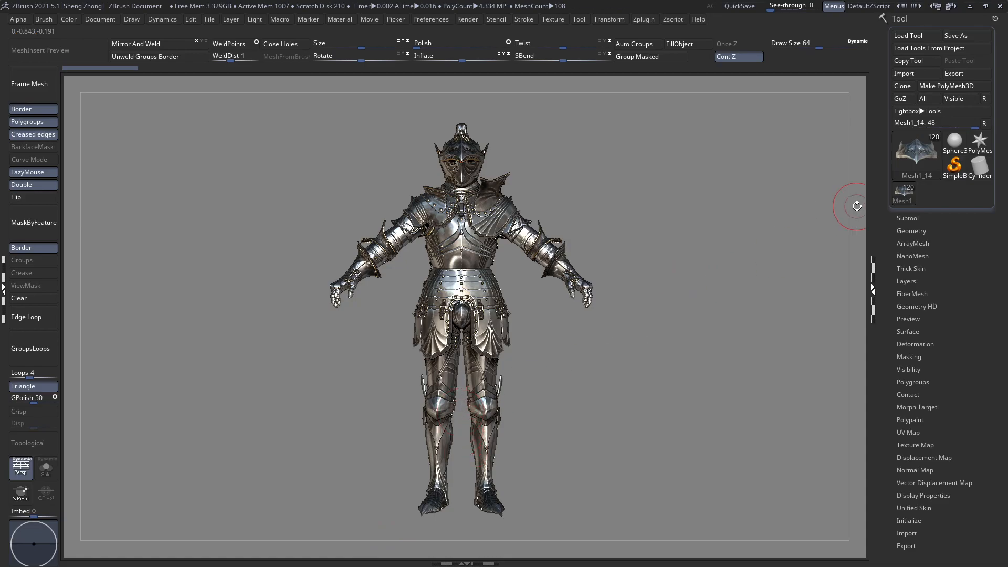
Show the subtool list and make the purple neck strap on the side of the helmet the active subtool.
left_click(899, 218)
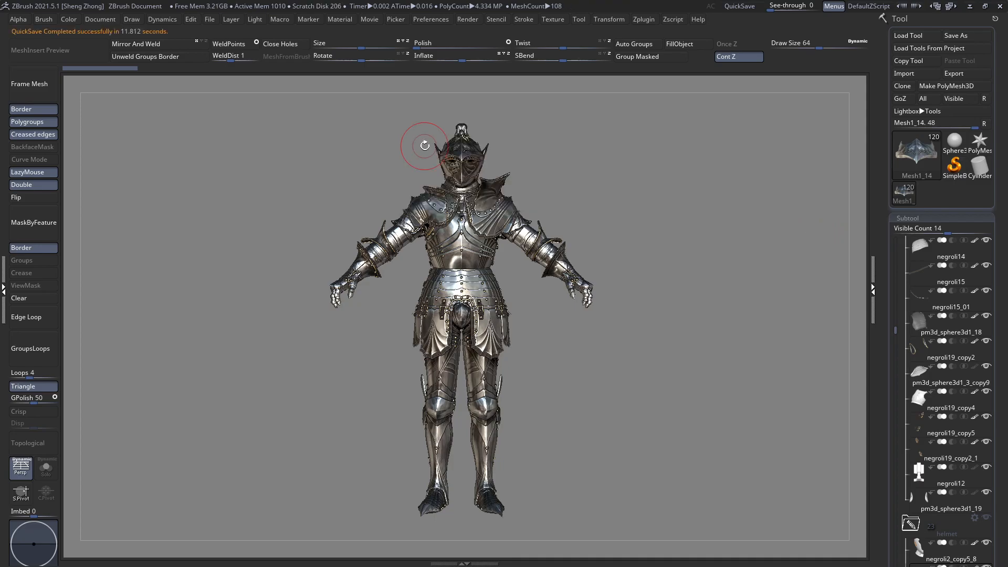
right_click_drag(542, 353, 507, 418, "ctrl")
right_click_drag(431, 310, 426, 303, "ctrl")
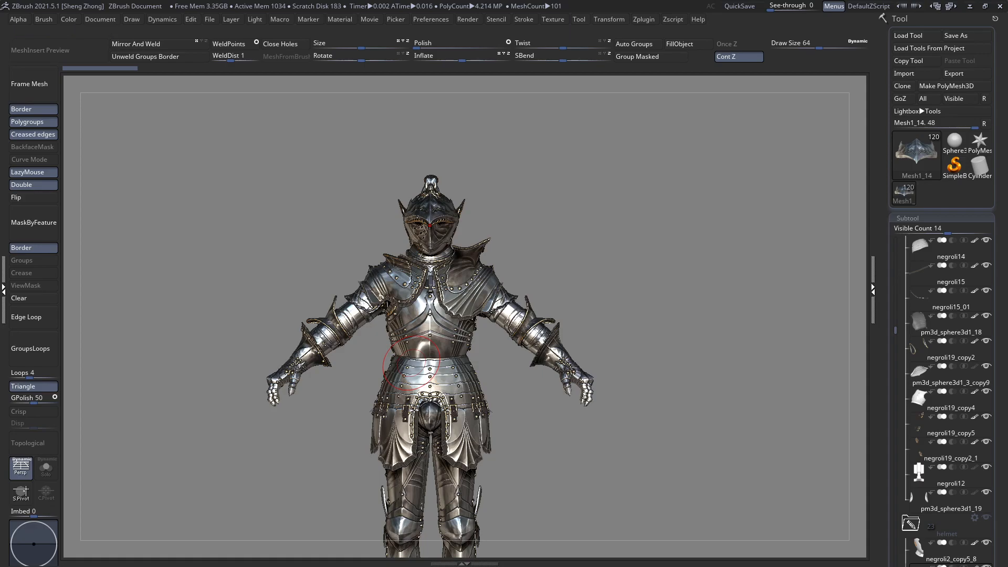
right_click_drag(767, 254, 410, 210, "ctrl")
mouse_move(533, 210)
right_mouse_down("alt")
mouse_move(509, 229)
mouse_move(557, 233)
mouse_move(546, 277)
mouse_move(525, 273)
mouse_move(554, 263)
mouse_move(459, 289)
mouse_move(455, 257)
right_mouse_up("alt")
left_click(546, 277, "alt")
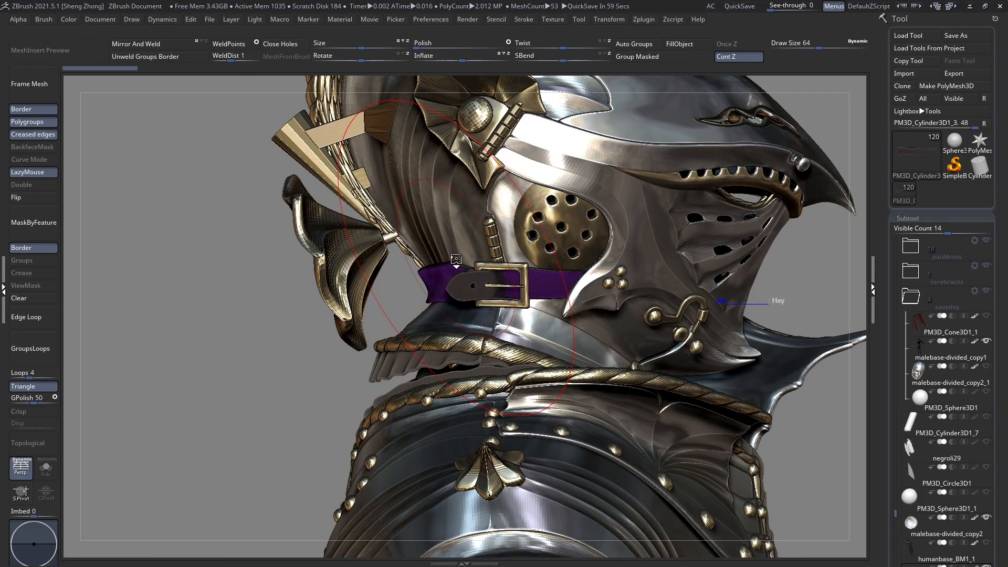
mouse_move(456, 261)
right_mouse_down()
mouse_move(527, 247)
mouse_move(512, 313)
mouse_move(284, 227)
right_mouse_up()
left_click(408, 268, "alt")
left_click(407, 269, "alt")
Choose the Zeth_Straps brush with its first "top" strap mesh.
right_click(283, 226)
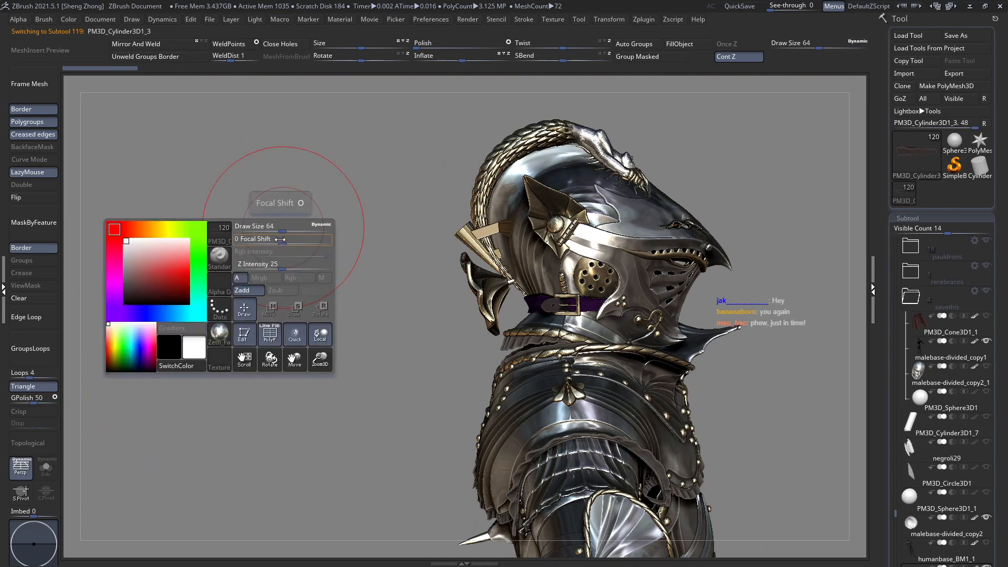
left_click(219, 257)
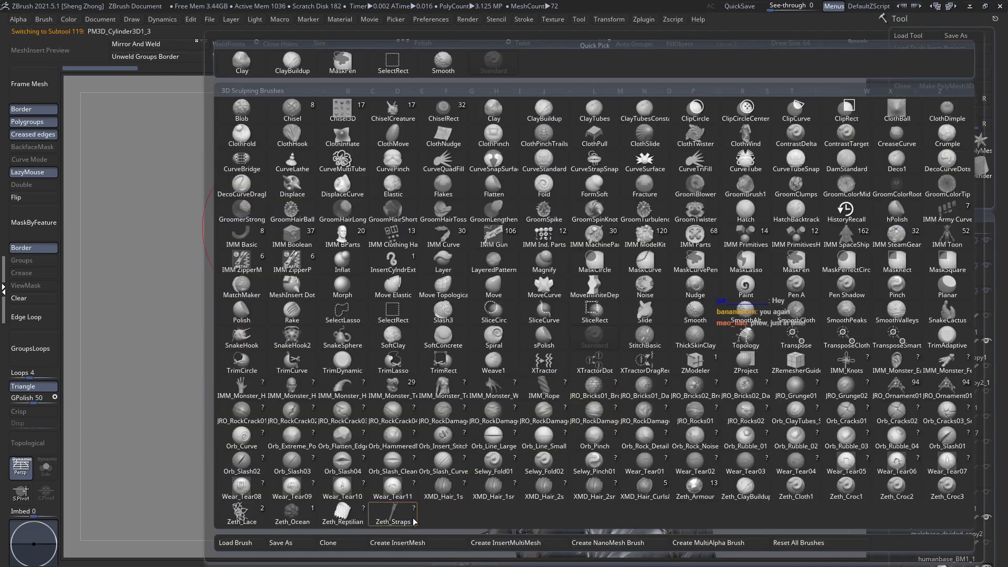
left_click(335, 368)
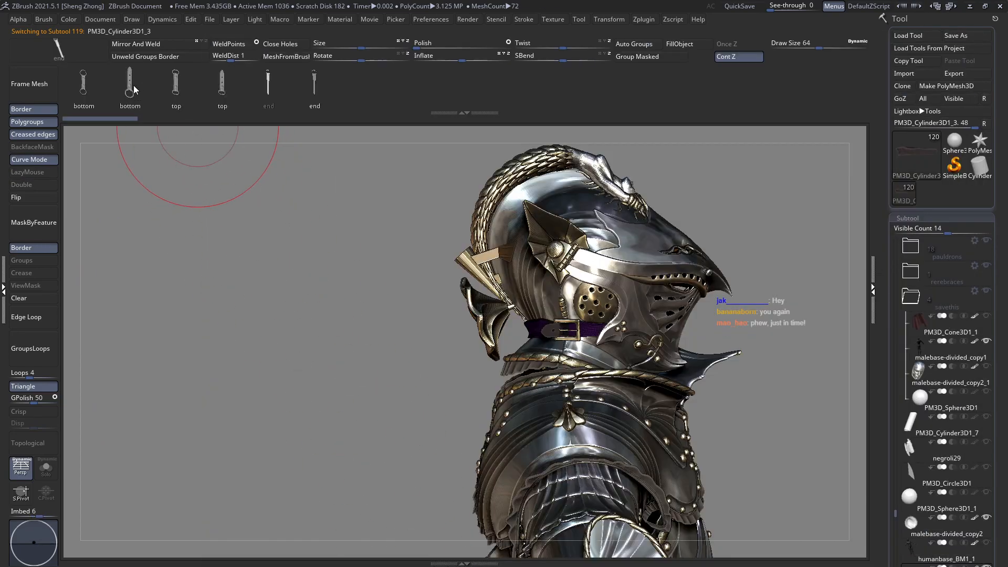
left_click(185, 83)
Inspect the buckle mesh up close and make the neck strap the active subtool again.
right_click_drag(632, 348, 658, 392, "ctrl")
mouse_move(567, 351)
right_mouse_down()
mouse_move(583, 367)
mouse_move(583, 336)
mouse_move(842, 421)
mouse_move(844, 372)
mouse_move(683, 349)
mouse_move(540, 358)
mouse_move(599, 342)
mouse_move(594, 336)
right_mouse_up()
left_click(561, 320, "alt")
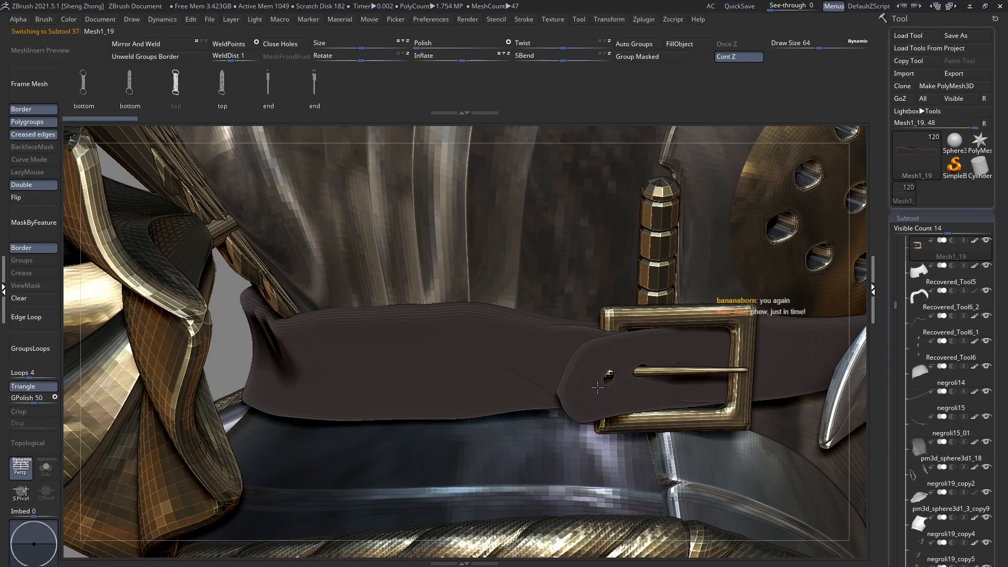
key("shift+f")
left_click(462, 343, "alt")
Show the strap with polyframe on while the surrounding armour is ghosted transparent.
right_click_drag(462, 343, 497, 281, "ctrl")
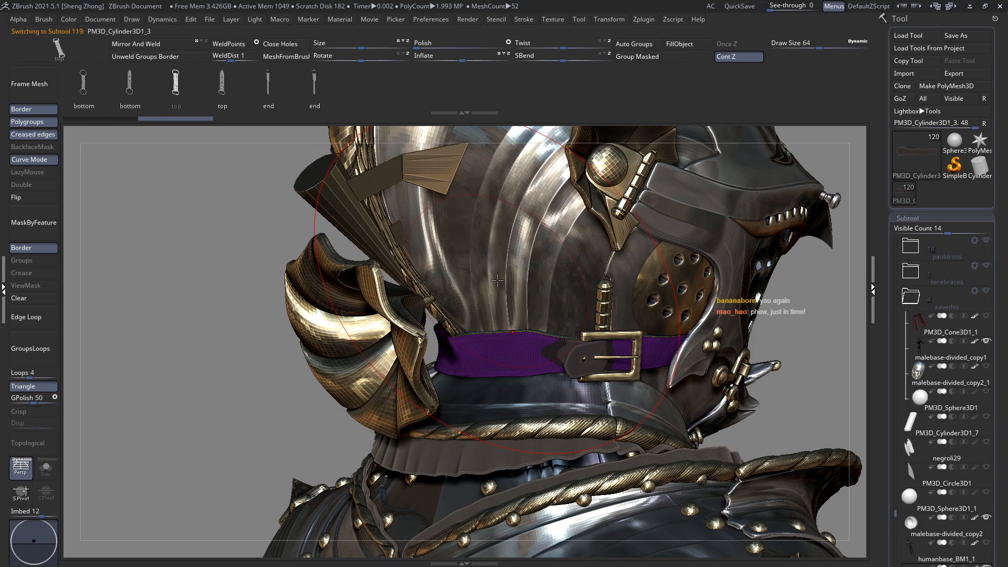
right_click_drag(609, 347, 557, 332)
right_click_drag(462, 302, 517, 312)
key("shift+f")
key("shift+f")
key("ctrl+t")
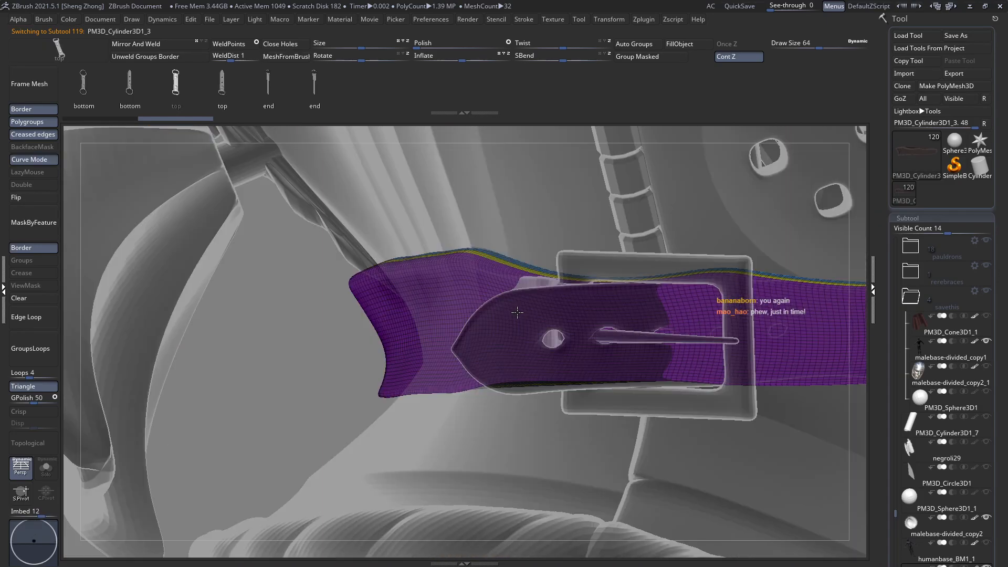
Switch to the Move brush with a draw size of about 19.
key("space")
left_click_drag(472, 279, 467, 280)
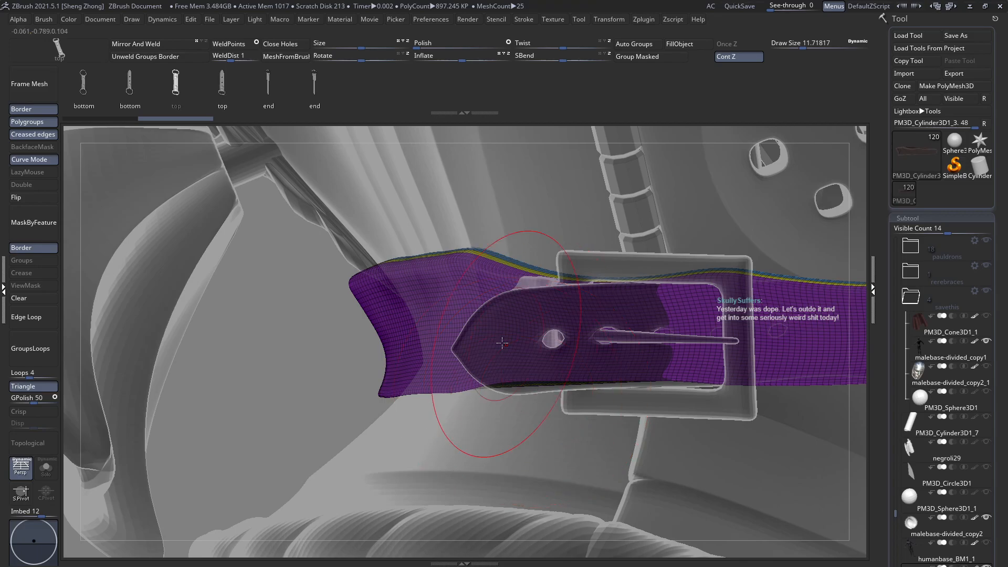
mouse_move(348, 191)
left_mouse_down()
mouse_move(558, 325)
mouse_move(520, 313)
left_mouse_up()
key("space")
key("space")
left_click(427, 301)
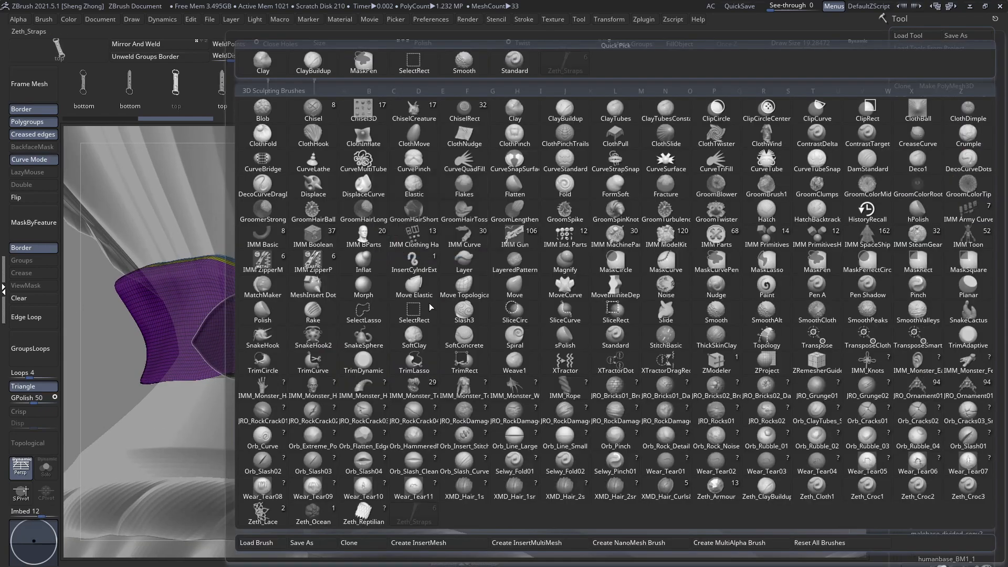
left_click(621, 359)
Reshape the strap on both sides of the buckle with the Move brush, reducing the draw size to about 15.
mouse_move(640, 351)
right_mouse_down("ctrl")
mouse_move(483, 314)
mouse_move(486, 299)
right_mouse_up("ctrl")
right_click_drag(550, 306, 545, 360, "ctrl")
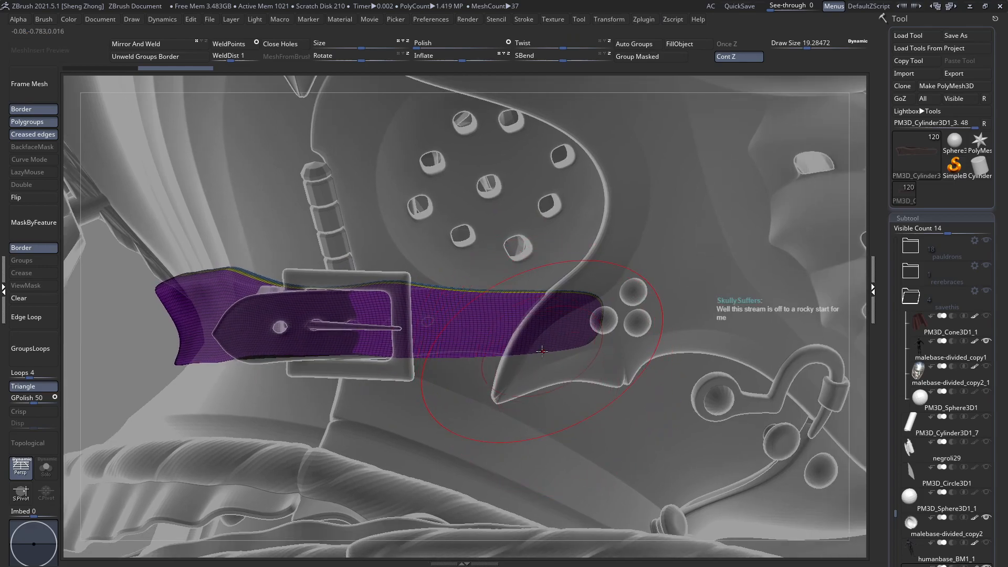
mouse_move(598, 374)
right_mouse_down()
mouse_move(576, 381)
mouse_move(567, 344)
mouse_move(517, 293)
mouse_move(510, 302)
right_mouse_up()
key("space")
left_click_drag(499, 300, 472, 301)
mouse_move(475, 305)
right_mouse_down()
mouse_move(428, 308)
mouse_move(429, 283)
right_mouse_up()
key("space")
left_click_drag(422, 273, 427, 272)
right_click_drag(454, 315, 421, 307)
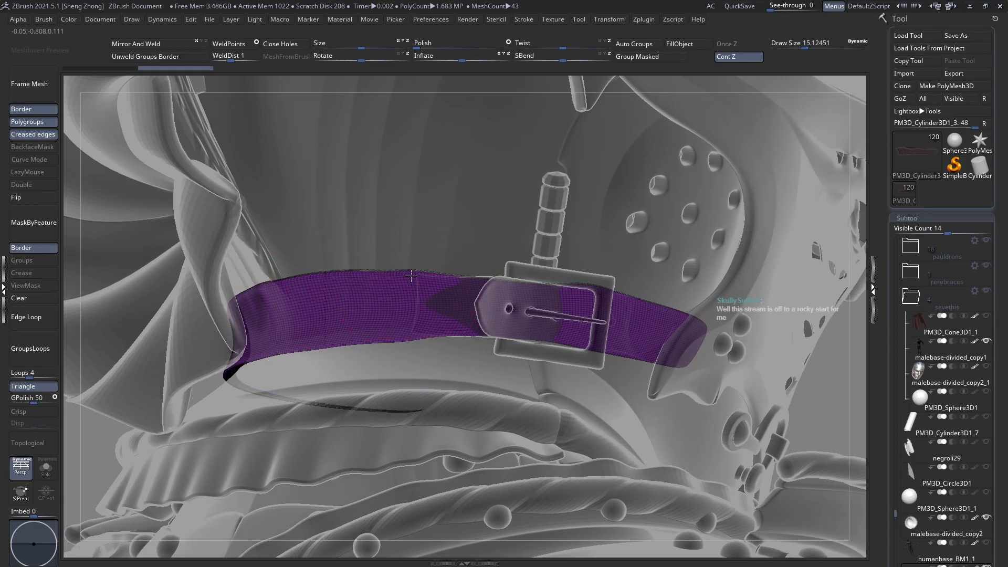
Even out the strap's upper edge behind the buckle with the Move brush, reducing the draw size from about 11 to 6.
key("space")
left_click_drag(414, 267, 410, 268)
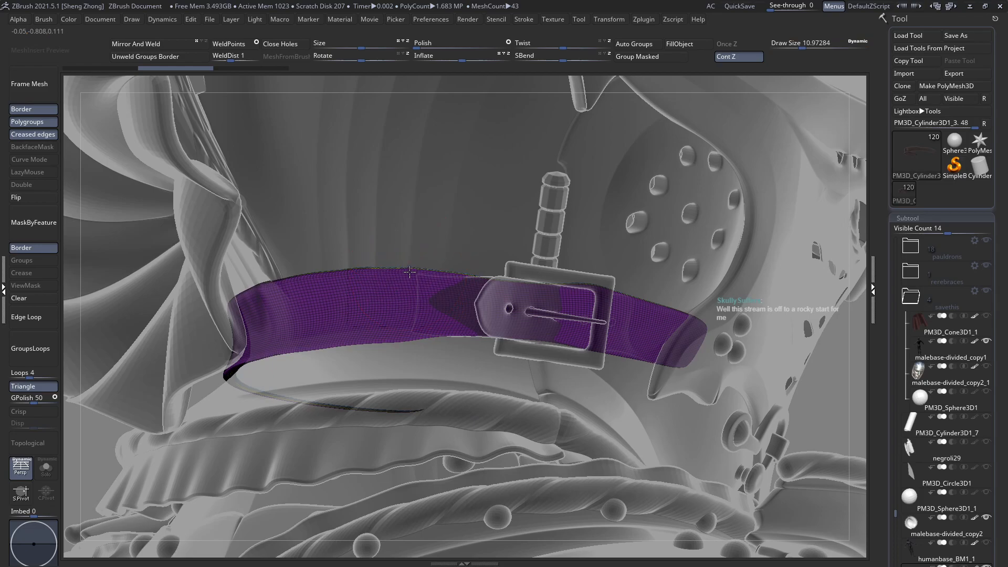
right_click_drag(406, 339, 406, 347)
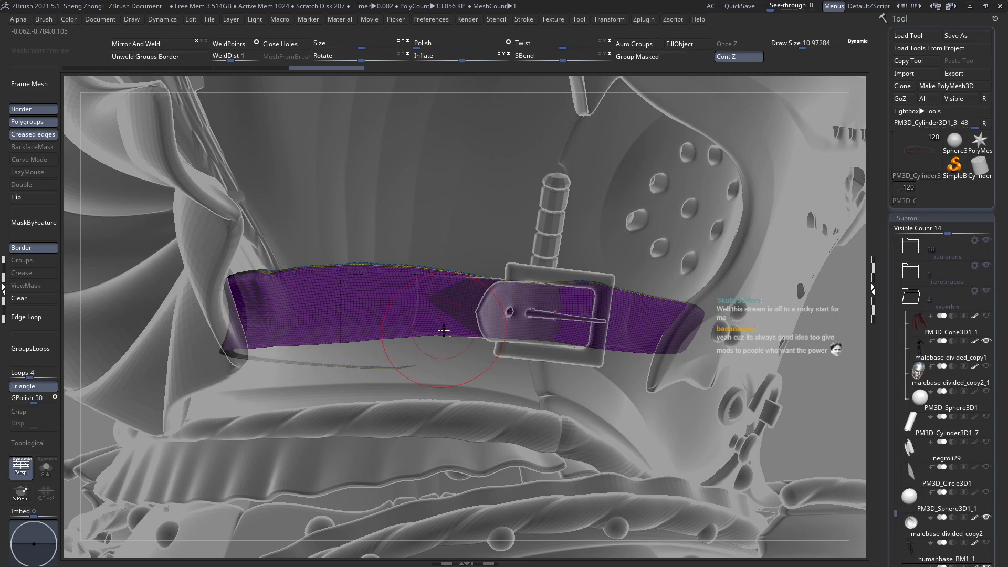
mouse_move(440, 285)
right_mouse_down()
mouse_move(410, 277)
mouse_move(406, 340)
right_mouse_up()
key("space")
left_click_drag(451, 272, 447, 272)
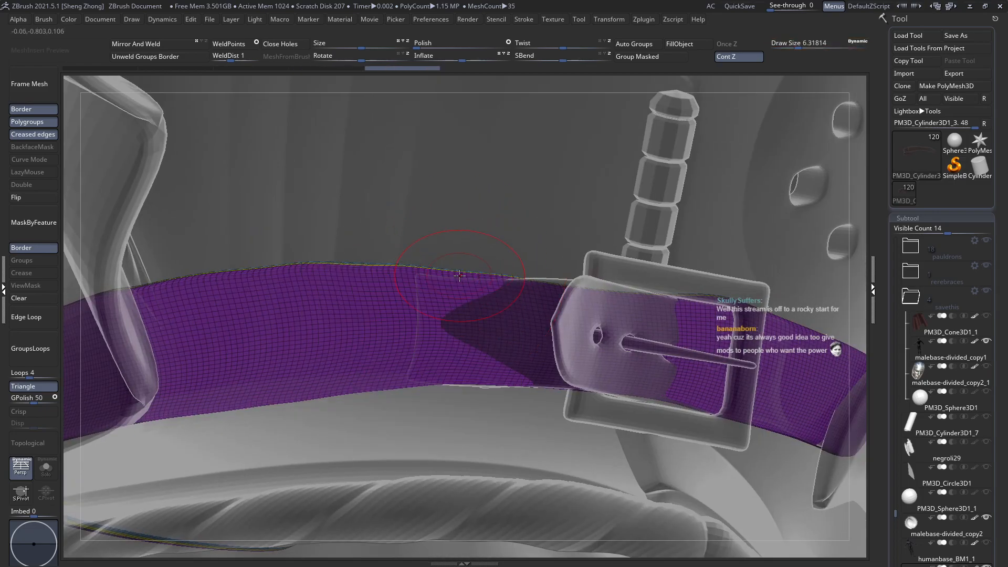
key("space")
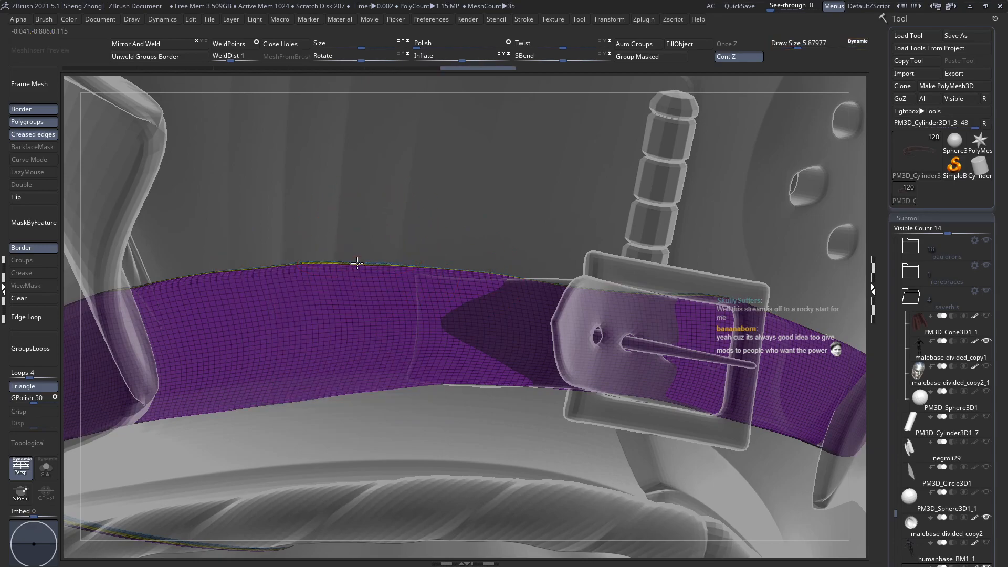
Refine the curve of the strap's rear section near the helmet's back ornament, using a draw size of about 8.
right_click_drag(412, 306, 530, 310)
mouse_move(346, 313)
right_mouse_down("alt")
mouse_move(441, 284)
mouse_move(496, 314)
mouse_move(467, 322)
mouse_move(408, 309)
right_mouse_up("alt")
key("space")
left_click_drag(450, 294, 454, 294)
mouse_move(463, 259)
right_mouse_down("ctrl")
mouse_move(477, 285)
mouse_move(525, 254)
mouse_move(486, 273)
mouse_move(460, 239)
mouse_move(490, 288)
mouse_move(498, 252)
right_mouse_up("ctrl")
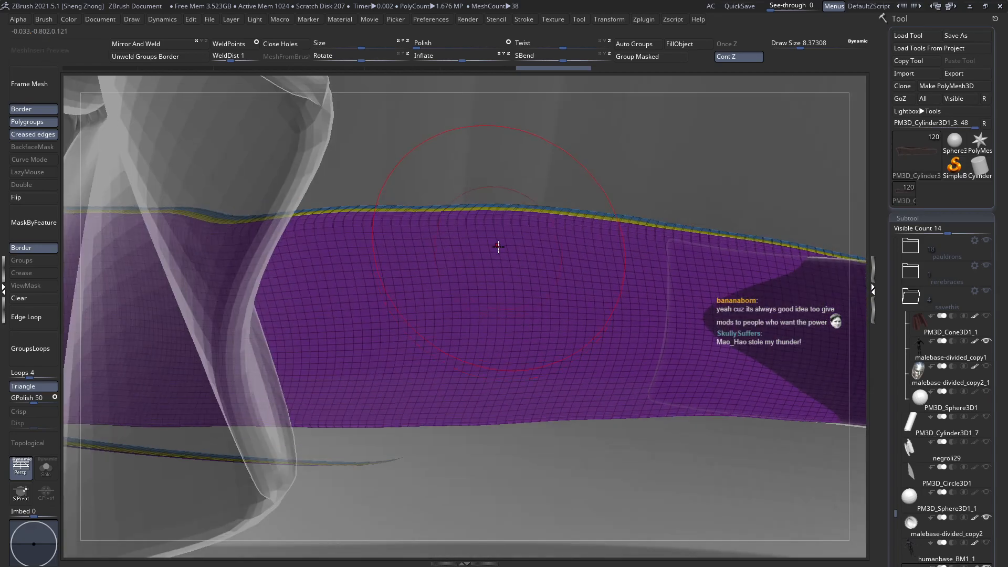
mouse_move(504, 214)
right_mouse_down("ctrl")
mouse_move(505, 197)
mouse_move(541, 181)
mouse_move(528, 226)
mouse_move(420, 255)
mouse_move(420, 294)
right_mouse_up("ctrl")
key("space")
left_click(419, 256)
Refine the strap's upper edge just in front of the buckle, using draw sizes of about 14, 5 and 7.
mouse_move(700, 257)
right_mouse_down("alt")
mouse_move(465, 275)
mouse_move(469, 244)
right_mouse_up("alt")
key("space")
left_click(476, 246)
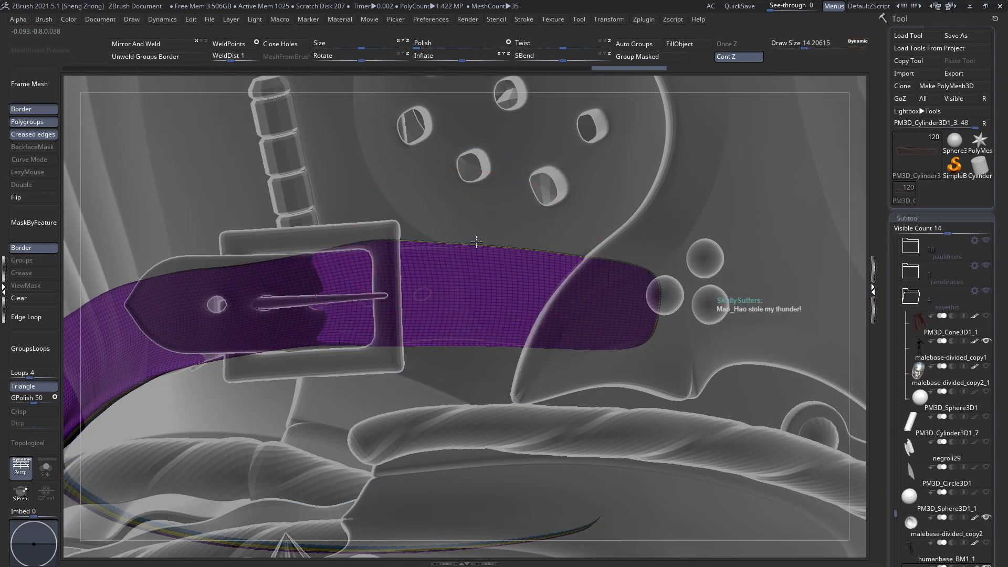
key("space")
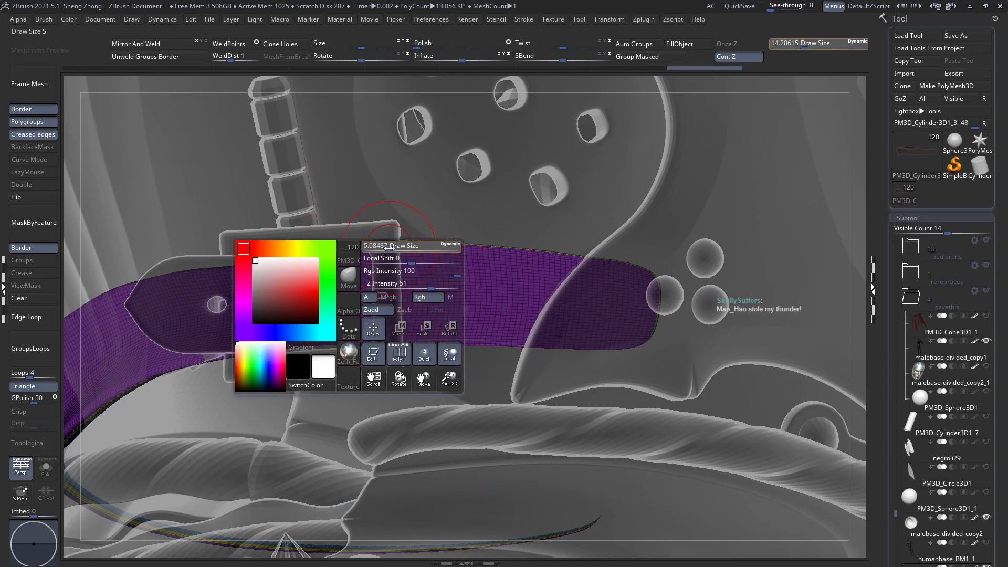
left_click(389, 248)
right_click_drag(388, 252, 391, 269, "ctrl")
key("space")
left_click(378, 242)
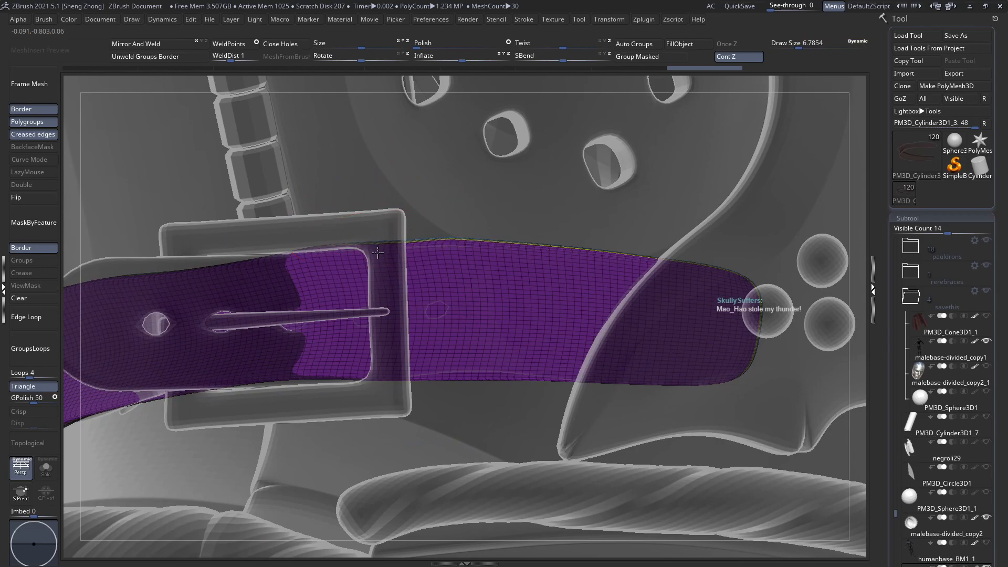
Pull the strap's front end forward beneath the three cheek rivets with the Move brush at a draw size of about 27.
right_click_drag(376, 248, 387, 235, "ctrl")
key("space")
left_click(388, 236)
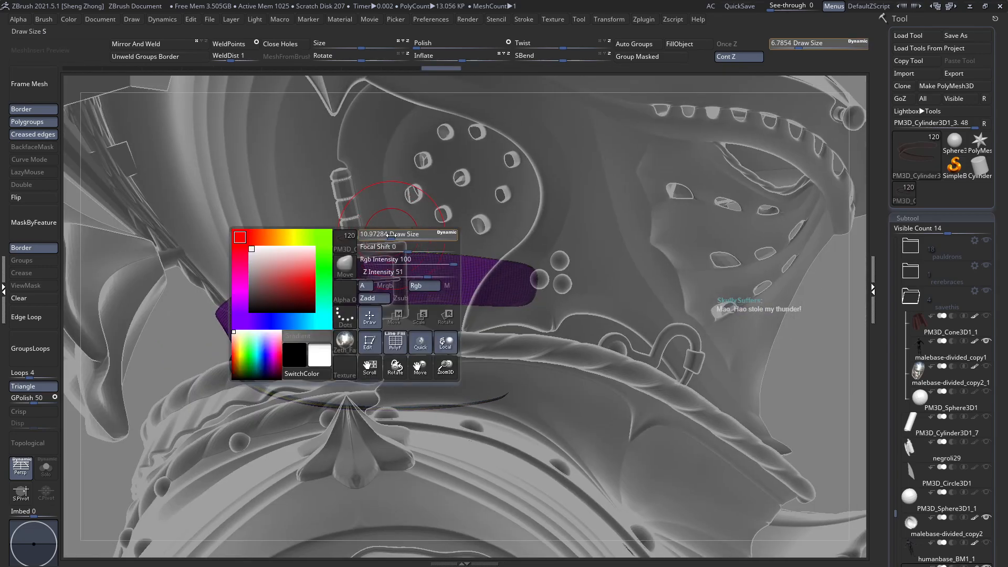
mouse_move(488, 266)
right_mouse_down("ctrl")
mouse_move(482, 287)
mouse_move(504, 314)
mouse_move(523, 290)
mouse_move(492, 278)
mouse_move(481, 302)
mouse_move(361, 305)
mouse_move(480, 308)
mouse_move(466, 295)
mouse_move(473, 300)
mouse_move(367, 300)
right_mouse_up("ctrl")
key("space")
left_click(450, 267)
key("space")
left_click(526, 284)
mouse_move(490, 301)
right_mouse_down("ctrl")
mouse_move(498, 325)
mouse_move(496, 291)
mouse_move(497, 324)
right_mouse_up("ctrl")
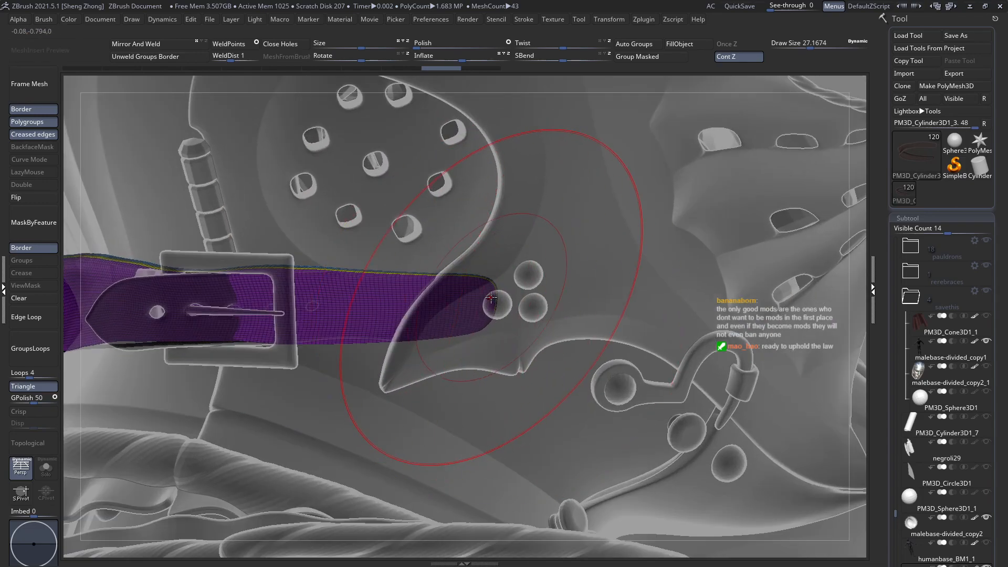
key("ctrl+shift+z")
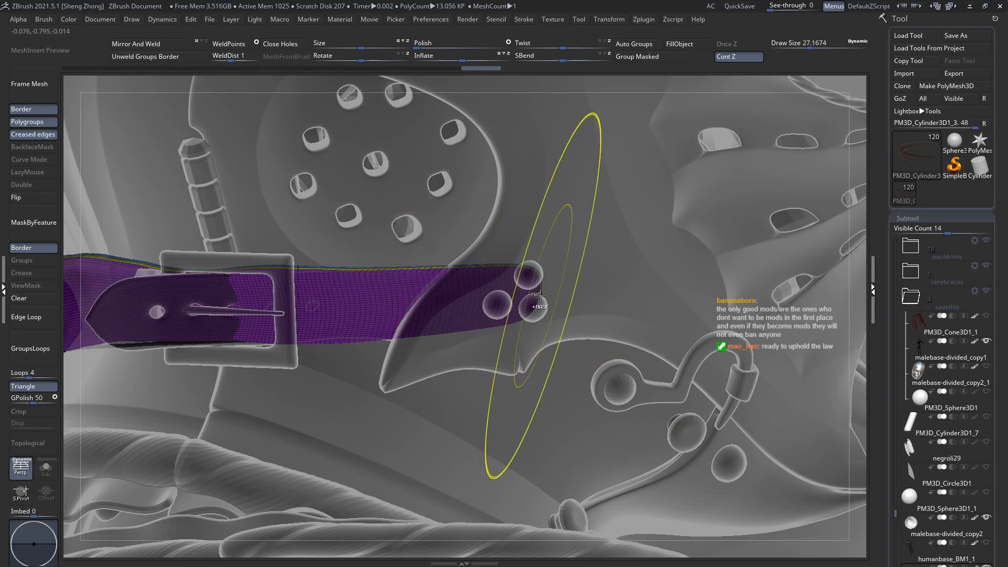
Adjust the strap's front section between the buckle and the rivets at a draw size of about 19.
right_click_drag(544, 296, 337, 254, "ctrl")
right_click_drag(471, 315, 506, 328, "ctrl")
key("s")
left_click_drag(501, 295, 500, 294)
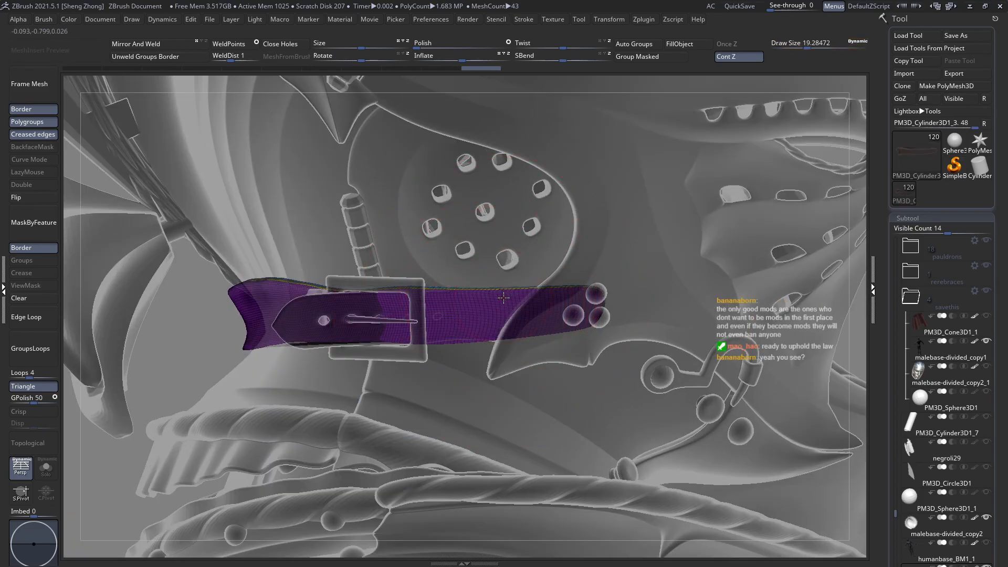
left_click_drag(533, 301, 539, 302)
mouse_move(604, 303)
right_mouse_down()
mouse_move(506, 304)
mouse_move(603, 305)
right_mouse_up()
Make the cheek plate the active subtool and adjust its pointed lower corner over the strap at a draw size of about 39.
key("space")
left_click_drag(593, 295, 568, 304)
left_click(565, 301, "alt")
key("space")
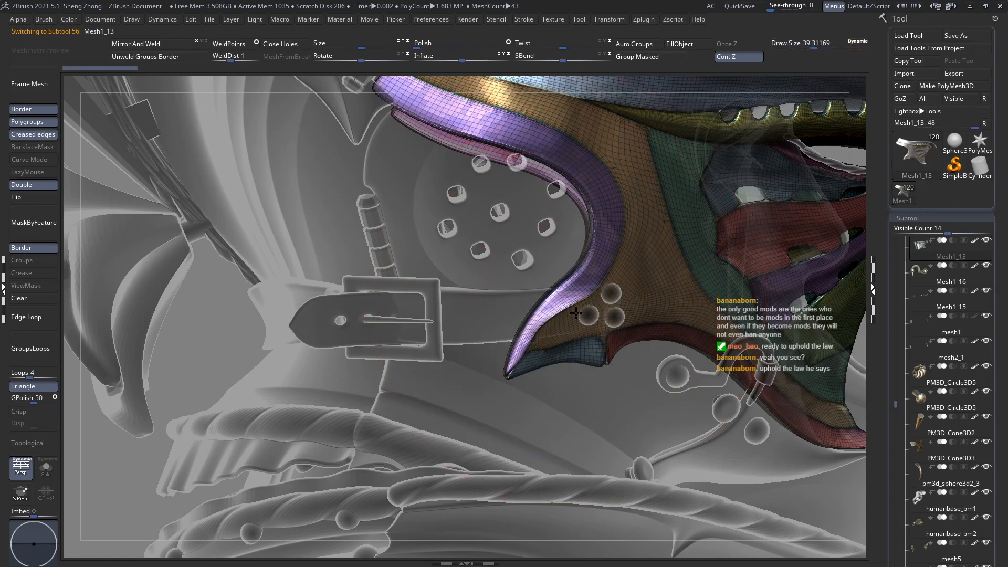
mouse_move(576, 314)
right_mouse_down()
mouse_move(555, 320)
mouse_move(584, 343)
right_mouse_up()
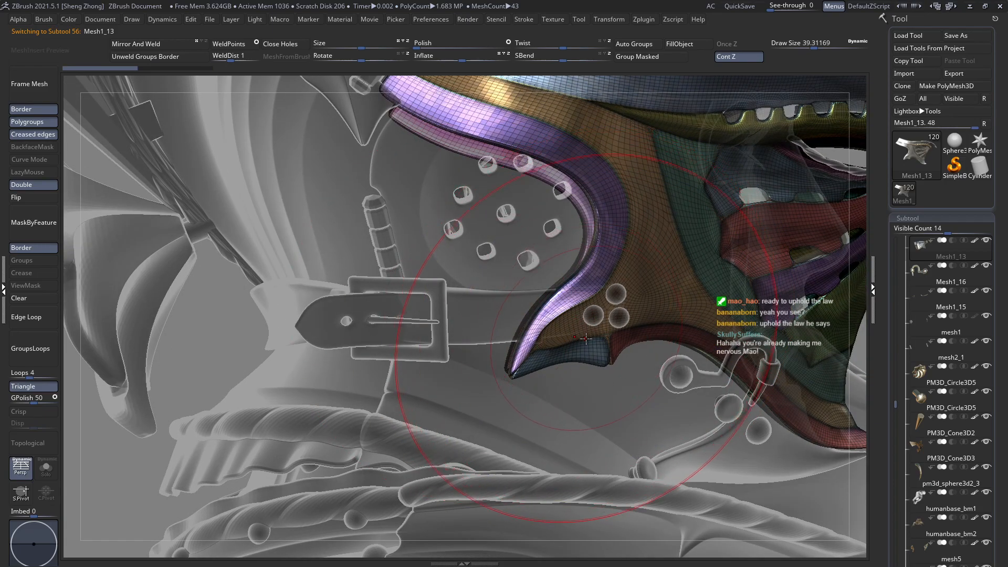
mouse_move(586, 338)
right_mouse_down()
mouse_move(514, 315)
mouse_move(503, 328)
mouse_move(530, 333)
right_mouse_up()
Reactivate the neck strap and adjust its fit under the cheek plate in solid view, using draw sizes of about 18 and 30.
left_click(514, 315, "alt")
key("space")
key("s")
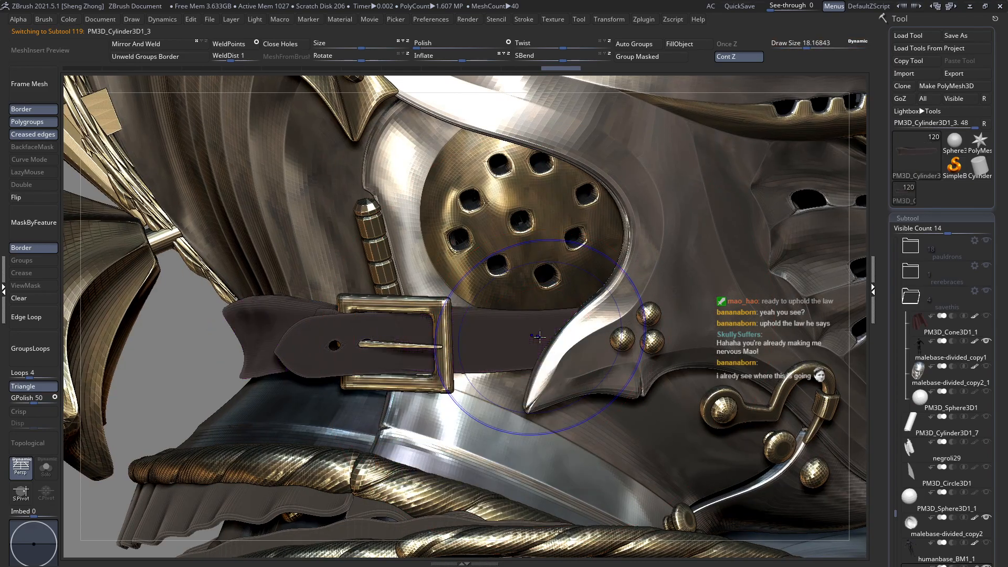
mouse_move(530, 325)
right_mouse_down("alt")
mouse_move(565, 357)
mouse_move(550, 334)
right_mouse_up("alt")
key("space")
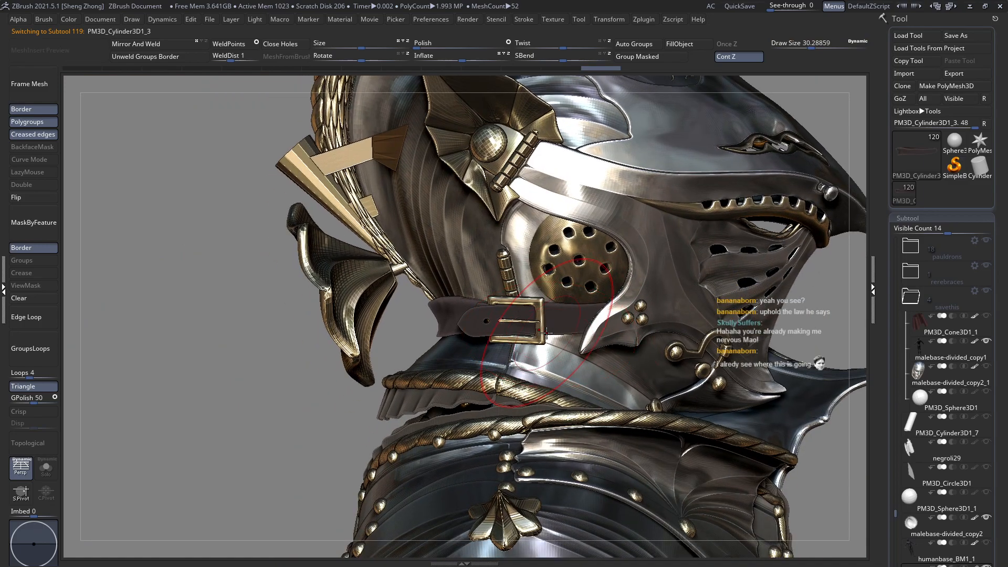
Reshape the strap's rear end in ghosted view with the Move brush at a draw size of about 23.
mouse_move(520, 327)
right_mouse_down("alt")
mouse_move(417, 258)
mouse_move(445, 293)
mouse_move(488, 281)
mouse_move(441, 294)
mouse_move(461, 304)
mouse_move(434, 305)
mouse_move(441, 292)
mouse_move(517, 355)
mouse_move(418, 367)
mouse_move(324, 334)
mouse_move(477, 308)
mouse_move(470, 362)
right_mouse_up("alt")
key("space")
key("space")
key("s")
key("space")
left_click_drag(485, 297, 492, 296)
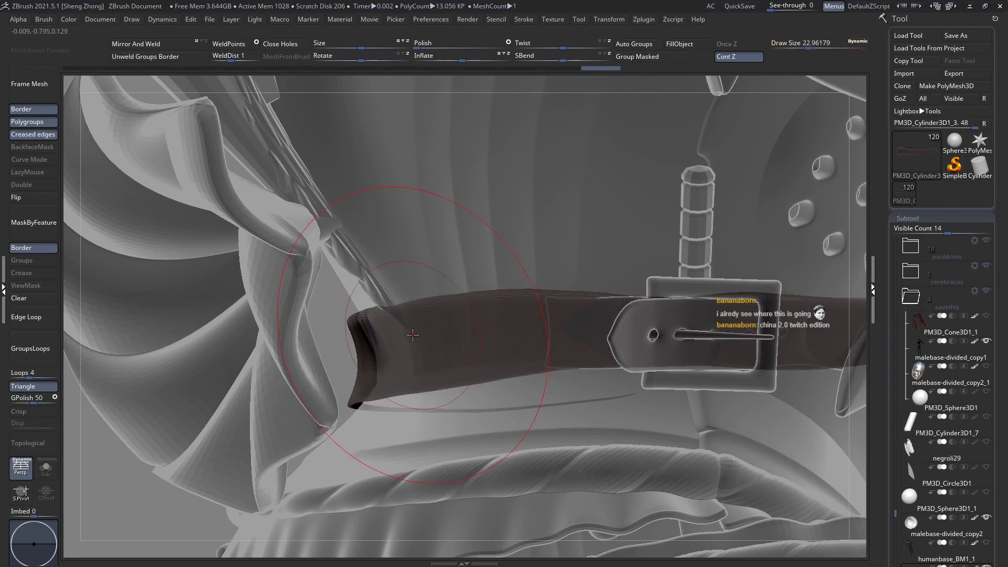
right_click_drag(464, 322, 437, 325)
mouse_move(351, 329)
right_mouse_down()
mouse_move(534, 342)
mouse_move(565, 323)
mouse_move(515, 416)
mouse_move(512, 368)
mouse_move(489, 328)
mouse_move(415, 310)
mouse_move(543, 379)
mouse_move(469, 359)
mouse_move(488, 362)
mouse_move(463, 378)
mouse_move(564, 339)
right_mouse_up()
Adjust the buckle mesh against the strap and make the strap the active subtool again.
left_click(566, 321, "alt")
right_click_drag(625, 329, 610, 314)
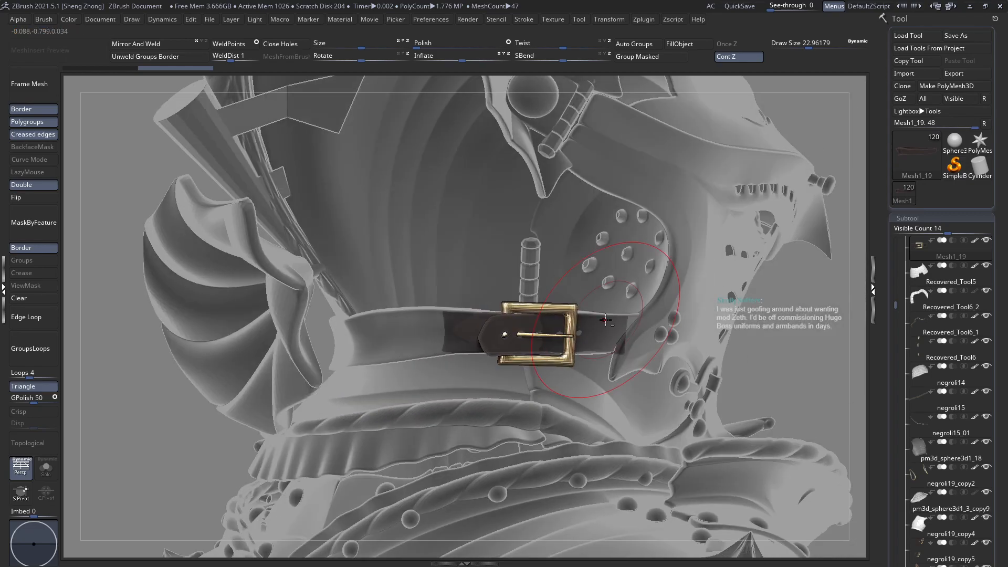
left_click(597, 329, "alt")
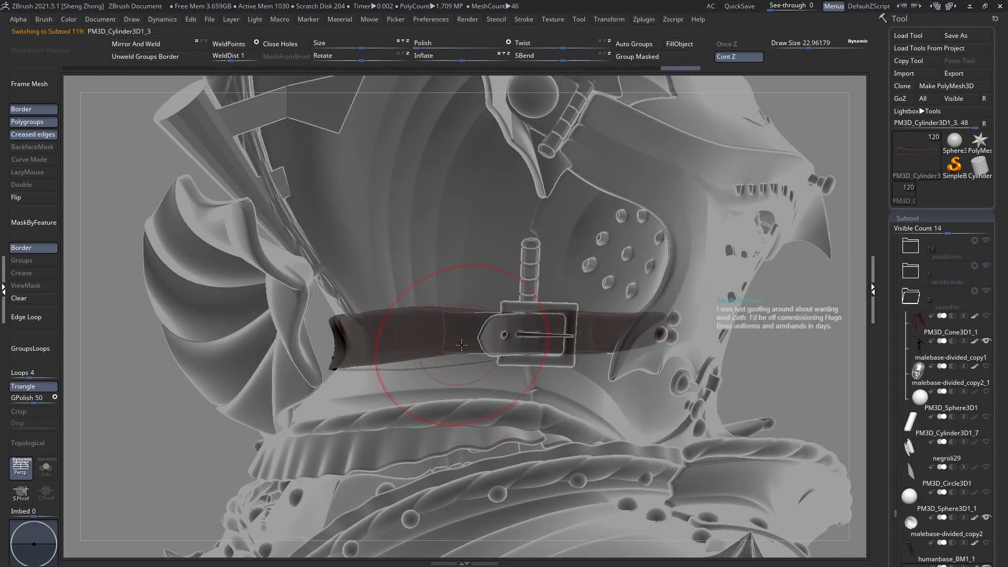
Switch back to the Zeth_Straps brush with the whole side of the helmet in view.
right_click_drag(528, 327, 352, 308)
right_click_drag(456, 311, 300, 254, "ctrl")
key("space")
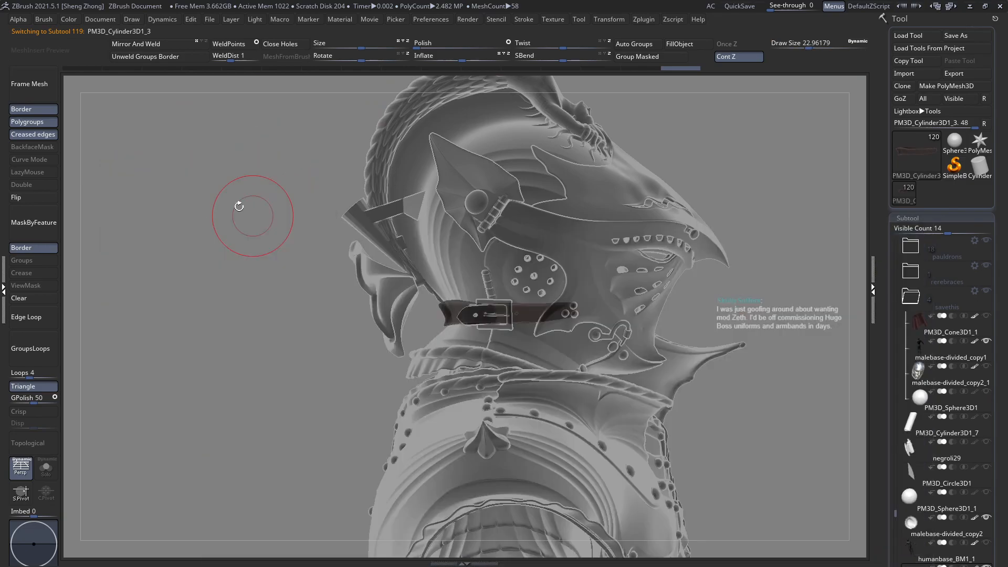
key("space")
left_click(151, 203)
key("z")
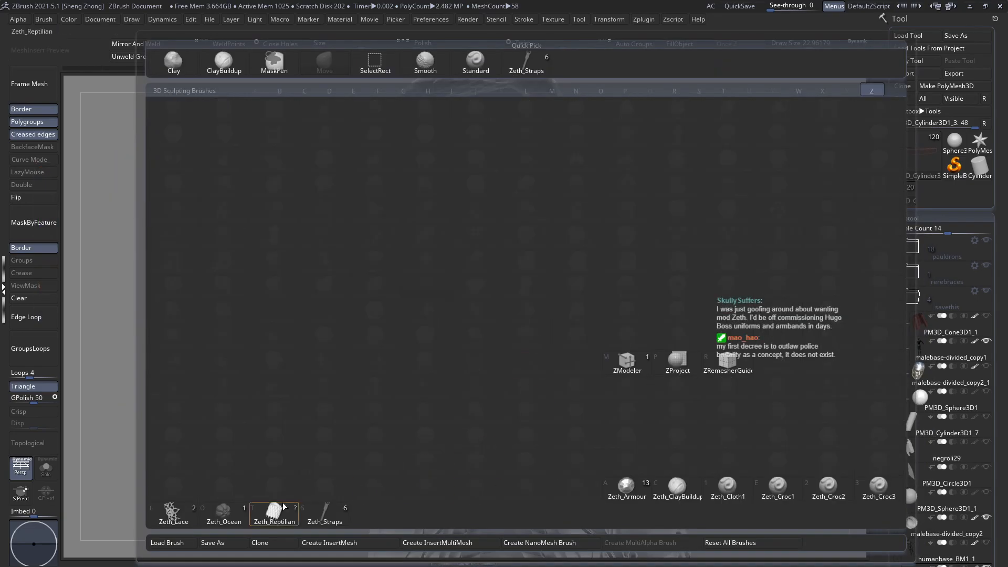
left_click(330, 508)
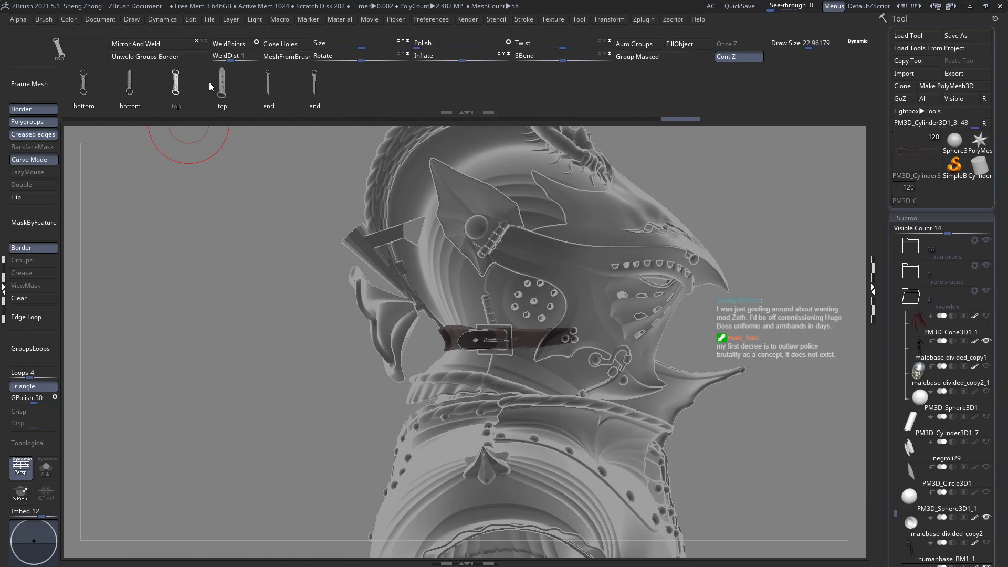
Try laying the holed top strap part across the neck strap, at draw sizes of about 17 and 6.
right_click_drag(519, 334, 407, 337, "ctrl")
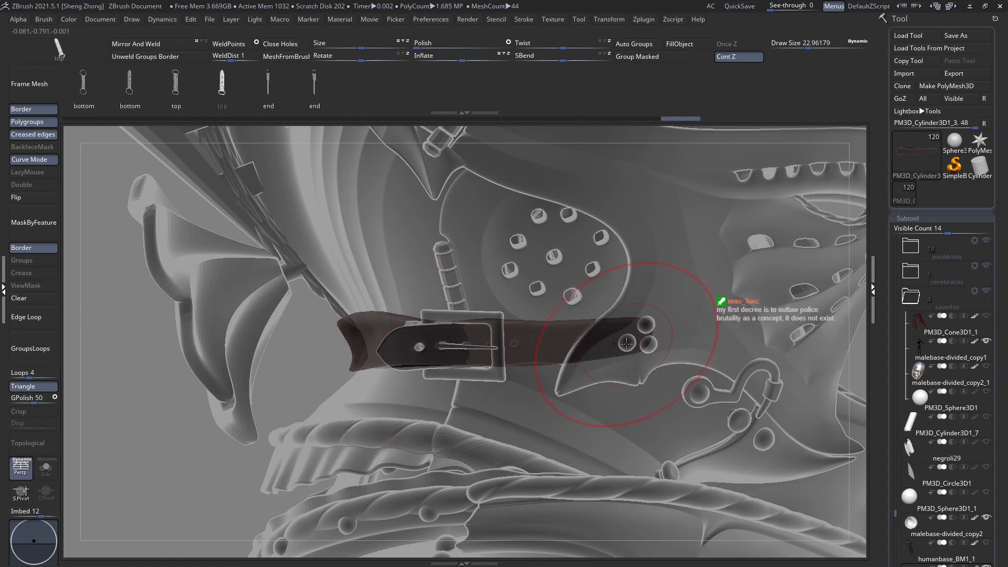
key("space")
left_click_drag(632, 327, 620, 328)
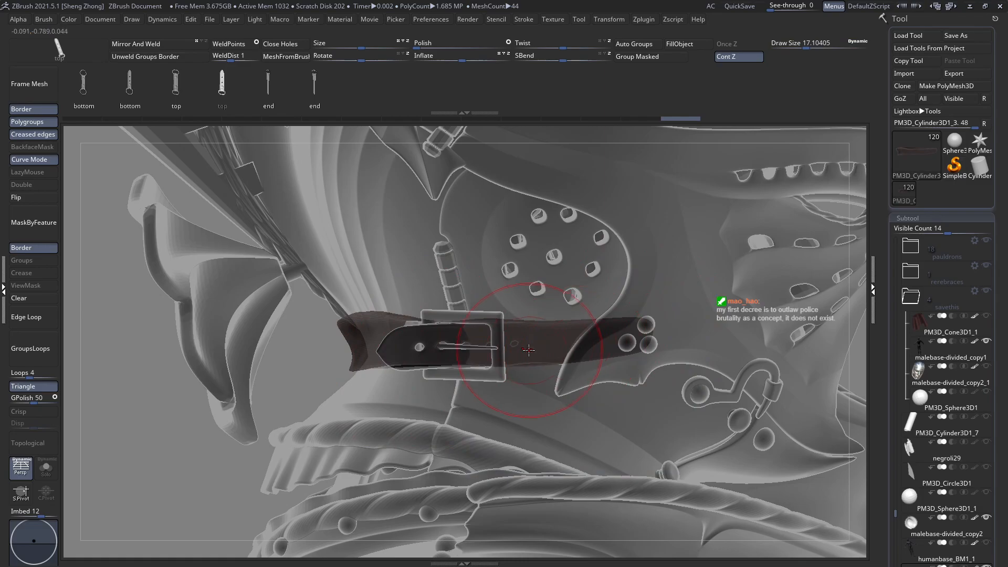
left_click(382, 359)
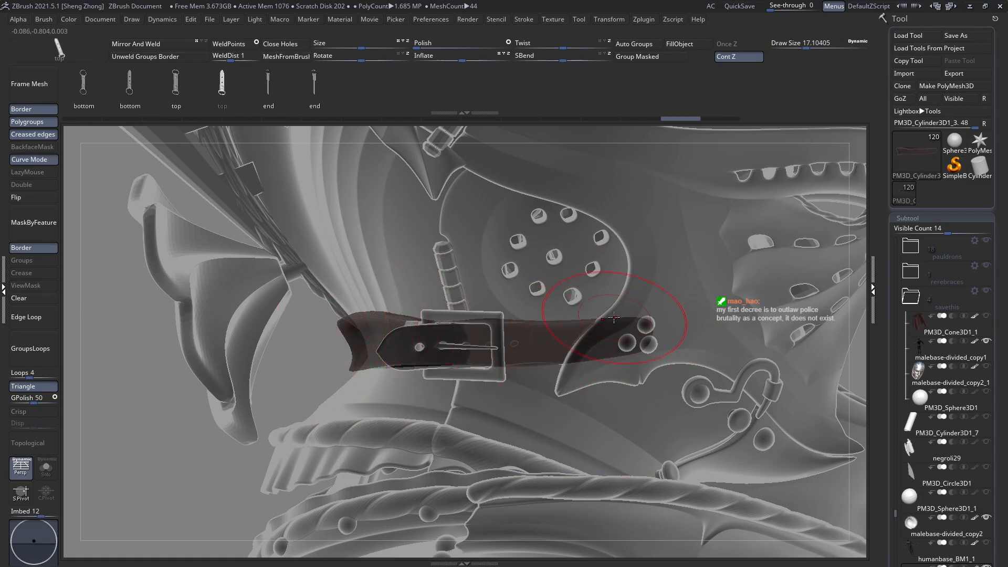
key("space")
left_click_drag(619, 317, 606, 316)
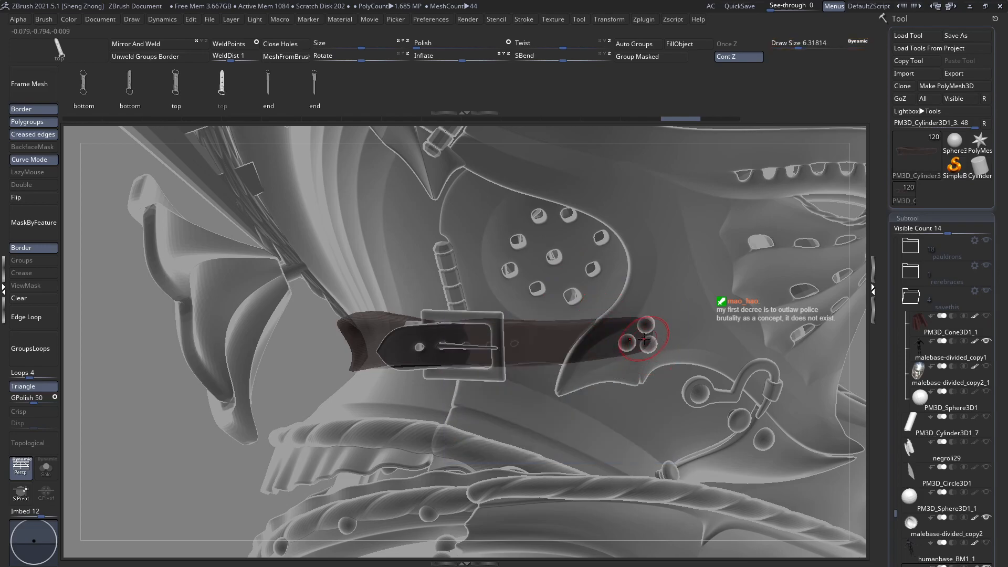
left_click(395, 353)
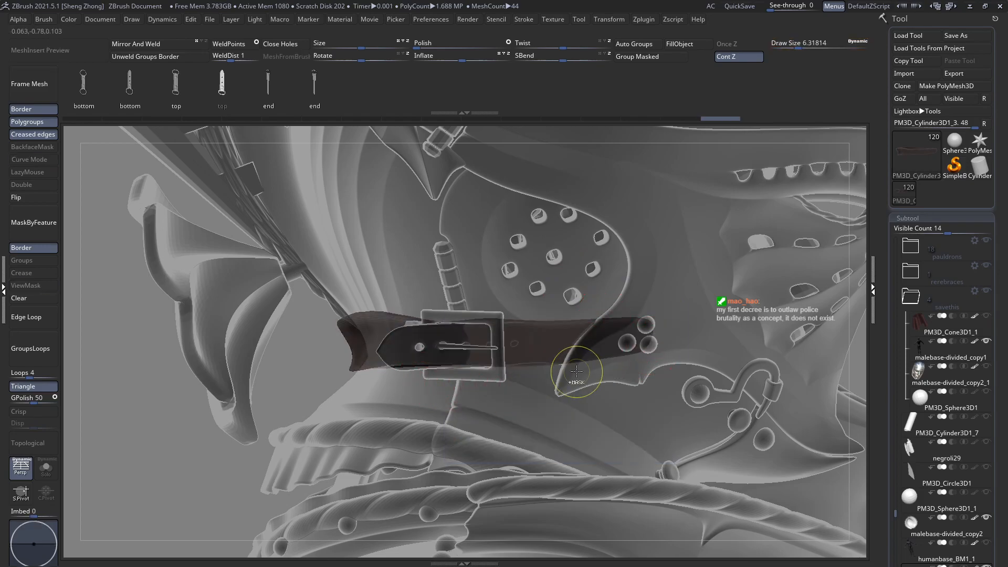
Undo the trial strap curve and compare the buckle area in ghosted and solid view.
key("ctrl+t")
key("ctrl+t")
key("ctrl+t")
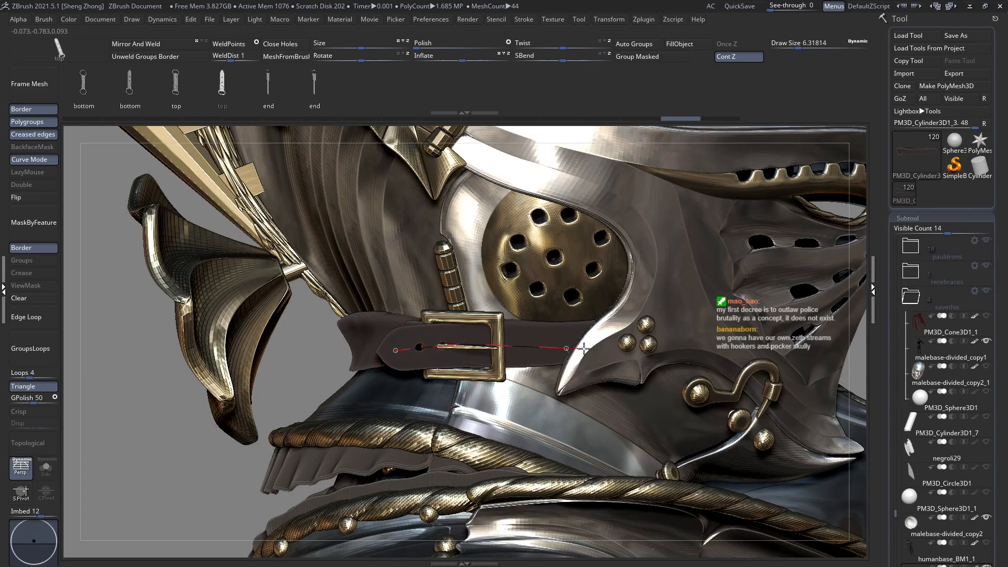
key("ctrl+t")
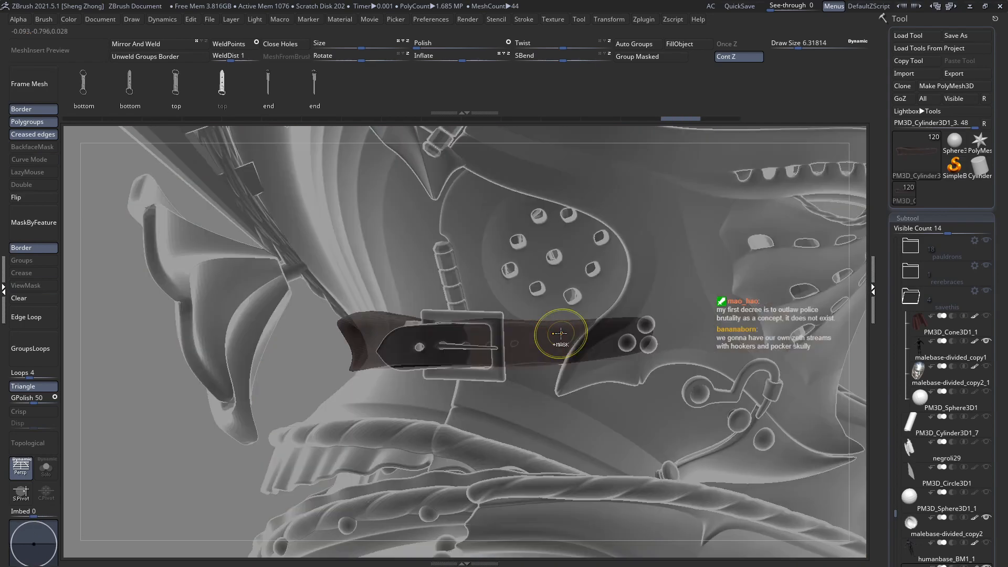
key("ctrl+t")
key("ctrl+t")
right_click_drag(549, 331, 535, 331)
key("ctrl+t")
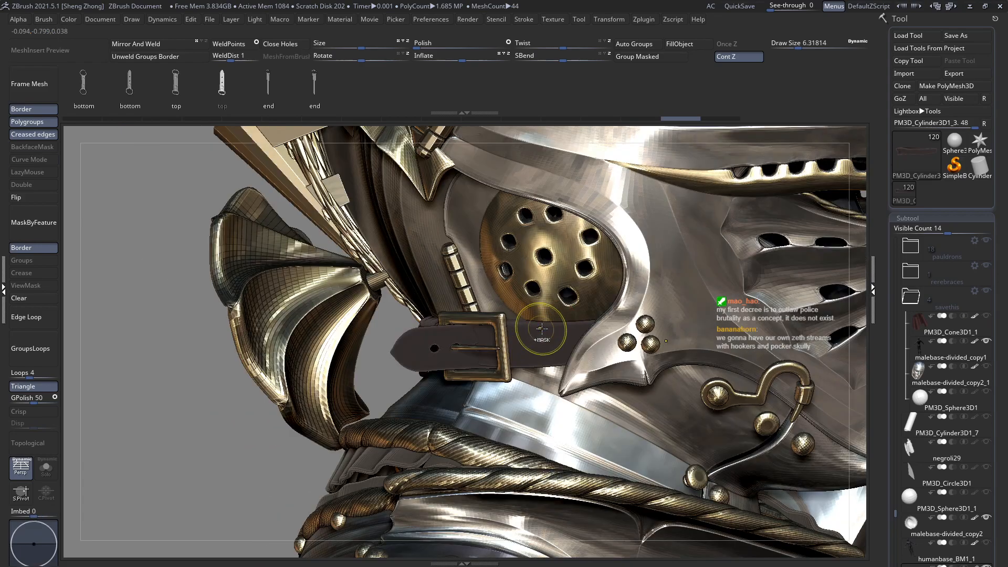
Try drawing the top strap part across the buckle at a draw size of about 9.6, and undo it.
key("space")
left_click_drag(553, 322, 556, 322)
left_click_drag(408, 353, 492, 346)
left_click_drag(617, 348, 610, 363)
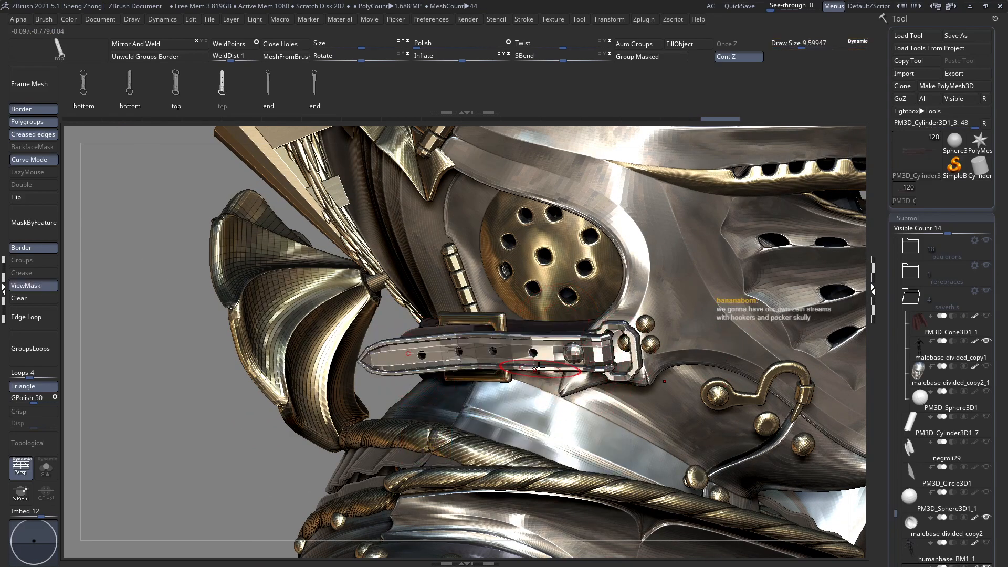
key("ctrl+z")
Draw the holed top strap part over the buckled neck strap toward the three cheek rivets at a draw size of about 11.
key("space")
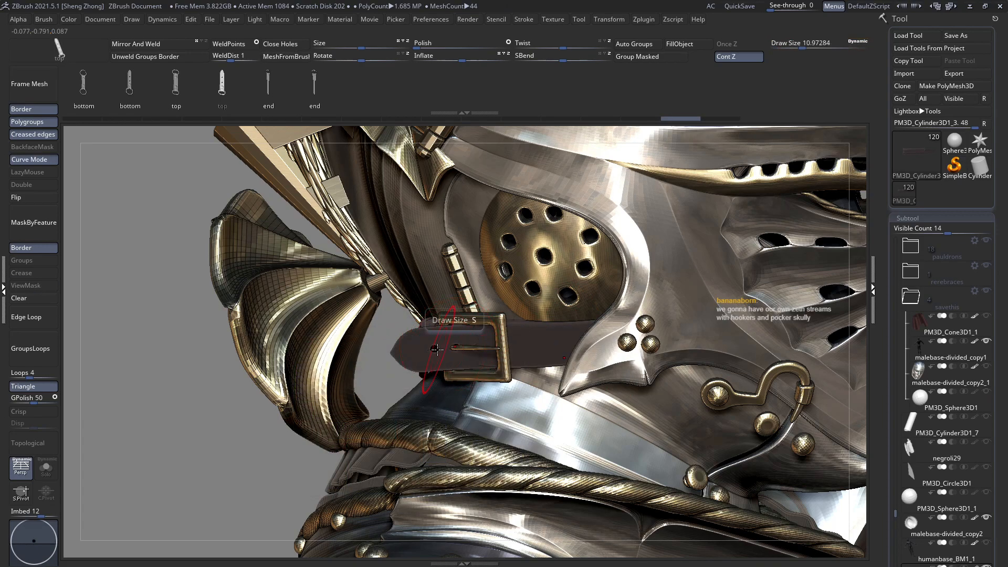
left_click_drag(605, 346, 610, 348)
right_click_drag(582, 394, 630, 393)
key("ctrl+z")
right_click_drag(380, 355, 368, 349)
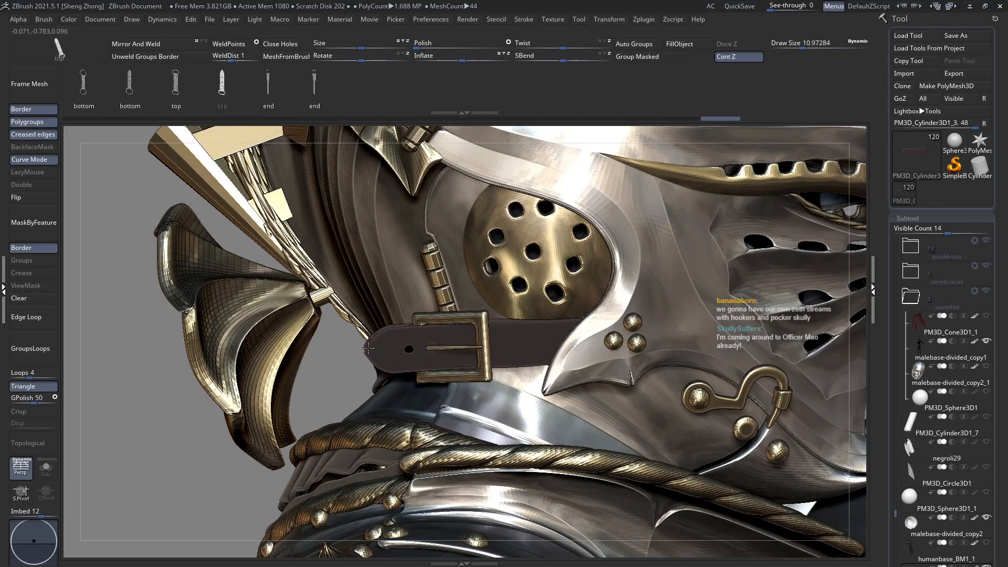
mouse_move(603, 335)
left_mouse_down()
mouse_move(595, 345)
mouse_move(544, 341)
mouse_move(579, 337)
left_mouse_up()
right_click_drag(567, 347, 433, 415)
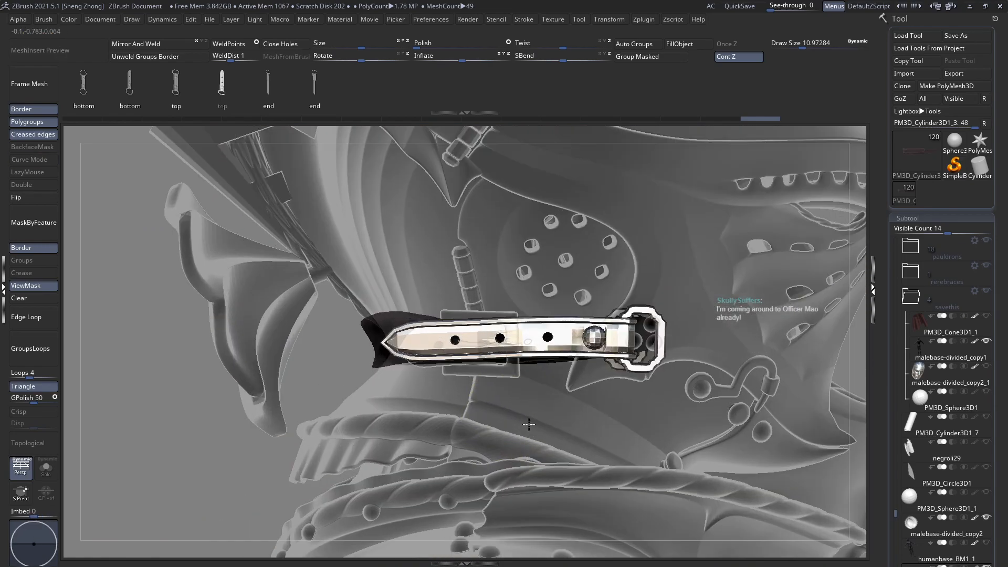
Separate the newly inserted strap from the neck strap into its own subtool with Split Hidden.
right_click_drag(399, 378, 293, 359)
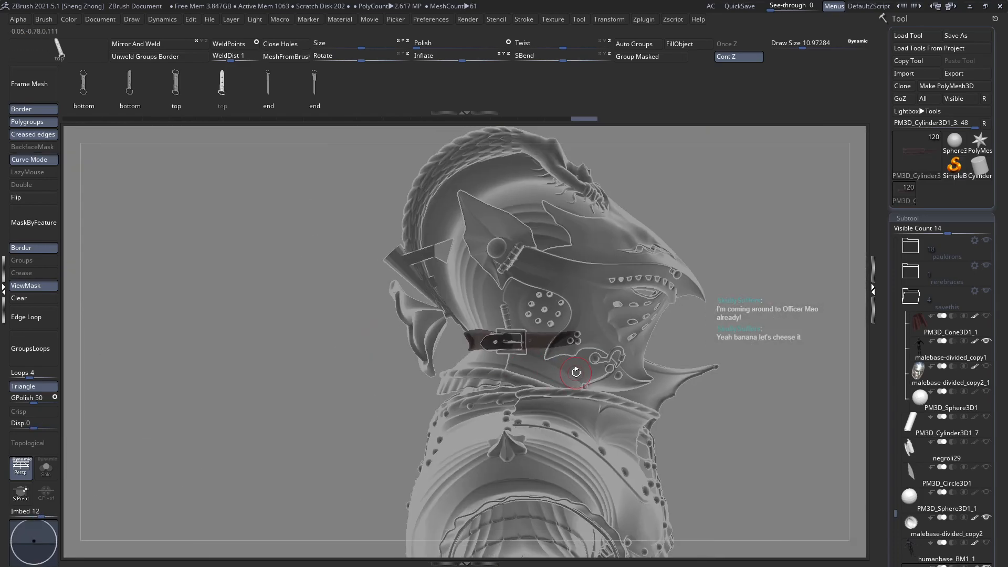
scroll(995, 432, "down", 5)
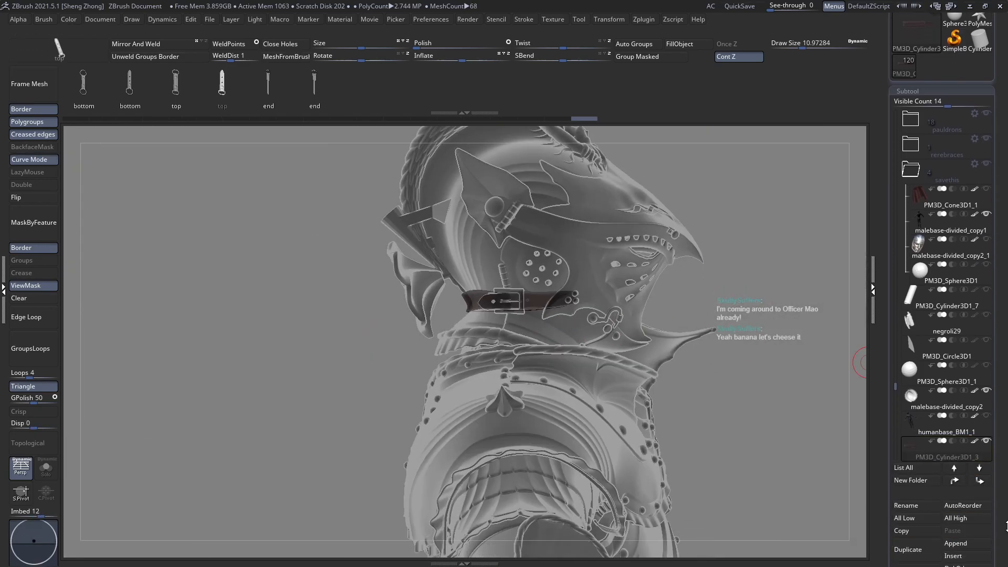
left_click_drag(1007, 530, 950, 432)
left_click(907, 414)
key("Return")
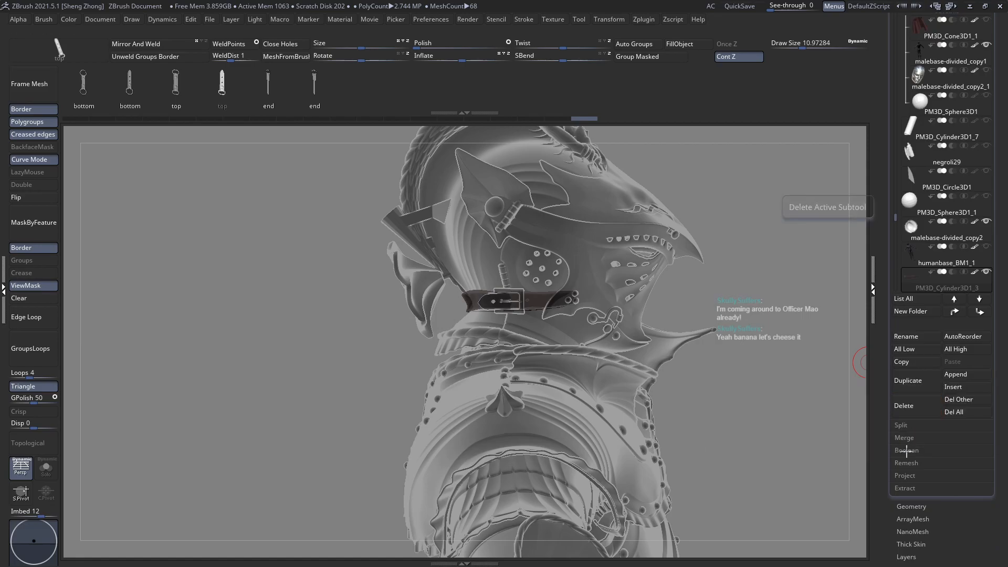
left_click(901, 425)
left_click(912, 438)
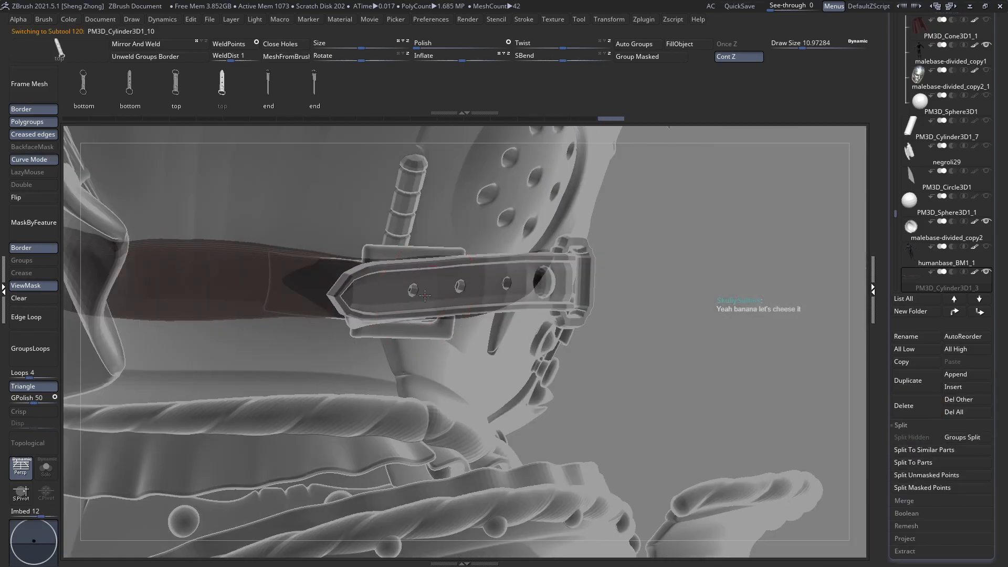
Isolate the new strap on one side of the helmet and delete its hidden mirrored copy.
right_click_drag(425, 296, 362, 310)
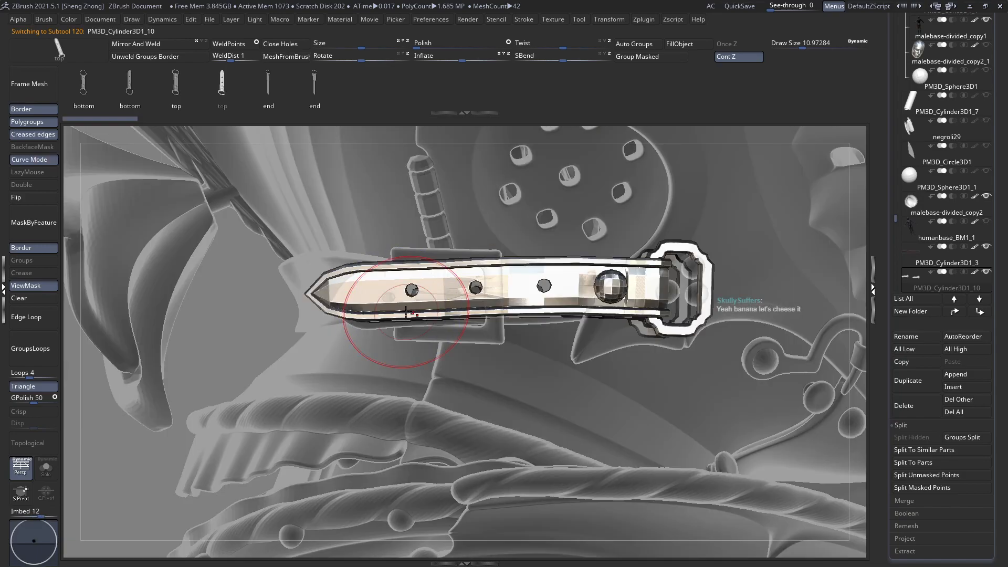
mouse_move(479, 333)
right_mouse_down("alt")
mouse_move(489, 371)
mouse_move(467, 336)
mouse_move(486, 342)
right_mouse_up("alt")
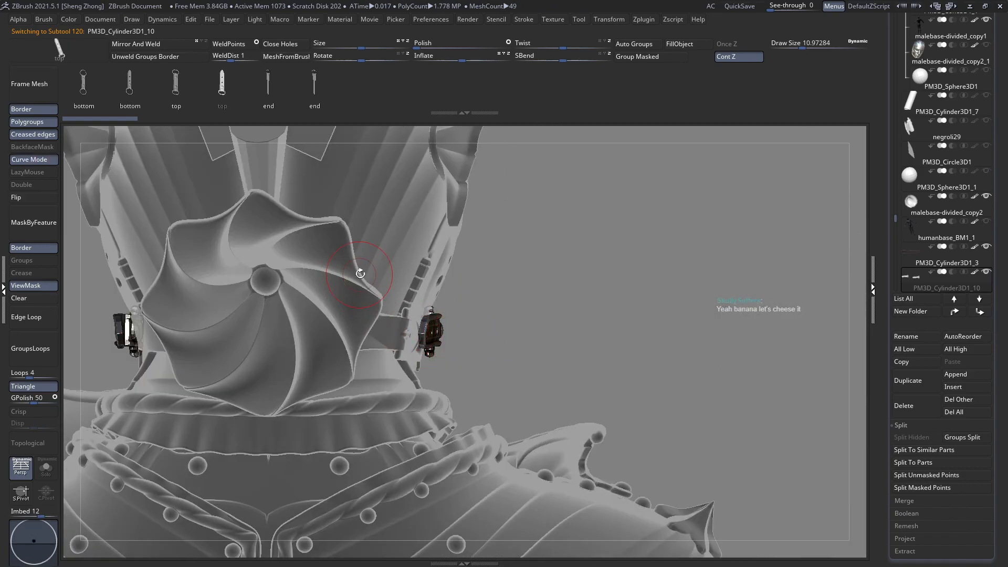
left_click_drag(342, 247, 514, 408, "ctrl+shift")
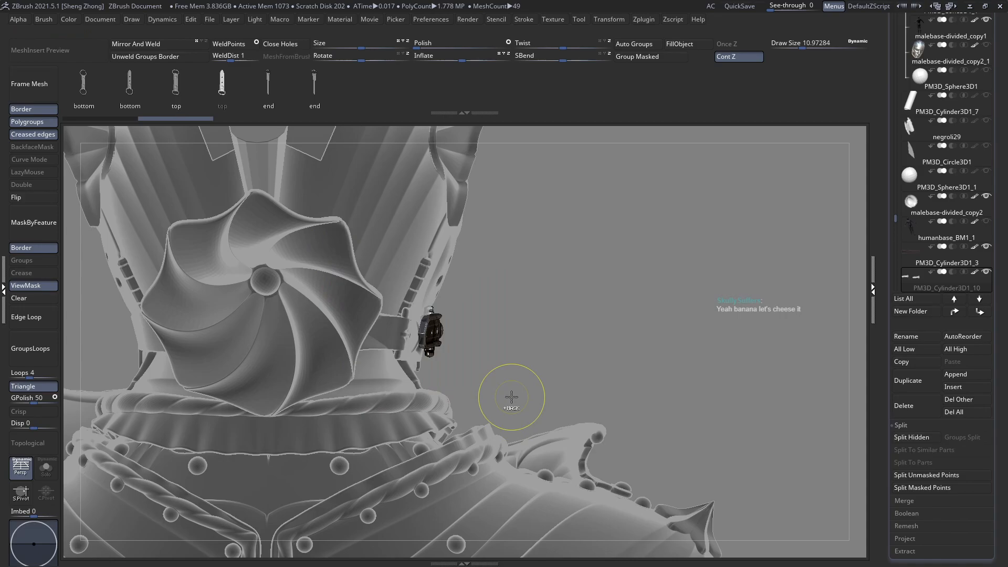
left_click(508, 395, "ctrl")
mouse_move(508, 396)
right_mouse_down()
mouse_move(423, 364)
mouse_move(487, 387)
mouse_move(441, 343)
mouse_move(438, 359)
right_mouse_up()
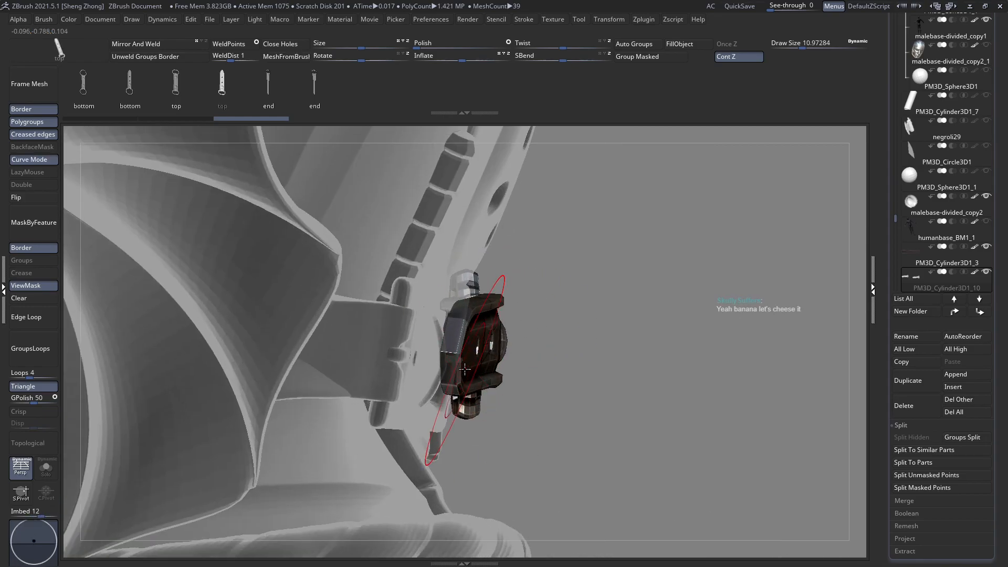
Move the remaining strap outward from the side of the helmet using a horizontal transpose line.
left_click(620, 21)
left_click(623, 72)
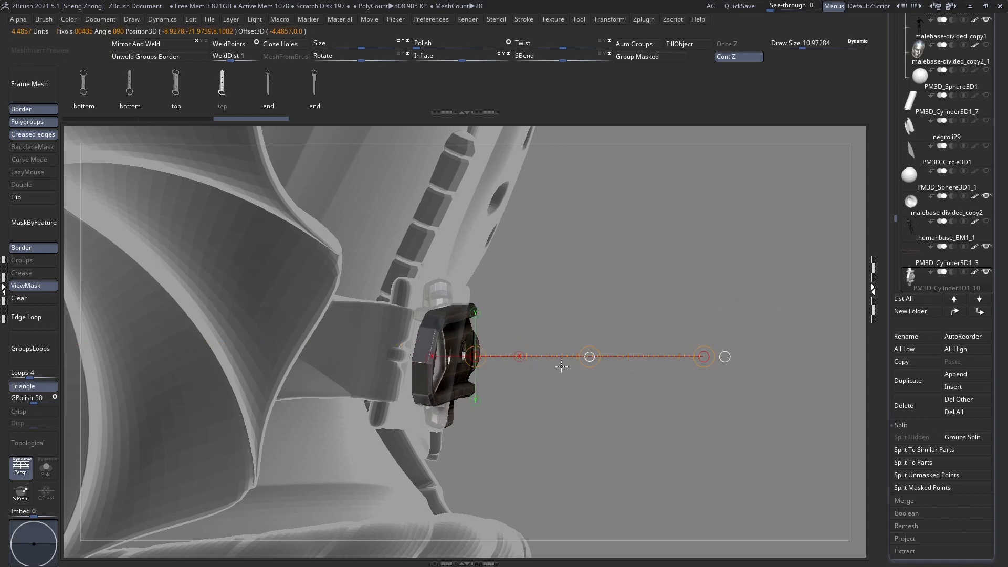
key("ctrl+shift+z")
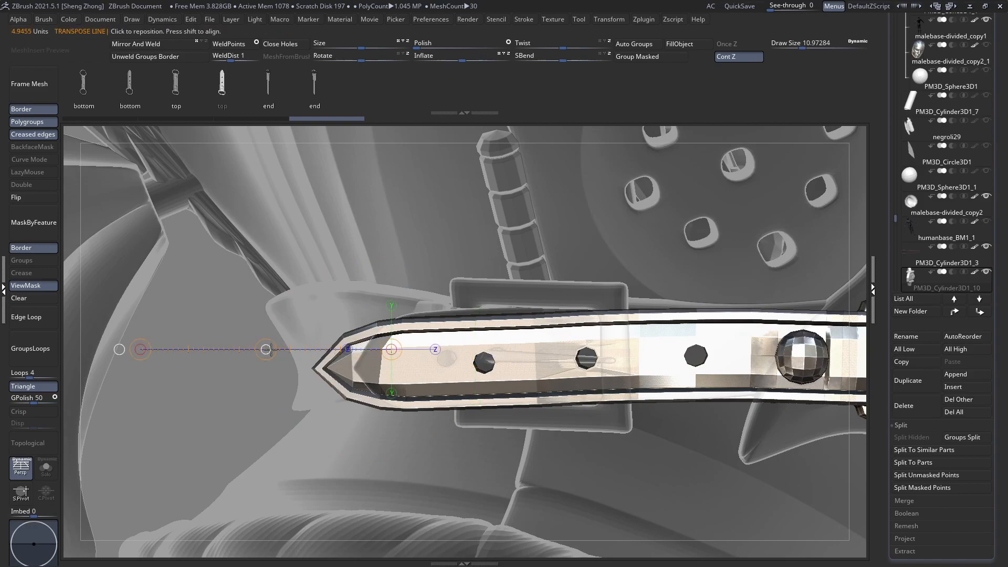
mouse_move(267, 349)
left_mouse_down()
mouse_move(317, 347)
mouse_move(306, 346)
left_mouse_up()
key("q")
mouse_move(307, 344)
right_mouse_down("ctrl")
mouse_move(336, 283)
mouse_move(409, 362)
mouse_move(564, 342)
right_mouse_up("ctrl")
right_click_drag(503, 342, 556, 408, "ctrl")
key("w")
left_click_drag(508, 346, 650, 344)
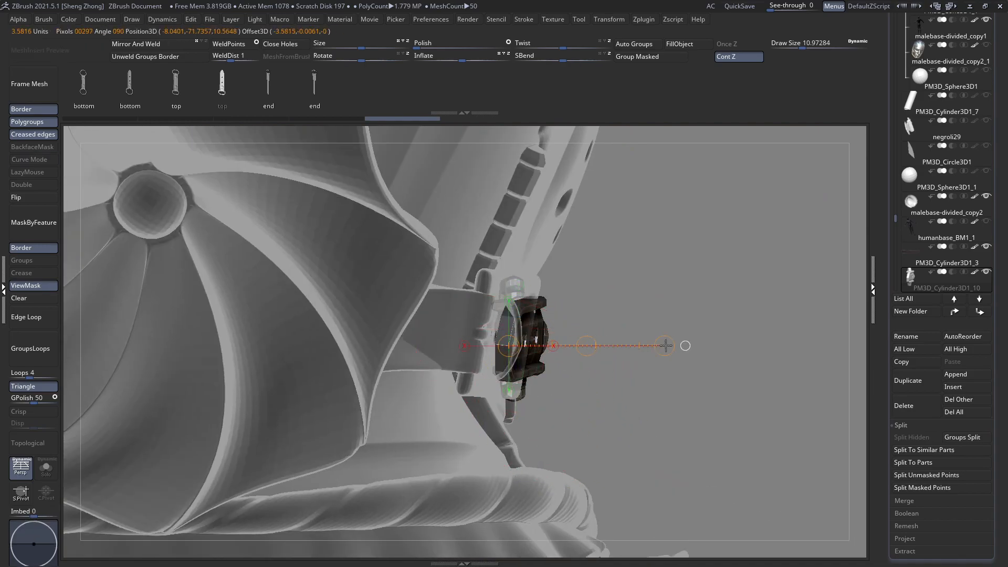
key("q")
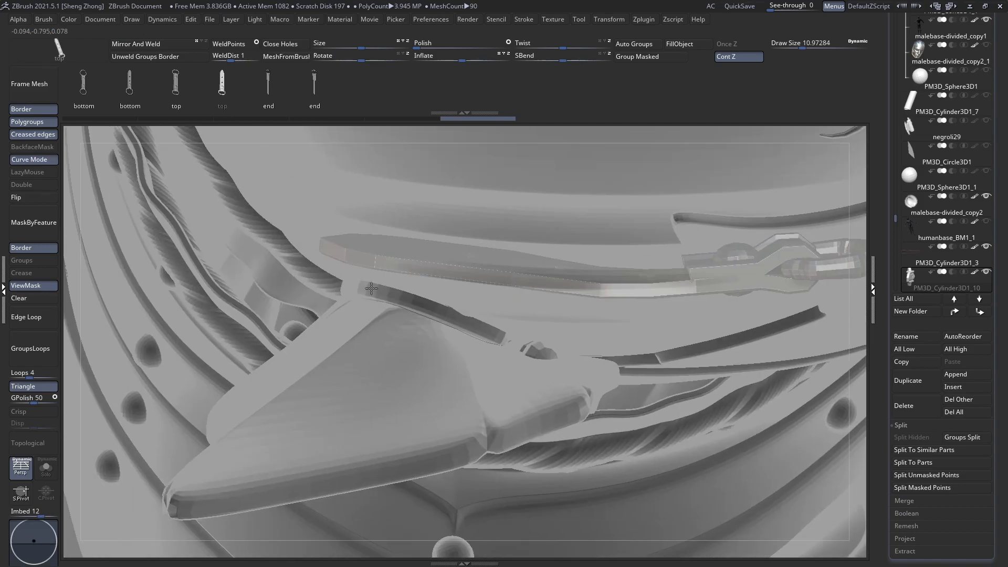
Rotate and reposition the strap from below and from behind so it lies along the side of the helmet.
right_click_drag(371, 289, 374, 278)
key("r")
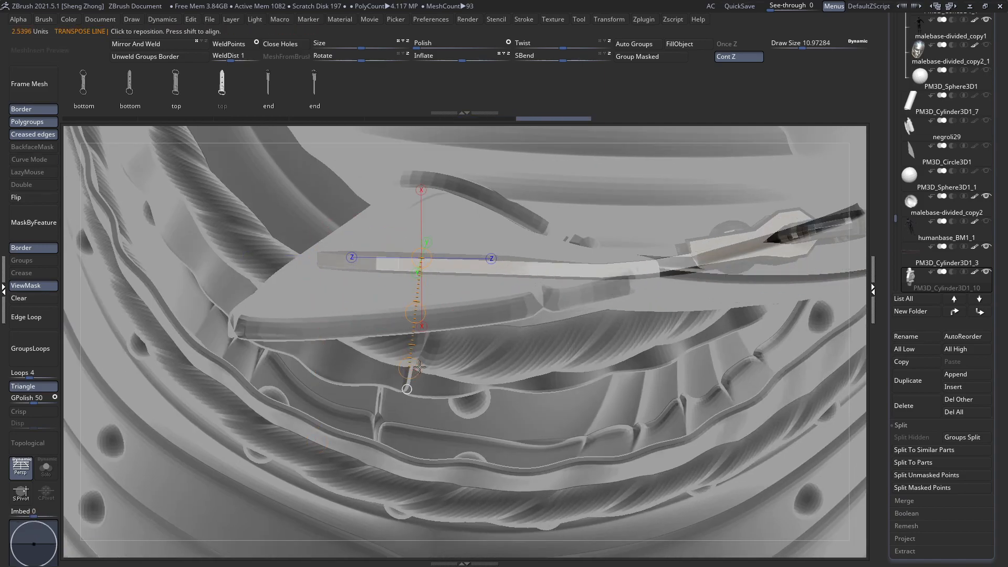
key("q")
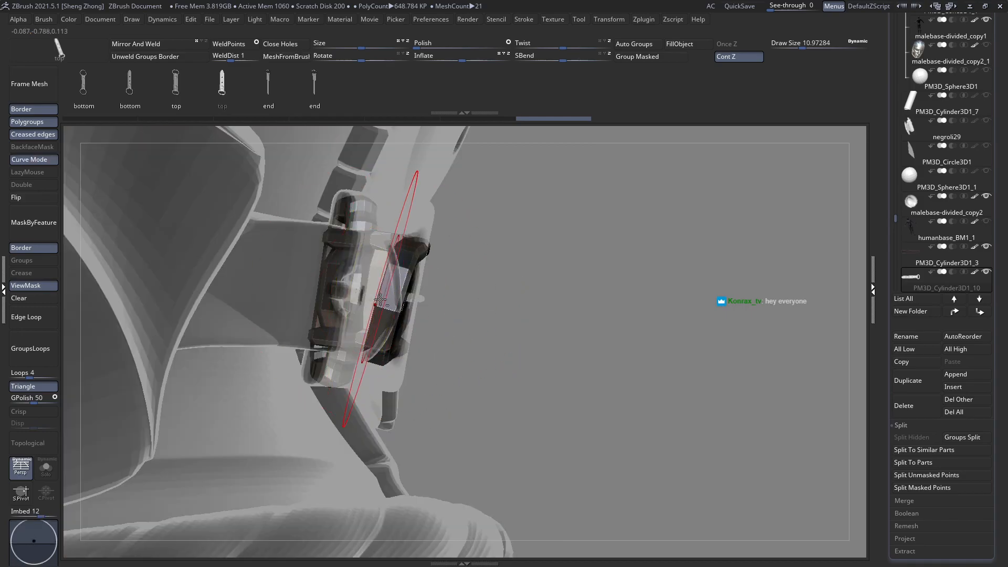
right_click_drag(379, 298, 405, 336, "alt")
key("w")
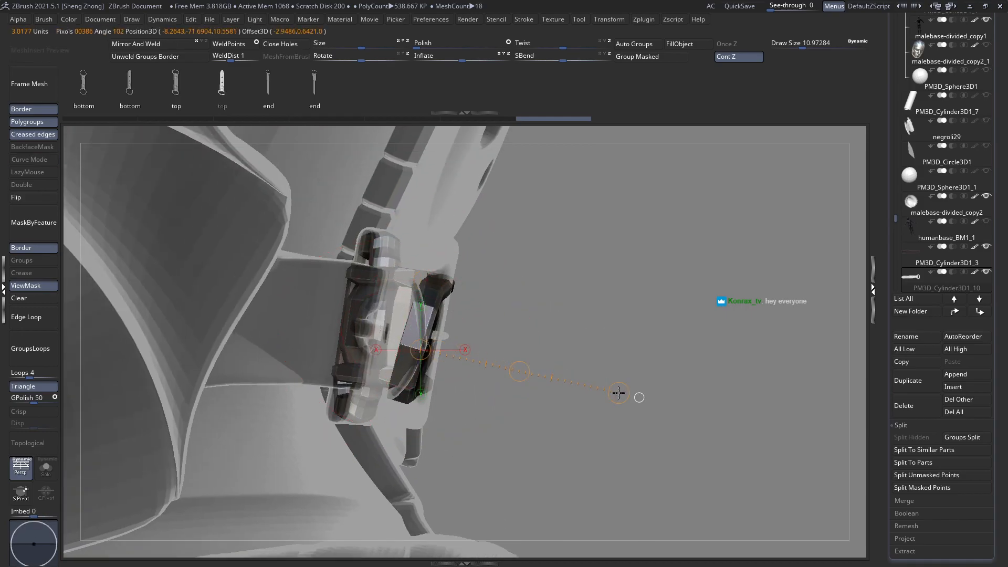
left_click_drag(619, 393, 619, 384)
key("q")
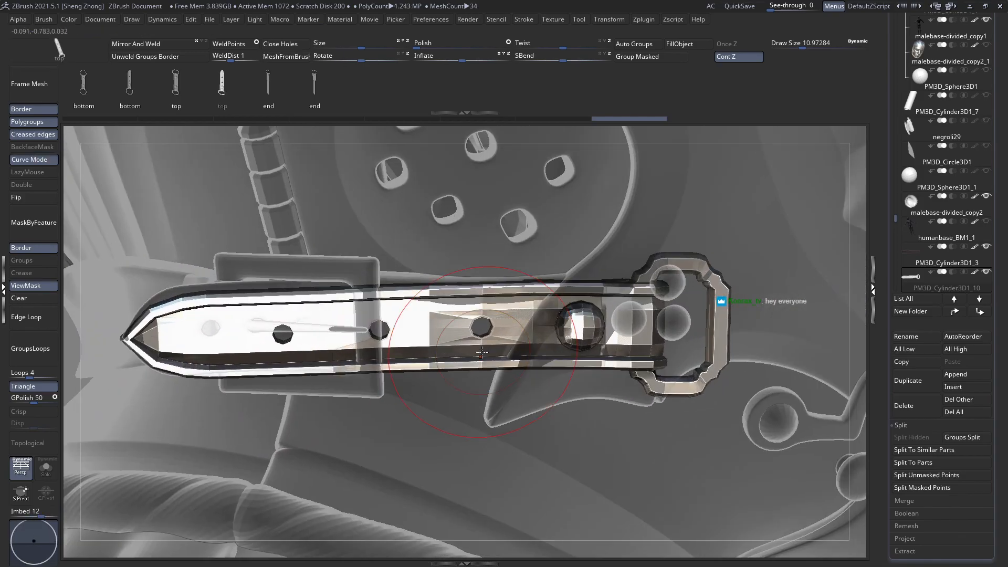
Display the strap's polygroups and wireframe, and switch to the Move brush at a draw size of about 30.
right_click_drag(481, 353, 454, 329, "alt")
key("shift+f")
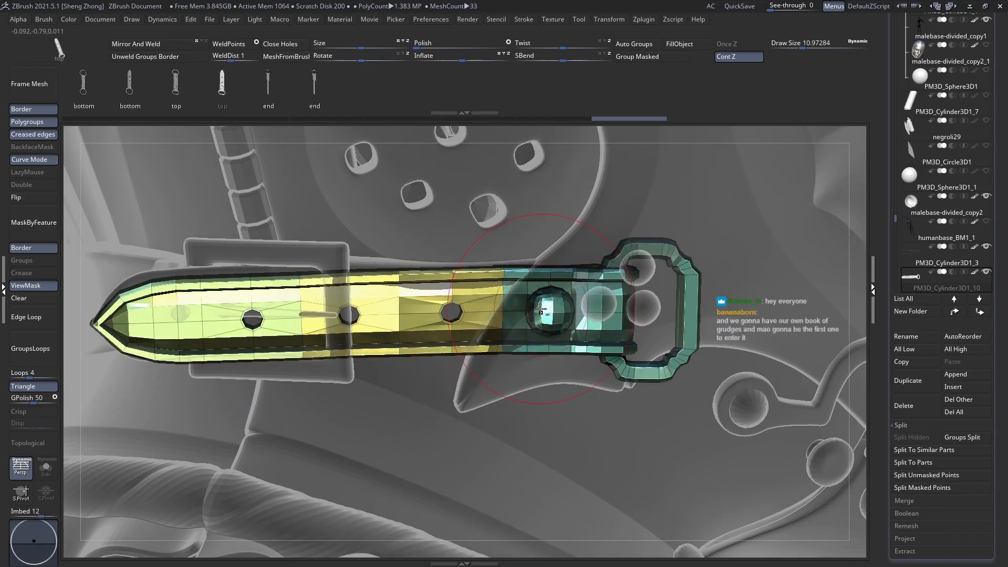
right_click_drag(546, 312, 473, 309, "alt")
key("space")
left_click_drag(431, 221, 472, 220)
right_click_drag(473, 310, 374, 298, "alt")
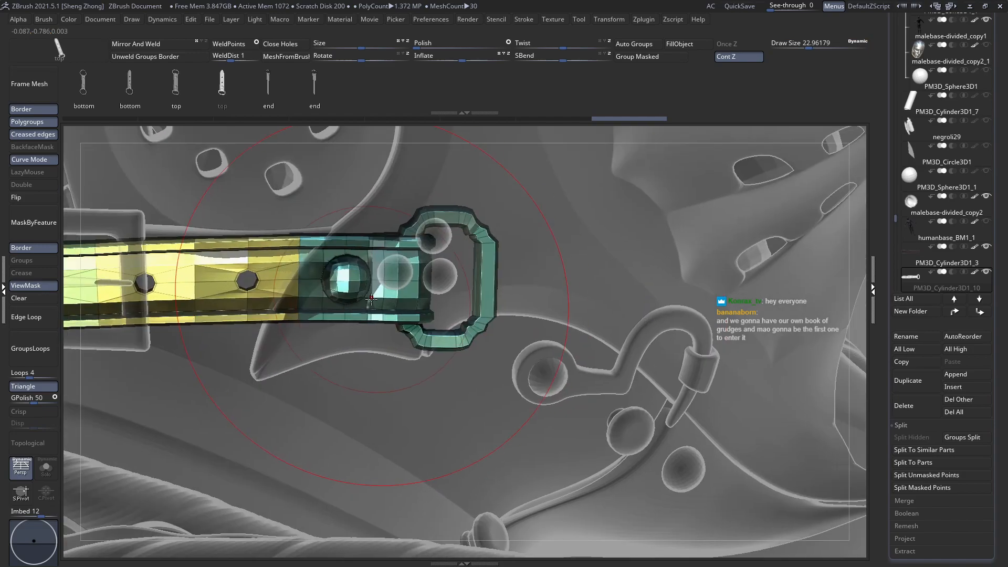
key("space")
key("space")
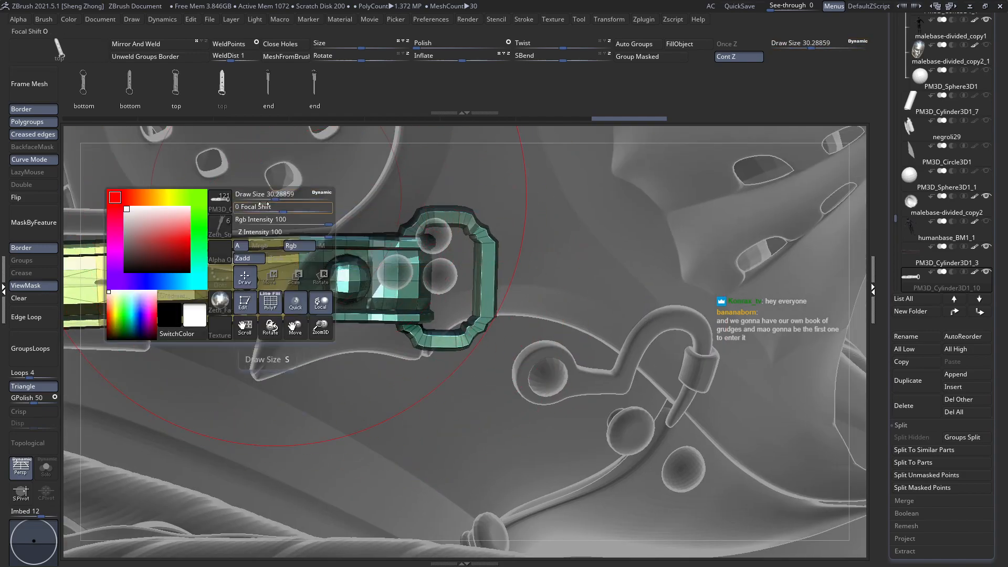
left_click(213, 233)
key("m")
key("v")
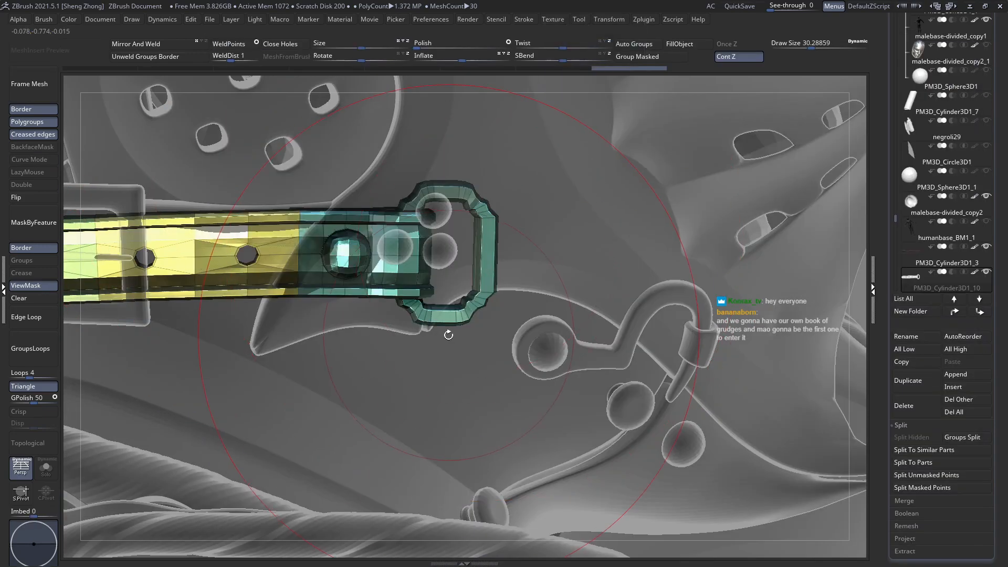
Turn on topological masking for the Move brush and pull the round stud away from the holed strap.
right_click_drag(418, 313, 527, 325, "alt")
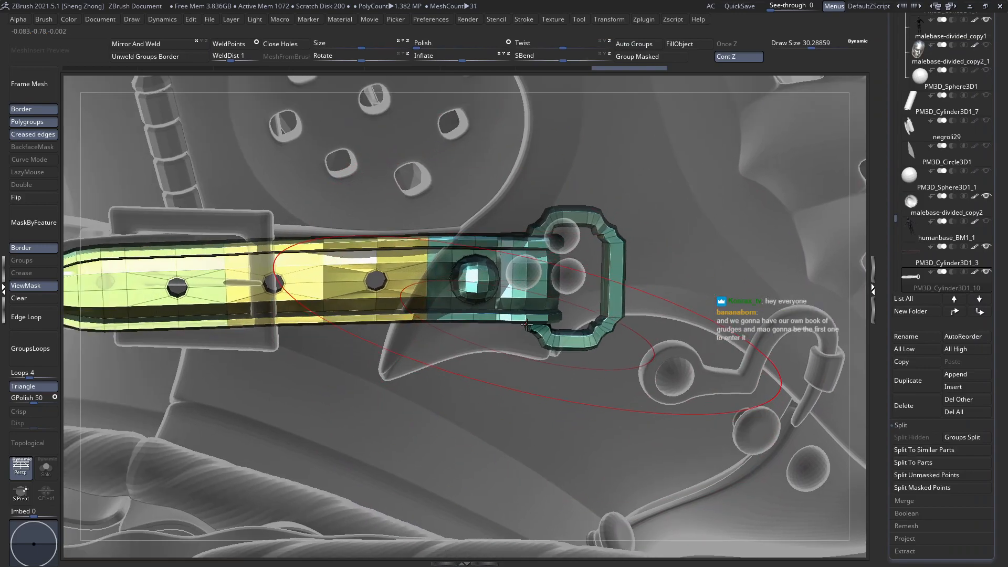
left_click_drag(368, 368, 184, 378)
key("space")
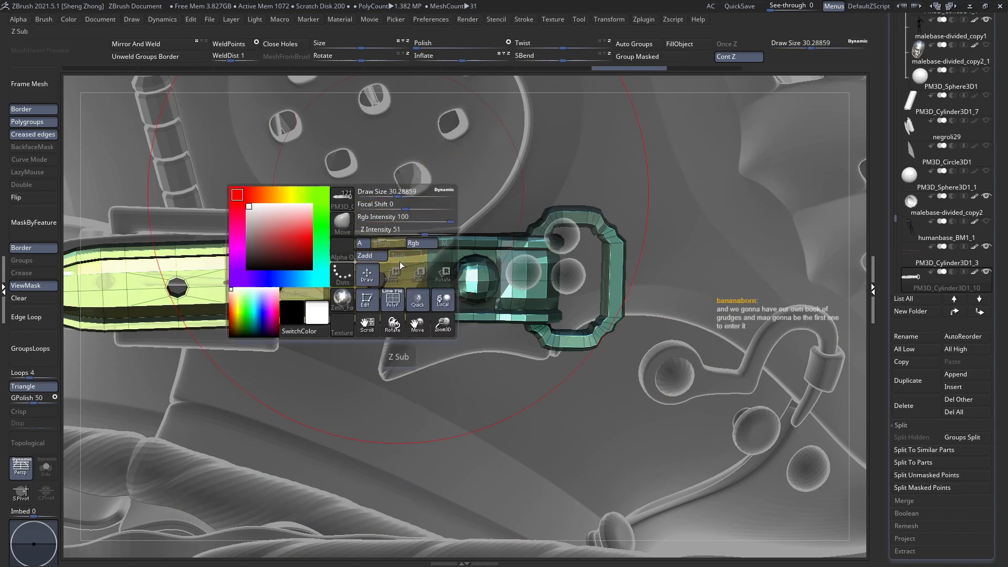
right_click_drag(405, 261, 316, 264, "alt")
right_click_drag(384, 263, 367, 244, "ctrl")
key("space")
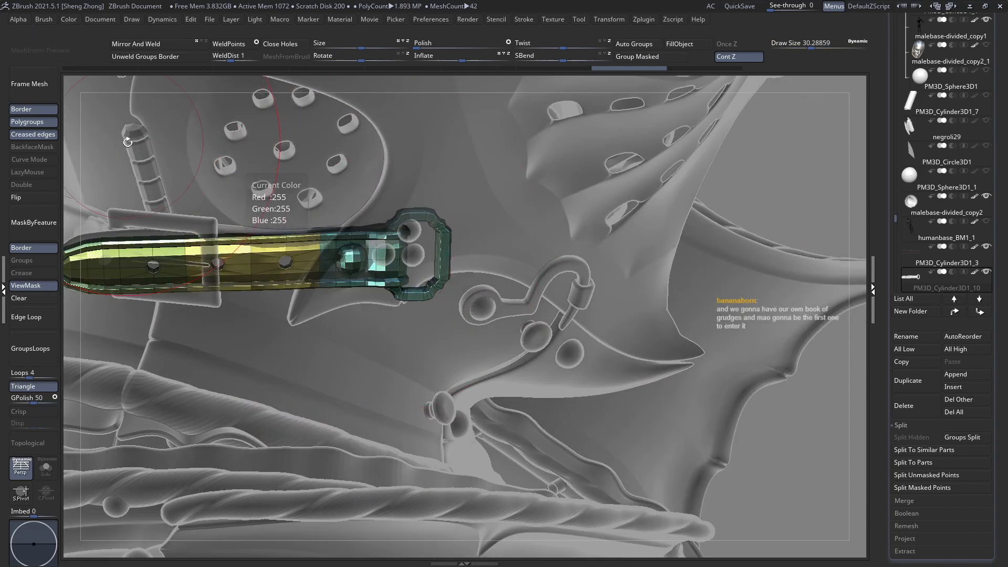
left_click(14, 450)
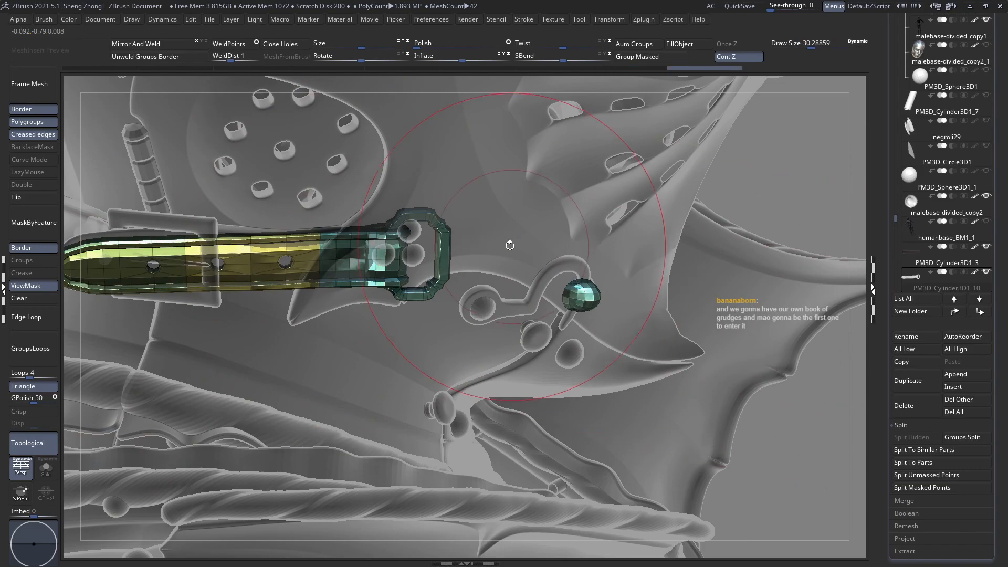
left_click_drag(443, 226, 687, 272)
Pull the buckle loop and remaining end fittings clear of the strap, and hide them with a rectangular selection.
mouse_move(386, 452)
right_mouse_down()
mouse_move(374, 239)
mouse_move(528, 276)
right_mouse_up()
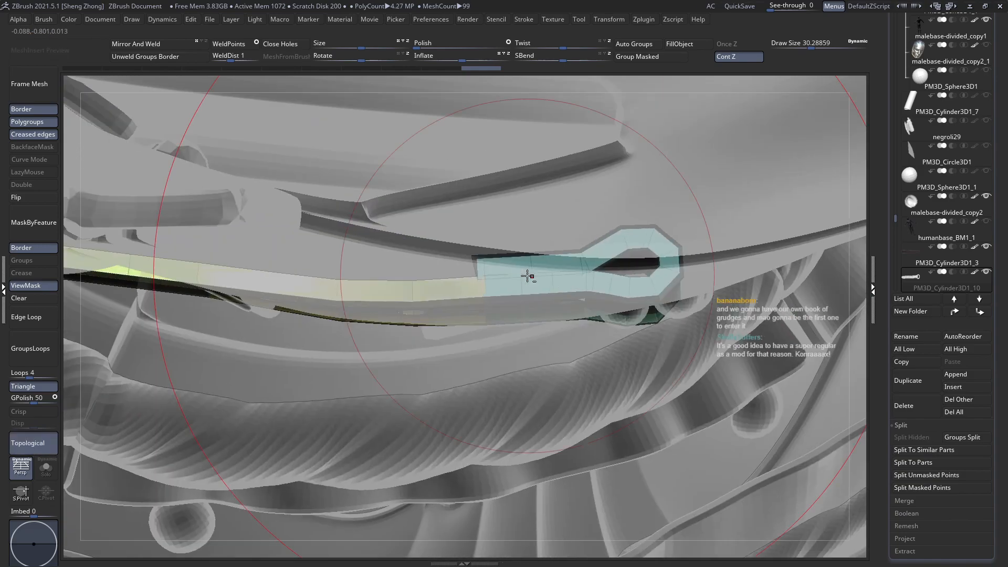
key("space")
key("b")
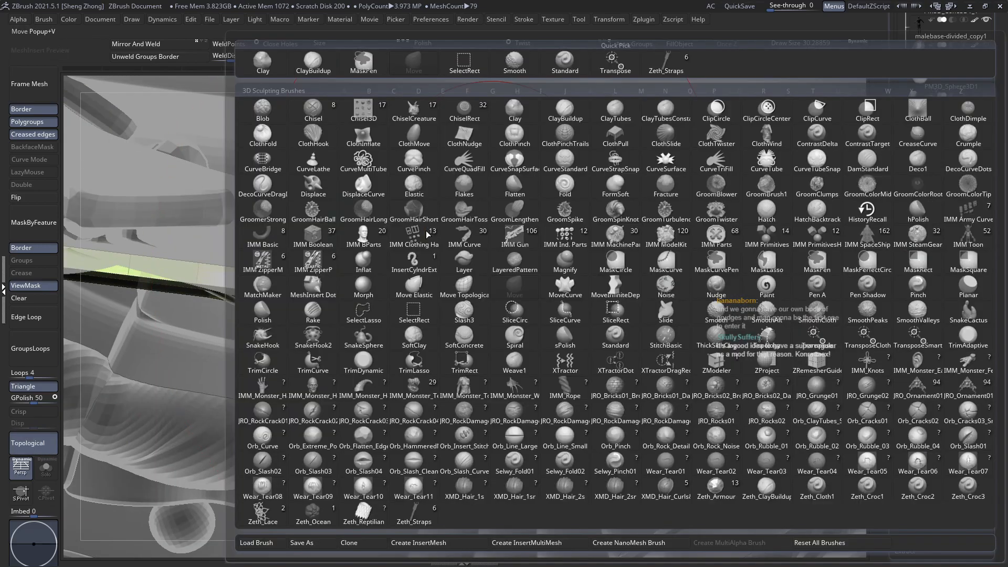
key("s")
left_click(464, 313)
left_click(551, 342)
mouse_move(551, 342)
right_mouse_down()
mouse_move(447, 266)
mouse_move(449, 294)
mouse_move(477, 242)
mouse_move(491, 290)
mouse_move(386, 282)
right_mouse_up()
left_click(477, 275, "ctrl+shift")
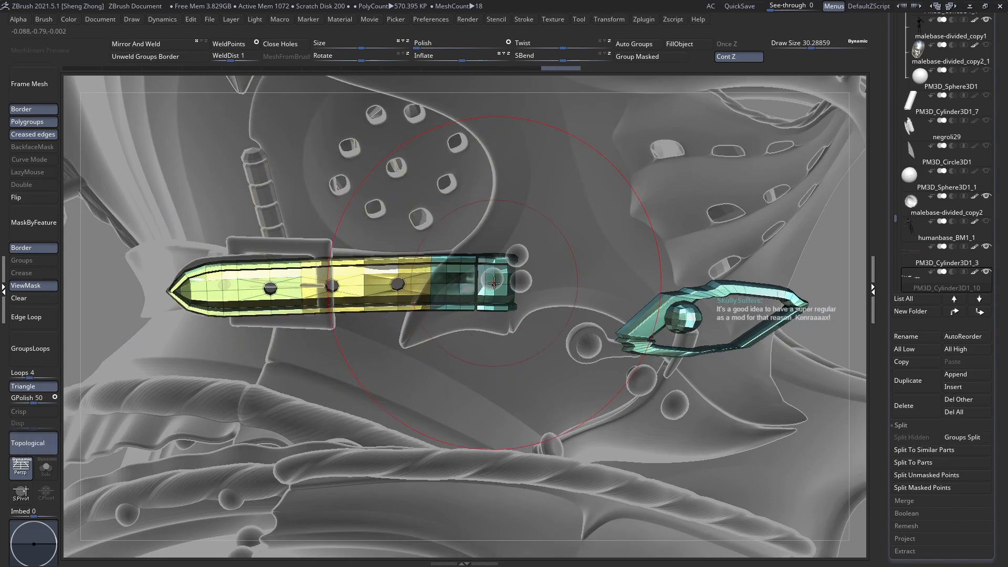
left_click_drag(488, 273, 748, 307)
left_click_drag(559, 294, 599, 295)
left_click_drag(569, 239, 833, 385, "ctrl+alt+shift")
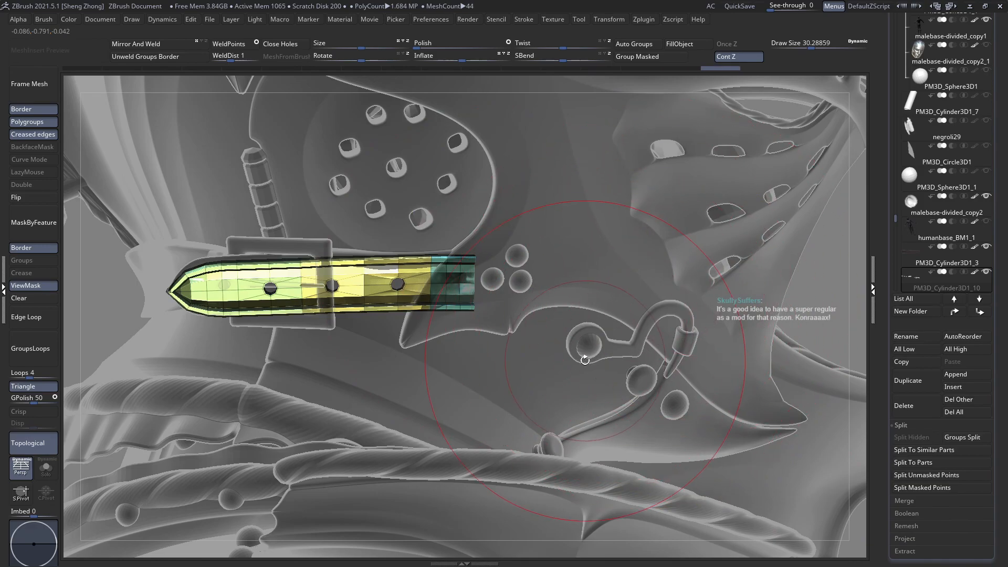
Mask the holed strap except for its cut end and lay a transpose line along that end.
right_click_drag(601, 343, 432, 320, "alt")
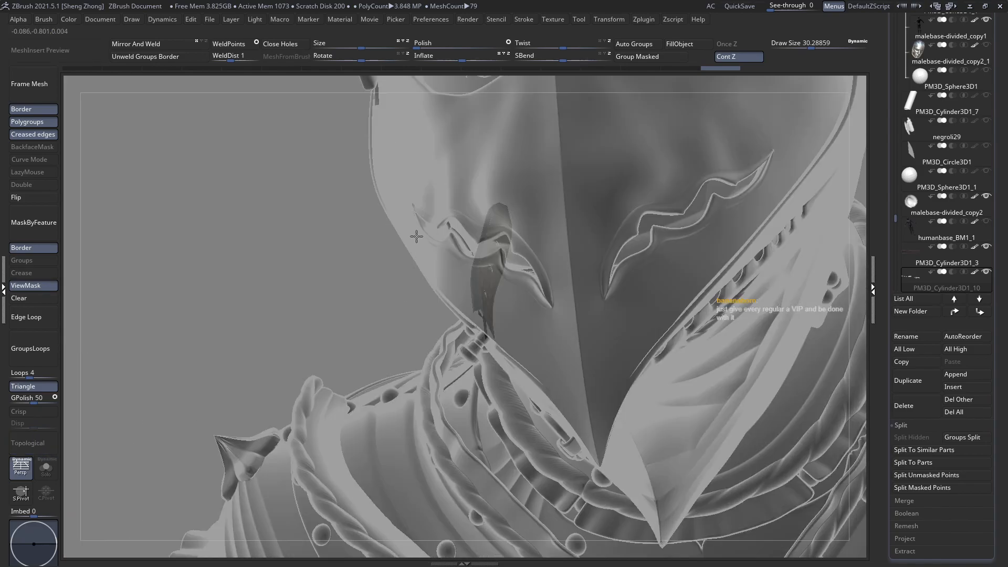
right_click_drag(399, 263, 590, 387)
key("shift+f")
mouse_move(502, 293)
right_mouse_down()
mouse_move(479, 292)
mouse_move(525, 306)
mouse_move(506, 294)
right_mouse_up()
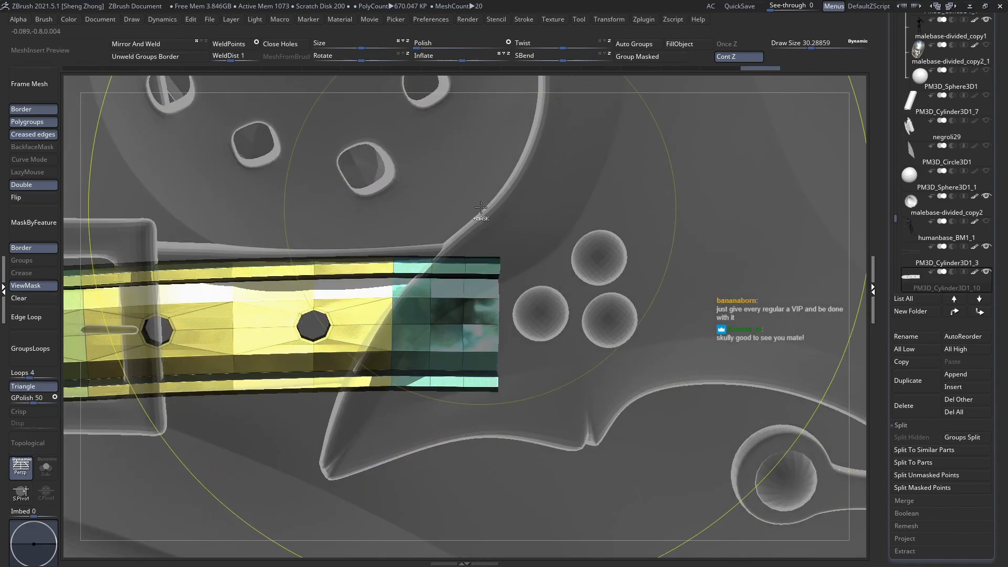
left_click_drag(486, 433, 487, 469, "ctrl")
left_click(679, 372, "ctrl")
right_click_drag(445, 338, 377, 329, "ctrl")
right_click_drag(375, 278, 372, 298, "ctrl")
left_click_drag(365, 336, 593, 334)
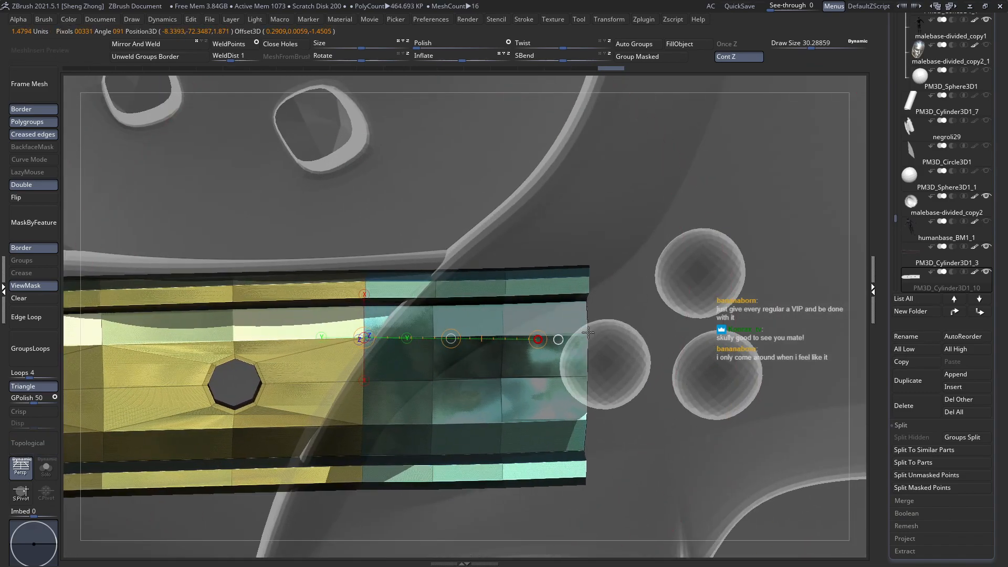
Adjust the strap's unmasked cut end with transpose lines drawn from behind and from the side of the helmet.
right_click_drag(546, 341, 619, 392)
right_click_drag(583, 362, 558, 340)
key("w")
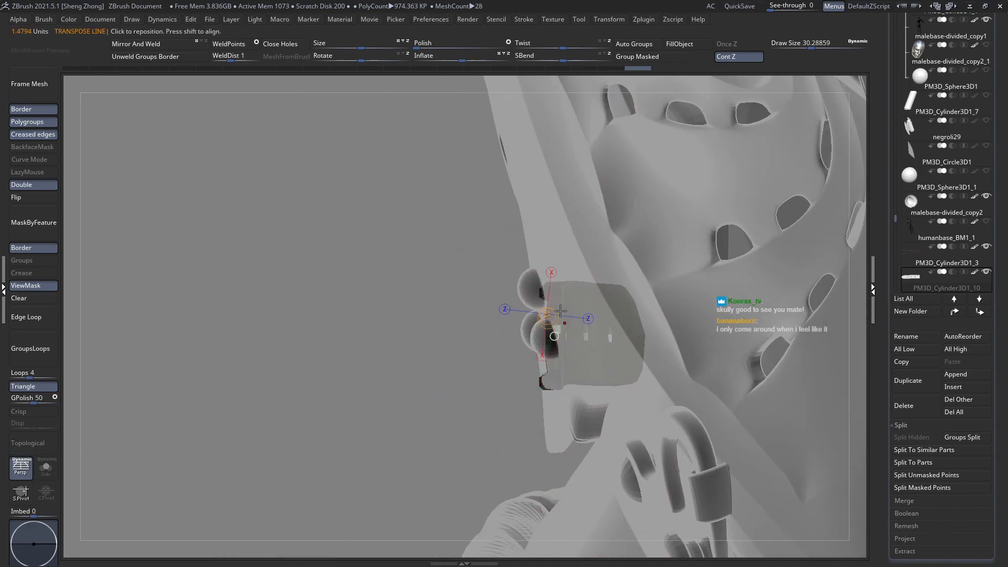
left_click_drag(564, 308, 380, 298)
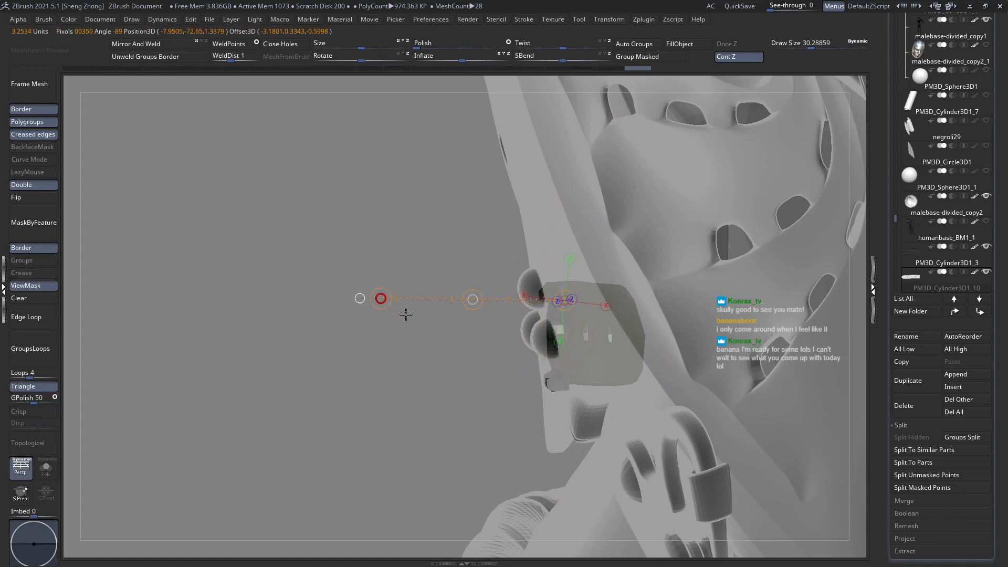
key("q")
right_click_drag(412, 335, 463, 240)
mouse_move(464, 294)
right_mouse_down("ctrl")
mouse_move(469, 376)
mouse_move(473, 299)
mouse_move(488, 292)
mouse_move(502, 363)
mouse_move(411, 365)
right_mouse_up("ctrl")
key("w")
left_click_drag(377, 347, 593, 336)
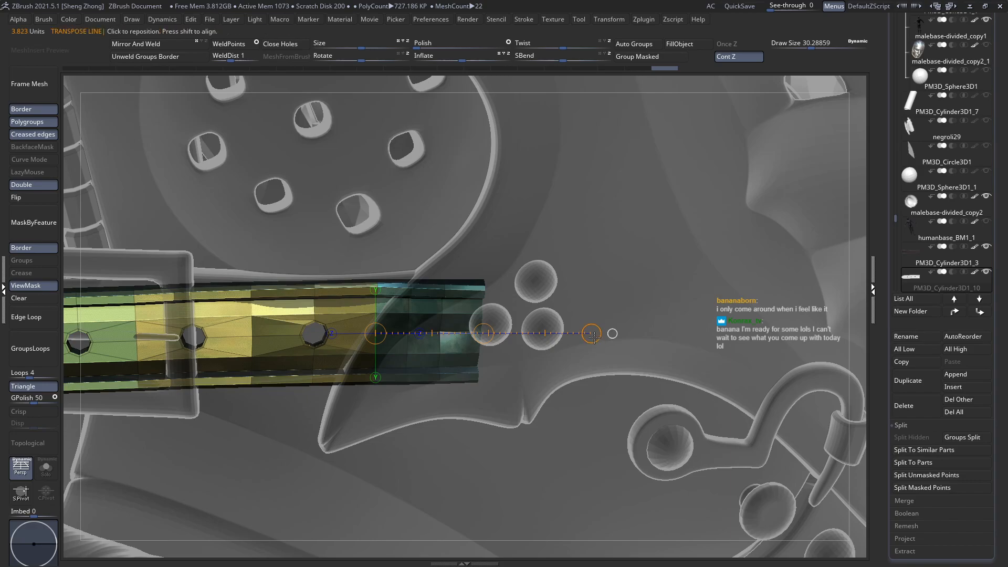
left_click_drag(482, 332, 522, 319)
key("q")
Select the original buckled strap subtool Mesh1_19, ghost the surrounding subtools, and hide the old strap.
right_click_drag(521, 320, 504, 231, "ctrl")
mouse_move(415, 341)
right_mouse_down("alt")
mouse_move(442, 331)
mouse_move(519, 379)
mouse_move(525, 413)
right_mouse_up("alt")
right_click_drag(489, 323, 417, 394)
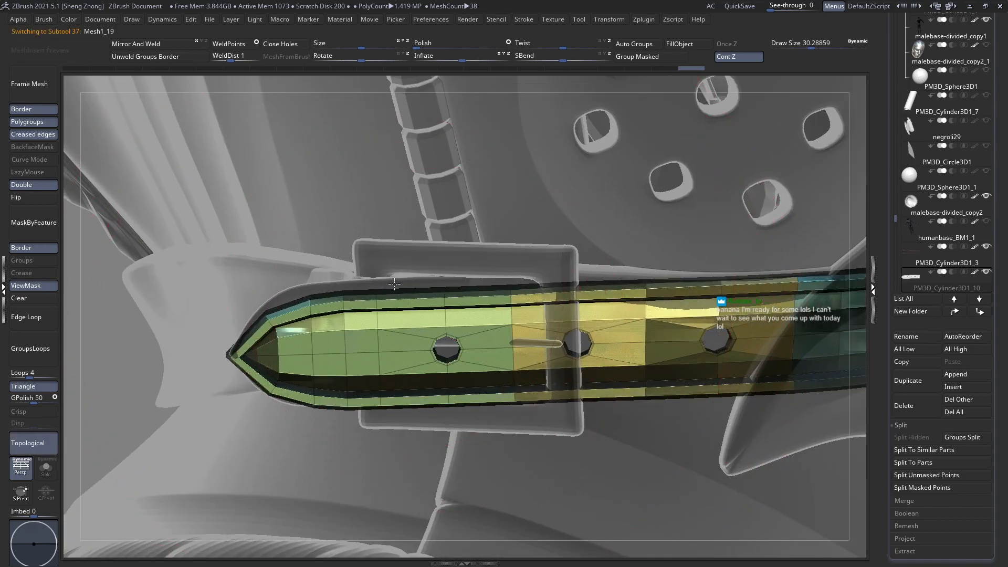
left_click(392, 265, "alt")
right_click_drag(250, 279, 268, 215, "ctrl")
key("shift+f")
key("shift+f")
right_click_drag(435, 336, 459, 338)
right_click_drag(460, 339, 513, 349, "ctrl")
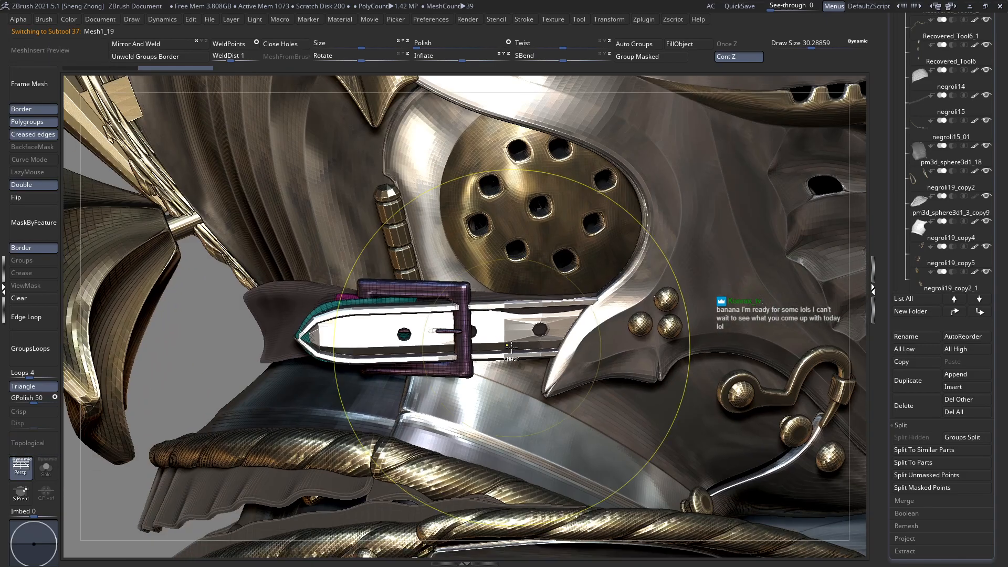
key("ctrl+t")
right_click_drag(388, 328, 530, 303)
right_click_drag(426, 321, 397, 325)
left_click_drag(1002, 116, 1007, 283)
left_click(986, 112)
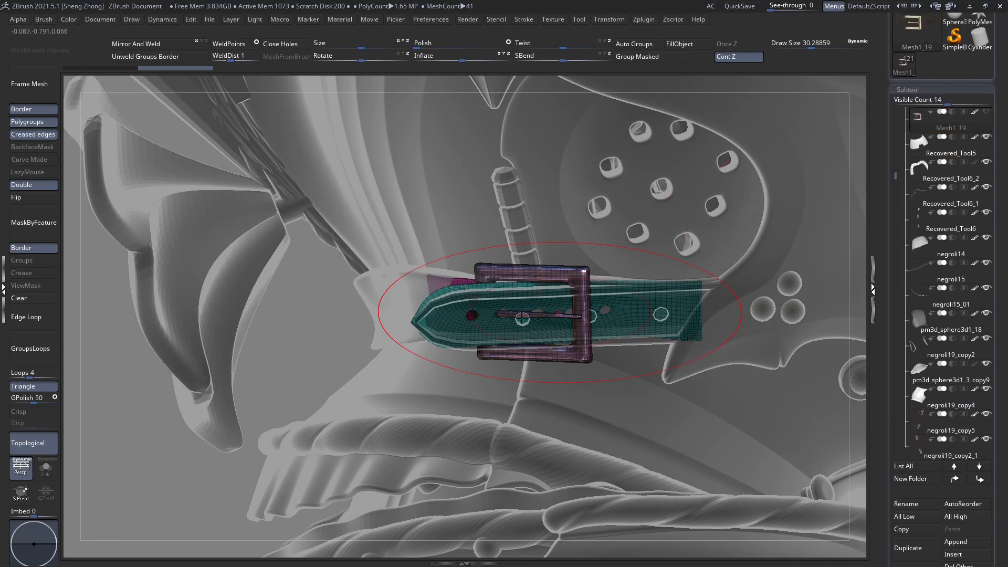
Reselect the holed strap subtool and choose the first top variant of the Zeth_Straps insert brush.
left_click(458, 317, "alt")
right_click_drag(458, 317, 484, 314)
right_click_drag(423, 322, 432, 343)
right_click(444, 308)
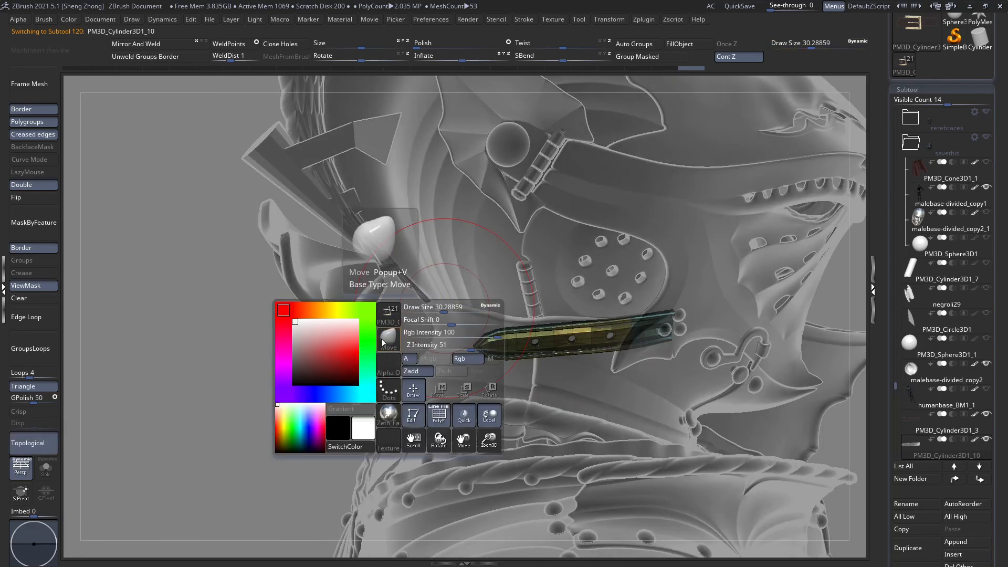
left_click(382, 337)
left_click(434, 515)
right_click_drag(301, 315, 320, 325)
left_click(183, 91)
Switch to the neck band subtool PM3D_Cylinder3D1_3 and set the draw size to about 11.
mouse_move(507, 363)
right_mouse_down("ctrl")
mouse_move(495, 389)
mouse_move(476, 363)
mouse_move(530, 362)
right_mouse_up("ctrl")
mouse_move(449, 367)
right_mouse_down()
mouse_move(480, 371)
mouse_move(444, 325)
right_mouse_up()
mouse_move(315, 336)
right_mouse_down()
mouse_move(432, 328)
mouse_move(310, 333)
right_mouse_up()
right_click_drag(504, 315, 713, 357, "ctrl")
left_click(526, 359, "alt")
left_click(464, 353, "alt")
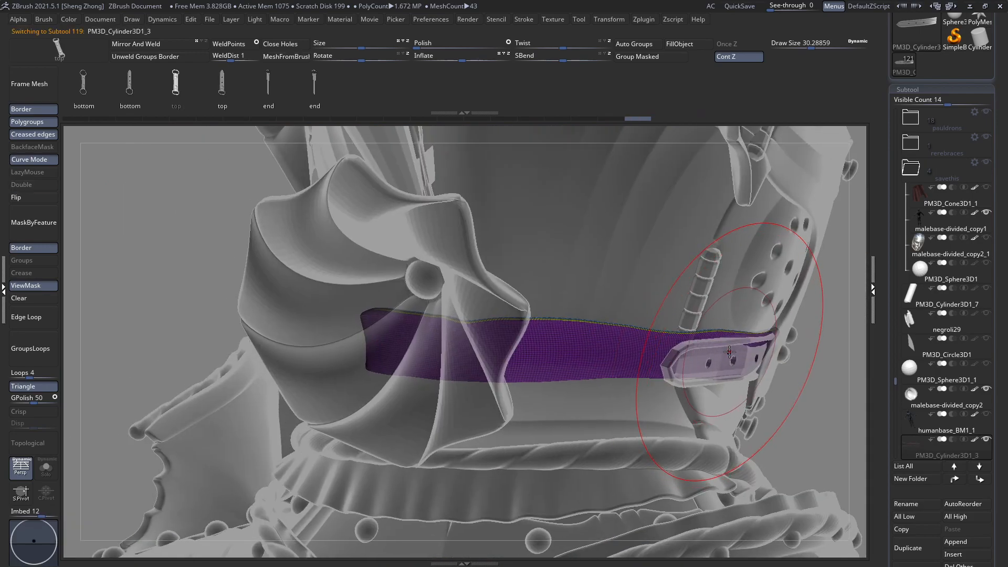
key("space")
left_click_drag(725, 326, 715, 327)
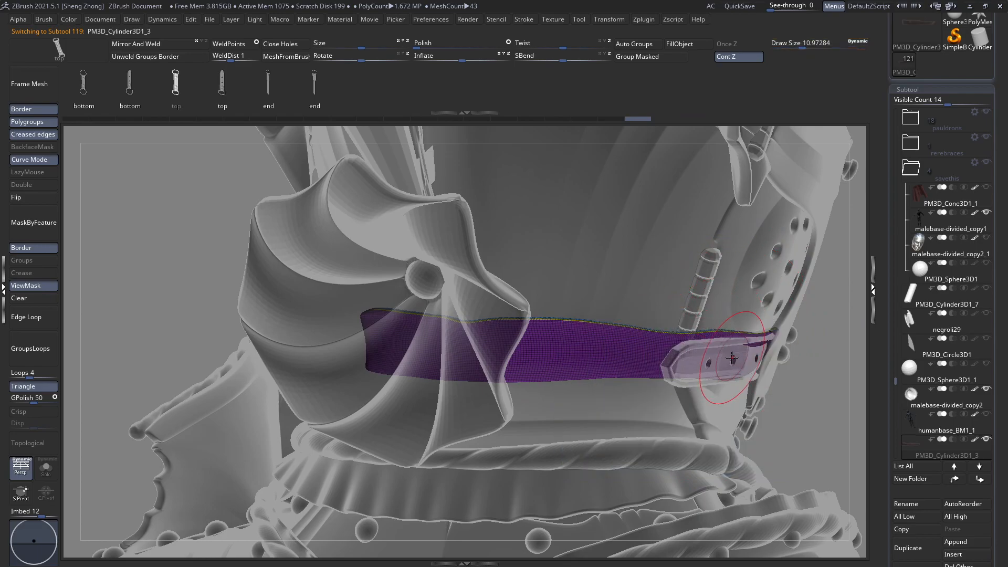
Draw a buckled strap curve around the neck band from the holed strap and undo the last curve edit.
right_click_drag(394, 349, 711, 357)
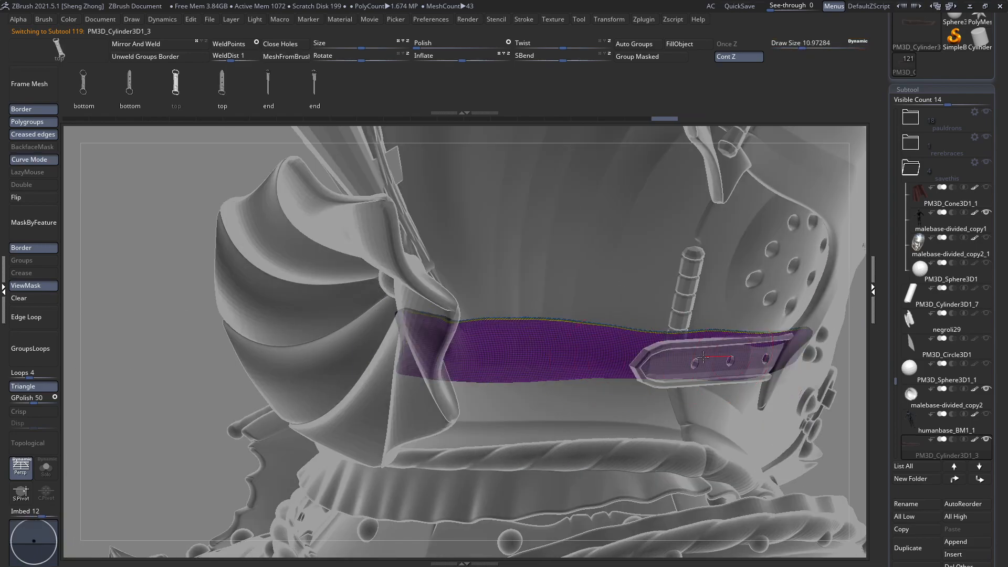
left_click_drag(442, 350, 440, 348)
right_click_drag(440, 349, 688, 351)
right_click_drag(339, 350, 559, 350, "alt")
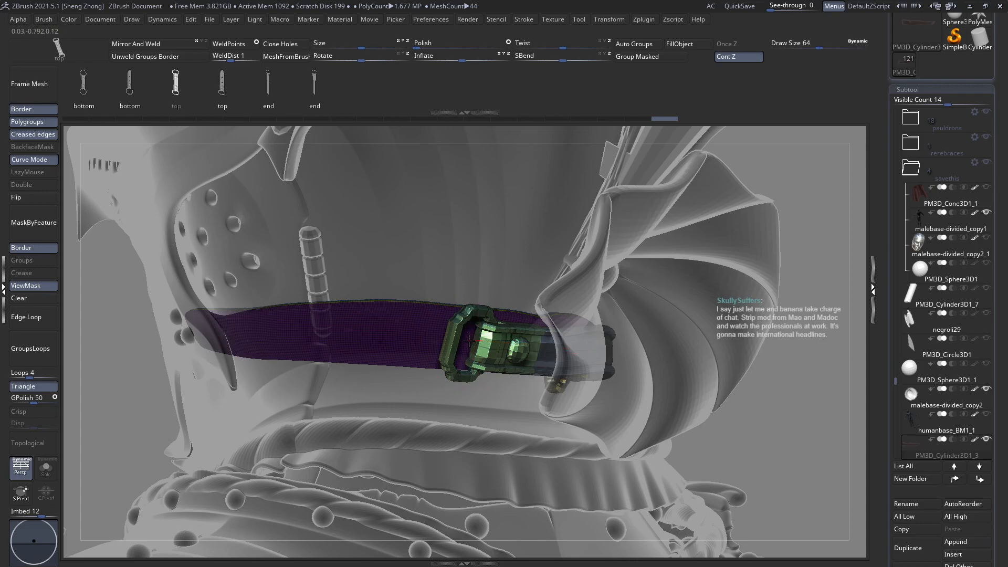
left_click(413, 336)
key("ctrl+z")
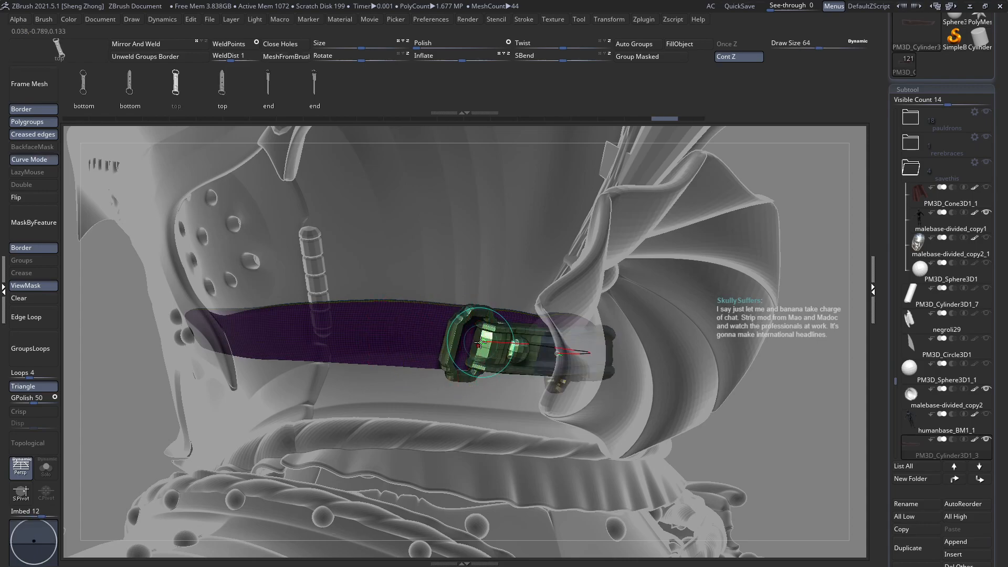
Pull the buckle end of the strap's curve forward along the side of the neck band.
right_click_drag(504, 348, 476, 348)
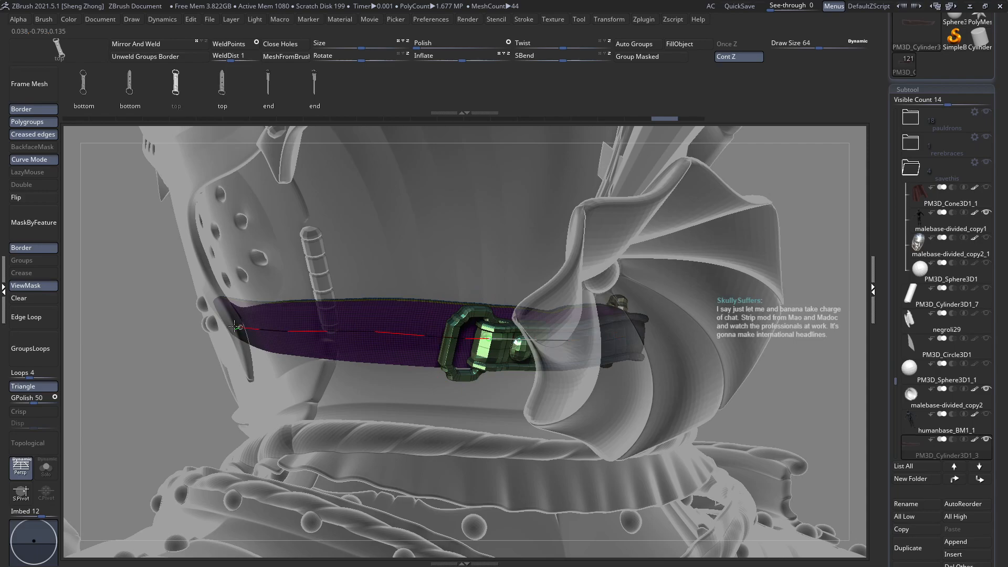
left_click_drag(235, 326, 238, 327)
right_click_drag(294, 336, 439, 312)
key("w")
right_click_drag(391, 286, 368, 236, "alt")
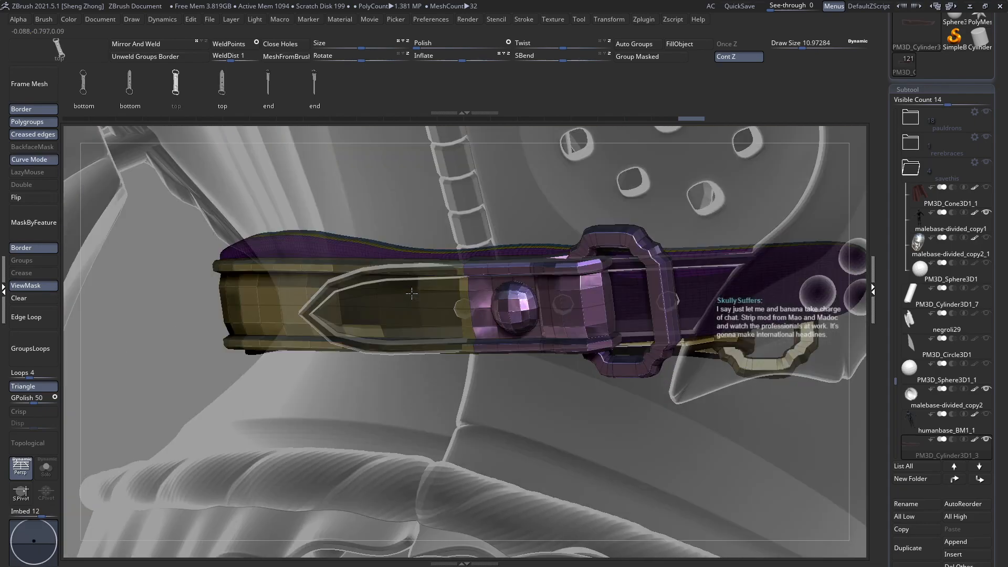
right_click_drag(412, 294, 676, 294)
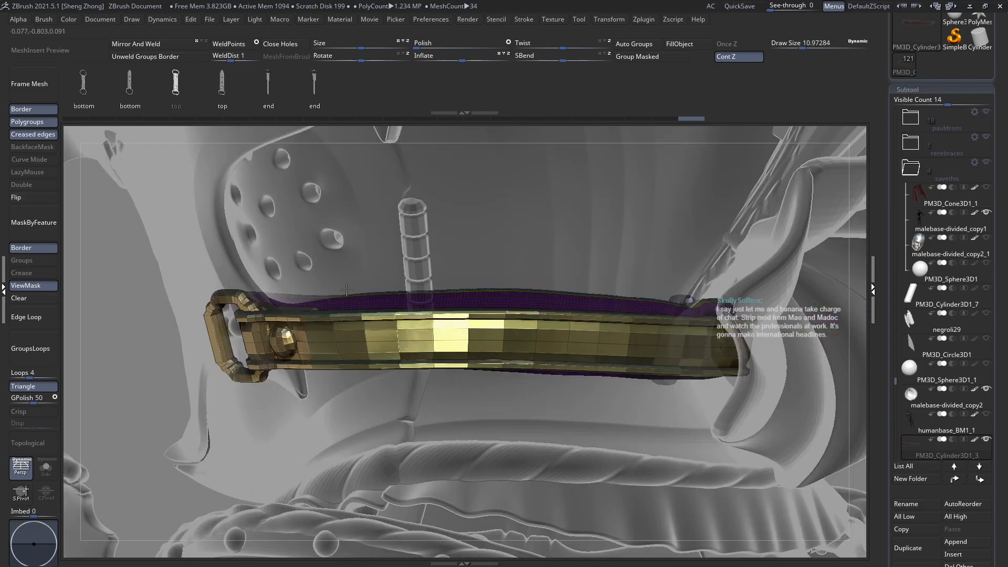
Raise the draw size over the strap's curve to 256 and update the strap along the curve.
right_click_drag(472, 315, 507, 357)
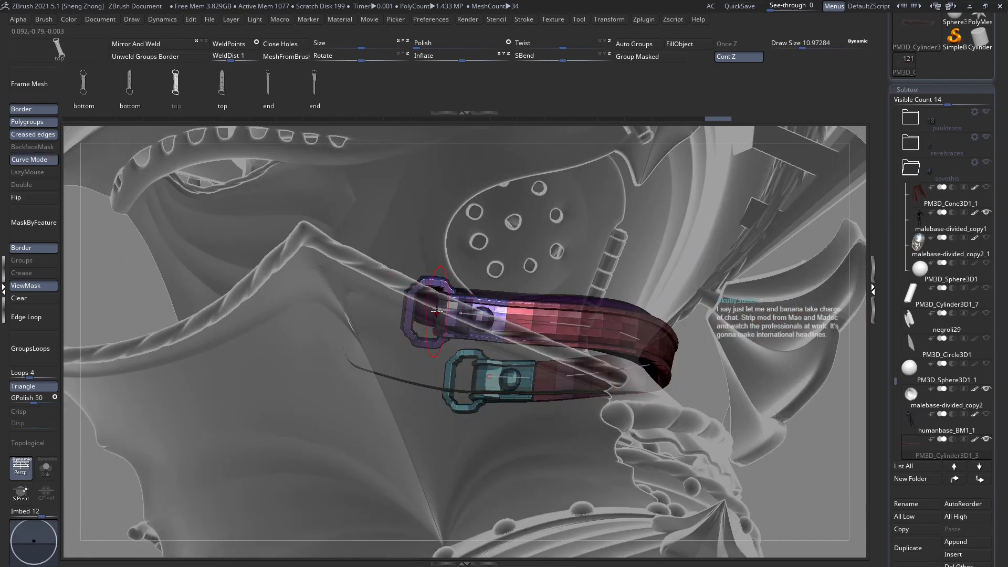
right_click_drag(437, 311, 494, 302)
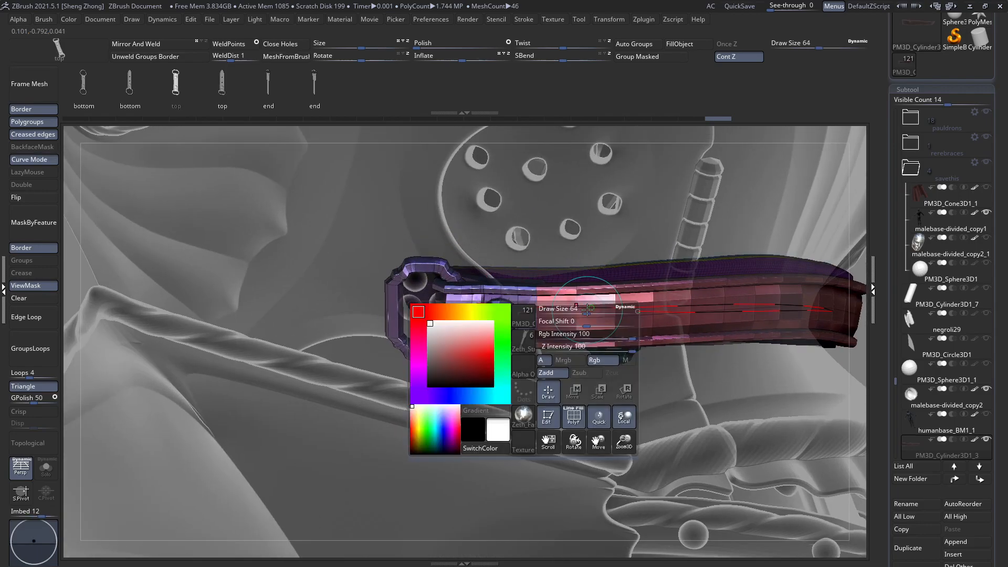
left_click_drag(587, 312, 609, 312)
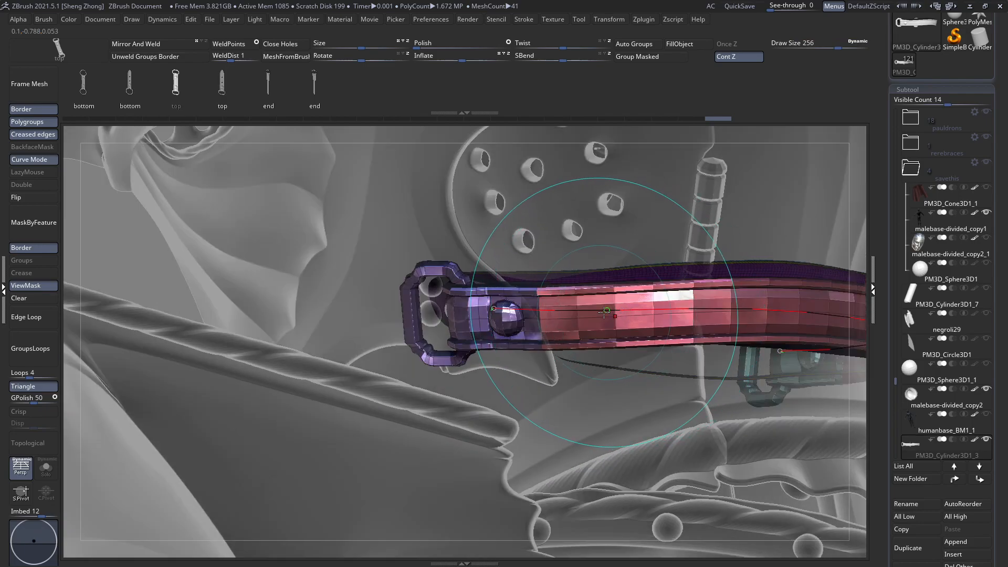
left_click(614, 311)
mouse_move(617, 312)
right_mouse_down("alt")
mouse_move(479, 308)
mouse_move(518, 300)
right_mouse_up("alt")
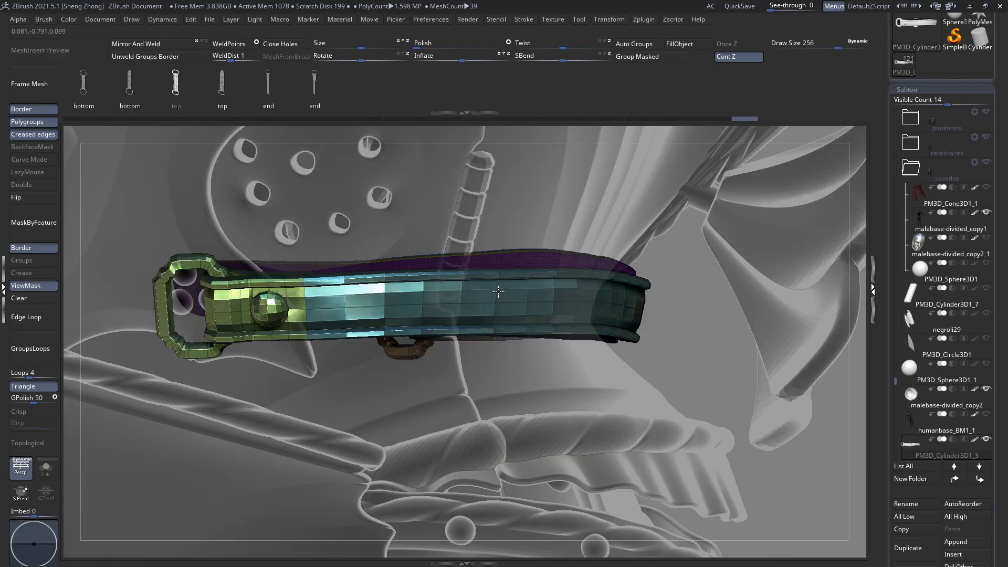
Examine the wrapped strap from behind and reduce the draw size over its curve.
right_click_drag(520, 357, 524, 308, "ctrl")
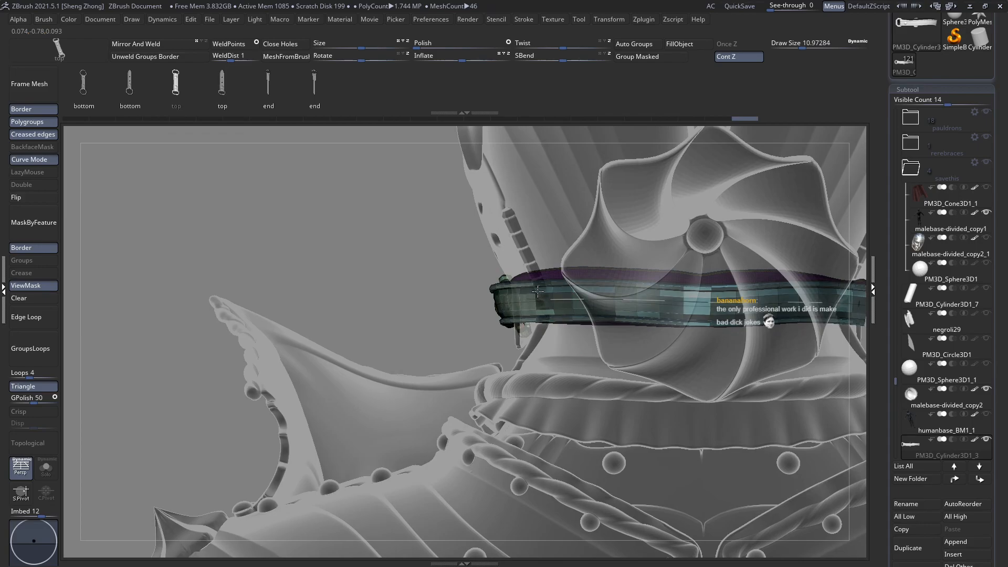
mouse_move(546, 299)
right_mouse_down("ctrl")
mouse_move(557, 296)
mouse_move(526, 284)
right_mouse_up("ctrl")
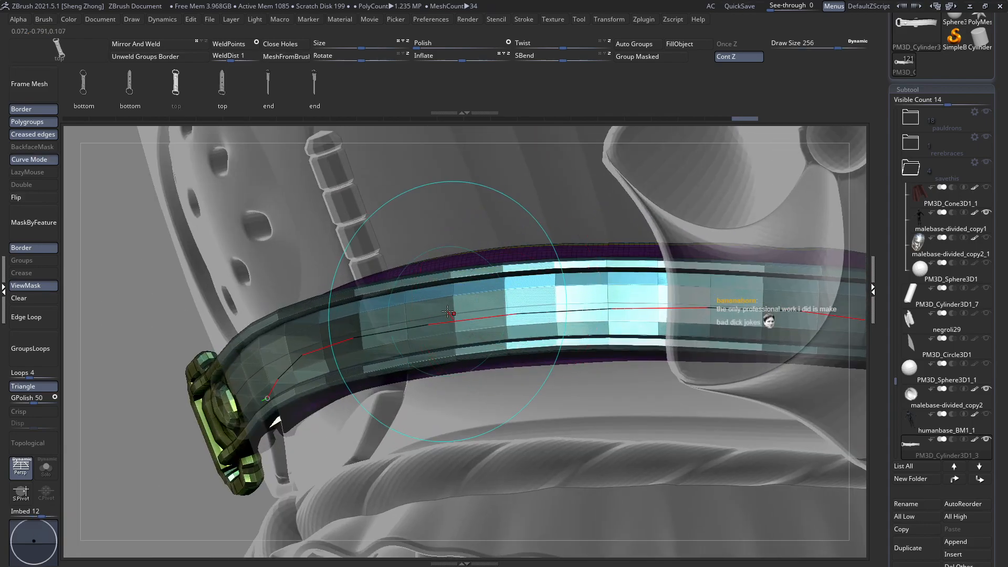
key("space")
left_click_drag(450, 322, 399, 323)
right_click_drag(399, 315, 369, 283)
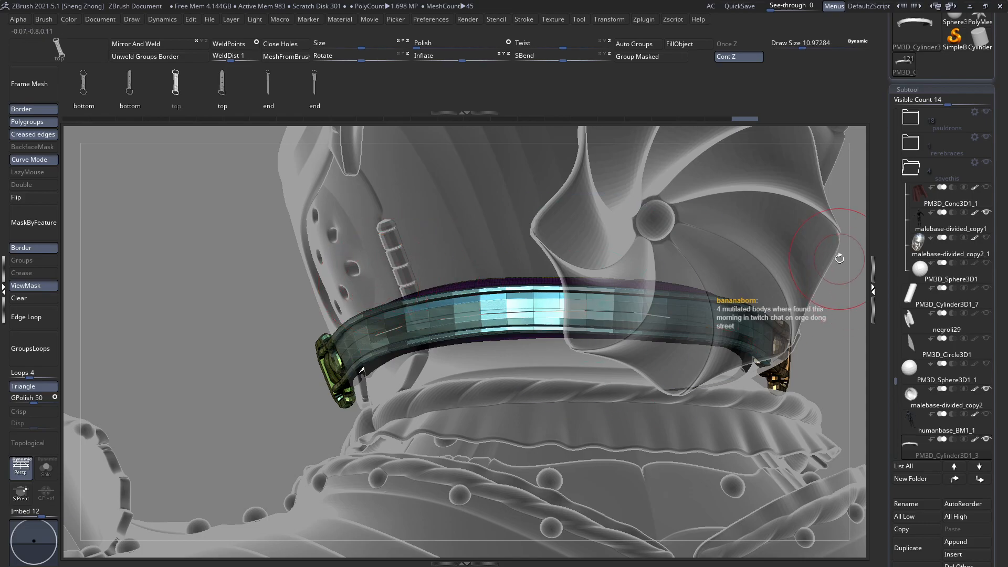
Undo the latest edits to the strap that wraps around the neck band.
left_click_drag(840, 258, 593, 261)
key("ctrl+z")
key("ctrl+z")
right_click_drag(660, 252, 492, 268, "alt")
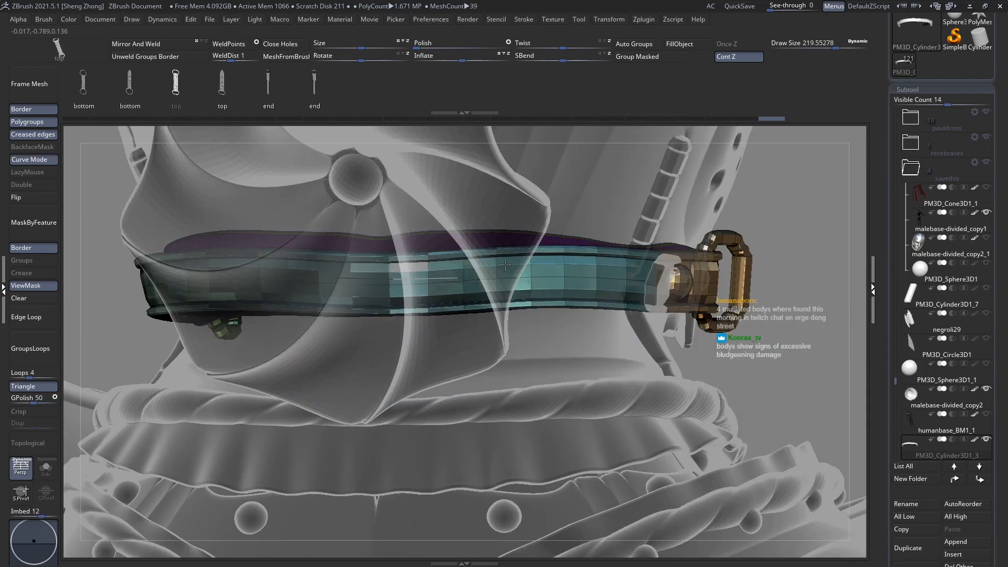
key("ctrl+z")
key("ctrl+z")
key("ctrl+z")
key("ctrl+z")
key("ctrl+z")
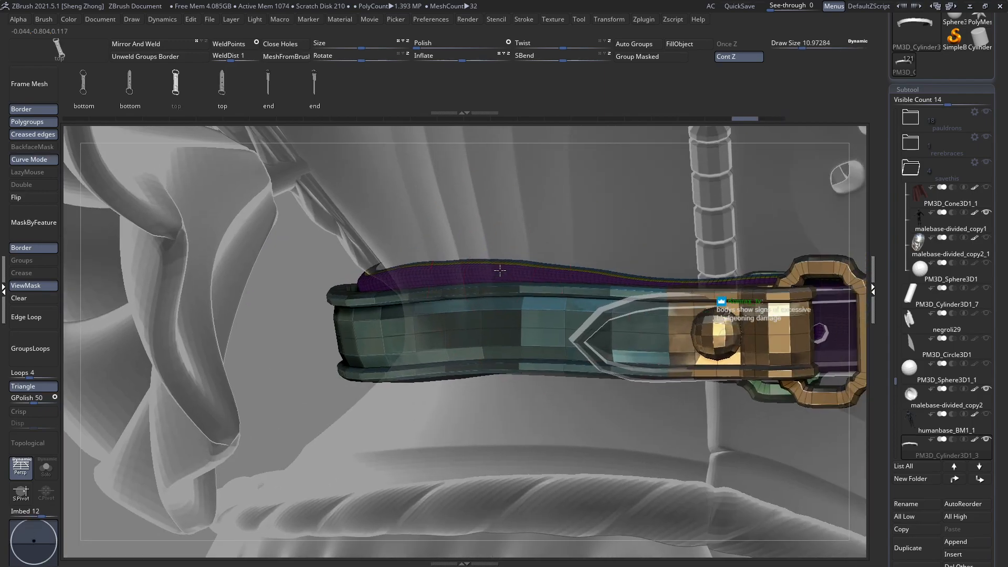
Step further back through the undo history of the neck strap's edits.
key("ctrl+z")
key("ctrl+z")
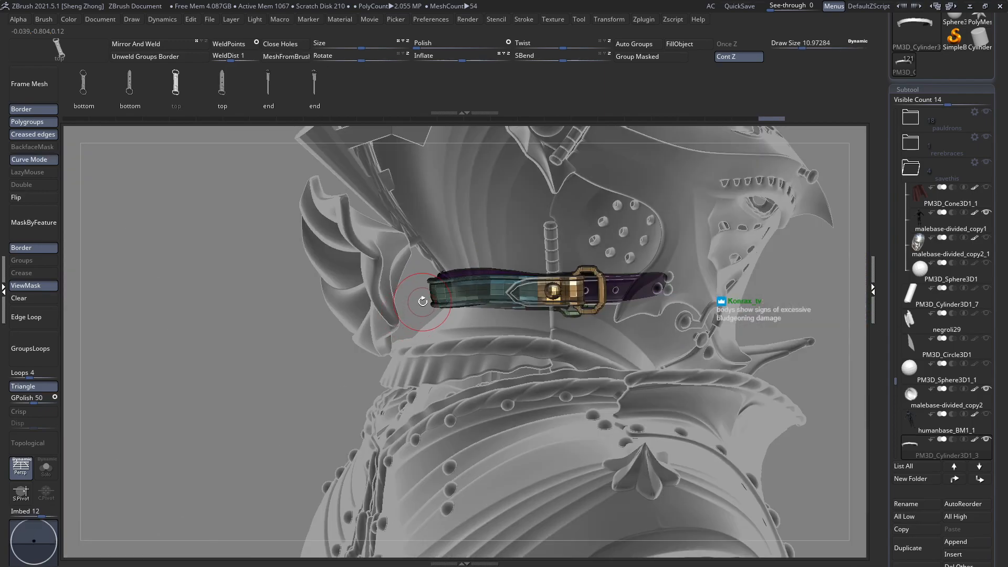
key("ctrl")
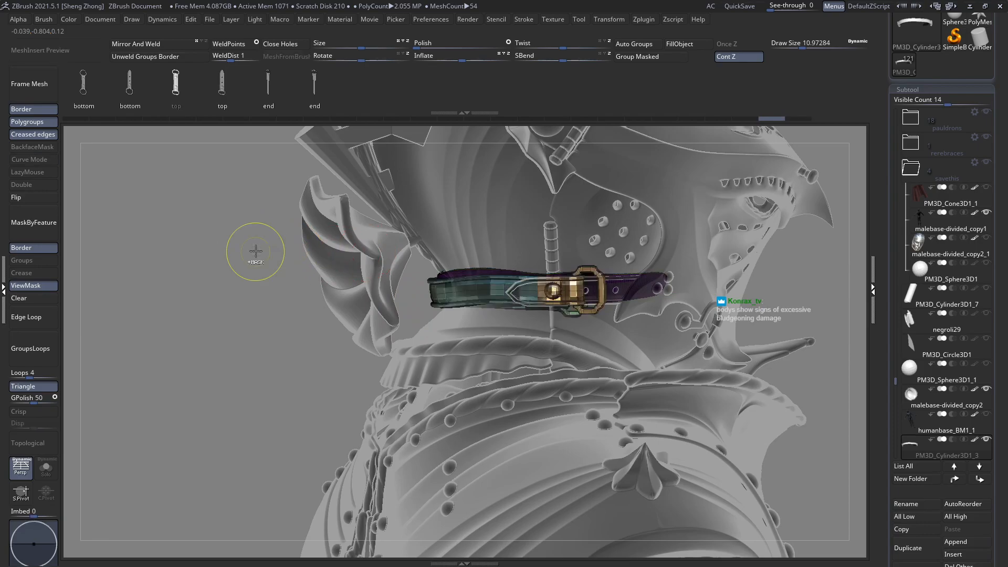
key("ctrl+z")
key("ctrl+z")
key("ctrl+z")
key("ctrl+z")
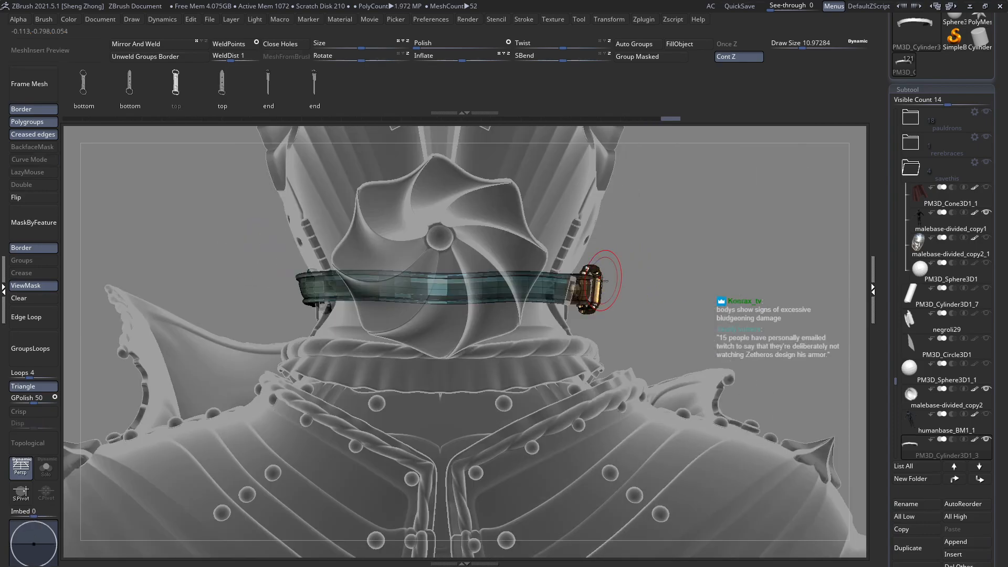
Examine the wrapped strap and its buckle from behind and along the side of the neck band.
right_click_drag(601, 281, 510, 249, "alt")
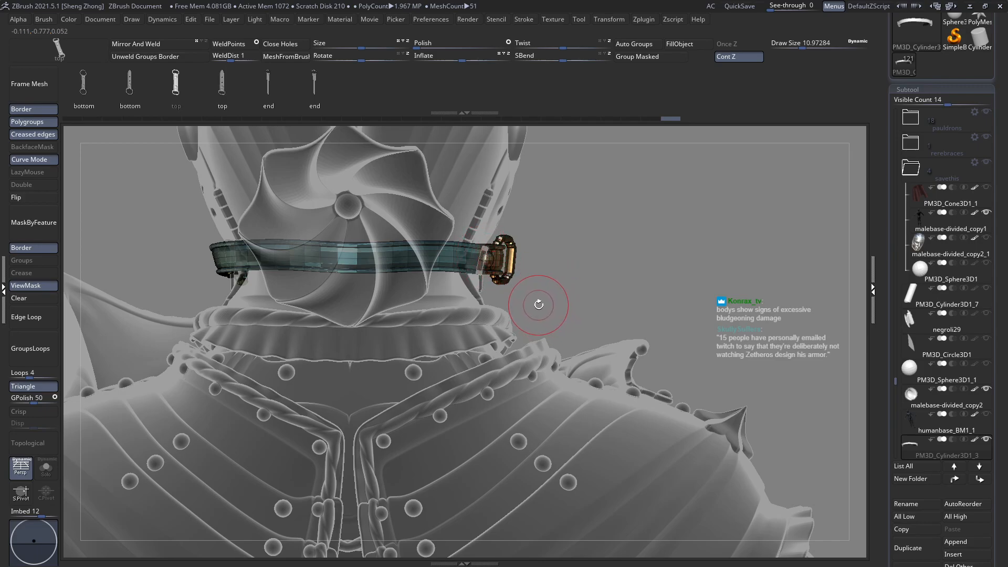
right_click_drag(537, 314, 542, 276)
right_click_drag(535, 312, 549, 362)
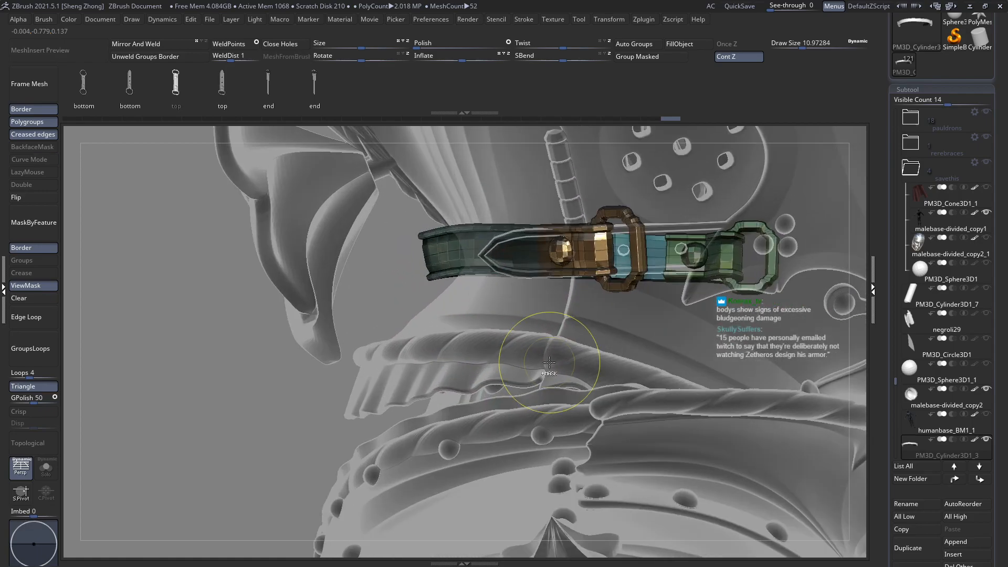
right_click_drag(508, 319, 631, 395)
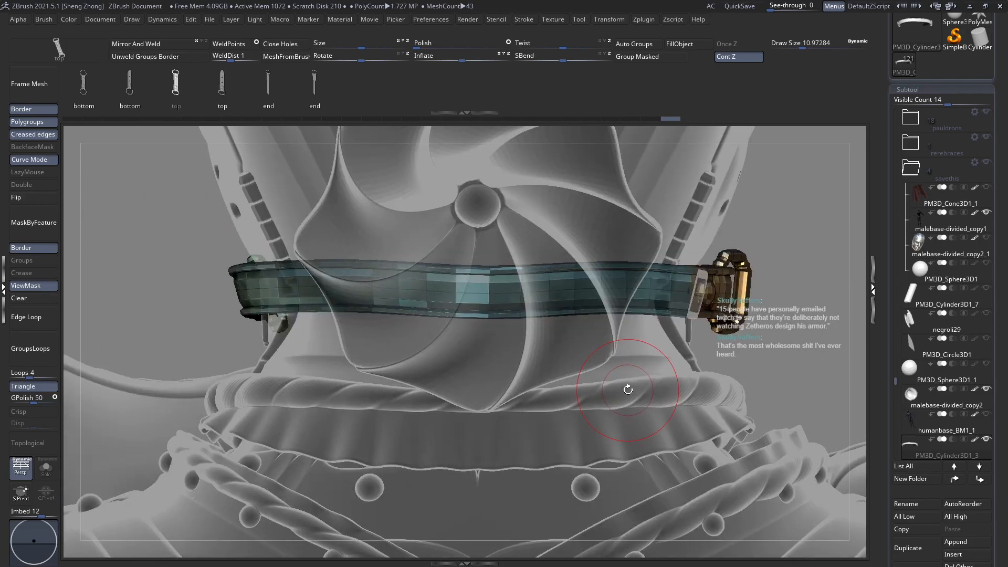
mouse_move(628, 389)
right_mouse_down()
mouse_move(530, 402)
mouse_move(591, 387)
mouse_move(557, 368)
mouse_move(587, 380)
right_mouse_up()
key("ctrl+t")
key("ctrl+t")
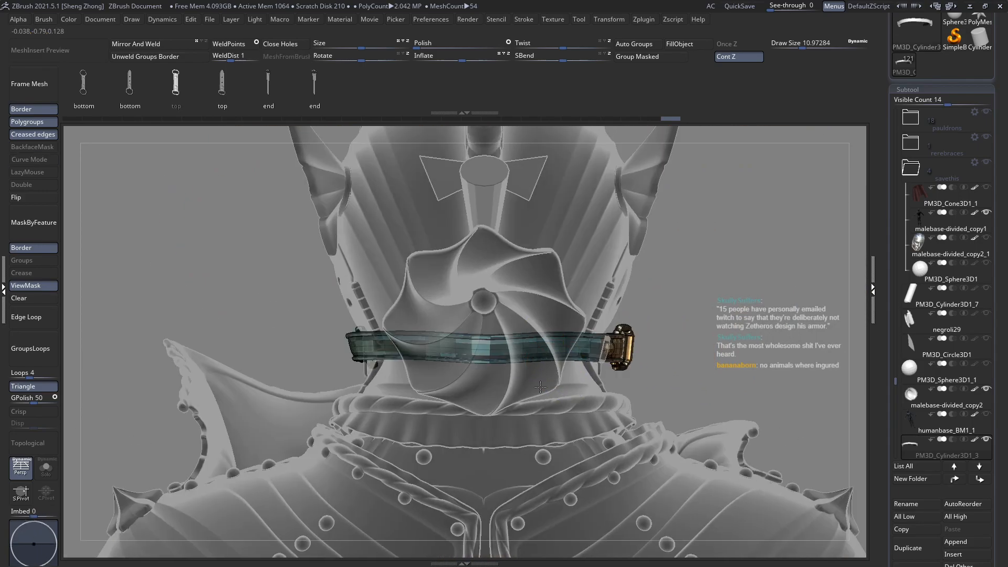
Switch from the Zeth_Straps insert brush to the Move brush and adjust its draw size over the back of the strap.
key("f")
key("space")
left_click_drag(474, 354, 482, 354)
key("space")
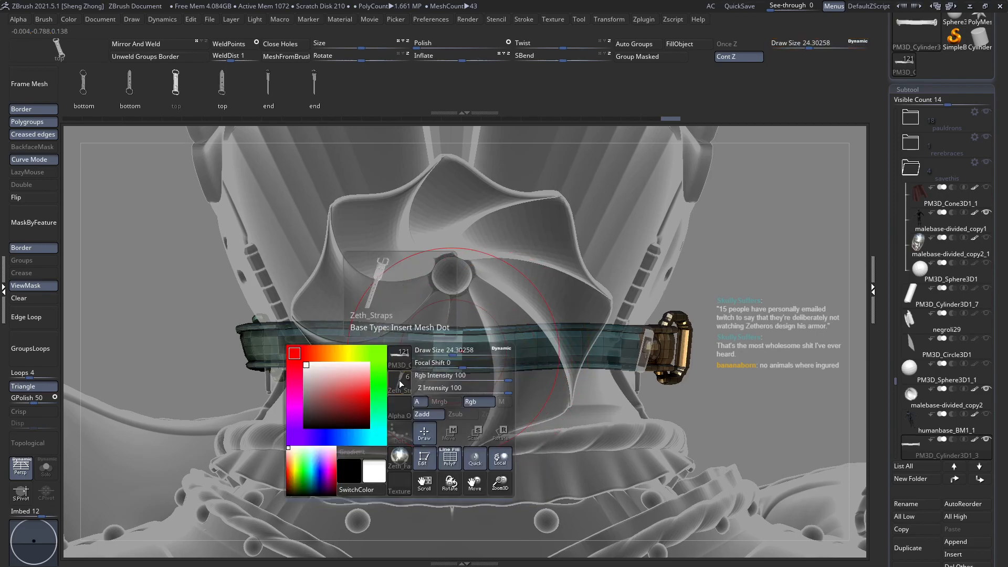
left_click(397, 381)
key("m")
key("v")
right_click_drag(450, 346, 446, 377, "ctrl")
key("space")
left_click_drag(462, 319, 457, 308)
Fit the strap to the back of the neck using the Move brush at draw sizes of about 25.7 and 17.1.
right_click_drag(572, 280, 511, 276)
key("space")
left_click_drag(512, 276, 515, 276)
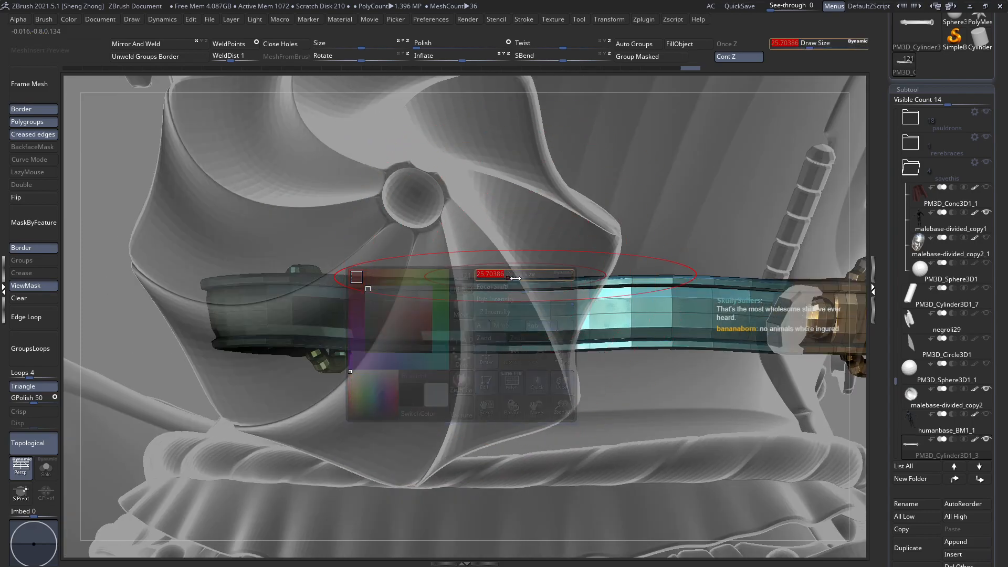
right_click_drag(515, 276, 449, 304)
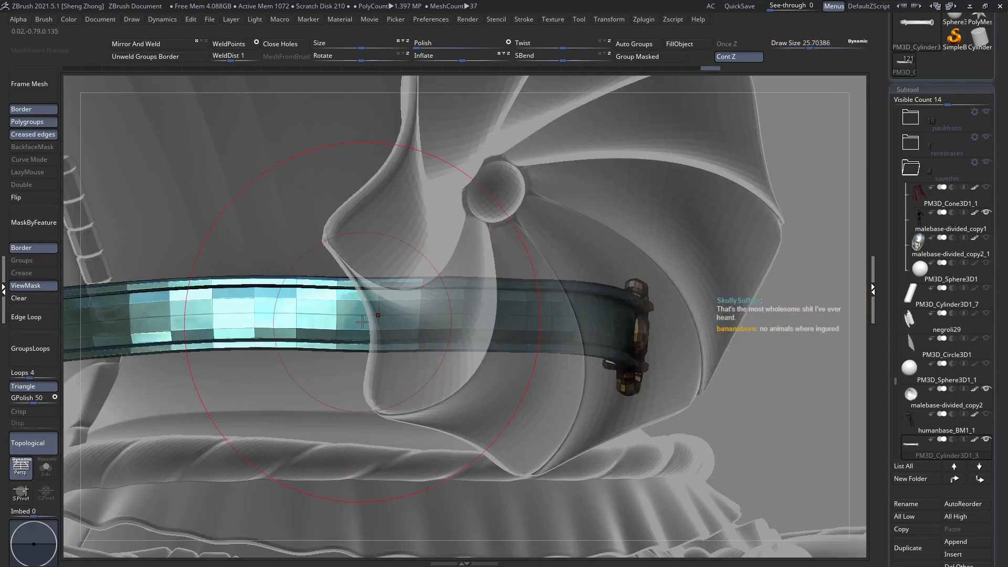
right_click_drag(295, 303, 484, 293)
key("space")
left_click_drag(492, 292, 485, 293)
right_click_drag(415, 309, 563, 347)
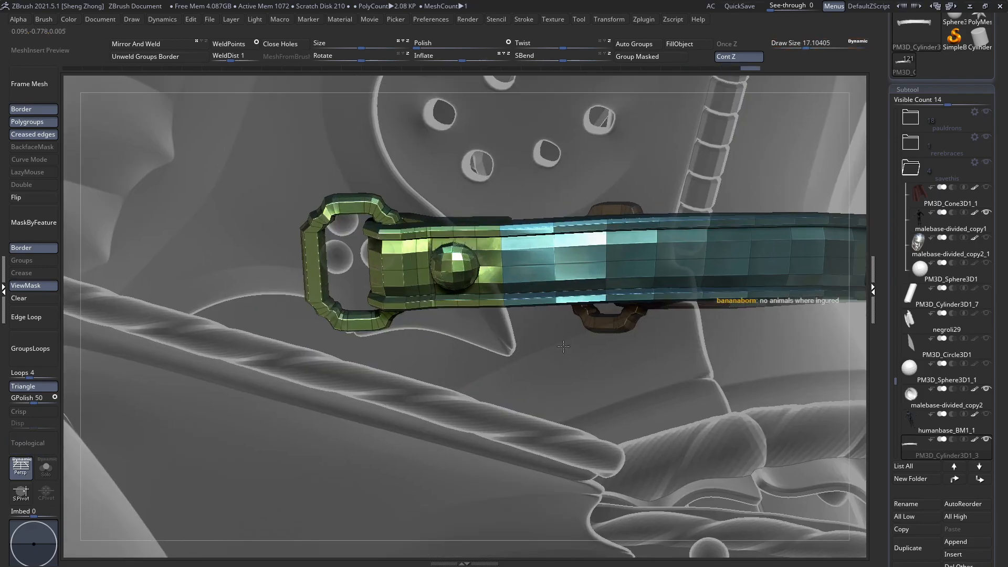
Hide the green buckle and stud pieces at the strap's end beside the perforated cheek plate.
right_click_drag(380, 281, 507, 237)
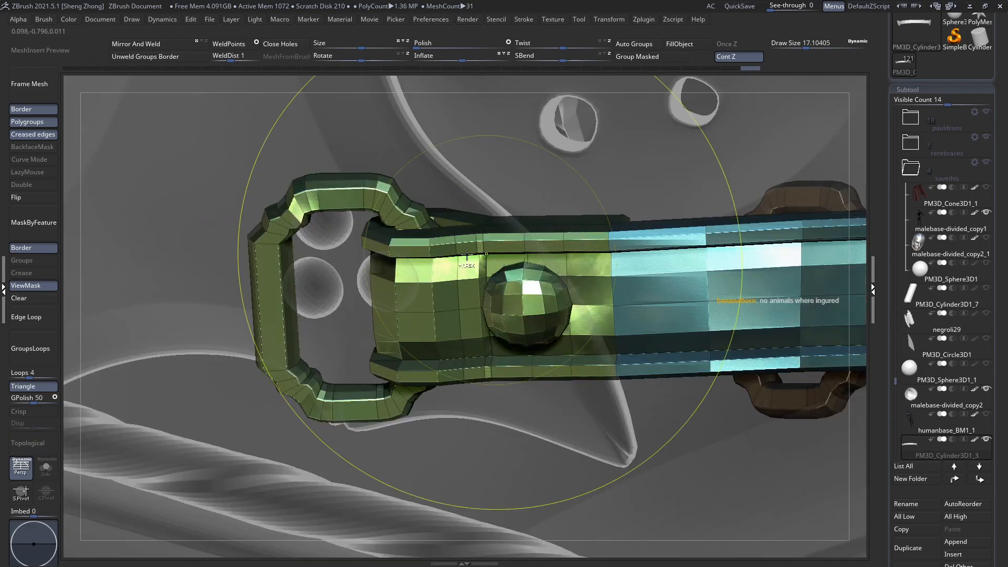
left_click(427, 247, "ctrl+shift")
right_click_drag(428, 247, 212, 217, "ctrl")
mouse_move(504, 294)
right_mouse_down()
mouse_move(491, 278)
mouse_move(391, 252)
mouse_move(517, 284)
right_mouse_up()
left_click(283, 248, "ctrl+shift")
right_click_drag(283, 247, 167, 191, "ctrl")
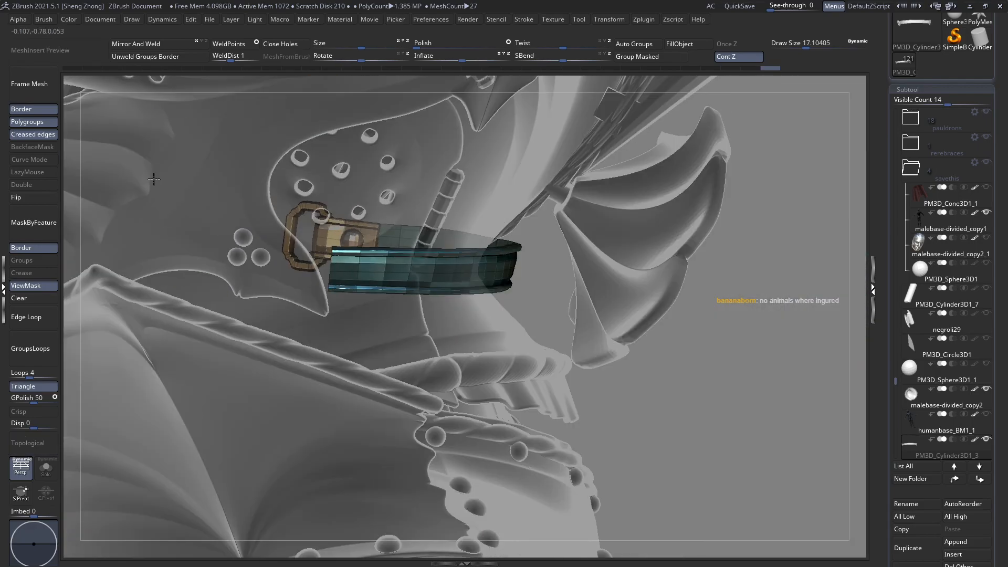
Mask the strap except for its open end and pull that end forward past the cheek plate's edge with the transpose line.
right_click_drag(359, 292, 381, 307)
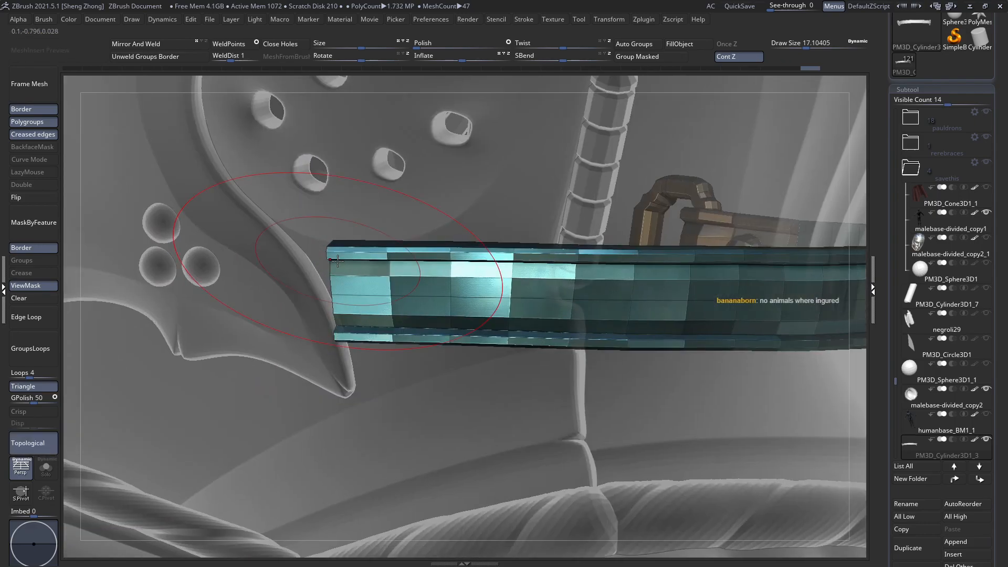
right_click_drag(446, 247, 391, 321)
left_click_drag(342, 398, 254, 191, "ctrl")
left_click(232, 228, "ctrl")
right_click_drag(397, 293, 349, 272, "ctrl")
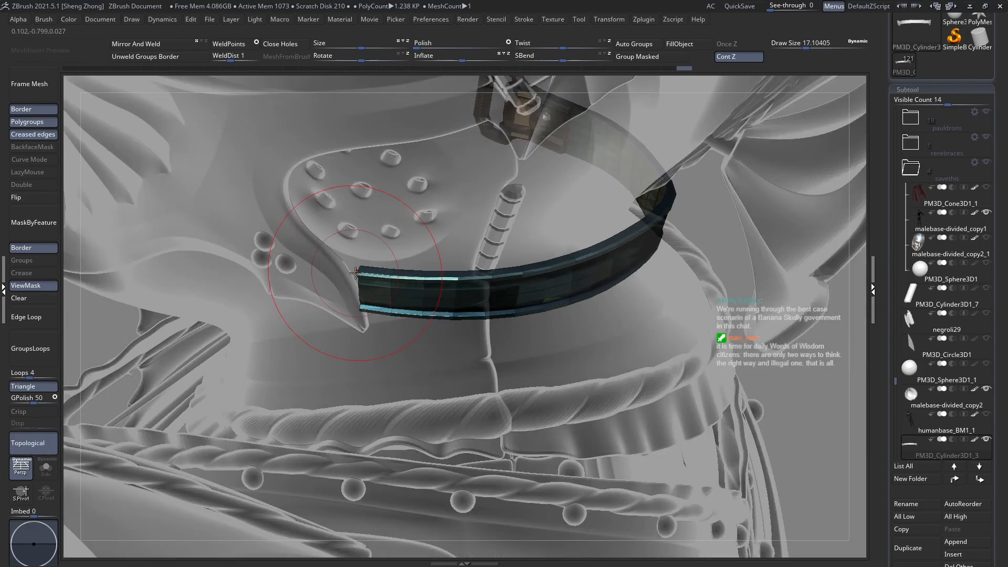
right_click_drag(356, 272, 407, 290)
right_click_drag(472, 274, 584, 300, "alt")
key("w")
left_click_drag(779, 287, 727, 286)
left_click_drag(413, 303, 273, 280)
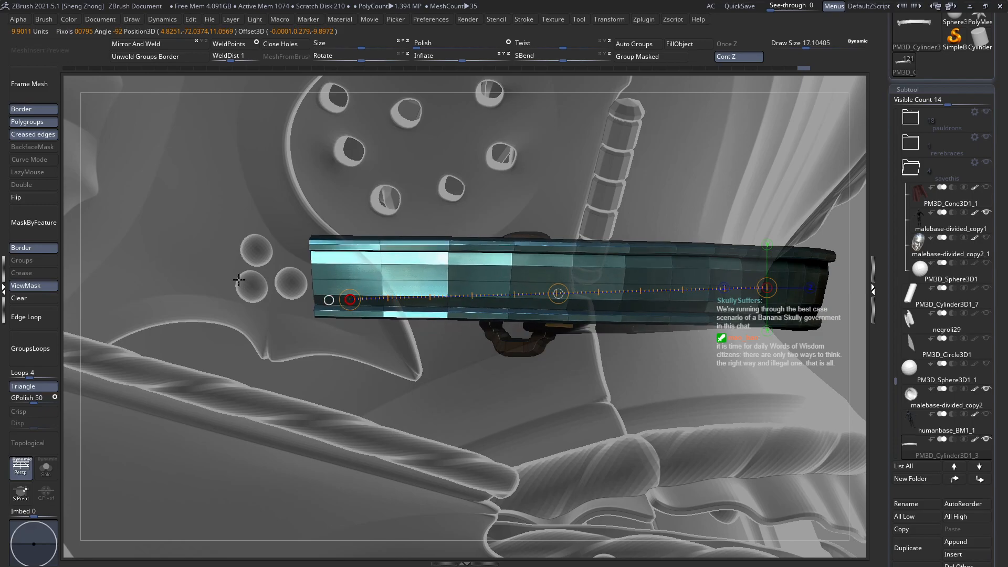
Adjust the strap's unmasked end from behind the neck with the transpose line and return to drawing.
key("q")
mouse_move(436, 290)
right_mouse_down()
mouse_move(284, 288)
mouse_move(408, 299)
right_mouse_up()
key("w")
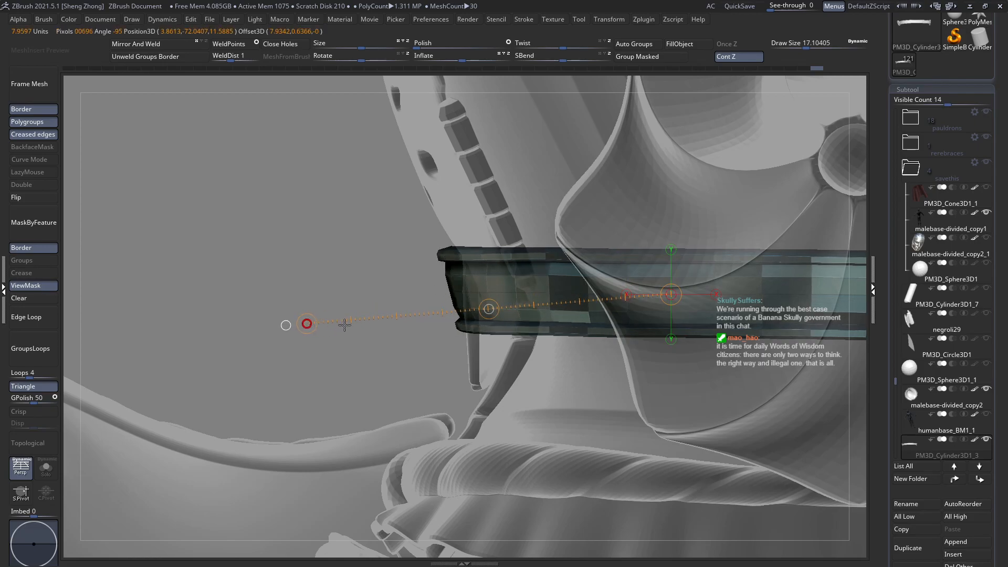
key("q")
right_click_drag(335, 321, 178, 267)
right_click_drag(517, 247, 625, 275, "ctrl")
key("w")
key("q")
Turn off the polyframe display and clear the mask on the strap.
right_click_drag(560, 284, 541, 326, "alt")
key("shift+f")
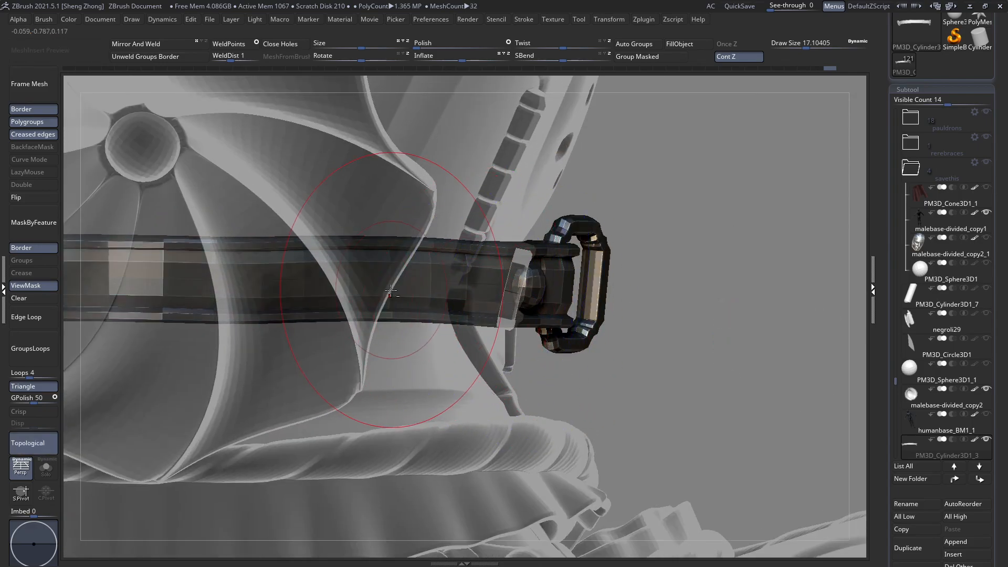
right_click_drag(391, 290, 91, 273)
left_click(41, 302)
right_click(493, 279)
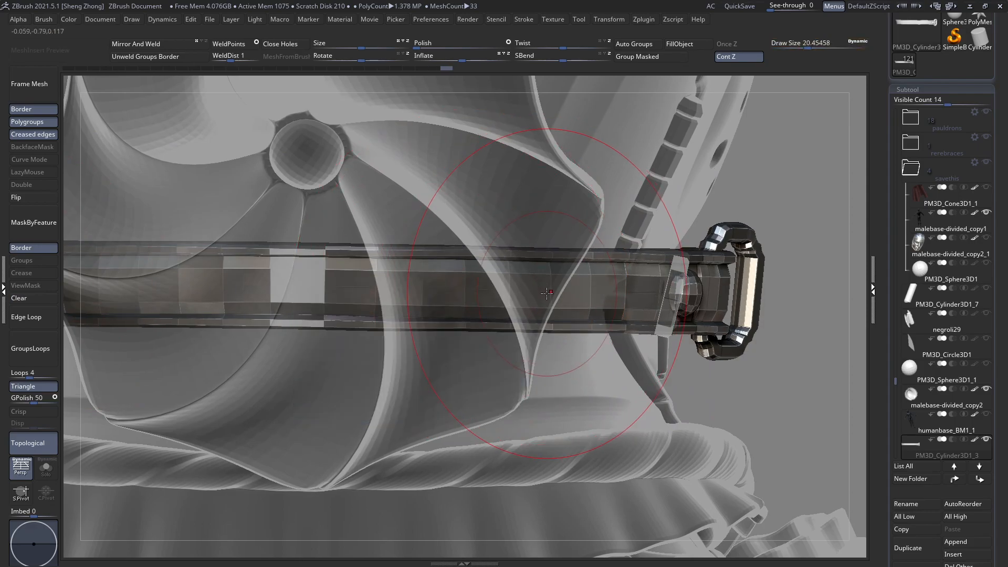
Push the strap's open end in against the cheek plate with the Move brush at a draw size of about 37.4.
right_click_drag(548, 293, 397, 252, "ctrl")
right_click_drag(522, 287, 575, 310, "ctrl")
right_click_drag(489, 292, 462, 286, "alt")
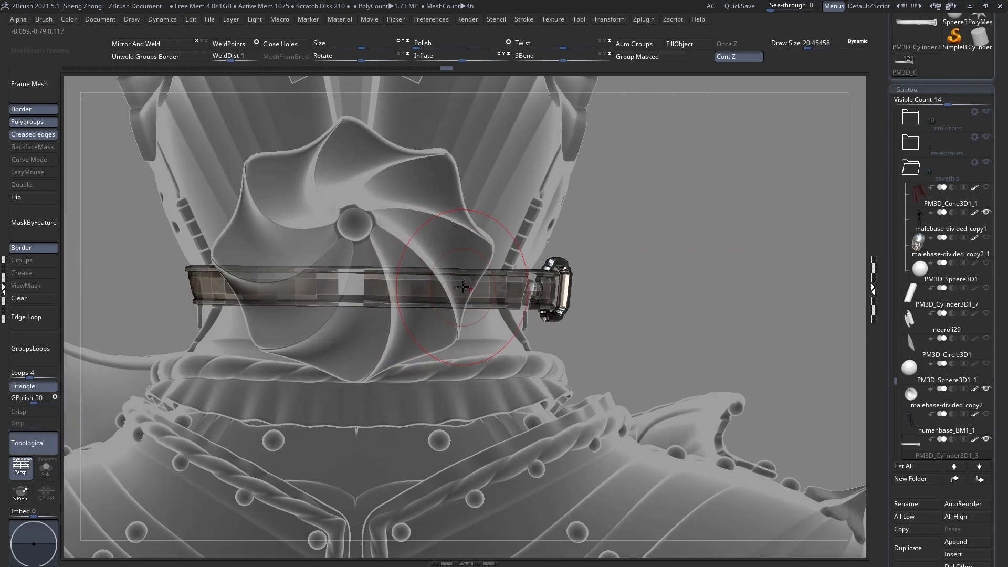
mouse_move(466, 297)
right_mouse_down()
mouse_move(435, 296)
mouse_move(472, 314)
right_mouse_up()
key("space")
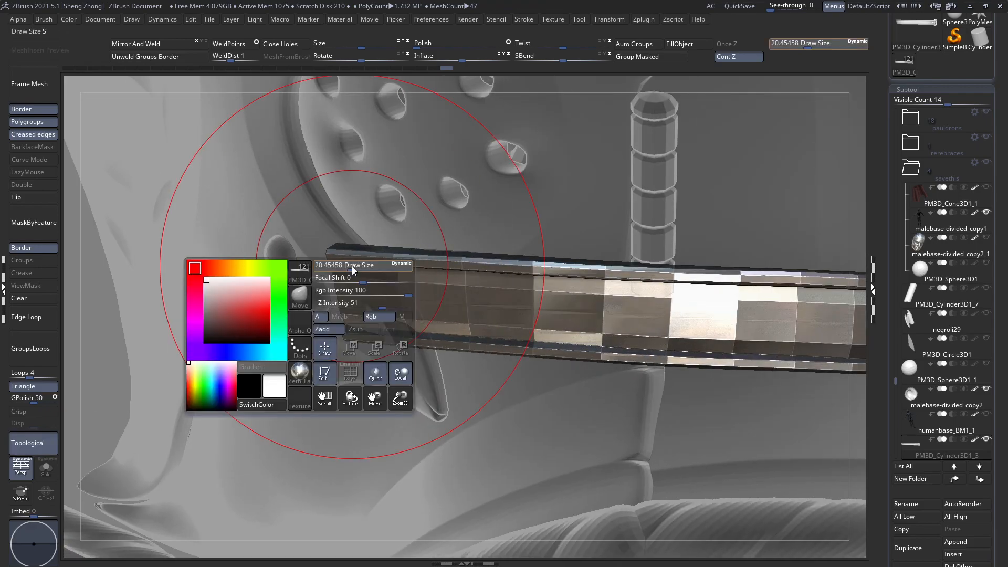
mouse_move(352, 266)
left_mouse_down()
mouse_move(352, 297)
mouse_move(320, 295)
left_mouse_up()
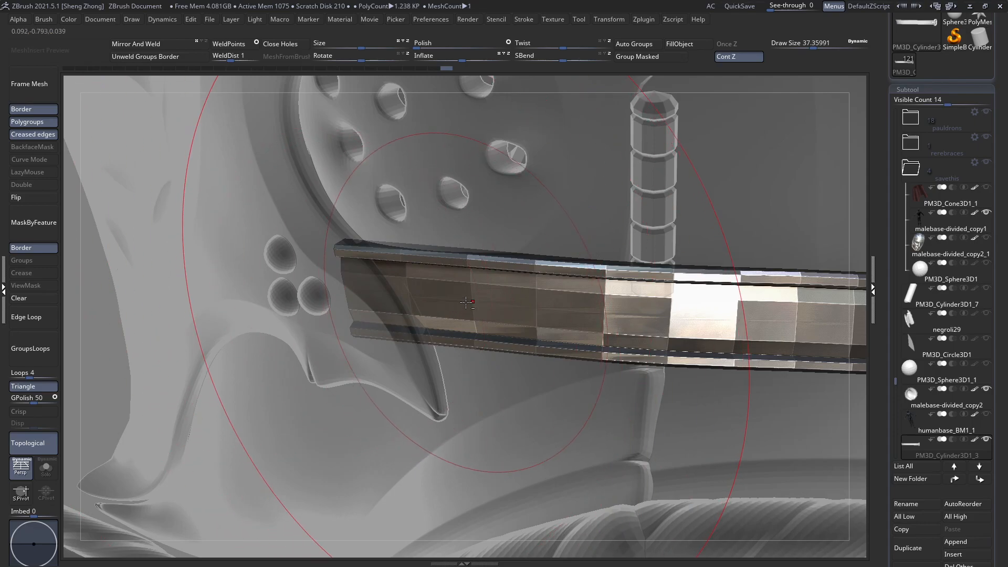
right_click_drag(457, 293, 478, 286)
left_click_drag(478, 288, 479, 293)
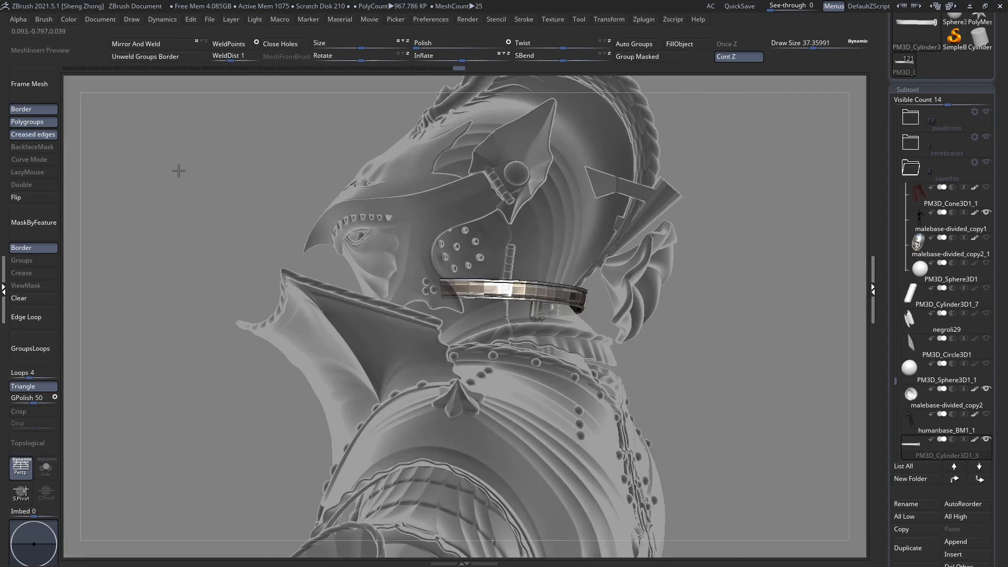
Reshape the strap's buckle side along the neck band, raising the Move brush's draw size to about 57.9 and 93.6.
right_click_drag(176, 169, 453, 289)
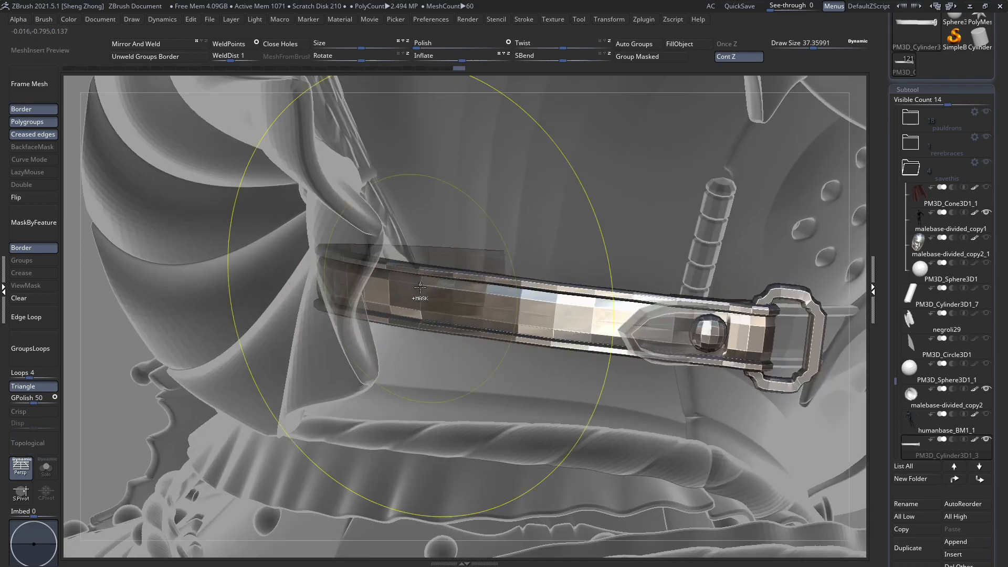
key("space")
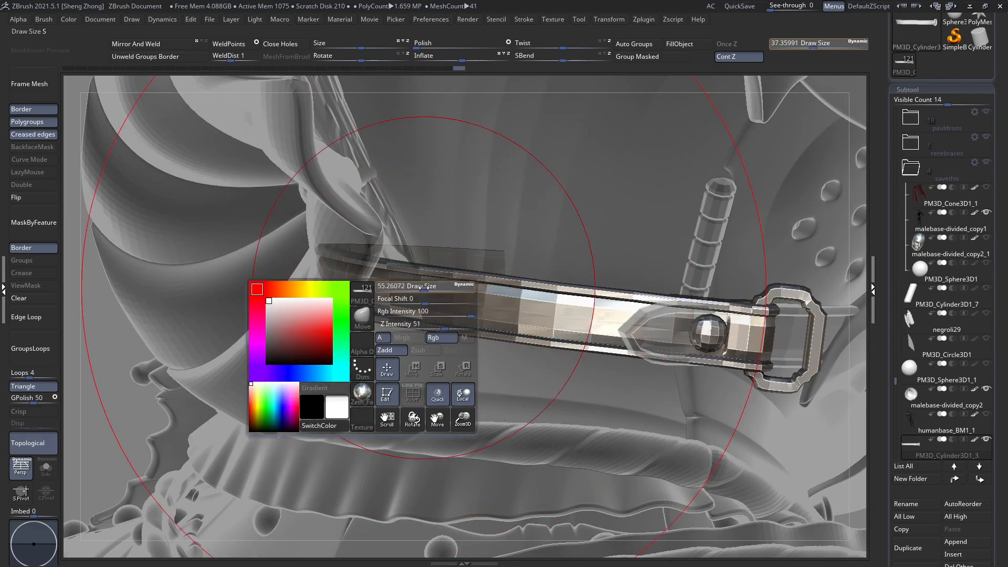
right_click_drag(409, 294, 368, 291)
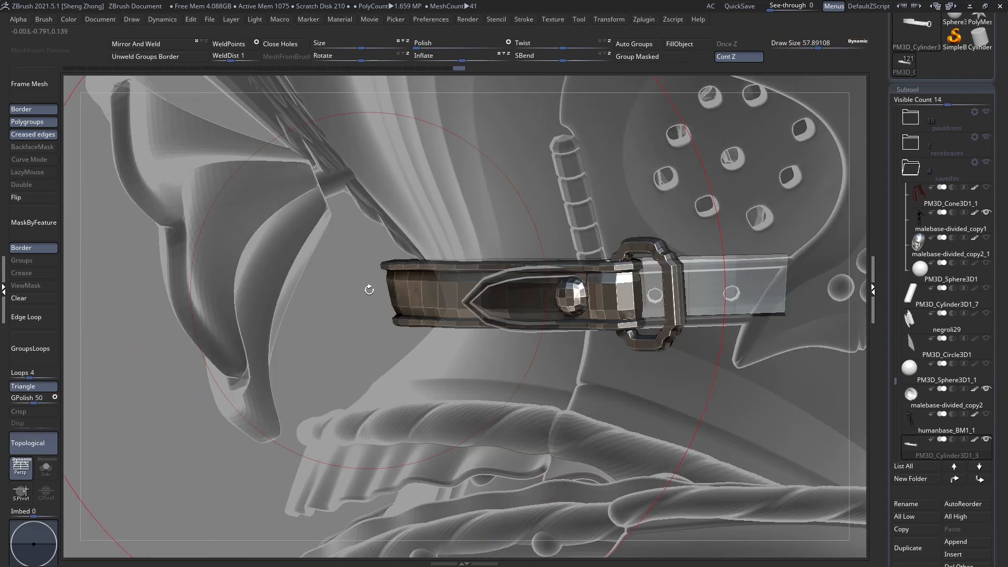
key("space")
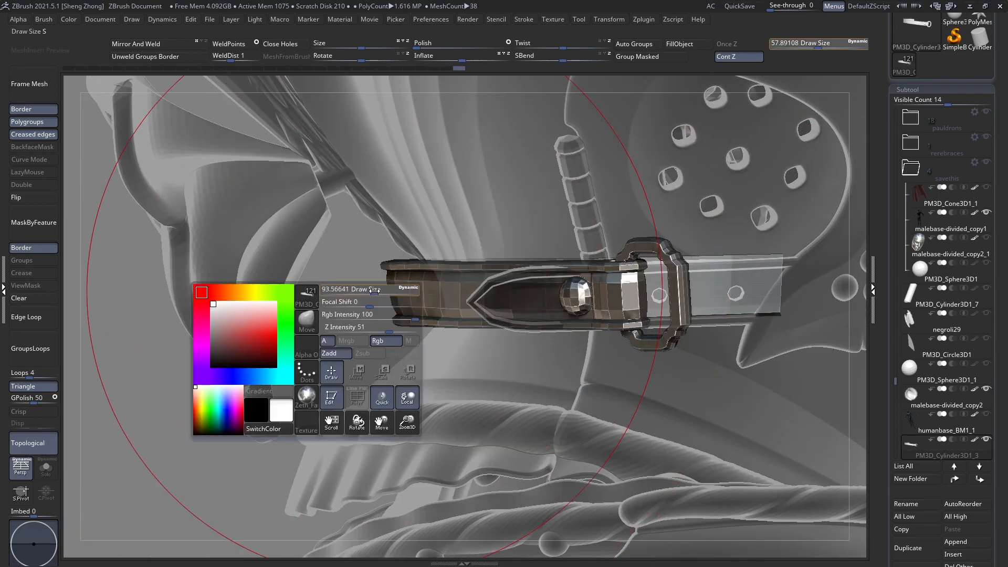
right_click_drag(370, 291, 389, 293)
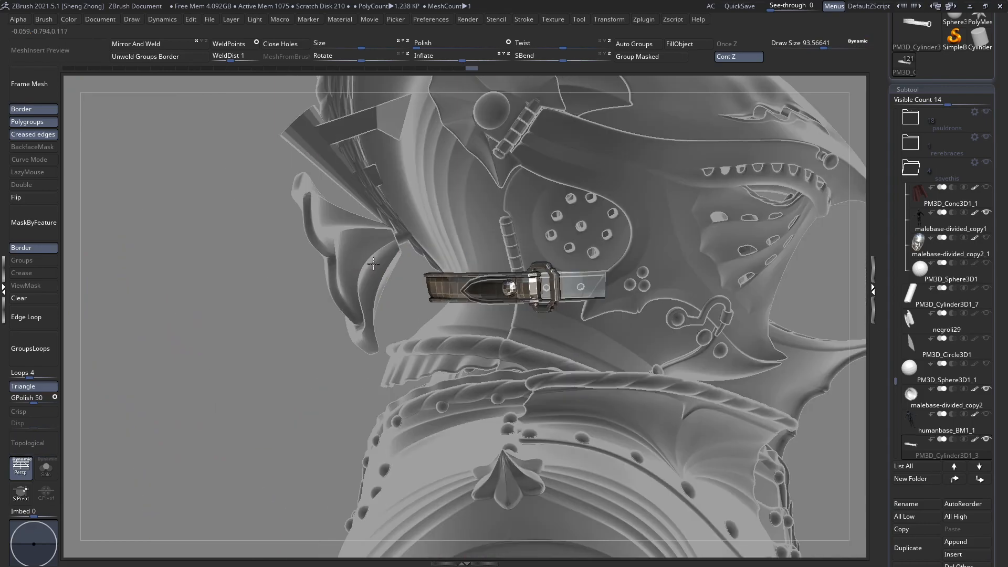
Reduce the Move brush's draw size to about 60.6 and turn off topological masking.
mouse_move(447, 294)
right_mouse_down()
mouse_move(470, 318)
mouse_move(381, 302)
mouse_move(444, 335)
mouse_move(486, 270)
mouse_move(435, 273)
right_mouse_up()
right_click_drag(551, 311, 514, 287)
key("space")
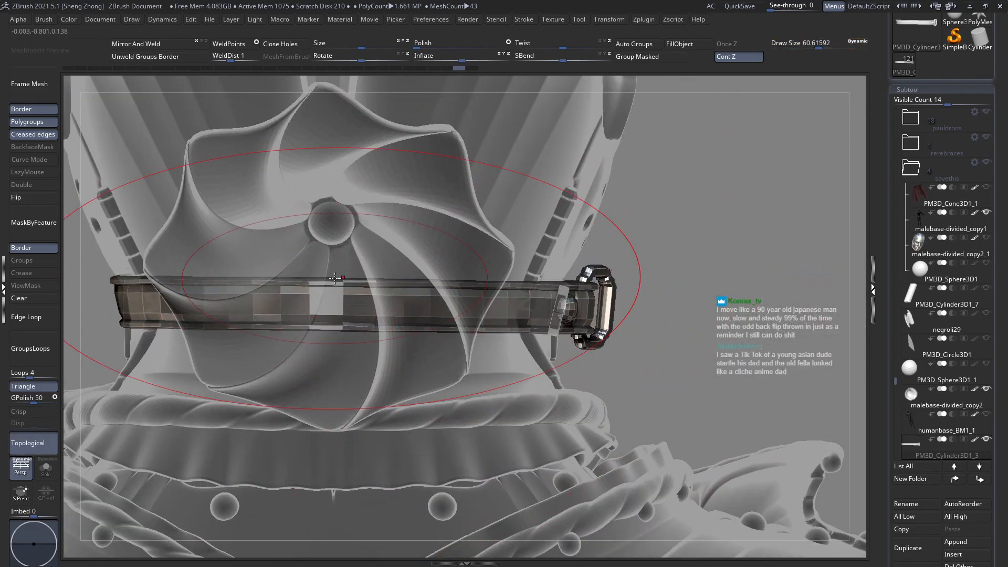
key("space")
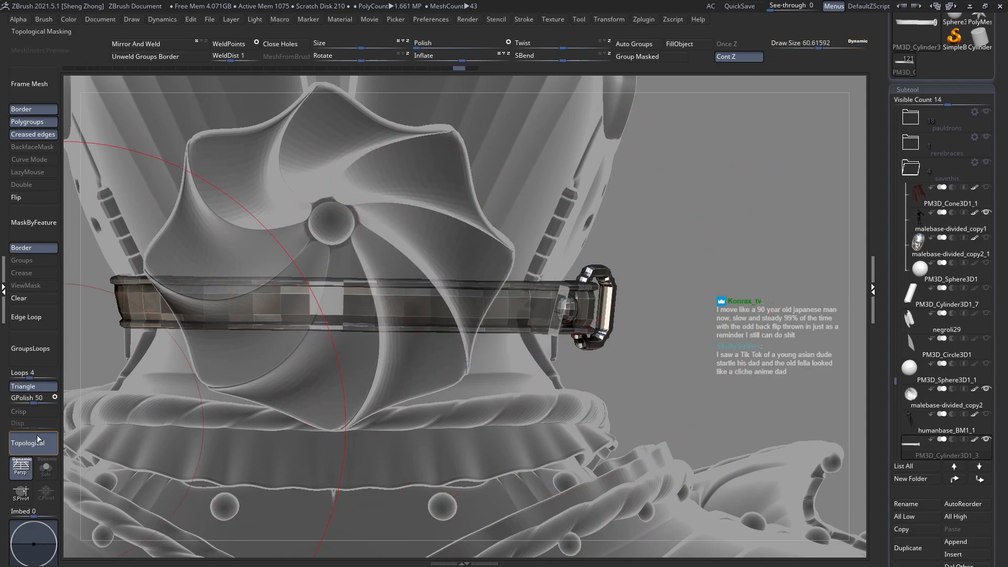
left_click(33, 442)
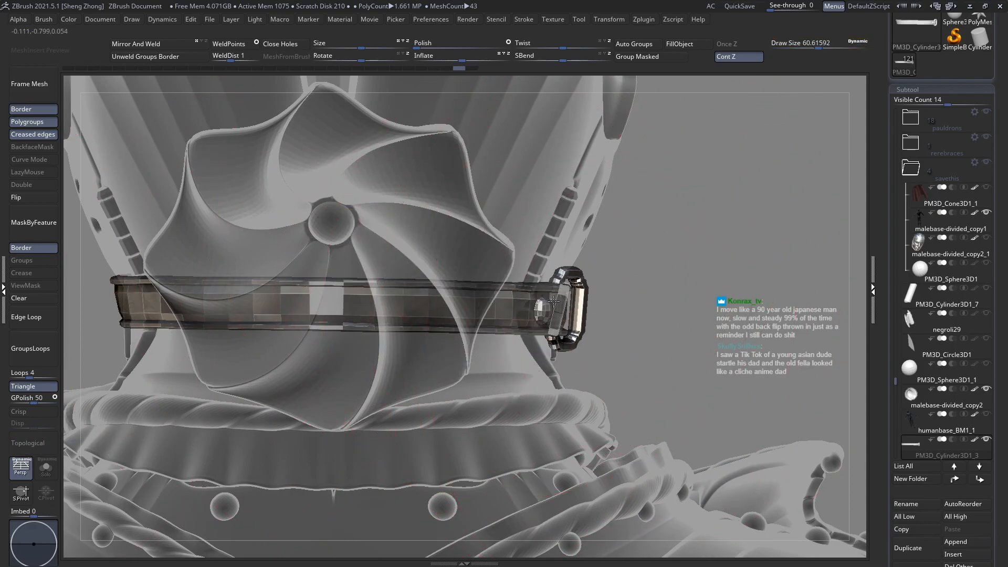
Move the buckle end inward over the holed strap end and refine the band's bend behind it at draw size 57.9.
right_click_drag(555, 300, 537, 325)
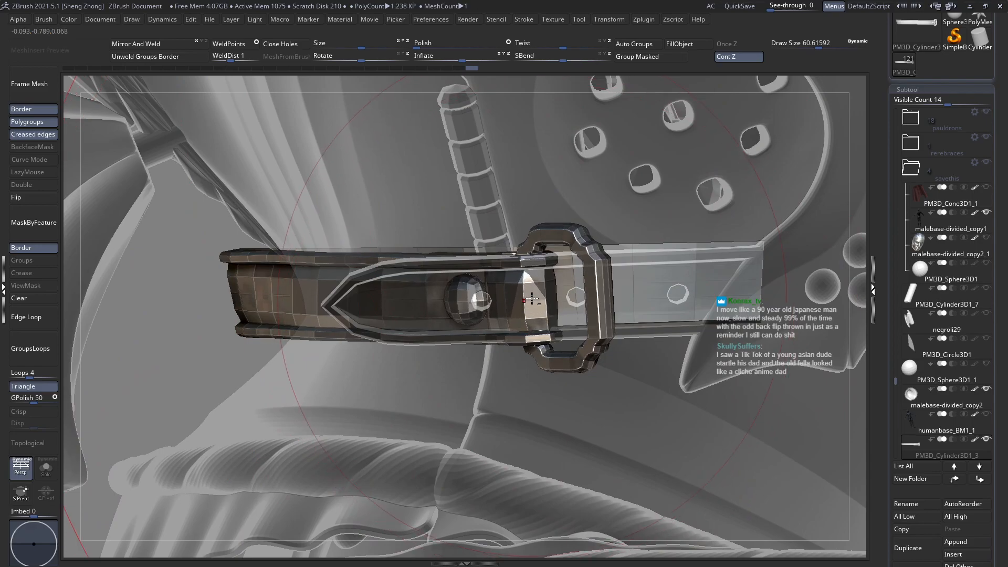
right_click_drag(539, 298, 425, 307)
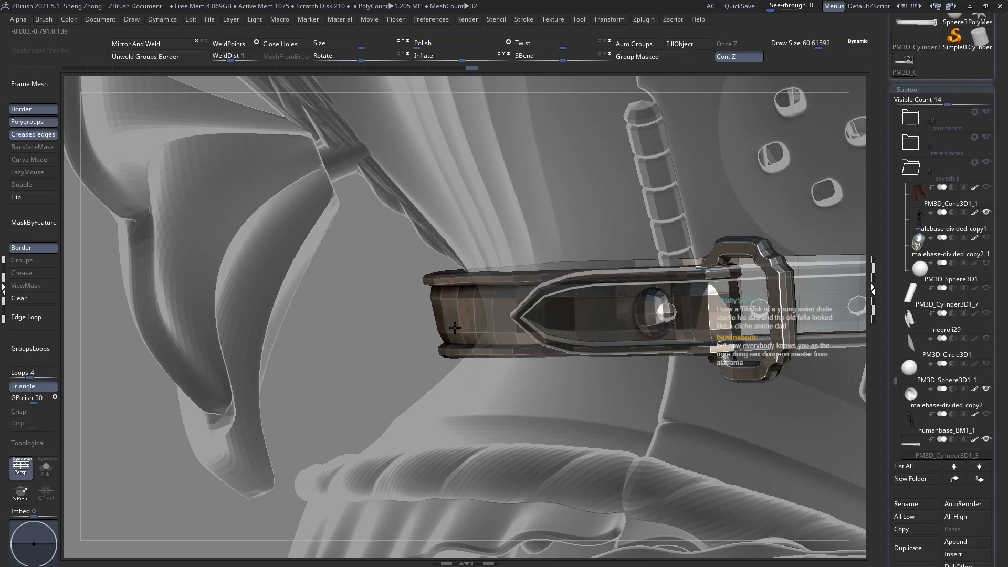
key("space")
left_click_drag(428, 307, 423, 307)
mouse_move(424, 324)
right_mouse_down()
mouse_move(442, 328)
mouse_move(439, 312)
mouse_move(407, 300)
right_mouse_up()
key("space")
left_click_drag(379, 294, 379, 295)
key("space")
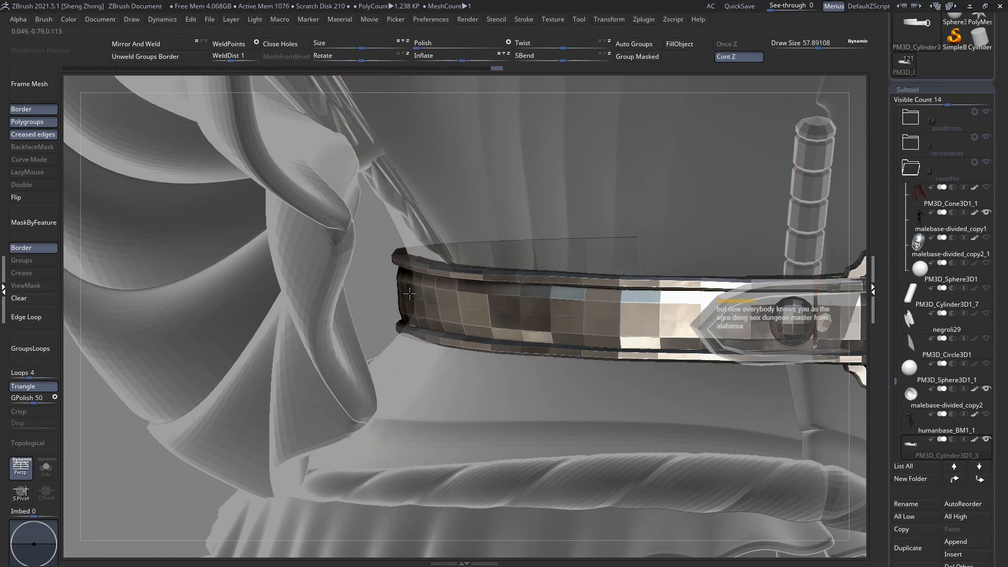
right_click_drag(404, 305, 479, 303)
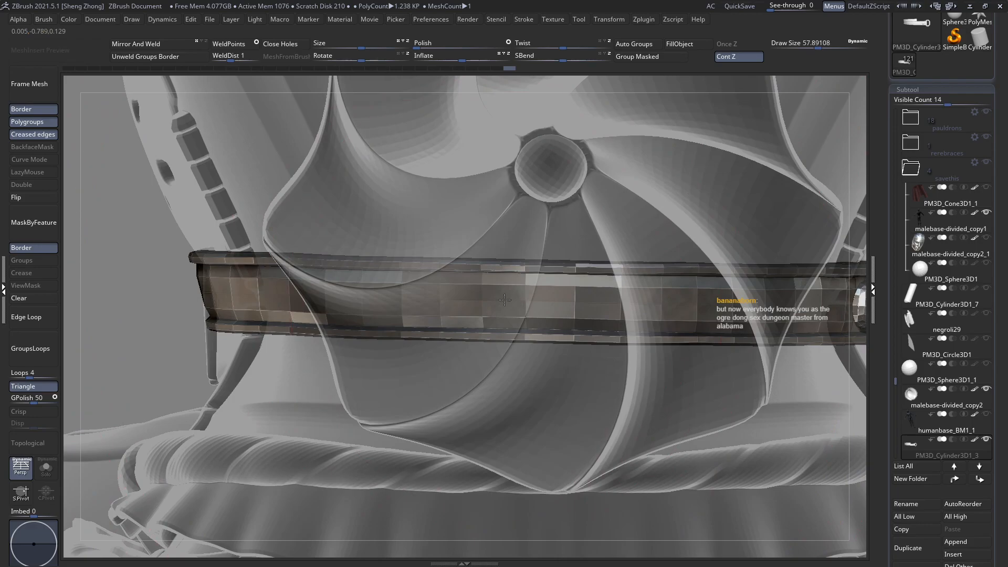
Reshape the buckled strap's band where it wraps around the neck, reducing the Move brush's draw size to about 39.3.
right_click_drag(504, 300, 407, 289, "ctrl")
right_click_drag(377, 289, 346, 357, "ctrl")
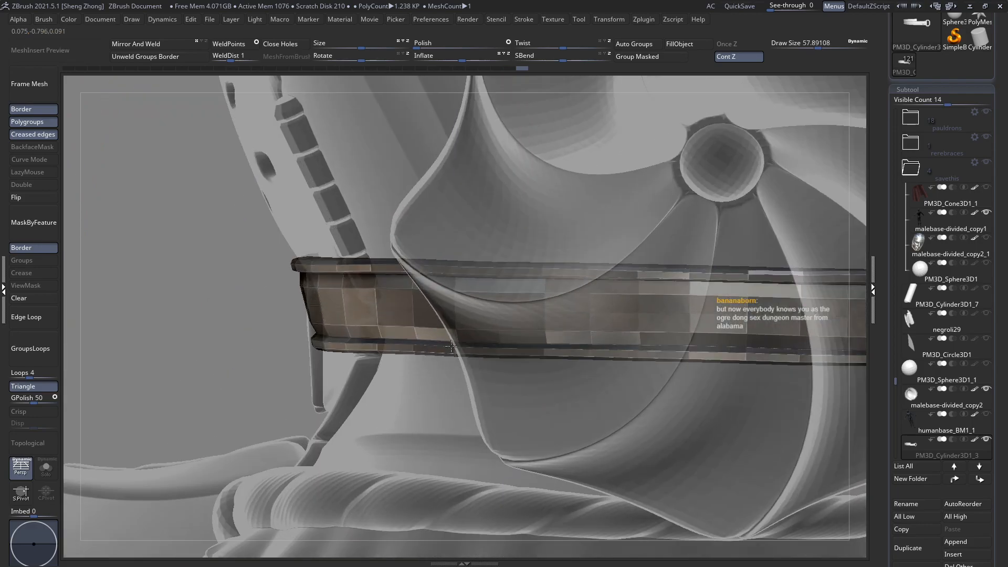
key("space")
left_click_drag(391, 300, 382, 301)
mouse_move(378, 302)
right_mouse_down()
mouse_move(393, 308)
mouse_move(382, 306)
right_mouse_up()
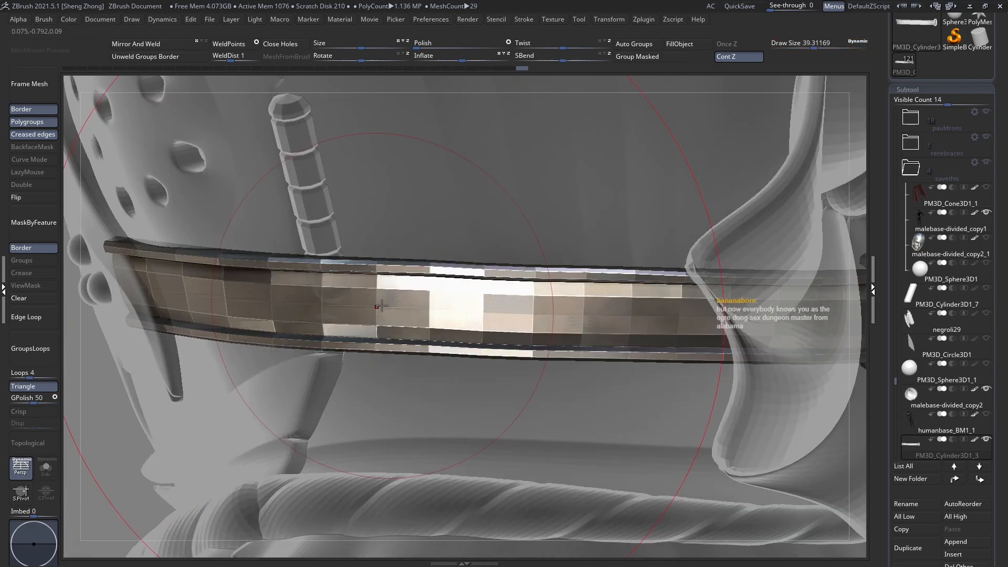
Refine the bend at the band's open end with the Move brush at draw sizes of about 23, 37.4 and 41.3.
key("space")
left_click_drag(350, 297, 345, 296)
right_click_drag(284, 283, 392, 291, "alt")
key("space")
left_click_drag(392, 290, 388, 291)
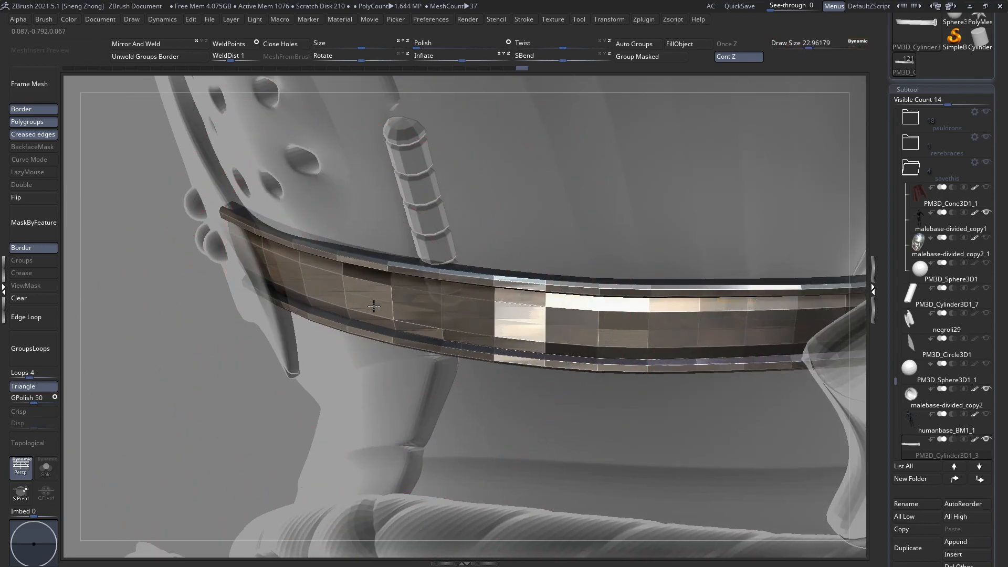
key("space")
left_click_drag(286, 280, 300, 281)
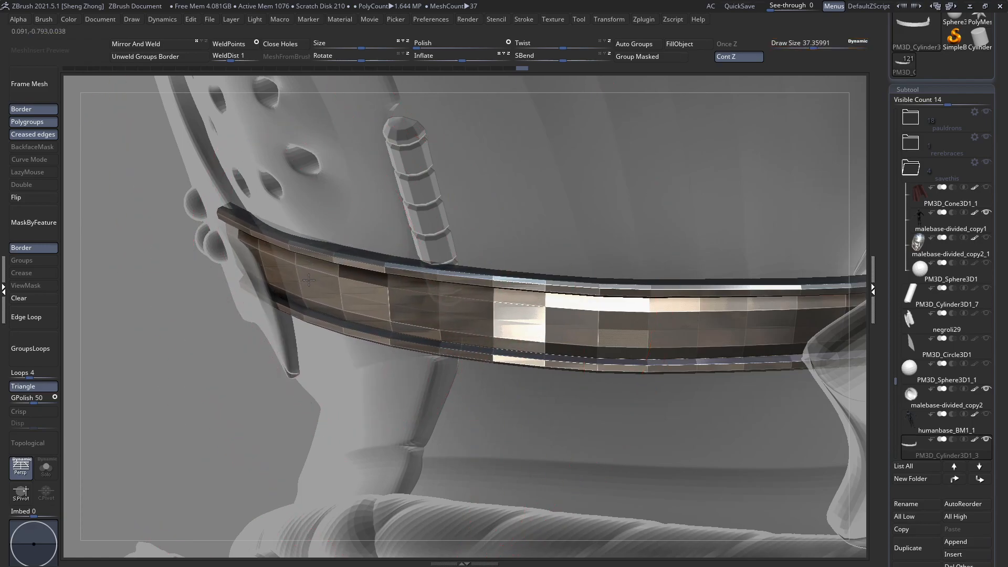
key("space")
left_click_drag(427, 289, 431, 289)
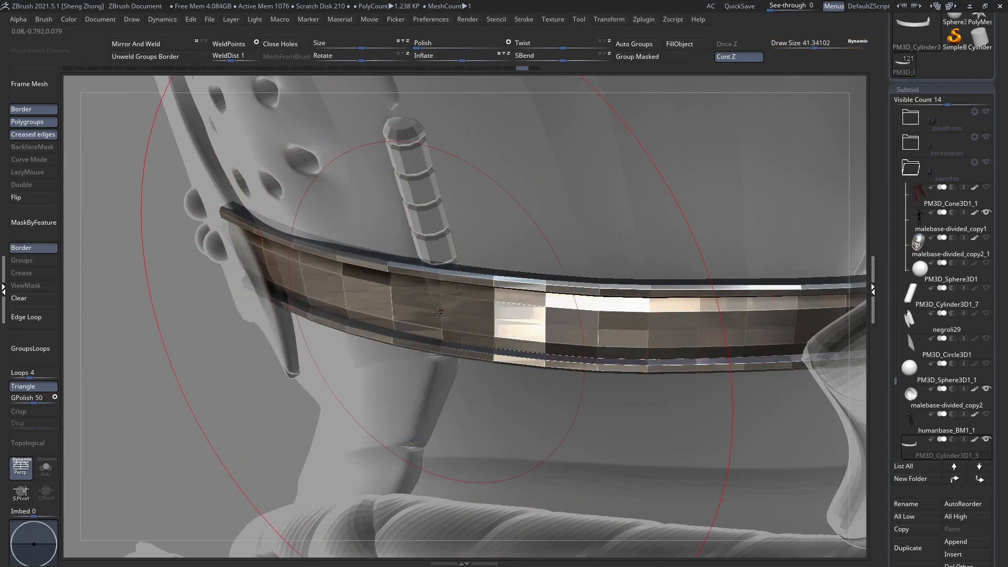
Mask around the strap's buckle end, adjust its angle with a transpose line drawn along it, and clear the mask.
right_click_drag(441, 313, 581, 314, "ctrl")
mouse_move(602, 277)
right_mouse_down()
mouse_move(552, 262)
mouse_move(517, 225)
mouse_move(507, 333)
mouse_move(412, 312)
right_mouse_up()
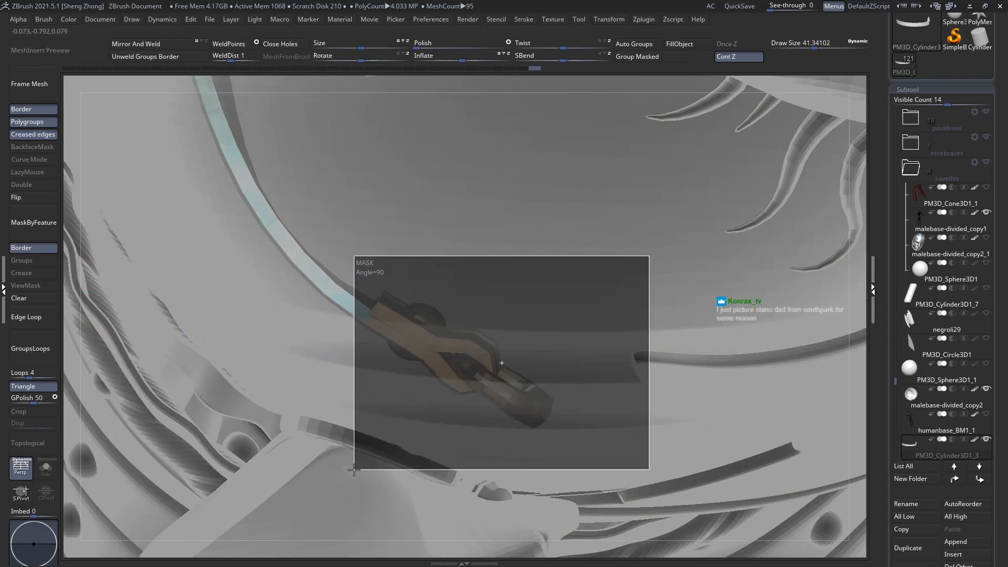
left_click_drag(353, 469, 358, 468, "ctrl")
mouse_move(366, 333)
left_mouse_down()
mouse_move(380, 218)
mouse_move(357, 320)
mouse_move(247, 385)
left_mouse_up()
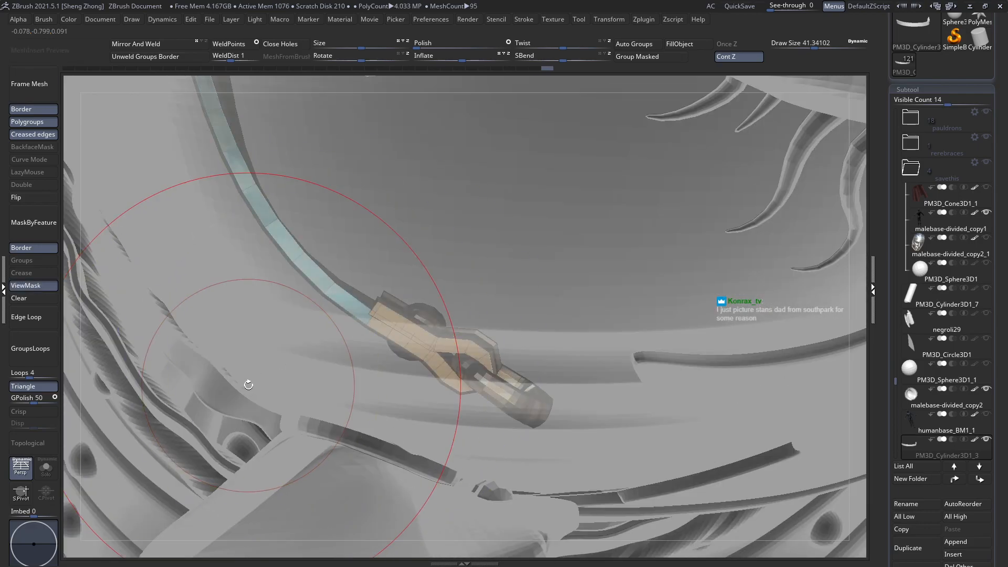
key("w")
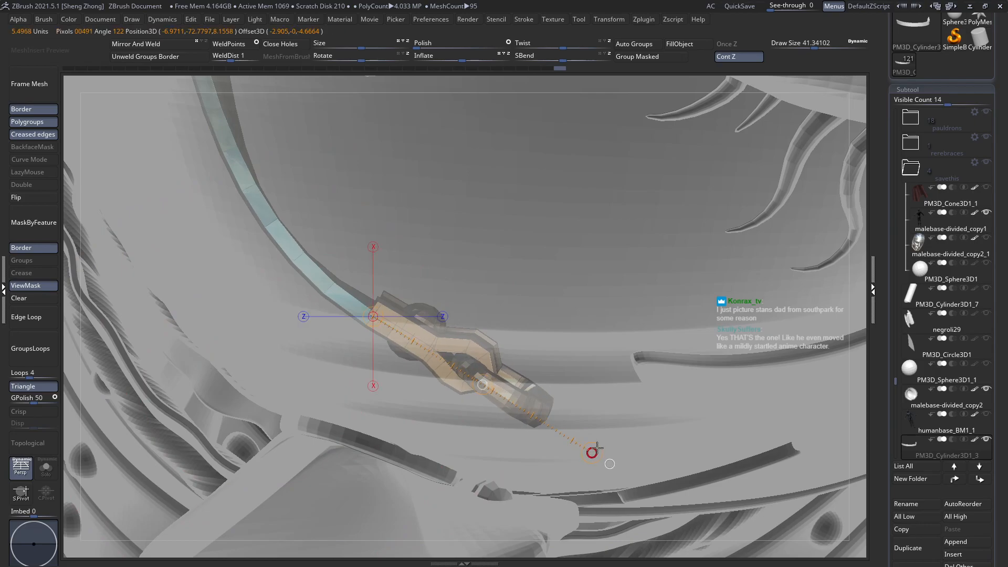
left_click_drag(367, 221, 395, 266)
mouse_move(485, 446)
right_mouse_down("alt")
mouse_move(499, 326)
mouse_move(517, 322)
mouse_move(530, 252)
mouse_move(538, 315)
mouse_move(693, 357)
mouse_move(749, 398)
mouse_move(508, 322)
right_mouse_up("alt")
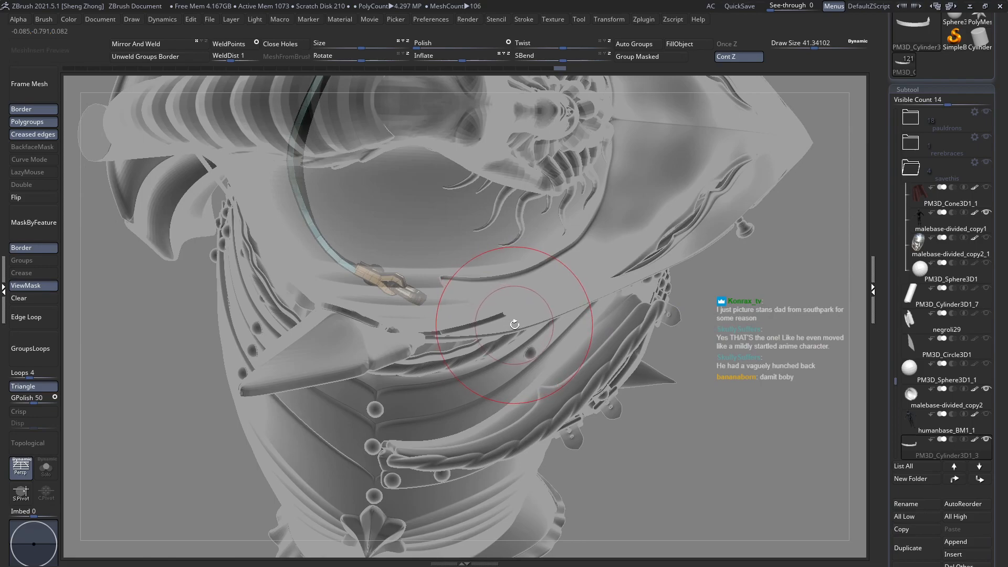
mouse_move(450, 341)
right_mouse_down()
mouse_move(392, 298)
mouse_move(390, 376)
mouse_move(388, 320)
mouse_move(417, 321)
mouse_move(400, 325)
mouse_move(609, 408)
mouse_move(368, 389)
right_mouse_up()
left_click(26, 302)
Make the holed strap end the active subtool and frame its side near the buckle with polygroup colours shown.
left_click(639, 330, "alt")
right_click_drag(511, 369, 497, 337, "ctrl")
right_click_drag(417, 347, 474, 273, "alt")
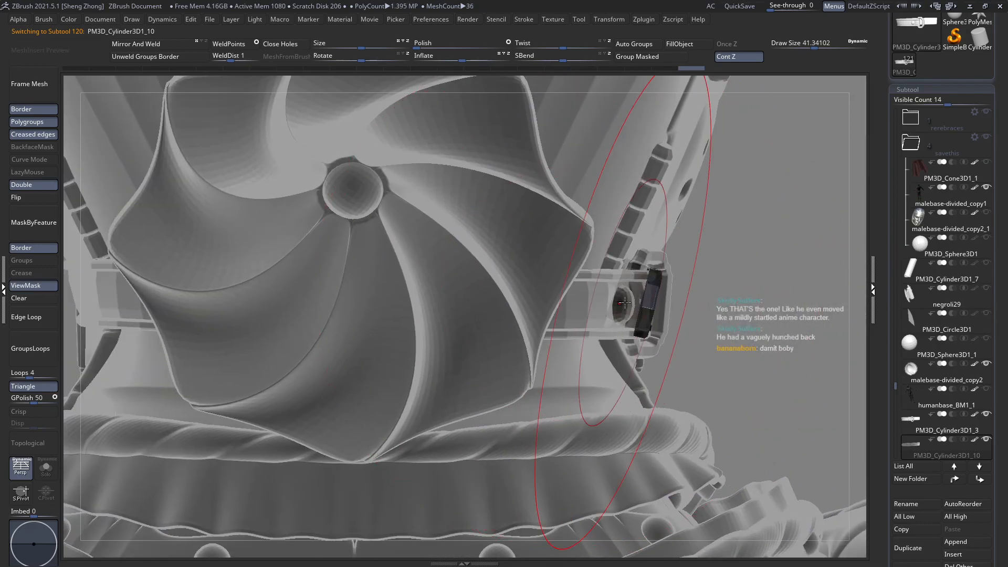
right_click_drag(657, 294, 374, 310)
key("shift+f")
right_click_drag(374, 310, 432, 321, "ctrl")
Clear the holed strap end's old mask and mask the strap again, leaving the pointed tip's polygroup free.
left_click(419, 321, "ctrl+shift")
left_click(375, 233, "ctrl+shift")
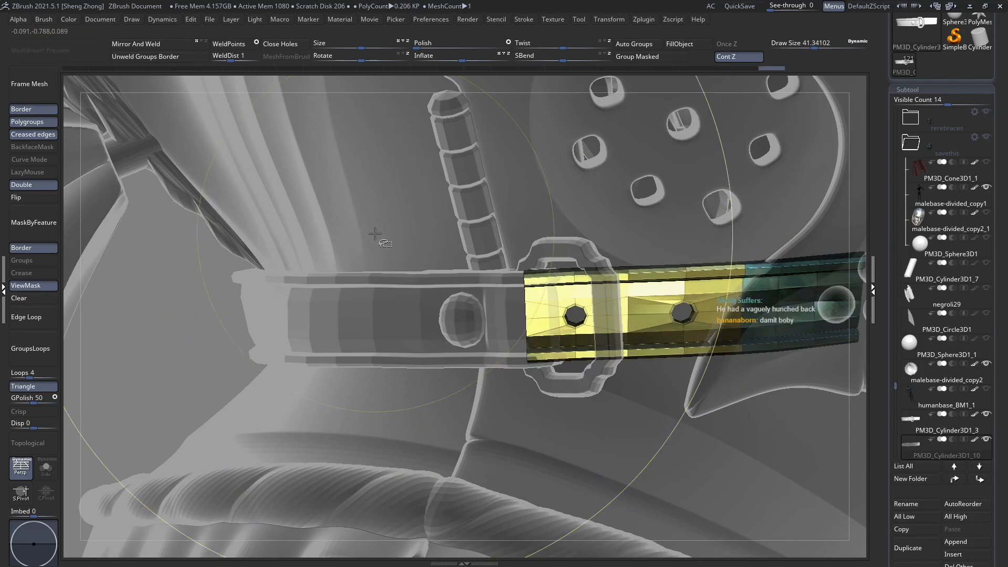
left_click(284, 250, "ctrl+shift")
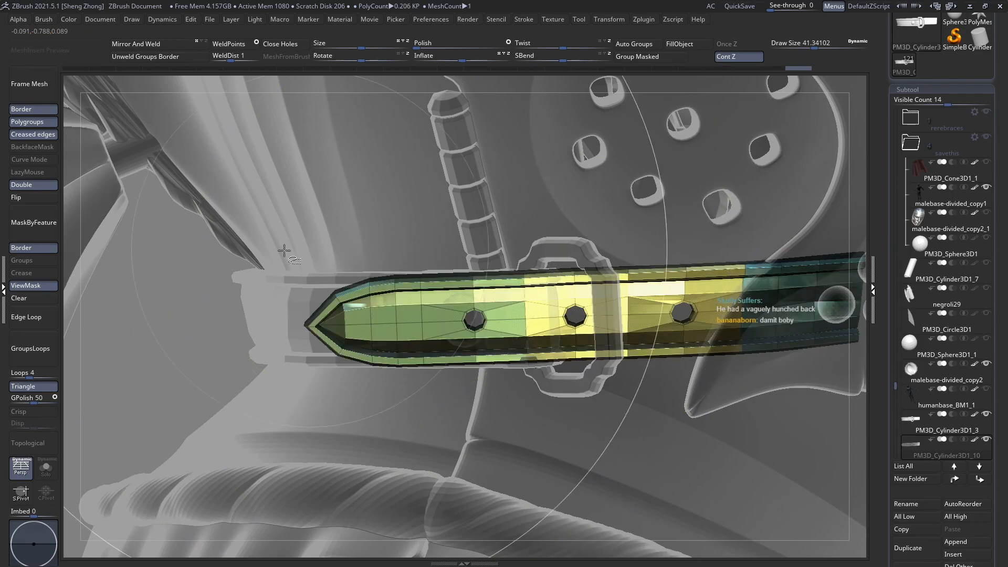
left_click(19, 303)
left_click(421, 327, "ctrl+shift")
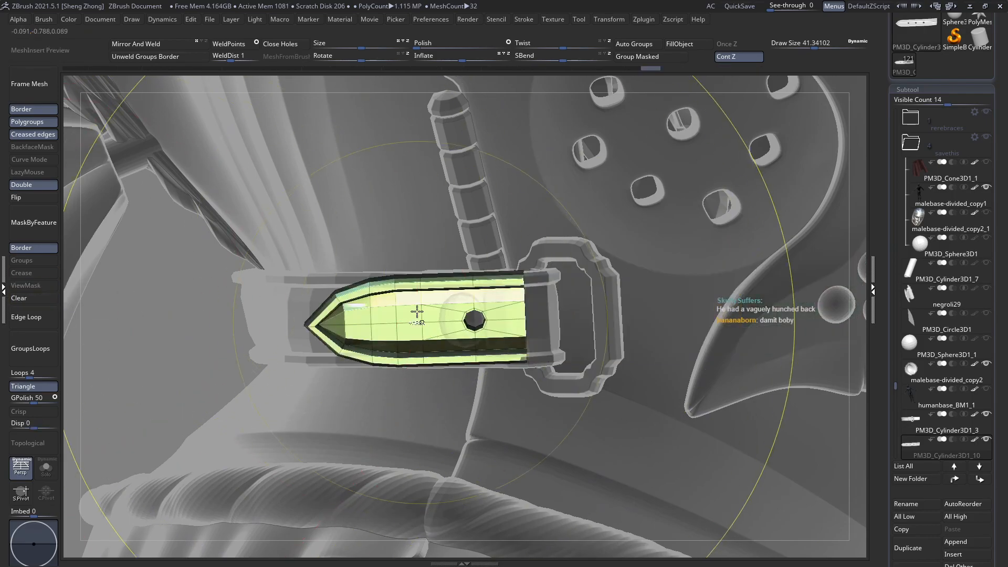
left_click(349, 194, "ctrl+shift")
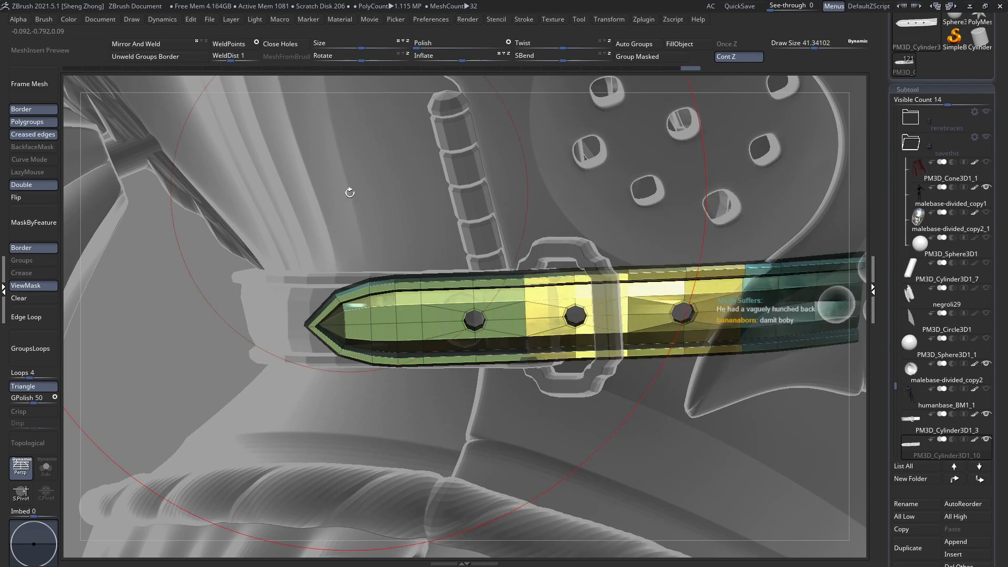
left_click(377, 166, "ctrl")
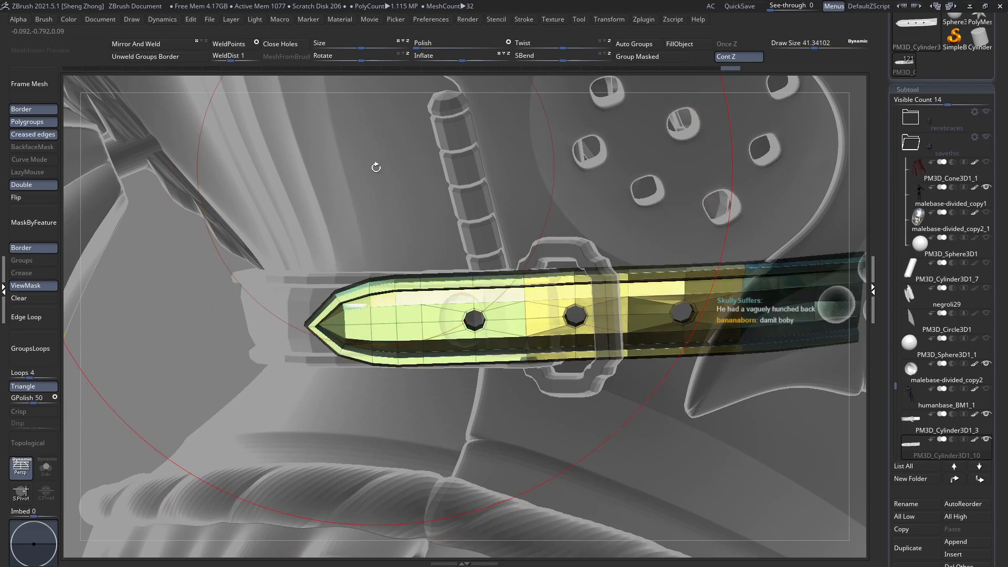
Switch to the buckled strap, clear its mask and reduce the Move brush's draw size to about 10.3.
right_click_drag(462, 285, 532, 316)
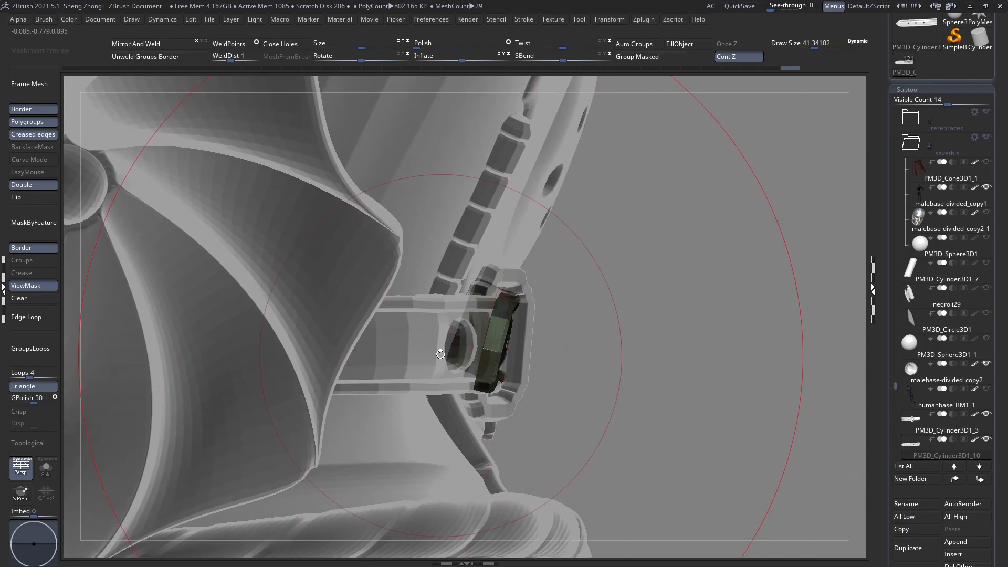
left_click(406, 362, "alt")
right_click_drag(406, 362, 440, 344, "alt")
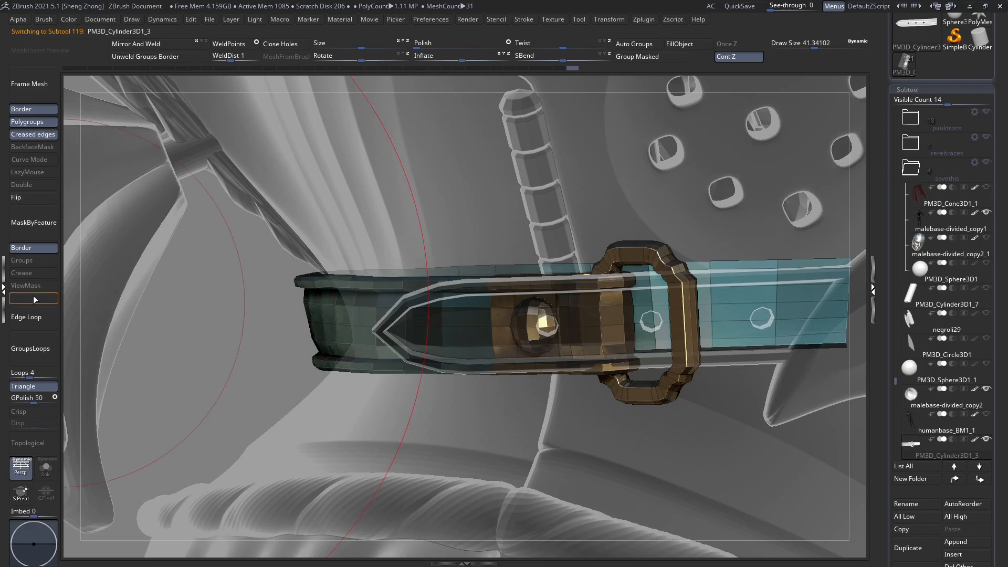
key("space")
left_click_drag(412, 255, 407, 256)
right_click_drag(343, 321, 349, 322)
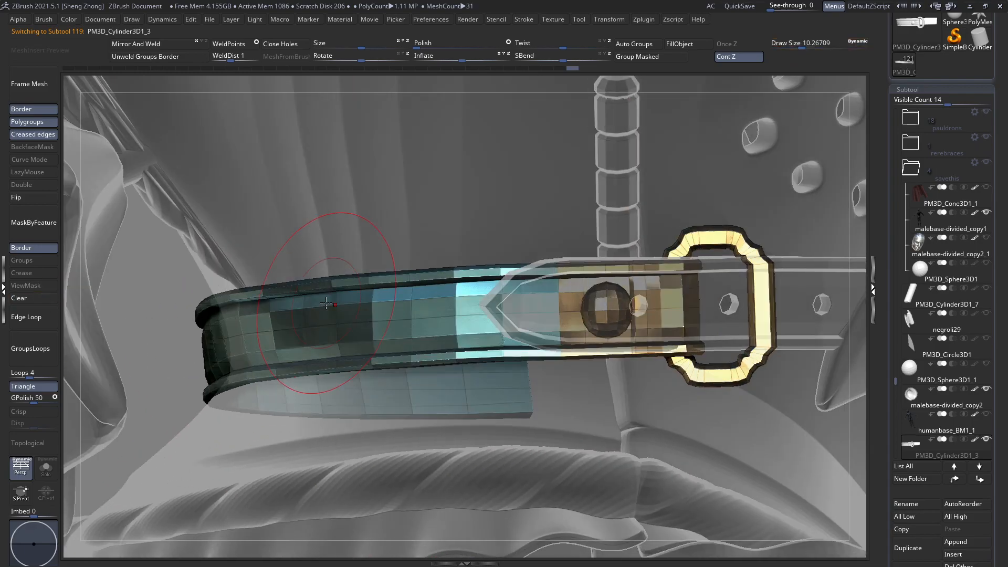
Reshape the band's rear bend and edges behind the strap tip with the Move brush at draw sizes of about 16.1 and 21.7.
key("space")
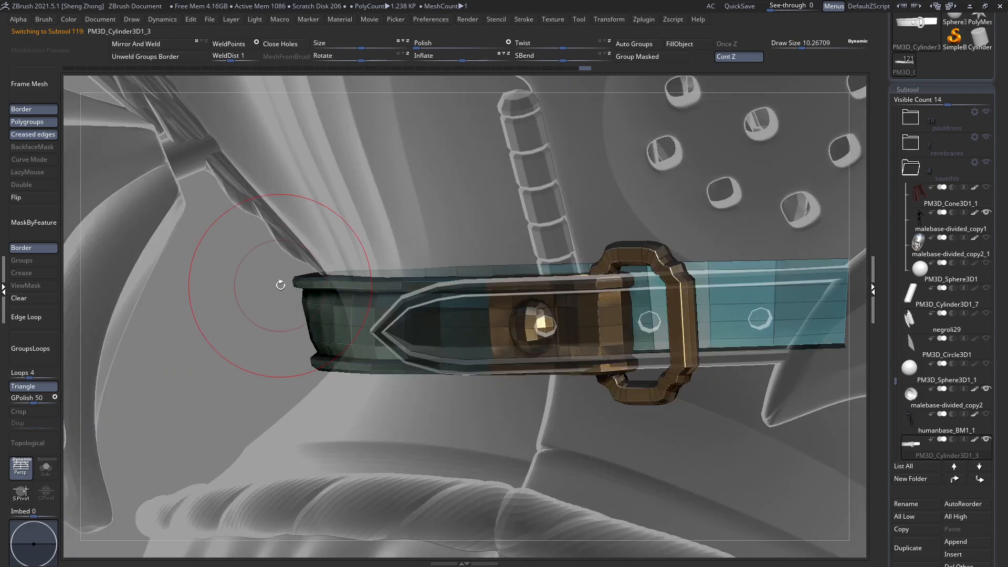
key("space")
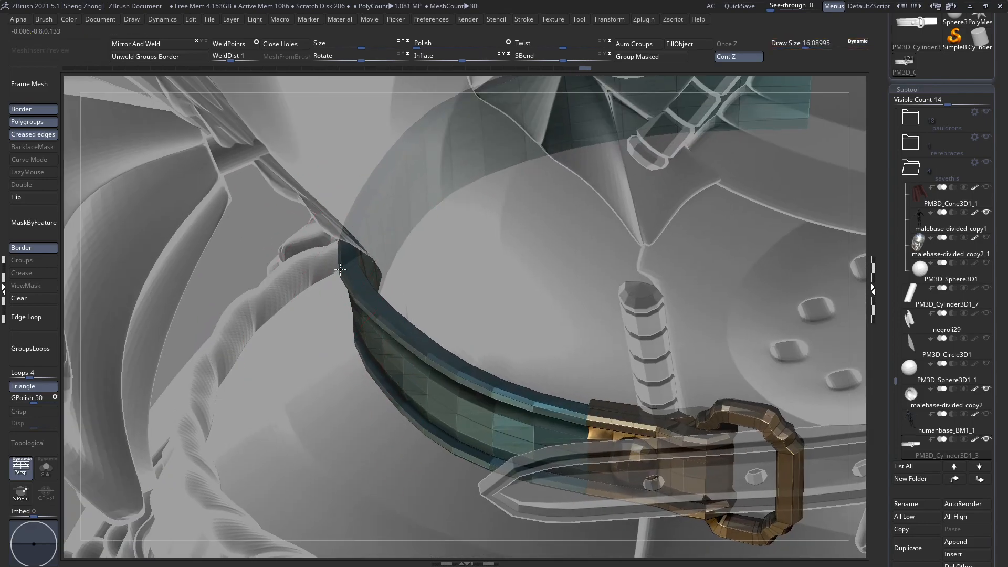
key("space")
left_click_drag(336, 269, 342, 268)
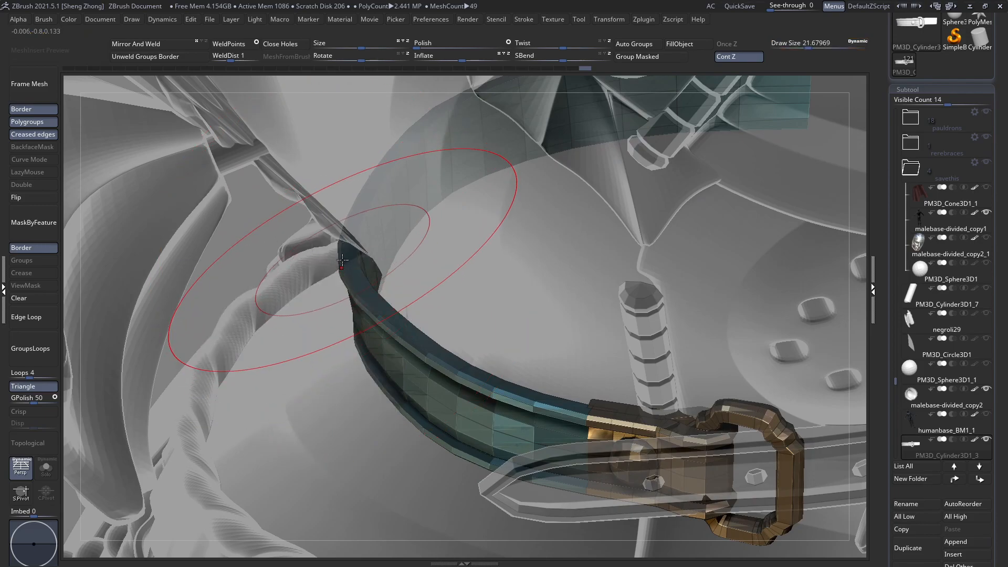
right_click_drag(379, 255, 351, 260, "ctrl")
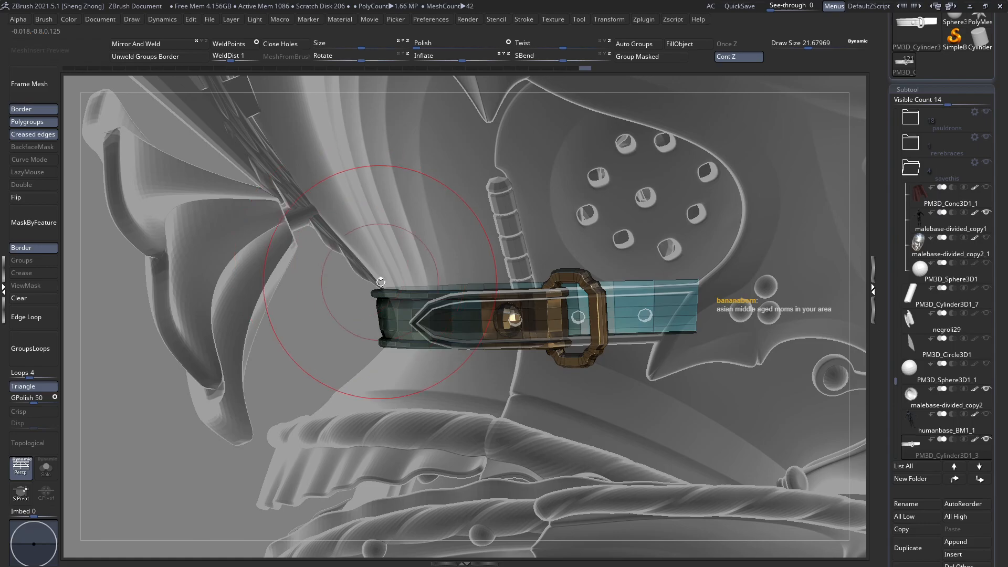
right_click_drag(388, 293, 418, 321, "ctrl")
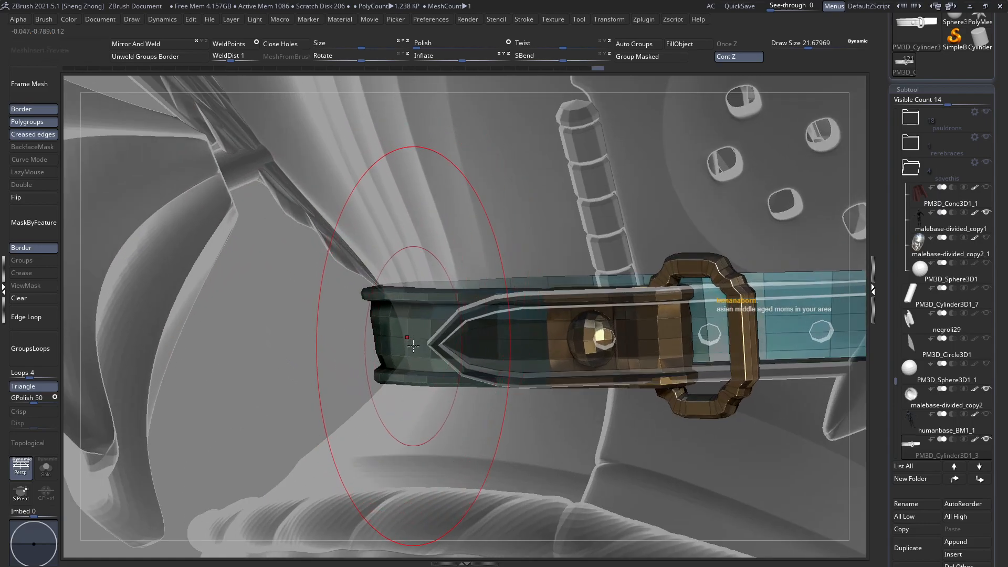
right_click_drag(426, 374, 388, 352, "alt")
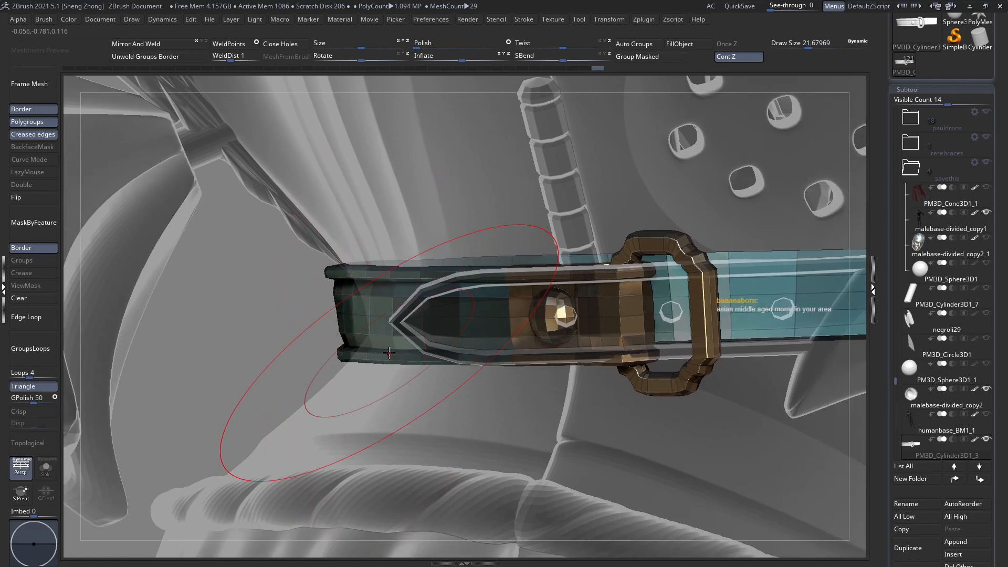
Switch to the holed strap end and adjust its unmasked tip with a transpose line drawn outward from the strap.
mouse_move(467, 342)
right_mouse_down()
mouse_move(493, 320)
mouse_move(429, 320)
mouse_move(546, 305)
mouse_move(540, 316)
mouse_move(565, 315)
right_mouse_up()
left_click(547, 327, "alt")
left_click_drag(273, 309, 269, 302)
mouse_move(315, 296)
right_mouse_down()
mouse_move(469, 283)
mouse_move(473, 295)
right_mouse_up()
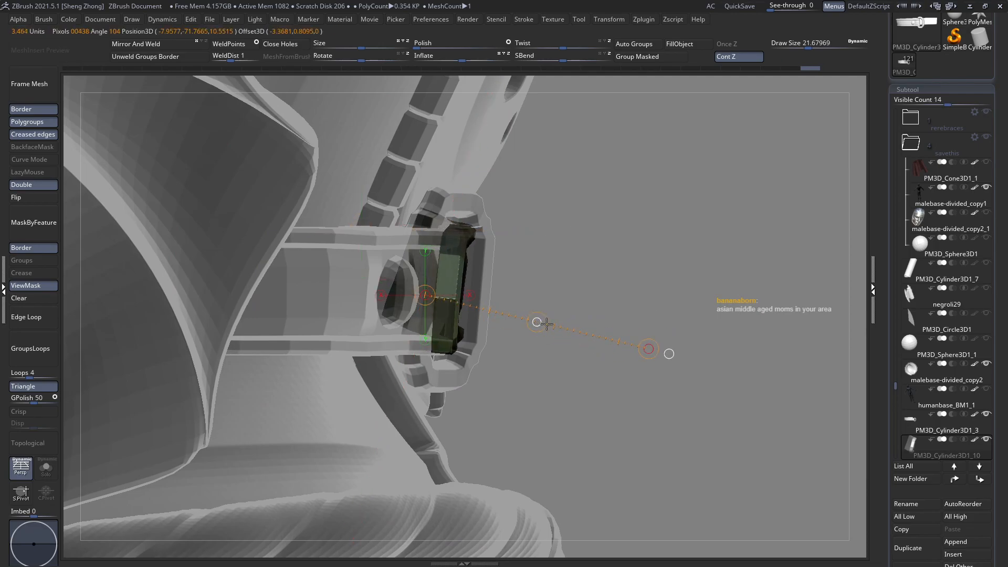
left_click_drag(547, 325, 544, 325)
key("q")
Bend the holed strap's free tip downward past the buckle using a transpose line drawn from the buckle beyond the tip.
right_click_drag(651, 304, 488, 178)
mouse_move(328, 287)
right_mouse_down()
mouse_move(456, 249)
mouse_move(546, 303)
mouse_move(501, 368)
mouse_move(488, 344)
mouse_move(551, 263)
mouse_move(593, 297)
right_mouse_up()
key("w")
left_click_drag(594, 298, 243, 307)
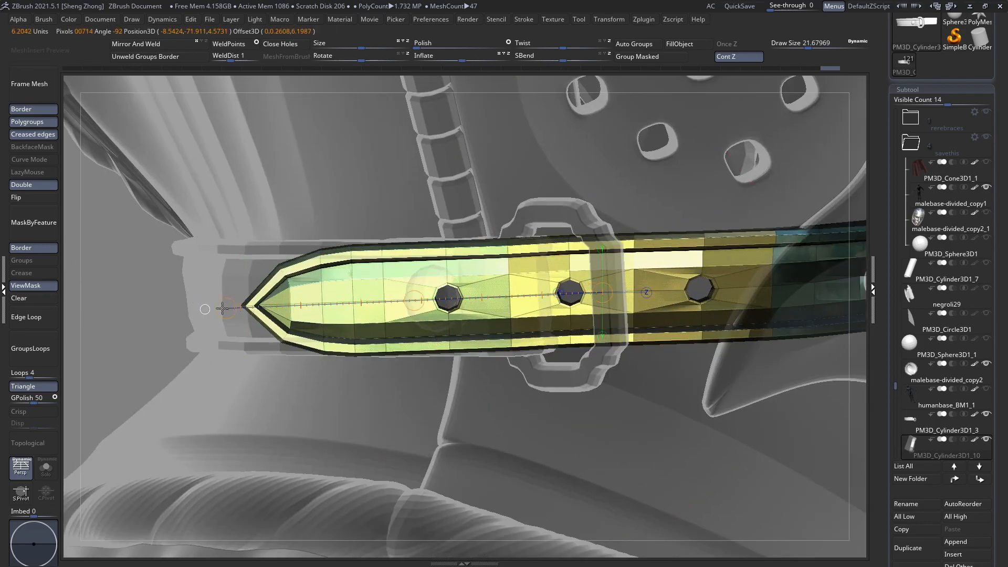
left_click_drag(151, 314, 235, 436)
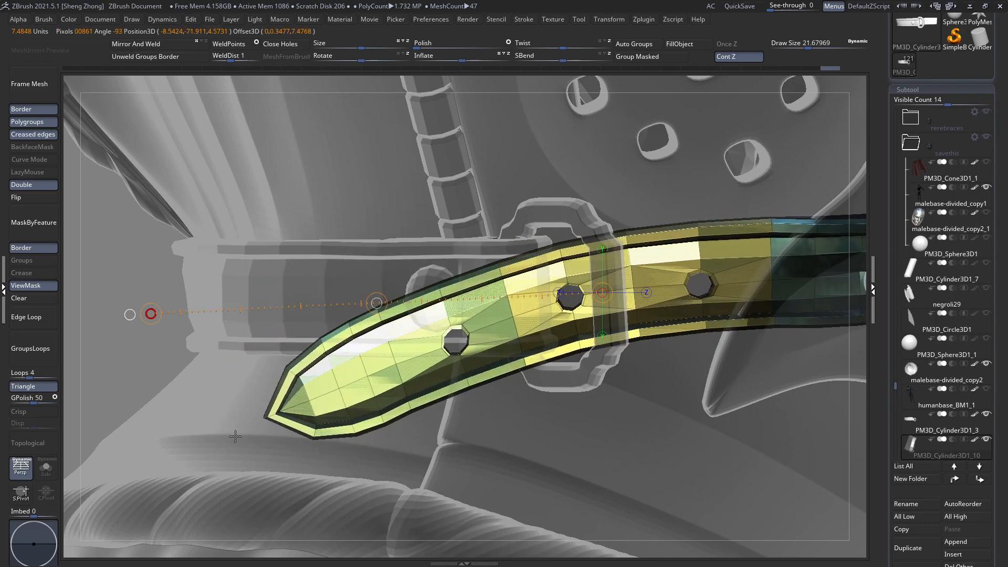
Invert the holed strap's mask and rotate its section on the other side of the buckle slightly.
right_click_drag(453, 315, 359, 289, "ctrl")
left_click(345, 181, "ctrl")
key("r")
left_click_drag(633, 272, 632, 265)
key("q")
Adjust the holed strap's fixed end by the cheek-plate rivets with the Move brush at a draw size of about 9.
right_click_drag(501, 260, 491, 305, "ctrl")
key("space")
left_click_drag(541, 235, 536, 234)
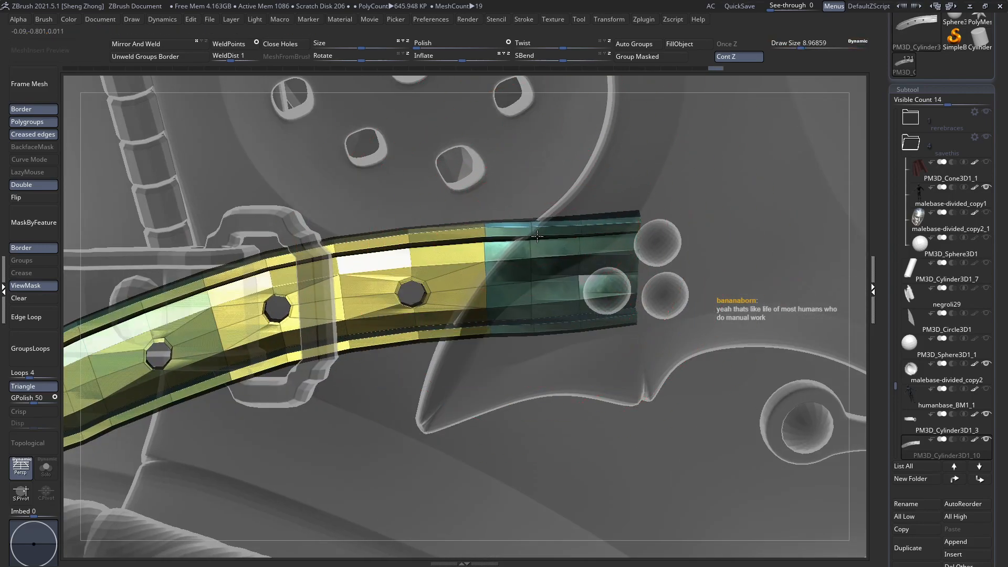
key("ctrl+z")
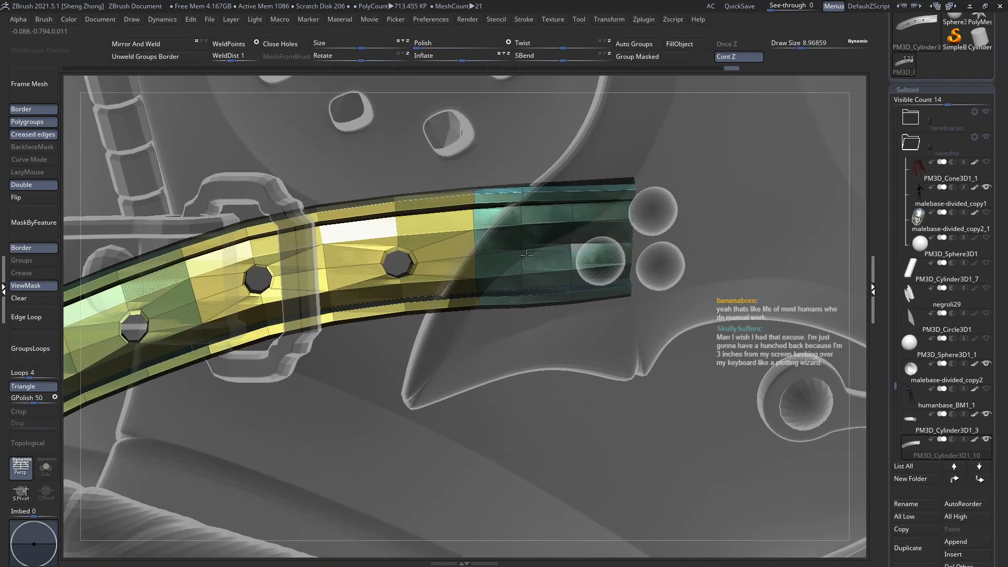
Try reshaping the strap's fixed end near the rivets with the Move brush at a draw size of about 19.3.
key("space")
left_click_drag(527, 255, 544, 255)
right_click_drag(512, 199, 481, 202)
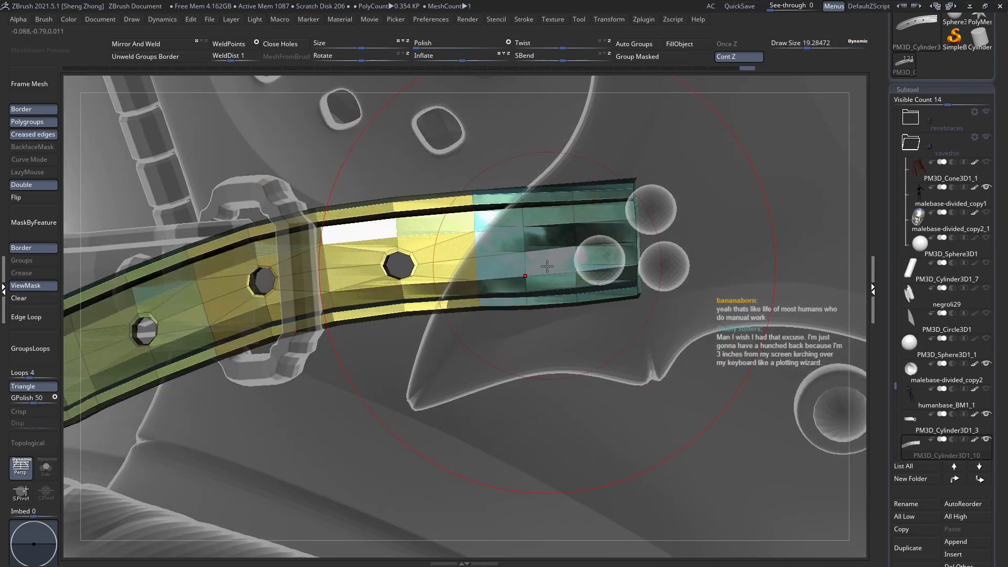
Undo the most recent Move brush adjustments on the holed strap end.
key("ctrl+z")
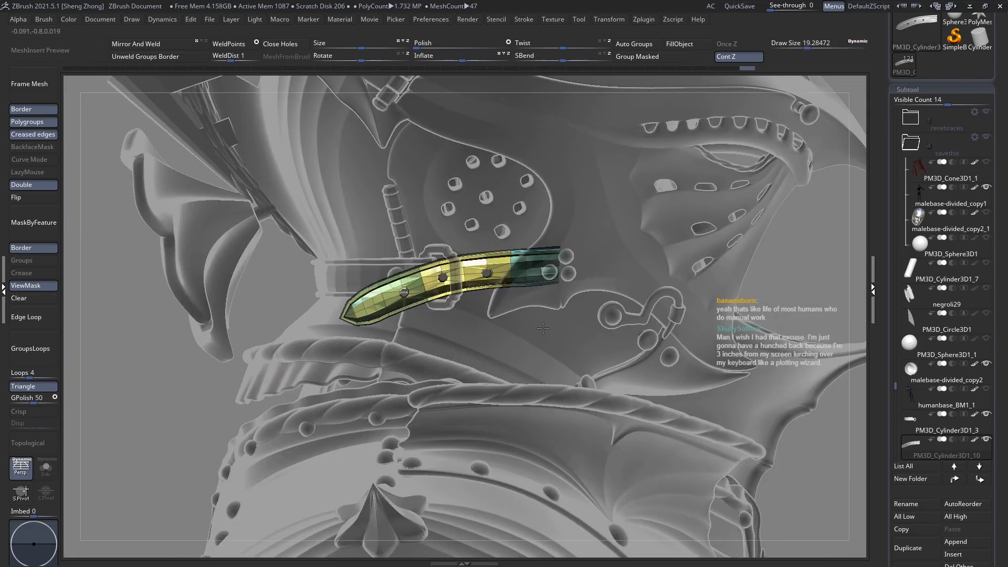
key("ctrl+z")
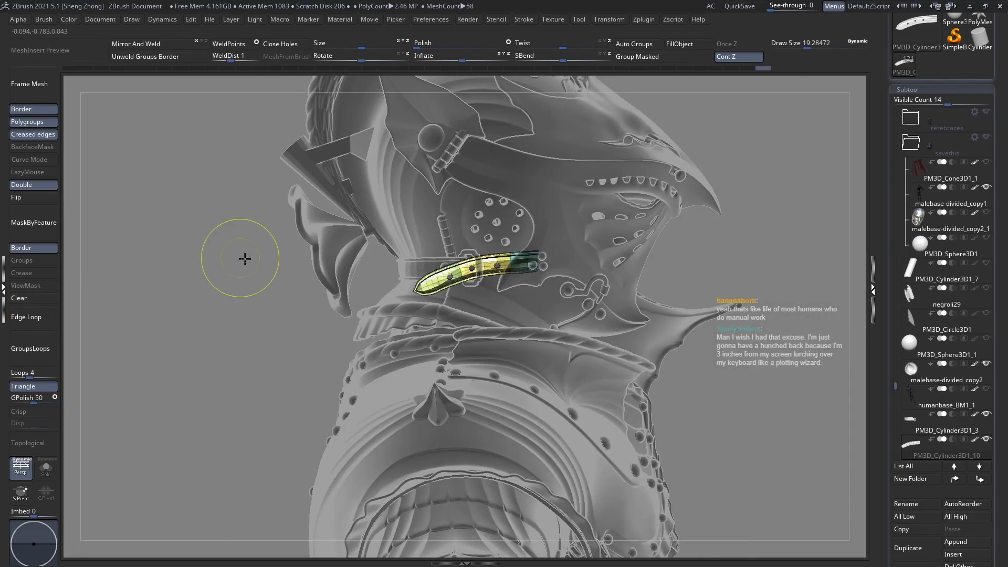
key("ctrl+z")
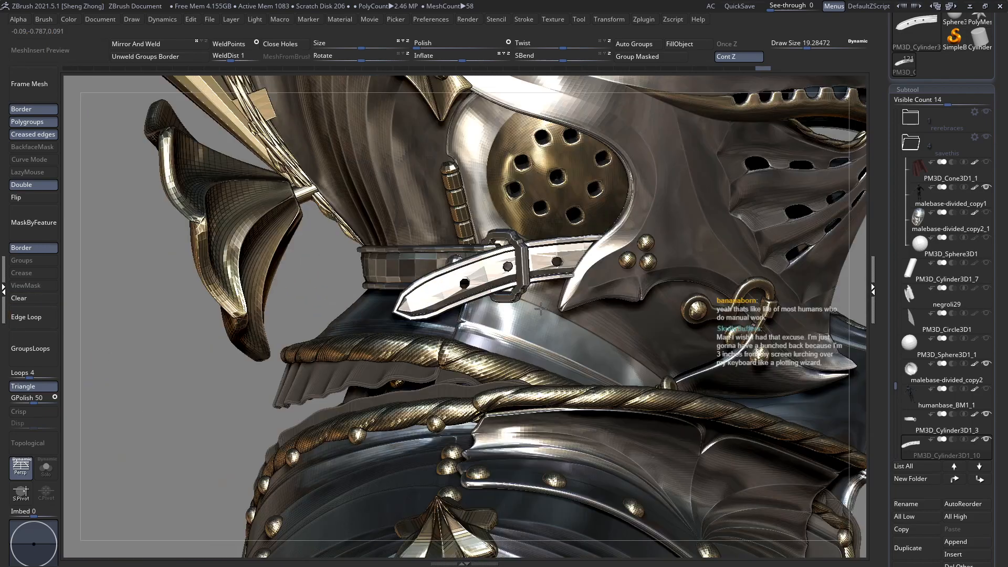
key("ctrl+z")
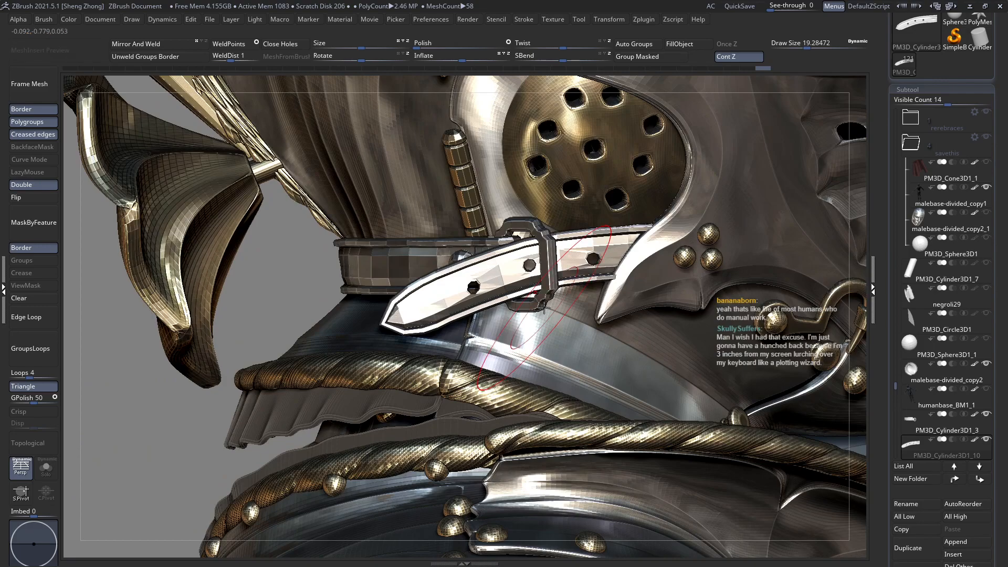
key("ctrl+z")
key("ctrl+z")
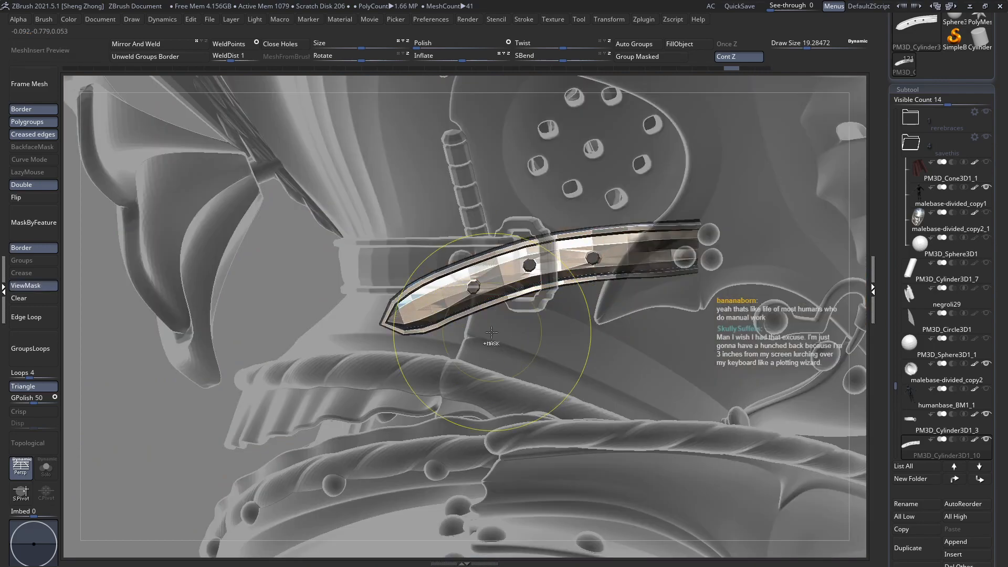
Raise the holed strap's pointed end slightly and fine-tune the strap's angle along the neck band with the Transpose line.
key("ctrl+shift+z")
left_click_drag(686, 253, 291, 345)
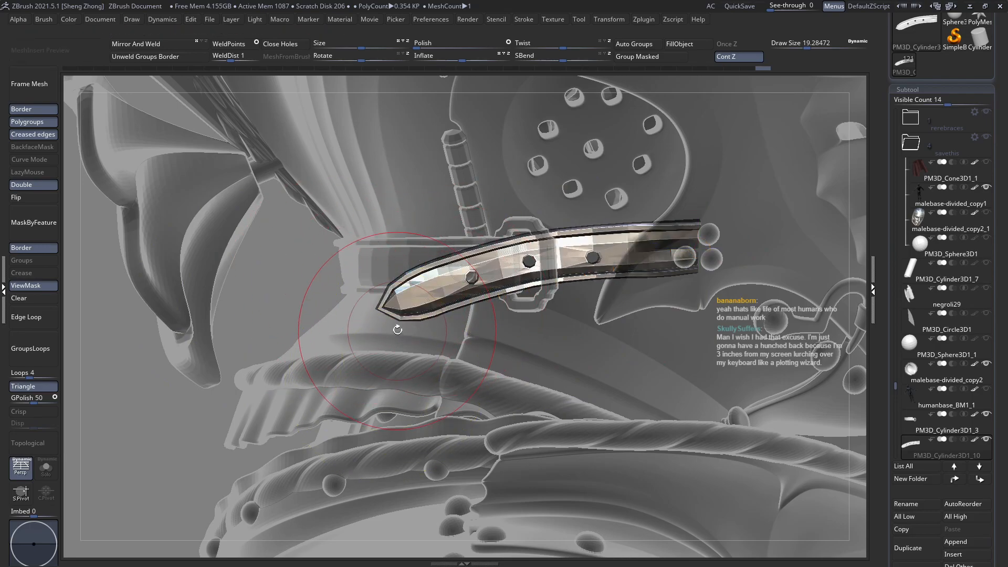
mouse_move(398, 303)
left_mouse_down()
mouse_move(830, 229)
mouse_move(832, 241)
left_mouse_up()
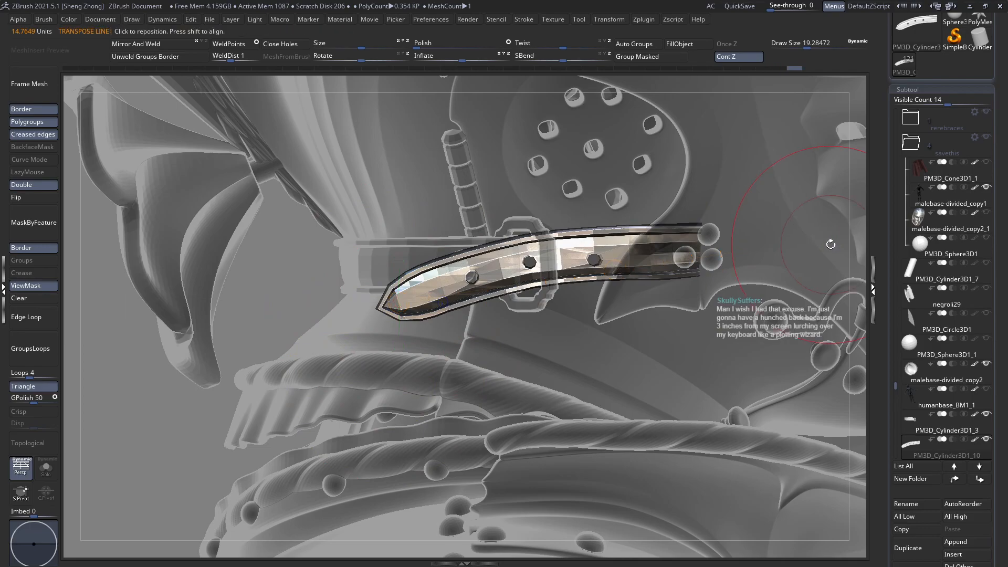
key("q")
right_click_drag(469, 253, 469, 244, "ctrl")
left_click(26, 285)
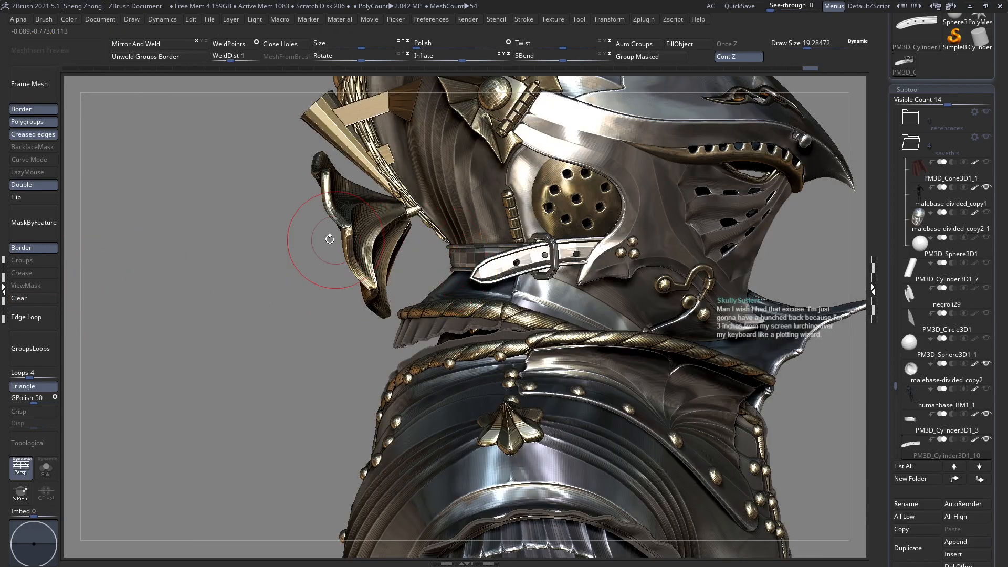
Insert the PM3D_Plane3D1 mesh from the Zeth_Armour brush at the holed strap's middle hole as a buckle prong, using a draw size of about 4.4.
key("space")
key("b")
key("z")
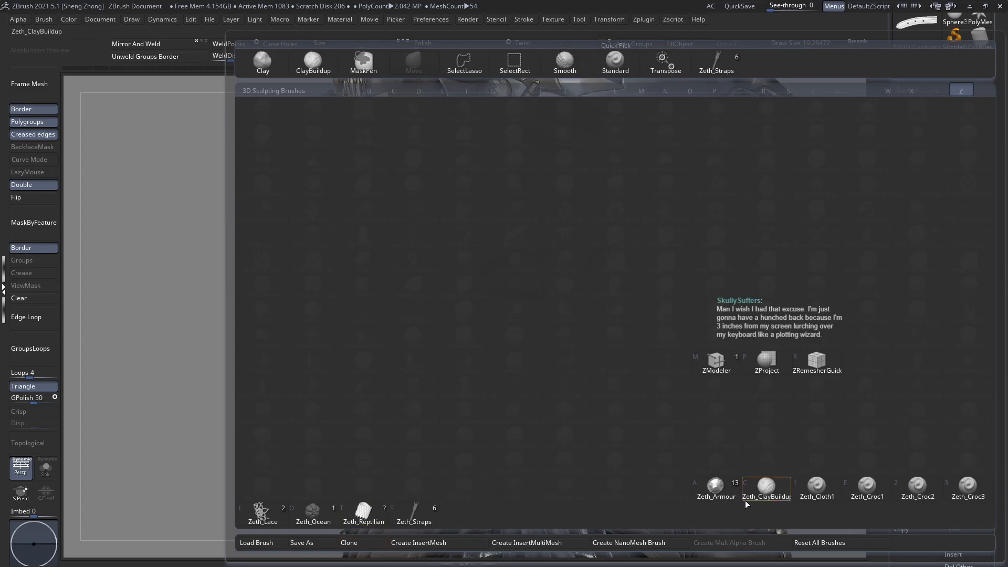
left_click(716, 485)
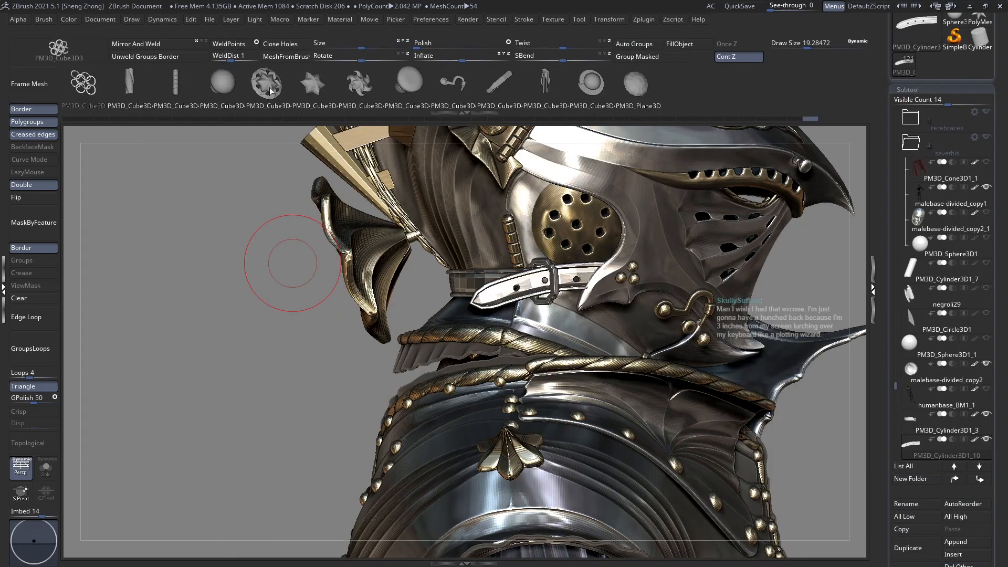
left_click(636, 84)
key("shift+t")
right_click_drag(514, 286, 490, 297, "ctrl")
key("space")
mouse_move(491, 297)
left_mouse_down()
mouse_move(474, 297)
mouse_move(735, 525)
mouse_move(571, 371)
left_mouse_up()
left_click_drag(526, 346, 525, 345)
mouse_move(526, 346)
right_mouse_down()
mouse_move(559, 358)
mouse_move(495, 378)
mouse_move(510, 350)
right_mouse_up()
key("shift+t")
Rotate the inserted prong with the Transpose line so it lies along the strap and across the buckle frame.
key("w")
right_click_drag(664, 433, 563, 306)
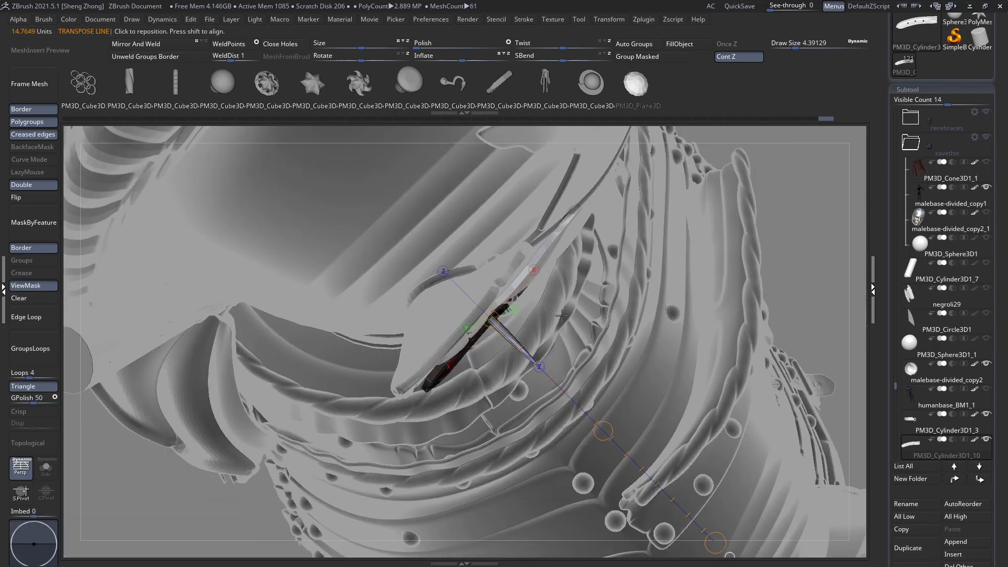
right_click_drag(541, 357, 498, 351, "ctrl")
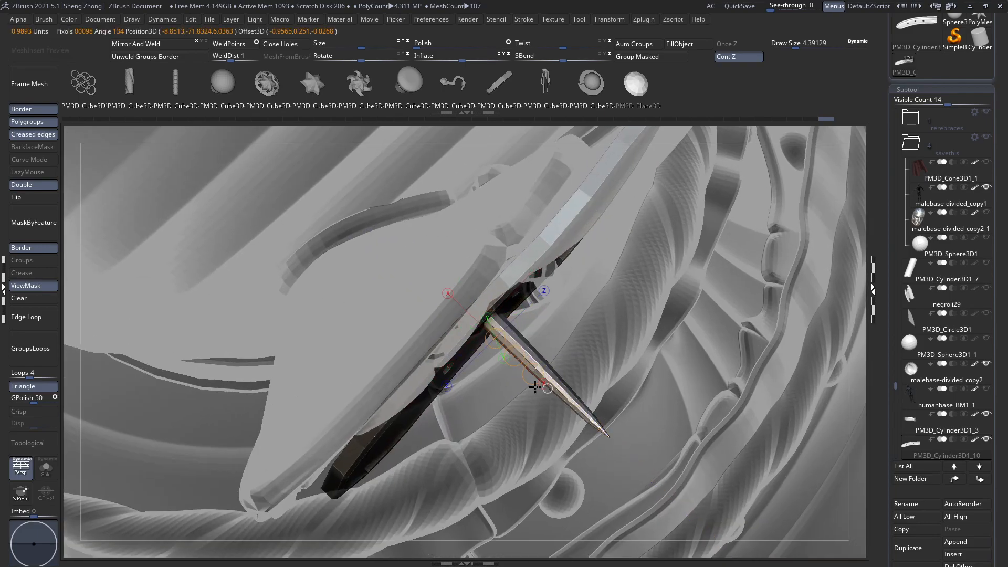
left_click_drag(620, 455, 650, 423)
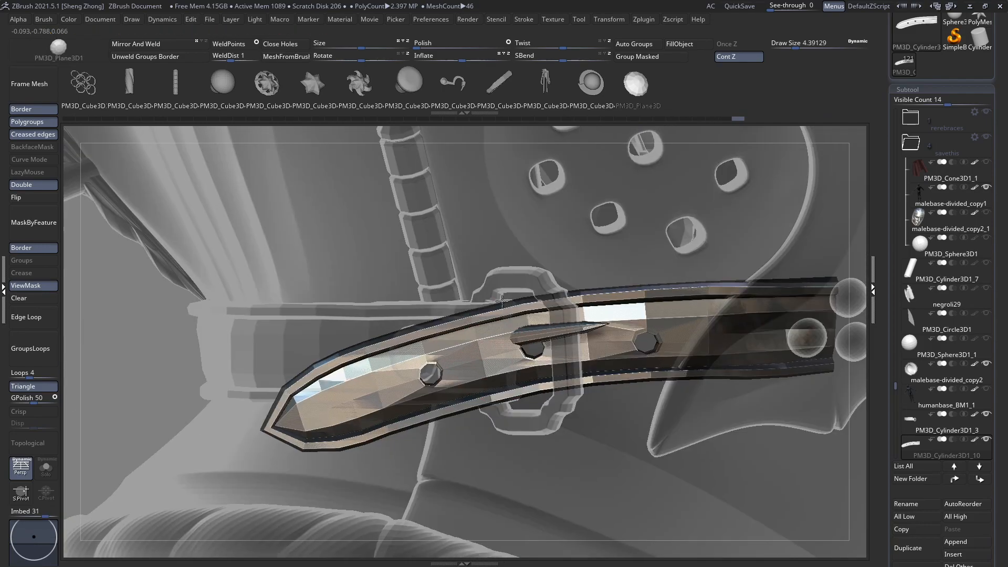
right_click_drag(501, 311, 508, 231, "alt")
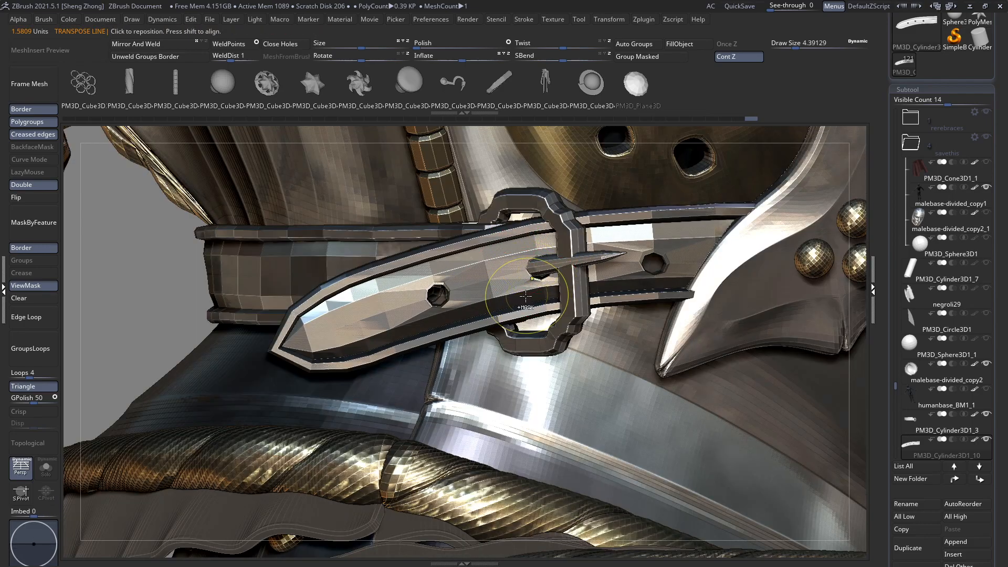
left_click_drag(368, 262, 395, 256)
mouse_move(499, 278)
right_mouse_down()
mouse_move(556, 276)
mouse_move(508, 282)
right_mouse_up()
key("shift+f")
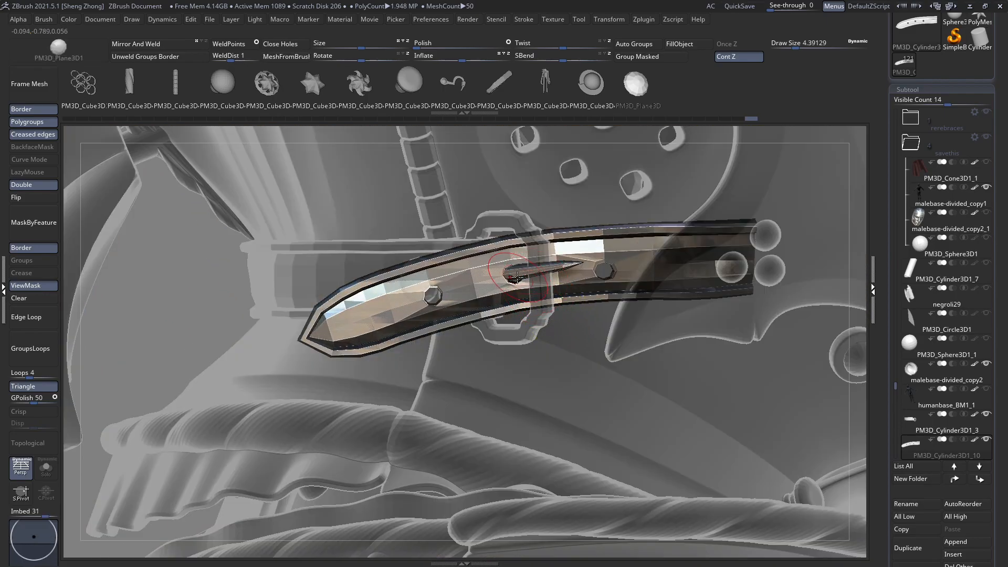
Adjust the prong's placement at the middle strap hole using a vertical Transpose line.
mouse_move(512, 282)
right_mouse_down()
mouse_move(566, 284)
mouse_move(489, 290)
right_mouse_up()
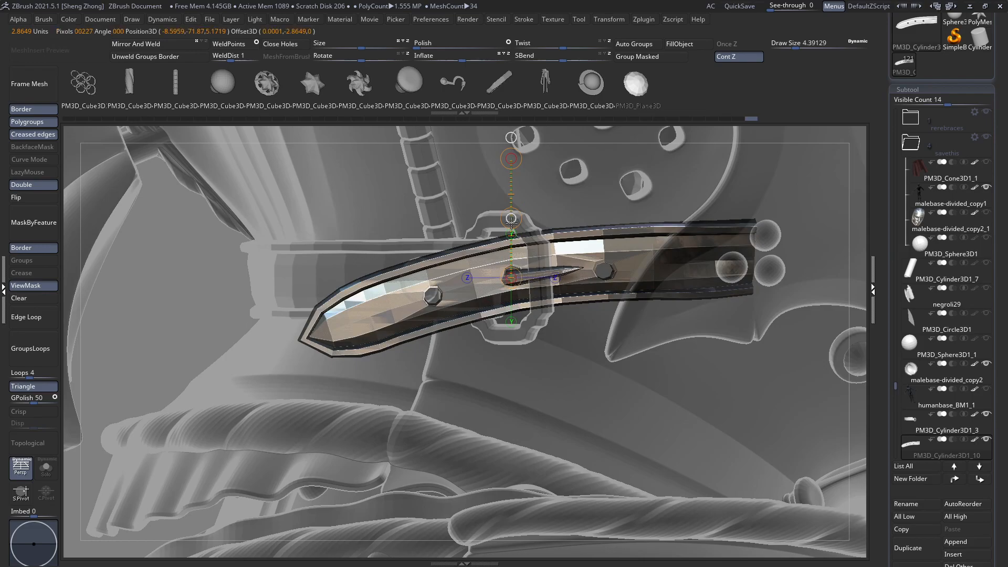
key("q")
right_click_drag(482, 267, 523, 281)
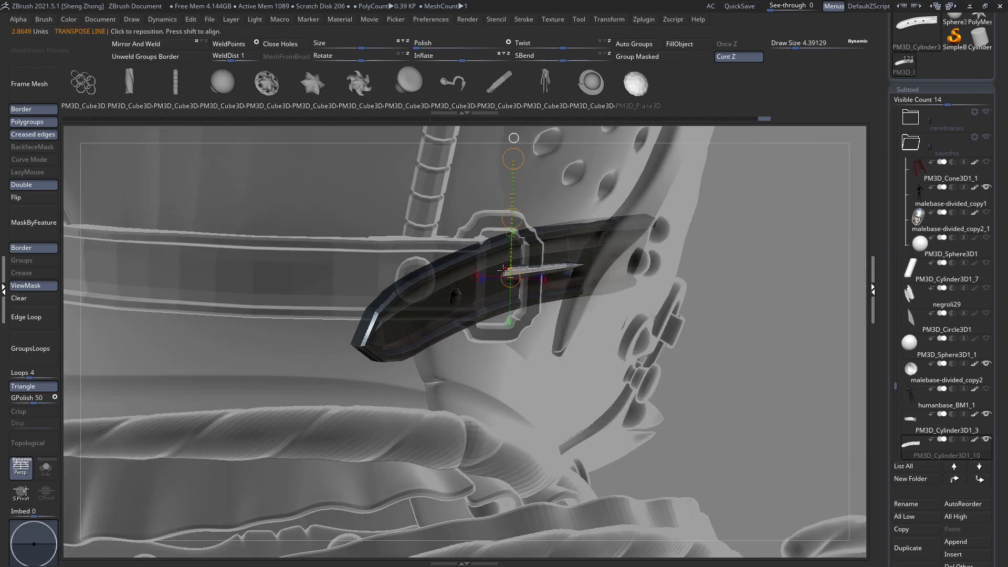
right_click_drag(505, 267, 489, 395)
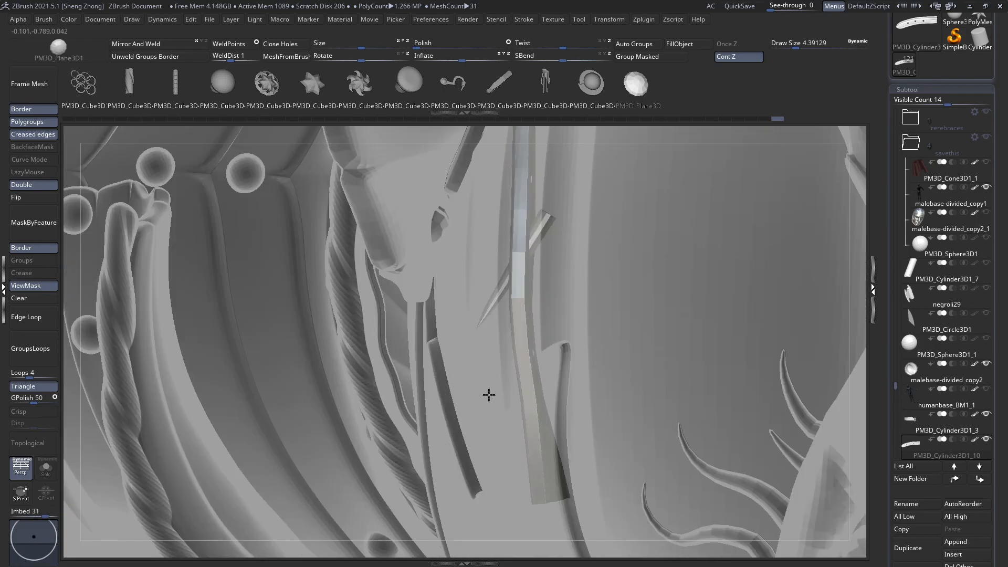
right_click_drag(530, 248, 539, 247)
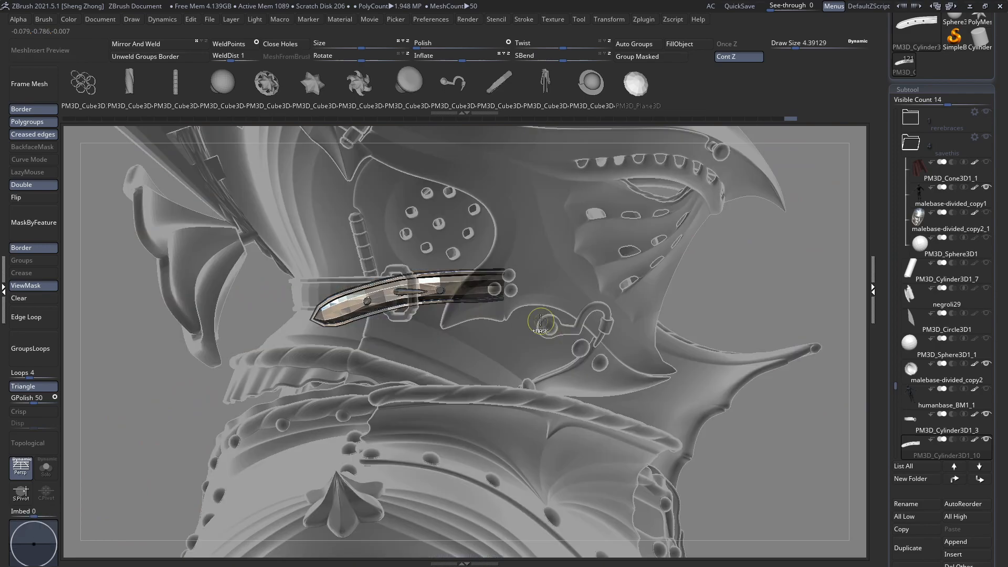
Reposition the prong with an angled Transpose line so it passes through the strap hole and its tip rests over the buckle frame.
mouse_move(565, 336)
right_mouse_down("ctrl")
mouse_move(562, 231)
mouse_move(536, 237)
mouse_move(540, 352)
right_mouse_up("ctrl")
right_click_drag(527, 252, 517, 297)
key("w")
left_click_drag(515, 276, 658, 402)
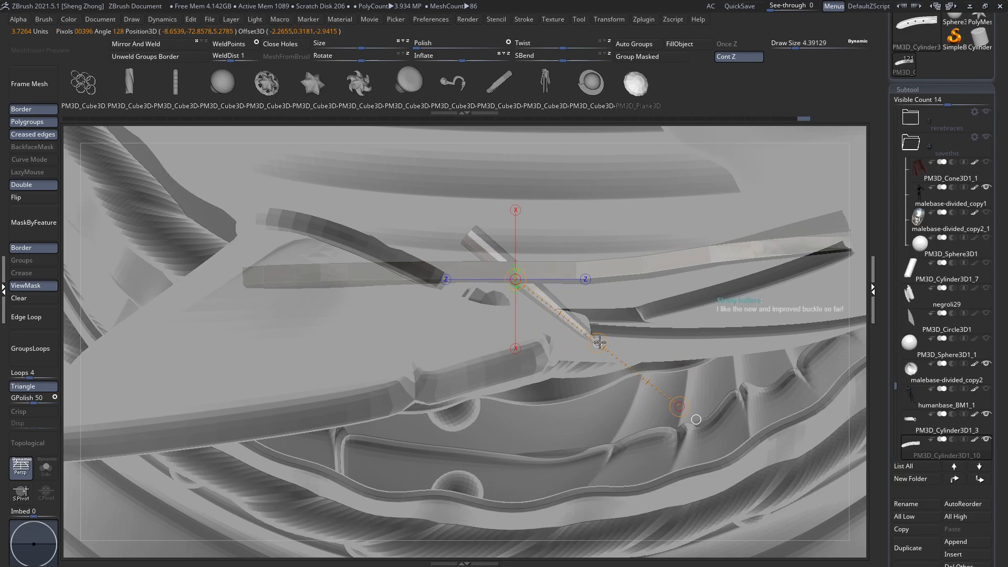
right_click_drag(528, 299, 519, 209)
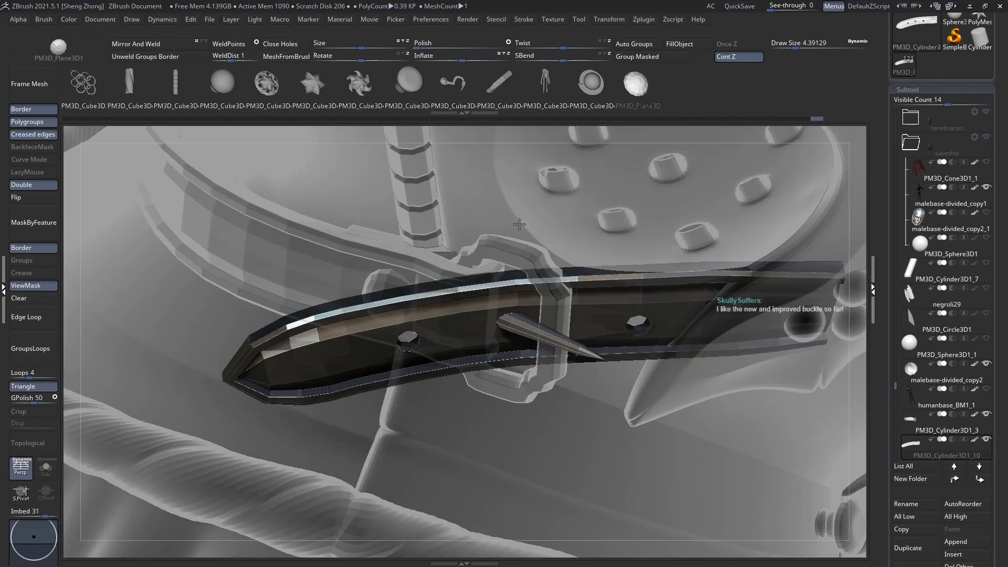
right_click_drag(519, 257, 520, 224)
right_click_drag(552, 328, 432, 283, "ctrl")
key("shift+f")
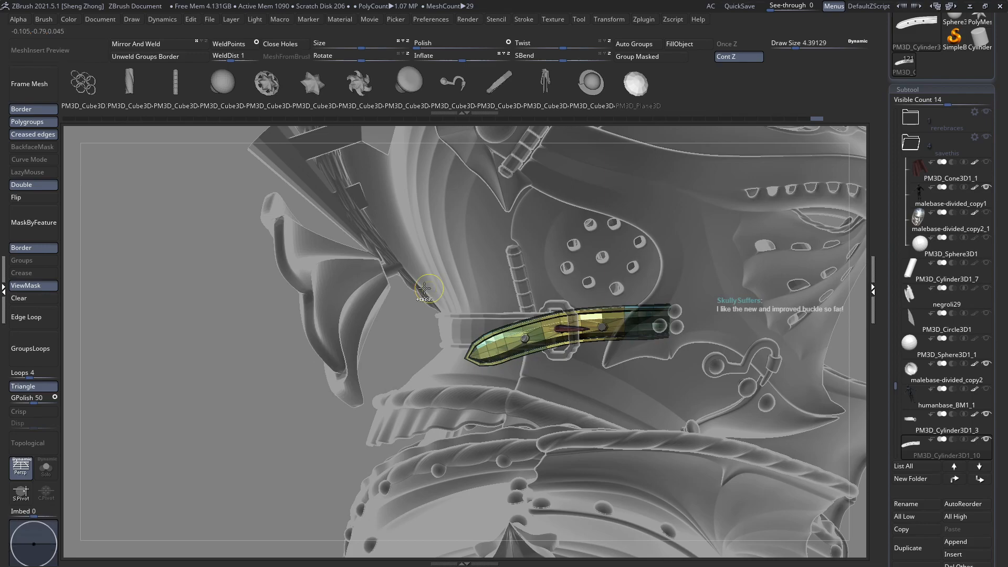
key("shift+f")
right_click_drag(337, 300, 555, 451, "ctrl")
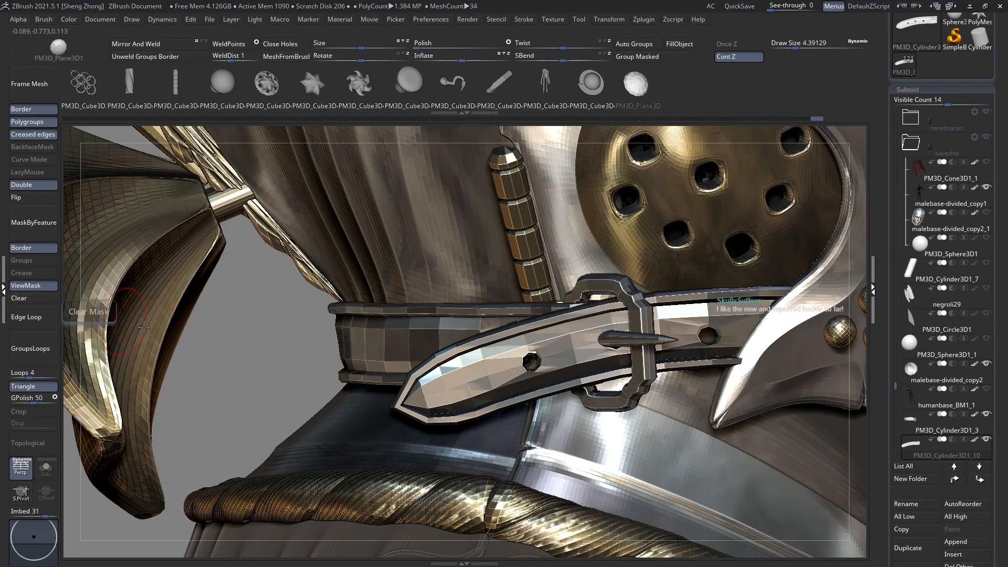
Hide the prong's polygroup and split it off from the holed strap as its own subtool.
key("shift+f")
key("shift+t")
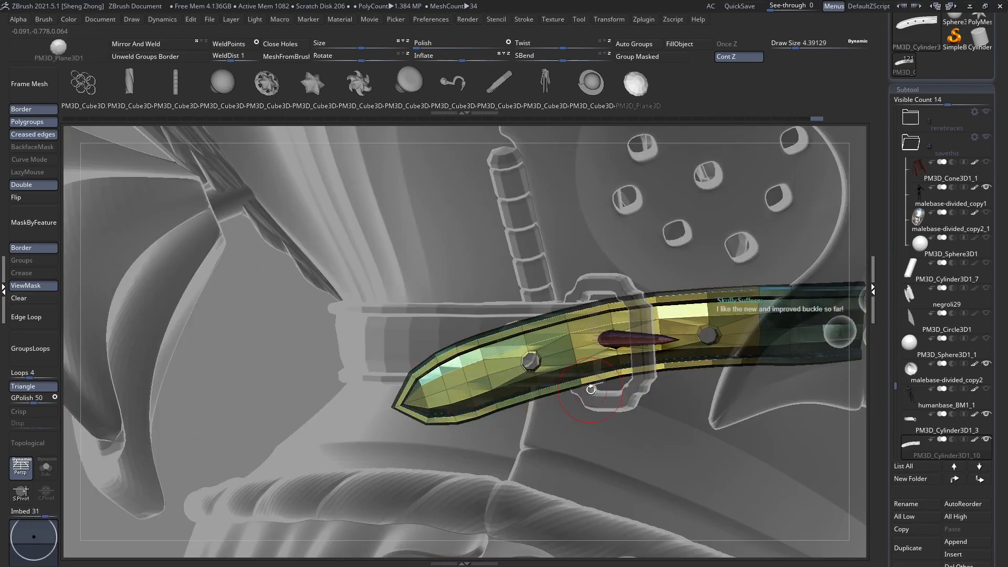
scroll(983, 435, "down", 5)
left_click(911, 477)
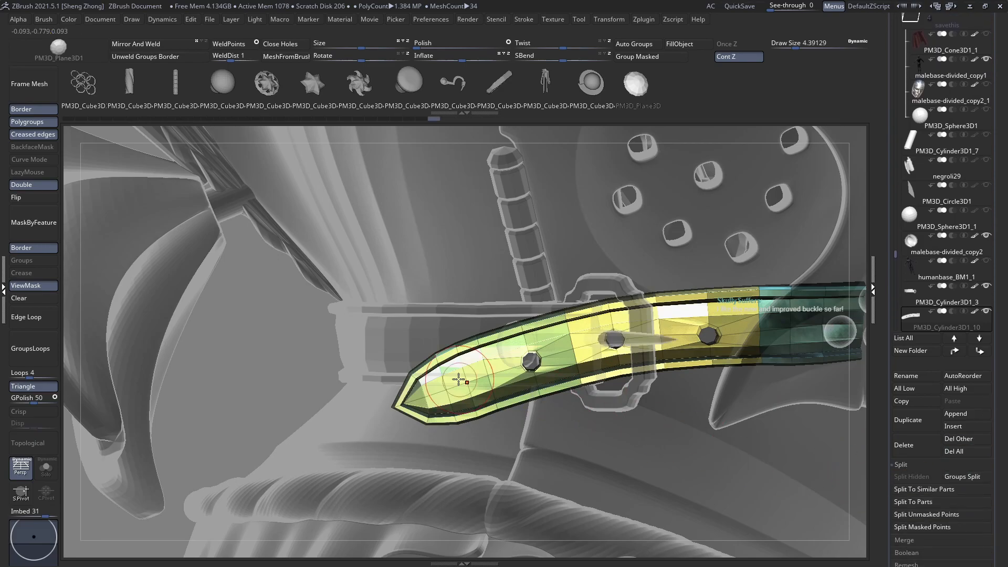
Switch to the Move brush for the holed strap and set its draw size to about 30.3.
left_click_drag(441, 378, 363, 326)
key("space")
left_click(323, 359)
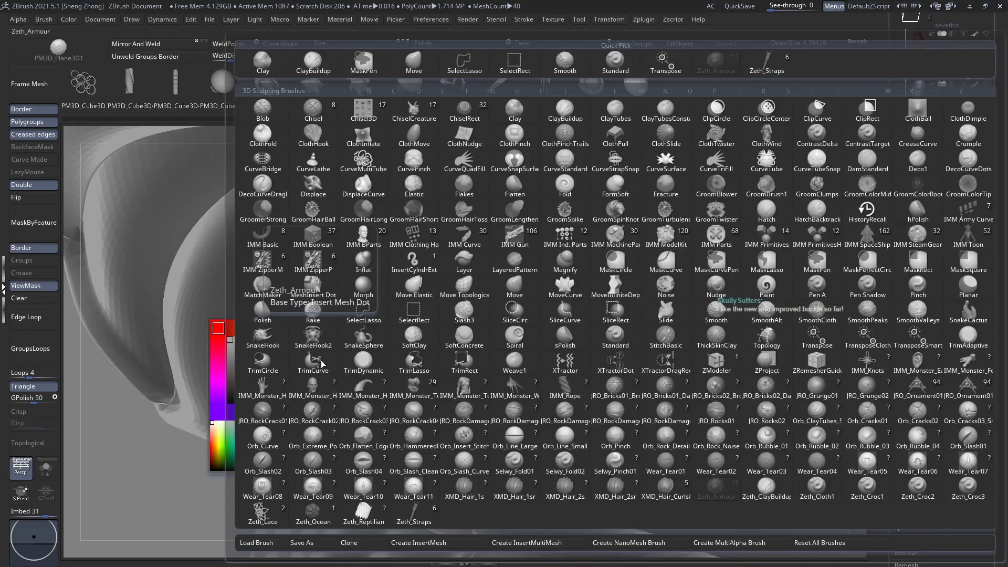
key("m")
key("v")
key("space")
left_click_drag(537, 313, 541, 314)
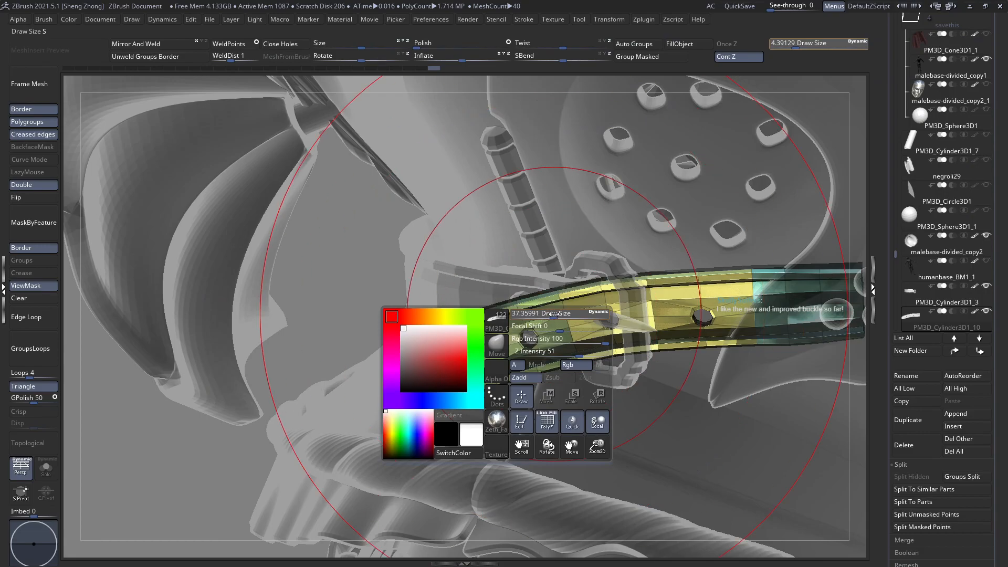
key("s")
left_click(551, 314)
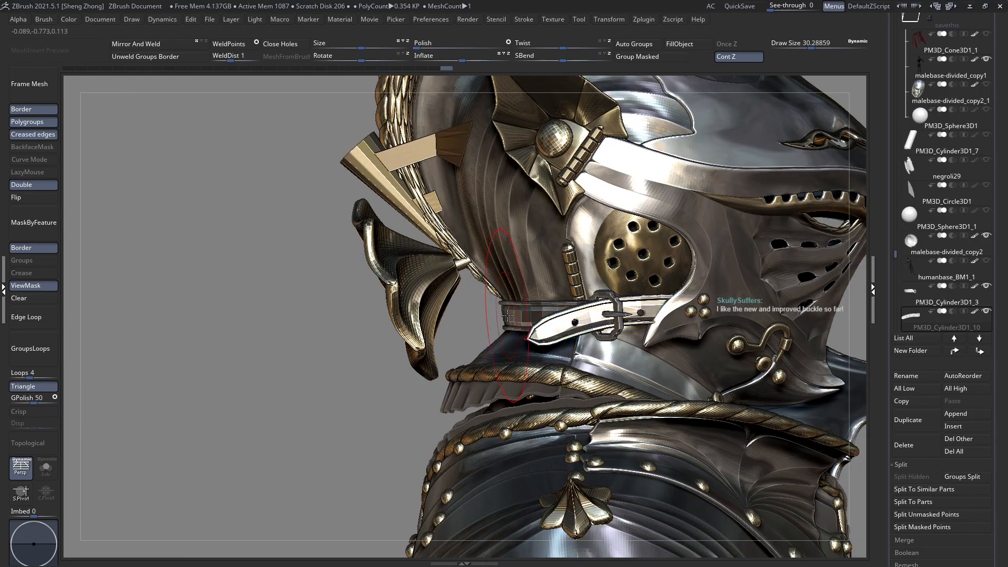
Select the neck band subtool and adjust its end behind the opposite cheek plate with a smaller Move brush.
right_click_drag(507, 315, 604, 323)
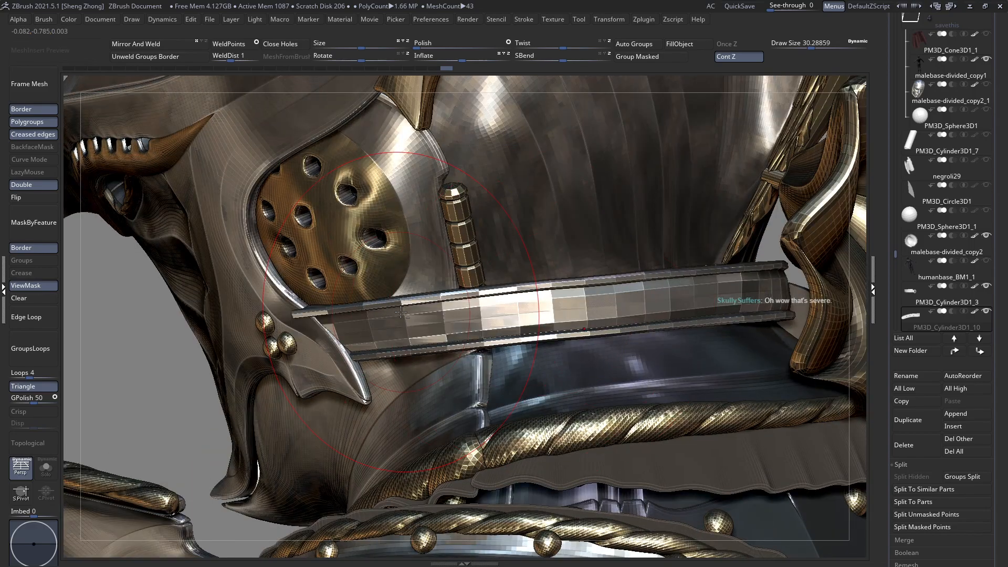
left_click(541, 302, "alt")
mouse_move(535, 304)
right_mouse_down()
mouse_move(373, 310)
mouse_move(330, 362)
right_mouse_up()
key("space")
left_click_drag(331, 310, 320, 311)
right_click_drag(320, 330, 514, 327)
left_click_drag(492, 273, 505, 273)
right_click_drag(411, 336, 418, 339)
Refine the neck band's end beside the opposite cheek-plate rivets with the Move brush at draw sizes of about 15.1 and 21.7.
key("space")
left_click_drag(421, 291, 415, 291)
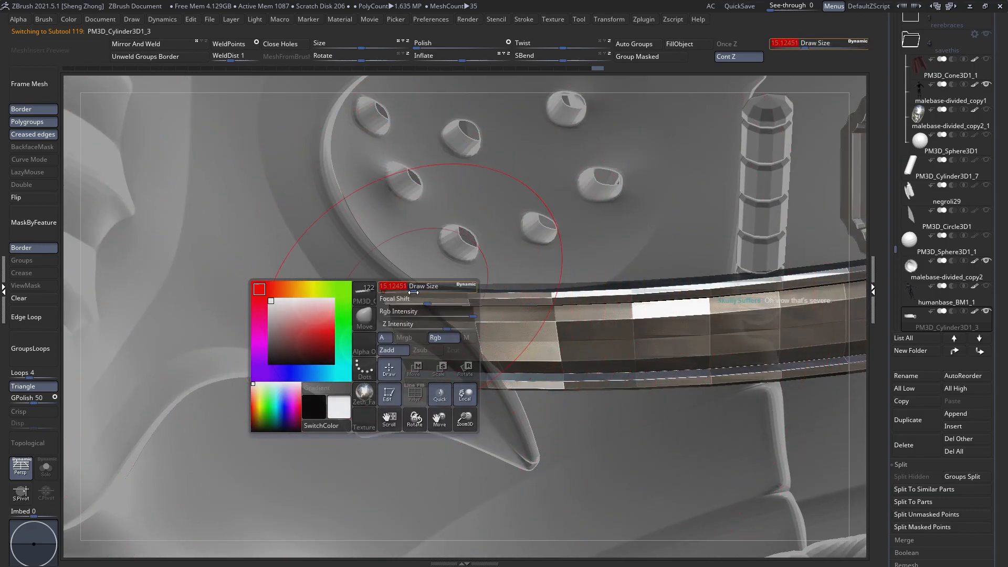
mouse_move(416, 304)
right_mouse_down()
mouse_move(423, 331)
mouse_move(451, 337)
right_mouse_up()
key("space")
left_click_drag(451, 317, 453, 317)
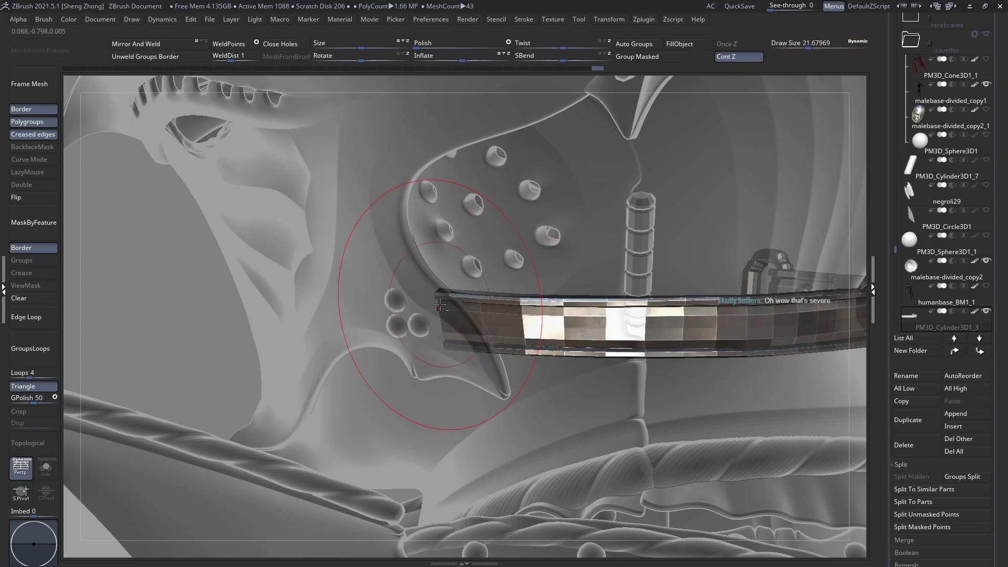
right_click_drag(443, 304, 593, 356)
right_click_drag(493, 237, 478, 310)
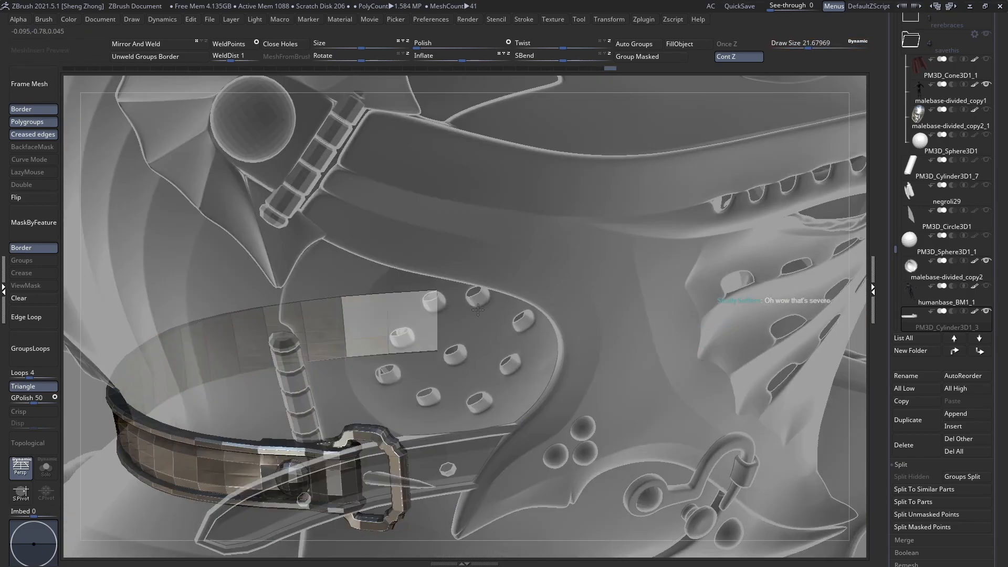
Select the holed strap and touch up its shape with the Move brush at a draw size of about 10.3.
left_click(486, 446, "alt")
mouse_move(487, 447)
right_mouse_down()
mouse_move(472, 367)
mouse_move(514, 423)
right_mouse_up()
key("space")
left_click_drag(509, 359, 502, 355)
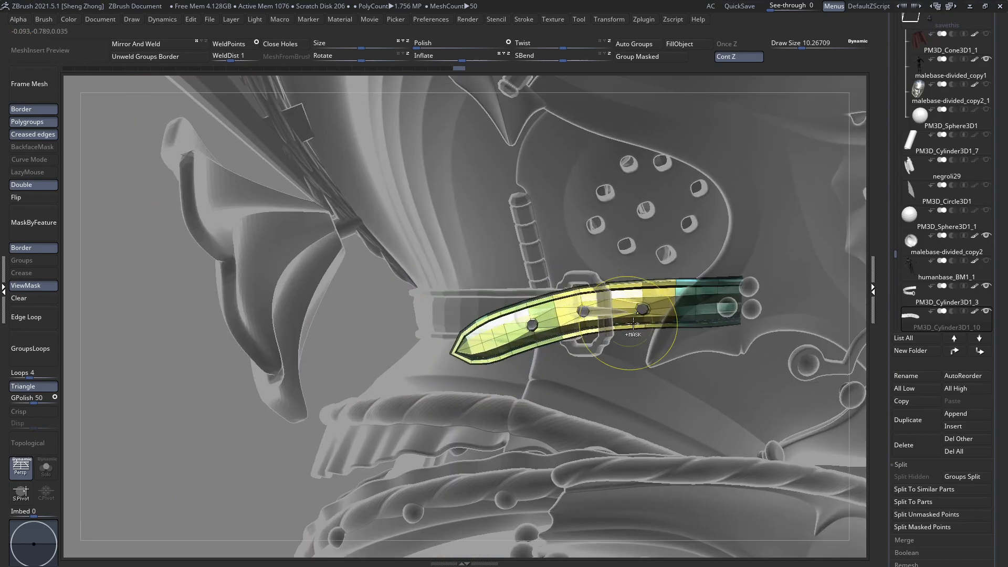
Divide the holed strap's geometry once with smoothing and delete its lower subdivision level.
scroll(949, 435, "down", 4)
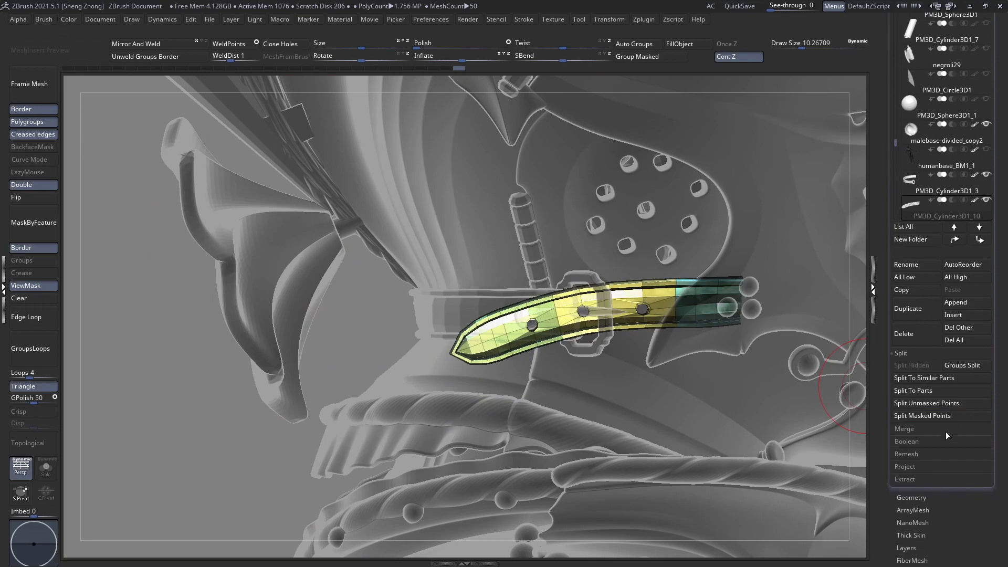
left_click(914, 496)
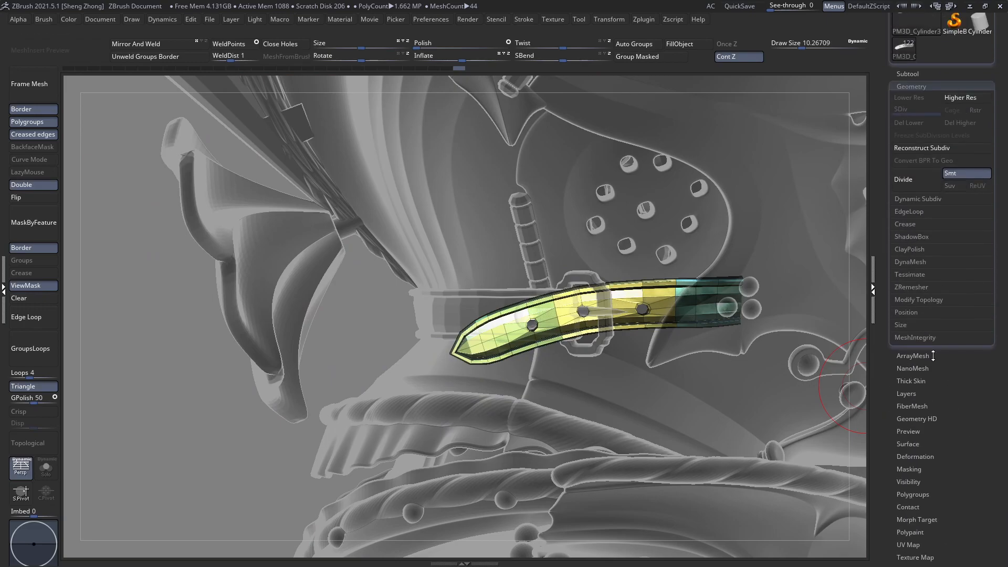
left_click(904, 188)
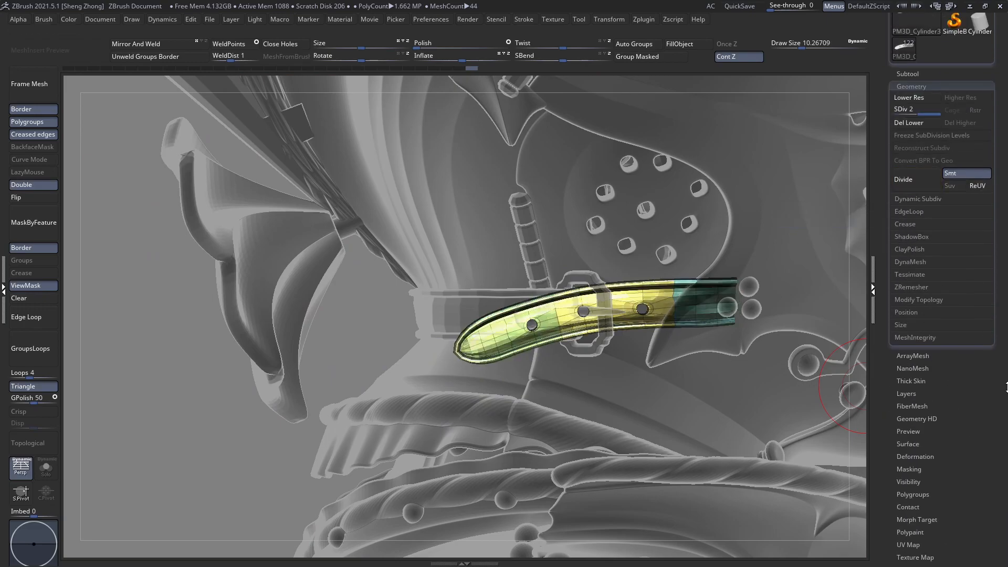
left_click_drag(990, 327, 989, 395)
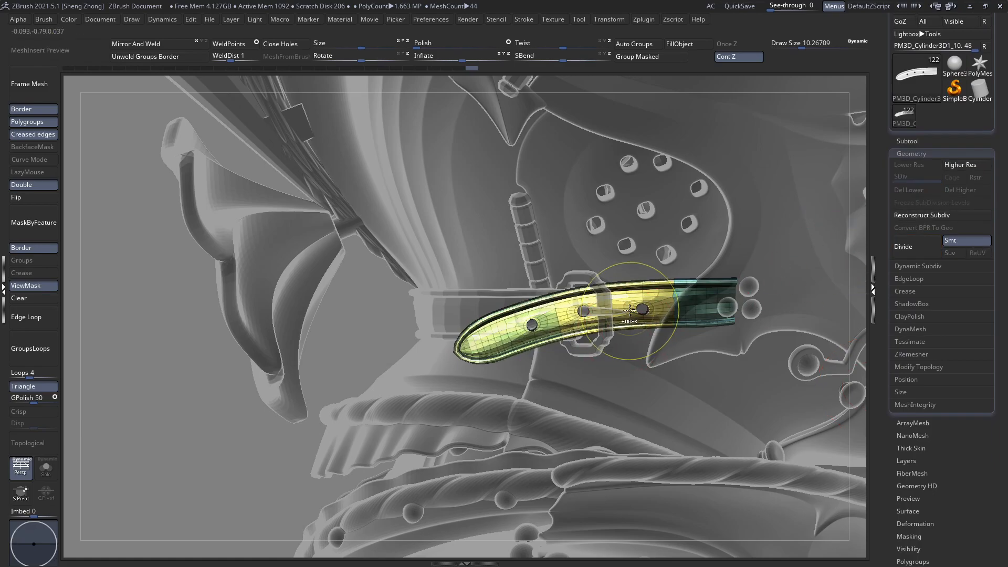
key("ctrl+t")
right_click_drag(599, 331, 511, 349, "alt")
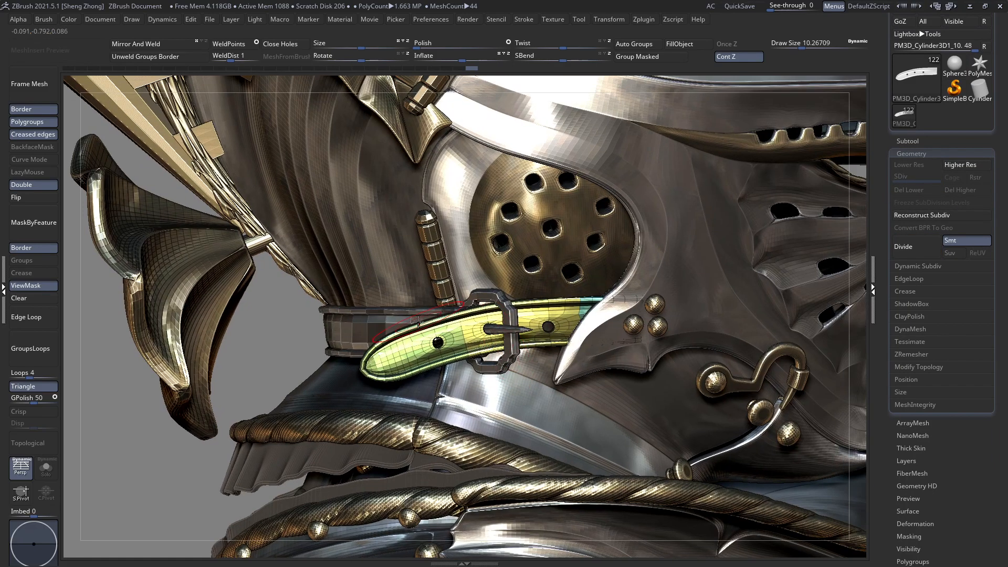
right_click_drag(449, 376, 447, 420, "ctrl")
key("ctrl+t")
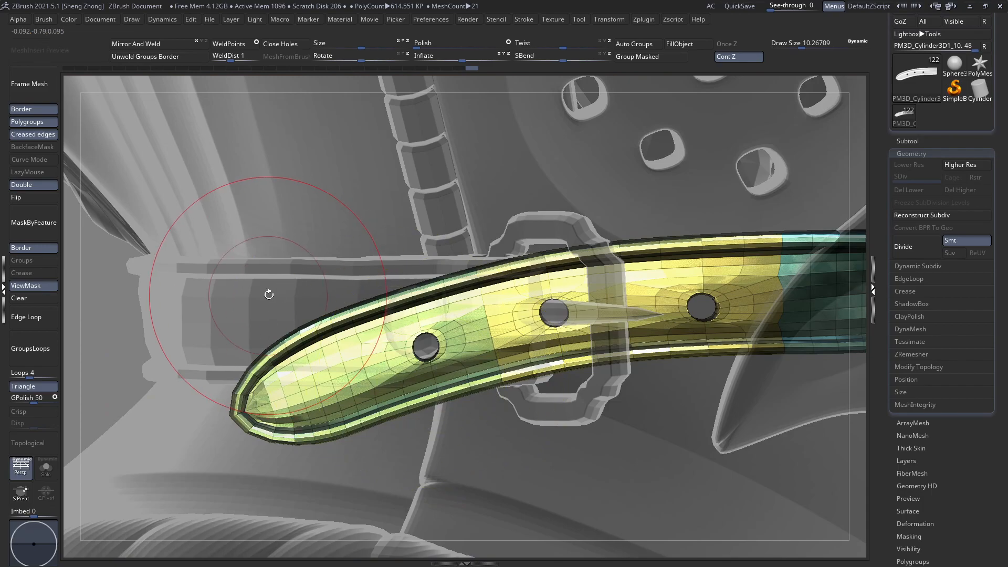
Select the neck band subtool and refine its fit with the Move brush at draw sizes of about 43.4 and 25.7.
left_click(268, 293, "alt")
mouse_move(558, 328)
right_mouse_down("ctrl")
mouse_move(273, 277)
mouse_move(660, 320)
mouse_move(504, 337)
right_mouse_up("ctrl")
right_click_drag(504, 337, 570, 389, "ctrl")
key("space")
left_click_drag(370, 317, 381, 319)
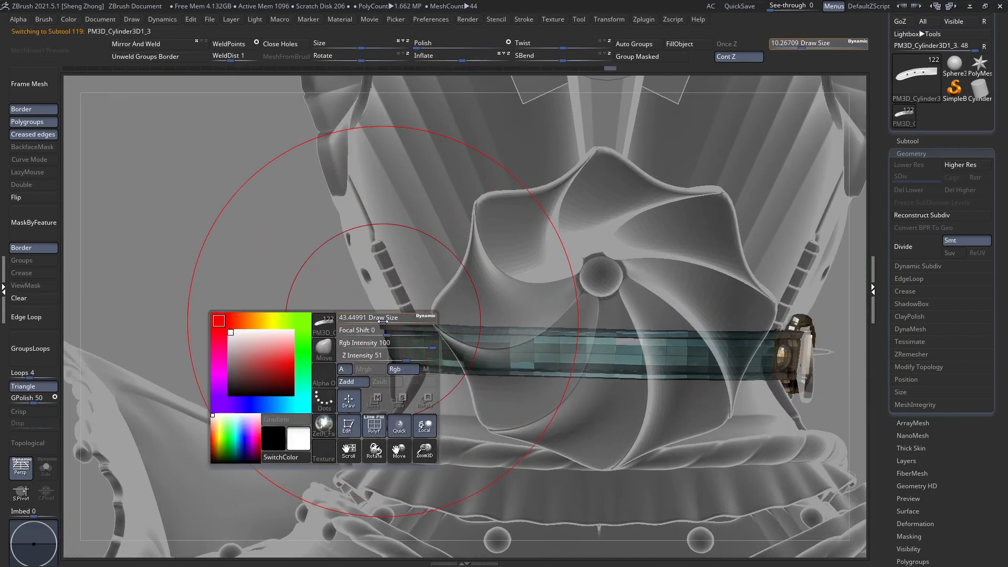
mouse_move(387, 345)
right_mouse_down()
mouse_move(525, 371)
mouse_move(551, 360)
mouse_move(389, 348)
mouse_move(444, 354)
mouse_move(441, 292)
mouse_move(440, 340)
mouse_move(436, 304)
mouse_move(447, 301)
mouse_move(479, 365)
right_mouse_up()
right_click(444, 293)
key("ctrl+t")
right_click(481, 366)
left_click_drag(539, 295, 535, 295)
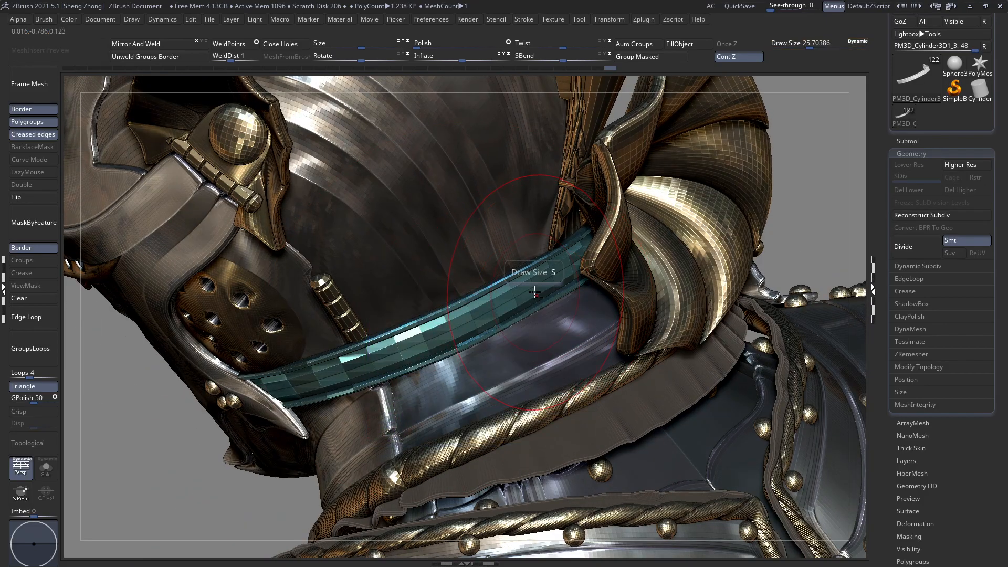
Adjust the neck band around the back of the helmet with the Move brush at a draw size of about 31.9.
right_click_drag(539, 290, 532, 261)
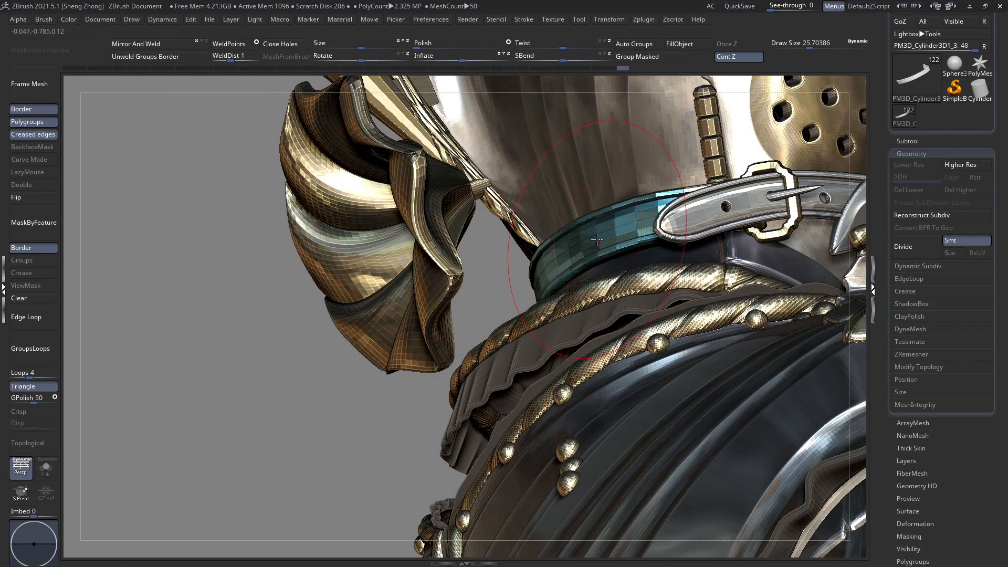
mouse_move(603, 226)
right_mouse_down()
mouse_move(556, 252)
mouse_move(546, 315)
right_mouse_up()
key("space")
left_click_drag(507, 266, 524, 265)
right_click_drag(540, 272, 501, 338)
right_click_drag(556, 268, 466, 322)
key("ctrl+t")
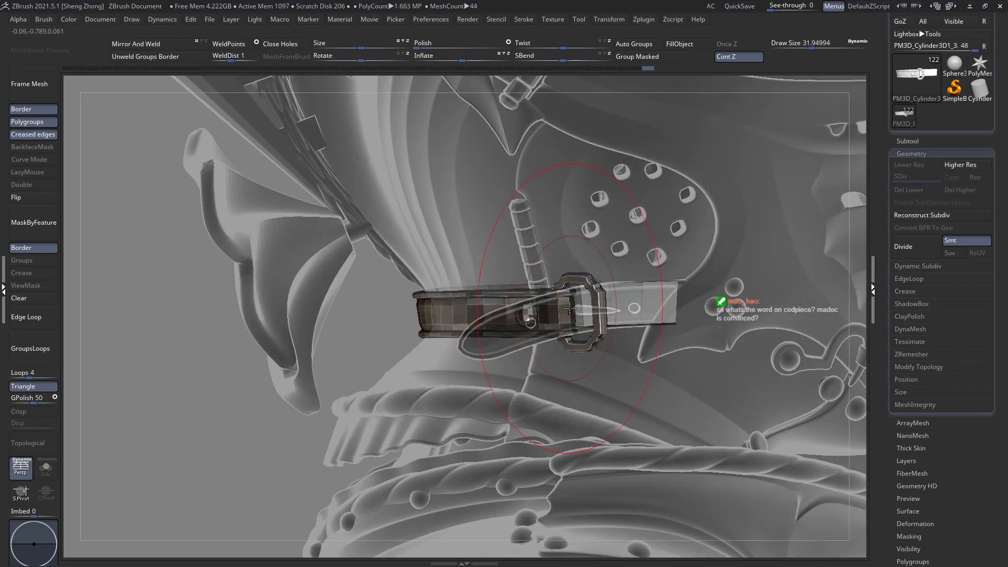
Select the holed strap and refine its fit through the buckle with the Move brush at a draw size of about 18.2.
left_click(583, 311, "alt")
key("ctrl+t")
right_click_drag(582, 311, 591, 352)
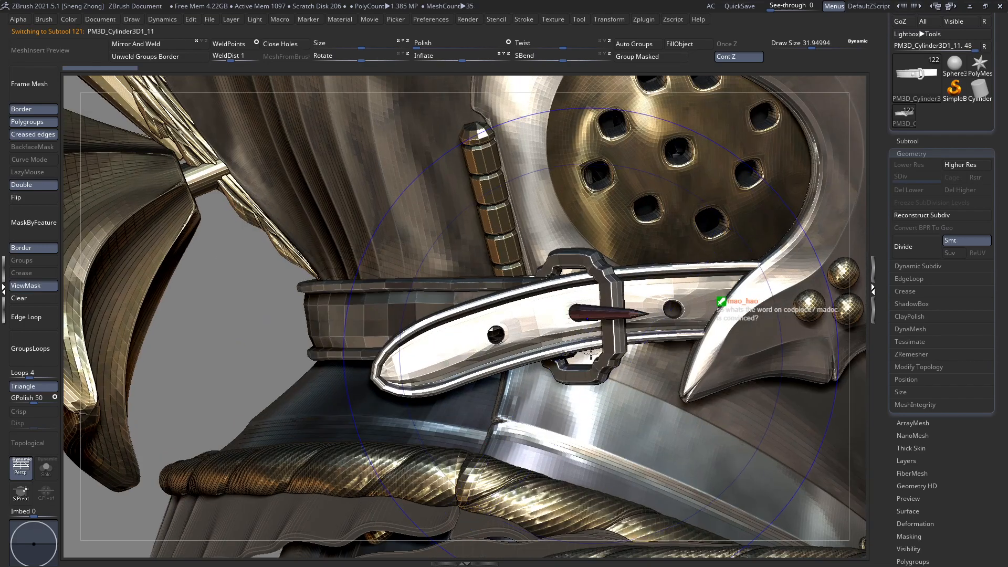
key("space")
left_click_drag(507, 295, 491, 297)
mouse_move(548, 314)
right_mouse_down("ctrl")
mouse_move(486, 314)
mouse_move(506, 356)
right_mouse_up("ctrl")
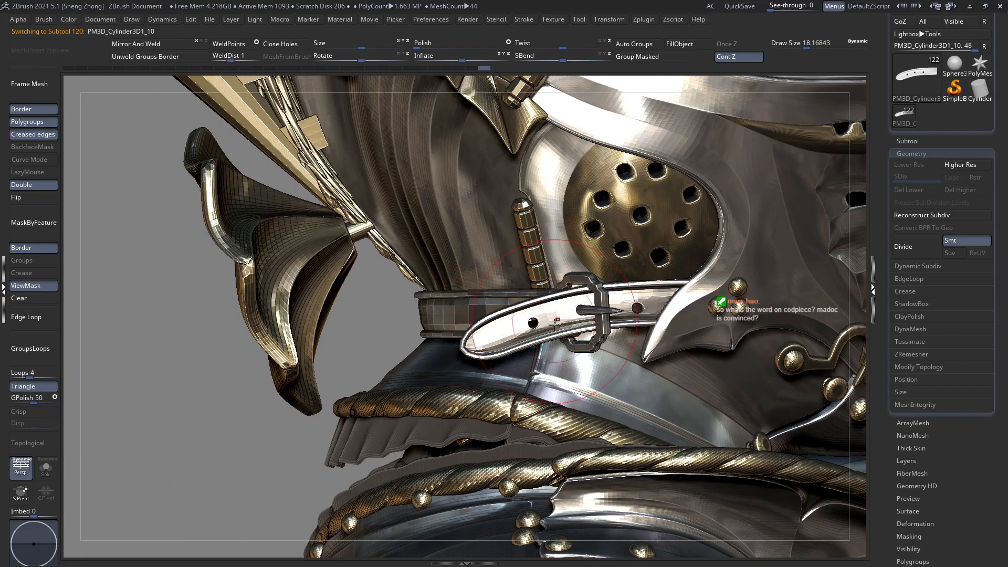
right_click_drag(635, 335, 735, 351, "ctrl")
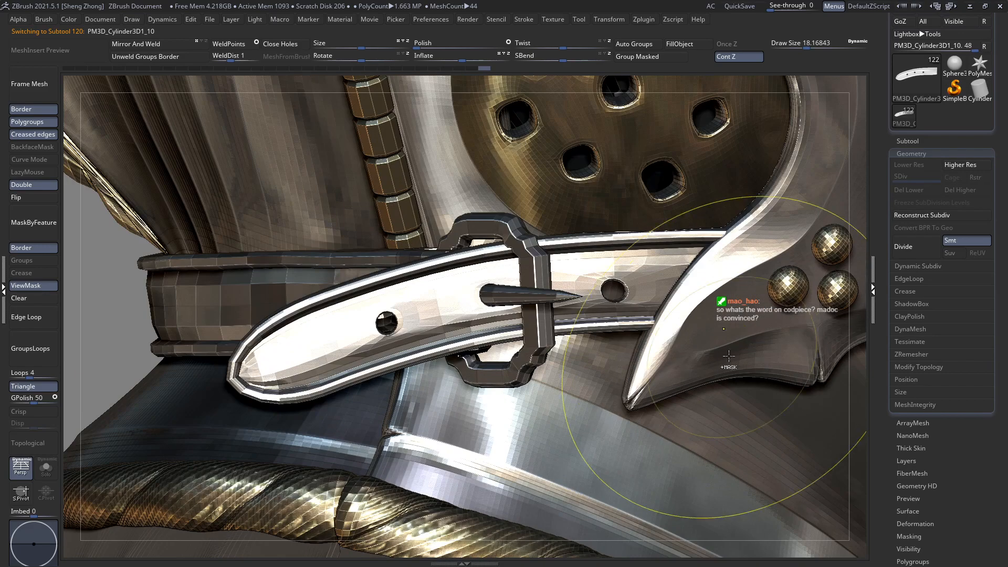
Try hiding the polygon loop beside the strap hole nearest the cheek plate, using a draw size of about 3.79.
key("shift+t")
right_click_drag(650, 290, 590, 281, "ctrl")
key("s")
left_click_drag(590, 282, 579, 281)
key("shift+f")
right_click_drag(583, 300, 620, 315, "ctrl")
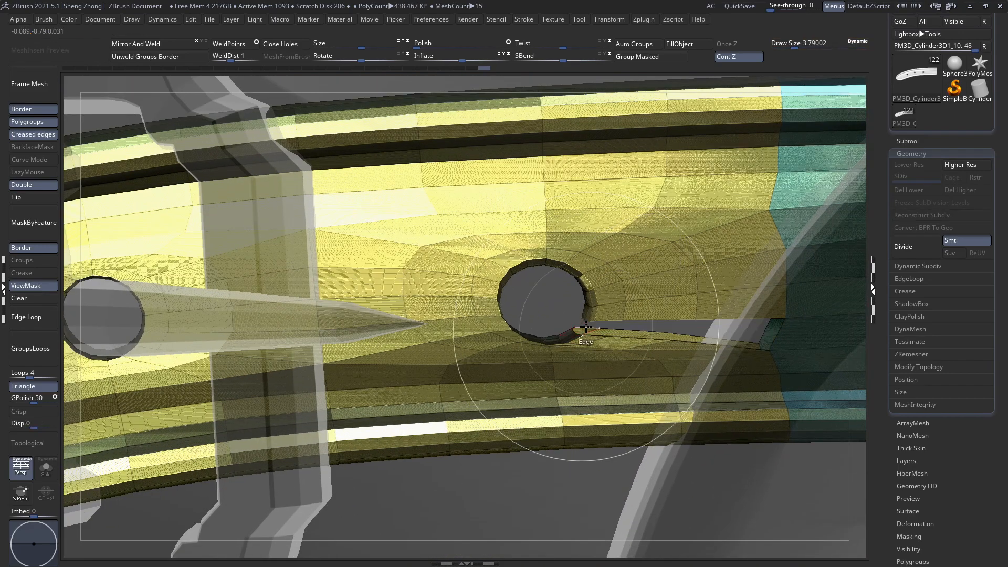
key("space")
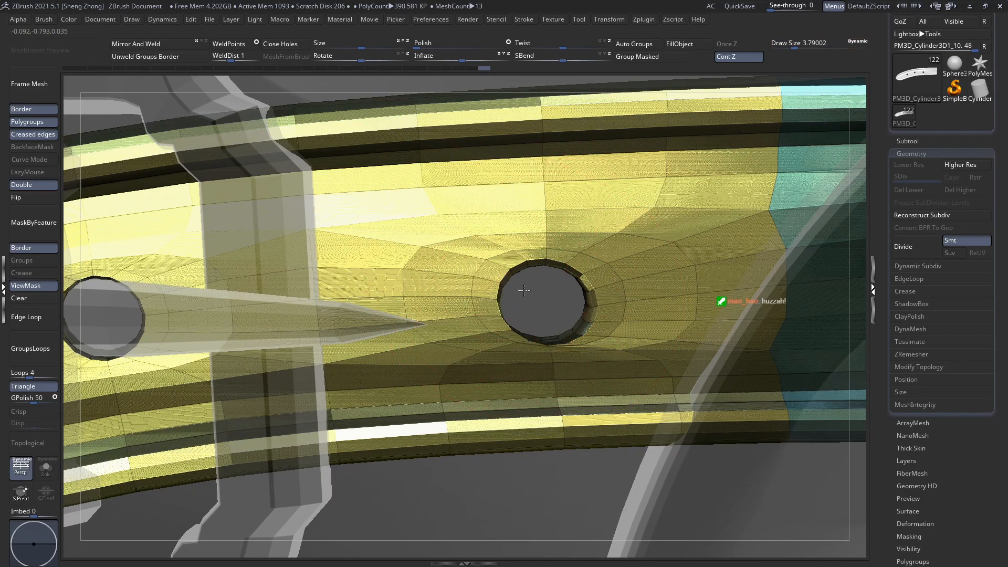
Mask the holed strap except around the hole nearest the cheek plate, nudge that area with Transpose and return to Draw mode.
key("space")
key("b")
key("m")
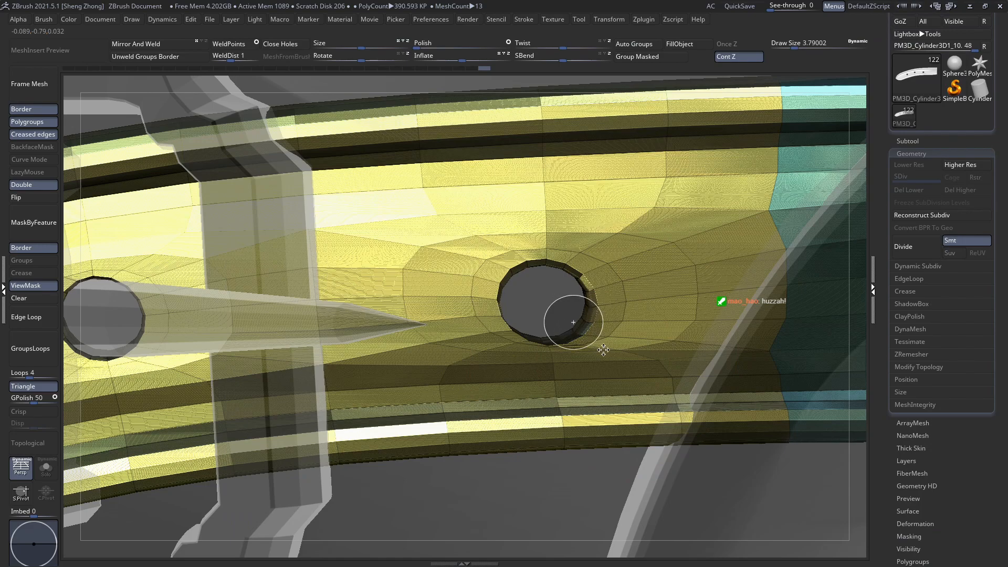
mouse_move(603, 350)
left_mouse_down("ctrl")
mouse_move(550, 315)
mouse_move(606, 349)
left_mouse_up("ctrl")
left_click(577, 482, "ctrl")
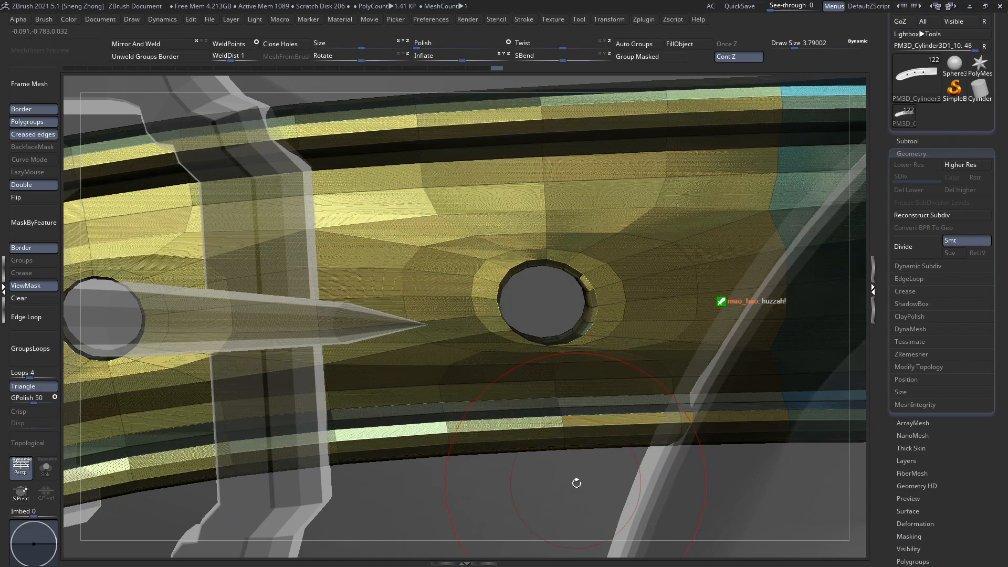
left_click(576, 482, "ctrl")
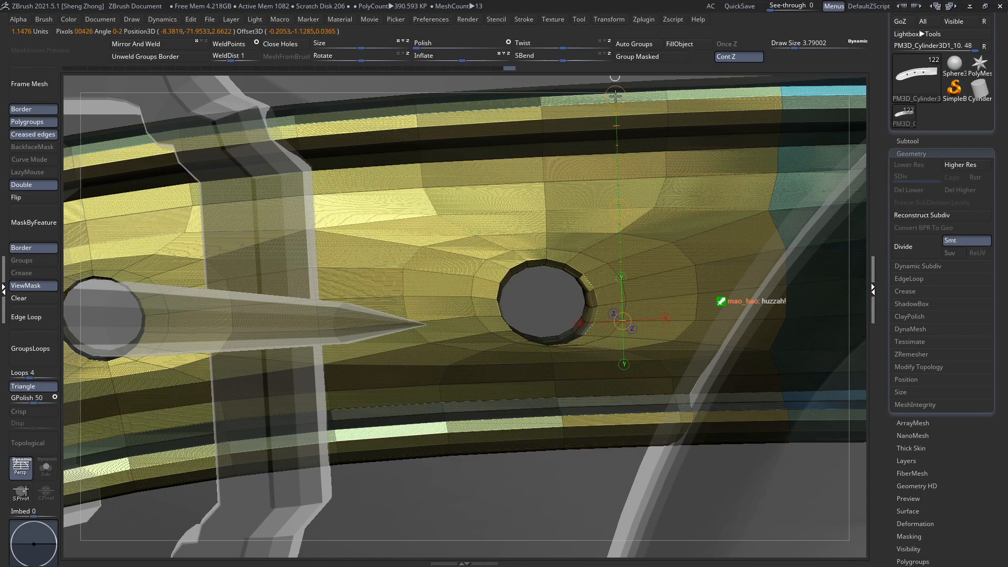
left_click_drag(625, 225, 625, 197)
key("q")
right_click_drag(571, 279, 270, 292, "ctrl")
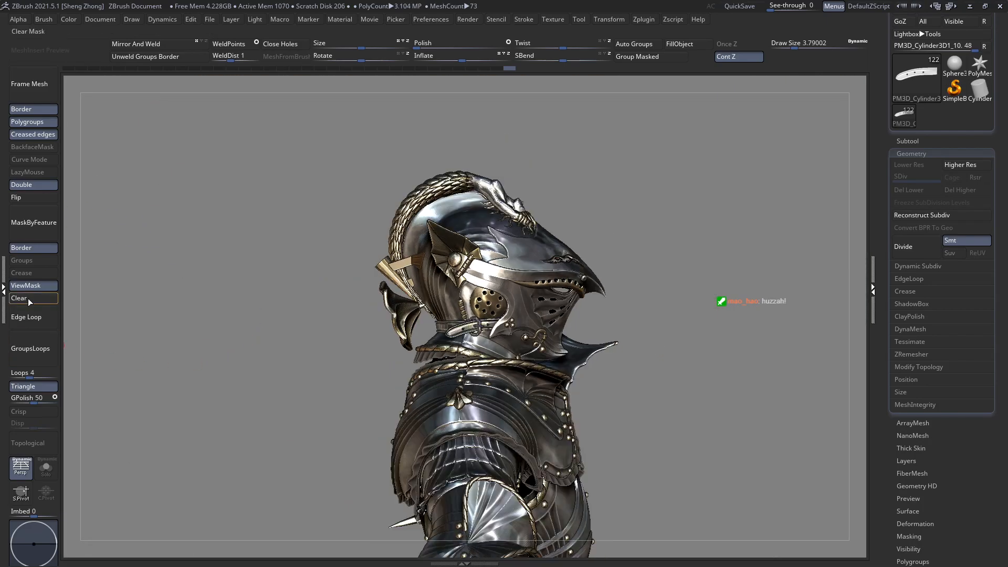
Select the neck band subtool and set the Move brush to topological masking with a draw size of about 6.32.
right_click_drag(377, 366, 430, 215, "alt")
key("shift+t")
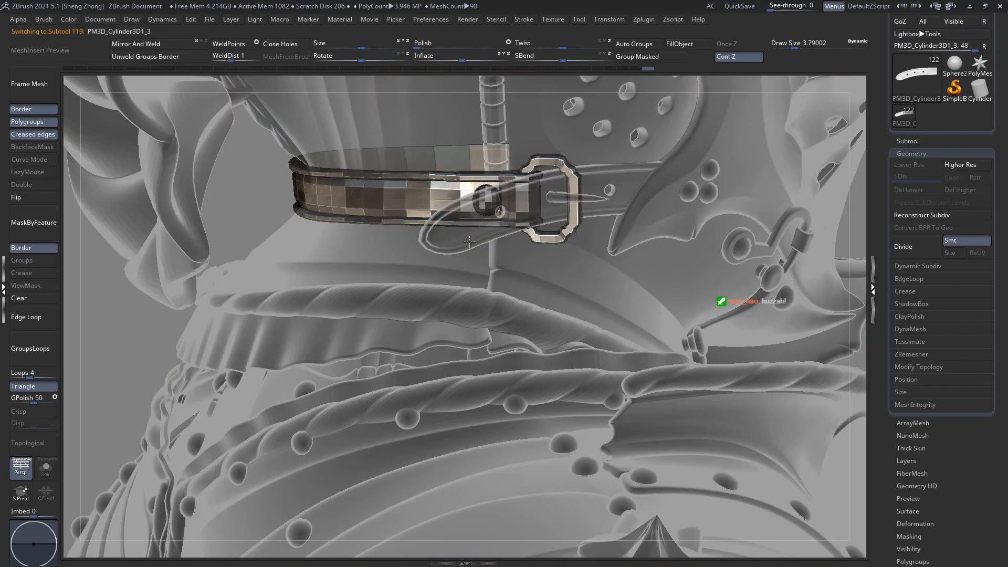
right_click_drag(486, 248, 366, 195, "alt")
key("shift+f")
mouse_move(343, 136)
right_mouse_down("alt")
mouse_move(430, 200)
mouse_move(438, 224)
right_mouse_up("alt")
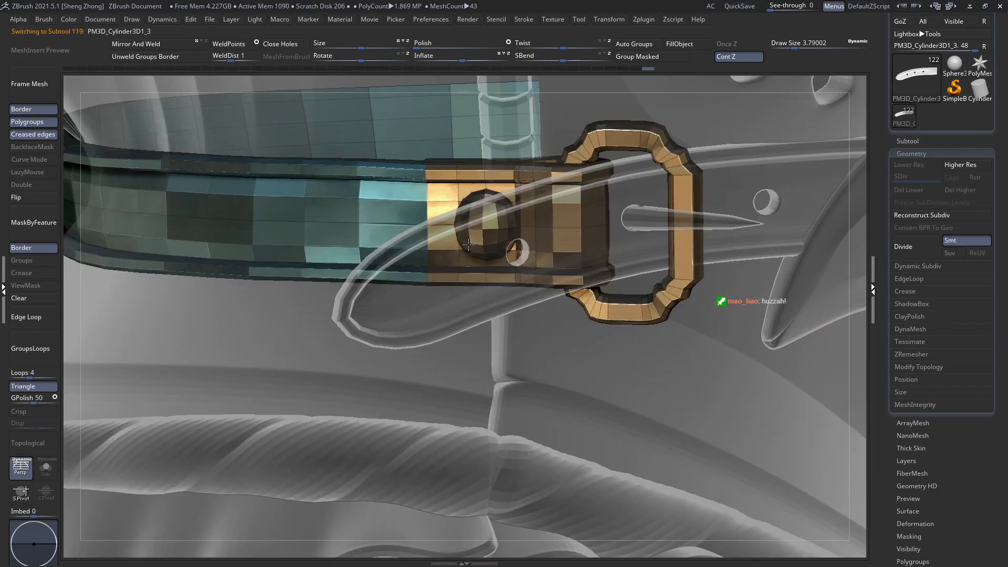
key("space")
left_click(439, 223)
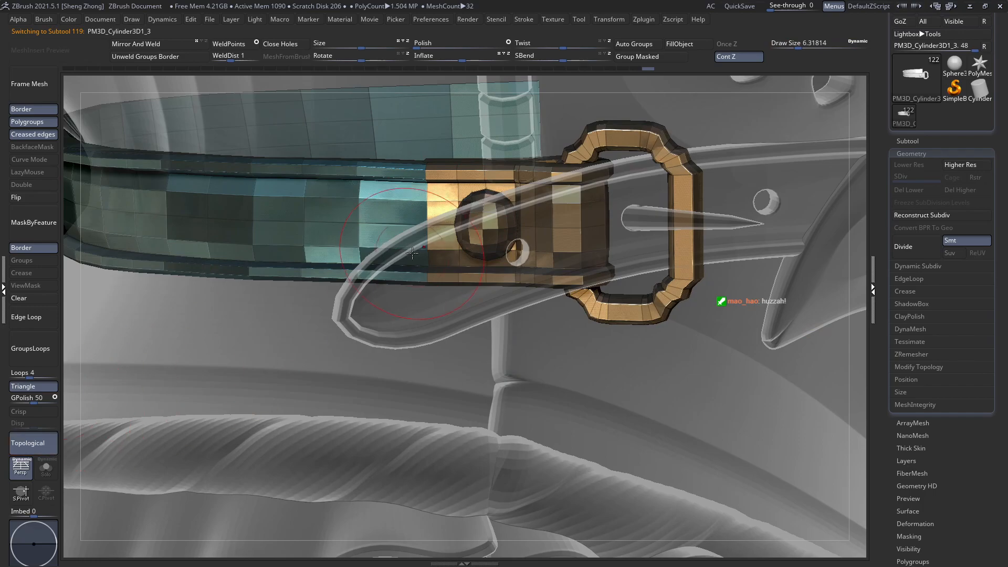
right_click_drag(411, 255, 457, 225)
key("space")
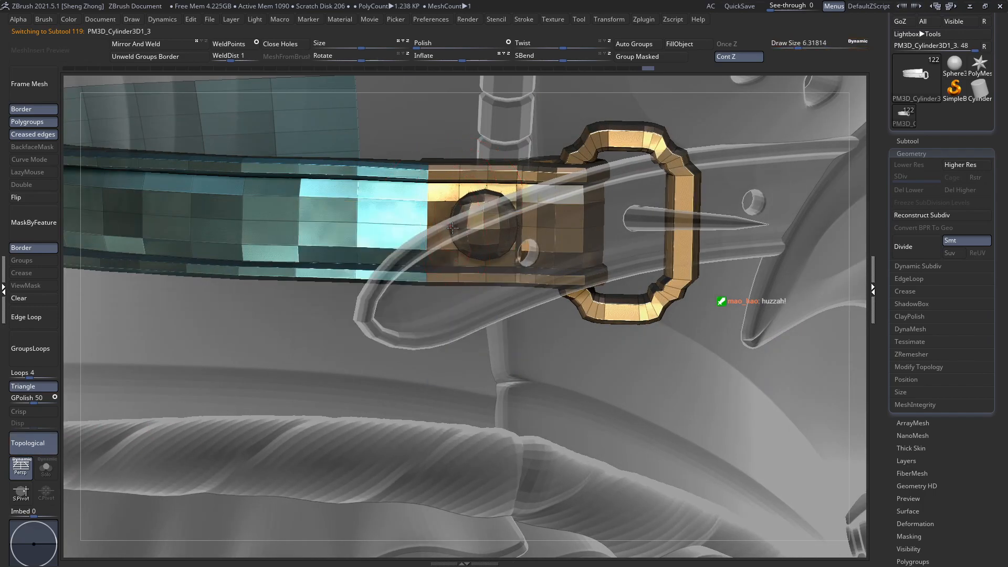
Divide the neck band's geometry once with smoothing and merge it into a single polygroup.
right_click_drag(463, 246, 395, 229, "ctrl")
right_click_drag(395, 229, 482, 220, "ctrl")
left_click(402, 234, "ctrl+shift")
left_click(480, 223, "ctrl+shift")
right_click_drag(394, 251, 603, 238)
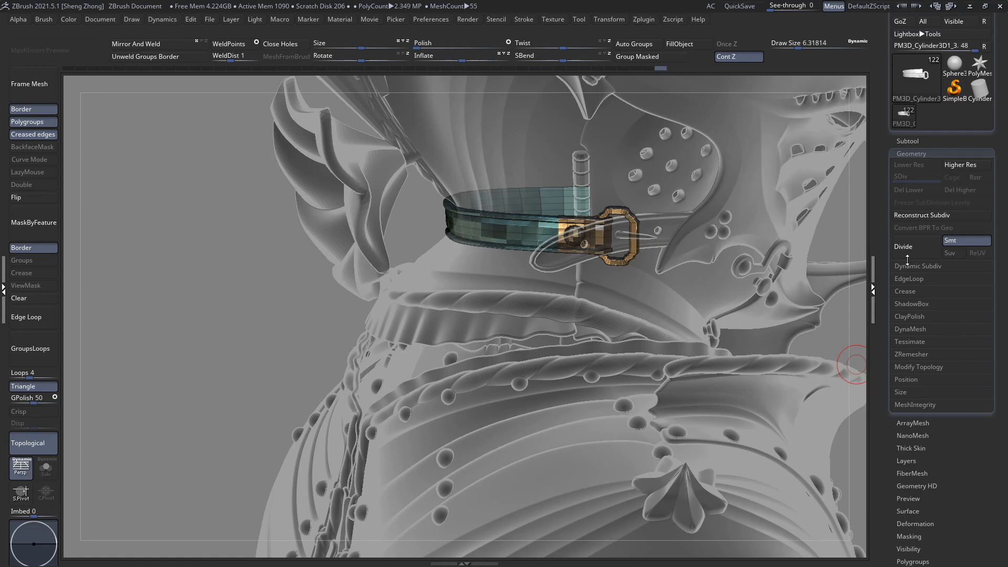
left_click(904, 246)
key("ctrl+w")
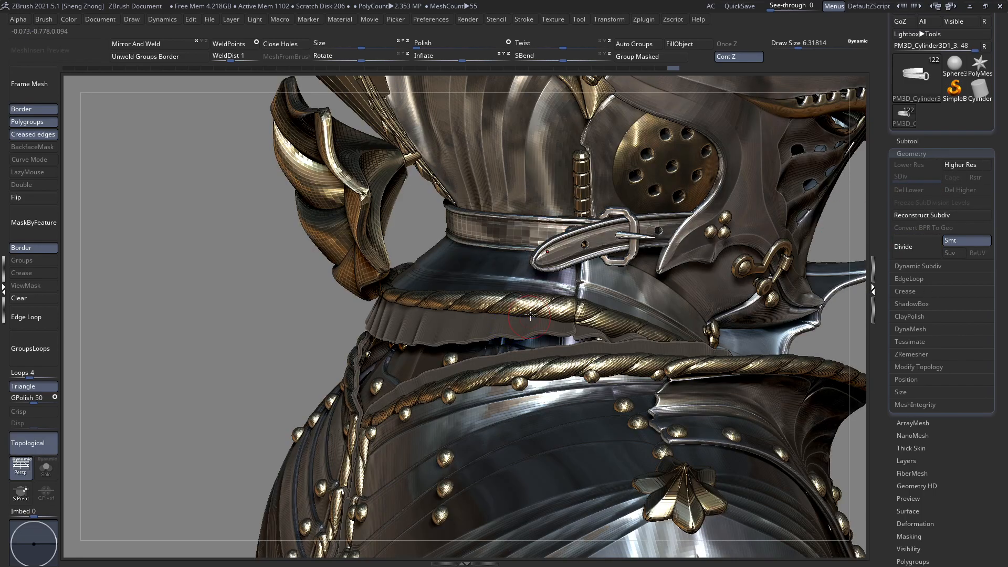
Select the holed strap subtool and change the active material to SketchToyPlastic.
key("shift+f")
key("shift+f")
mouse_move(538, 280)
right_mouse_down()
mouse_move(499, 278)
mouse_move(446, 318)
right_mouse_up()
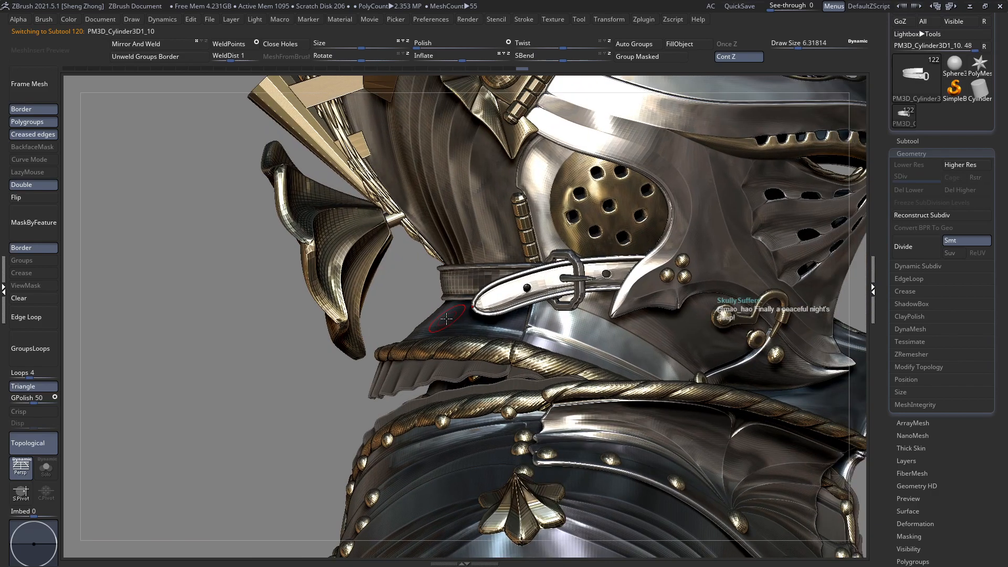
right_click_drag(581, 369, 365, 337)
right_click(366, 337)
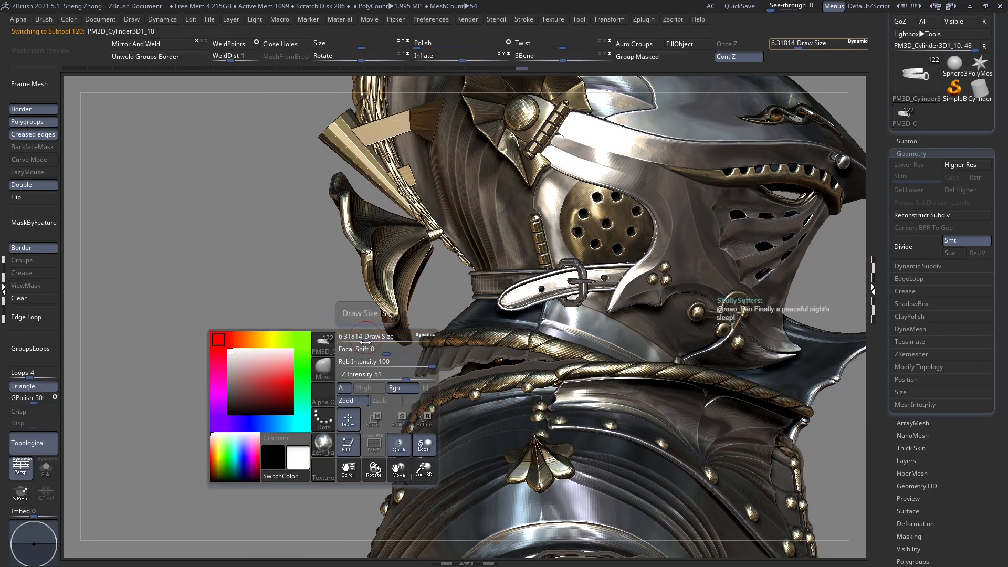
left_click(322, 371)
left_click(293, 220)
right_click(294, 220)
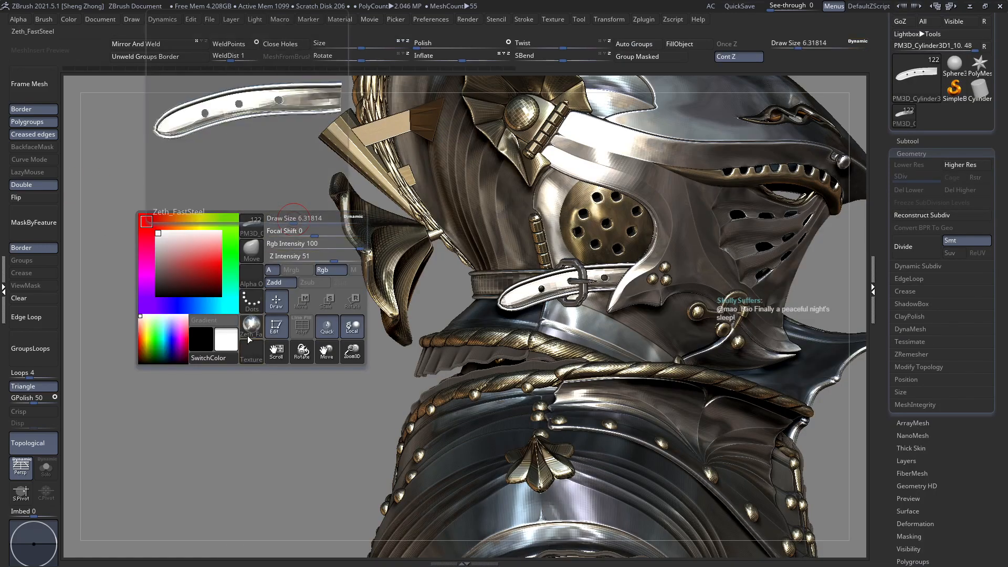
left_click(343, 342)
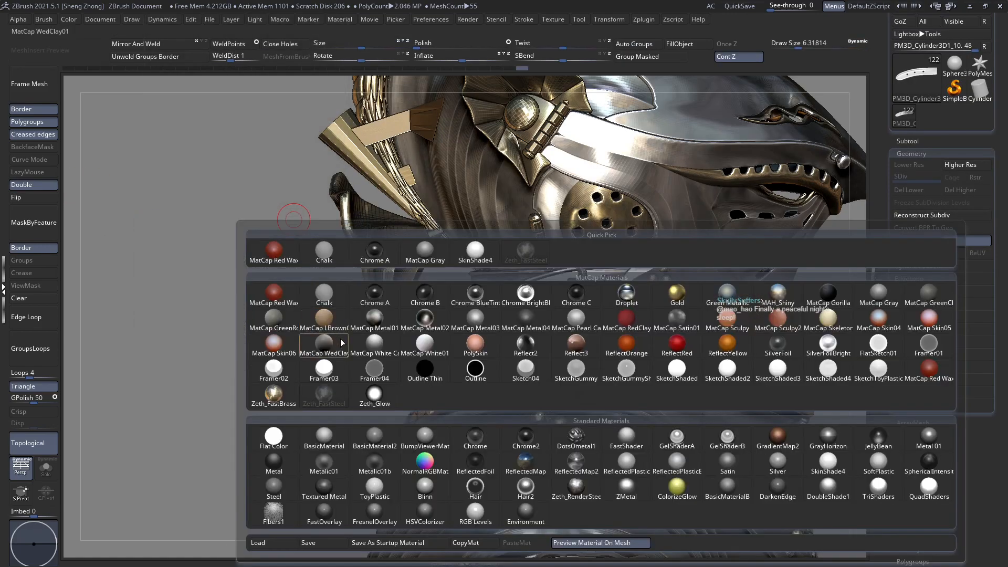
left_click(876, 370)
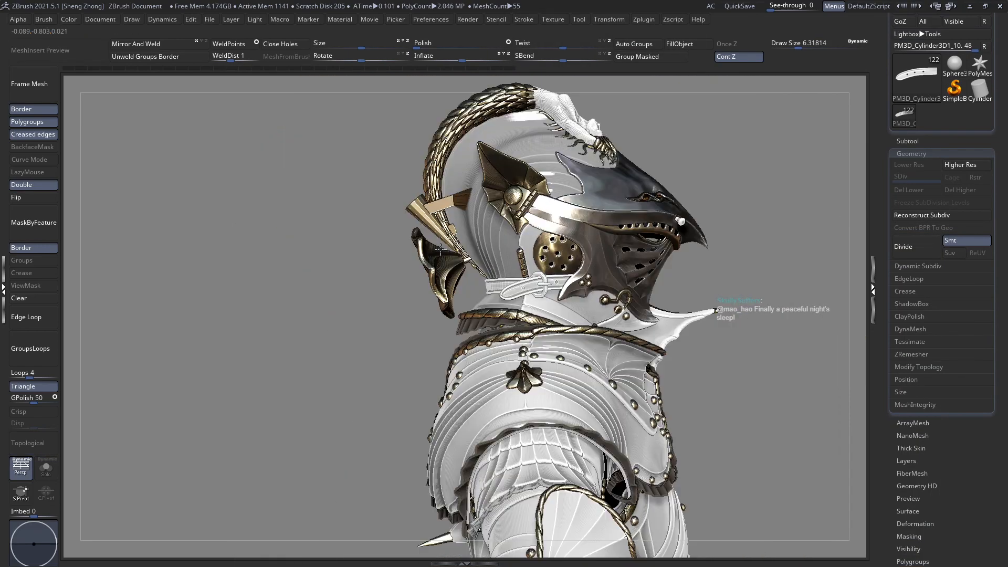
Examine the buckled strap under the new material from far and near, with and without its wireframe.
right_click_drag(441, 250, 322, 252, "ctrl")
right_click(320, 251)
mouse_move(279, 359)
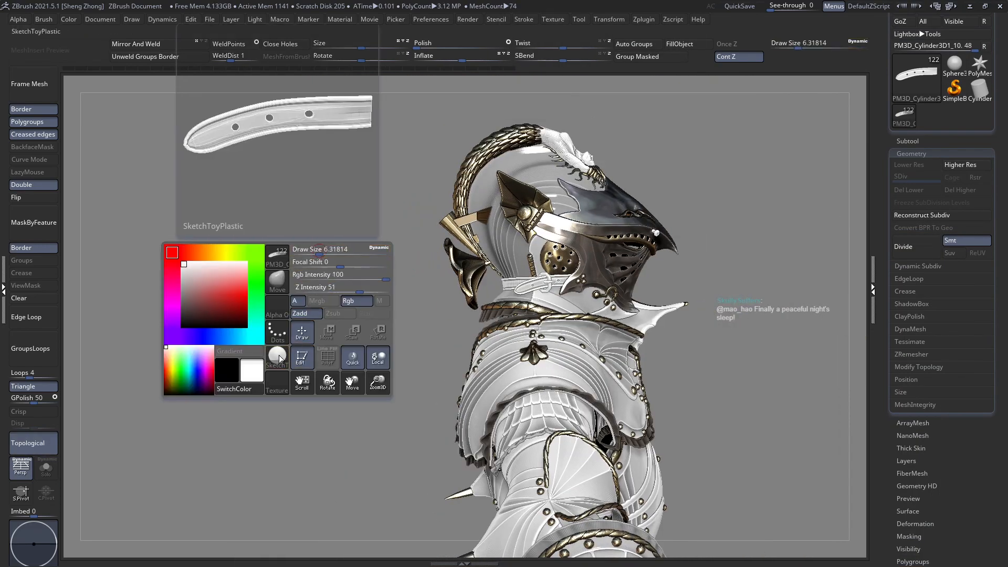
right_click_drag(527, 284, 630, 336, "ctrl")
right_click_drag(566, 261, 762, 396, "ctrl")
key("shift+f")
key("shift+f")
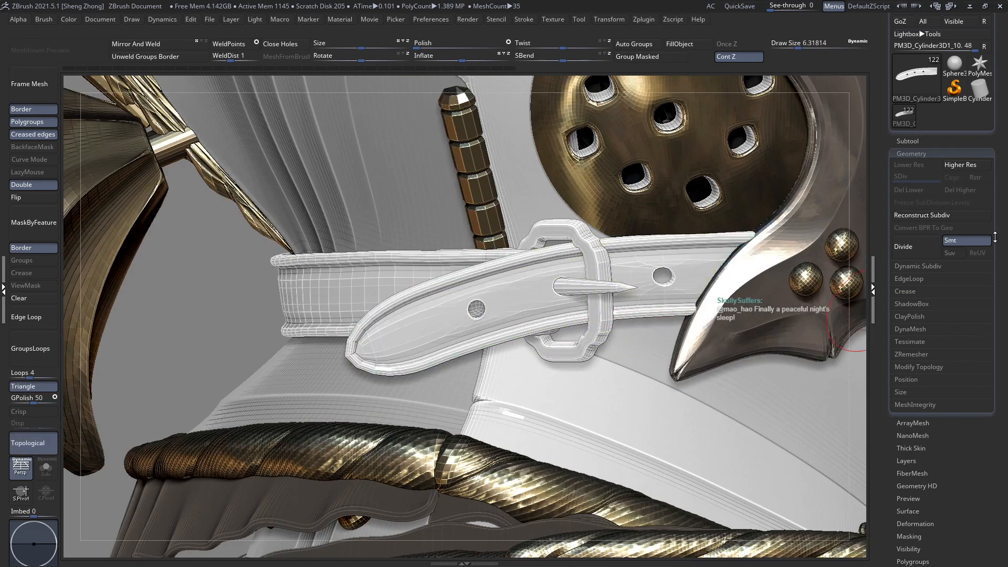
right_click_drag(630, 373, 622, 339, "ctrl")
key("shift+t")
key("shift+f")
Set the active colour to dark brown, enable the Mrgb channel and fill the holed strap with colour and material.
left_click(669, 62)
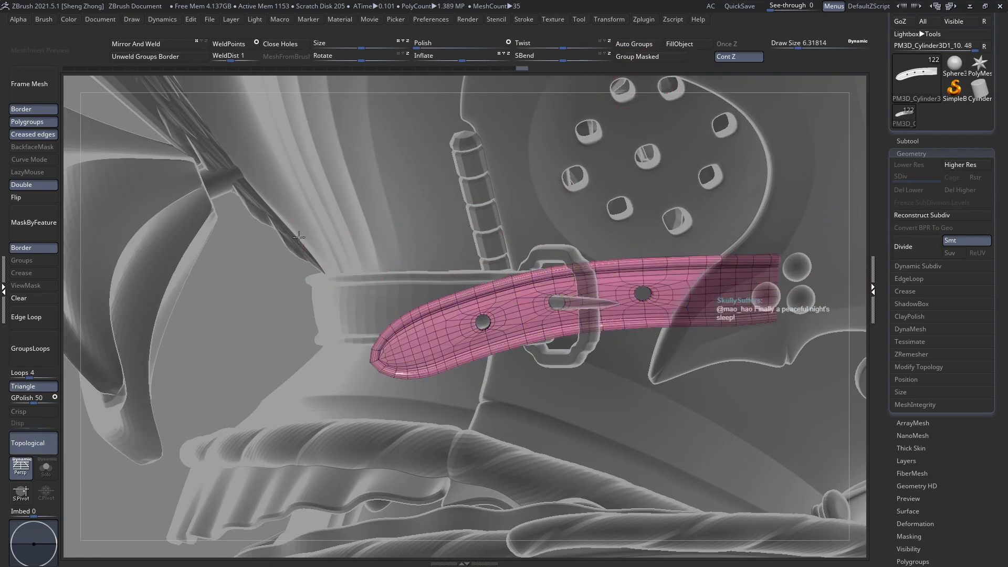
key("space")
left_click(258, 345)
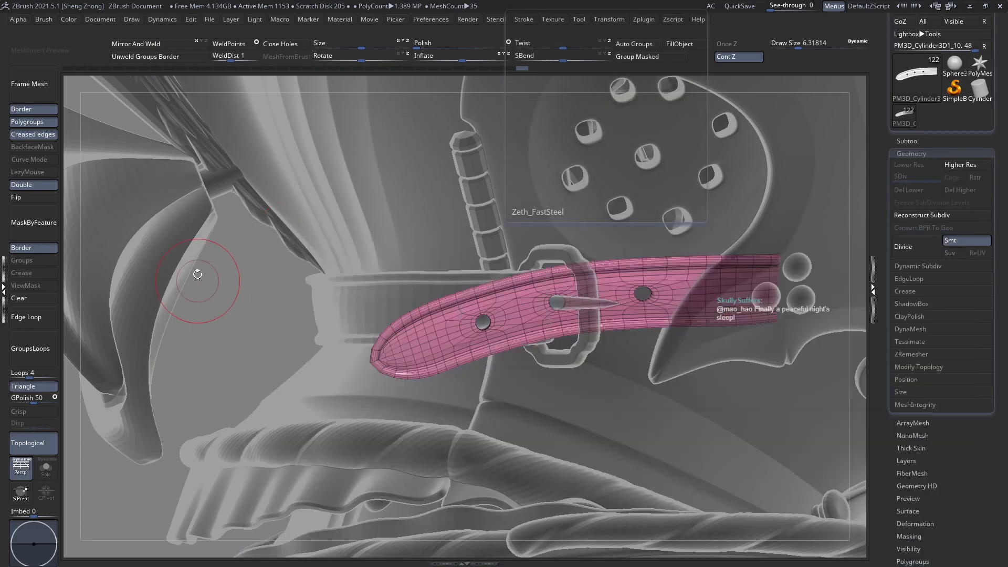
key("shift+t")
right_click_drag(448, 231, 340, 303, "ctrl")
key("shift+f")
right_click_drag(514, 319, 489, 296)
key("v")
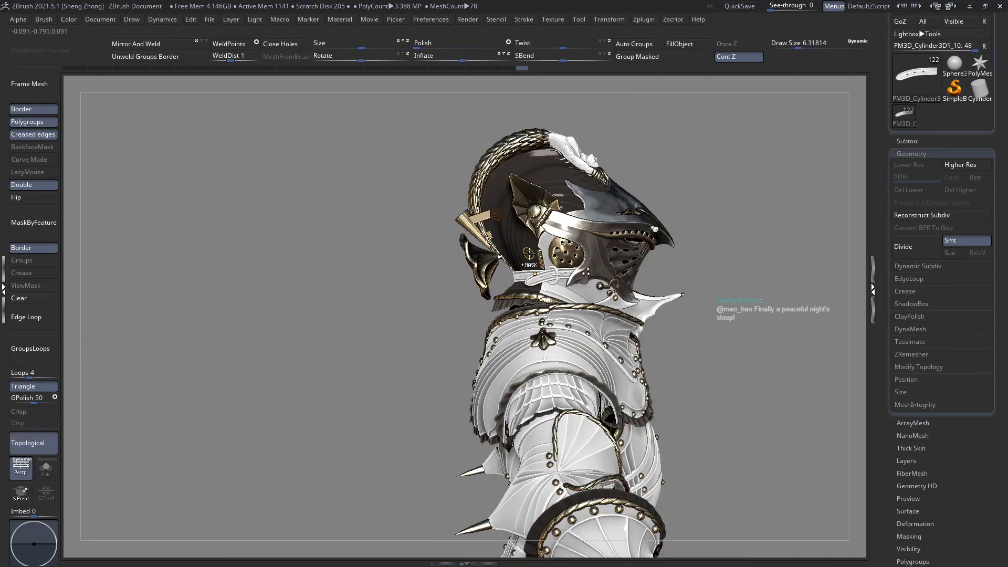
right_click_drag(526, 253, 342, 266, "ctrl")
key("space")
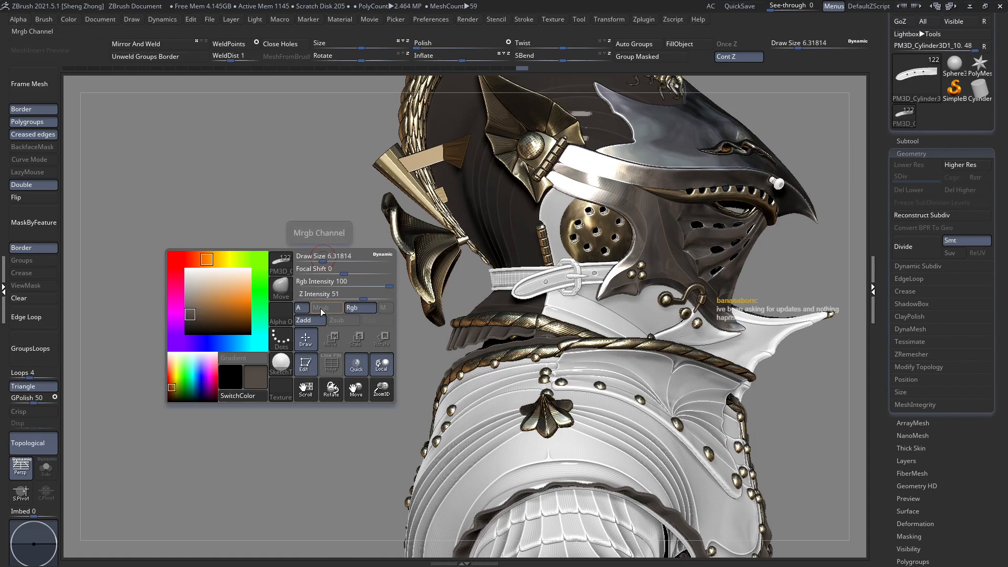
key("space")
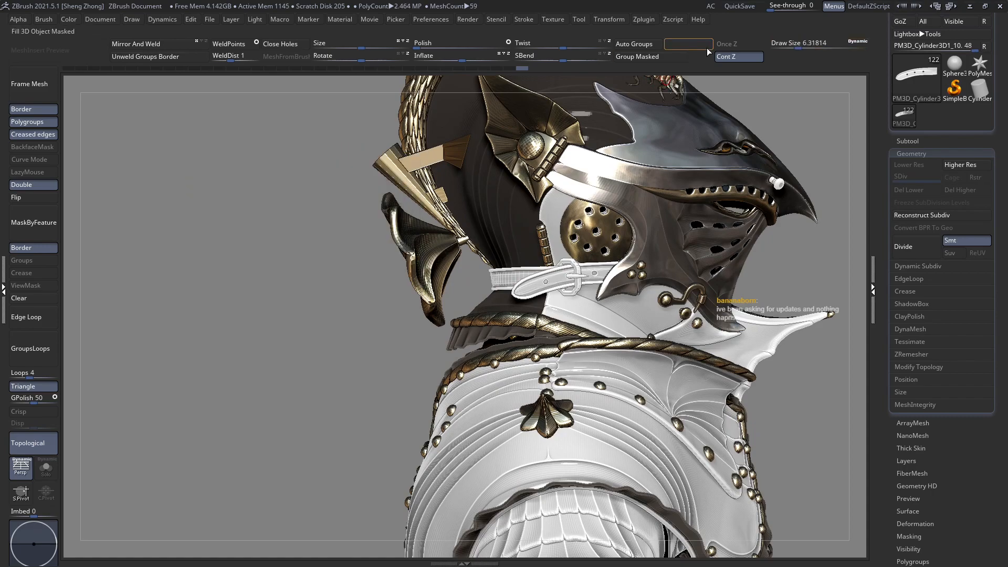
left_click(708, 49)
Select the neck band subtool and divide it once with smoothing to reach subdivision level 2.
right_click_drag(509, 294, 518, 266, "ctrl")
key("shift+t")
left_click(471, 262)
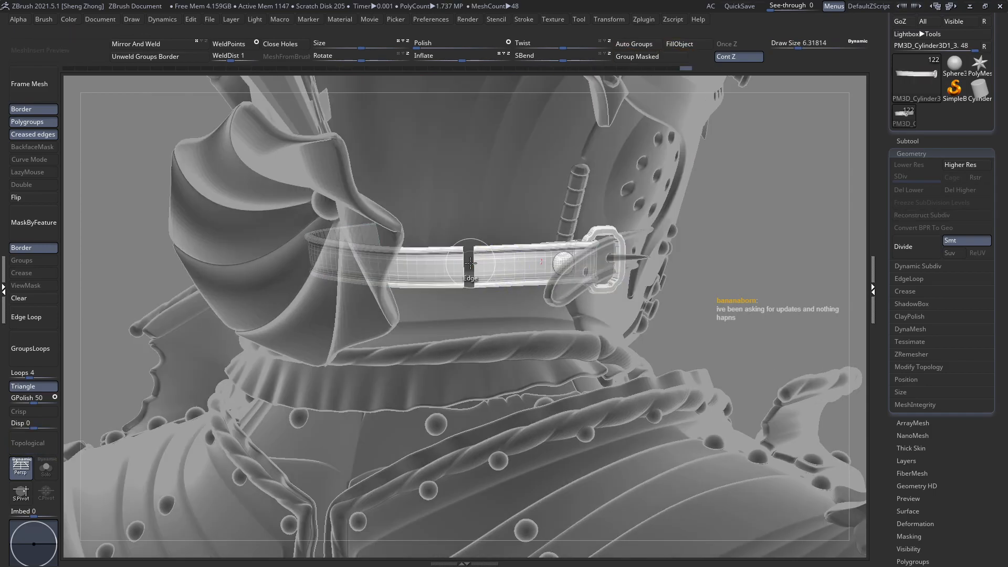
key("ctrl+z")
key("shift+t")
right_click_drag(487, 250, 472, 254)
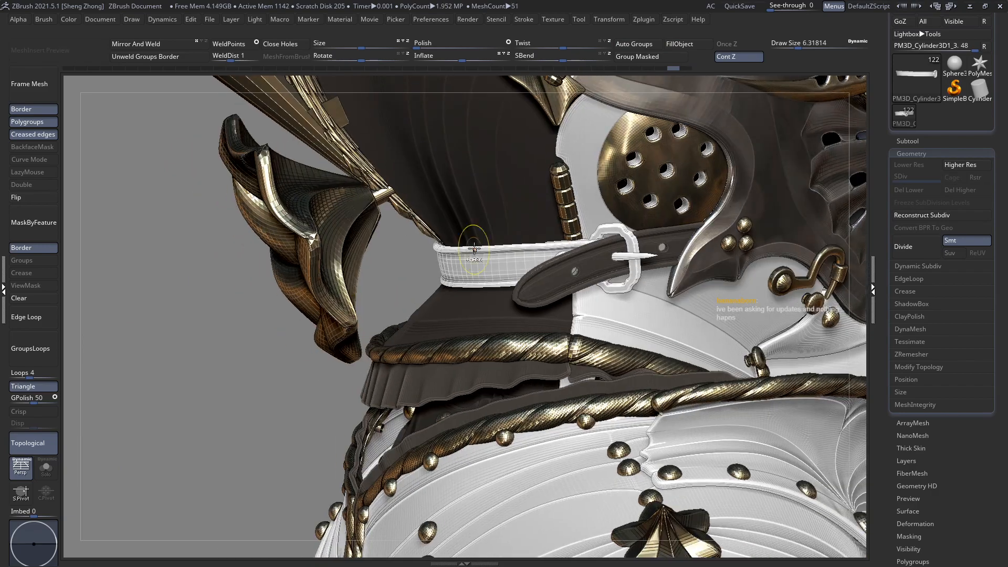
key("shift+t")
right_click(390, 276)
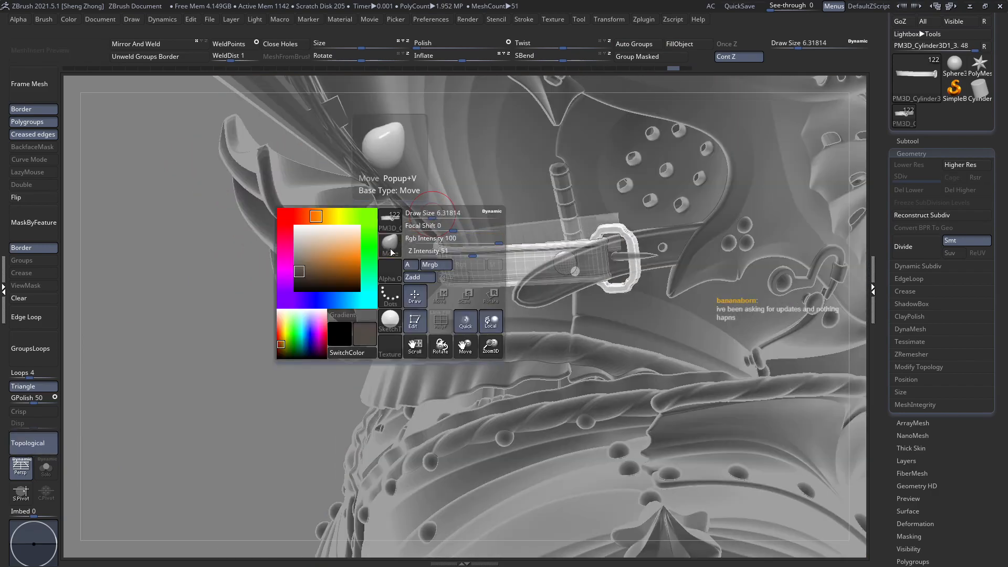
left_click(897, 240)
right_click_drag(499, 278, 513, 281)
key("shift+t")
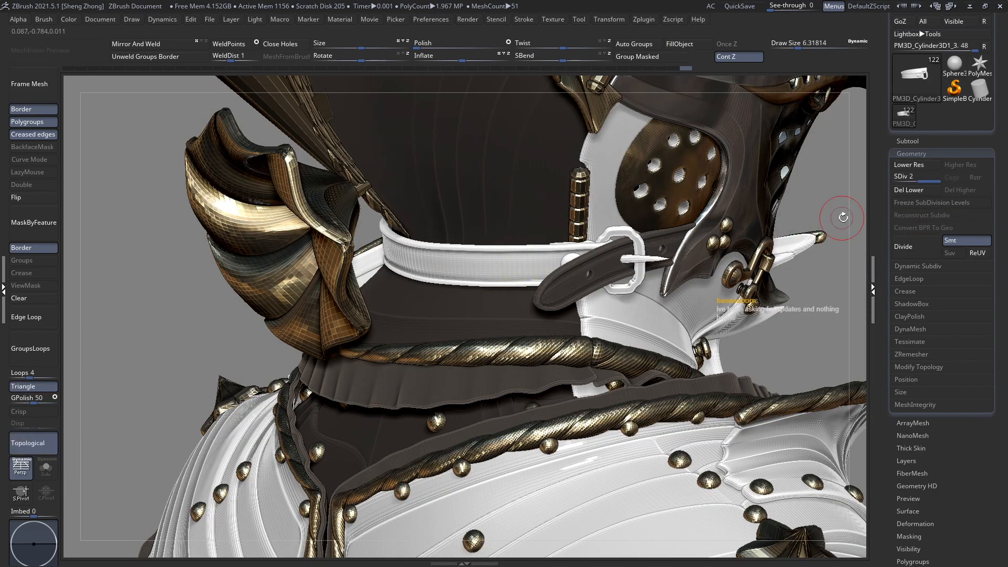
Delete the neck band's lower subdivision levels and view the band from the back of the helmet.
right_click_drag(613, 267, 596, 261)
left_click(900, 189)
right_click_drag(513, 265, 526, 202)
key("shift+t")
right_click_drag(269, 232, 552, 291, "alt")
Fill the neck band with the dark brown colour and the SketchToyPlastic material.
key("space")
left_click(316, 243)
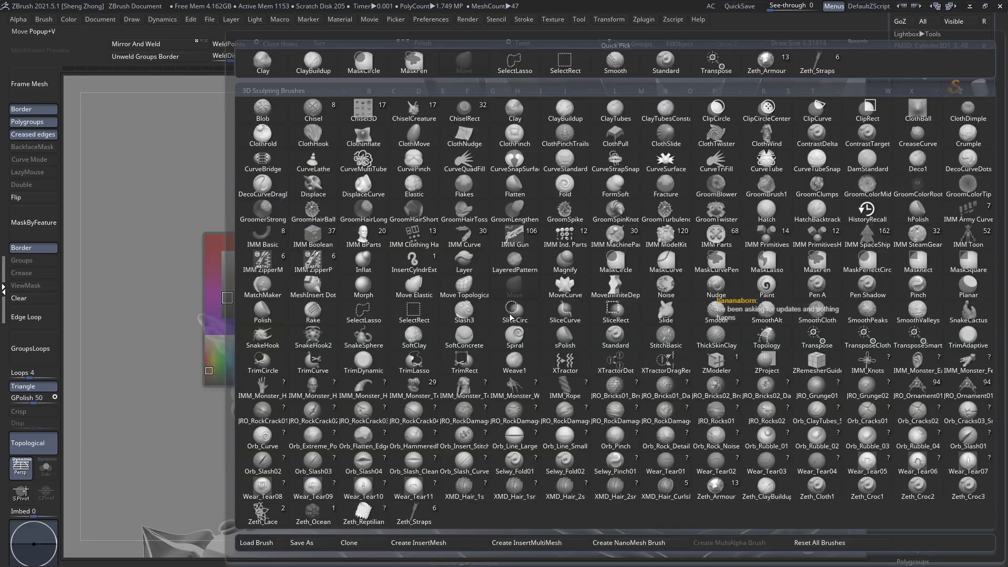
key("s")
left_click(663, 340)
left_click(623, 326, "ctrl+shift")
key("space")
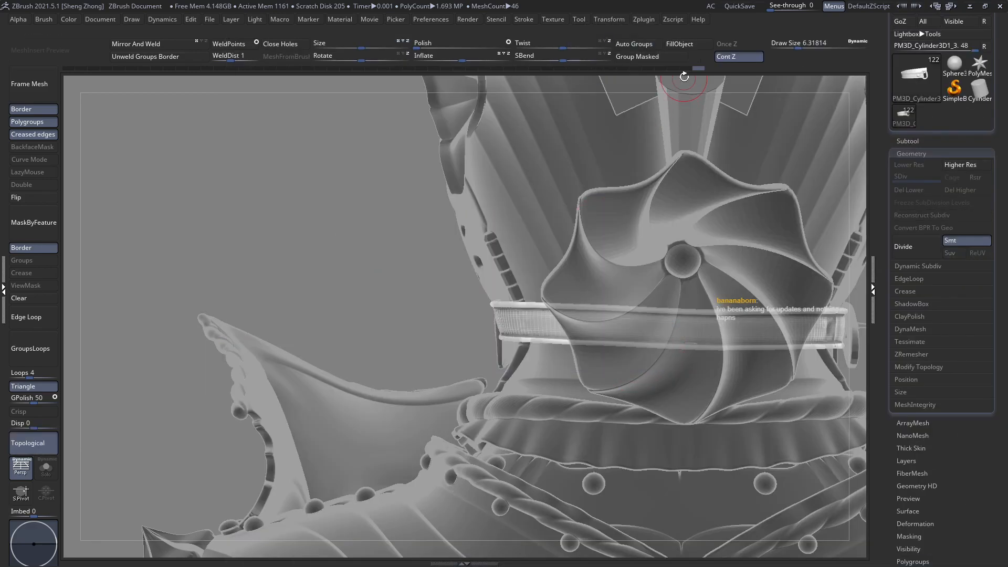
left_click(685, 49)
Select the buckle and stud subtool and fill it with the Zeth_FastBrass material.
left_click(317, 162, "ctrl+shift")
right_click_drag(317, 162, 534, 250, "ctrl")
left_click(508, 328, "ctrl+shift")
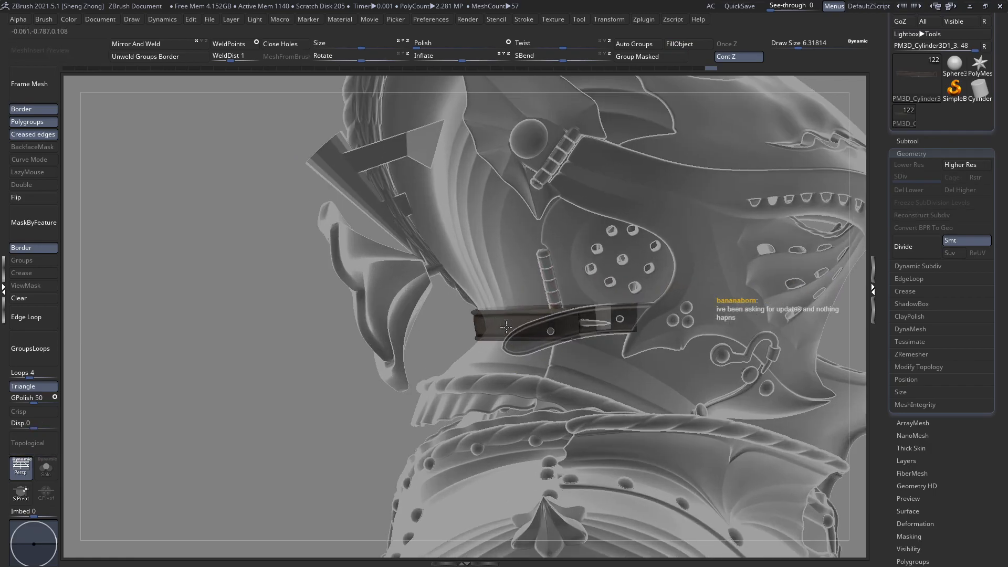
left_click(508, 328, "ctrl+shift")
key("space")
left_click(405, 423)
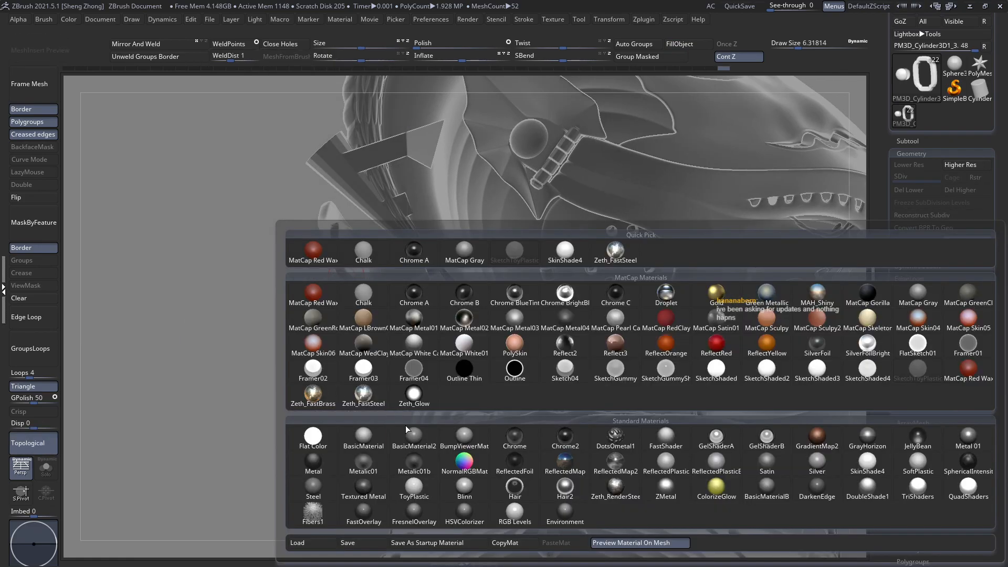
left_click(324, 396)
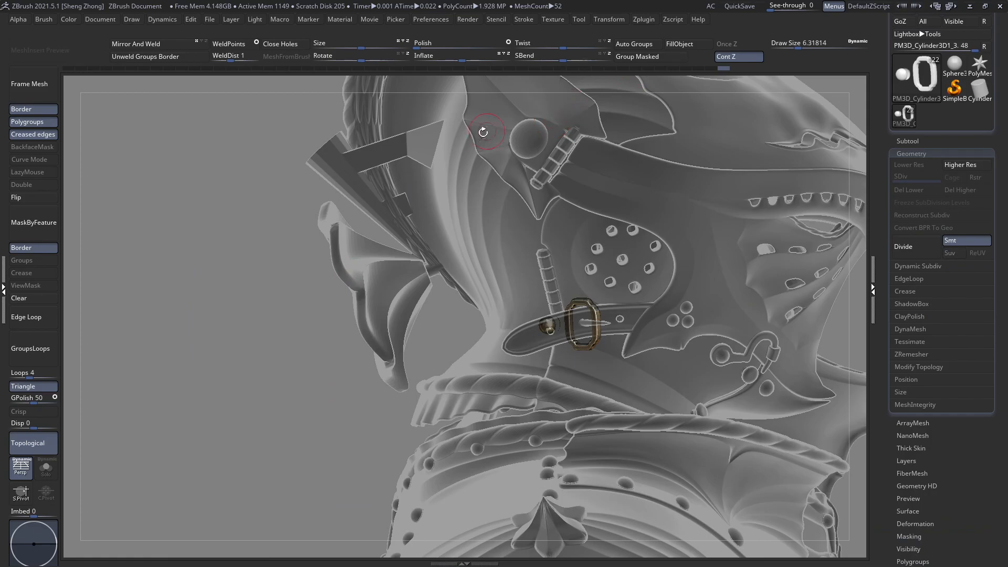
left_click(584, 162, "ctrl+shift")
right_click_drag(583, 162, 604, 345, "ctrl")
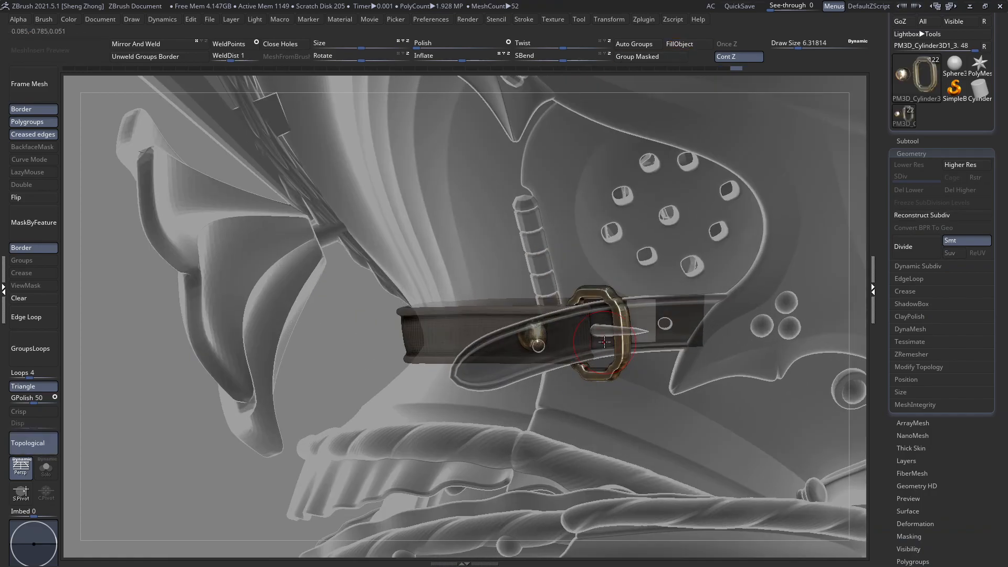
Select the buckle's prong subtool, remesh it with ZRemesher and divide it with smoothing.
left_click(469, 341, "alt")
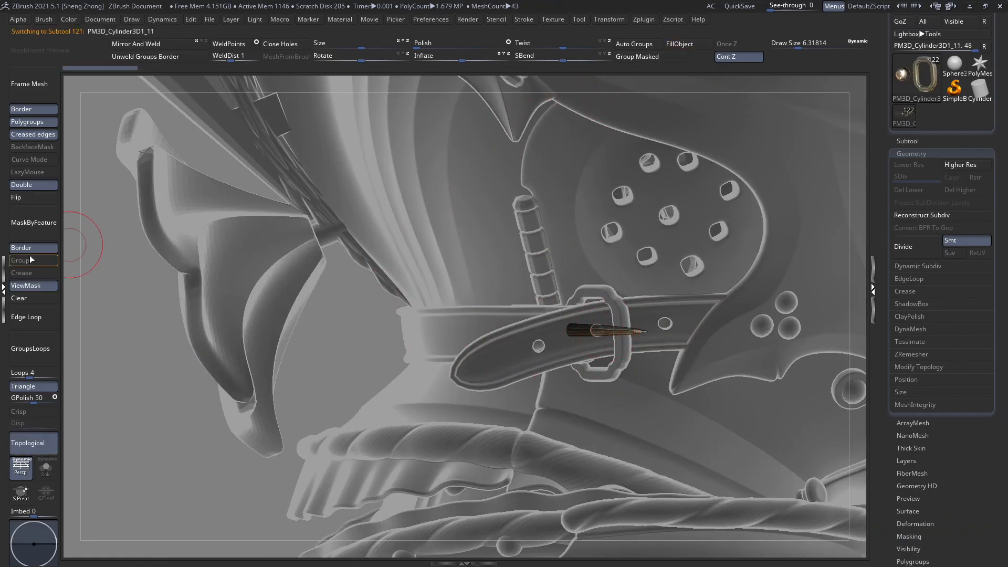
left_click(912, 354)
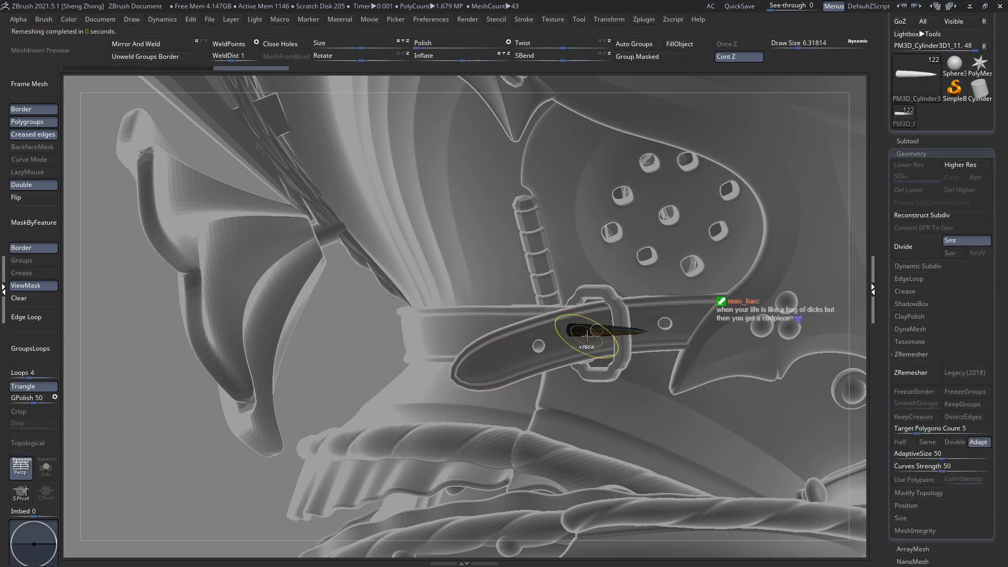
right_click_drag(583, 335, 873, 401, "ctrl")
right_click_drag(619, 338, 575, 321, "ctrl")
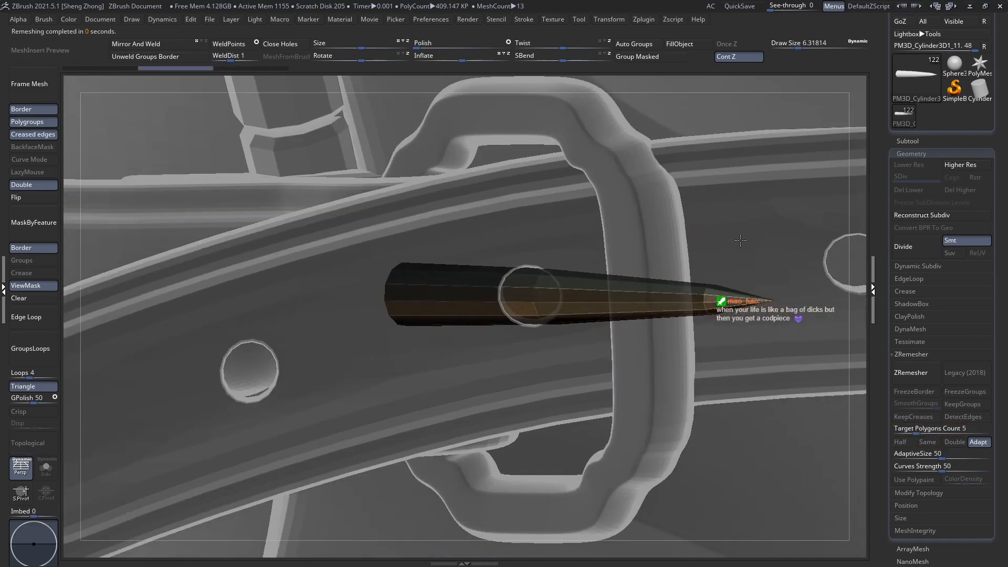
left_click(909, 246)
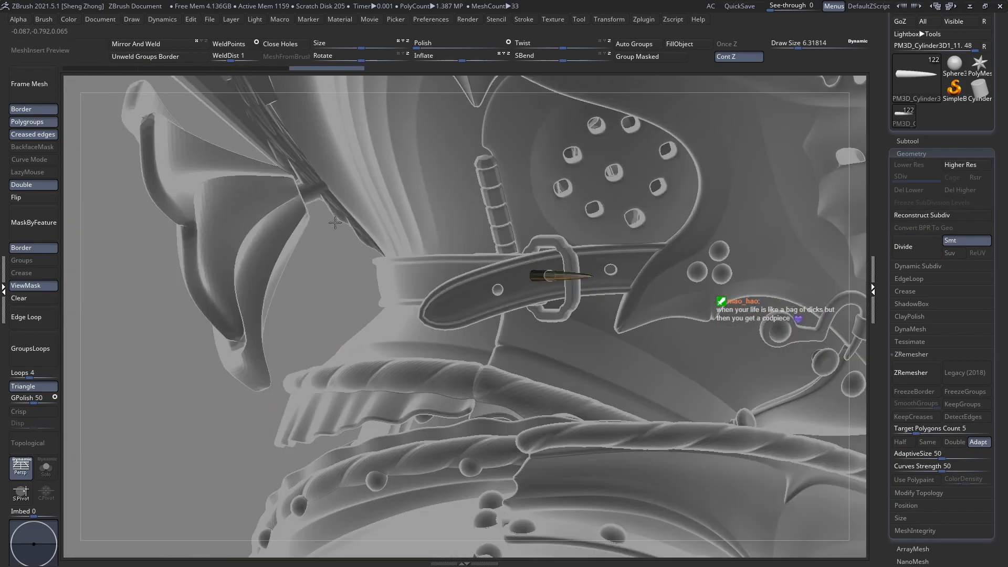
Fill the buckle prong with the Zeth_FastBrass material, and set the active material to Zeth_FastSteel.
key("space")
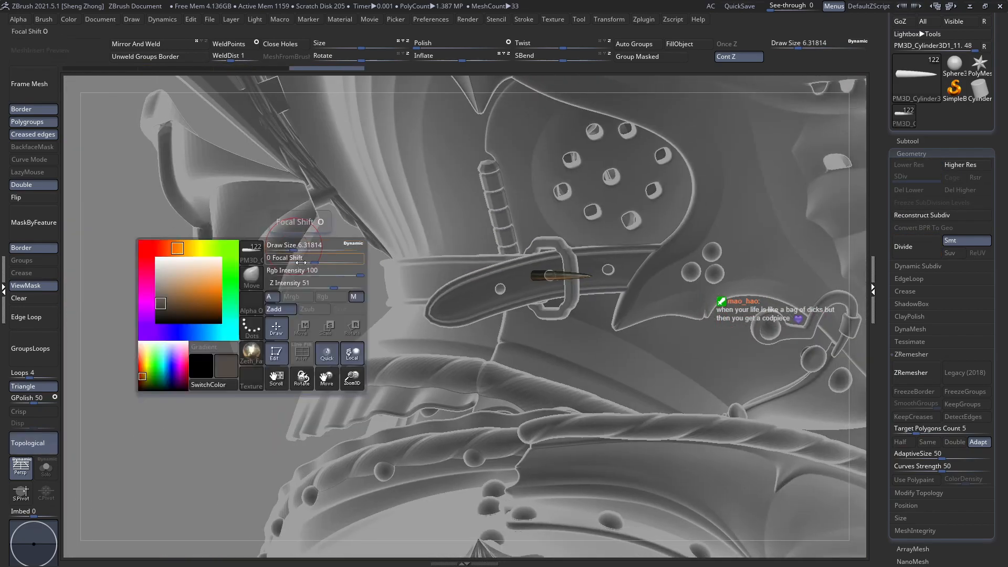
left_click(680, 45)
key("space")
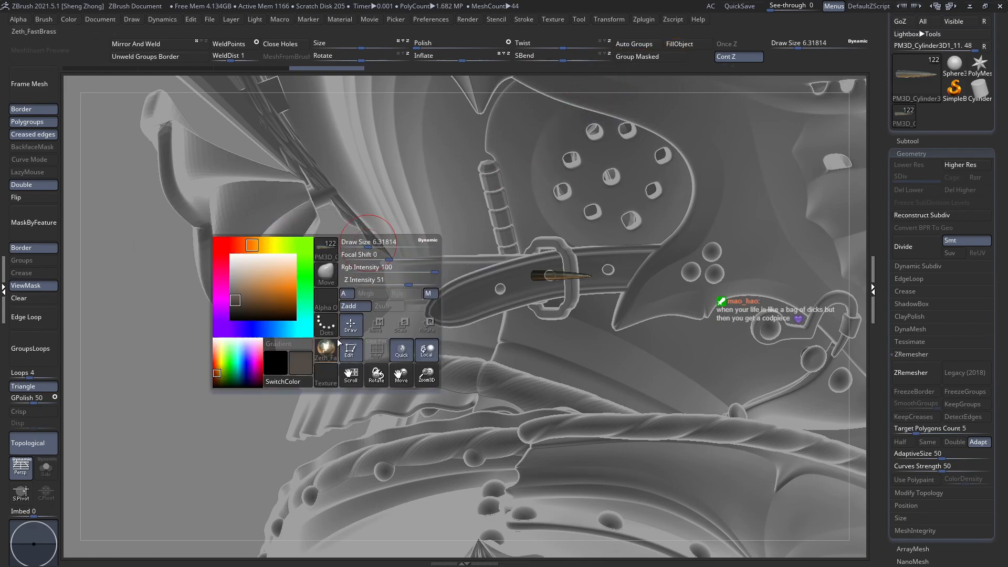
left_click(328, 347)
left_click(363, 403)
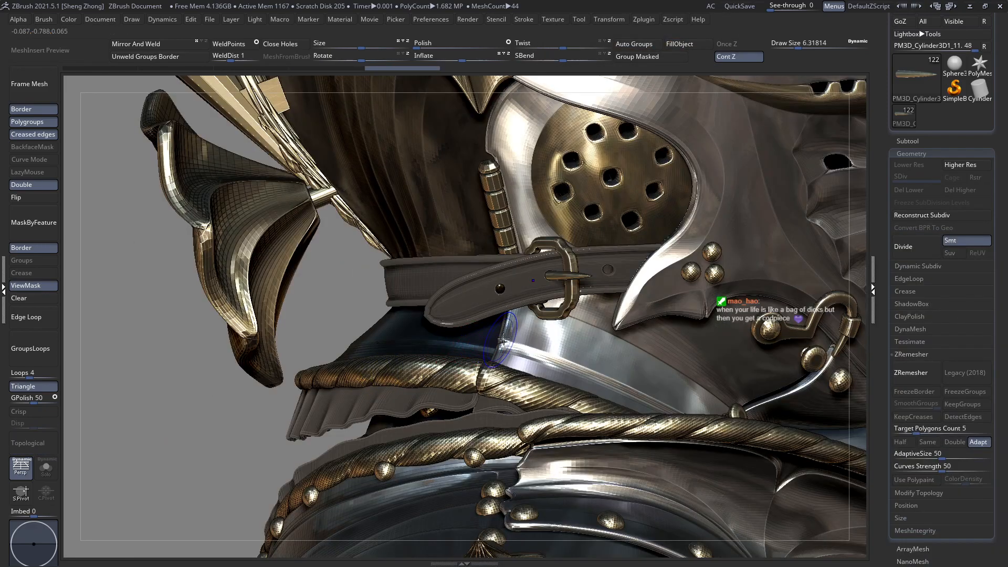
Examine the strap, buckle and neck armour from both sides and the front, near and far.
right_click_drag(742, 257, 538, 261)
right_click_drag(538, 262, 487, 247, "alt")
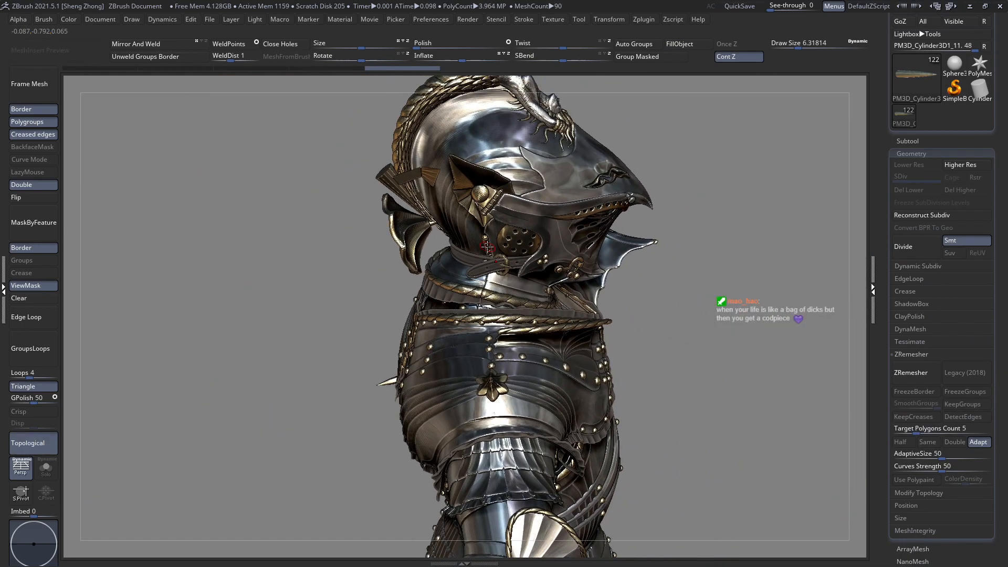
right_click_drag(645, 276, 441, 274)
right_click_drag(599, 290, 508, 297)
left_click(508, 360, "alt")
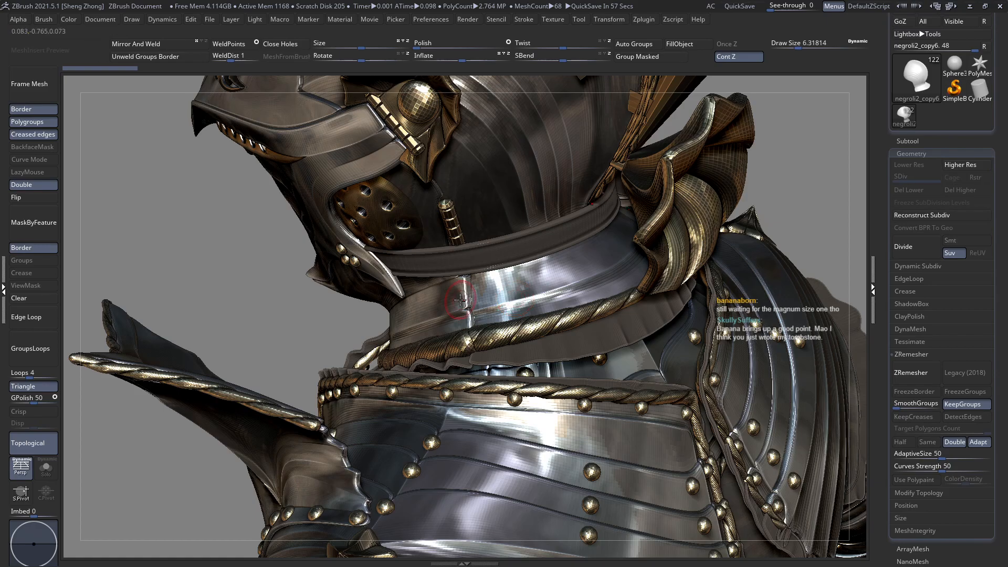
mouse_move(510, 292)
right_mouse_down()
mouse_move(626, 286)
mouse_move(596, 342)
mouse_move(504, 295)
mouse_move(484, 344)
mouse_move(389, 339)
mouse_move(446, 326)
mouse_move(389, 339)
mouse_move(360, 270)
right_mouse_up()
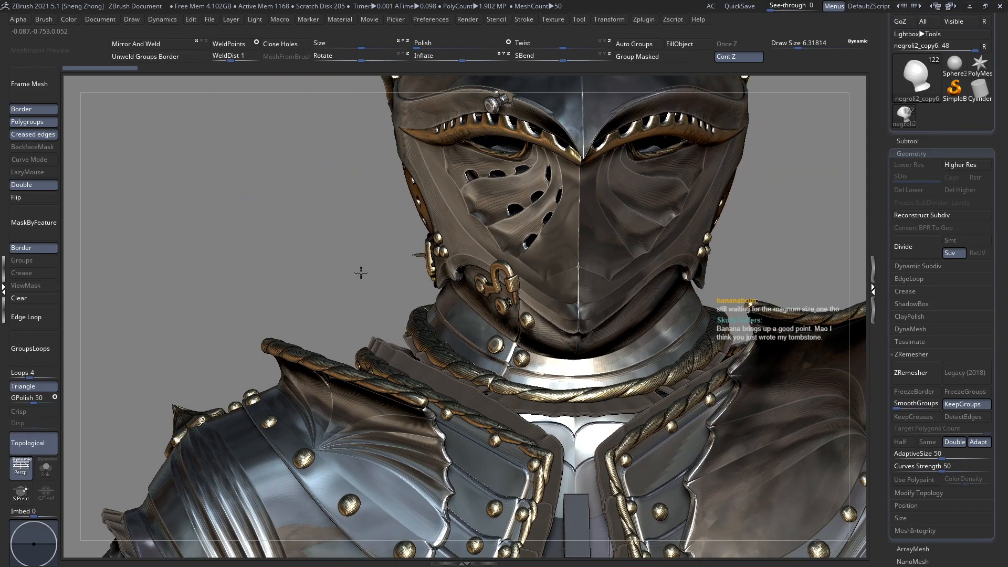
Choose the round rivet mesh of the Zeth_Armour insert brush and set its Imbed value to 0.
right_click(361, 269)
key("b")
key("z")
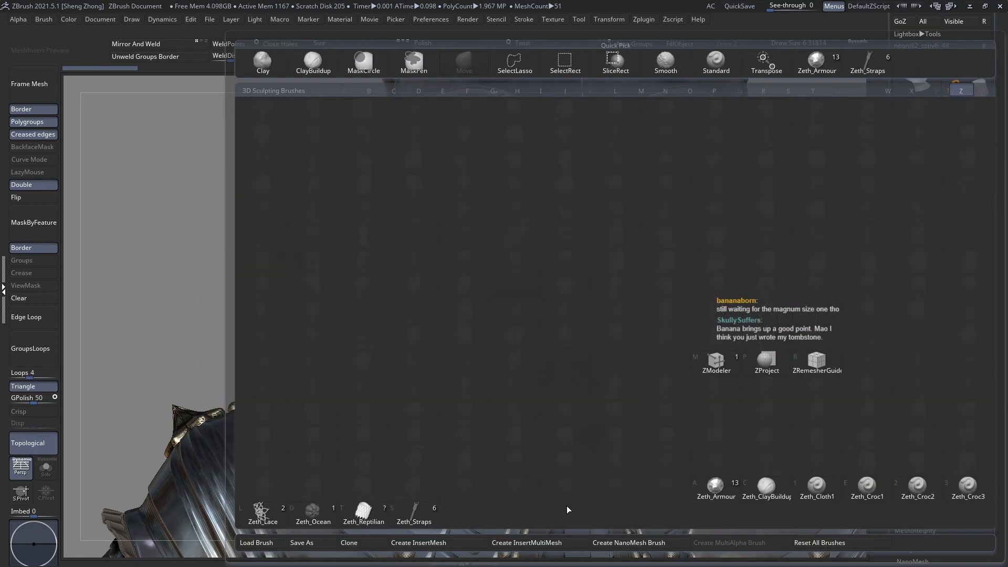
left_click(715, 487)
left_click_drag(408, 181, 402, 196)
left_click(74, 84)
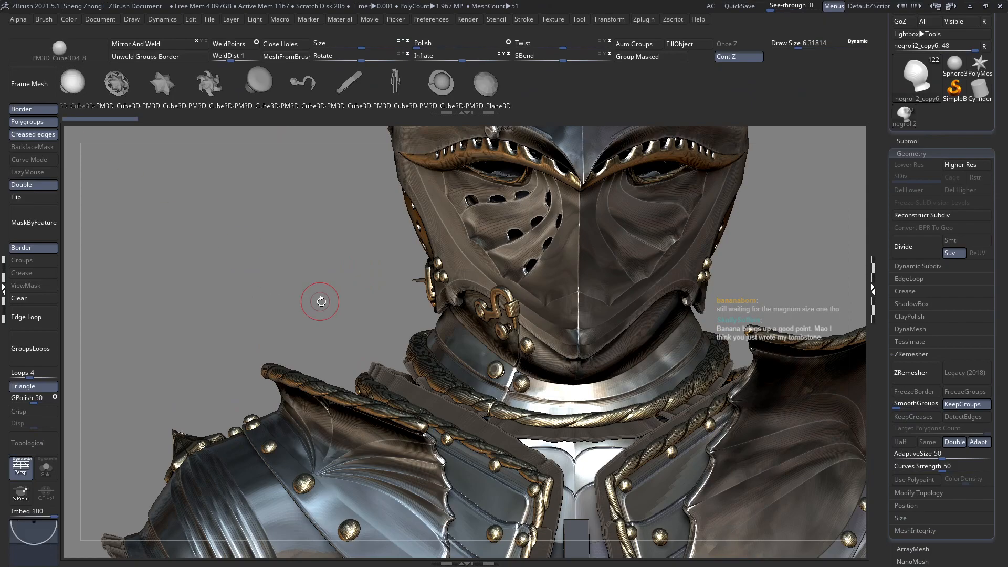
right_click_drag(247, 241, 346, 267, "alt")
right_click(344, 266)
left_click(30, 513)
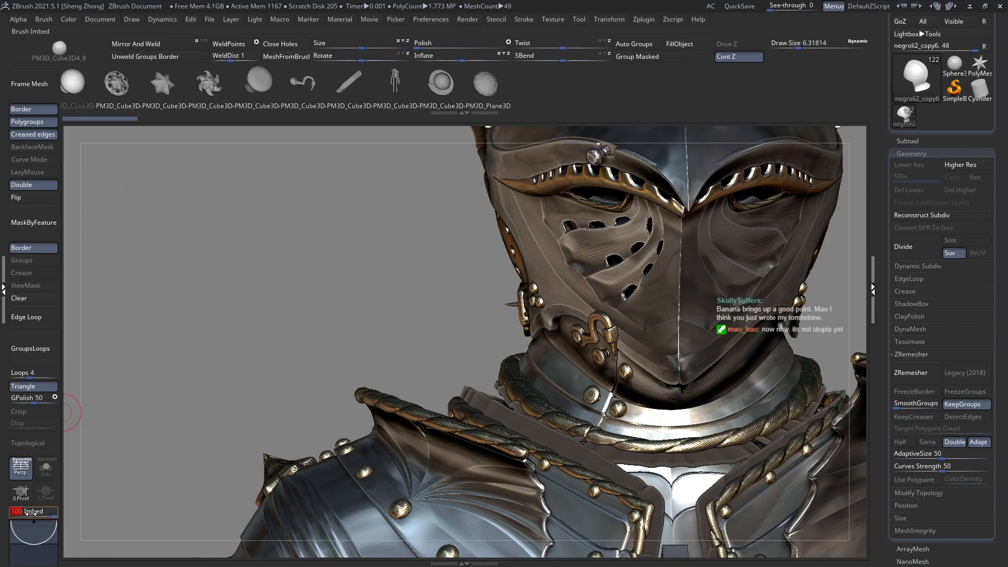
key("Return")
Select the front neck plate, set Draw Size to 2.5, and insert a centre rivet and a mirrored pair along its lower band.
mouse_move(637, 469)
right_mouse_down("alt")
mouse_move(555, 391)
mouse_move(550, 341)
mouse_move(564, 328)
mouse_move(569, 356)
mouse_move(519, 374)
mouse_move(540, 365)
right_mouse_up("alt")
left_click(520, 374, "alt")
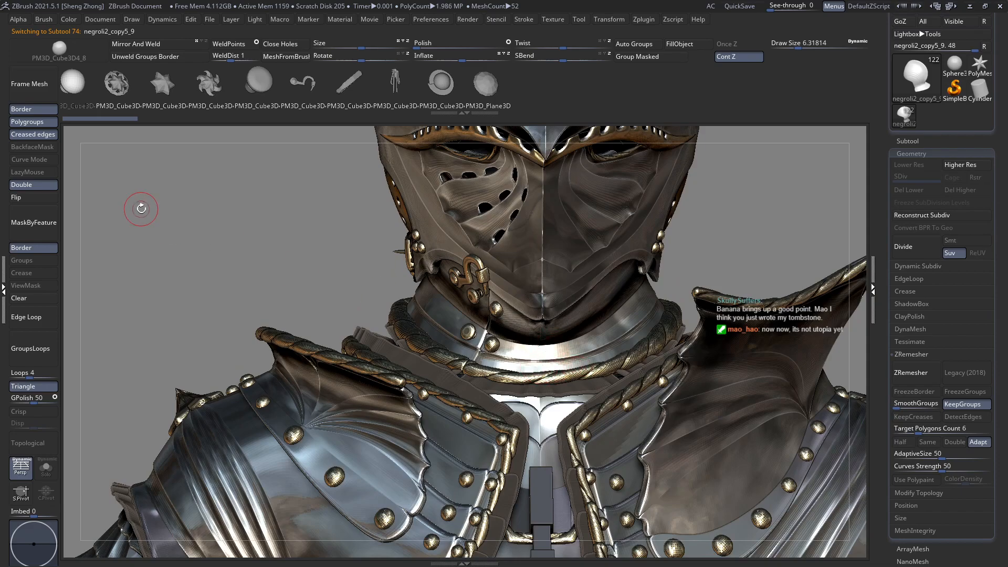
left_click(788, 41)
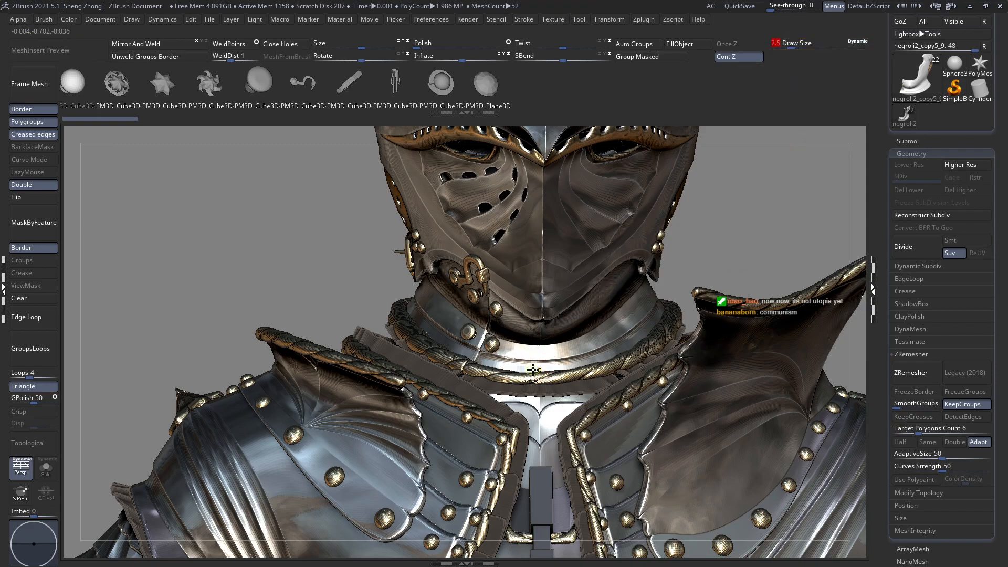
right_click_drag(533, 370, 540, 410, "ctrl")
right_click_drag(550, 365, 553, 381)
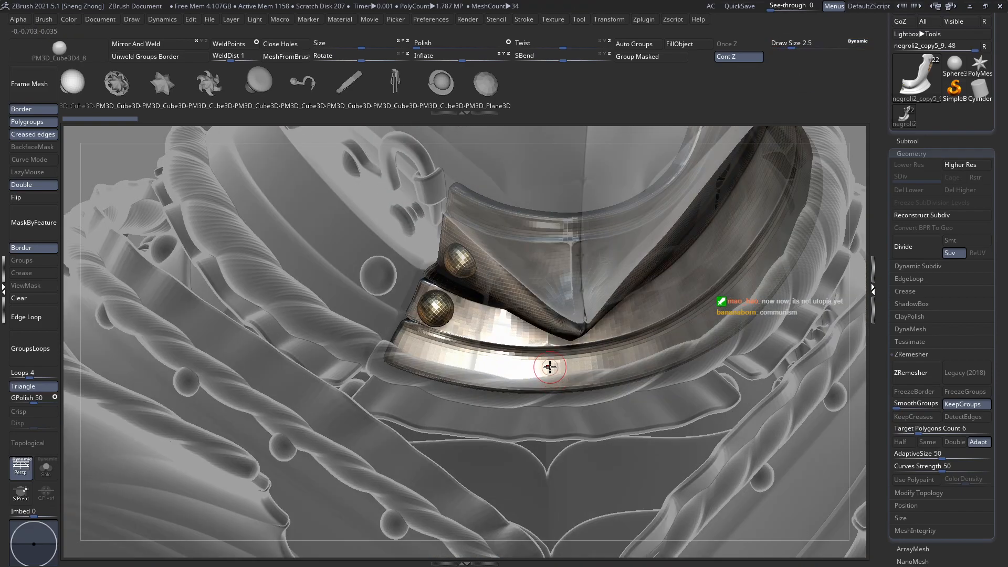
left_click_drag(548, 367, 546, 370)
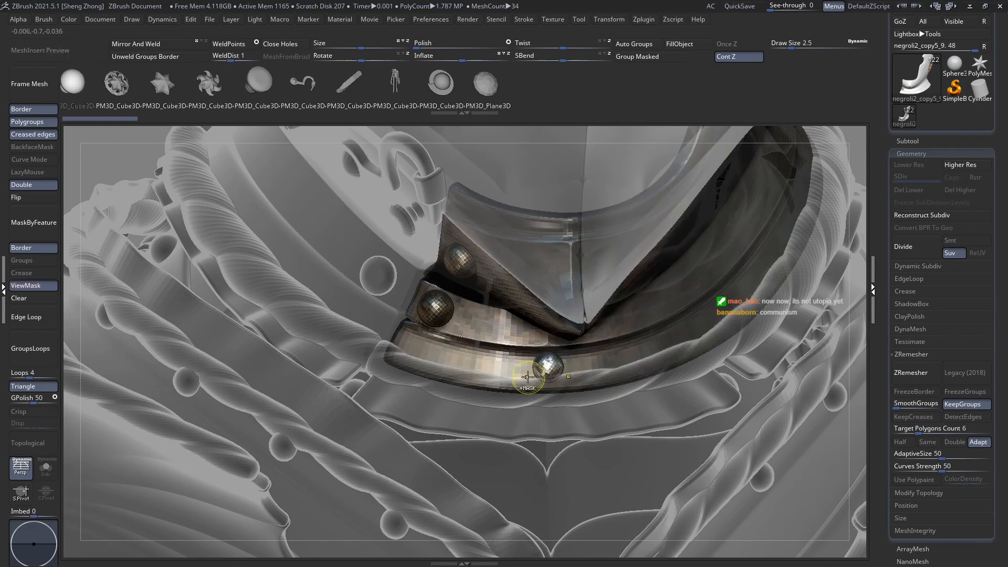
key("shift+t")
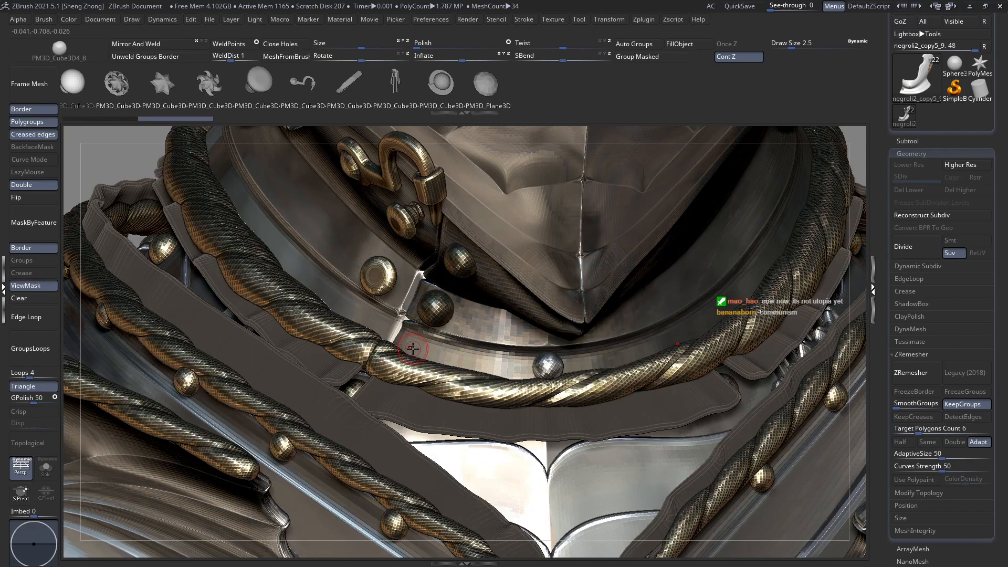
key("shift+t")
left_click_drag(418, 347, 419, 347)
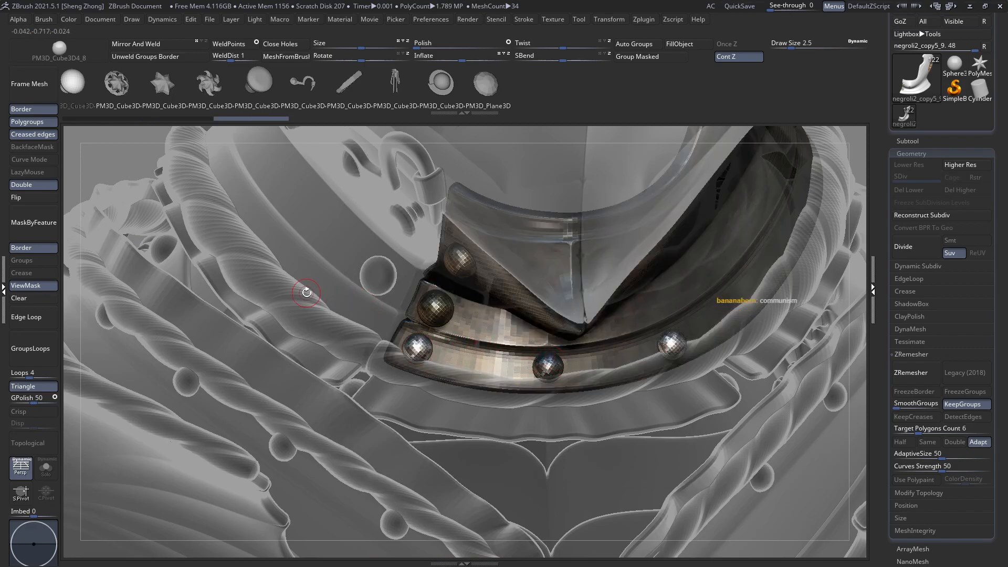
Insert another mirrored rivet farther back along the neck plate's lower band, undoing the misplaced attempts.
key("shift+t")
right_click_drag(586, 328, 529, 327)
key("shift+t")
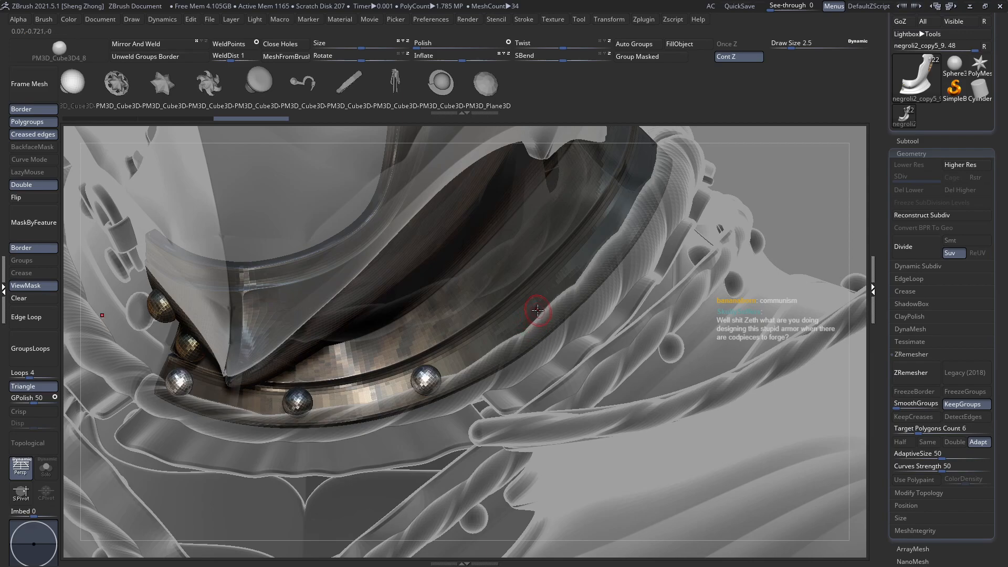
left_click_drag(535, 310, 535, 308)
right_click_drag(535, 309, 494, 361)
key("ctrl+z")
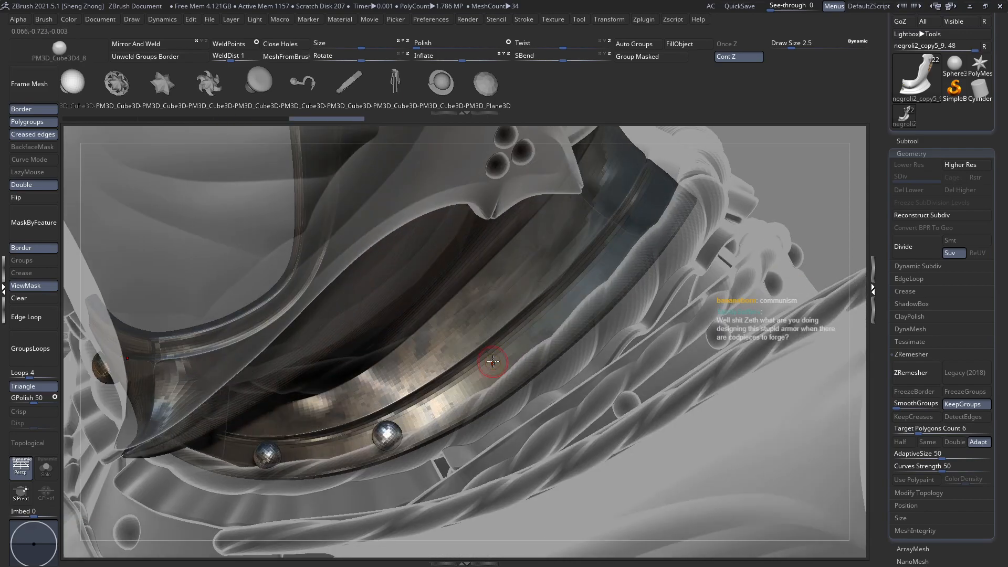
left_click_drag(497, 366, 498, 365)
key("ctrl+z")
right_click_drag(499, 364, 550, 349)
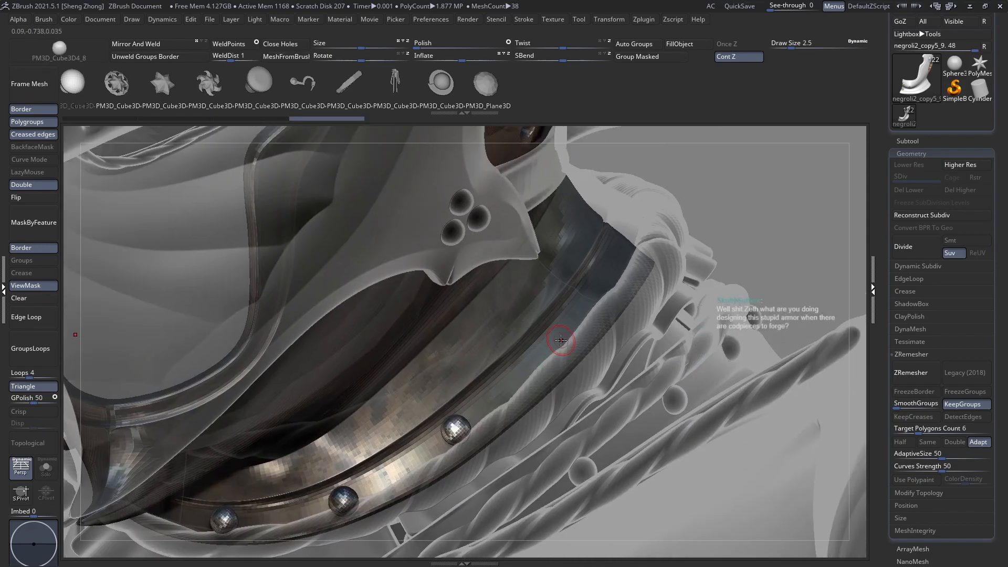
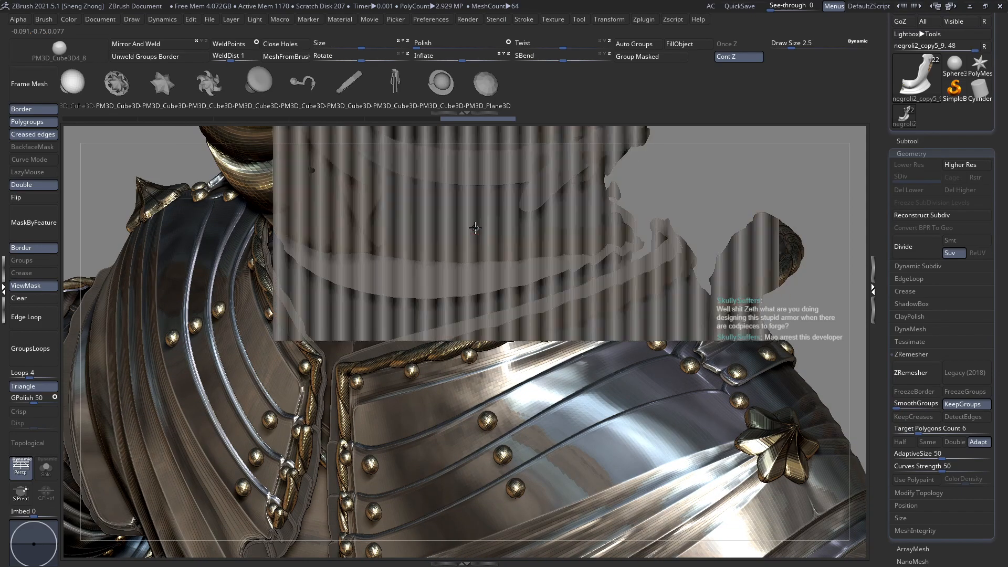
Select the rear neck plate subtool and examine the helmet, neck and whole suit of armour from several angles.
left_click(475, 228, "alt")
right_click_drag(521, 166, 574, 300, "alt")
key("shift+t")
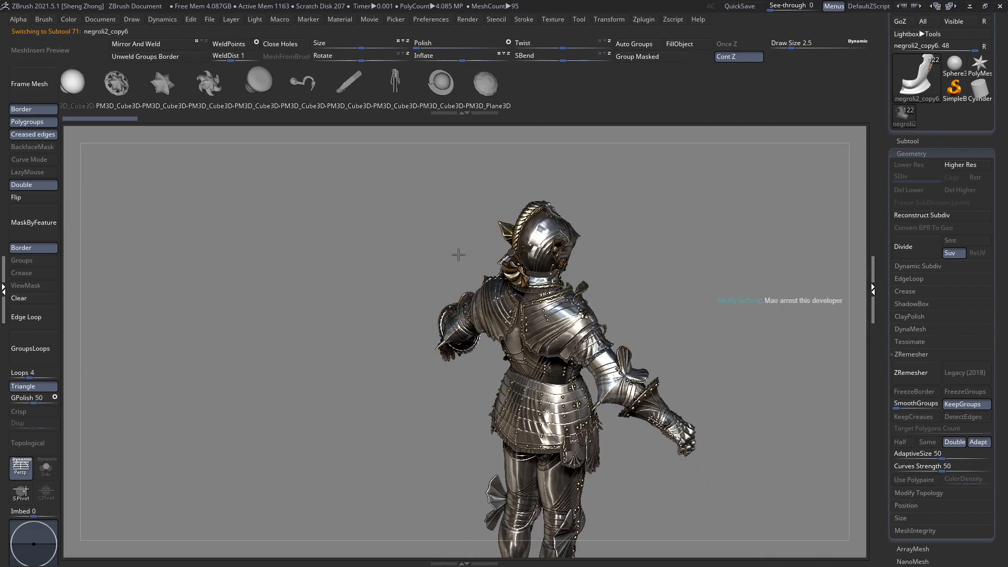
mouse_move(456, 254)
right_mouse_down()
mouse_move(412, 236)
mouse_move(457, 254)
right_mouse_up()
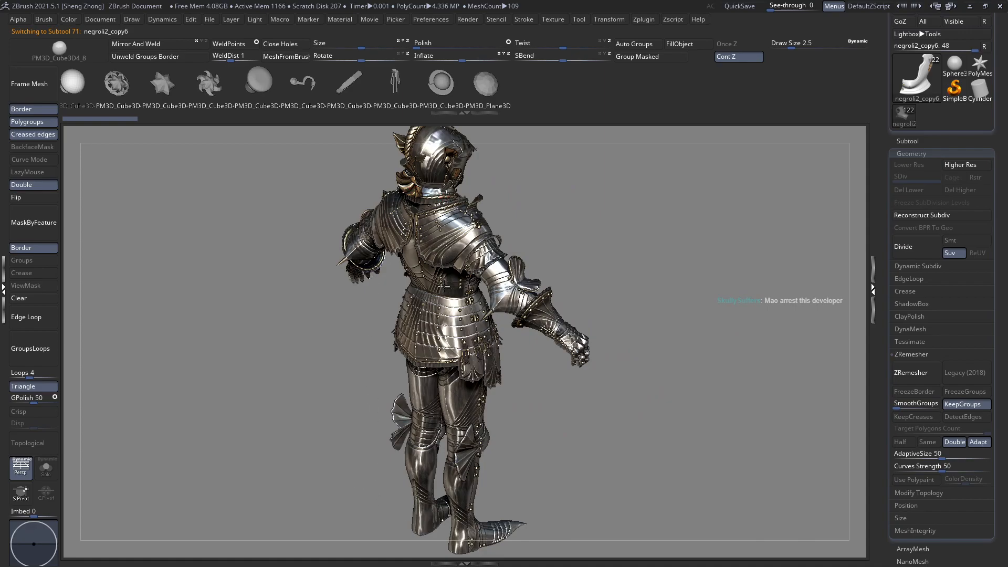
right_click_drag(443, 282, 436, 375, "alt")
right_click_drag(493, 379, 491, 452, "ctrl")
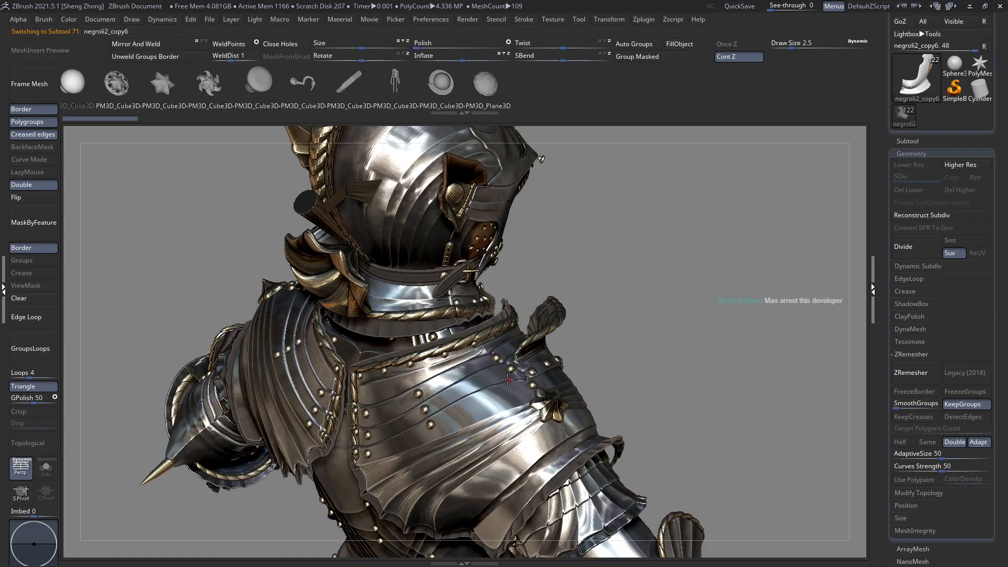
mouse_move(412, 226)
right_mouse_down("ctrl")
mouse_move(407, 311)
mouse_move(456, 323)
mouse_move(449, 336)
right_mouse_up("ctrl")
right_click_drag(220, 229, 203, 176, "ctrl")
right_click_drag(341, 347, 524, 320)
right_click_drag(444, 344, 478, 402)
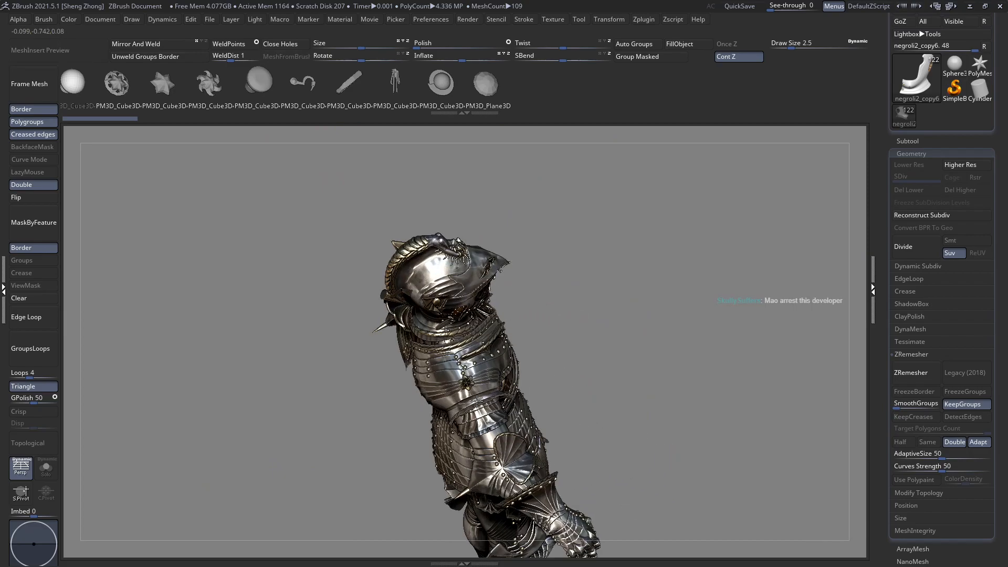
right_click_drag(410, 345, 509, 383, "ctrl")
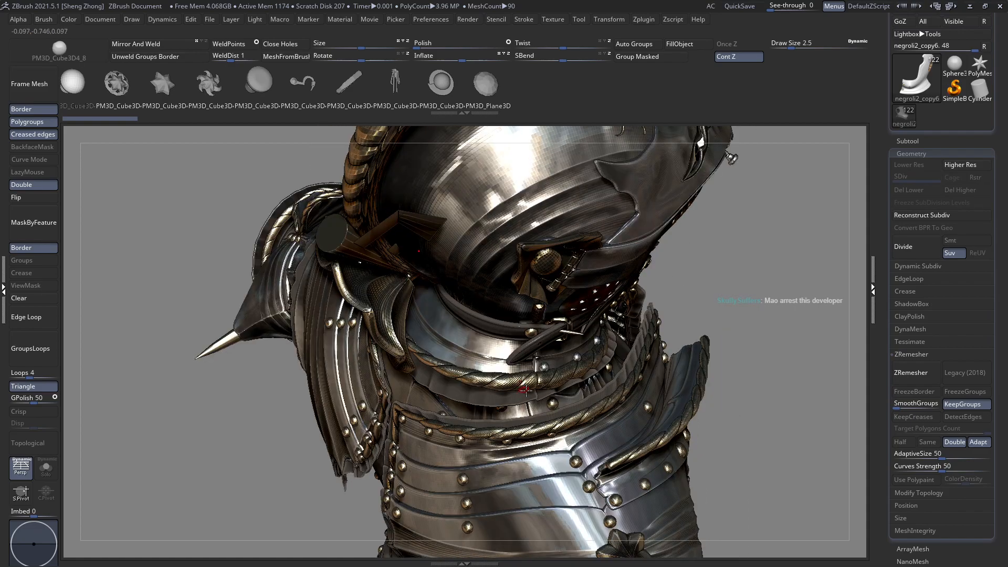
right_click_drag(515, 320, 326, 232, "ctrl")
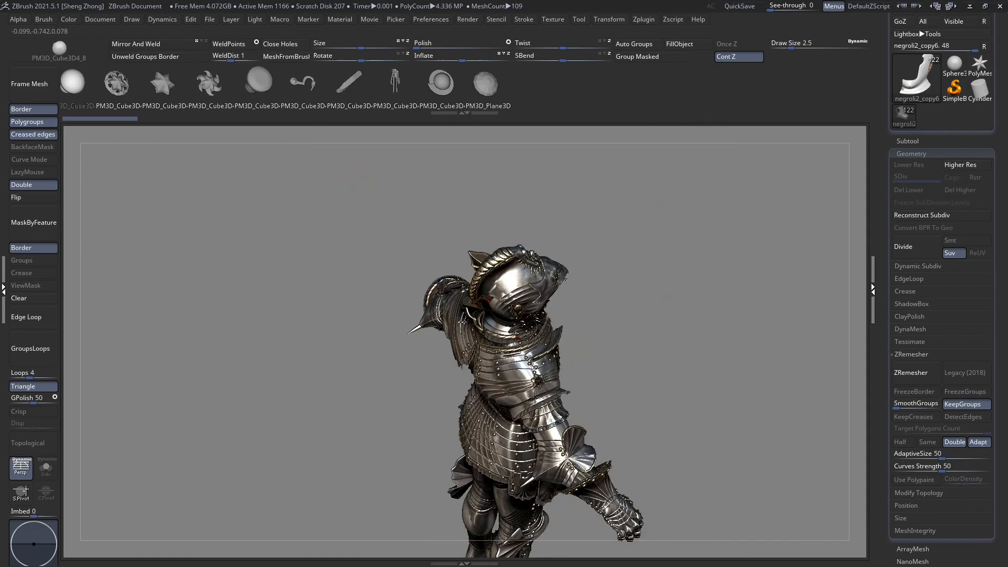
Insert a mirrored rivet near the forward end of the rear neck plate's lower band, undoing the misplaced attempt.
right_click_drag(536, 397, 499, 397, "alt")
right_click_drag(435, 349, 480, 351, "ctrl")
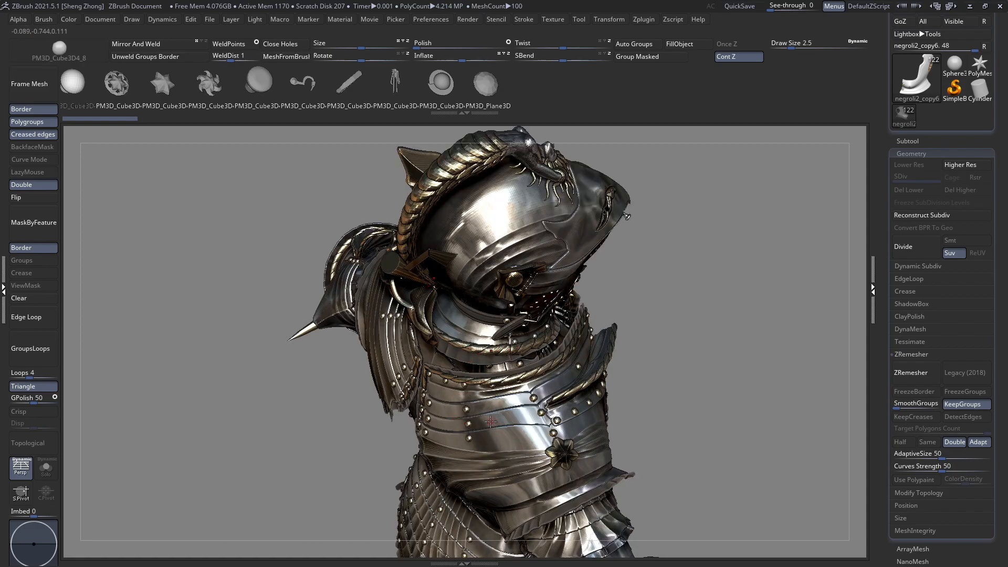
right_click_drag(318, 303, 404, 426, "ctrl")
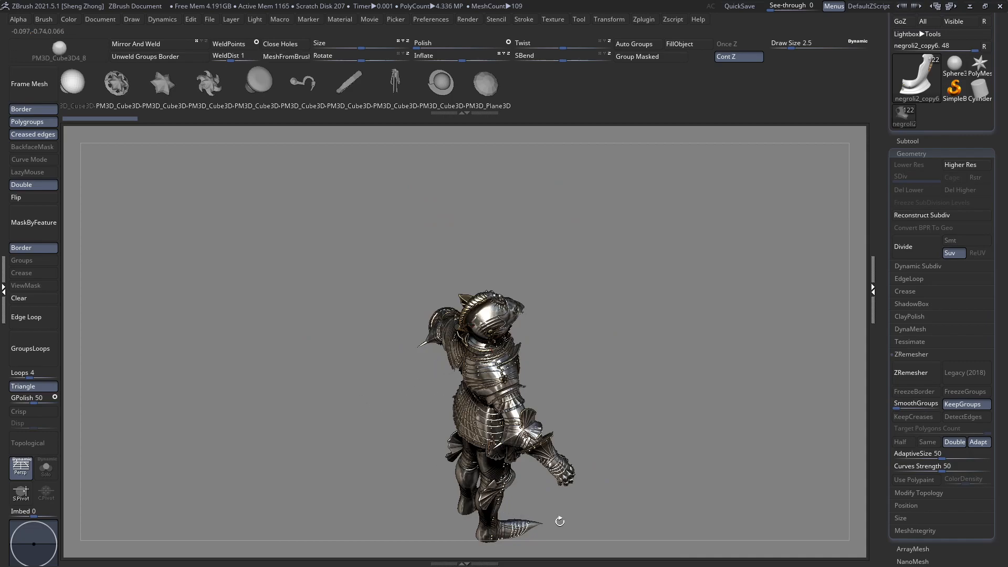
right_click_drag(490, 341, 545, 351, "ctrl")
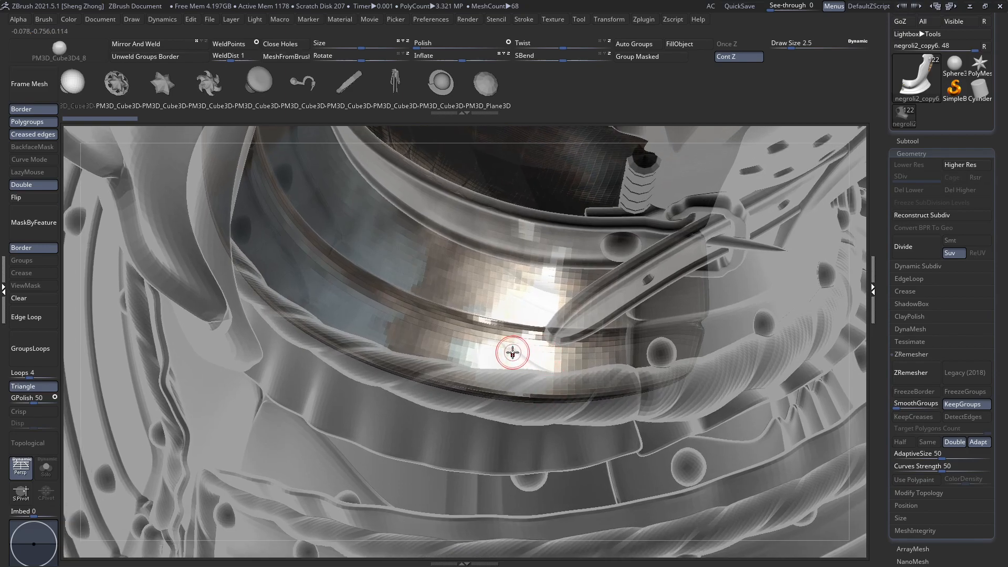
left_click_drag(506, 349, 506, 362)
mouse_move(507, 362)
right_mouse_down("alt")
mouse_move(510, 370)
mouse_move(594, 356)
right_mouse_up("alt")
key("ctrl+z")
left_click_drag(575, 377, 573, 379)
right_click_drag(510, 390, 446, 363, "ctrl")
mouse_move(446, 363)
right_mouse_down()
mouse_move(428, 363)
mouse_move(459, 364)
mouse_move(447, 362)
right_mouse_up()
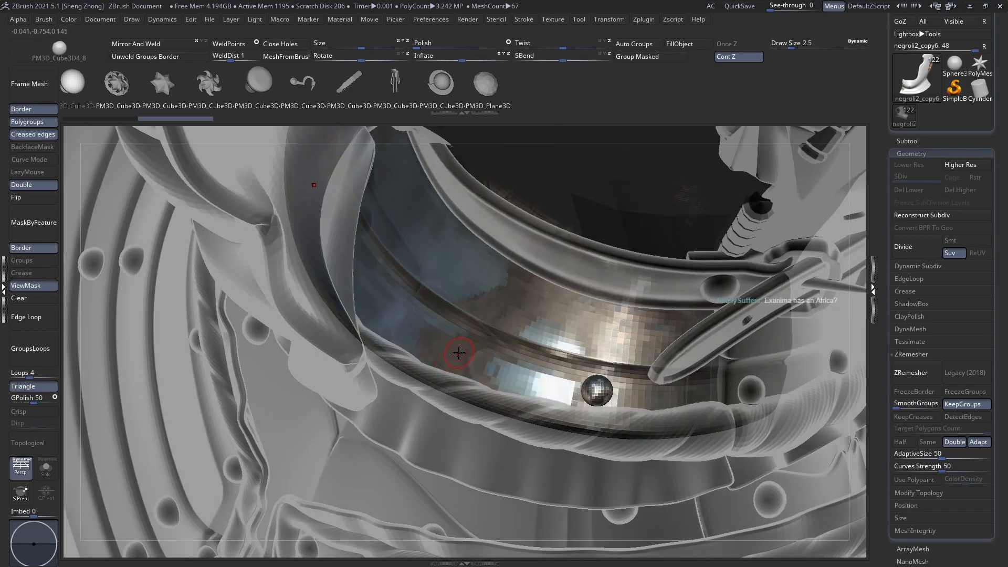
Insert another mirrored rivet and a centre rivet along the back of the rear neck plate's lower band.
left_click_drag(452, 347, 450, 346)
right_click_drag(348, 289, 357, 290)
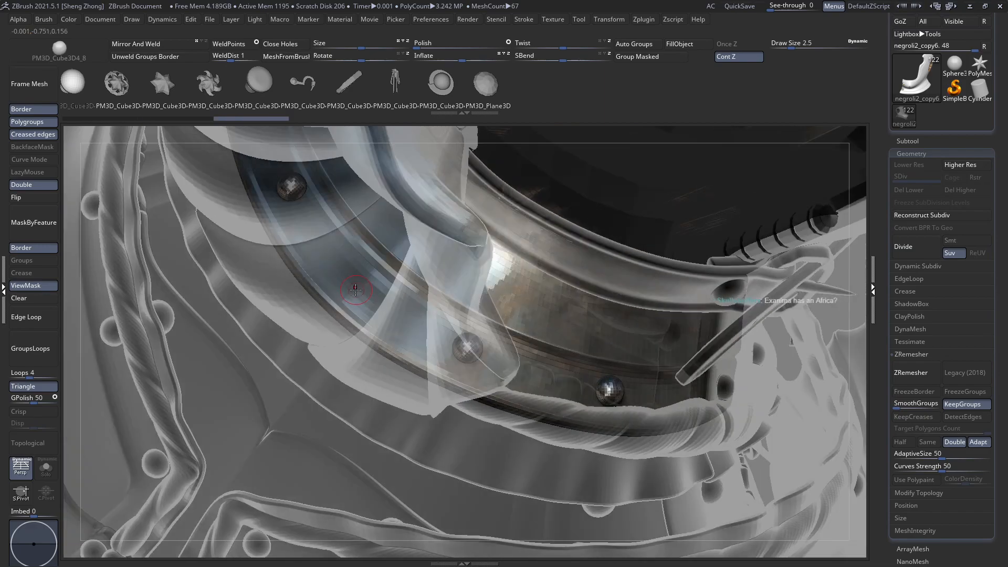
left_click_drag(359, 283, 359, 284)
Examine the suit's back, the helmet's side and the neck and shoulder armour for plates still lacking rivets.
right_click_drag(359, 284, 510, 370)
right_click_drag(430, 311, 451, 319)
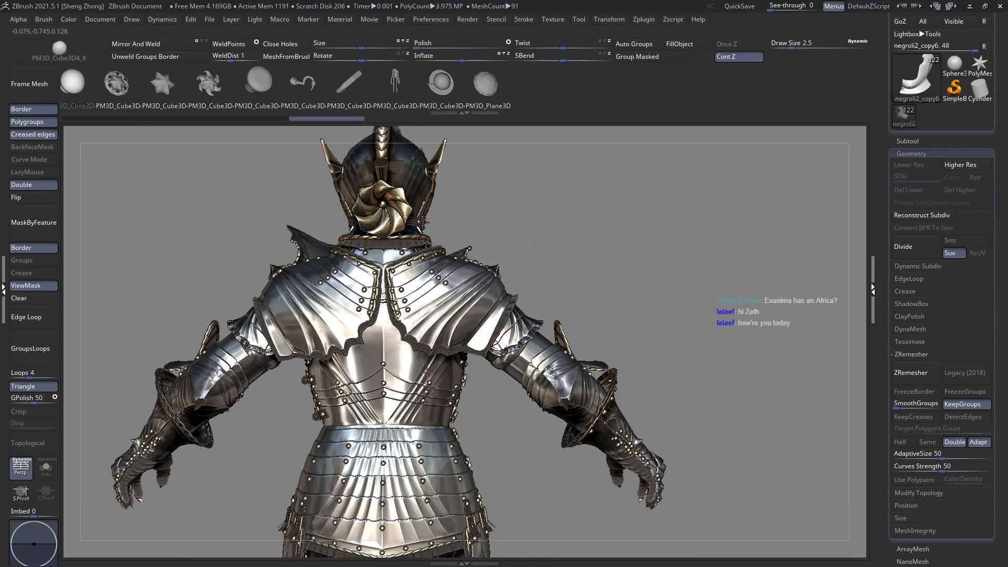
right_click_drag(413, 327, 332, 344)
right_click_drag(427, 278, 444, 315)
right_click_drag(457, 282, 412, 281)
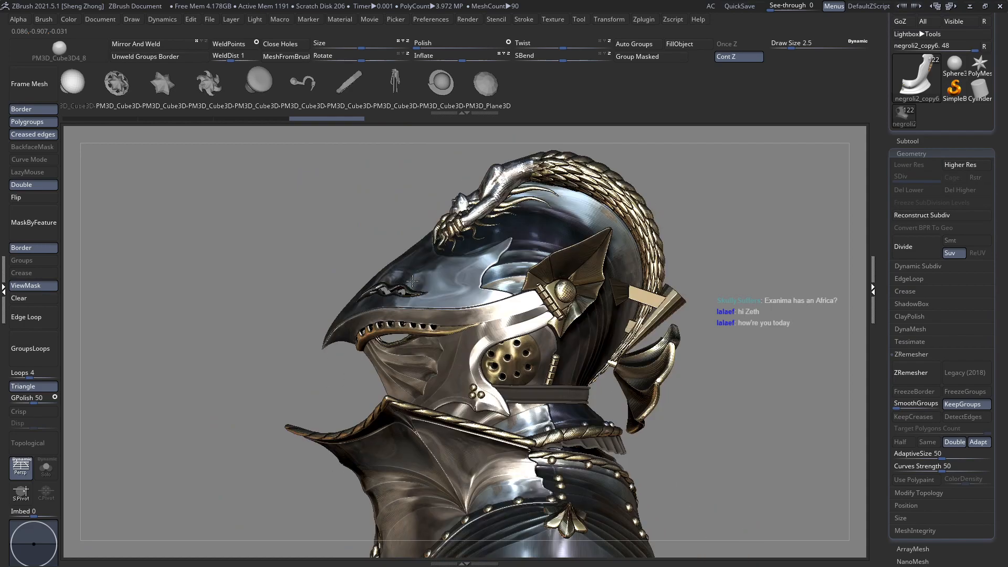
left_click(480, 399, "alt")
right_click_drag(480, 399, 432, 303, "ctrl")
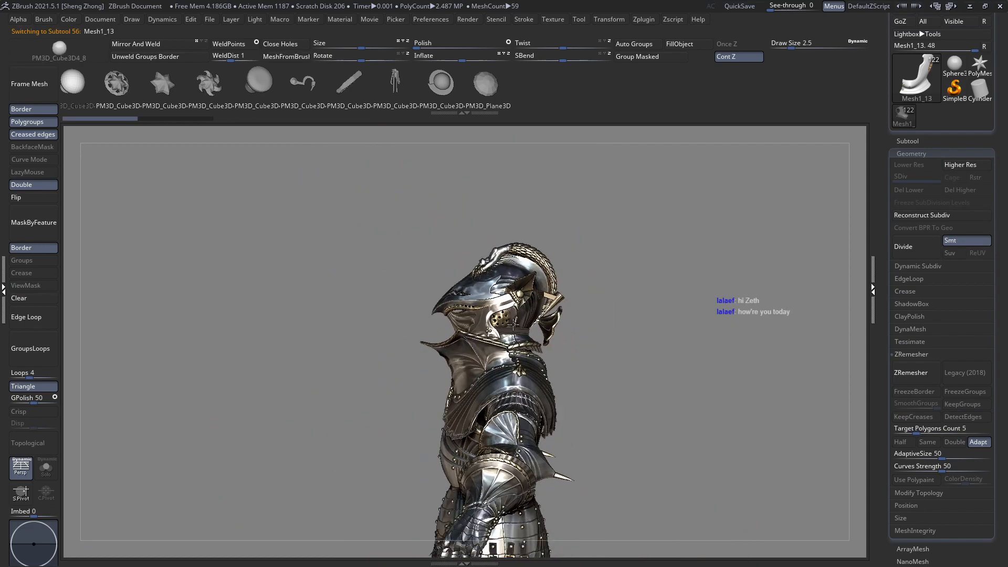
right_click_drag(488, 370, 531, 375)
right_click_drag(529, 339, 412, 229)
Select the figure's right shoulder plate and insert a rivet at the front end of its lower band, undoing the misplaced attempt.
left_click(480, 304, "alt")
right_click_drag(480, 307, 300, 346)
right_click_drag(454, 263, 240, 246, "alt")
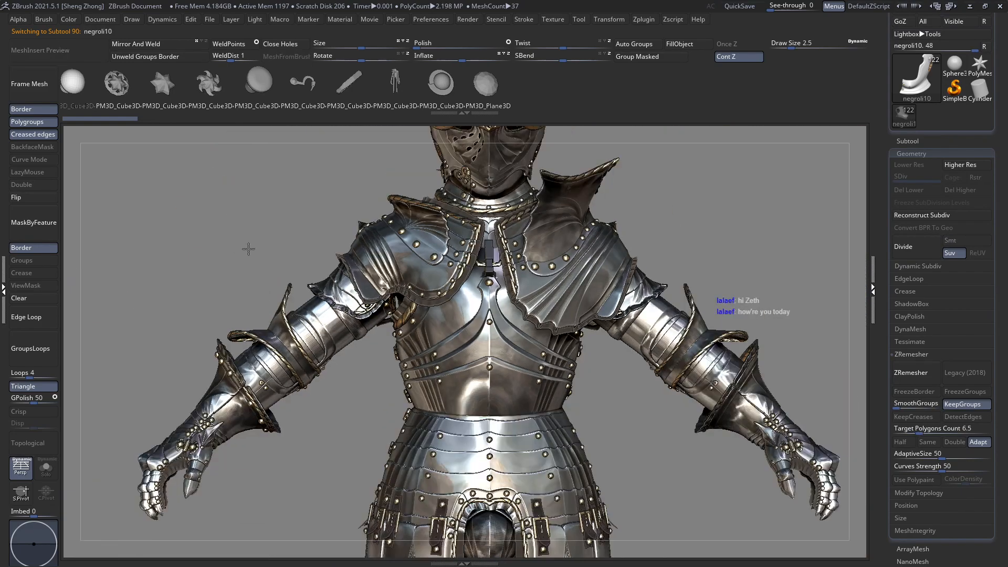
right_click_drag(433, 297, 433, 376)
key("t")
mouse_move(419, 358)
left_mouse_down()
mouse_move(413, 364)
mouse_move(425, 356)
mouse_move(427, 370)
left_mouse_up()
key("ctrl+z")
right_click_drag(427, 371, 601, 371, "ctrl")
key("t")
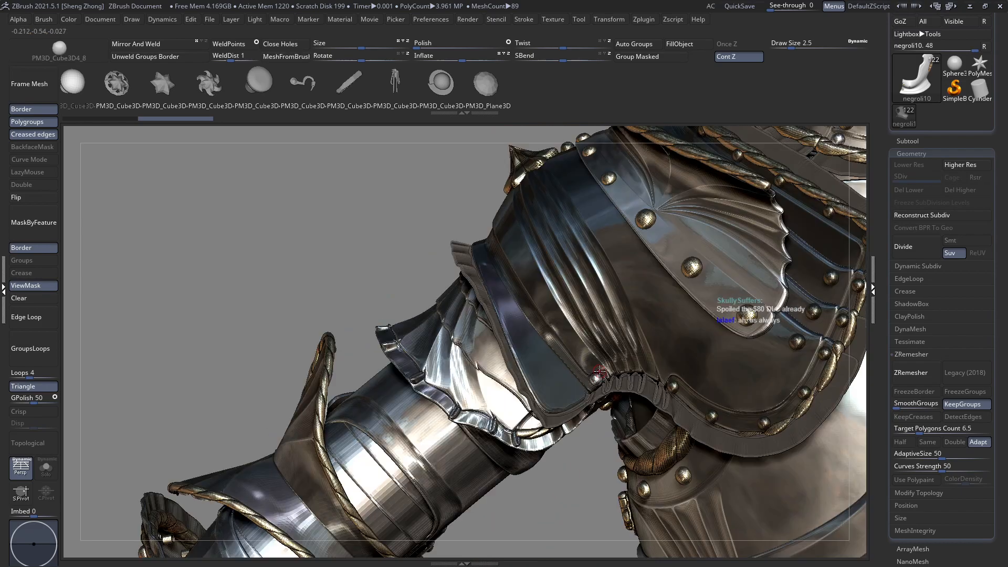
Undo the rivet attempted on the band's front section and insert rivets up from the rear end of the right shoulder plate's lower band.
mouse_move(570, 339)
right_mouse_down("ctrl")
mouse_move(556, 378)
mouse_move(554, 325)
mouse_move(570, 343)
right_mouse_up("ctrl")
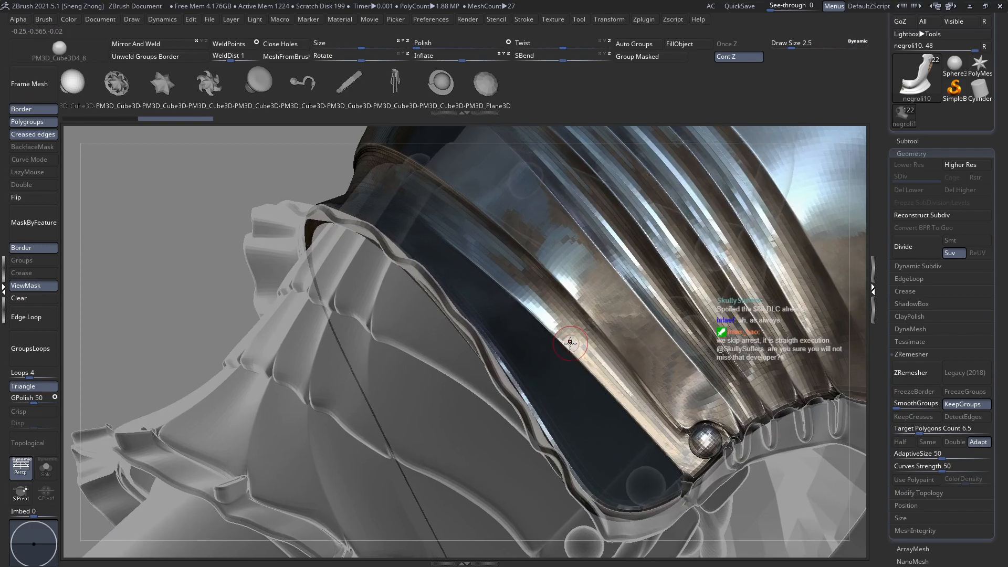
left_click_drag(594, 351, 598, 362)
right_click_drag(597, 362, 529, 366, "ctrl")
key("ctrl+z")
mouse_move(486, 334)
right_mouse_down()
mouse_move(473, 379)
mouse_move(491, 387)
mouse_move(520, 394)
mouse_move(541, 363)
mouse_move(536, 344)
mouse_move(551, 336)
mouse_move(578, 359)
mouse_move(412, 432)
mouse_move(405, 401)
mouse_move(353, 409)
mouse_move(349, 400)
mouse_move(486, 401)
mouse_move(476, 364)
right_mouse_up()
left_click_drag(469, 361, 473, 370)
mouse_move(473, 371)
right_mouse_down()
mouse_move(486, 315)
mouse_move(517, 292)
mouse_move(489, 369)
right_mouse_up()
left_click_drag(495, 344, 497, 353)
right_click_drag(498, 351, 463, 450, "alt")
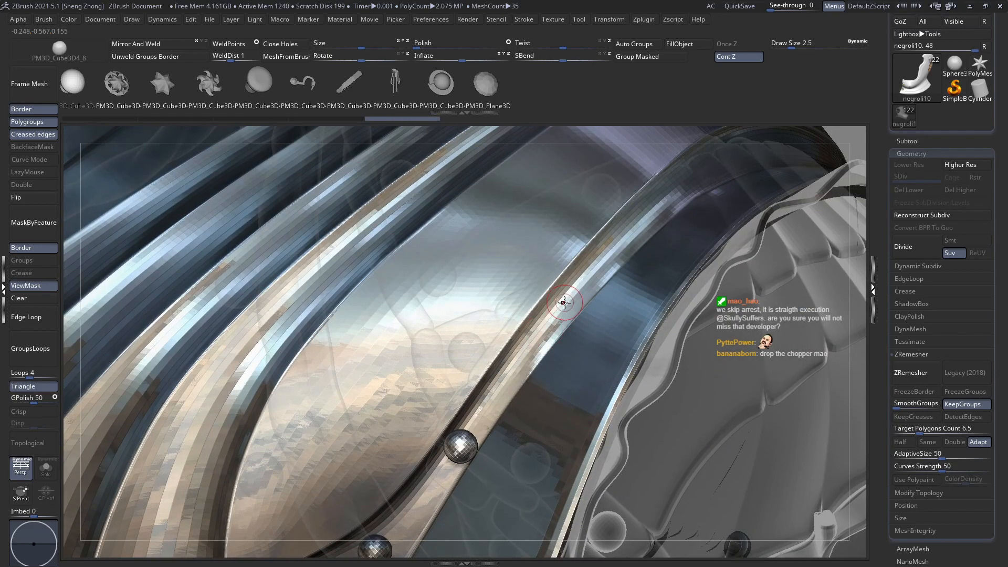
Continue the evenly spaced rivets over the outer side of the right shoulder plate's lower band, undoing misplaced ones.
left_click_drag(556, 315, 556, 316)
right_click_drag(557, 315, 561, 301, "alt")
key("ctrl+z")
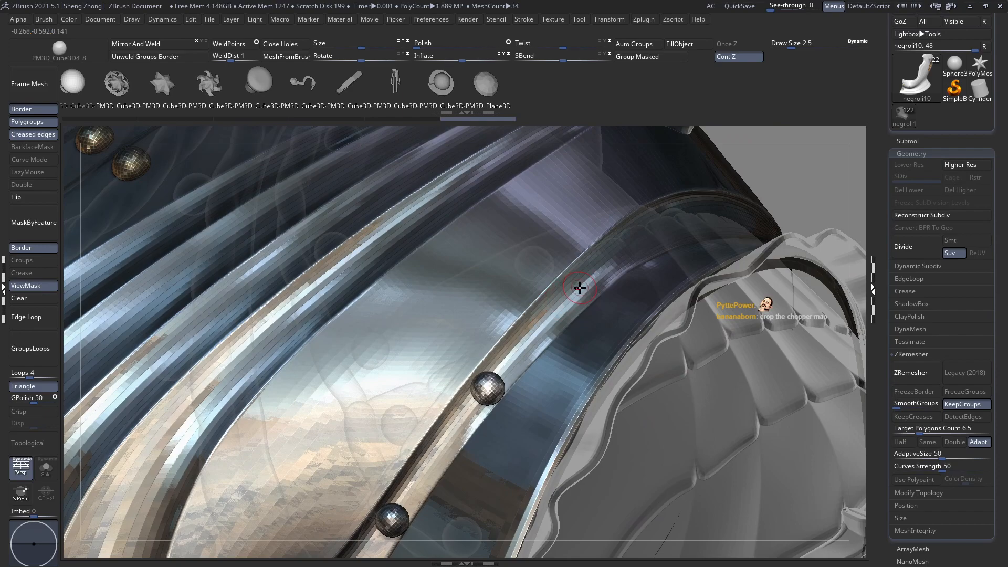
left_click_drag(584, 282, 581, 277)
key("ctrl+z")
right_click_drag(581, 277, 500, 332)
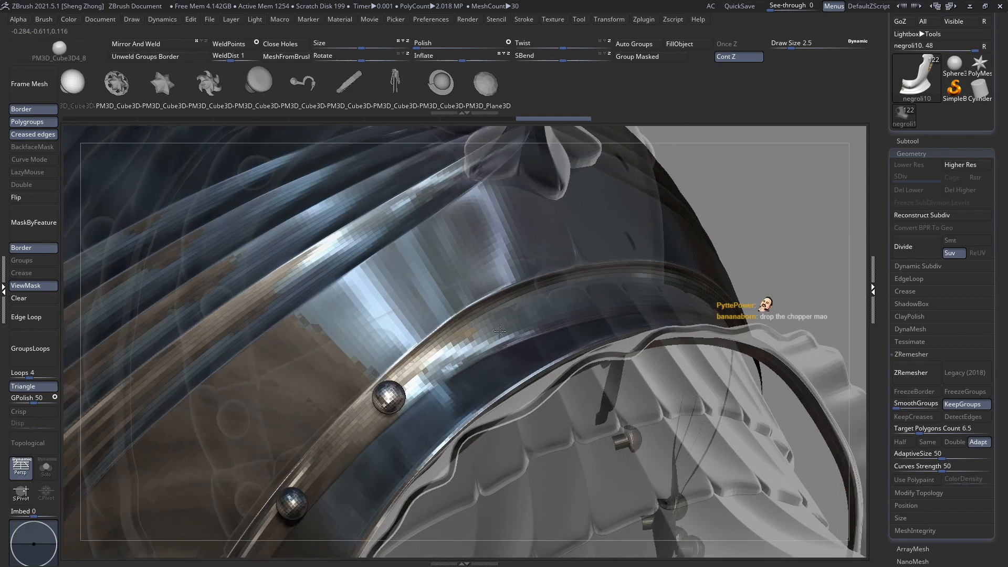
left_click_drag(570, 322, 519, 314)
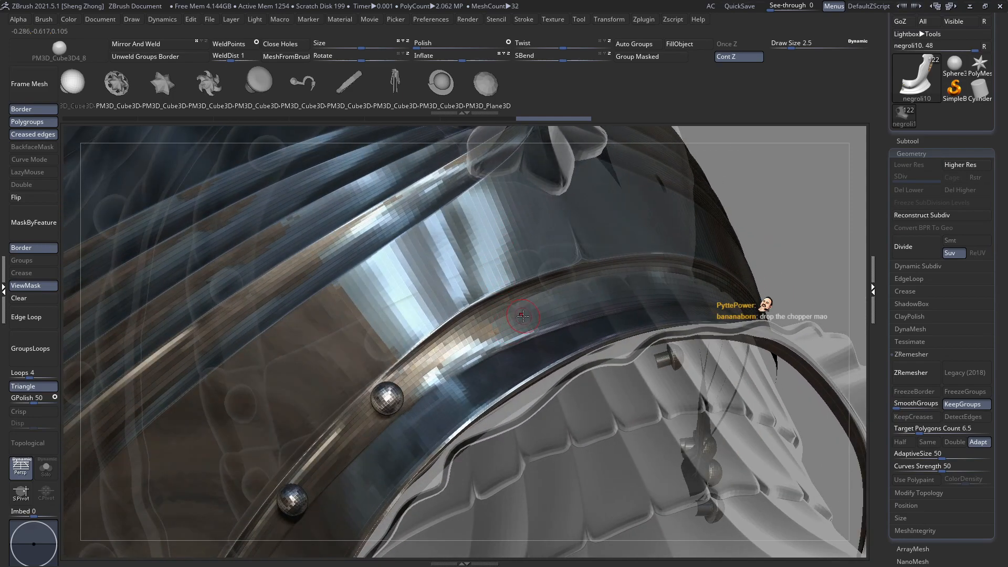
mouse_move(519, 316)
right_mouse_down()
mouse_move(504, 325)
mouse_move(522, 315)
right_mouse_up()
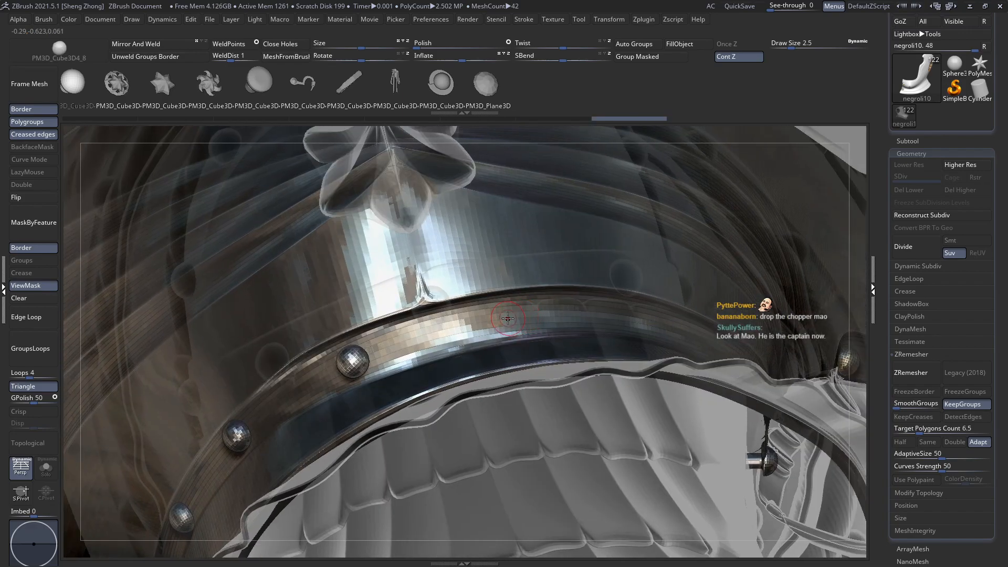
key("ctrl+z")
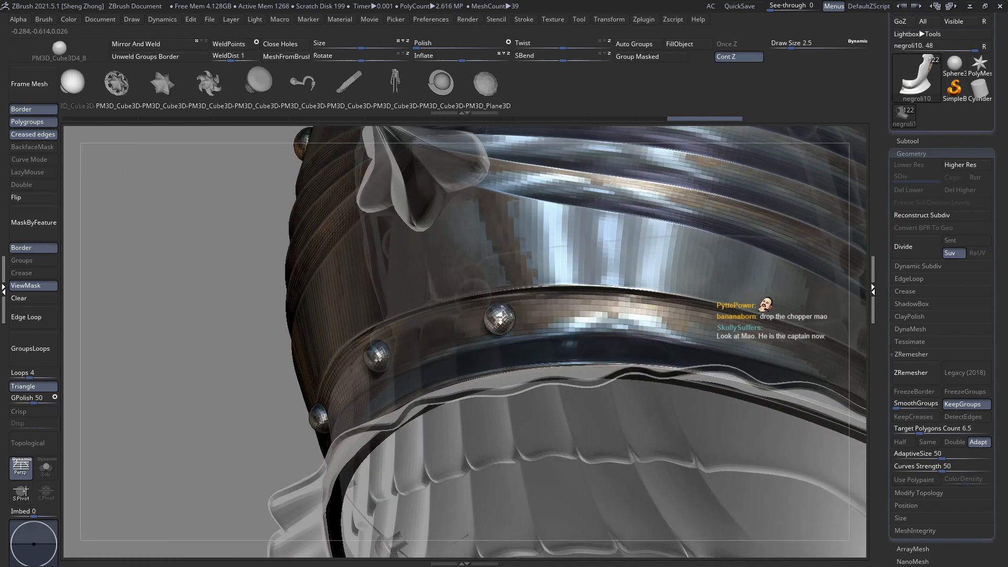
Undo the misplaced rivets on the band's front section and insert one in line with the outer row on the right shoulder plate.
key("ctrl+z")
key("ctrl+z")
key("ctrl+z")
key("ctrl+z")
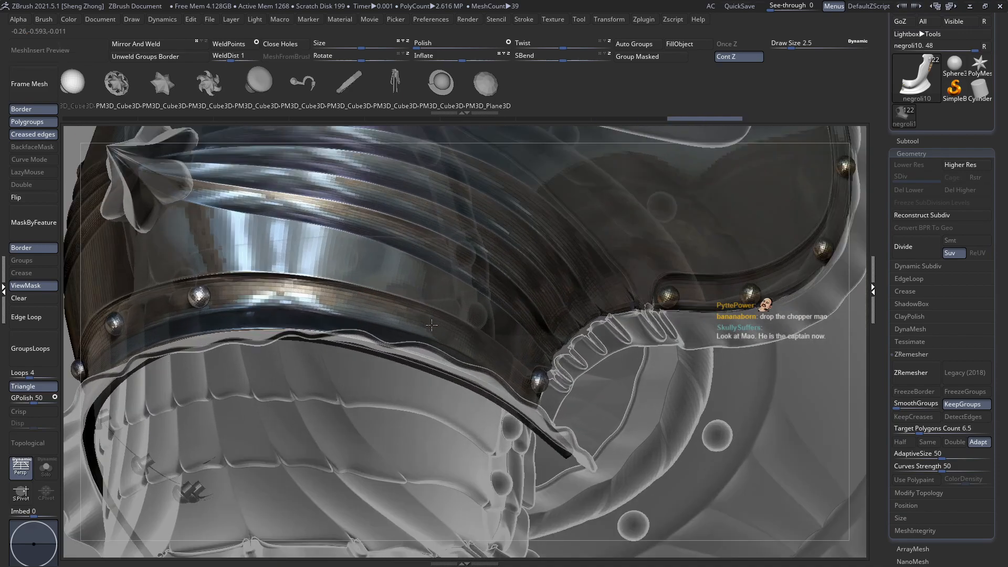
key("ctrl+z")
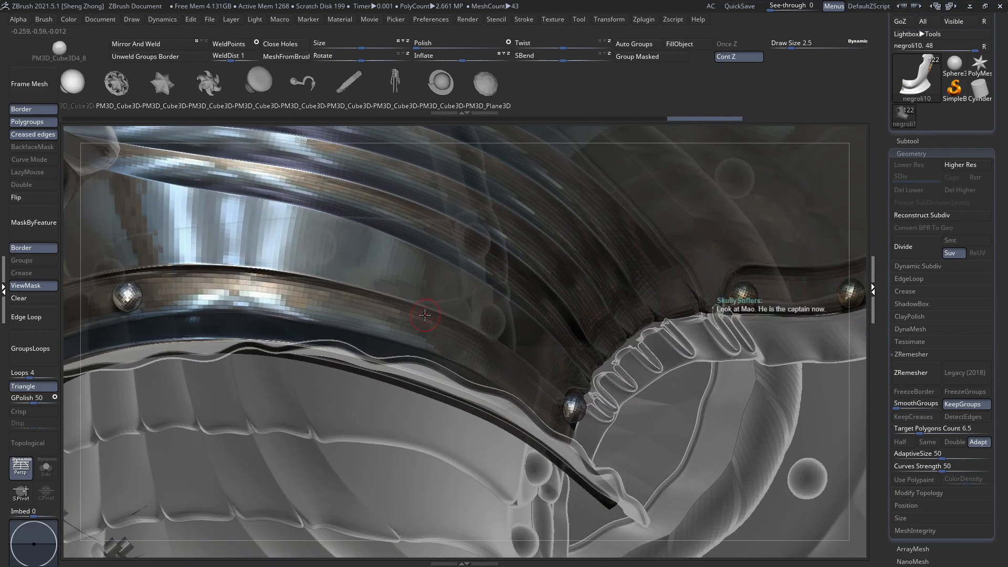
key("ctrl+z")
key("ctrl+z")
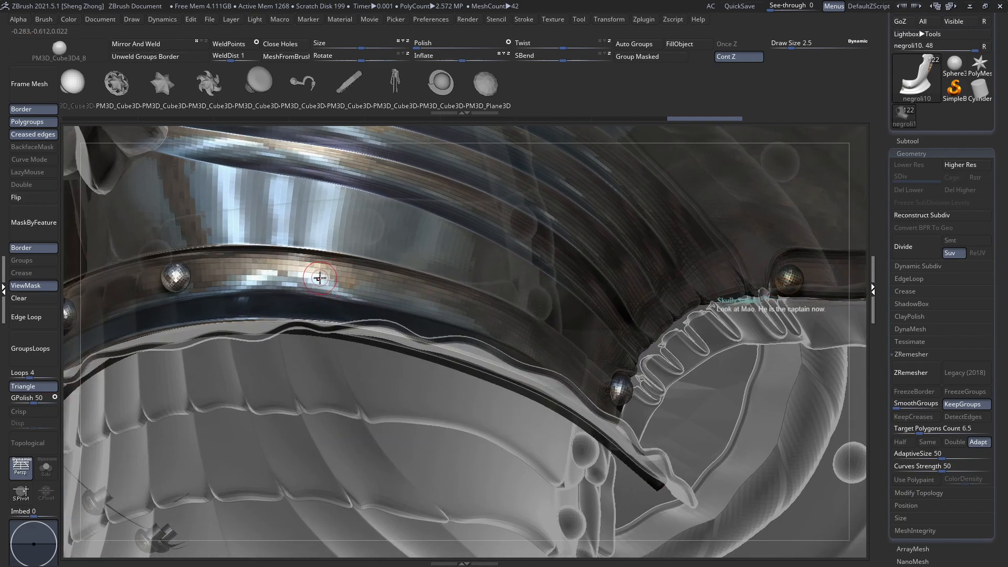
key("ctrl+z")
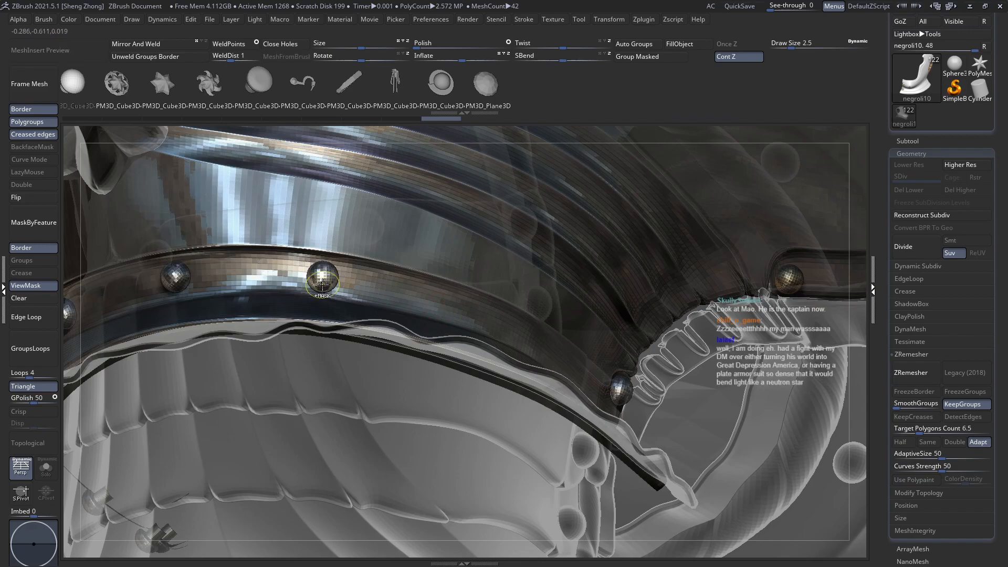
Insert the remaining rivets down the front section of the right shoulder plate's band to close the gap to the front-end rivet.
key("ctrl+shift+z")
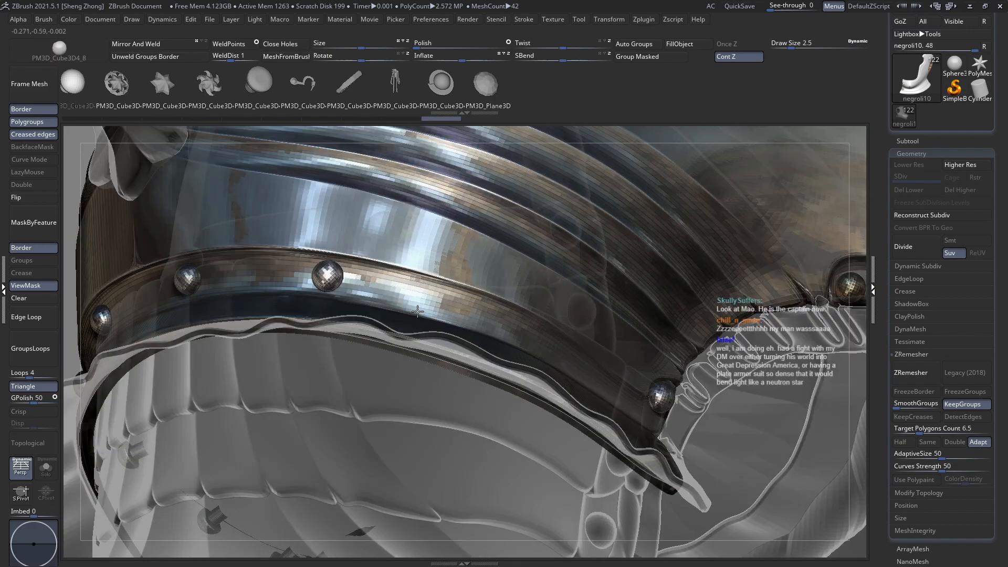
key("ctrl+shift+z")
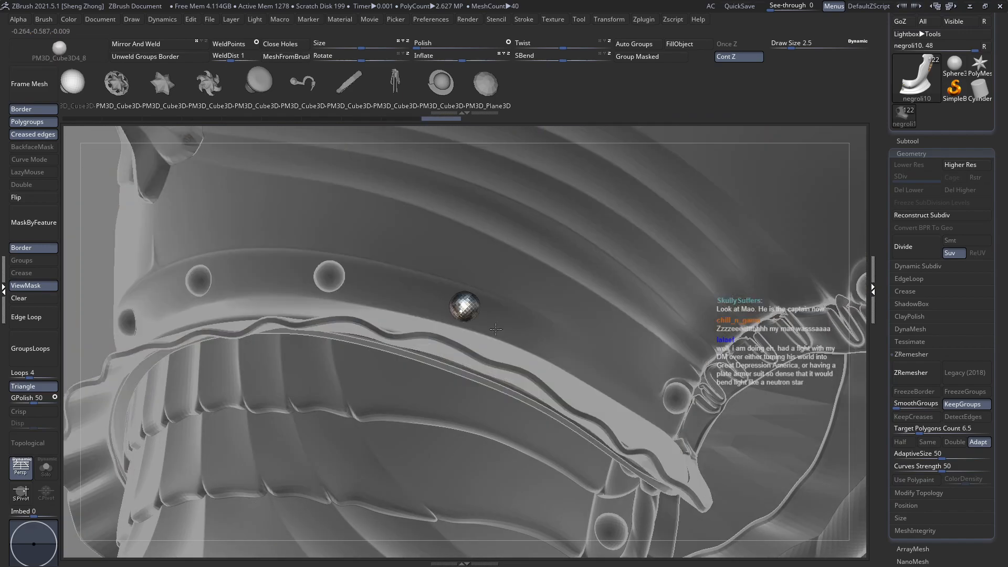
key("ctrl+shift+z")
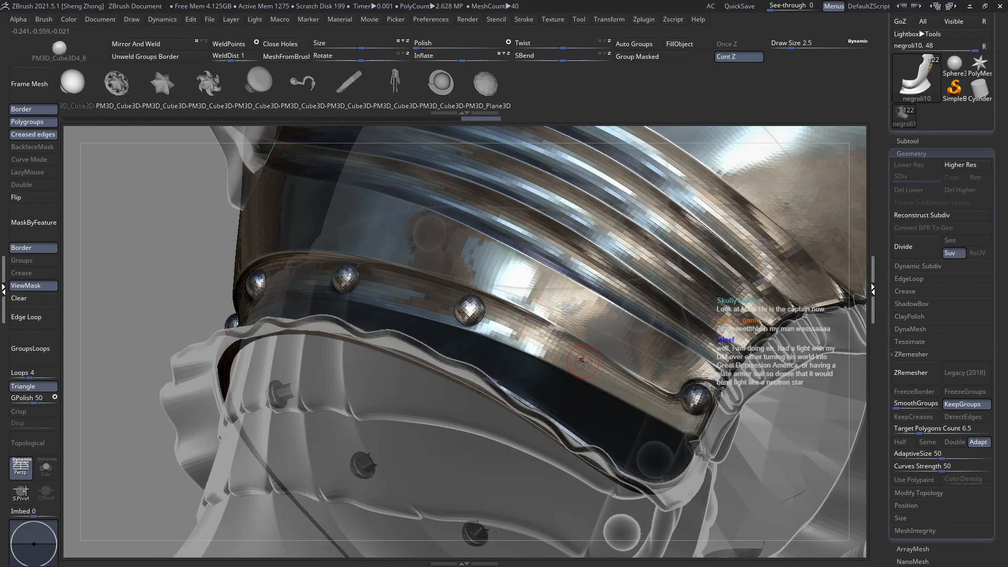
key("ctrl+shift+z")
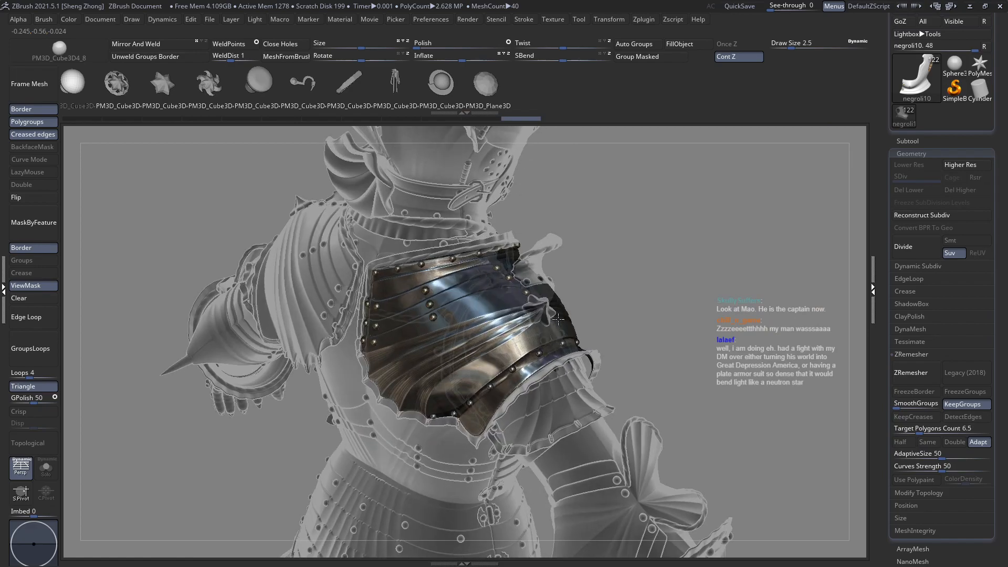
key("ctrl+shift+z")
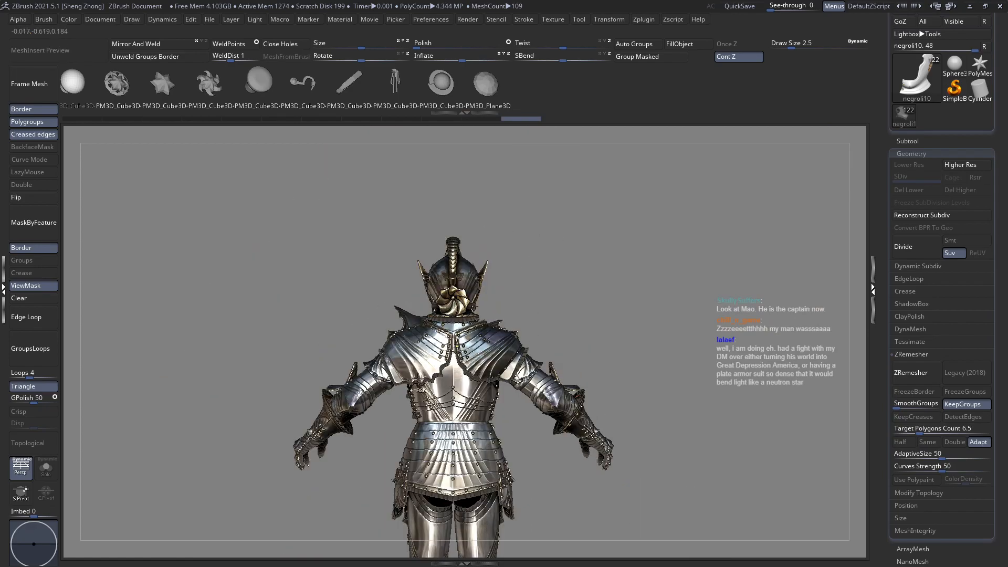
Select the figure's left shoulder plate and insert a rivet at the rear end of its lower band.
key("ctrl+z")
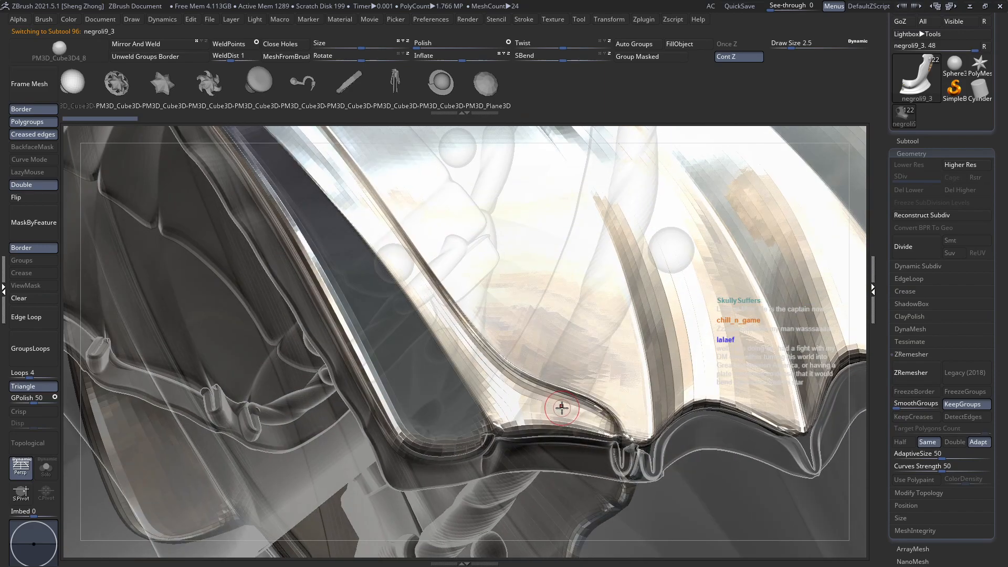
key("ctrl+shift+z")
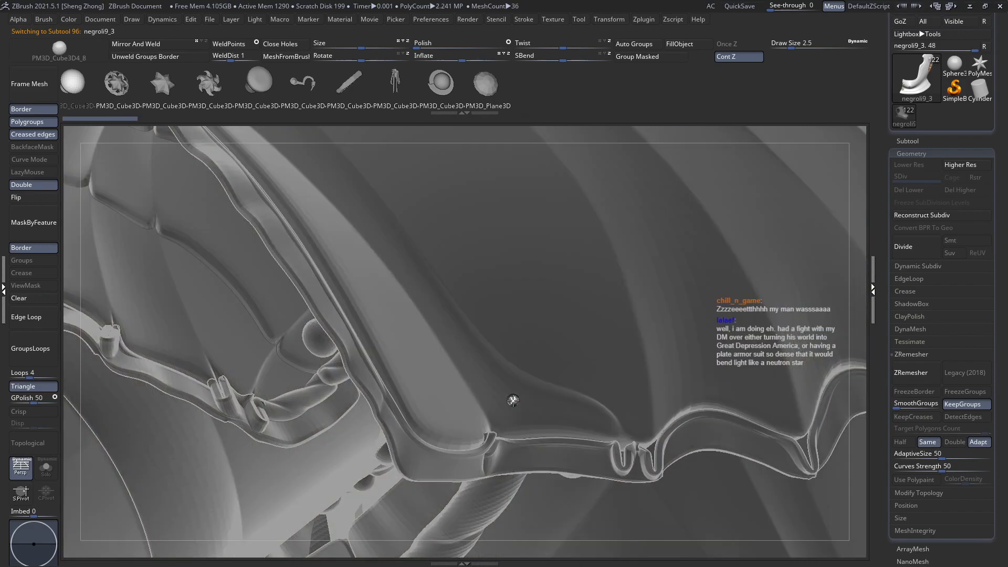
key("ctrl+shift+z")
key("ctrl+shift+z")
key("ctrl+shift+z")
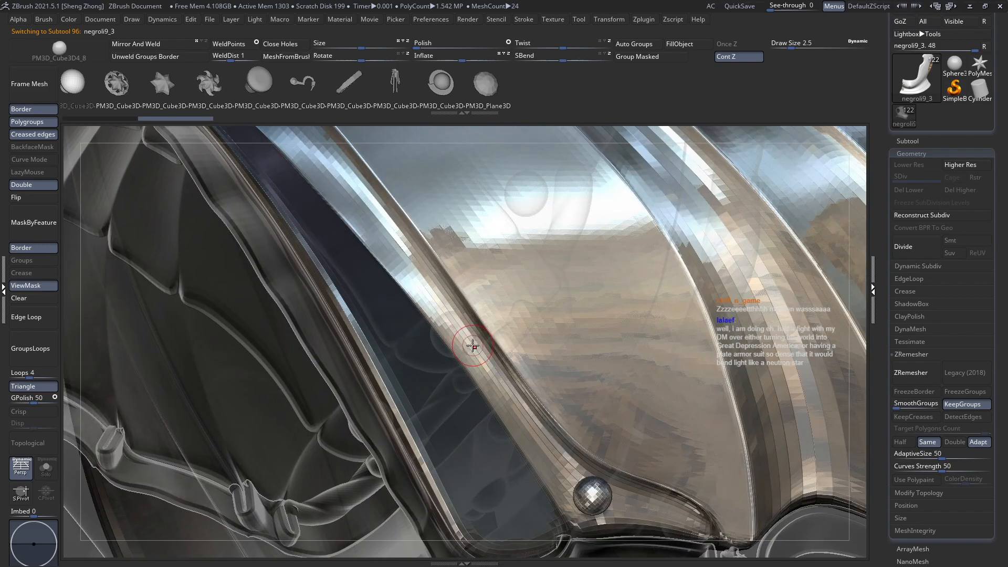
Insert two more rivets up the rear section of the left shoulder plate's lower band.
left_click(473, 346)
left_click_drag(372, 278, 474, 394, "alt")
key("ctrl+shift+z")
key("ctrl+shift+z")
key("ctrl+shift+z")
key("ctrl+shift+z")
key("ctrl+shift+z")
key("ctrl+shift+z")
key("ctrl+shift+z")
key("ctrl+shift+z")
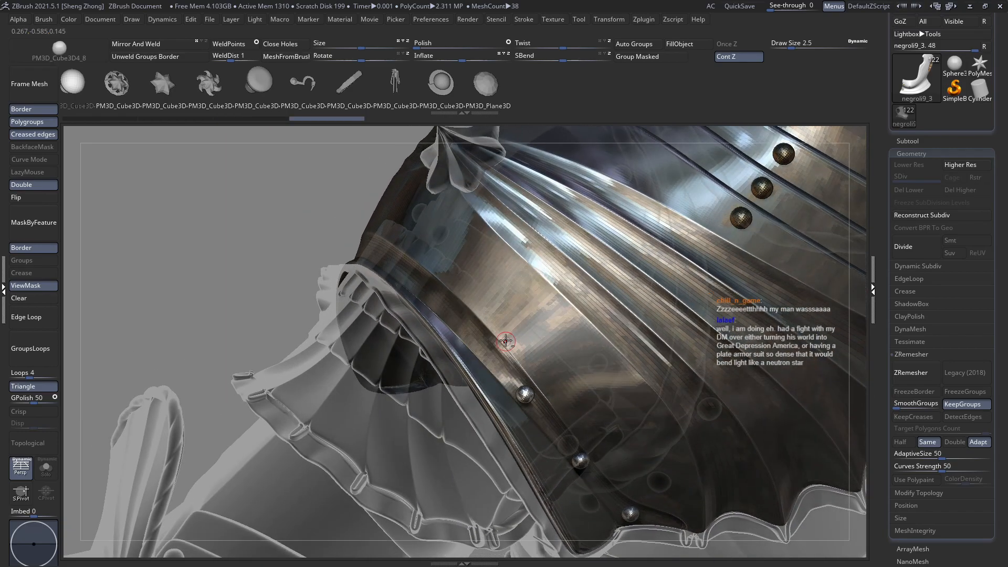
key("ctrl+shift+z")
Undo the misplaced rivet attempts and insert a fourth rivet farther up the left shoulder plate's lower band.
key("ctrl+z")
key("ctrl+z")
key("ctrl+z")
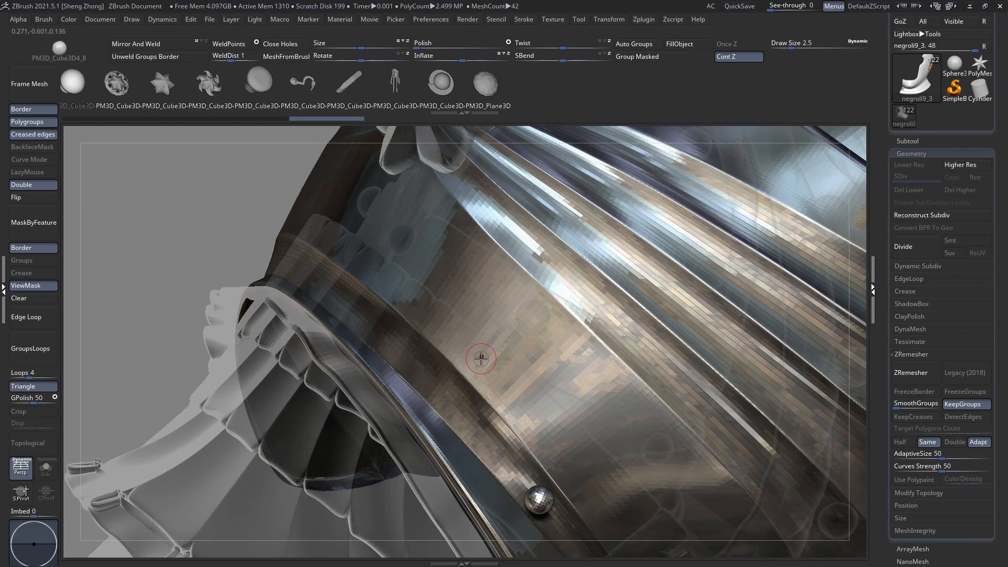
right_click_drag(481, 358, 532, 383)
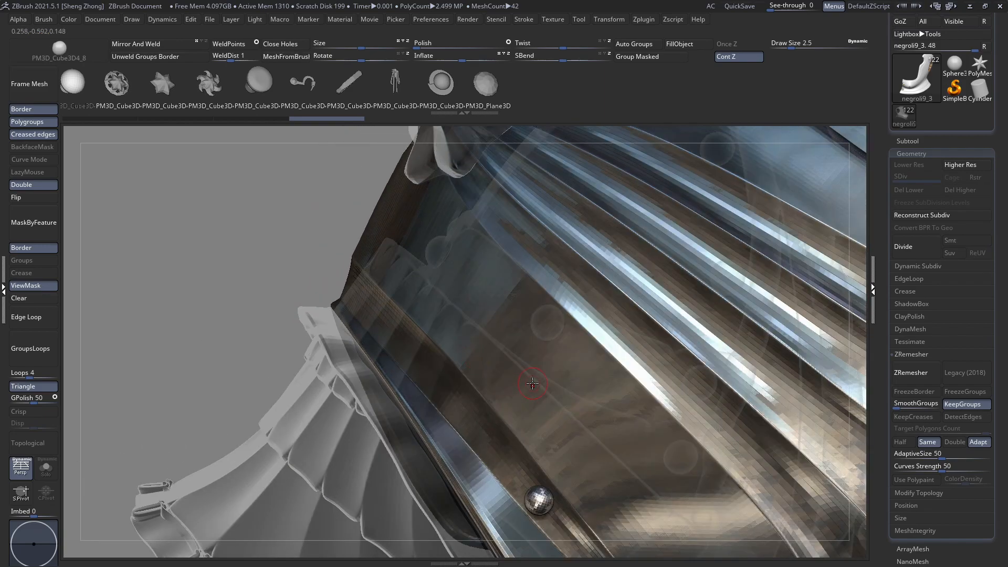
key("ctrl+z")
key("ctrl+z")
key("ctrl+z")
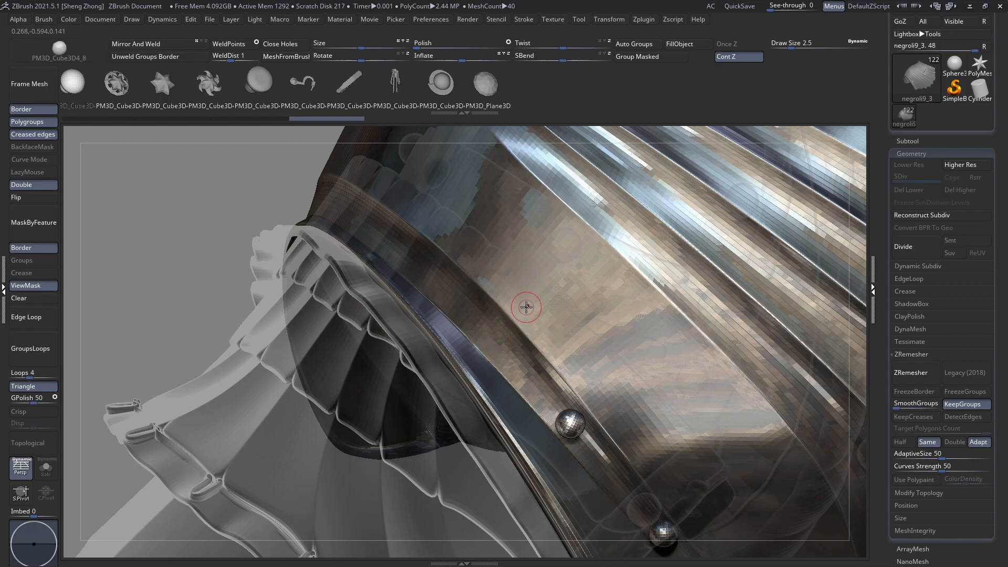
right_click_drag(435, 213, 427, 265, "alt")
mouse_move(437, 333)
right_mouse_down()
mouse_move(459, 375)
mouse_move(490, 329)
right_mouse_up()
left_click(489, 305)
key("ctrl+shift+a")
right_click_drag(448, 249, 575, 326, "alt")
Insert two further rivets over the outer side of the left shoulder plate's lower band, undoing the misplaced attempt.
left_click_drag(590, 362, 621, 322)
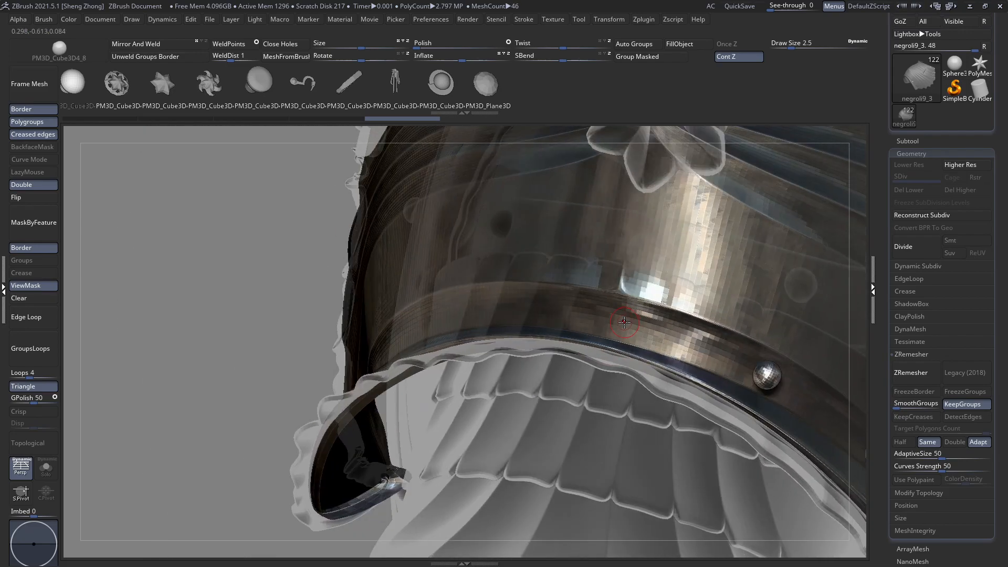
left_click(623, 323)
right_click_drag(610, 329, 711, 332)
key("ctrl+z")
left_click_drag(708, 324, 656, 327)
right_click_drag(657, 328, 633, 325, "ctrl")
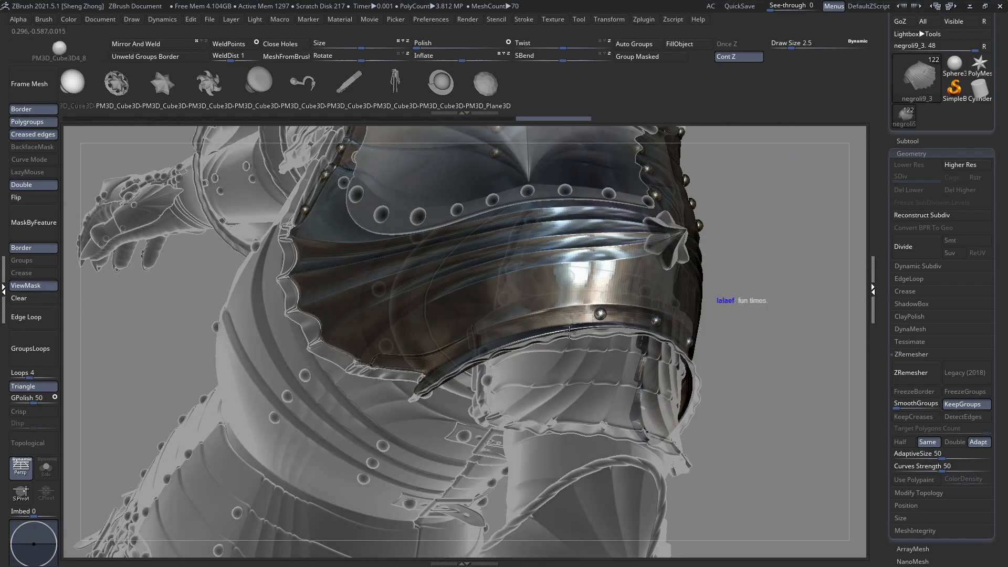
Insert one more rivet on the lower band of the left shoulder plate, toward its front end.
right_click_drag(570, 332, 605, 323, "ctrl")
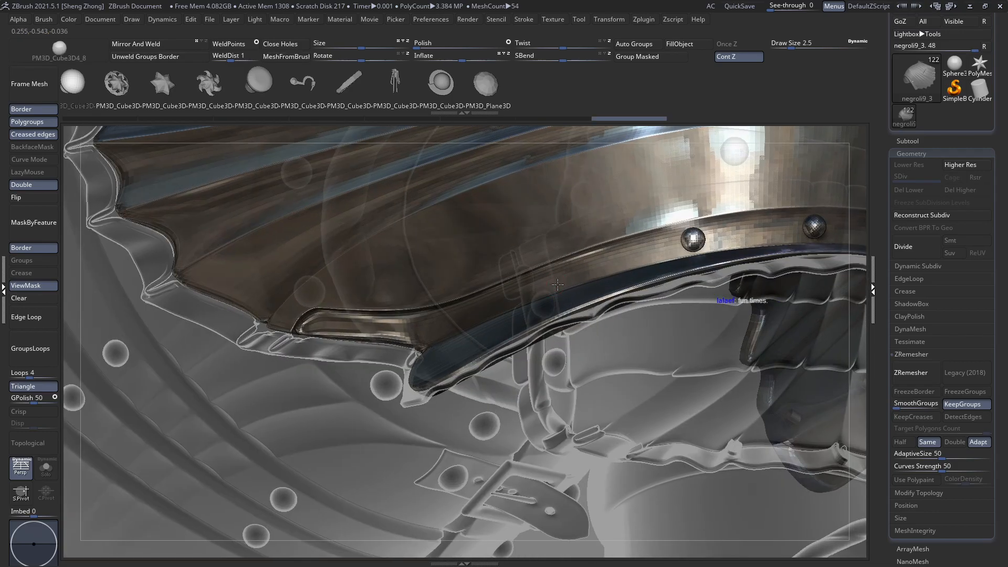
right_click_drag(557, 284, 535, 305)
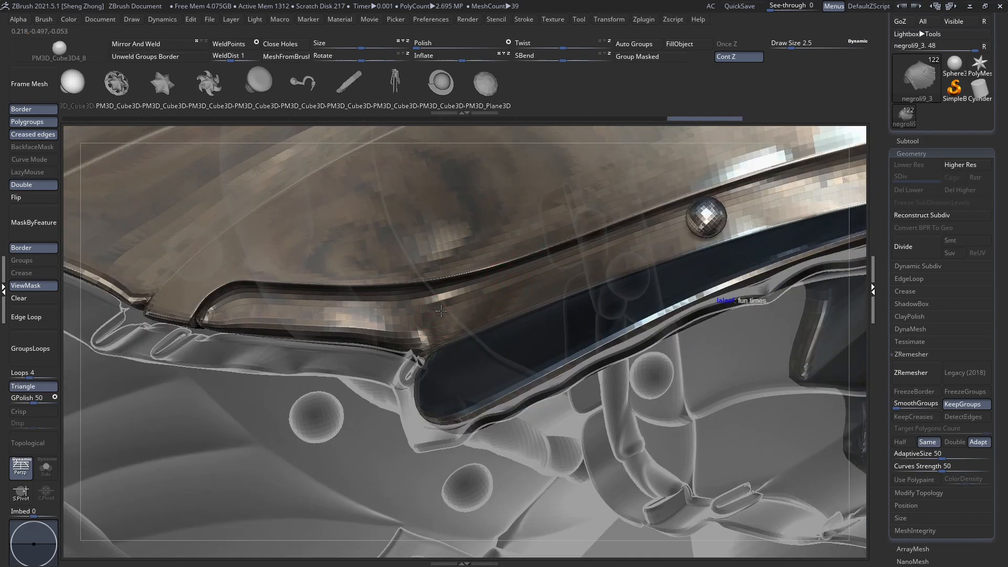
right_click_drag(440, 312, 482, 286)
left_click(521, 286)
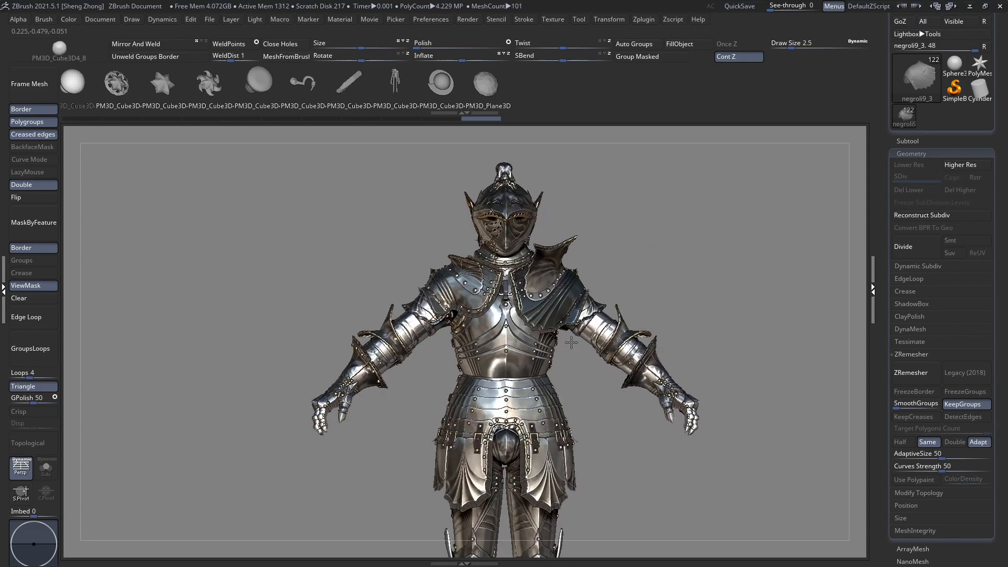
Examine the riveted armour from the front, back and both sides, up close and as a whole figure.
left_click_drag(572, 342, 519, 336)
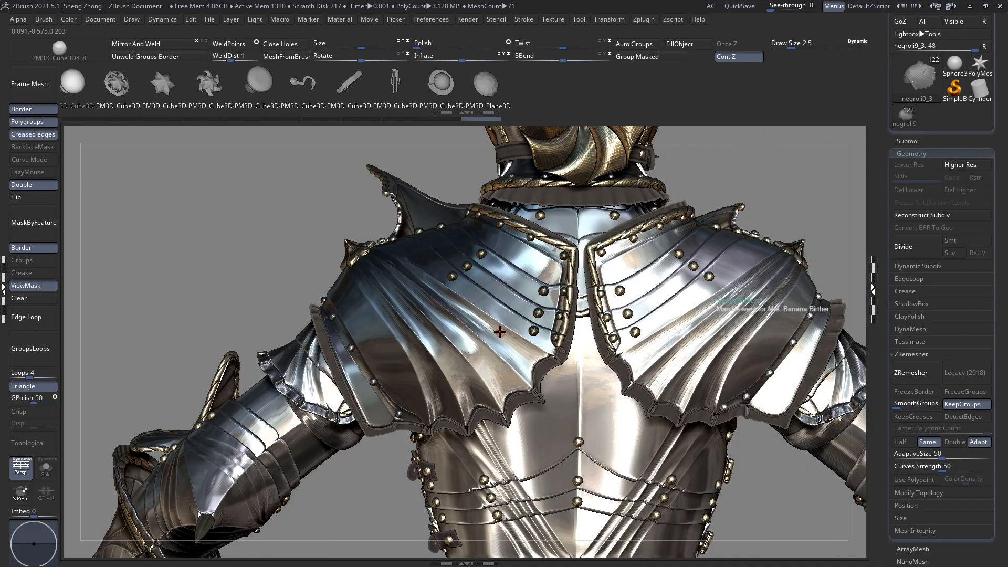
left_click_drag(342, 310, 337, 272, "alt")
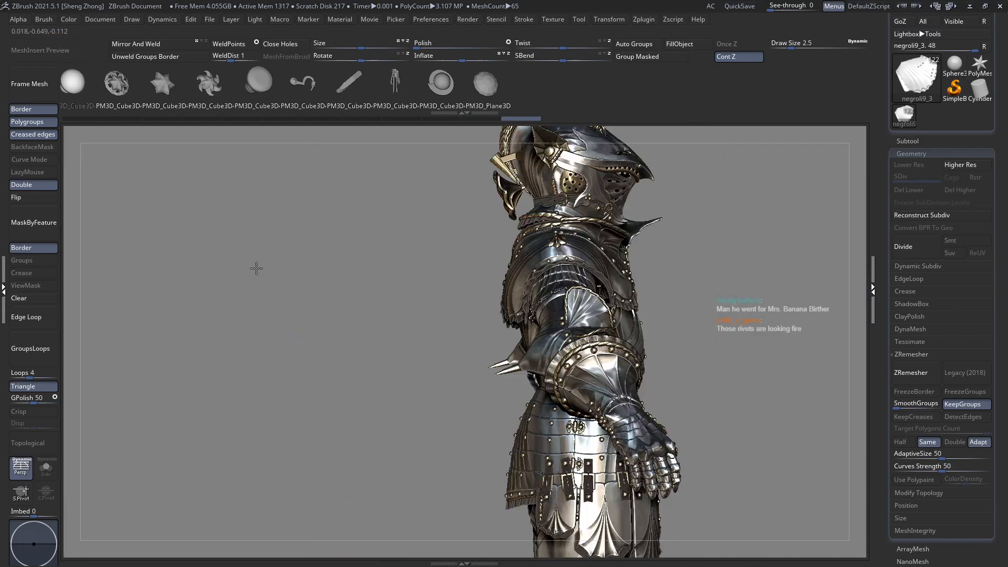
left_click_drag(254, 265, 459, 336)
right_click_drag(460, 336, 351, 378)
right_click_drag(480, 281, 597, 299)
right_click_drag(413, 298, 355, 297, "alt")
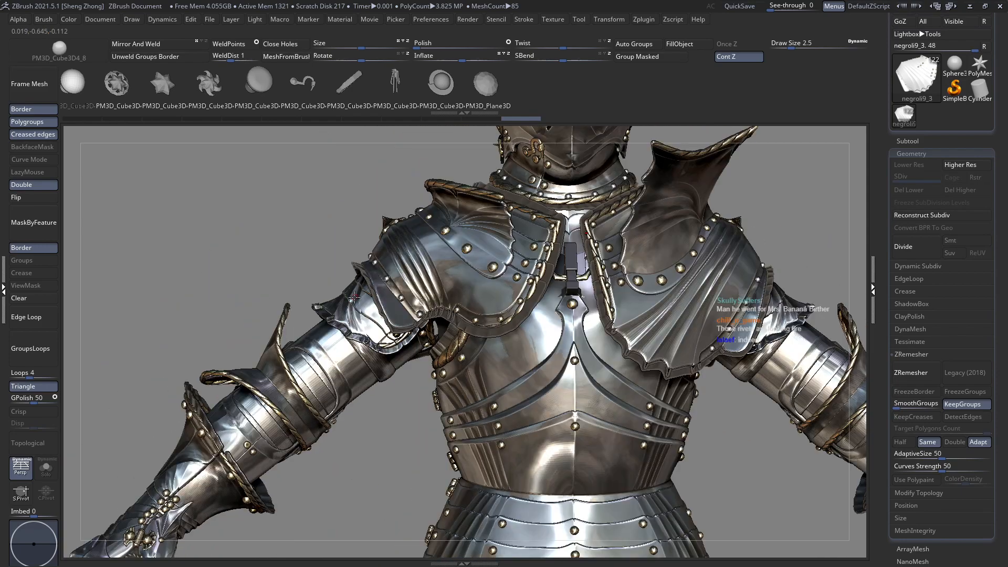
right_click_drag(344, 216, 147, 147, "alt")
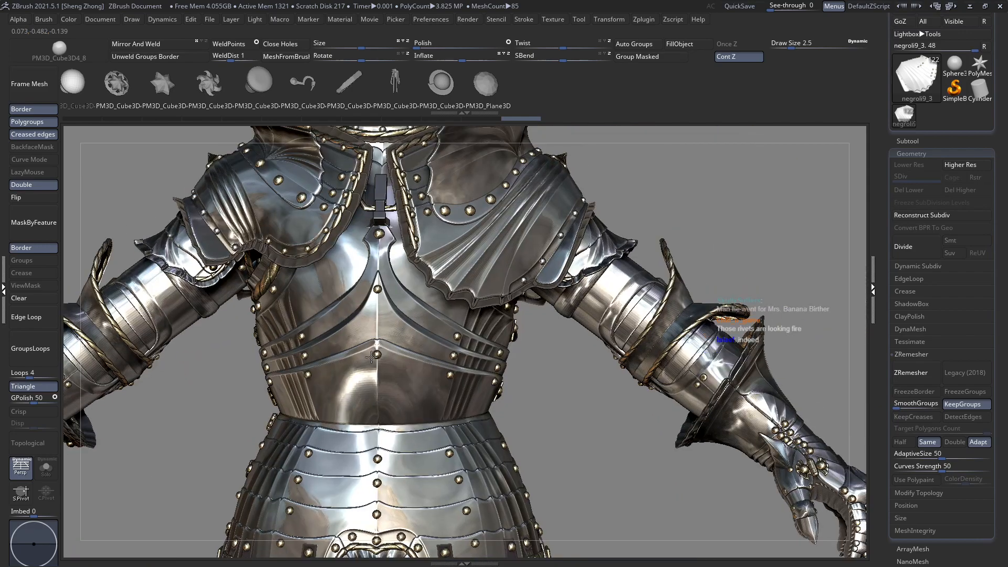
right_click_drag(430, 332, 433, 273, "ctrl")
right_click_drag(609, 247, 446, 352)
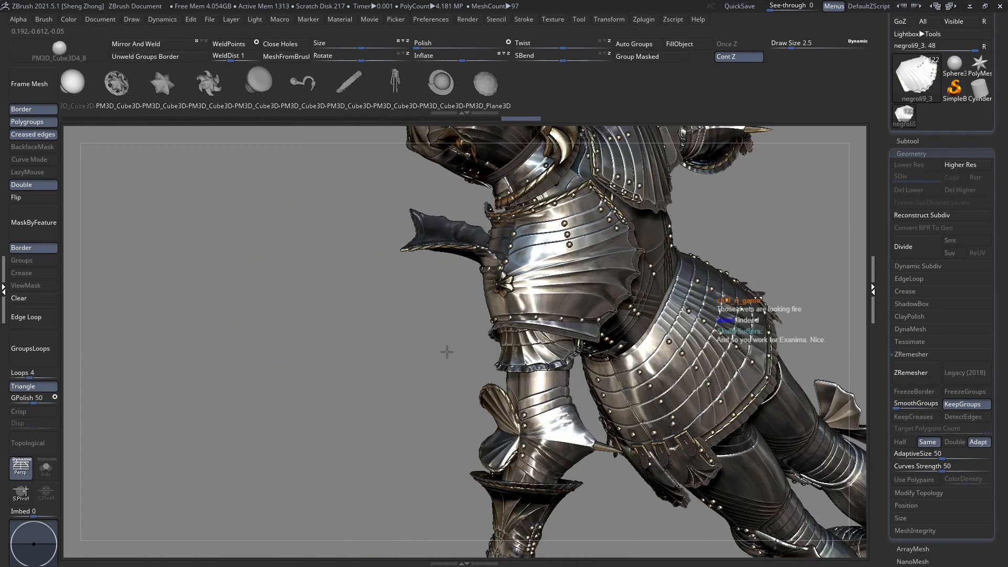
right_click_drag(551, 284, 564, 336)
right_click_drag(546, 375, 520, 315, "ctrl")
right_click_drag(575, 299, 581, 295, "shift")
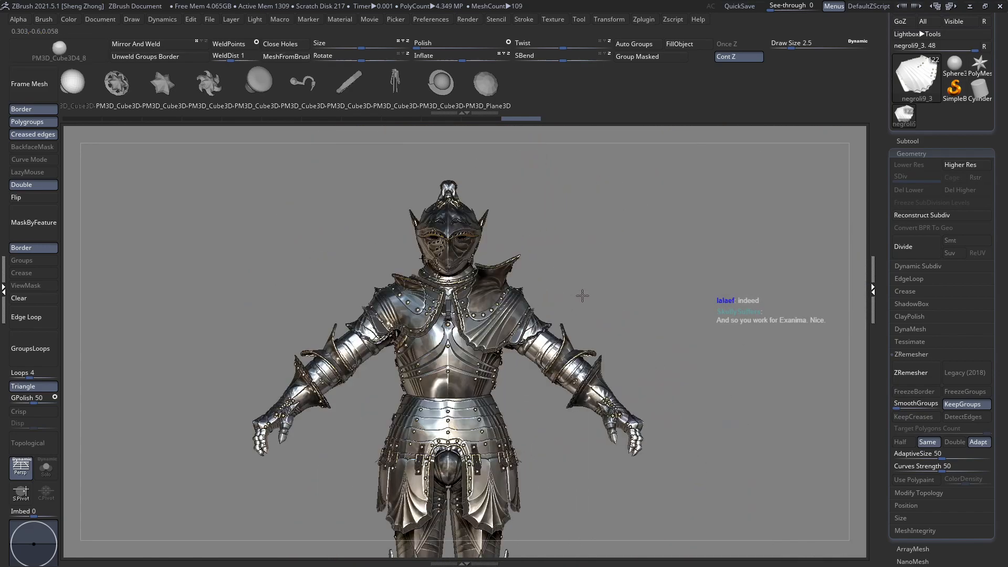
right_click_drag(392, 314, 496, 278, "alt")
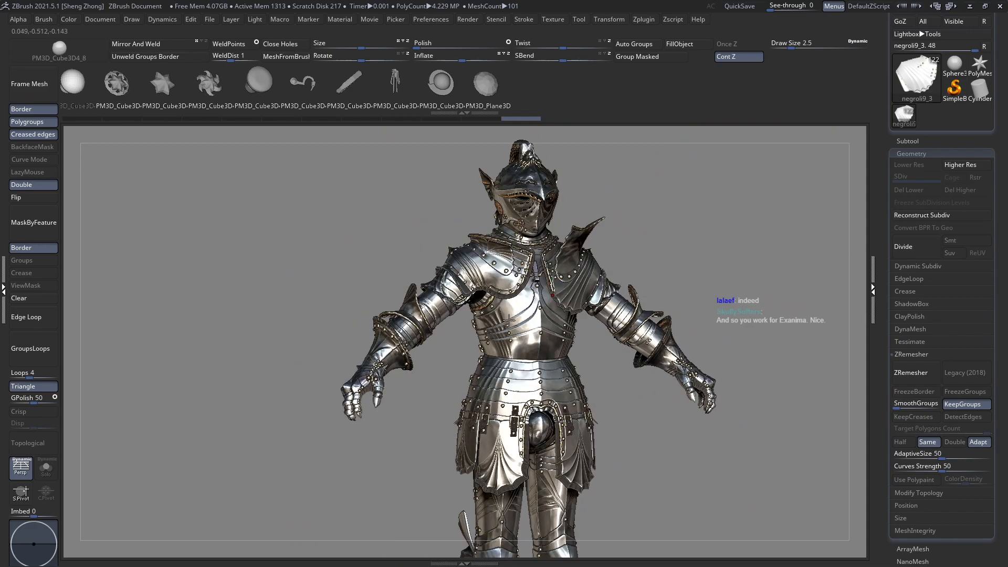
right_click_drag(507, 321, 528, 277)
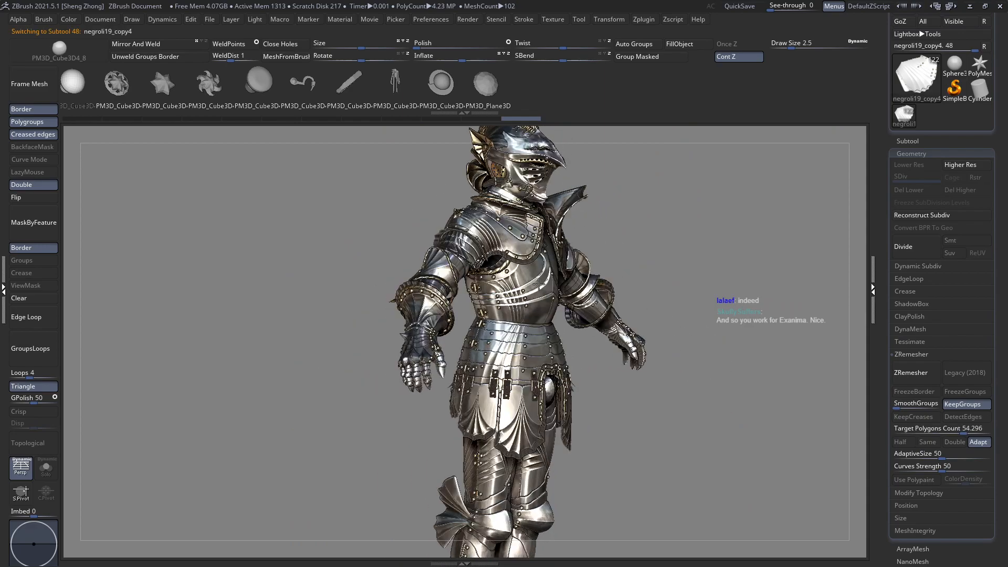
right_click_drag(527, 329, 444, 307)
right_click_drag(603, 283, 491, 347)
Select the helmet's upper visor plate and switch to the Move brush.
left_click(518, 294, "alt")
right_click_drag(536, 268, 469, 288)
key("space")
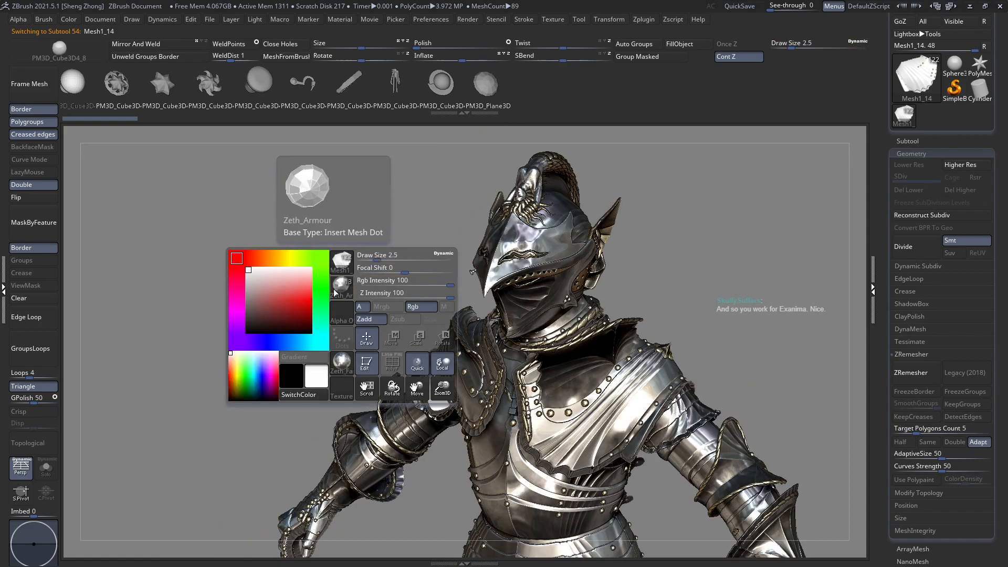
left_click(344, 287)
key("m")
left_click(616, 286)
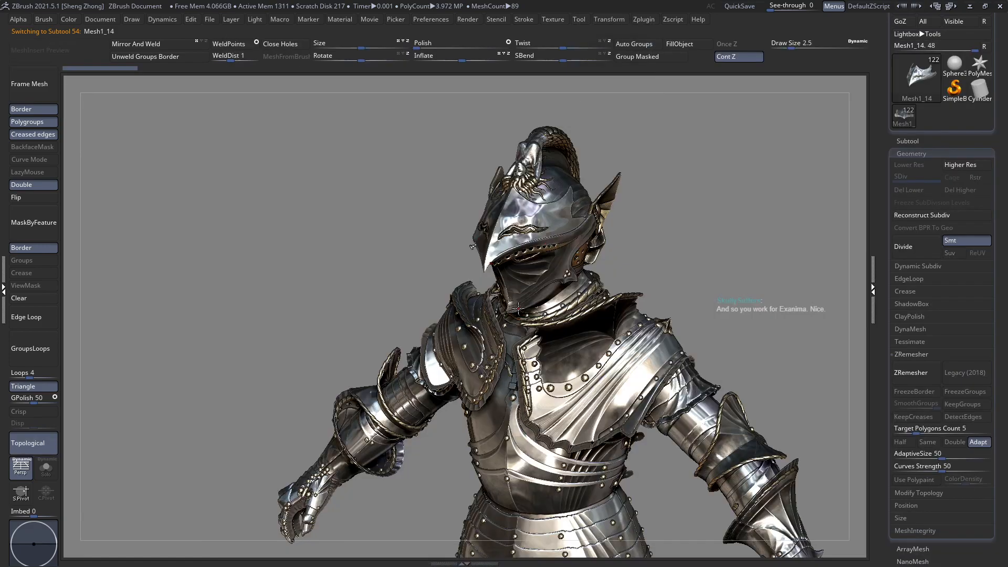
key("f")
mouse_move(523, 261)
right_mouse_down()
mouse_move(472, 266)
mouse_move(525, 257)
right_mouse_up()
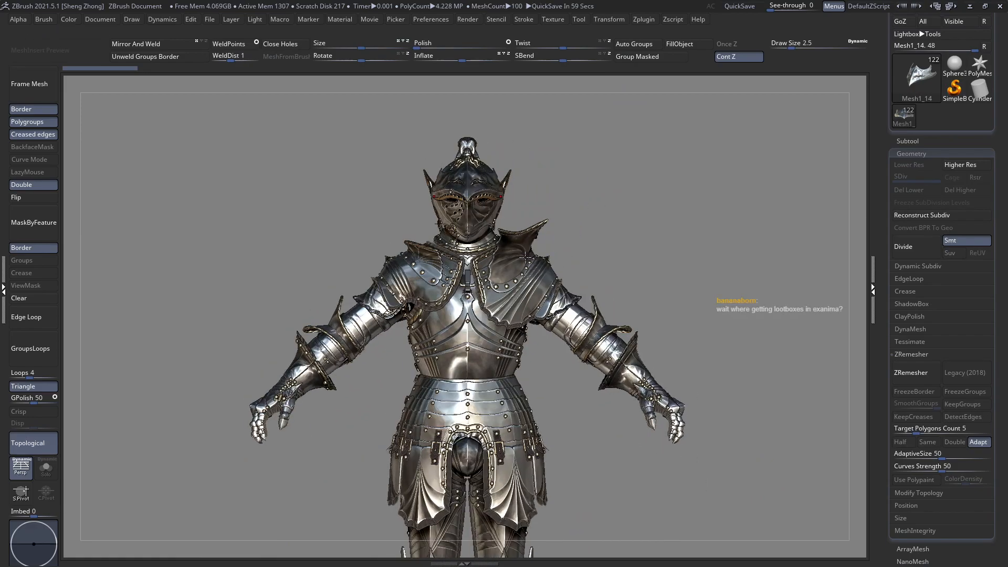
mouse_move(500, 364)
right_mouse_down()
mouse_move(513, 364)
mouse_move(489, 368)
right_mouse_up()
right_click_drag(475, 294, 452, 298, "alt")
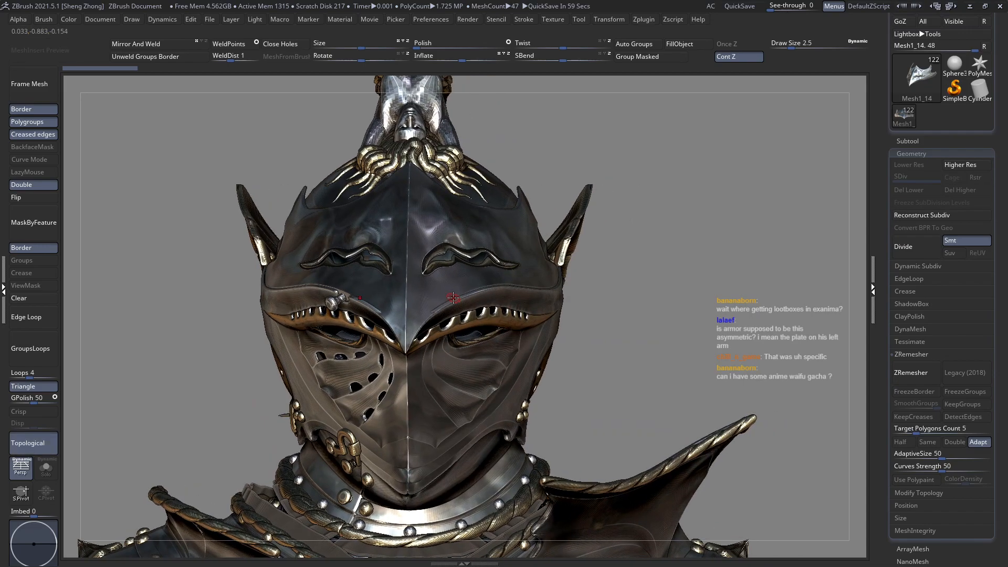
right_click_drag(453, 296, 520, 254)
right_click_drag(444, 232, 467, 210, "alt")
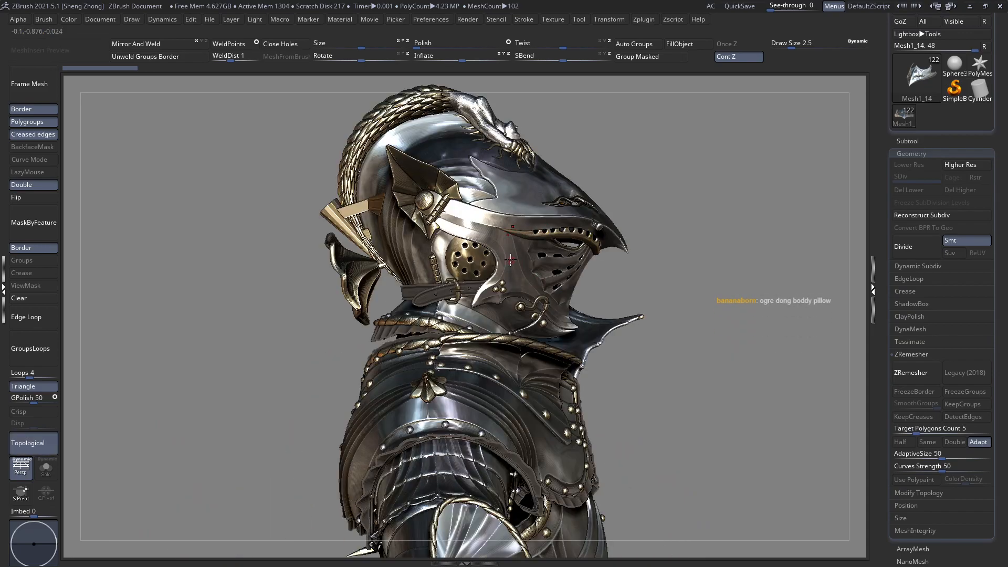
right_click_drag(491, 264, 406, 296, "alt")
key("w")
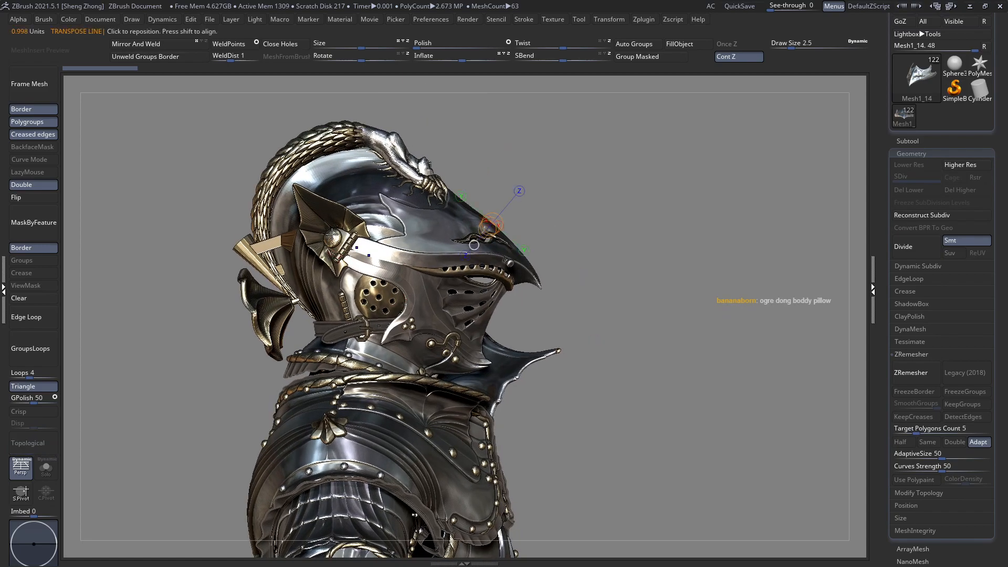
mouse_move(330, 235)
left_mouse_down()
mouse_move(682, 259)
mouse_move(681, 244)
mouse_move(544, 91)
mouse_move(526, 96)
mouse_move(612, 237)
left_mouse_up()
key("q")
mouse_move(494, 288)
right_mouse_down()
mouse_move(434, 290)
mouse_move(496, 291)
mouse_move(283, 234)
right_mouse_up()
key("ctrl+z")
right_click_drag(454, 276, 399, 283)
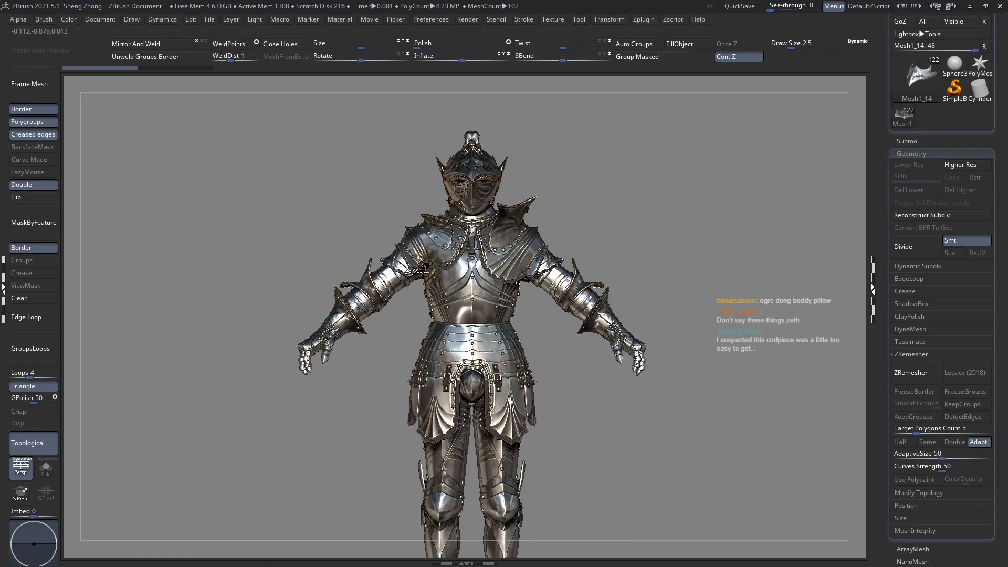
Show the visor plate's polygroups, hide its main surface and mask the trims around the two brow-shaped slits.
right_click_drag(509, 217, 697, 414, "alt")
right_click_drag(512, 231, 492, 292)
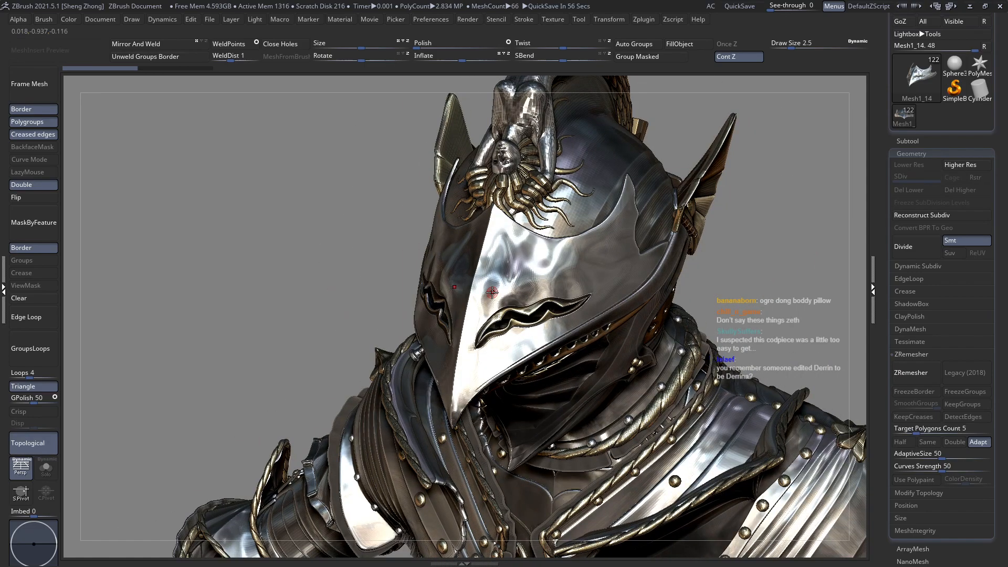
right_click_drag(512, 373, 509, 238)
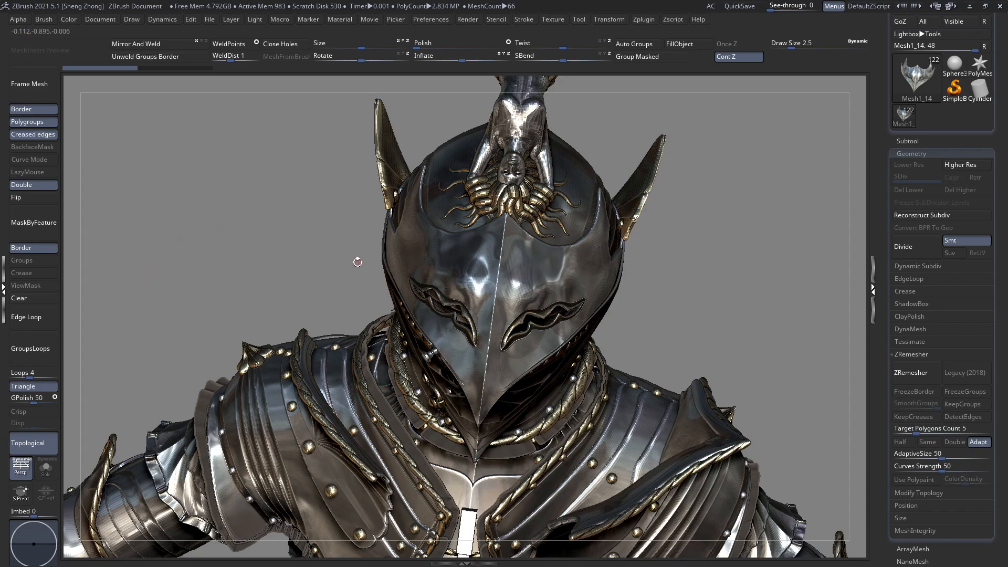
right_click_drag(517, 301, 536, 332)
right_click_drag(502, 276, 502, 327, "ctrl")
key("shift+f")
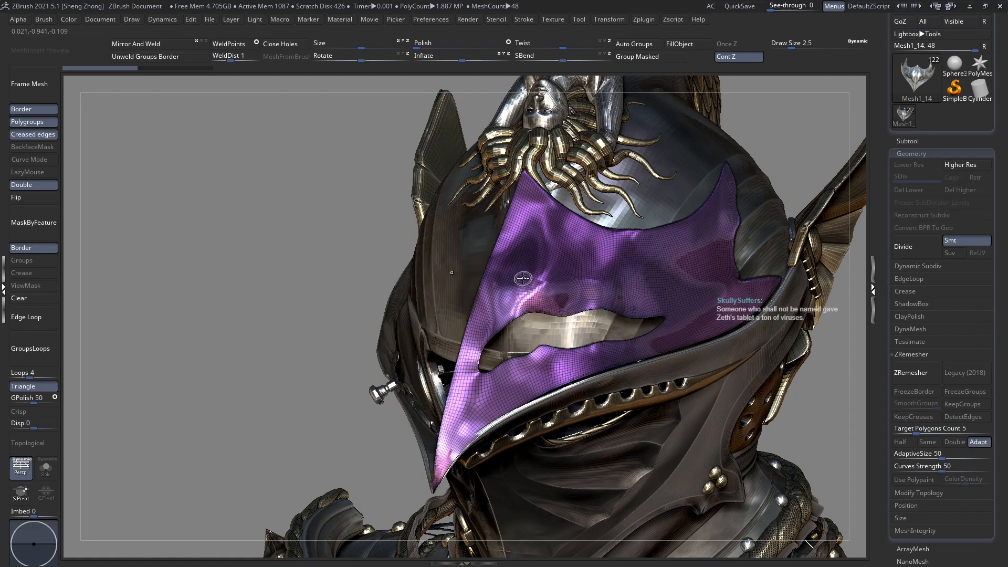
left_click(523, 280, "ctrl+shift")
left_click(523, 281, "ctrl+shift")
left_click(435, 256, "ctrl+shift")
right_click_drag(434, 256, 396, 287, "ctrl")
left_click(280, 266, "ctrl")
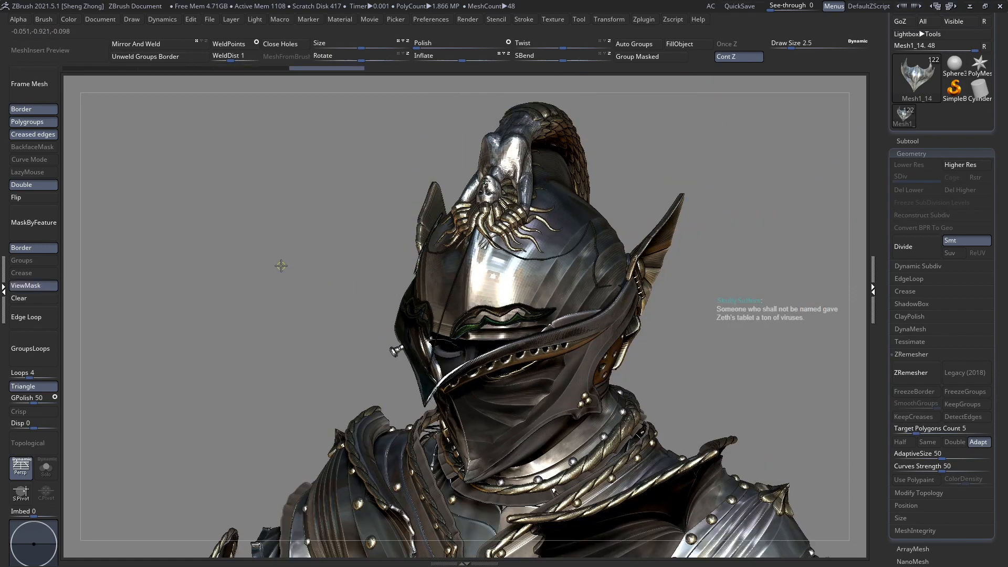
Step back through the history to the fully shown visor plate, keeping the slit trims masked.
left_click(29, 285)
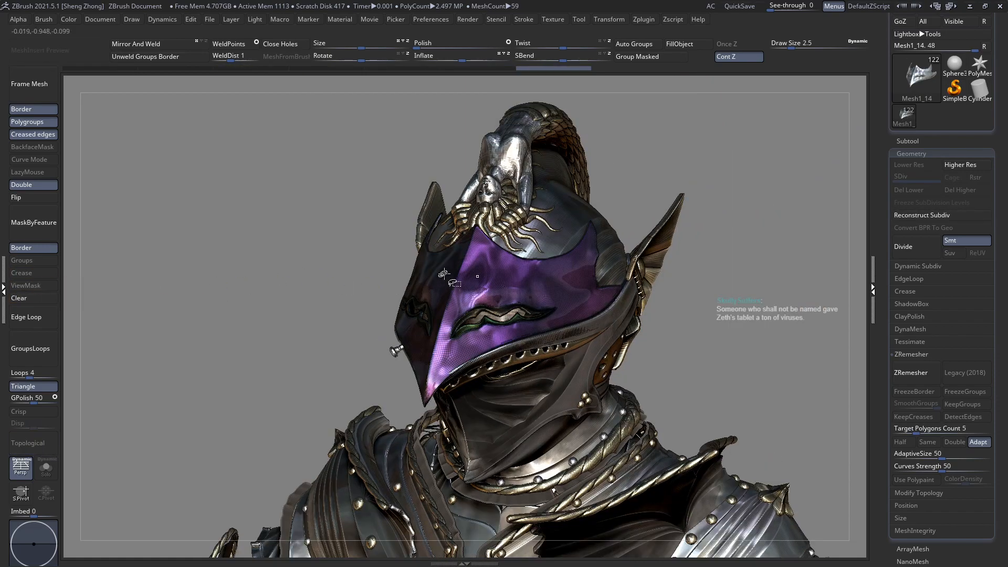
key("ctrl+z")
key("ctrl+z")
key("ctrl+z")
key("ctrl+z")
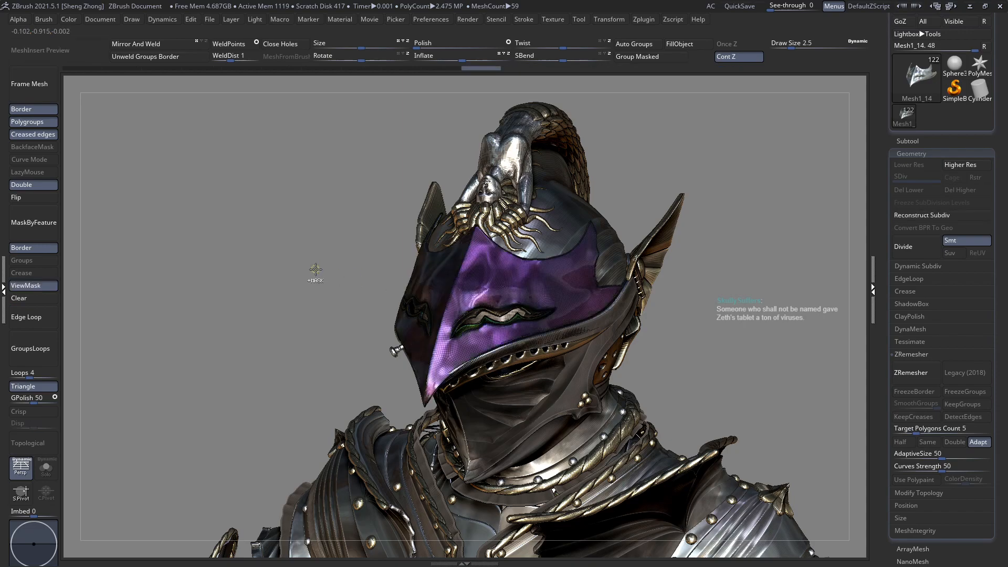
key("ctrl+shift+z")
Switch to the custom Zeth sculpting brush and set its draw size to 6.7854.
left_click_drag(316, 269, 501, 315)
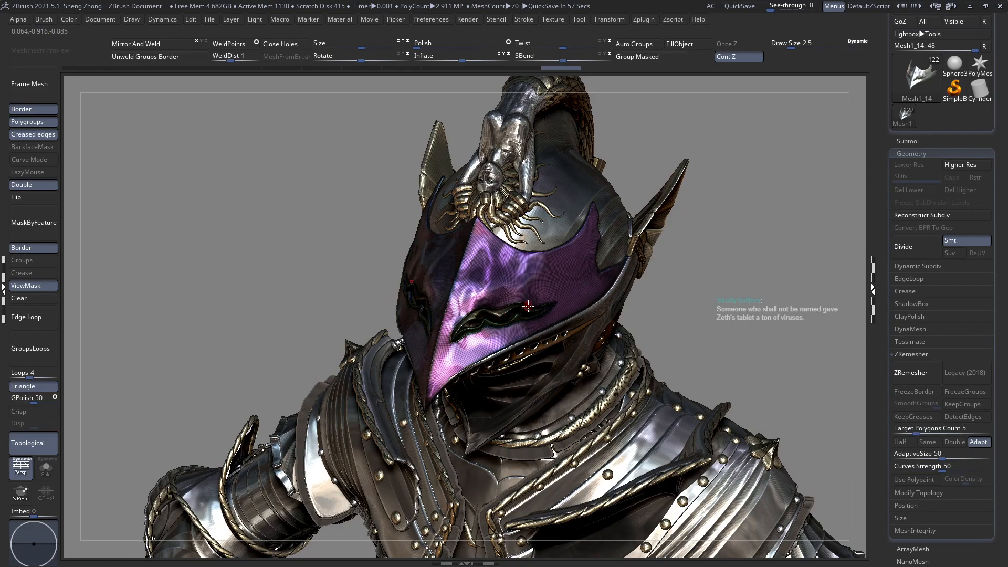
left_click_drag(525, 304, 619, 335)
left_click_drag(518, 256, 434, 240, "alt")
key("space")
left_click(318, 251)
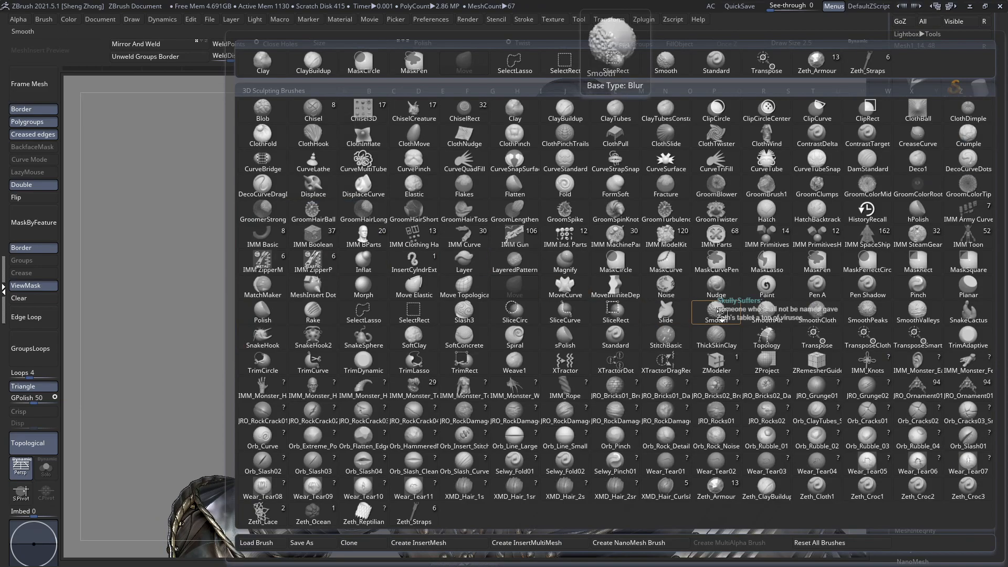
left_click(615, 67)
right_click_drag(569, 299, 584, 362, "ctrl")
key("space")
left_click_drag(498, 275, 525, 275)
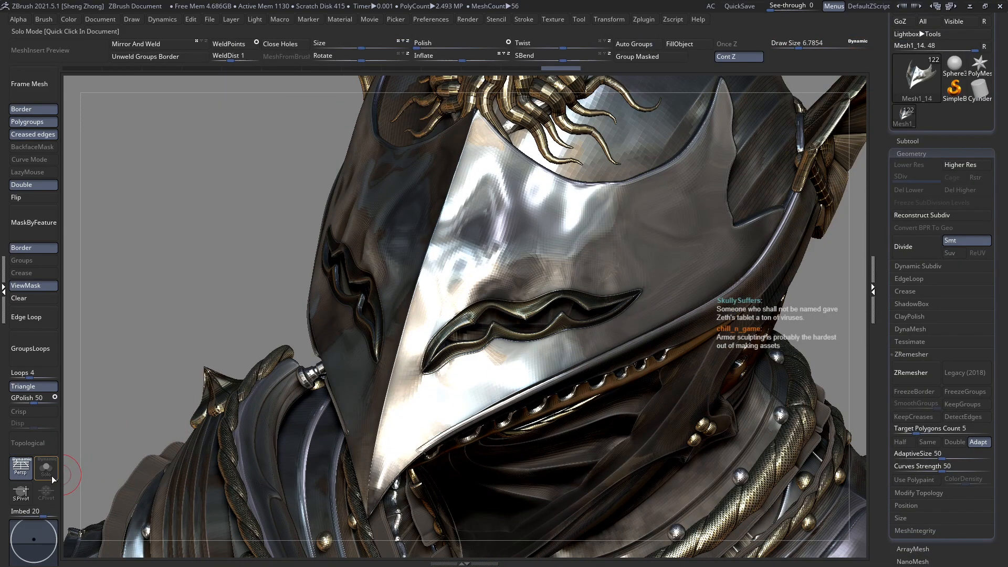
Isolate the visor plate in Solo mode and lower the brush's Z Intensity to 6.
left_click(45, 468)
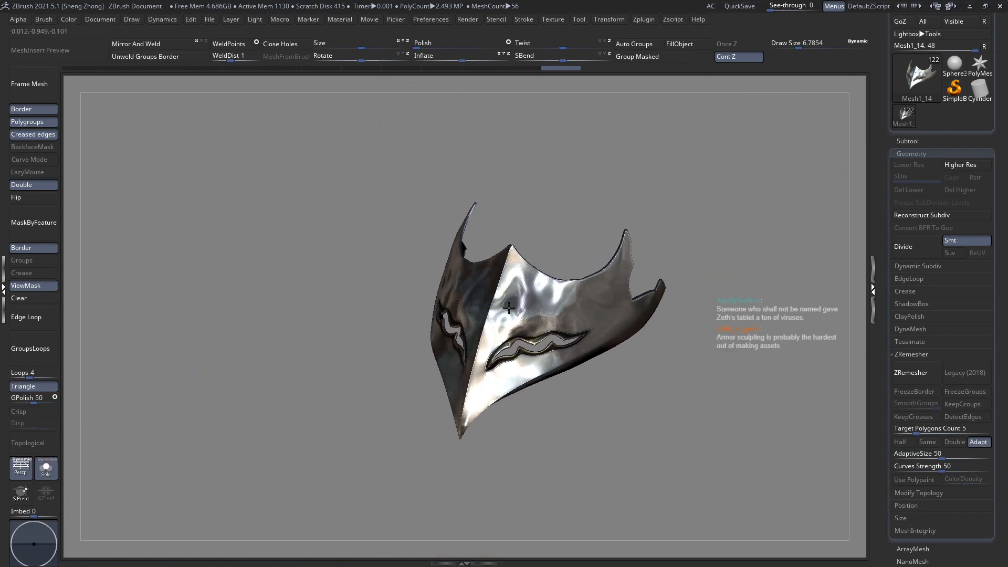
right_click_drag(541, 362, 540, 297, "ctrl")
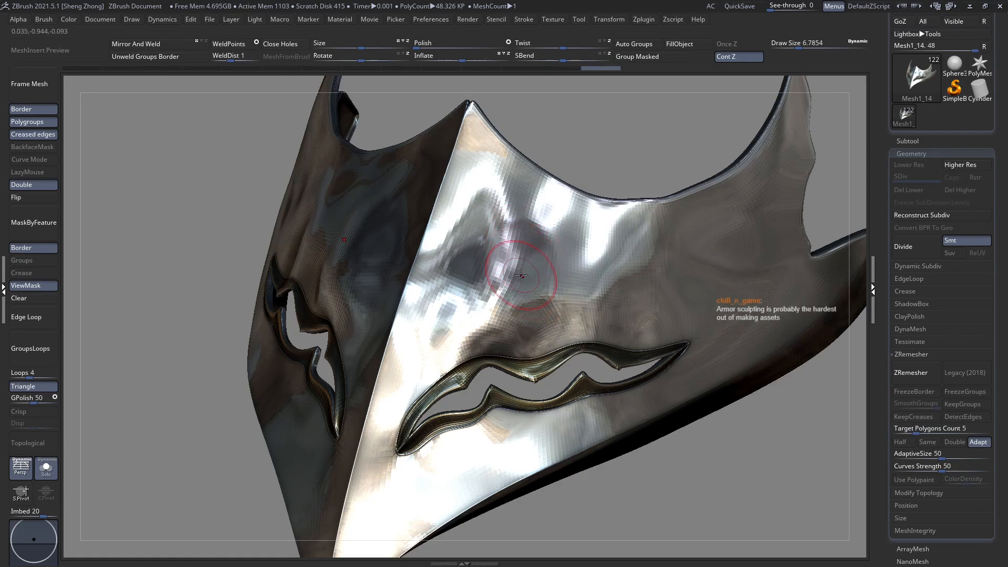
key("space")
left_click_drag(558, 307, 533, 308)
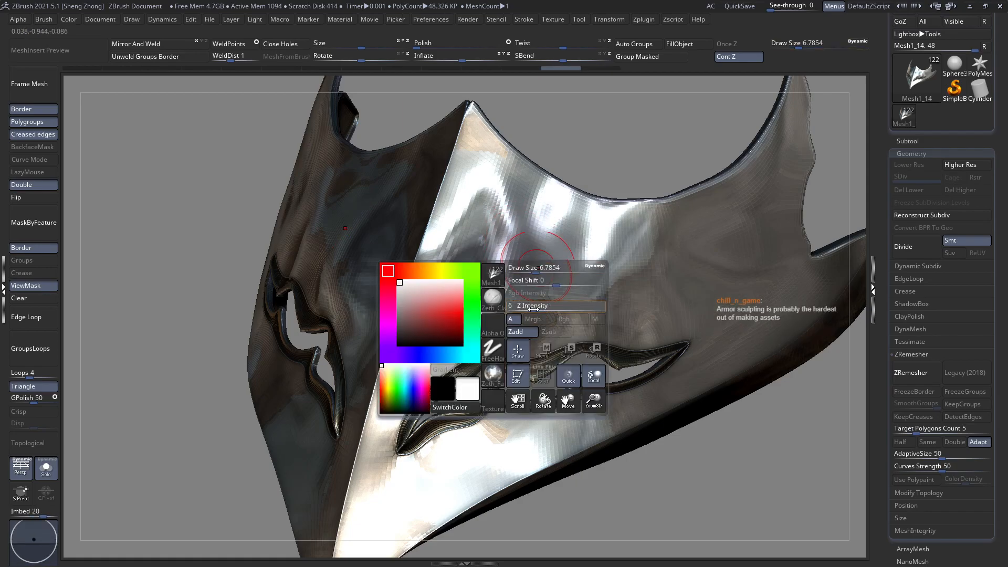
mouse_move(533, 310)
right_mouse_down("ctrl")
mouse_move(500, 317)
mouse_move(544, 315)
right_mouse_up("ctrl")
mouse_move(545, 315)
right_mouse_down("ctrl")
mouse_move(562, 310)
mouse_move(548, 313)
right_mouse_up("ctrl")
key("space")
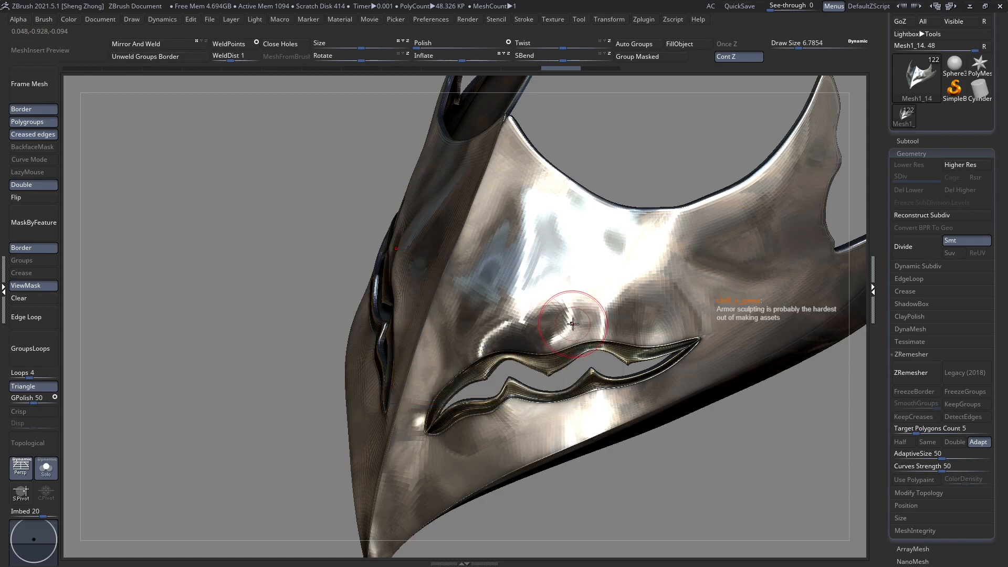
Sculpt a furrowed brow fold on the visor plate, just above the inner end of the figure's left slit.
mouse_move(540, 261)
left_mouse_down()
mouse_move(526, 294)
mouse_move(479, 351)
left_mouse_up()
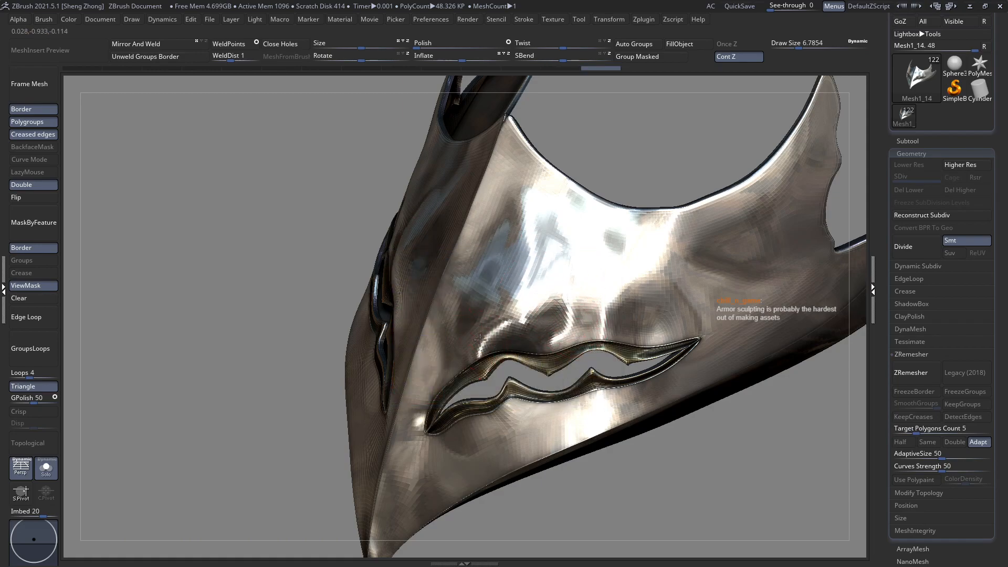
right_click_drag(473, 354, 511, 324)
left_click_drag(454, 357, 444, 366)
left_click_drag(478, 325, 445, 368)
left_click_drag(496, 294, 477, 338)
left_click_drag(551, 322, 539, 341)
right_click_drag(557, 326, 512, 314)
mouse_move(512, 310)
left_mouse_down()
mouse_move(501, 328)
mouse_move(544, 339)
mouse_move(559, 331)
mouse_move(550, 315)
mouse_move(491, 333)
left_mouse_up()
right_click_drag(513, 313, 509, 330)
mouse_move(486, 337)
left_mouse_down()
mouse_move(512, 315)
mouse_move(430, 374)
mouse_move(470, 333)
left_mouse_up()
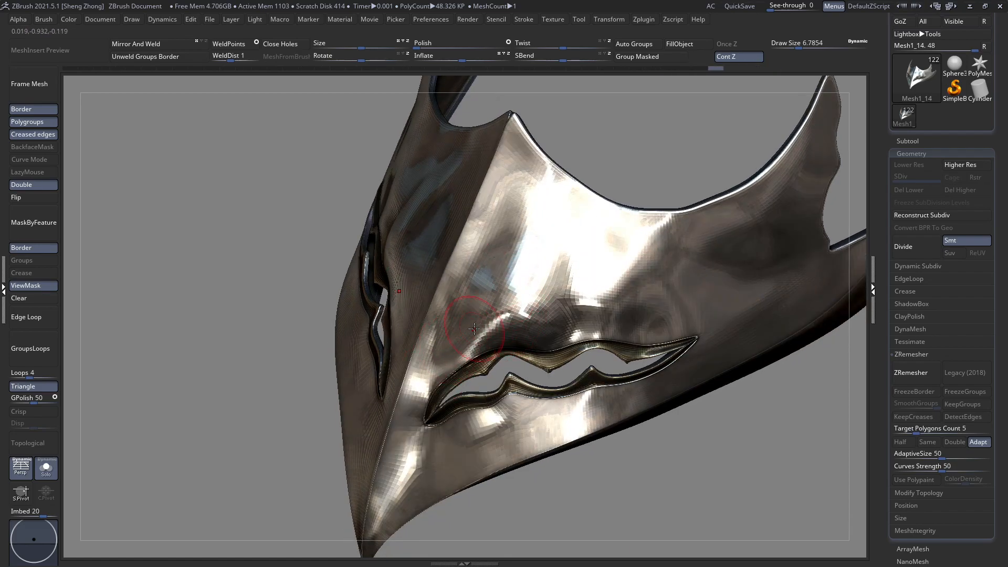
Extend the sculpted brow relief over the outer part of the left slit and up across the visor's forehead area.
mouse_move(540, 313)
left_mouse_down()
mouse_move(570, 301)
mouse_move(636, 310)
left_mouse_up()
mouse_move(641, 310)
right_mouse_down()
mouse_move(639, 279)
mouse_move(603, 331)
mouse_move(546, 336)
right_mouse_up()
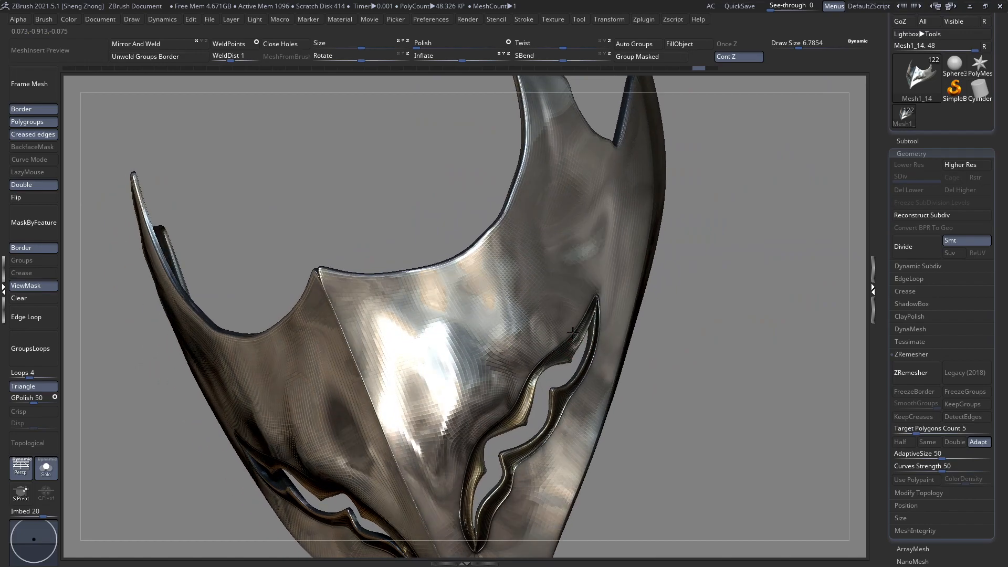
mouse_move(546, 336)
left_mouse_down()
mouse_move(574, 286)
mouse_move(548, 328)
mouse_move(571, 284)
mouse_move(550, 283)
mouse_move(532, 318)
mouse_move(517, 268)
mouse_move(494, 310)
mouse_move(510, 351)
left_mouse_up()
right_click_drag(510, 351, 517, 376)
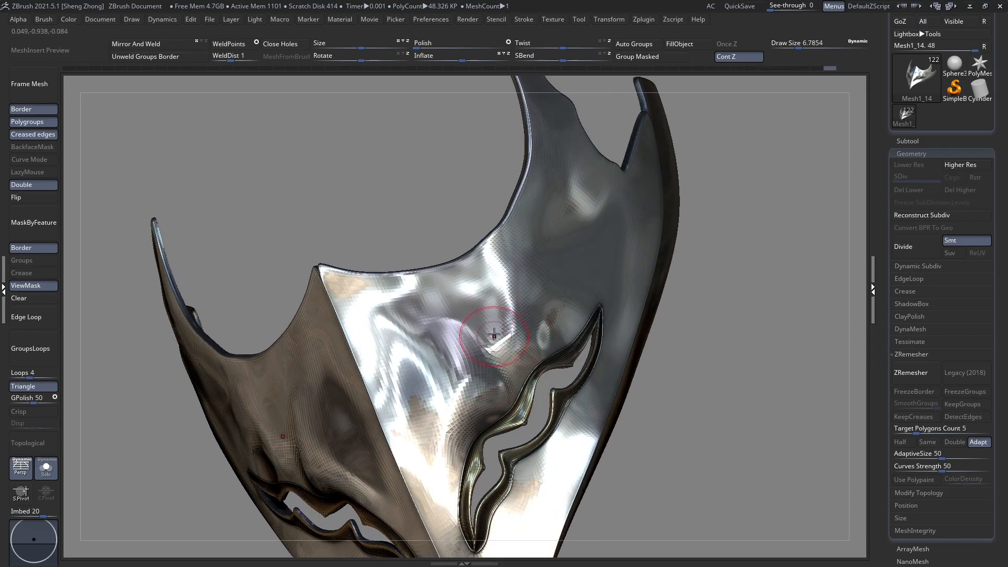
mouse_move(515, 317)
left_mouse_down()
mouse_move(501, 336)
mouse_move(515, 227)
left_mouse_up()
mouse_move(515, 228)
right_mouse_down()
mouse_move(540, 349)
mouse_move(494, 403)
mouse_move(517, 341)
mouse_move(592, 290)
mouse_move(578, 360)
mouse_move(589, 257)
right_mouse_up()
Set the draw size to 5.46908 and sculpt the surface between the right slit's inner end and the visor's central ridge.
key("space")
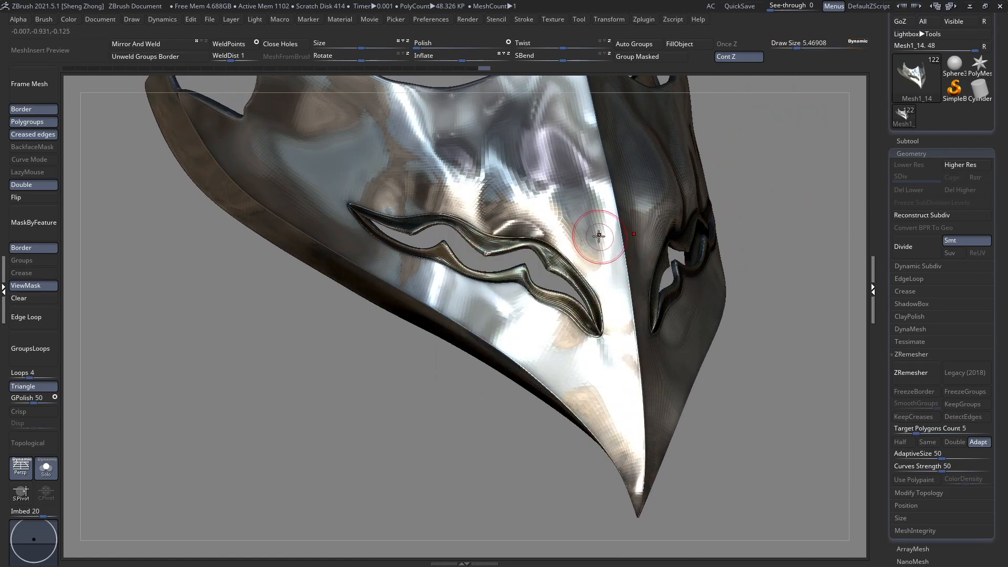
right_click_drag(597, 243, 586, 266)
left_click_drag(589, 223, 591, 158)
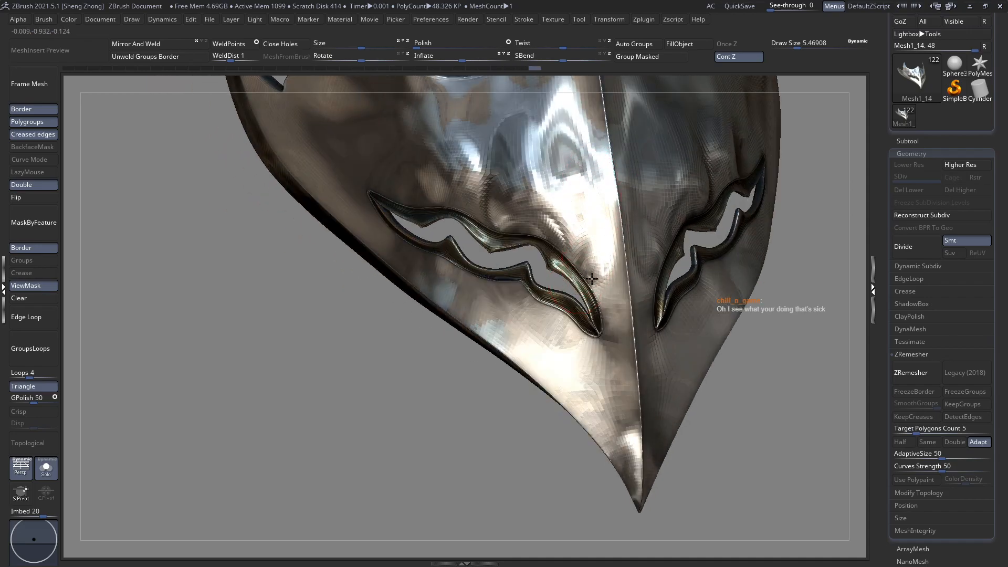
mouse_move(601, 285)
left_mouse_down()
mouse_move(615, 329)
mouse_move(604, 346)
left_mouse_up()
right_click_drag(603, 346, 604, 326)
left_click_drag(604, 326, 601, 303)
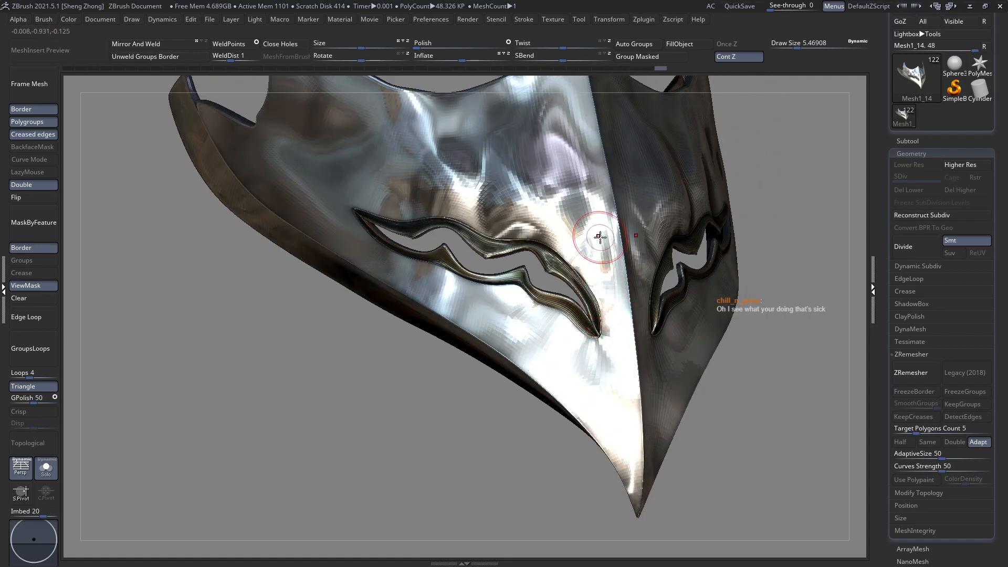
right_click_drag(600, 237, 572, 221)
right_click_drag(496, 204, 520, 262)
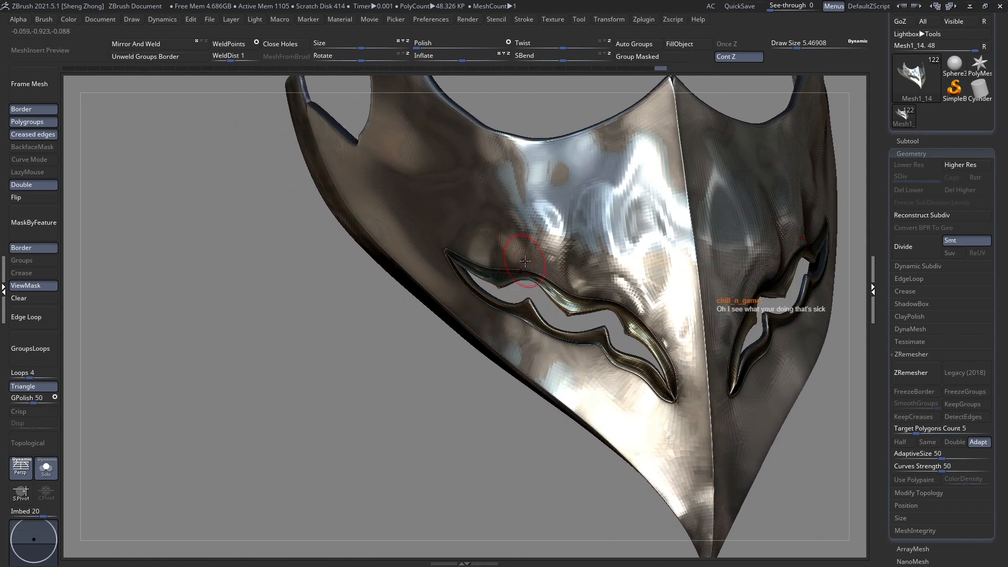
Sculpt surface relief on the brow above the eye slit and along the forehead beside the mask's centre ridge.
key("space")
left_click_drag(552, 228, 549, 201)
right_click_drag(483, 180, 480, 191)
key("space")
mouse_move(526, 190)
left_mouse_down()
mouse_move(510, 190)
mouse_move(531, 175)
mouse_move(506, 180)
mouse_move(531, 175)
mouse_move(515, 162)
left_mouse_up()
right_click_drag(546, 220, 540, 225)
mouse_move(637, 207)
right_mouse_down()
mouse_move(558, 271)
mouse_move(562, 279)
right_mouse_up()
mouse_move(523, 335)
right_mouse_down()
mouse_move(512, 342)
mouse_move(561, 308)
right_mouse_up()
left_click_drag(584, 217, 587, 330)
mouse_move(574, 276)
left_mouse_down()
mouse_move(594, 361)
mouse_move(574, 292)
mouse_move(566, 314)
left_mouse_up()
Set the draw size to about 7.81 and sculpt broad forms on the forehead between the upper edge and the eye slit.
key("space")
left_click_drag(521, 289, 534, 282)
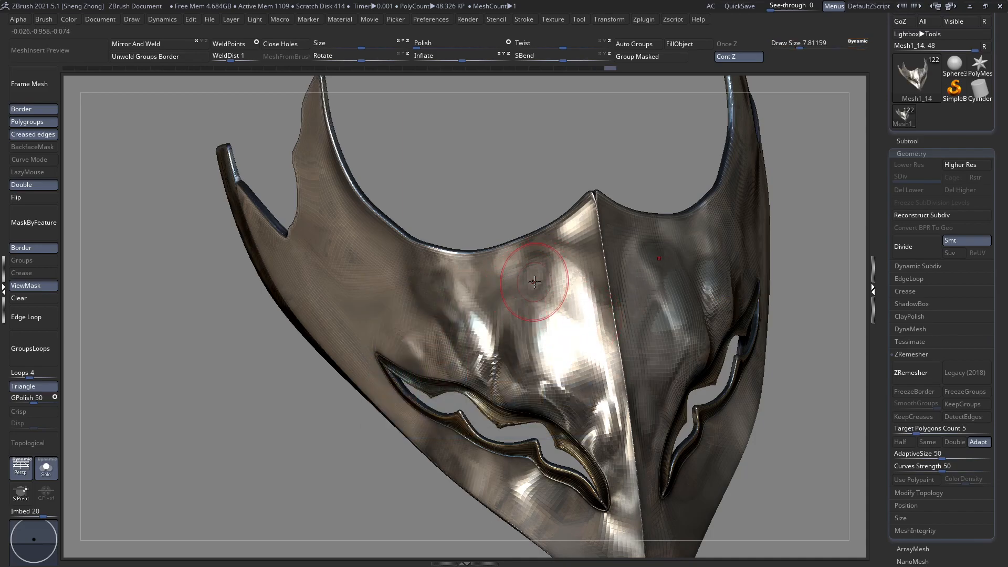
left_click_drag(586, 328, 574, 238)
mouse_move(584, 284)
left_mouse_down()
mouse_move(578, 258)
mouse_move(564, 253)
left_mouse_up()
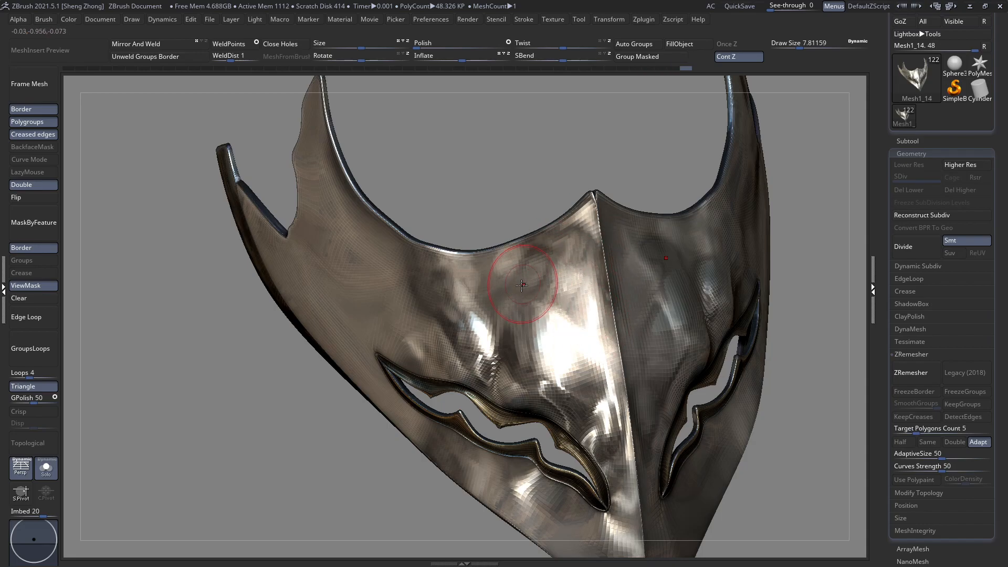
right_click_drag(527, 274, 537, 292)
mouse_move(505, 286)
left_mouse_down()
mouse_move(513, 272)
mouse_move(495, 272)
mouse_move(520, 274)
left_mouse_up()
right_click_drag(529, 396, 552, 356)
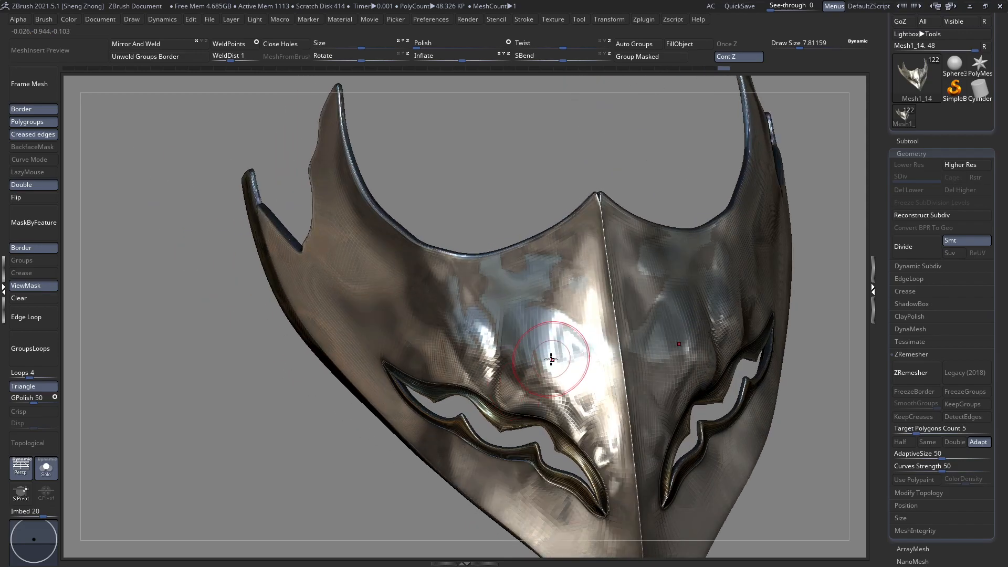
mouse_move(542, 392)
left_mouse_down()
mouse_move(562, 397)
mouse_move(559, 379)
mouse_move(534, 395)
mouse_move(567, 362)
mouse_move(506, 303)
left_mouse_up()
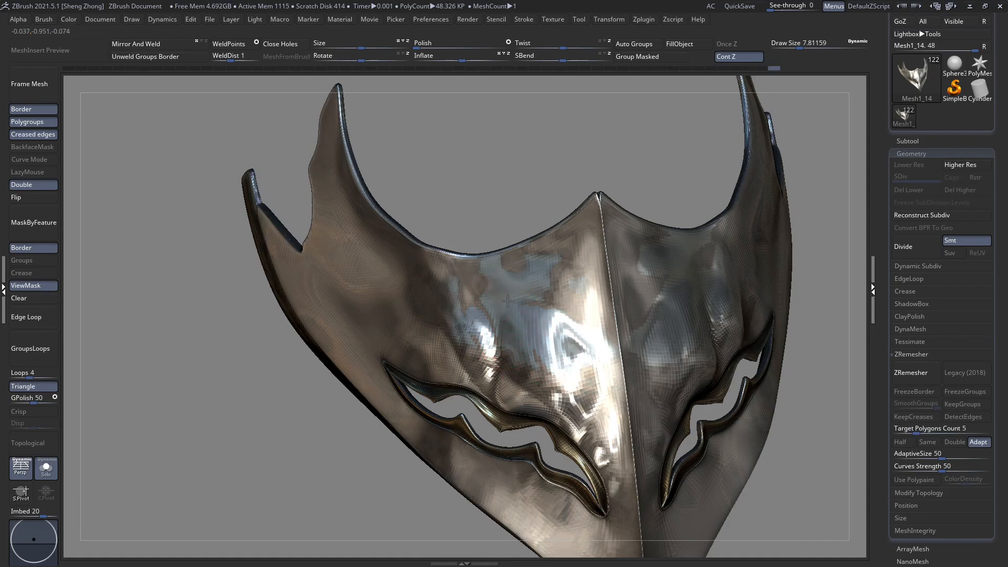
left_click_drag(564, 390, 562, 393)
Set the draw size to about 6.32 and sculpt the brow above the eye slit's inner half, toward the centre ridge.
mouse_move(562, 392)
right_mouse_down()
mouse_move(598, 420)
mouse_move(601, 441)
right_mouse_up()
mouse_move(602, 441)
right_mouse_down("alt")
mouse_move(598, 294)
mouse_move(552, 305)
mouse_move(558, 322)
mouse_move(570, 297)
right_mouse_up("alt")
right_click_drag(570, 297, 552, 360, "alt")
key("space")
right_click_drag(481, 246, 507, 253)
mouse_move(506, 255)
left_mouse_down()
mouse_move(479, 231)
mouse_move(483, 244)
mouse_move(484, 231)
left_mouse_up()
mouse_move(484, 231)
left_mouse_down()
mouse_move(468, 246)
mouse_move(472, 231)
mouse_move(492, 242)
mouse_move(568, 224)
left_mouse_up()
mouse_move(569, 259)
left_mouse_down()
mouse_move(576, 250)
mouse_move(510, 210)
mouse_move(549, 210)
left_mouse_up()
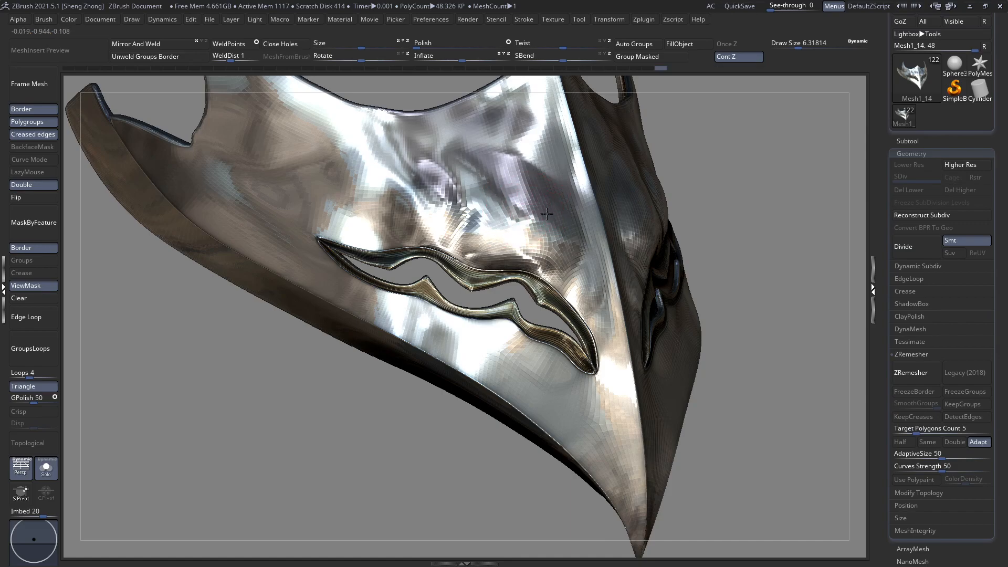
left_click_drag(561, 248, 518, 202)
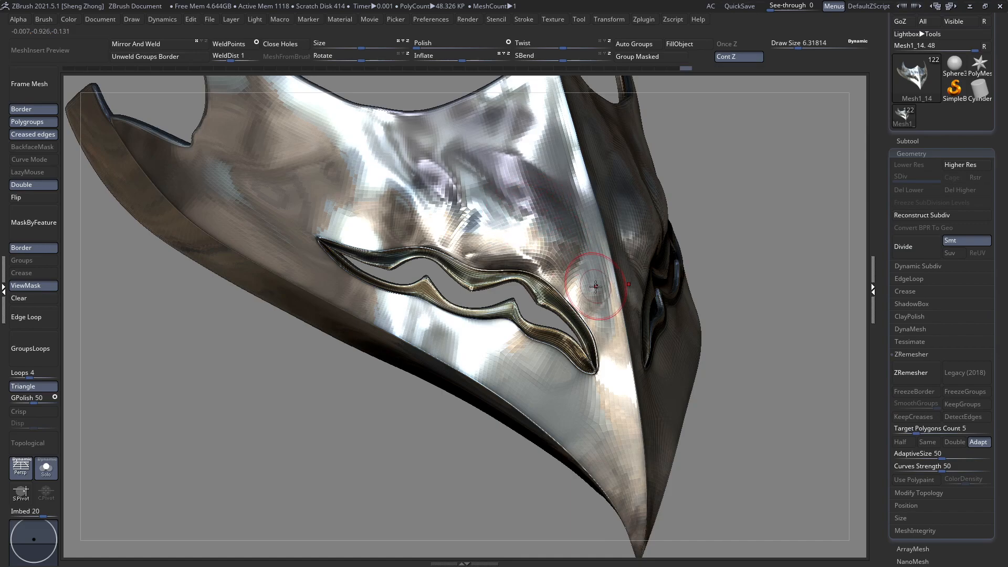
Set the draw size to about 4.08 and sculpt the narrow strip between the eye slit's inner corner and the centre ridge.
key("space")
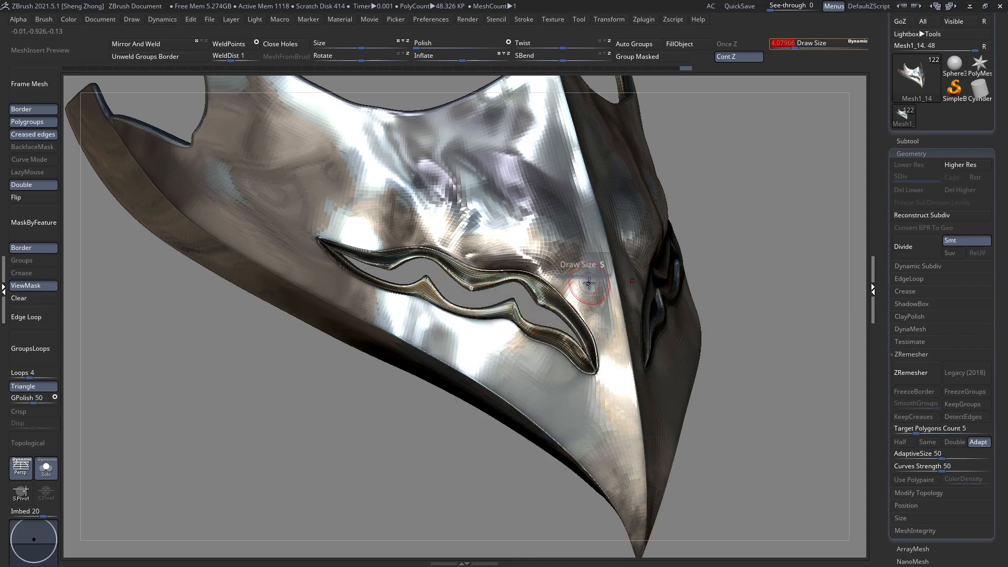
left_click_drag(592, 273, 592, 310)
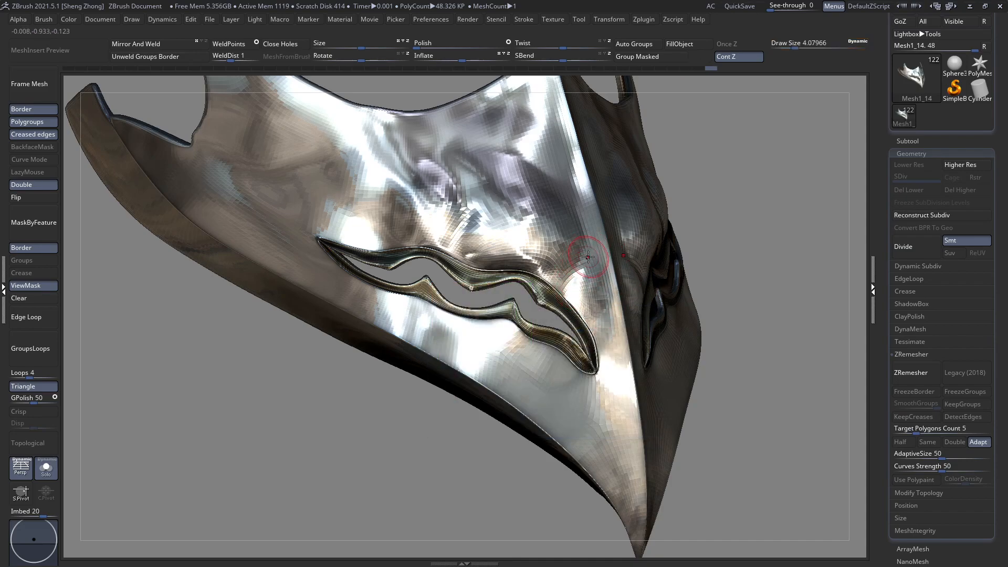
left_click_drag(597, 306, 604, 363)
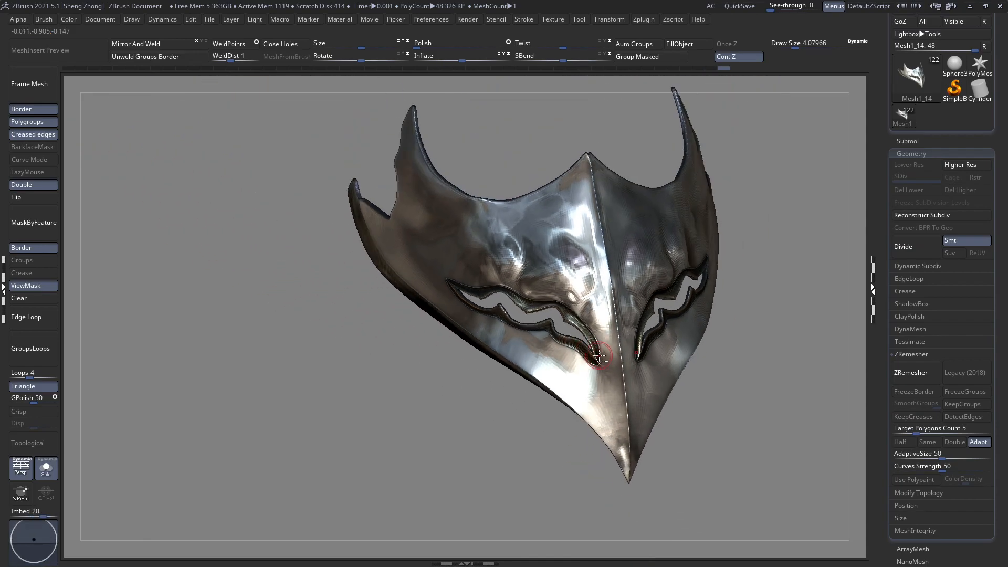
mouse_move(599, 356)
right_mouse_down("alt")
mouse_move(538, 329)
mouse_move(571, 356)
right_mouse_up("alt")
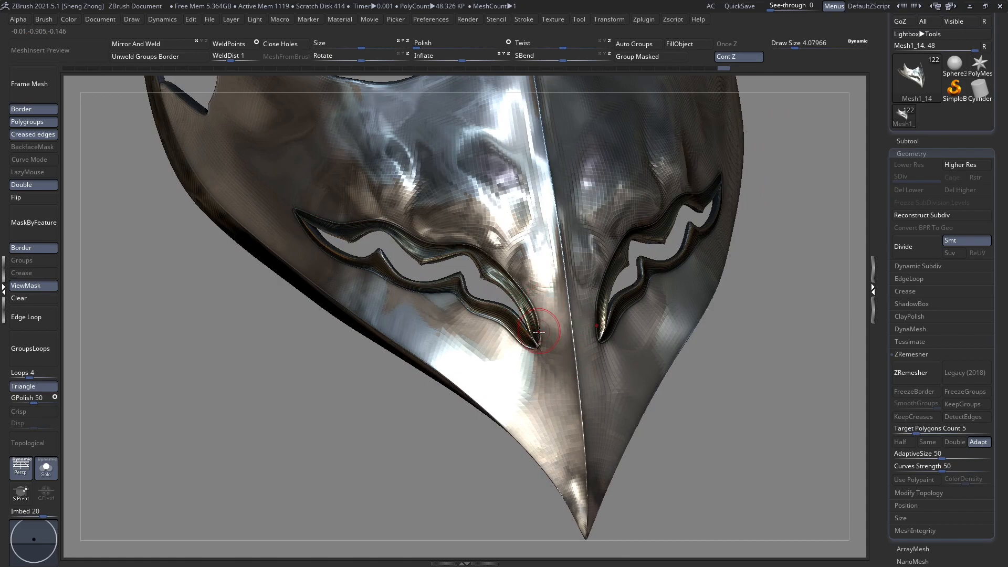
left_click_drag(544, 290, 540, 336)
mouse_move(549, 254)
left_mouse_down()
mouse_move(549, 269)
mouse_move(542, 223)
mouse_move(534, 285)
left_mouse_up()
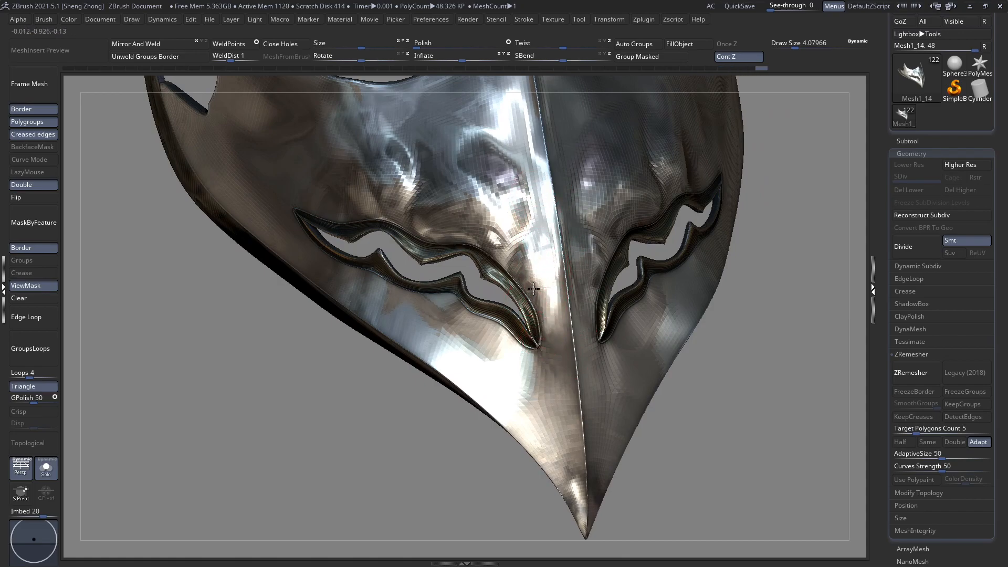
Set the draw size to about 9.60 and sculpt the side of the mask around the eye slit's outer corner.
right_click_drag(543, 356, 576, 304)
mouse_move(577, 305)
right_mouse_down()
mouse_move(525, 310)
mouse_move(594, 319)
mouse_move(622, 266)
mouse_move(509, 347)
mouse_move(530, 286)
mouse_move(613, 269)
mouse_move(625, 258)
right_mouse_up()
mouse_move(625, 257)
right_mouse_down("ctrl")
mouse_move(630, 294)
mouse_move(656, 237)
right_mouse_up("ctrl")
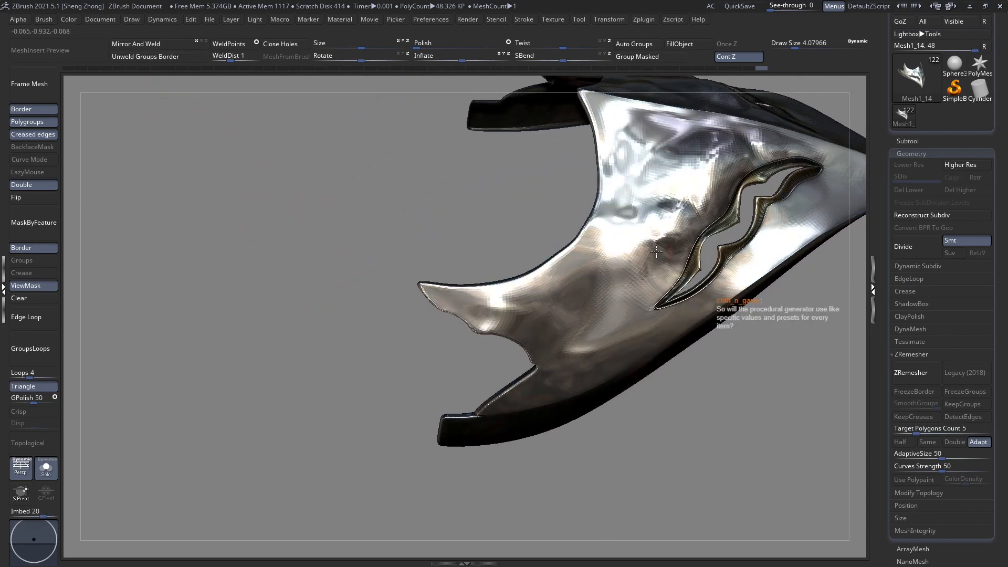
key("space")
left_click_drag(656, 232, 661, 232)
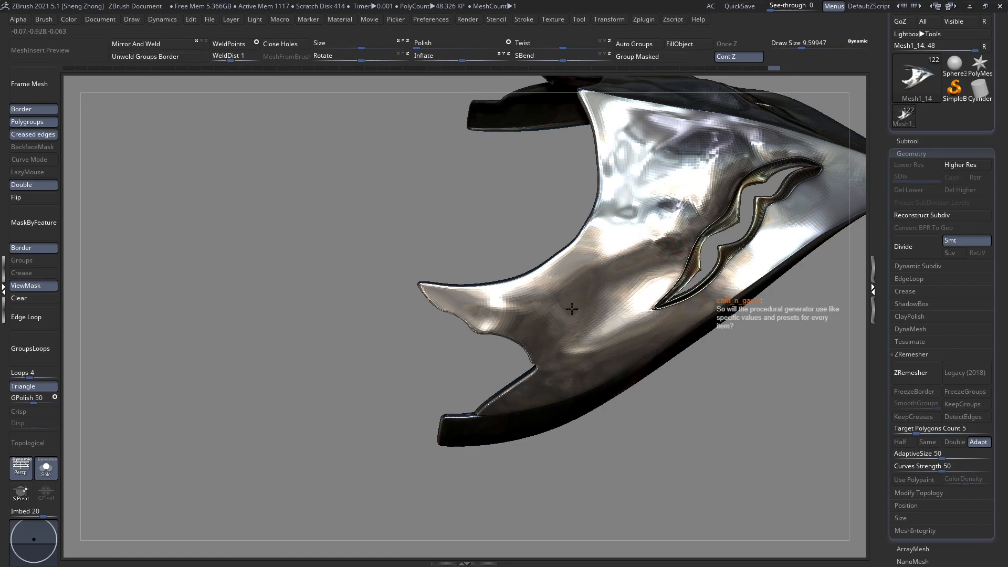
right_click_drag(550, 353, 527, 315)
left_click_drag(527, 315, 533, 327)
mouse_move(533, 326)
right_mouse_down()
mouse_move(616, 309)
mouse_move(536, 311)
right_mouse_up()
Set the draw size to about 7.28 and sculpt the temple between the curved upper edge and the eye slit.
key("space")
left_click_drag(585, 241, 575, 247)
right_click_drag(575, 246, 568, 266)
key("space")
left_click(576, 255)
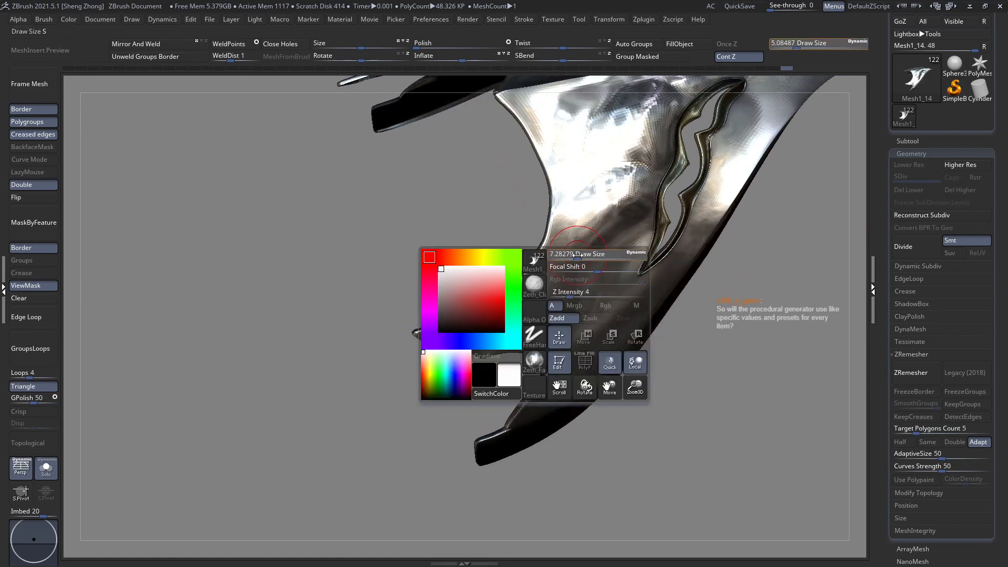
mouse_move(590, 227)
left_mouse_down()
mouse_move(604, 236)
mouse_move(580, 251)
left_mouse_up()
right_click_drag(544, 298, 512, 345)
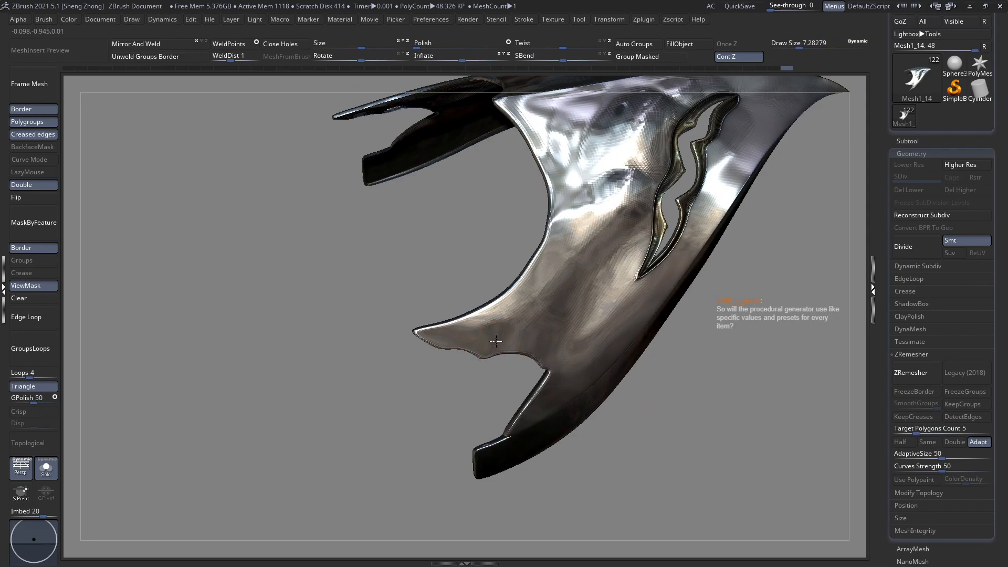
Sculpt long flowing forms from the upper side horn across the temple toward the eye slit.
left_click_drag(498, 342, 588, 256)
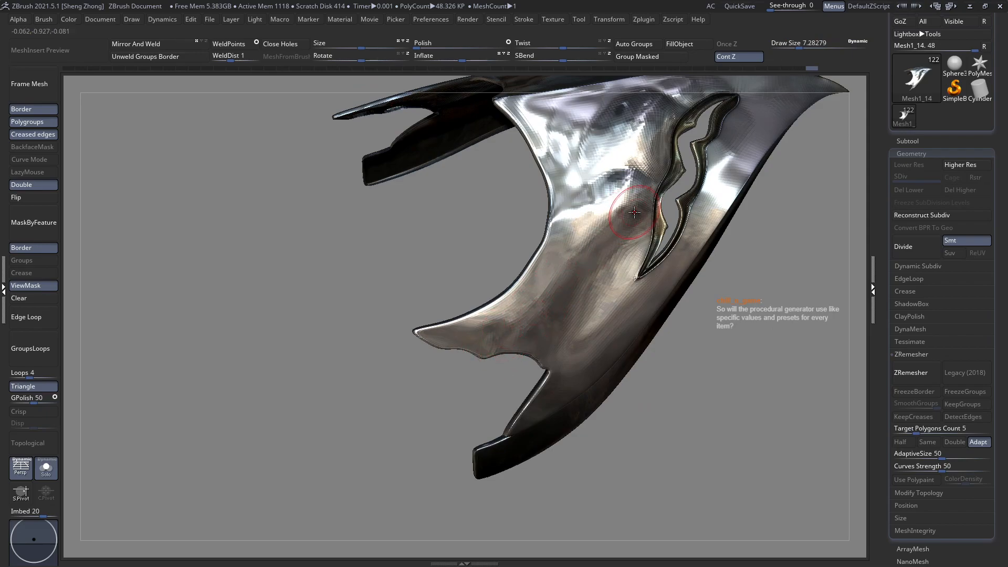
left_click_drag(522, 276, 527, 282)
left_click_drag(561, 225, 570, 222)
right_click_drag(570, 223, 575, 234)
left_click_drag(477, 325, 483, 321)
mouse_move(483, 322)
right_mouse_down()
mouse_move(489, 284)
mouse_move(524, 274)
right_mouse_up()
Refine the sculpted surface above the eye slit on the opposite half of the mask.
mouse_move(572, 355)
right_mouse_down("ctrl")
mouse_move(522, 297)
mouse_move(486, 360)
mouse_move(521, 305)
mouse_move(581, 378)
mouse_move(555, 336)
right_mouse_up("ctrl")
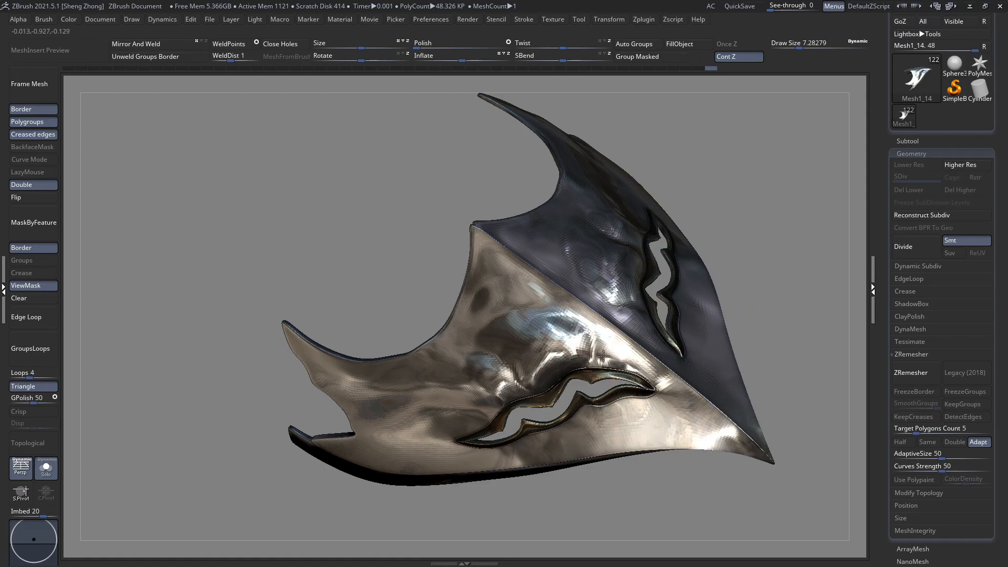
right_click_drag(603, 354, 576, 326)
right_click_drag(577, 326, 541, 367)
right_click_drag(636, 385, 552, 362, "alt")
right_click_drag(552, 362, 530, 371)
right_click_drag(546, 315, 574, 332)
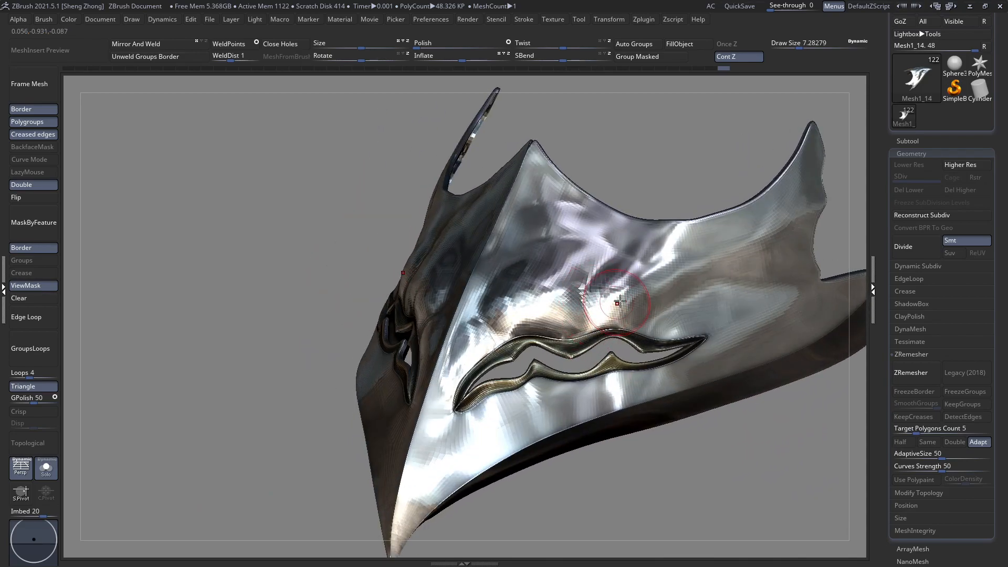
right_click_drag(643, 320, 666, 337)
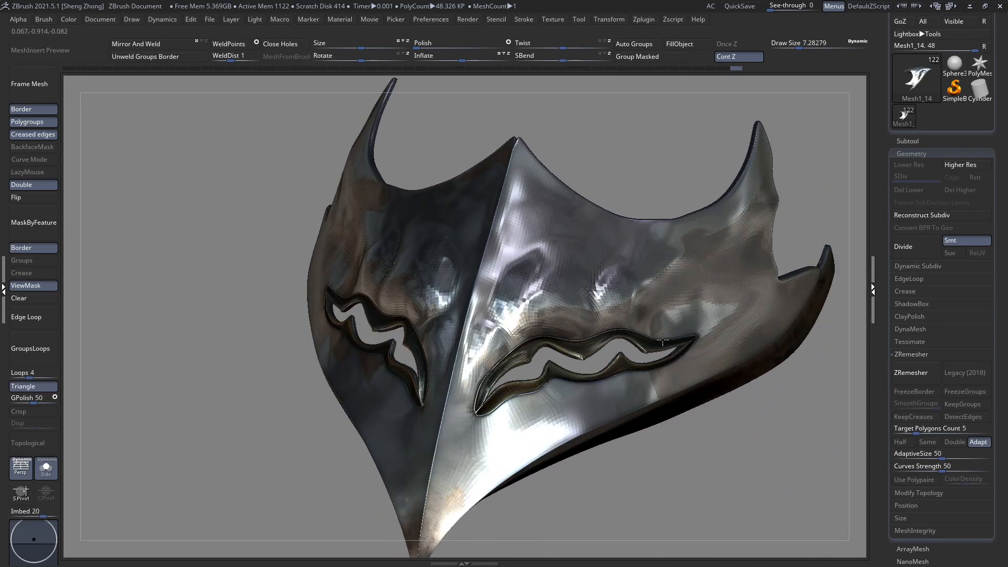
right_click_drag(521, 437, 475, 457)
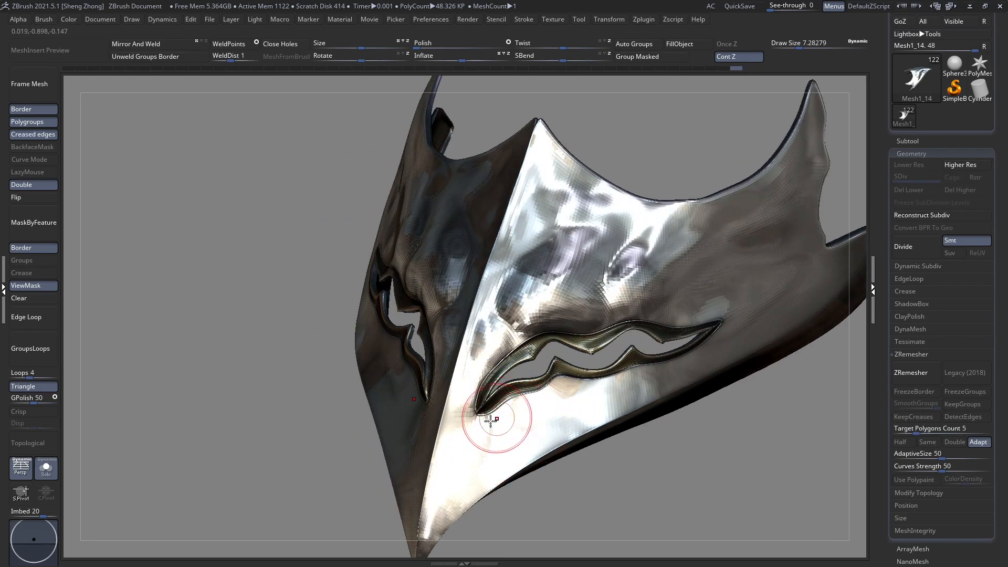
right_click_drag(504, 414, 479, 441)
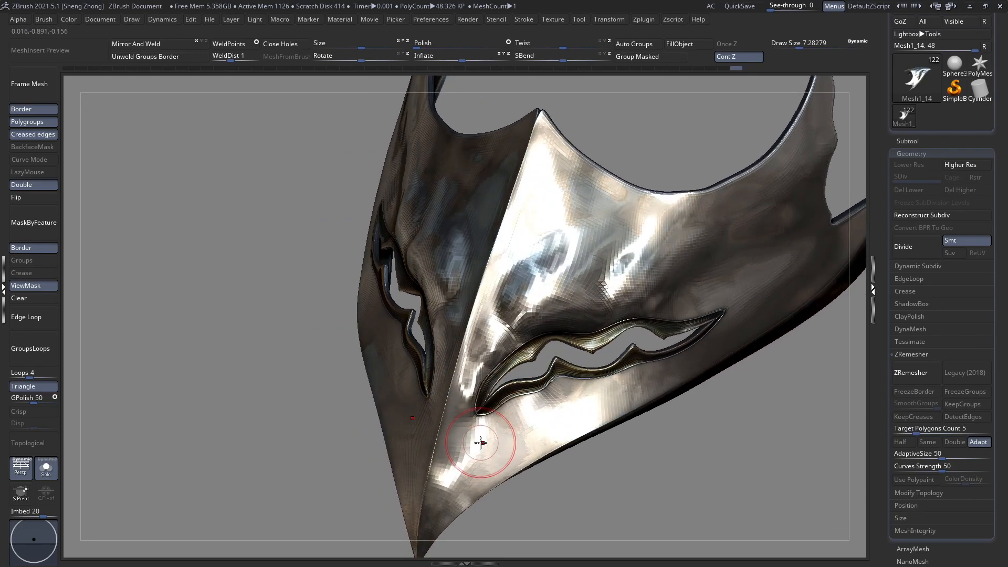
Set the draw size to about 5.47 and sculpt the cheek below the eye slit toward the beak tip.
right_click(507, 417, "ctrl")
right_click_drag(544, 384, 599, 243, "alt")
key("space")
left_click(566, 304)
key("space")
left_click(559, 301)
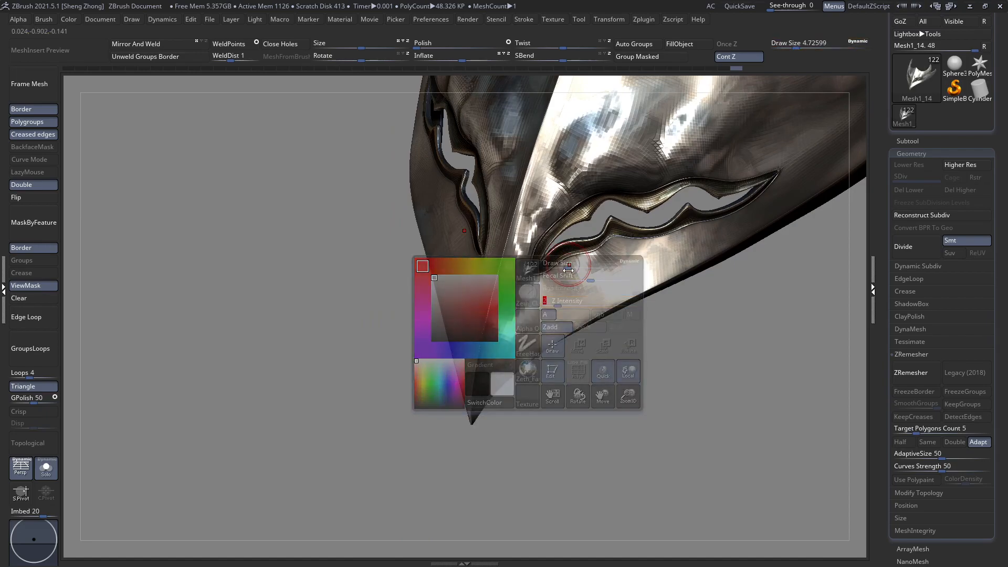
key("space")
left_click(580, 248)
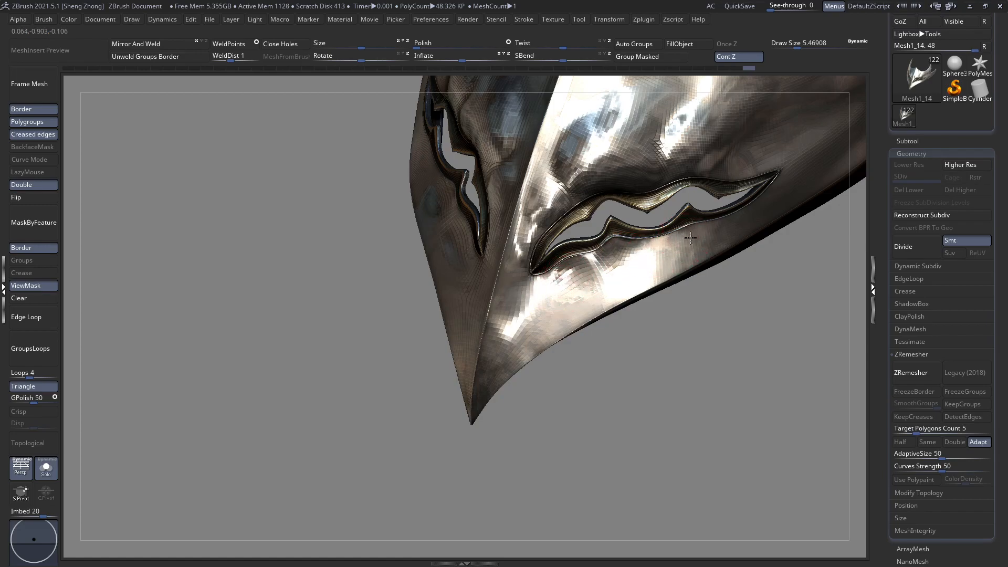
right_click_drag(691, 236, 616, 319)
right_click_drag(616, 319, 639, 330)
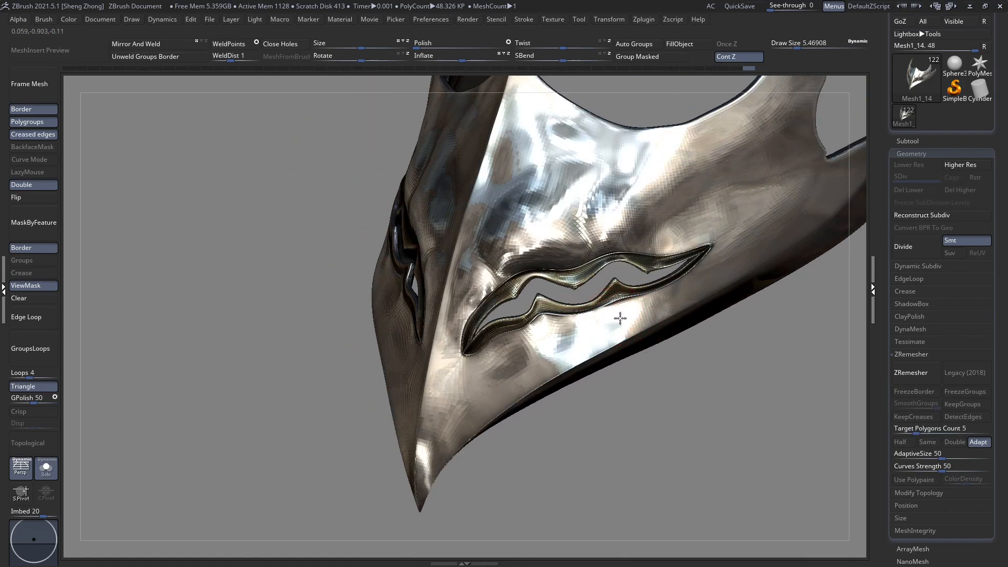
Set the draw size to about 7.81 and sculpt folds on the temple around the eye slit's outer corner.
right_click_drag(725, 258, 622, 260)
right_click(622, 260)
left_click_drag(623, 260, 625, 260)
right_click_drag(624, 261, 624, 298)
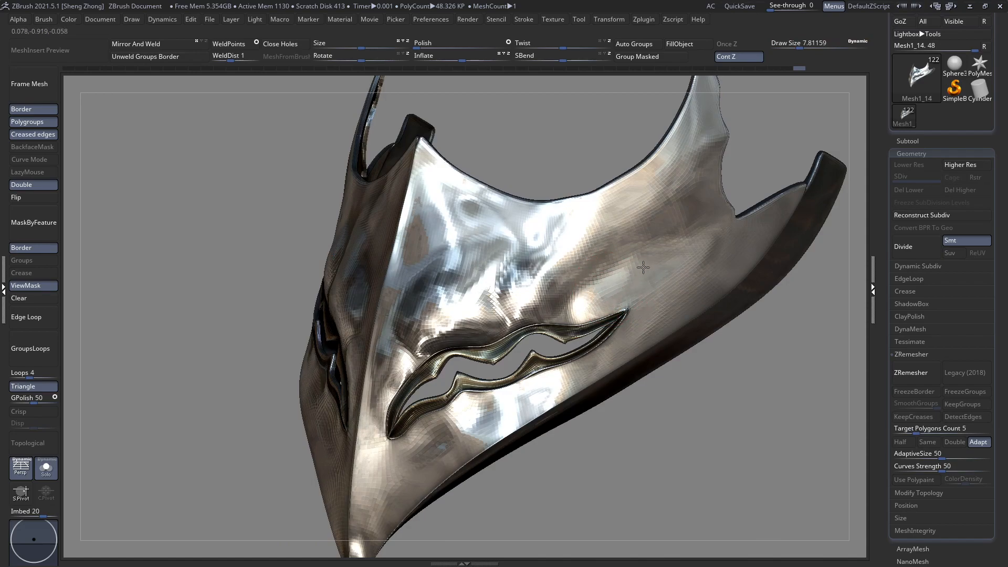
right_click_drag(639, 270, 655, 299)
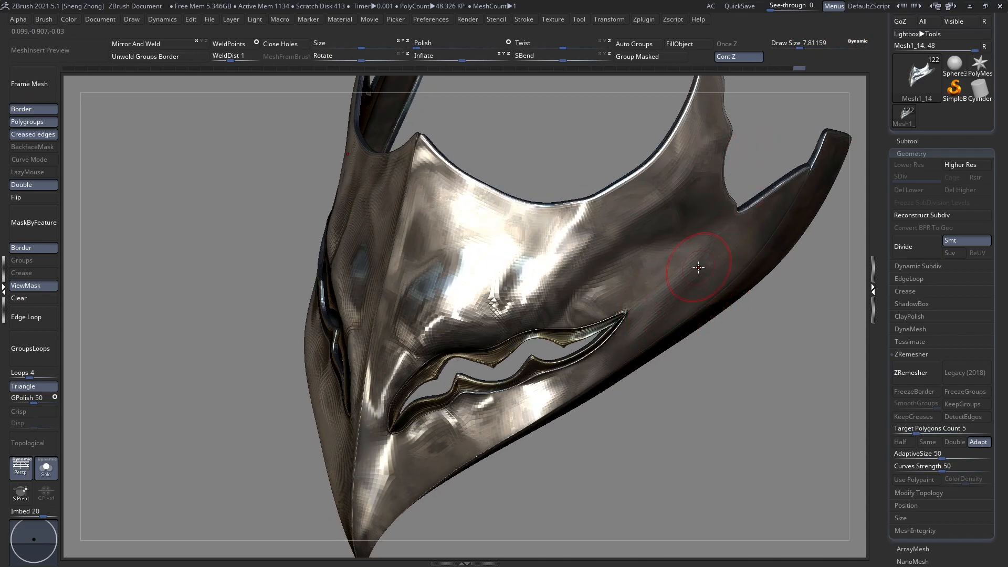
right_click_drag(680, 374, 682, 233)
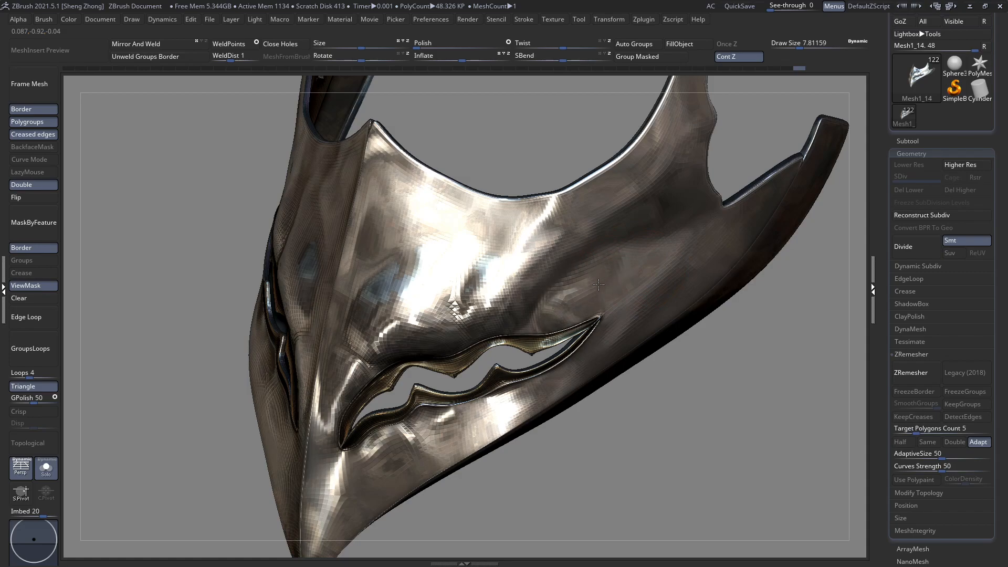
right_click_drag(652, 268, 549, 311)
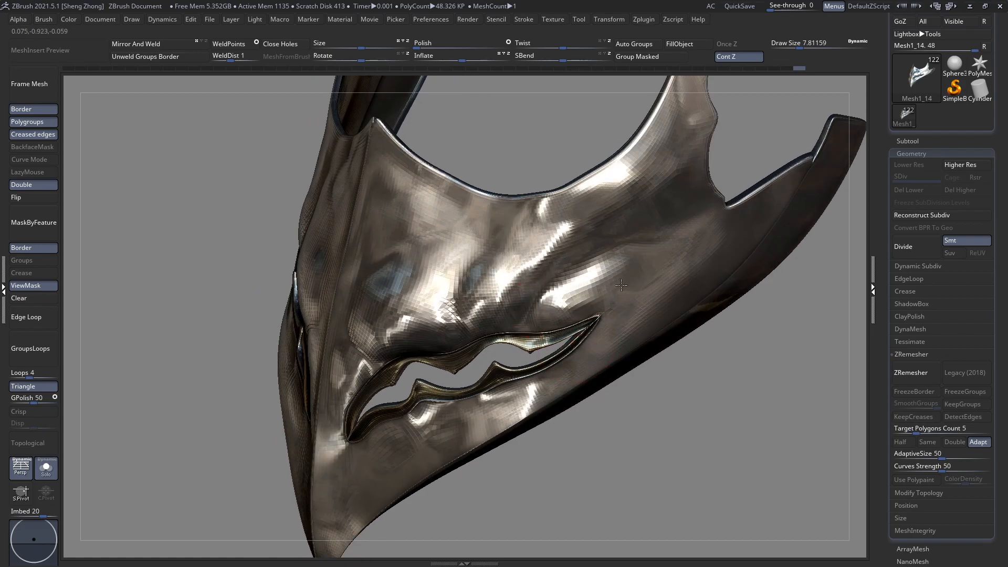
mouse_move(622, 297)
right_mouse_down()
mouse_move(650, 225)
mouse_move(593, 254)
mouse_move(614, 300)
mouse_move(661, 311)
right_mouse_up()
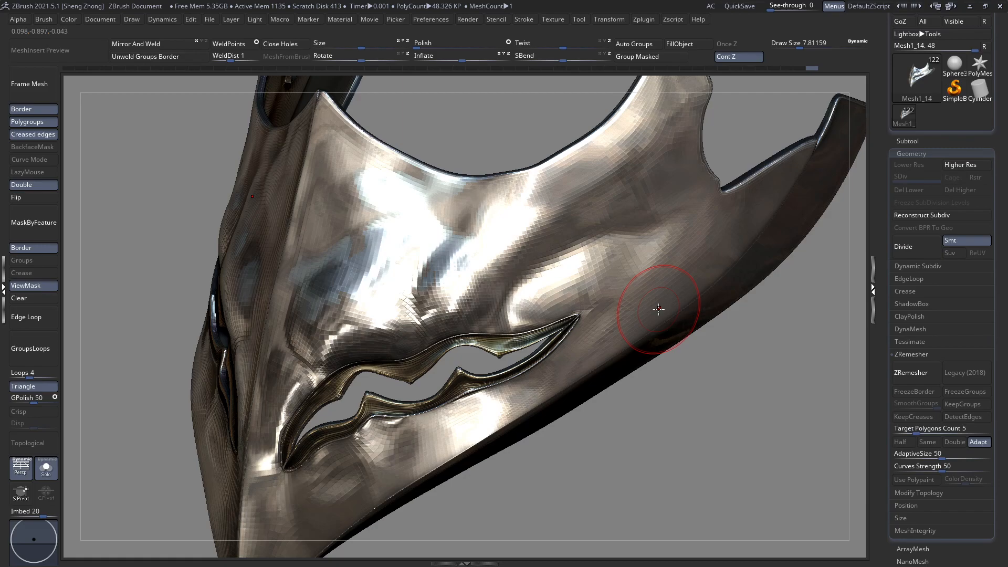
mouse_move(643, 315)
right_mouse_down()
mouse_move(617, 290)
mouse_move(651, 282)
mouse_move(641, 251)
right_mouse_up()
Refine the folds above the eye slit and on the forehead with draw sizes of about 5.47 and 6.79.
key("space")
left_click_drag(671, 209, 666, 209)
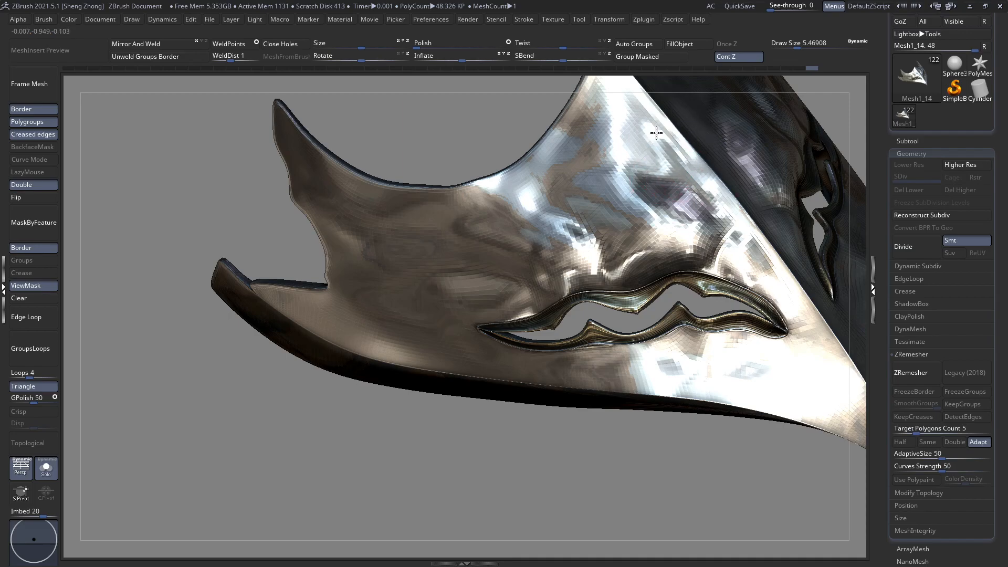
mouse_move(674, 176)
right_mouse_down()
mouse_move(704, 221)
mouse_move(522, 286)
mouse_move(530, 238)
mouse_move(528, 275)
right_mouse_up()
key("space")
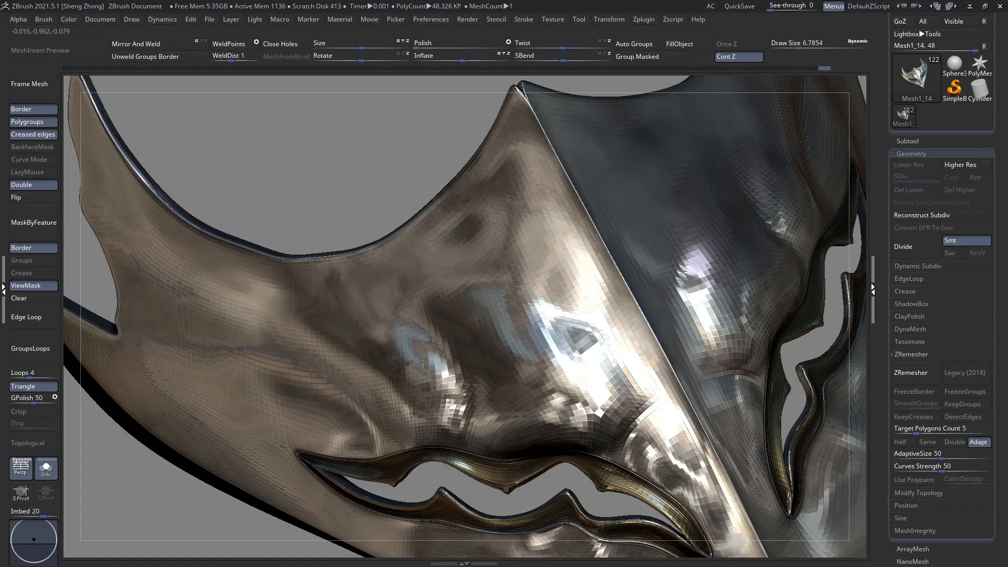
mouse_move(587, 346)
right_mouse_down()
mouse_move(603, 387)
mouse_move(614, 327)
mouse_move(588, 293)
mouse_move(472, 257)
mouse_move(494, 326)
right_mouse_up()
Set the draw size to about 4.08 and define the crease above the eye slit's inner corner beside the centre ridge.
key("space")
left_click_drag(531, 256, 527, 257)
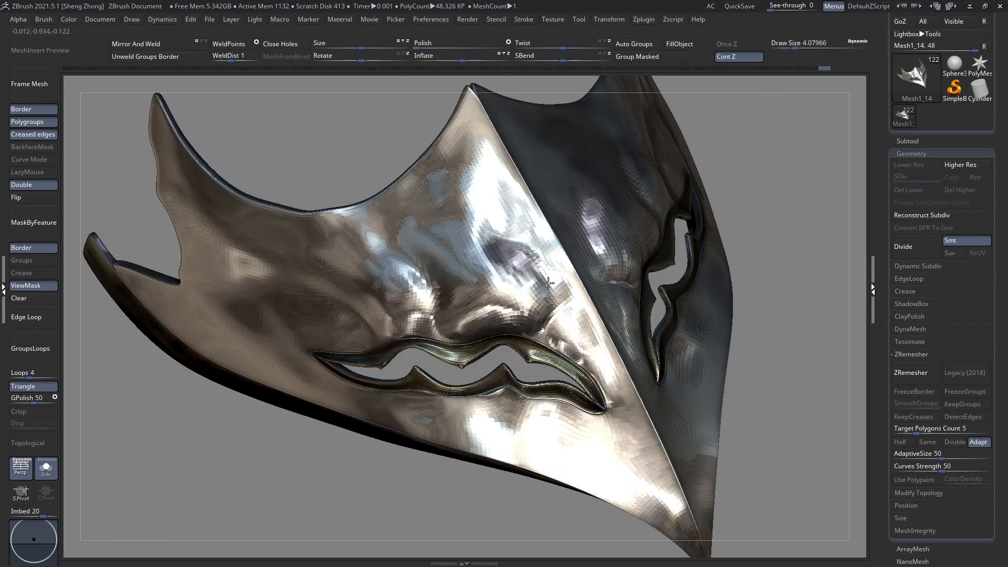
left_click_drag(528, 245, 536, 278)
mouse_move(571, 320)
right_mouse_down("ctrl")
mouse_move(547, 340)
mouse_move(493, 342)
mouse_move(473, 329)
mouse_move(495, 349)
mouse_move(542, 291)
mouse_move(518, 302)
mouse_move(567, 273)
mouse_move(535, 252)
right_mouse_up("ctrl")
Sculpt the forehead and brow near the centre ridge with draw sizes of about 5.88 and 8.37.
key("space")
left_click_drag(535, 253, 538, 253)
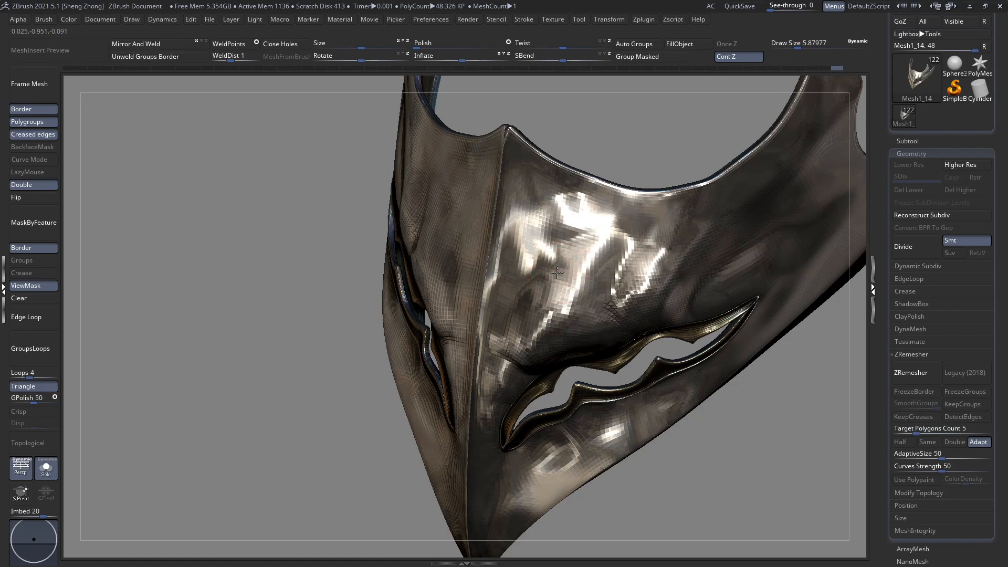
right_click_drag(557, 272, 541, 264)
key("space")
left_click_drag(540, 263, 543, 263)
right_click_drag(531, 280, 535, 293)
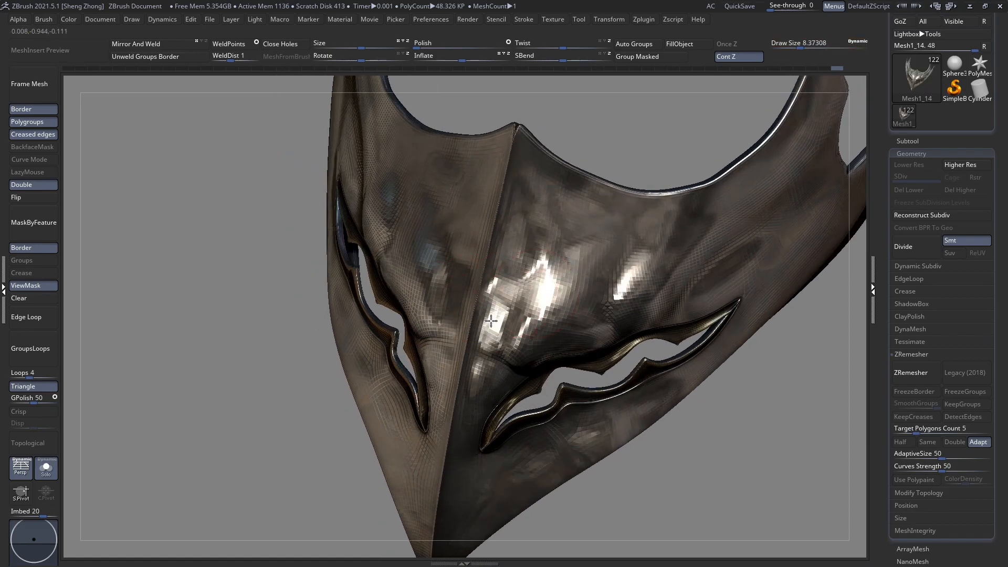
right_click_drag(504, 321, 415, 371)
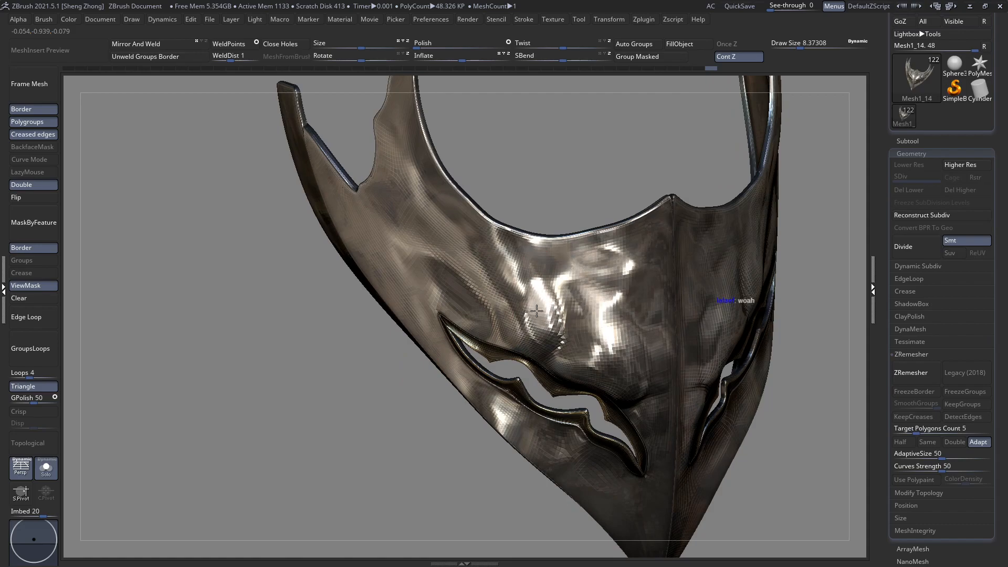
Sculpt the folds on the temple beyond the eye slit's outer corner with a draw size of about 8.37.
right_click_drag(542, 305, 552, 253)
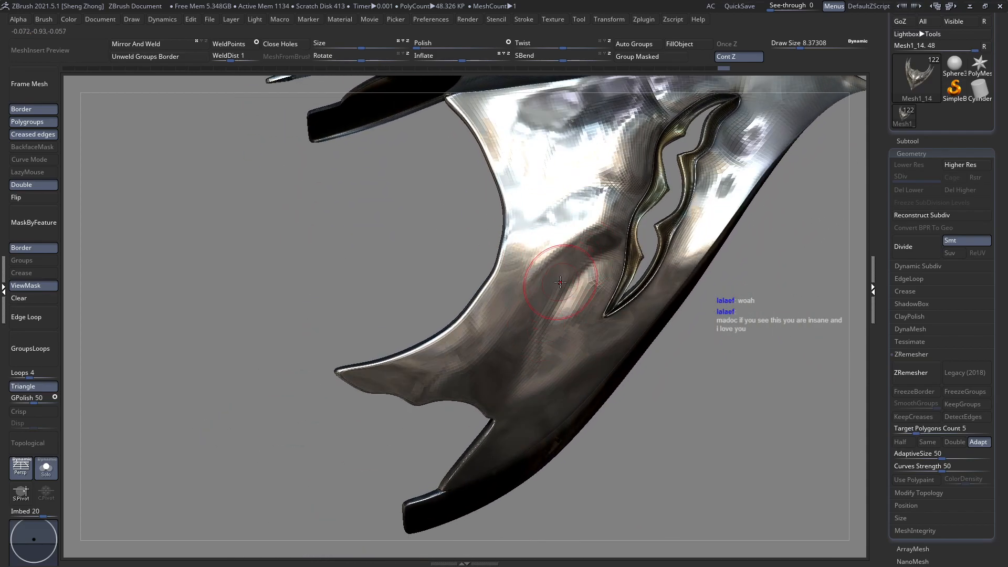
right_click_drag(511, 353, 515, 298, "ctrl")
right_click_drag(536, 261, 536, 346, "ctrl")
right_click_drag(531, 226, 551, 323, "alt")
right_click_drag(551, 323, 542, 290)
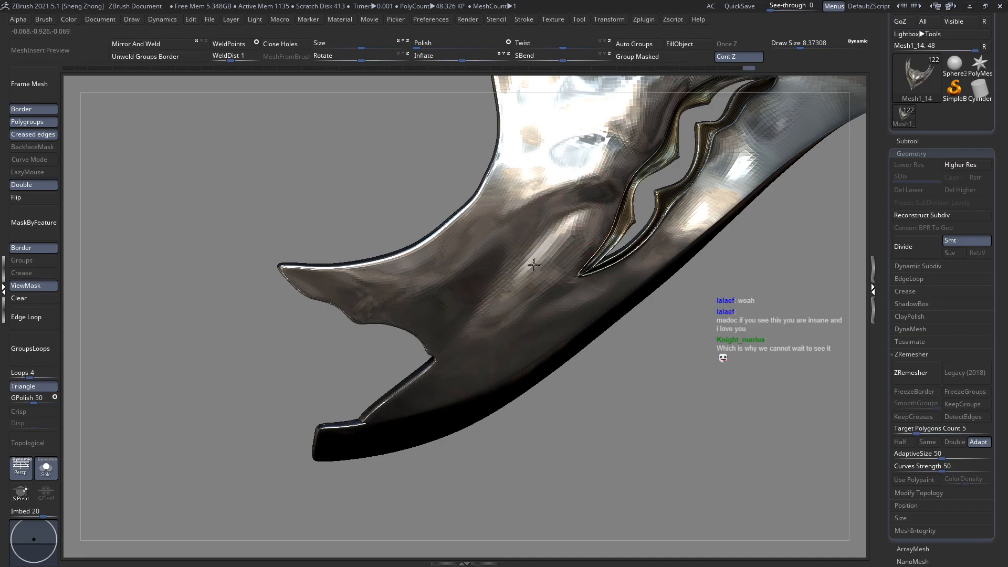
mouse_move(584, 237)
left_mouse_down()
mouse_move(546, 247)
mouse_move(561, 258)
mouse_move(562, 232)
left_mouse_up()
mouse_move(471, 338)
right_mouse_down()
mouse_move(457, 334)
mouse_move(486, 363)
mouse_move(499, 315)
mouse_move(468, 317)
mouse_move(517, 320)
mouse_move(443, 337)
mouse_move(504, 332)
mouse_move(566, 294)
mouse_move(510, 347)
mouse_move(461, 265)
mouse_move(494, 263)
mouse_move(536, 231)
mouse_move(516, 290)
mouse_move(516, 344)
mouse_move(487, 351)
right_mouse_up()
Turn off Solo to show the whole armour around the mask and set the draw size to about 10.97.
left_click(46, 469)
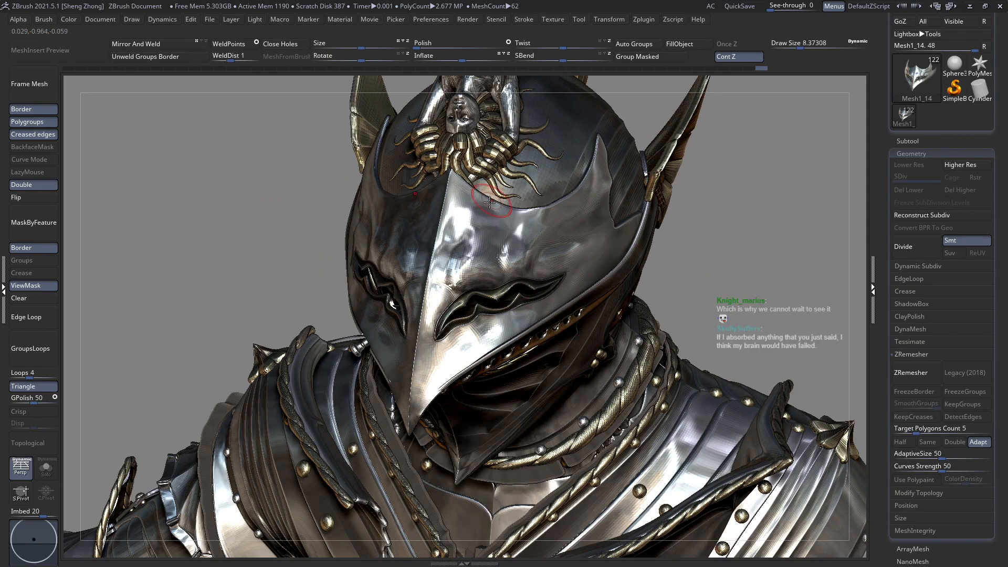
right_click_drag(604, 225, 556, 247)
key("space")
left_click_drag(557, 229, 560, 229)
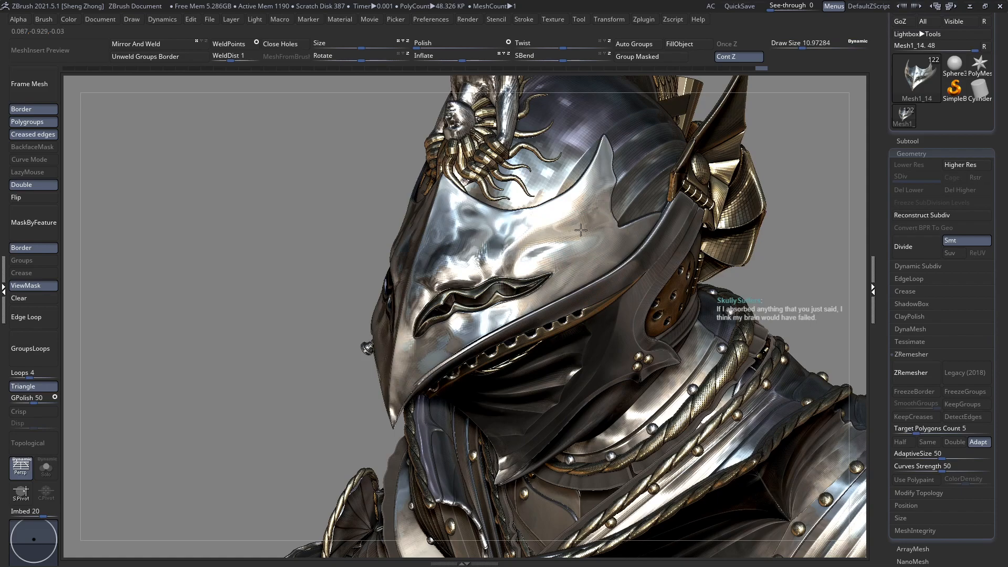
right_click_drag(604, 251, 666, 268)
right_click(489, 309)
Switch to the DamStandard brush and set its draw size to about 6.79.
key("b")
key("d")
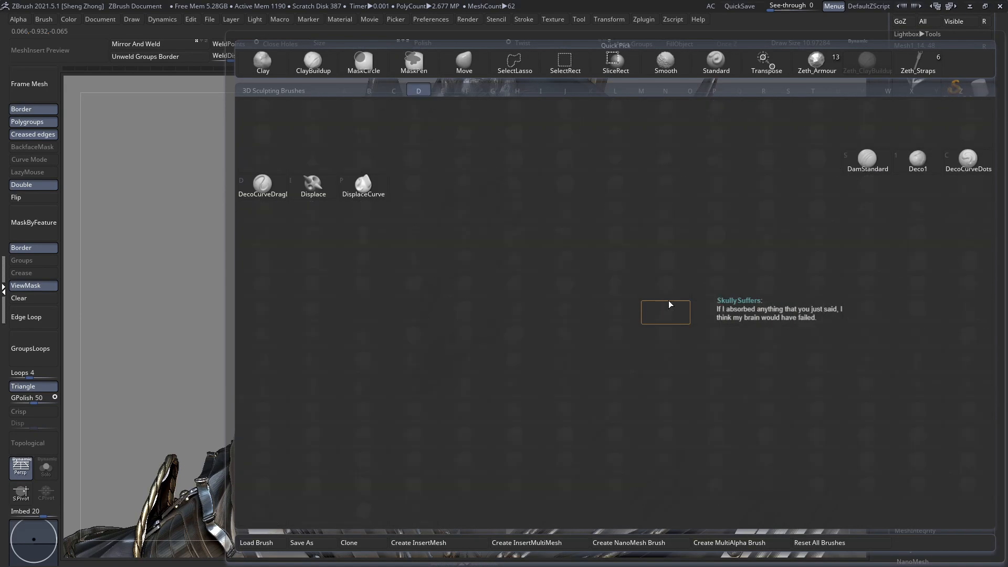
key("s")
mouse_move(593, 236)
right_mouse_down("ctrl")
mouse_move(542, 287)
mouse_move(478, 322)
right_mouse_up("ctrl")
key("space")
left_click_drag(521, 250, 517, 250)
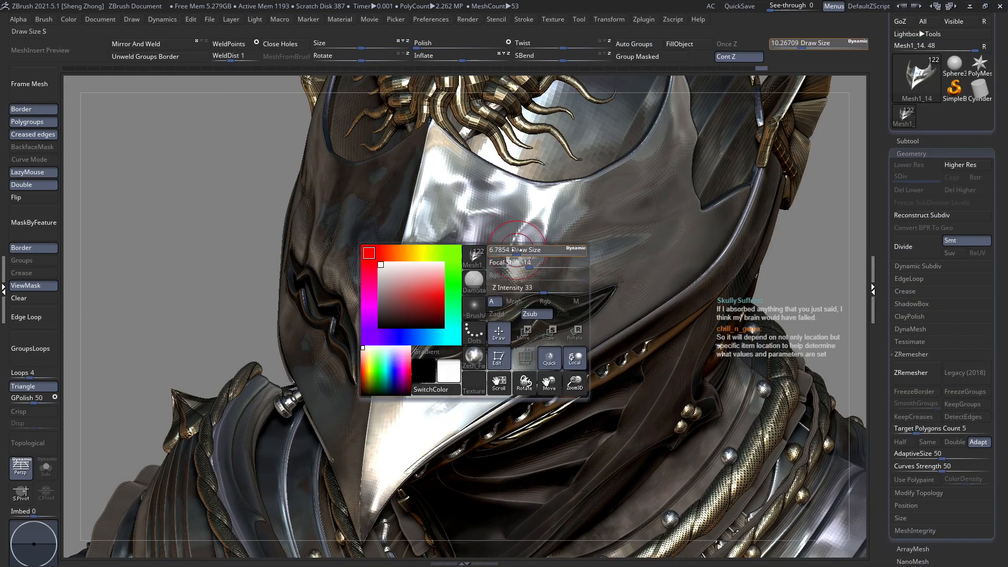
Carve creases with DamStandard along the brow directly above the eye slit, from its middle to the inner corner.
right_click_drag(517, 247, 473, 255)
key("space")
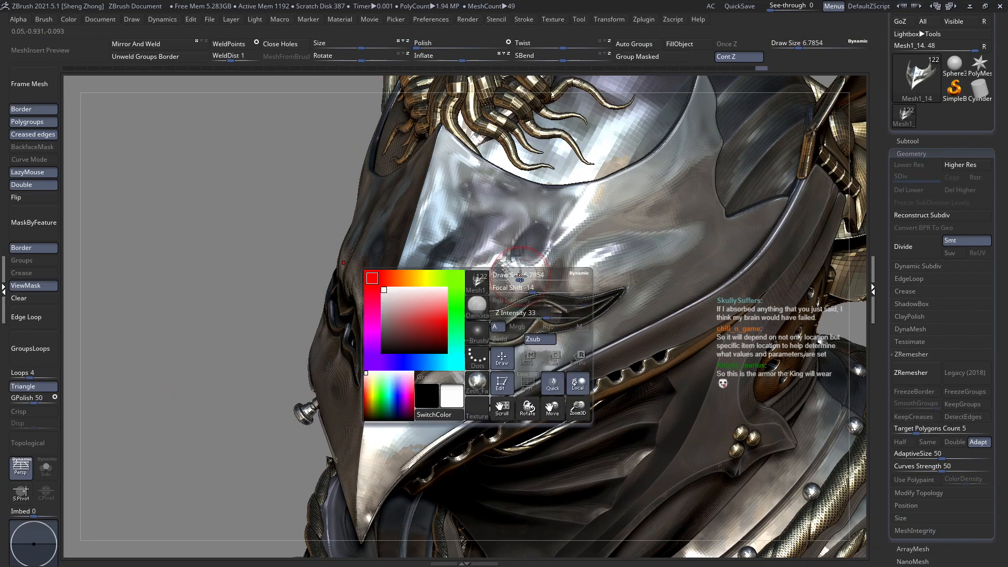
left_click_drag(504, 270, 508, 281)
key("space")
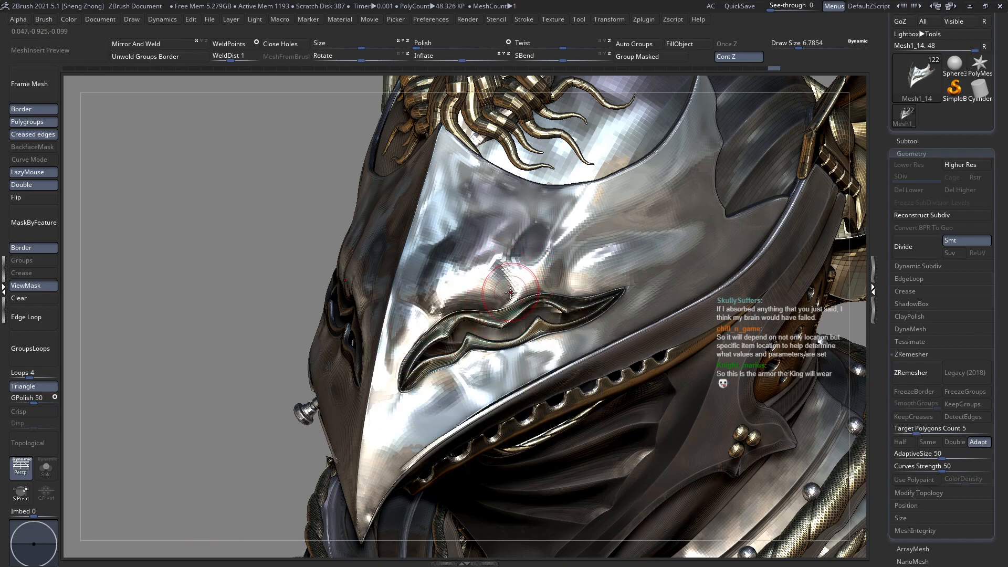
mouse_move(529, 257)
right_mouse_down()
mouse_move(572, 251)
mouse_move(551, 273)
right_mouse_up()
right_click_drag(419, 287, 430, 308)
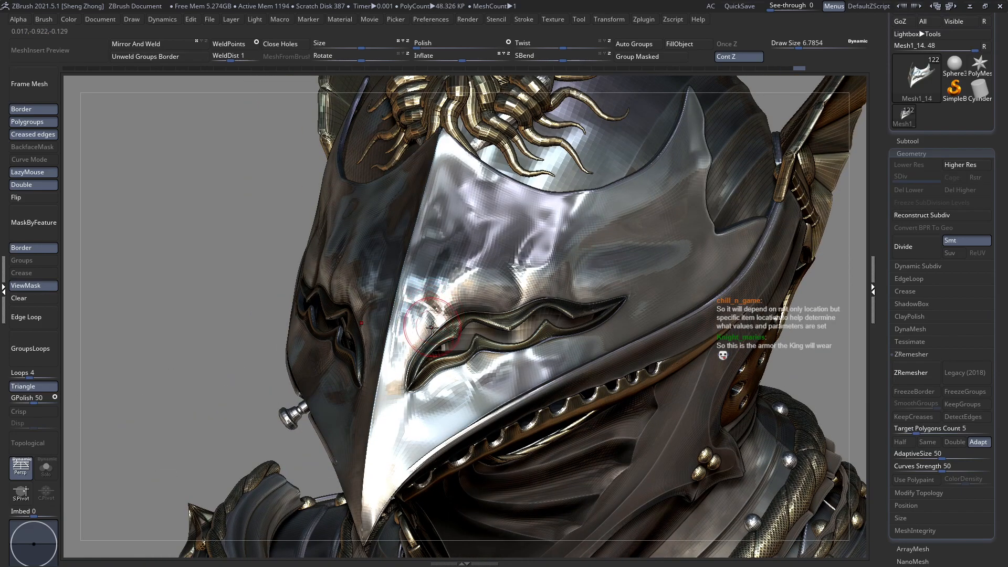
right_click_drag(403, 397, 506, 310)
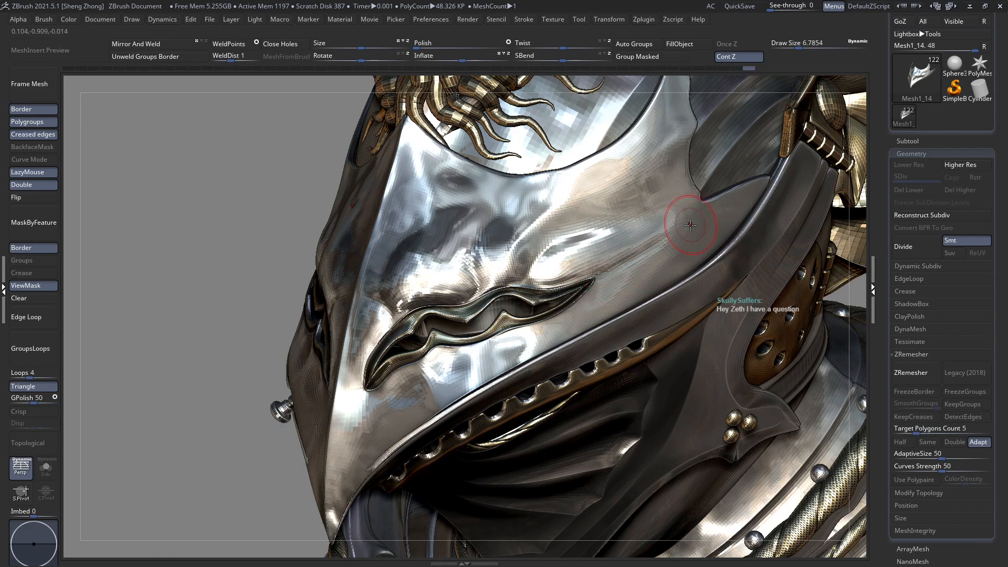
Carve long creases across the temple, running from the notch in the mask's rear edge towards the eye slit's outer half.
mouse_move(678, 218)
left_mouse_down()
mouse_move(637, 263)
mouse_move(681, 225)
left_mouse_up()
right_click_drag(584, 282, 612, 292, "ctrl")
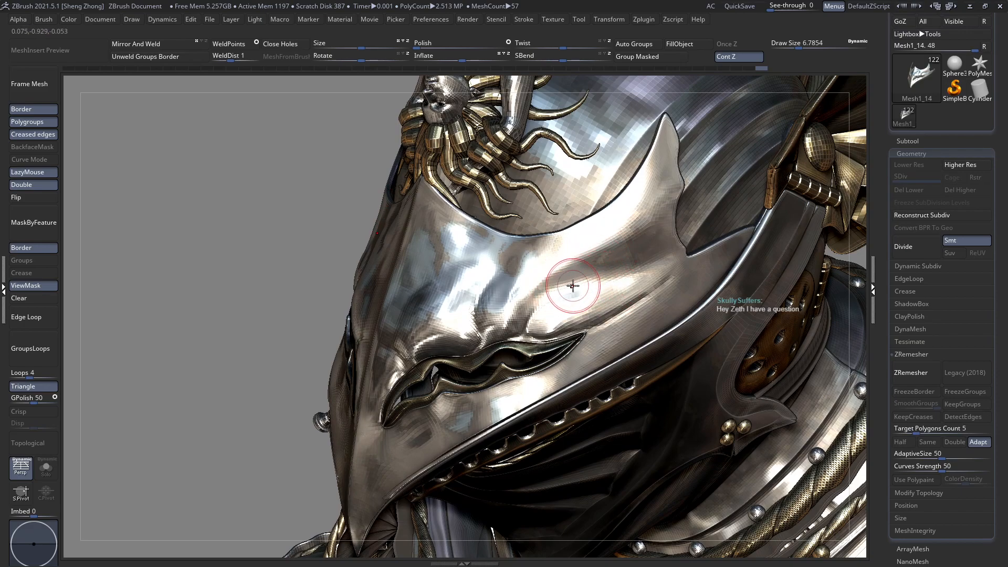
left_click_drag(581, 278, 526, 309)
left_click_drag(577, 282, 538, 301)
left_click_drag(622, 276, 585, 280)
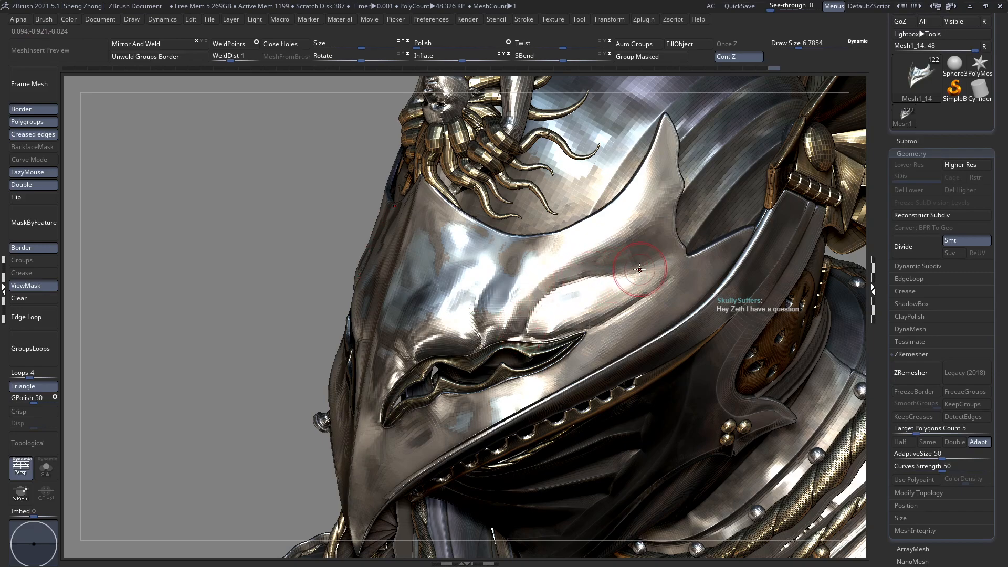
left_click_drag(649, 261, 530, 306)
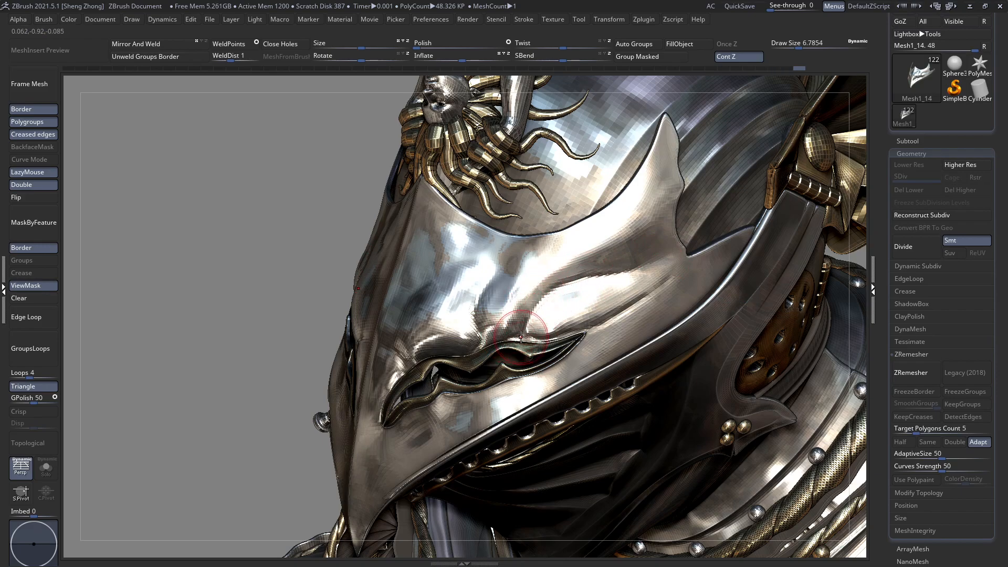
right_click_drag(520, 337, 525, 317)
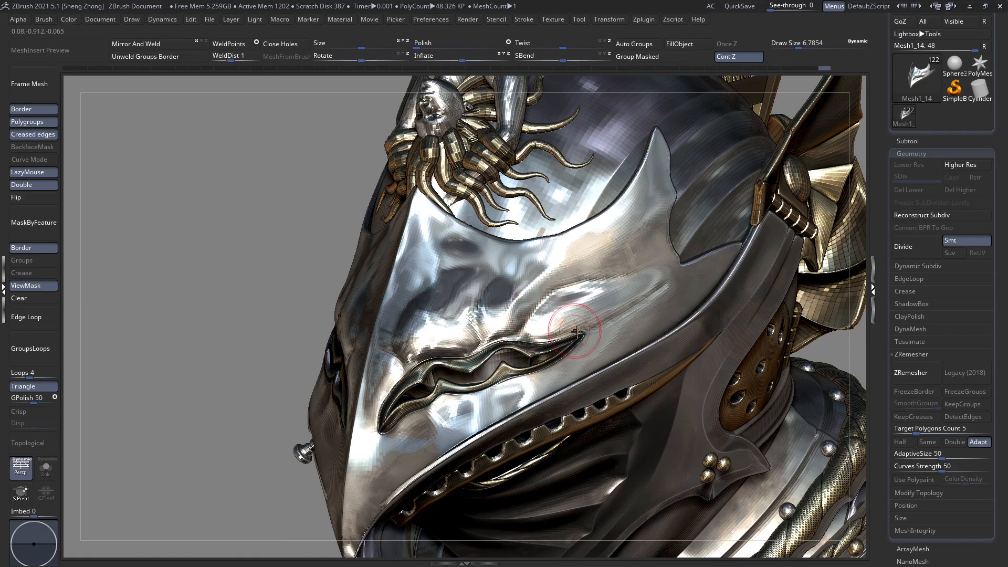
Deepen the creases on the forehead and above the eye slit's inner half with DamStandard.
right_click_drag(565, 320, 492, 308, "ctrl")
key("f")
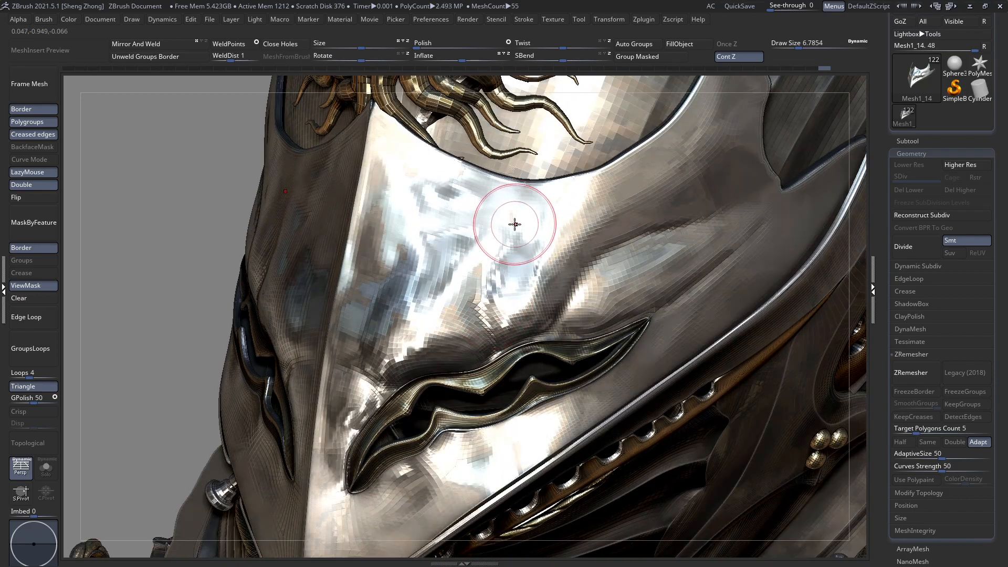
right_click_drag(515, 223, 500, 237, "ctrl")
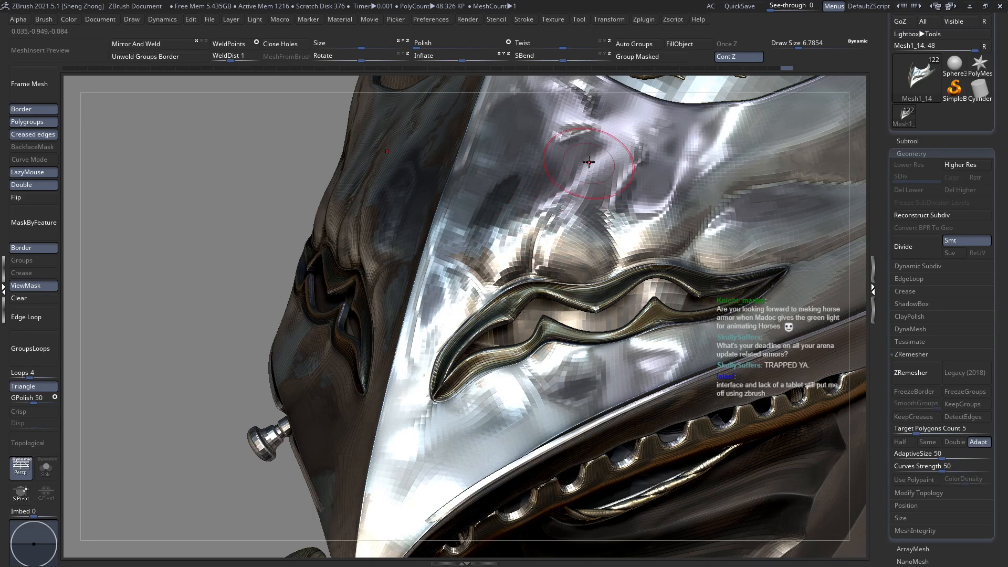
mouse_move(465, 281)
left_mouse_down()
mouse_move(425, 333)
mouse_move(443, 294)
left_mouse_up()
mouse_move(462, 336)
right_mouse_down("ctrl")
mouse_move(456, 273)
mouse_move(451, 315)
mouse_move(518, 261)
right_mouse_up("ctrl")
right_click_drag(575, 229, 533, 219, "alt")
right_click_drag(602, 243, 607, 219, "ctrl")
Check the mask against the full armour figure, then switch to the Zeth clay buildup brush at a draw size of about 9.60.
right_click_drag(651, 254, 375, 248, "alt")
right_click_drag(570, 344, 333, 176, "alt")
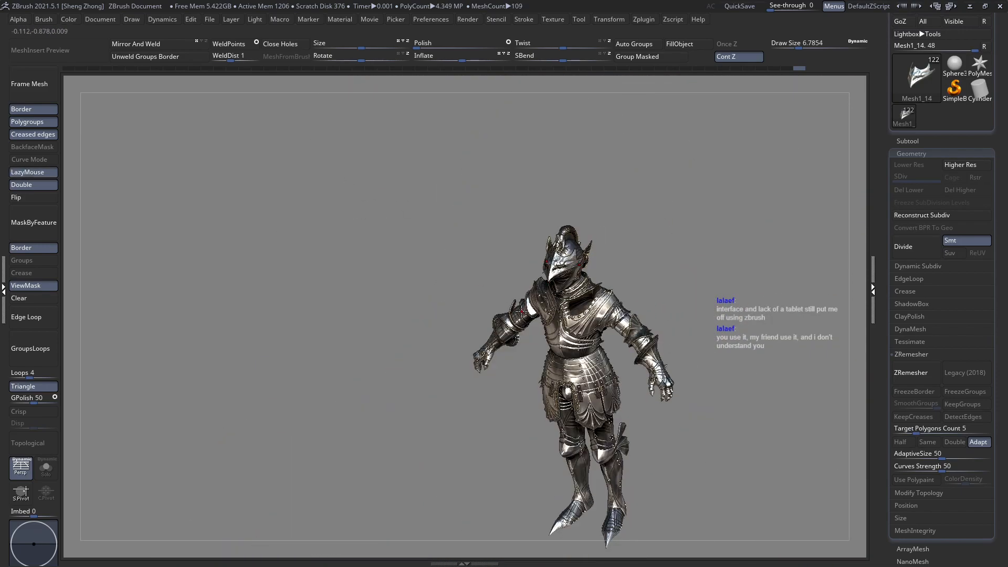
right_click_drag(522, 311, 552, 338, "ctrl")
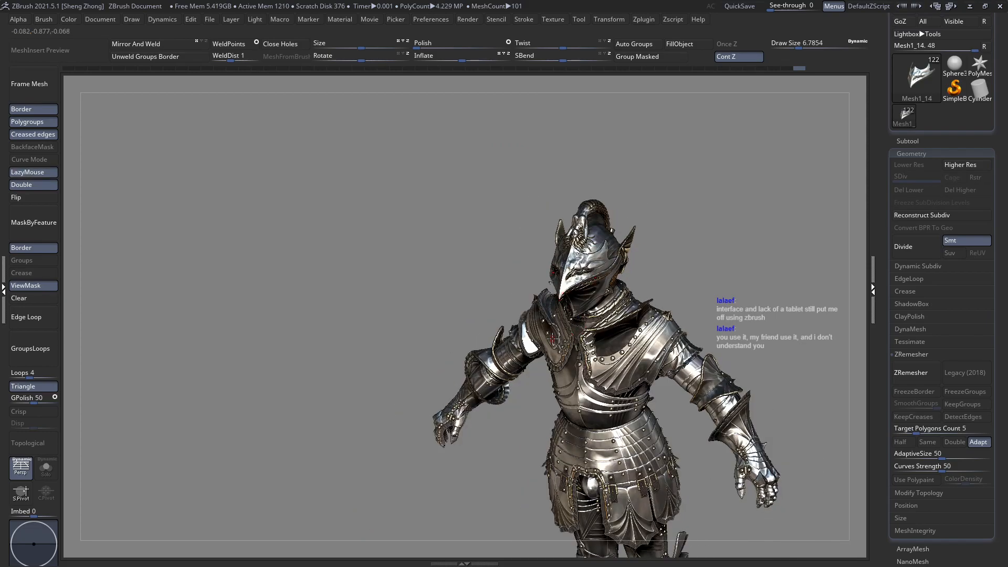
mouse_move(551, 271)
right_mouse_down("ctrl")
mouse_move(593, 315)
mouse_move(701, 295)
right_mouse_up("ctrl")
key("space")
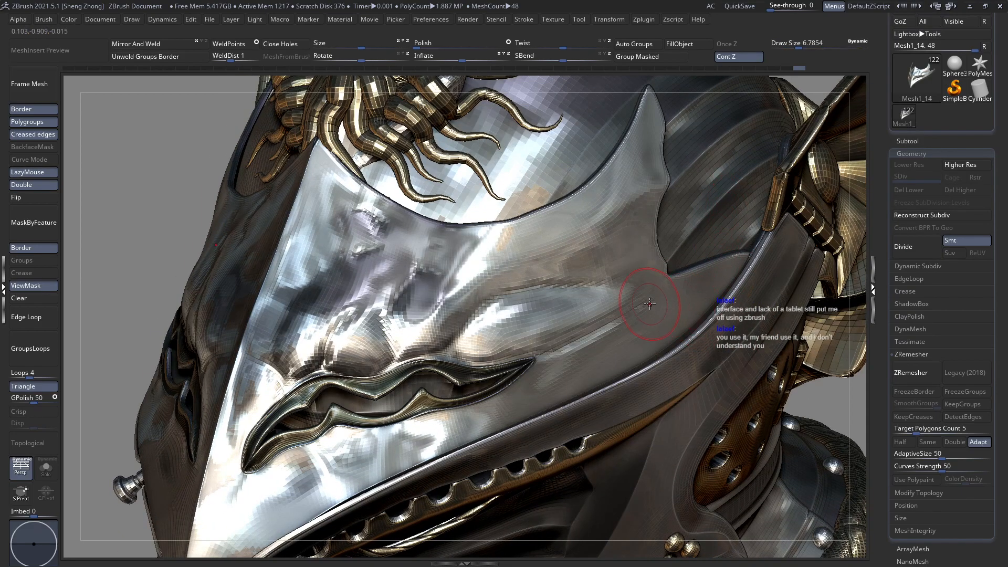
key("space")
key("b")
key("z")
key("c")
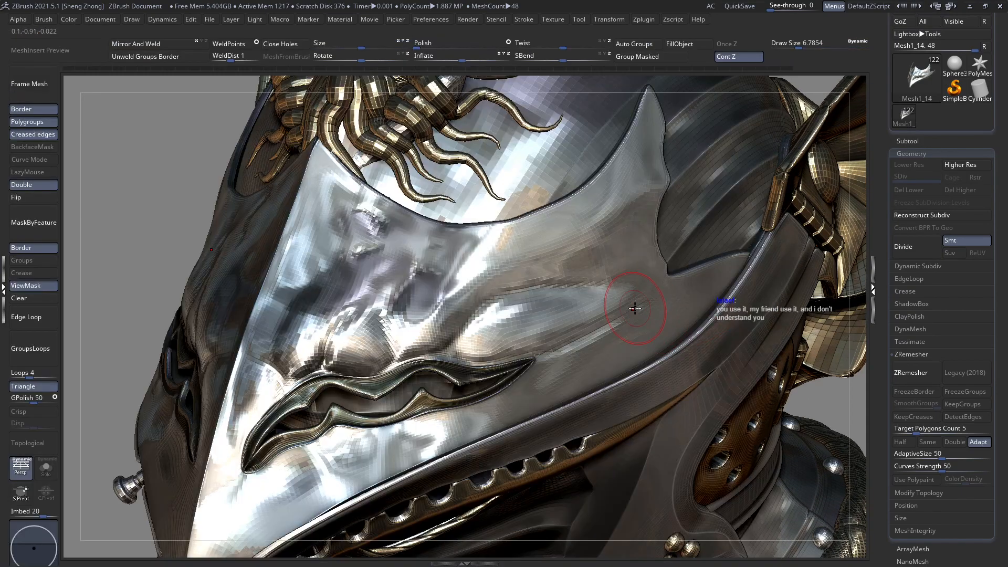
key("space")
left_click_drag(634, 308, 638, 308)
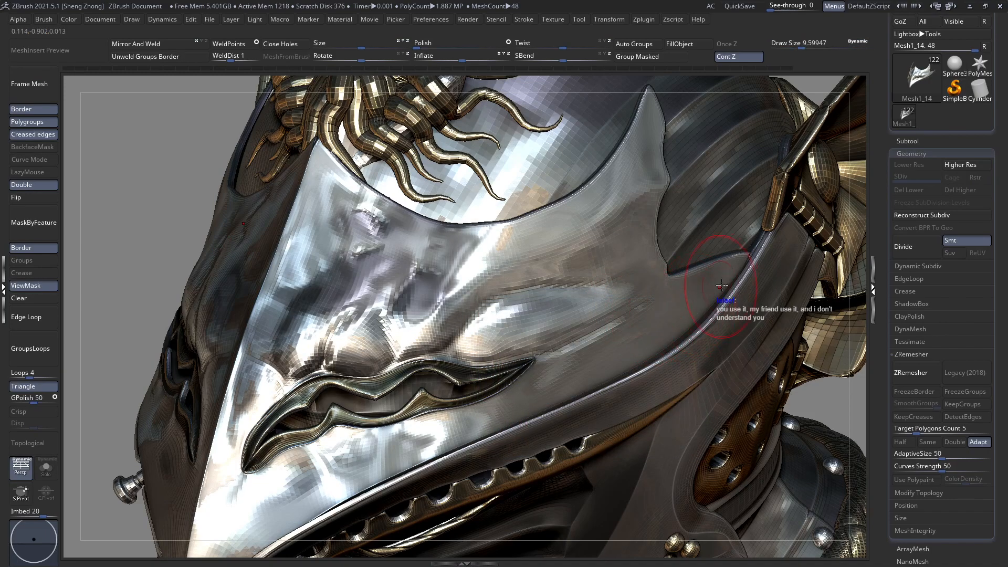
Build up the fold between the eye slit's outer corner and the rear notch with draw sizes of about 7.81 and 10.27.
right_click_drag(687, 322, 664, 326)
mouse_move(664, 326)
left_mouse_down()
mouse_move(681, 313)
mouse_move(654, 303)
mouse_move(628, 314)
left_mouse_up()
key("space")
key("space")
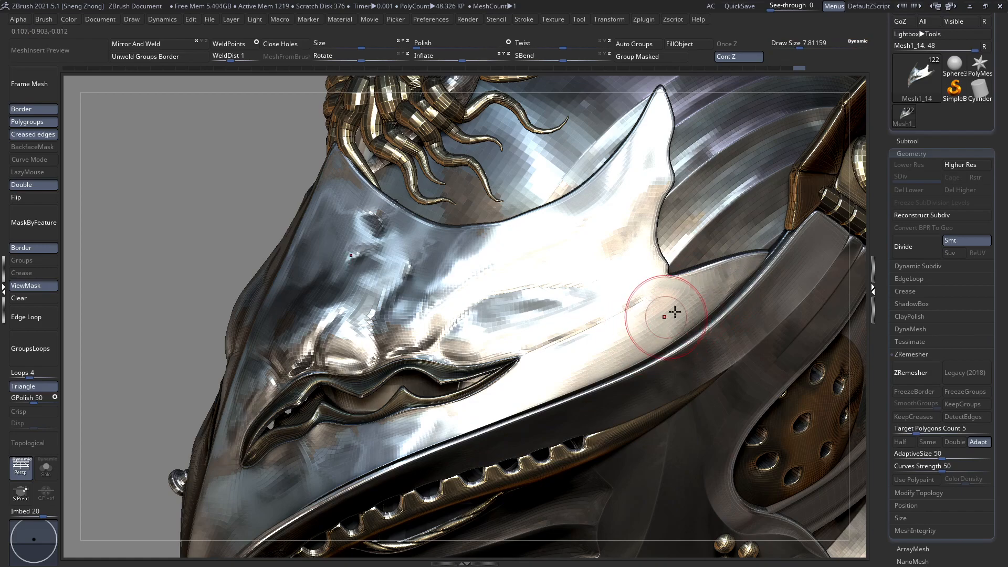
key("space")
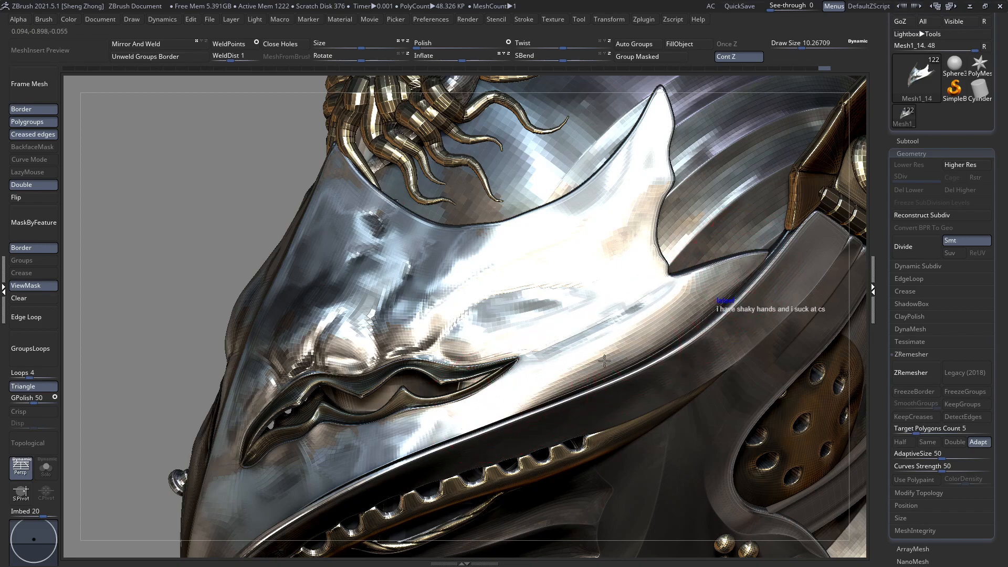
right_click_drag(446, 423, 490, 392)
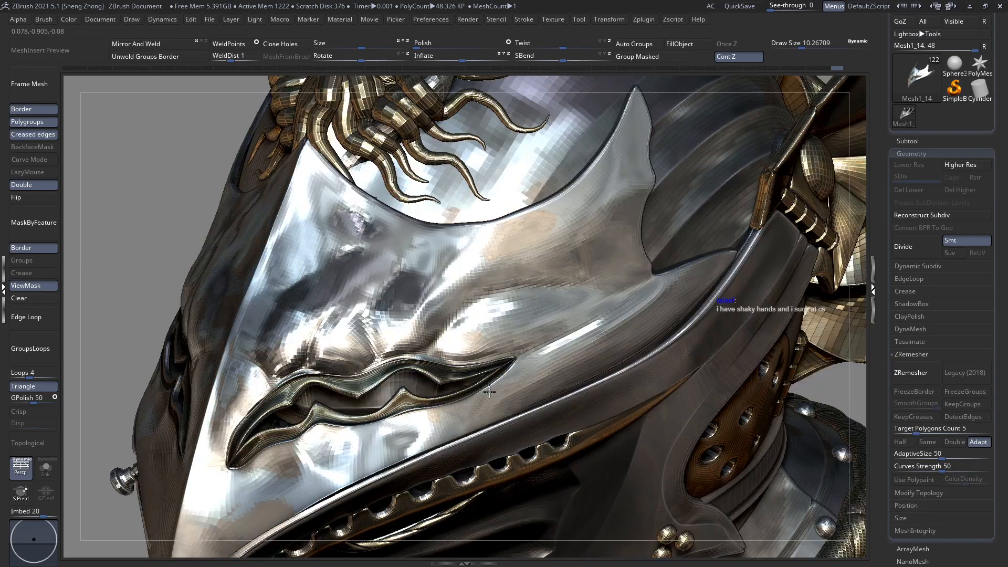
Sculpt broad strokes from the base of the pointed side horn across the temple to the brow.
mouse_move(601, 350)
right_mouse_down("ctrl")
mouse_move(575, 315)
mouse_move(588, 335)
mouse_move(583, 311)
mouse_move(598, 338)
mouse_move(591, 381)
right_mouse_up("ctrl")
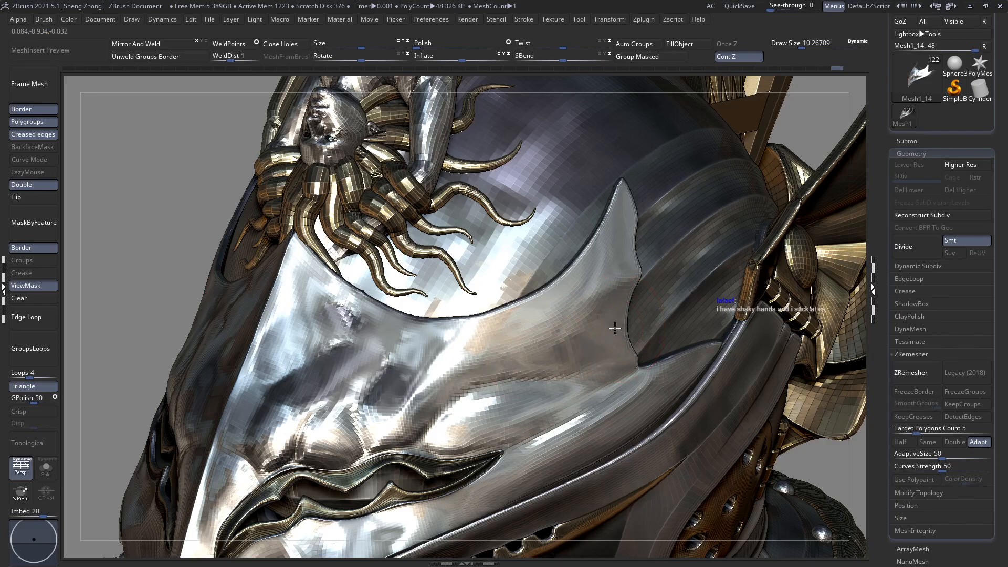
left_click_drag(596, 336, 451, 382)
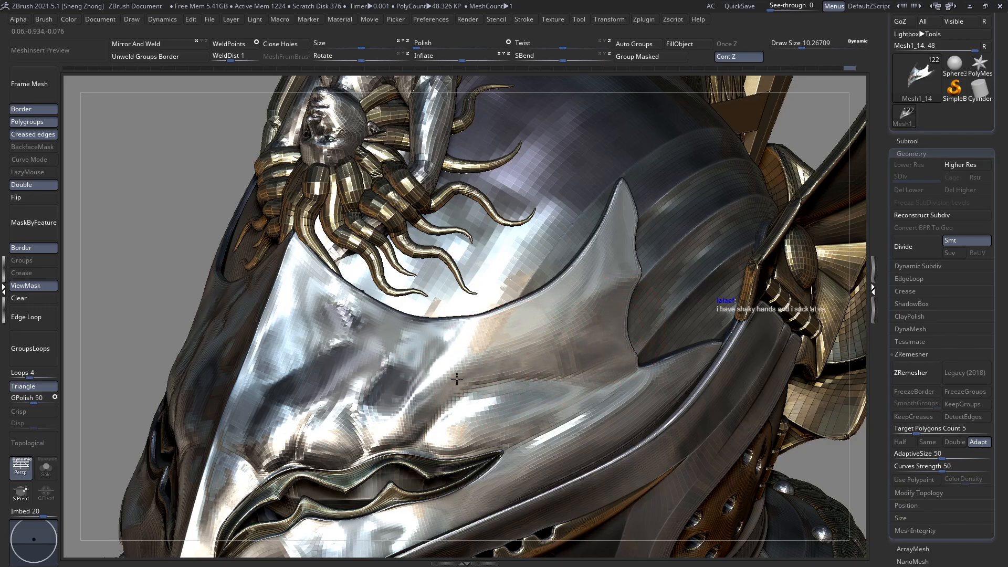
left_click_drag(629, 338, 525, 357)
left_click_drag(598, 339, 494, 371)
left_click_drag(399, 428, 428, 406)
Set the draw size to about 7.28 and shape the pointed side horn and the surface along the mask's upper edge.
key("space")
left_click_drag(502, 333, 499, 335)
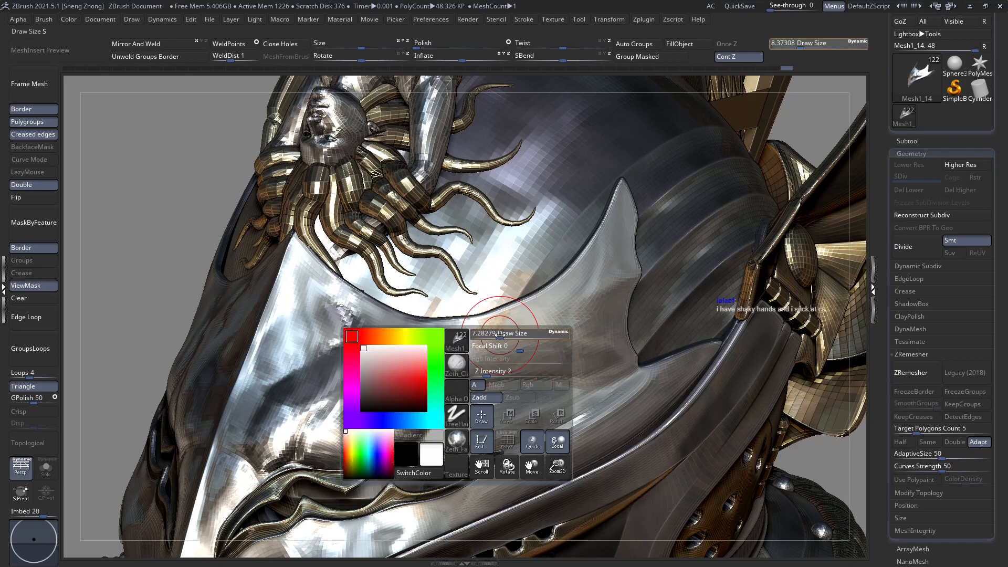
mouse_move(621, 265)
left_mouse_down()
mouse_move(604, 239)
mouse_move(623, 205)
left_mouse_up()
left_click_drag(506, 313, 623, 242)
mouse_move(405, 345)
left_mouse_down()
mouse_move(407, 368)
mouse_move(457, 357)
left_mouse_up()
Sculpt the forehead relief between the mask's upper edge, the brow and the centre ridge.
mouse_move(457, 357)
right_mouse_down("ctrl")
mouse_move(430, 351)
mouse_move(483, 306)
mouse_move(477, 331)
mouse_move(466, 327)
mouse_move(538, 305)
right_mouse_up("ctrl")
left_click_drag(538, 302, 538, 287)
mouse_move(543, 278)
right_mouse_down("alt")
mouse_move(506, 284)
mouse_move(525, 297)
right_mouse_up("alt")
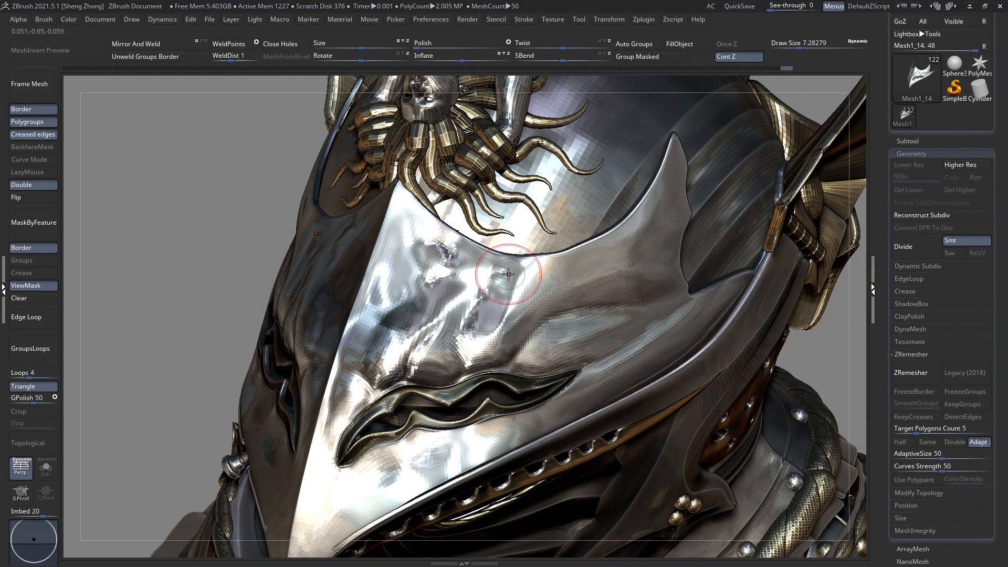
left_click_drag(479, 266, 422, 308)
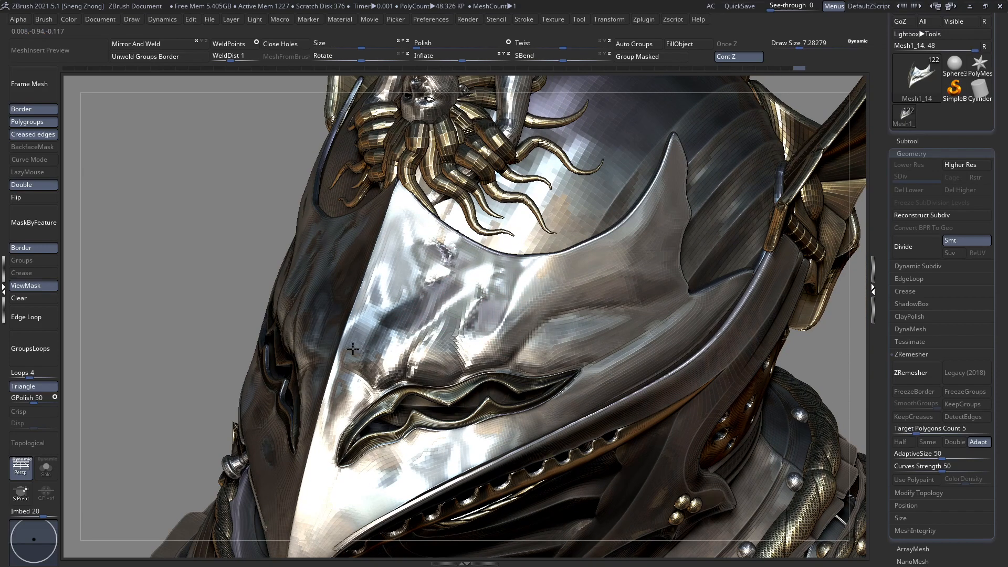
mouse_move(387, 304)
left_mouse_down()
mouse_move(383, 279)
mouse_move(406, 210)
left_mouse_up()
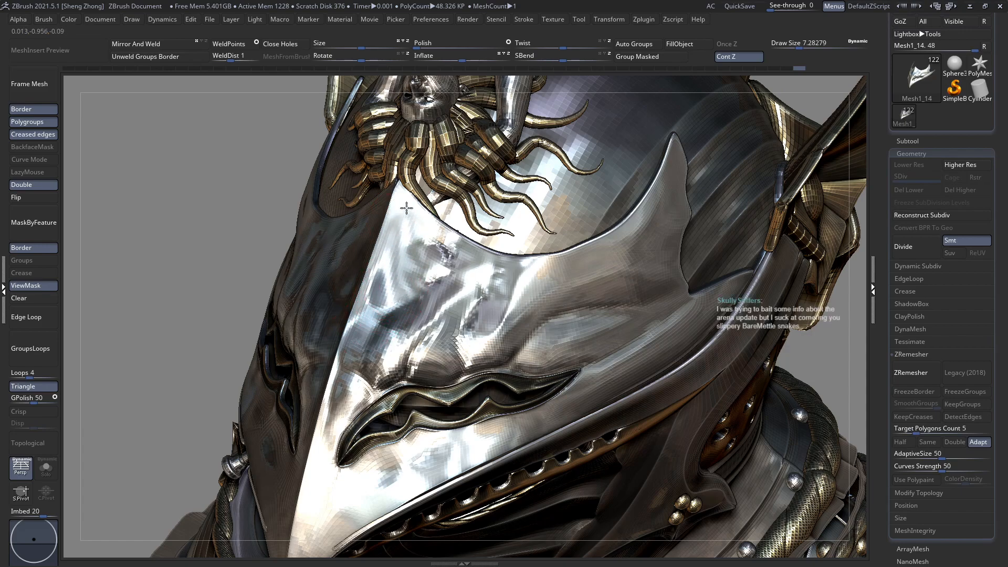
mouse_move(392, 211)
right_mouse_down()
mouse_move(405, 212)
mouse_move(355, 266)
mouse_move(368, 213)
mouse_move(426, 183)
mouse_move(442, 228)
right_mouse_up()
right_click_drag(433, 275, 462, 254, "ctrl")
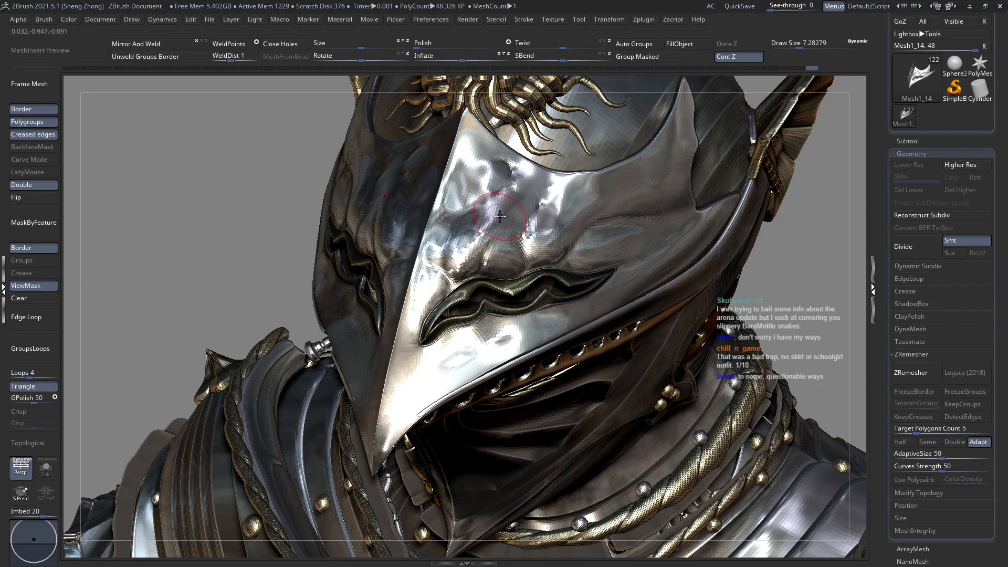
Set the draw size to about 6.32 and refine the surface around the eye slit and the beak beside the centre ridge.
right_click_drag(479, 238, 421, 294)
key("space")
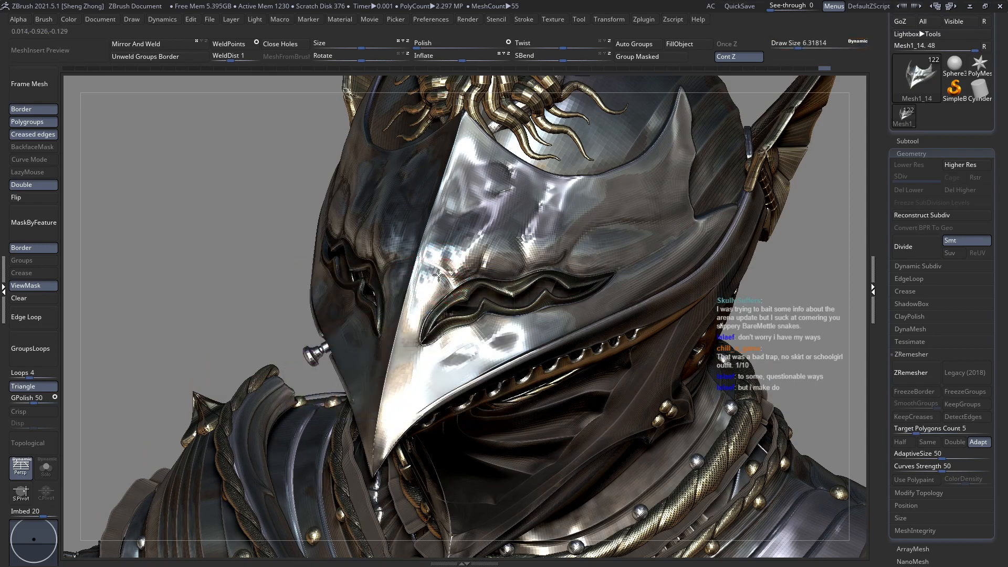
right_click_drag(416, 313, 408, 336)
mouse_move(473, 318)
right_mouse_down("ctrl")
mouse_move(515, 290)
mouse_move(505, 301)
mouse_move(465, 296)
right_mouse_up("ctrl")
key("space")
left_click_drag(506, 226, 506, 227)
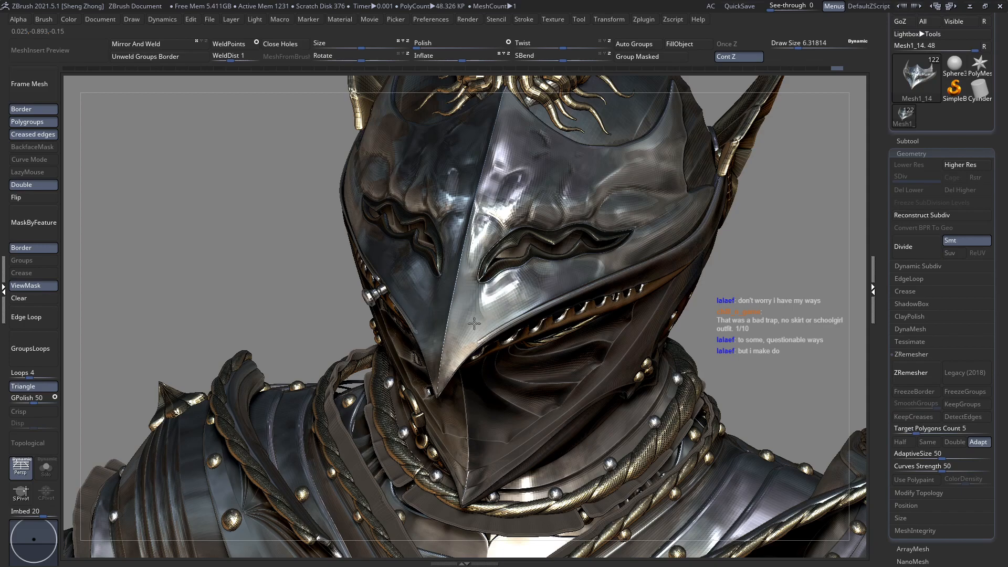
right_click_drag(477, 332, 481, 310)
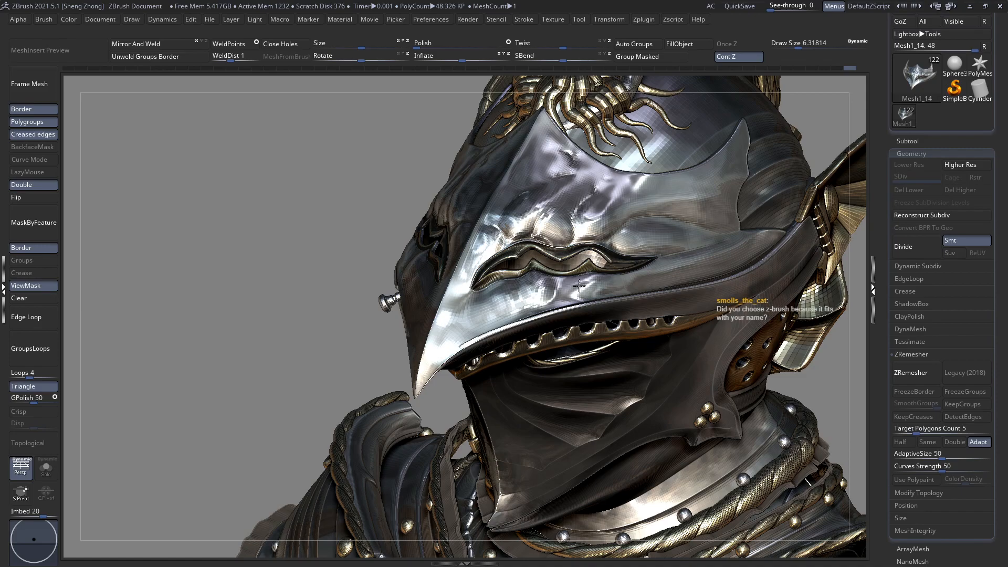
right_click_drag(540, 321, 569, 326)
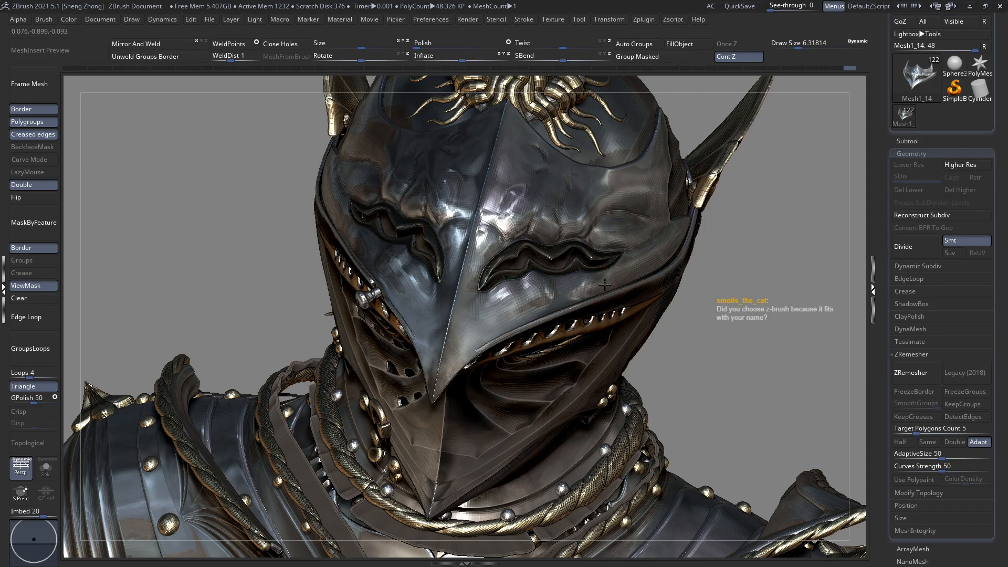
Set the draw size to about 10.27 and refine the mask surface along the beak between the two eye slits.
right_click_drag(636, 282, 620, 285)
key("space")
left_click_drag(644, 221, 648, 221)
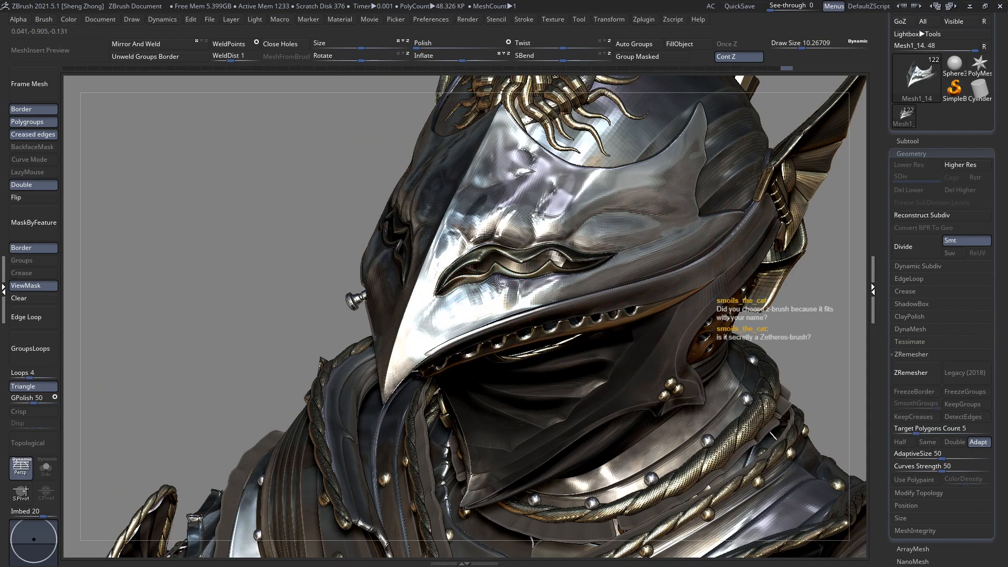
mouse_move(446, 313)
right_mouse_down()
mouse_move(472, 376)
mouse_move(459, 342)
right_mouse_up()
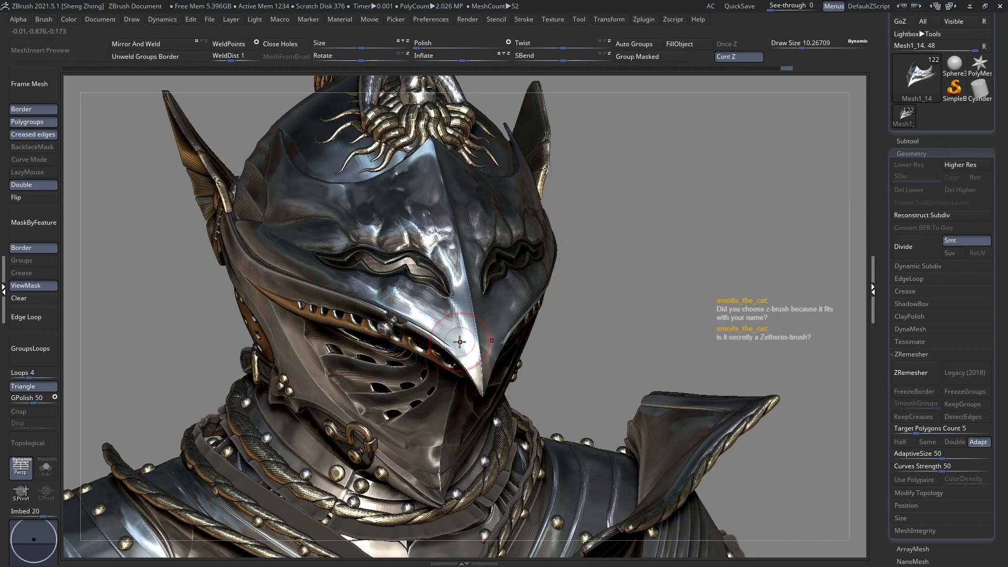
right_click_drag(441, 309, 451, 317)
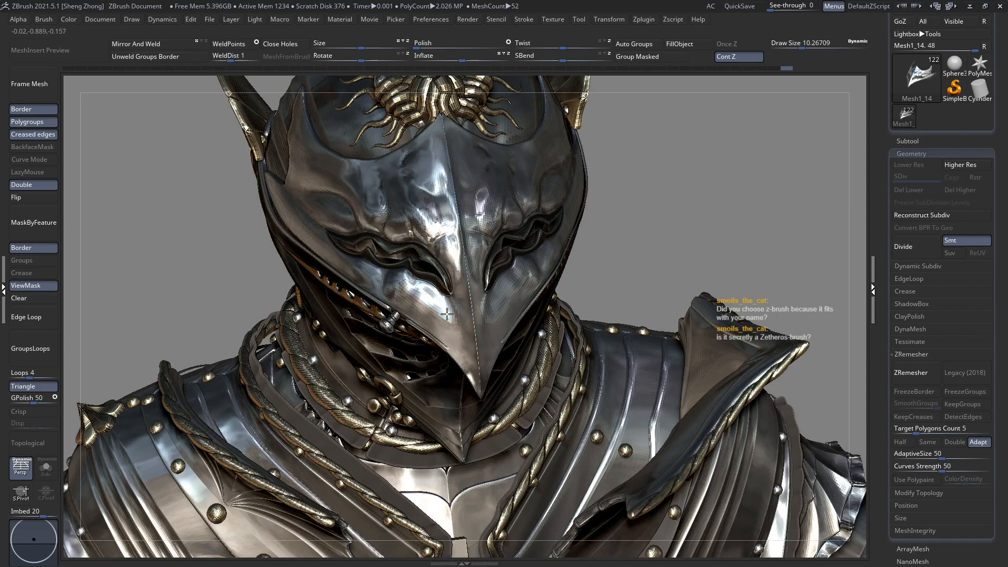
mouse_move(449, 361)
right_mouse_down()
mouse_move(450, 347)
mouse_move(487, 338)
mouse_move(485, 299)
mouse_move(449, 346)
mouse_move(522, 243)
mouse_move(447, 366)
right_mouse_up()
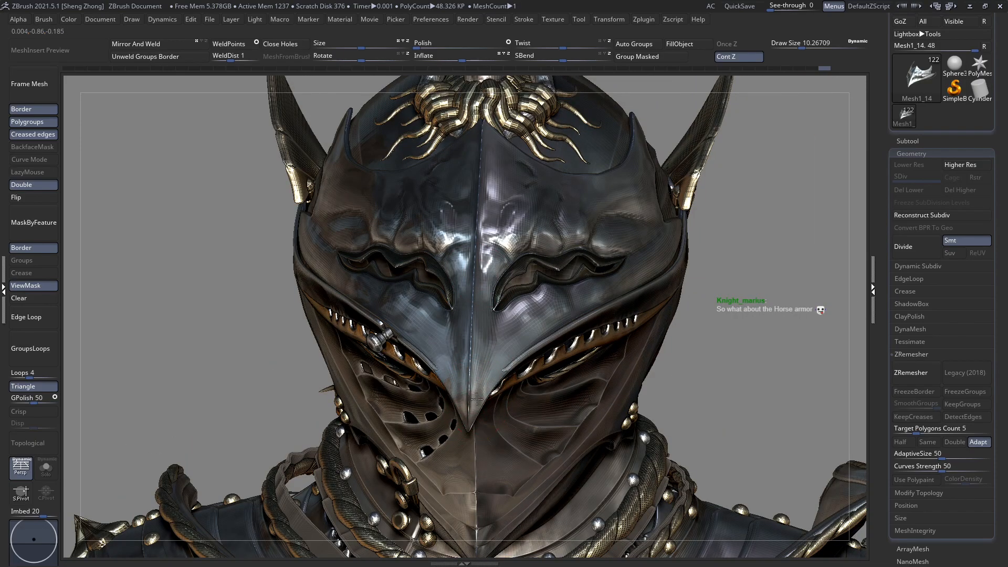
Refine the beak tip of the upper visor in profile and set the draw size to about 21.68.
right_click_drag(499, 345, 625, 309)
right_click_drag(497, 299, 504, 347, "ctrl")
right_click(508, 261)
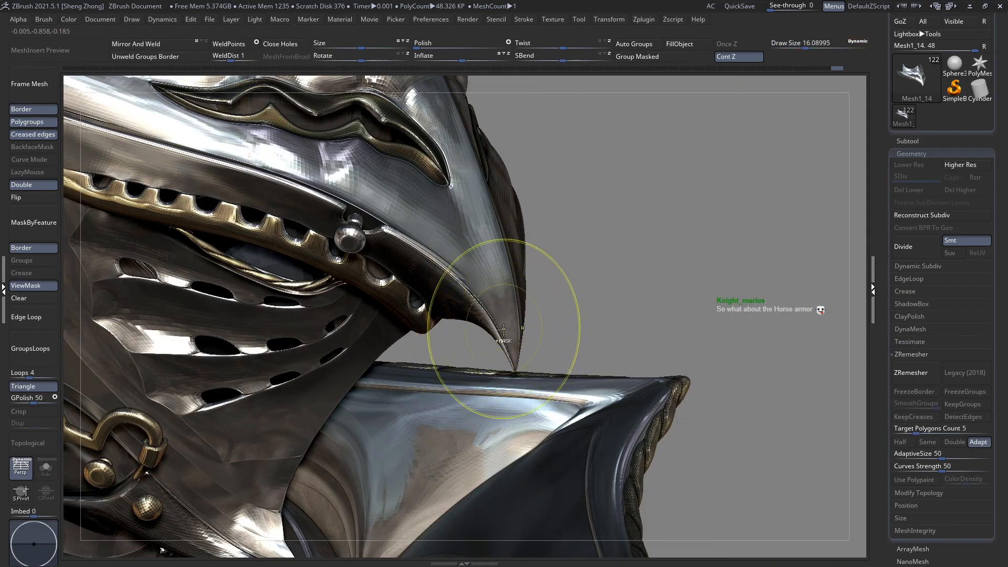
key("space")
left_click_drag(504, 281, 511, 279)
right_click_drag(477, 314, 470, 315)
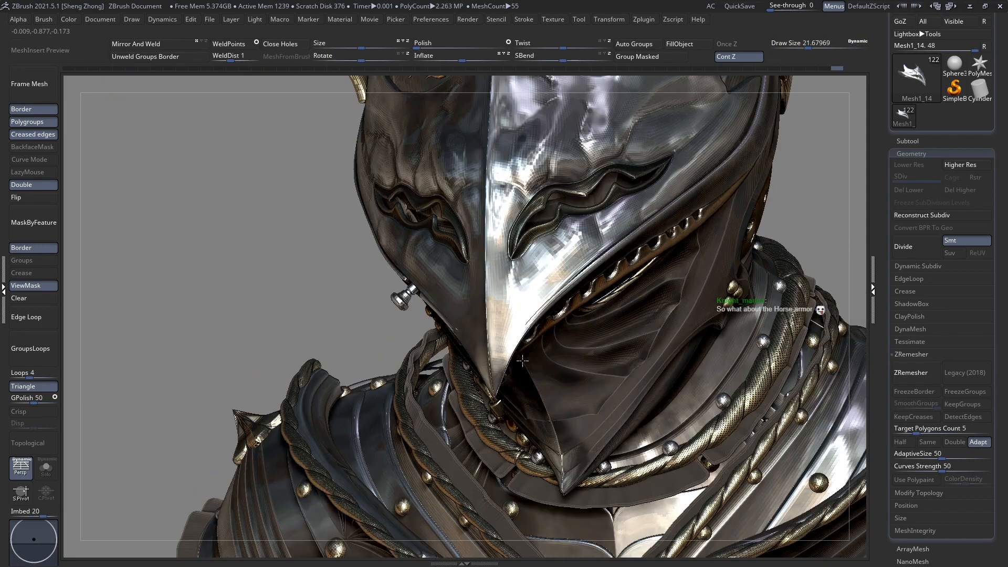
Show the polygroup wireframe and examine the beak's shape and the upper visor's lower edge from several angles.
right_click_drag(523, 360, 518, 364)
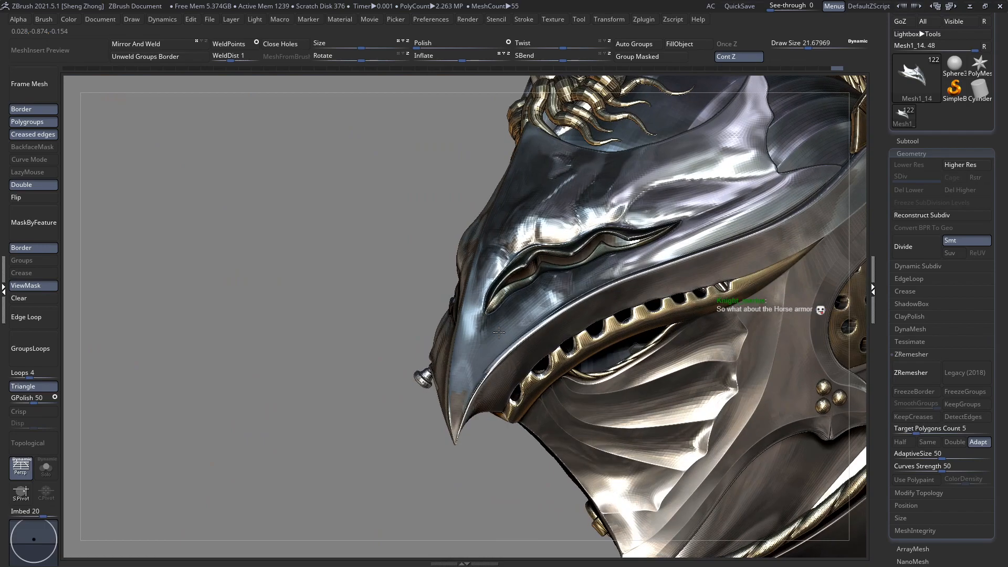
right_click_drag(499, 350, 517, 386)
left_click(478, 349, "alt")
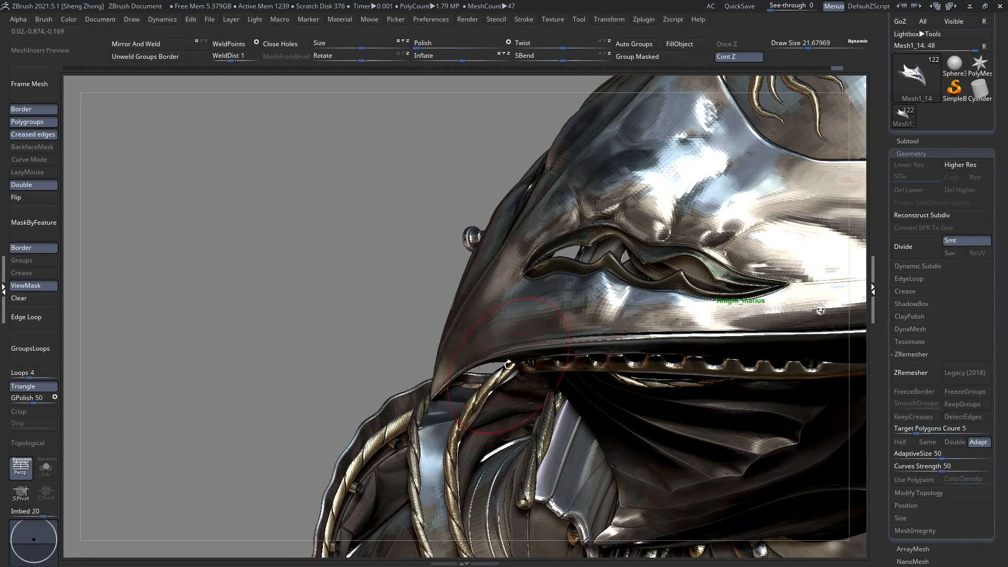
right_click_drag(451, 262, 368, 336)
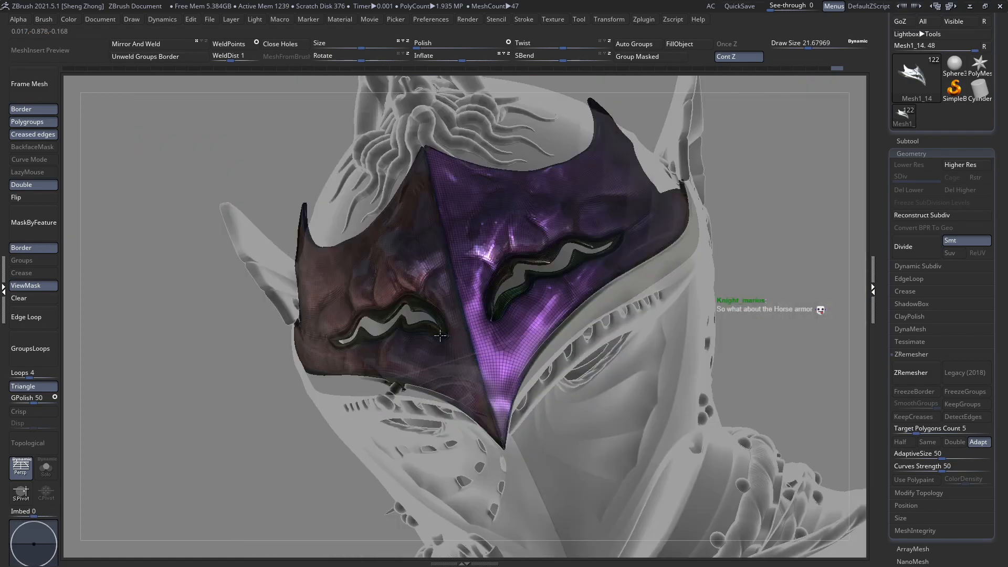
right_click_drag(440, 335, 664, 360)
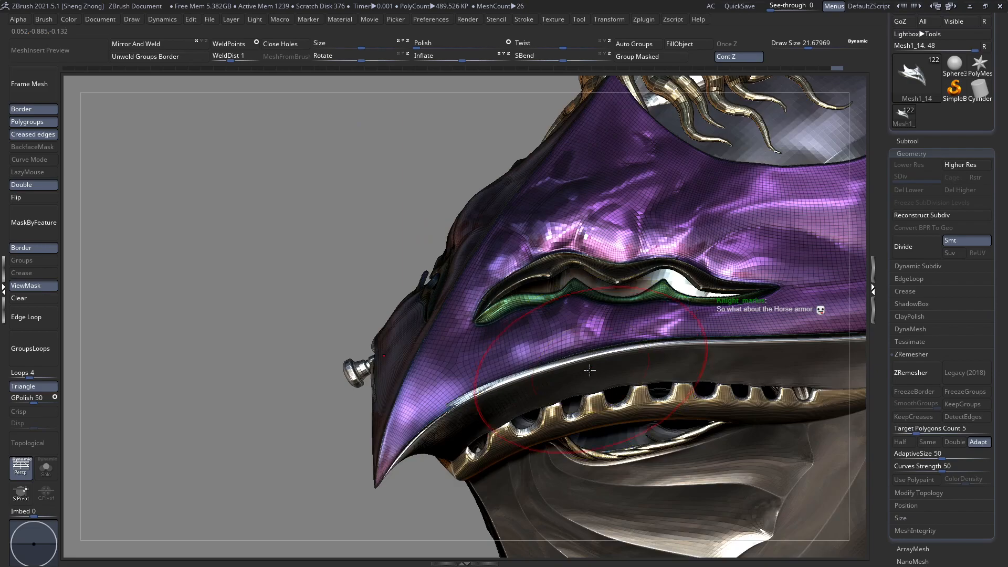
Make the lower visor the active subtool and set up the Move Topological brush with a draw size of about 33.68.
left_click(525, 367, "alt")
right_click_drag(525, 367, 498, 363)
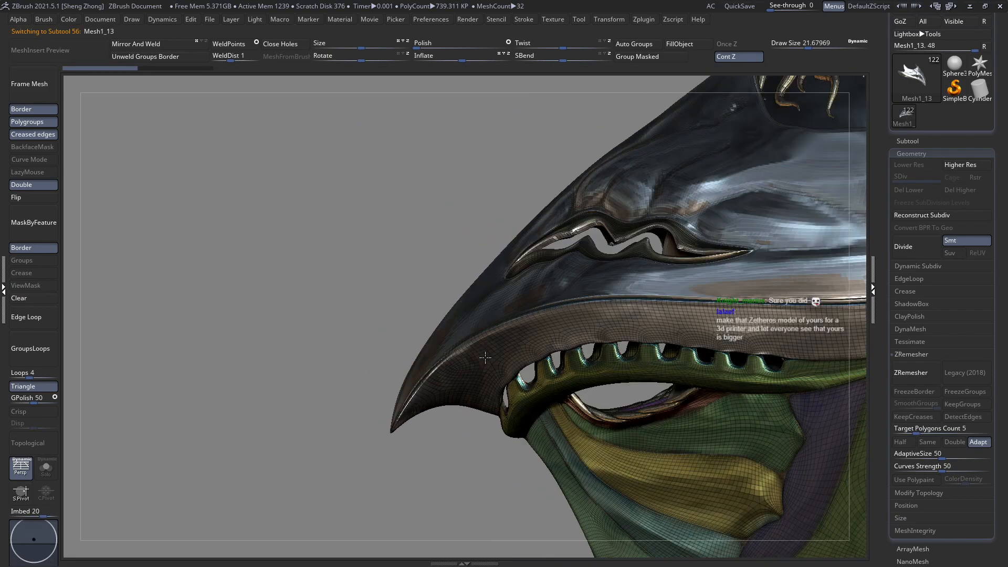
key("space")
left_click_drag(382, 298, 392, 297)
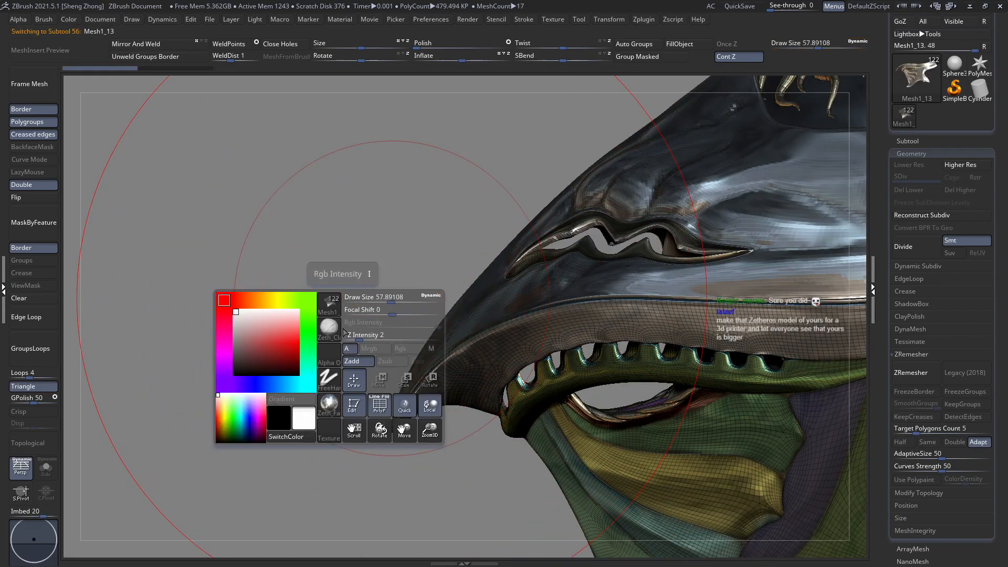
key("b")
key("m")
left_click(500, 335)
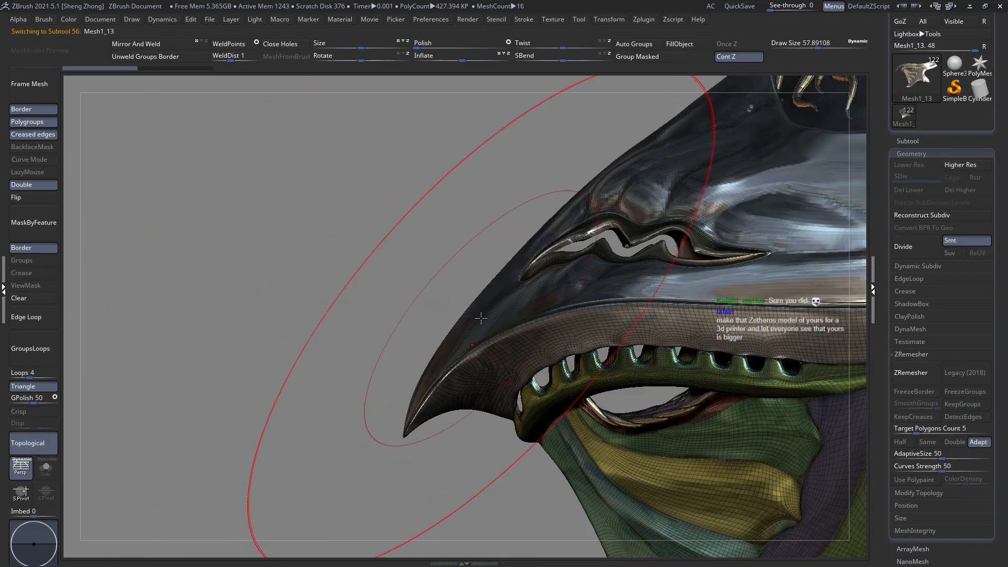
key("space")
left_click_drag(481, 318, 472, 316)
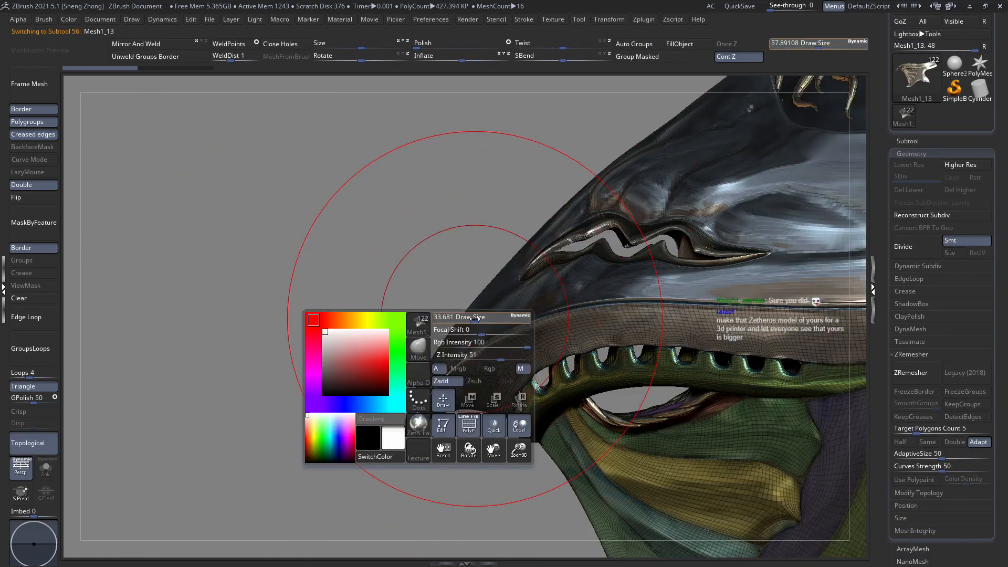
Hide the wireframe, set the draw size to about 41.34 and reshape the lower visor's front rim beneath the beak.
left_click_drag(386, 384, 348, 366, "alt")
key("space")
key("shift+f")
left_click_drag(466, 328, 432, 342)
right_click_drag(431, 342, 489, 337)
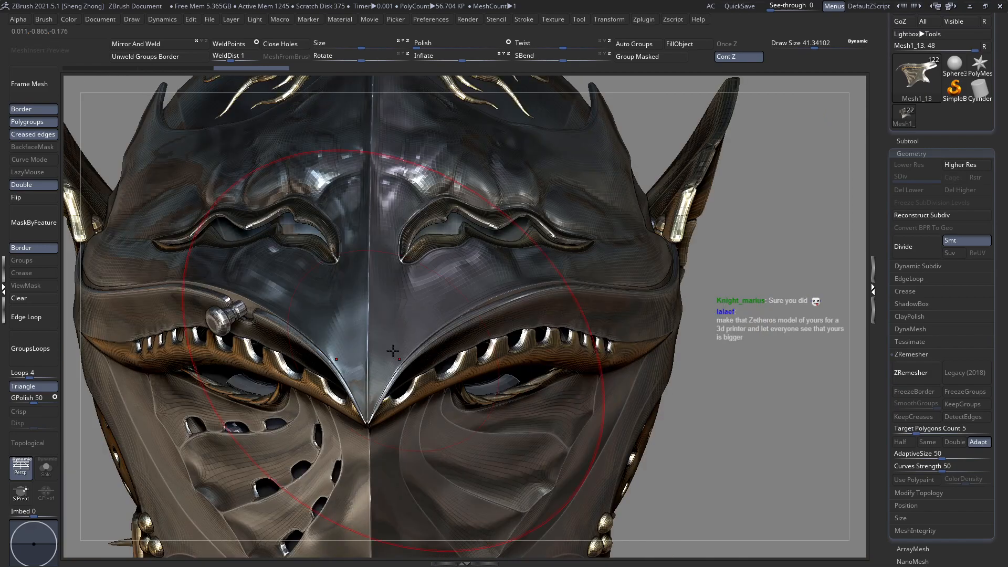
Adjust the curve of the lower visor's rim on both sides of the beak tip with symmetrical moves.
left_click_drag(396, 357, 405, 340)
key("space")
left_click_drag(371, 398, 372, 408)
right_click_drag(372, 409, 333, 412)
key("space")
mouse_move(386, 382)
left_mouse_down()
mouse_move(375, 382)
mouse_move(396, 379)
mouse_move(407, 359)
left_mouse_up()
right_click_drag(365, 380, 363, 302, "ctrl")
Set the draw size to about 30.29, reshape the rim farther out from the beak and undo the last move.
key("space")
left_click_drag(408, 369, 415, 370)
key("space")
left_click_drag(516, 304, 532, 307)
key("ctrl+z")
right_click_drag(532, 308, 662, 315)
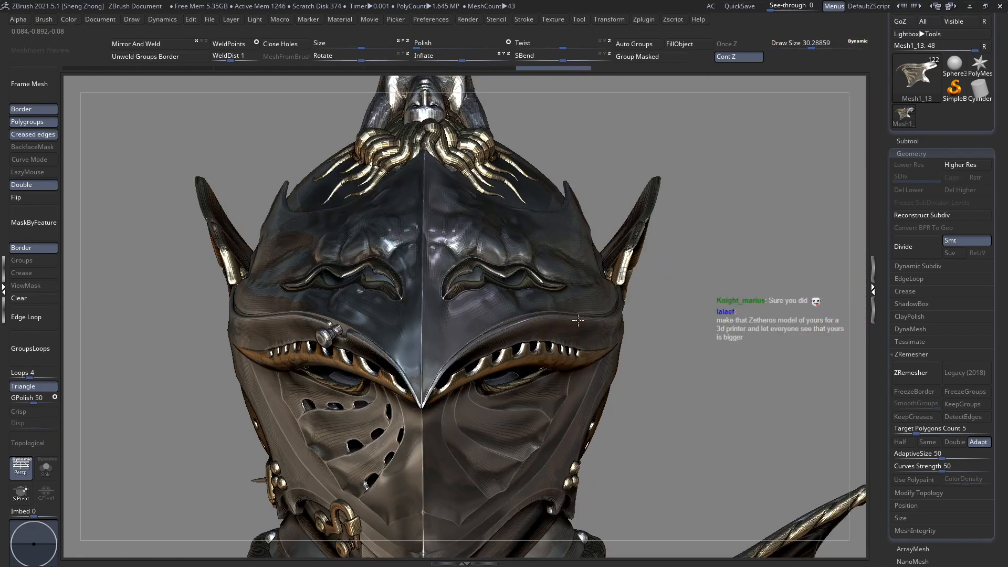
Set the draw size to about 21.68 and fine-tune the lower visor's rim above the toothed eye opening.
key("space")
left_click_drag(529, 329, 523, 329)
right_click_drag(517, 326, 515, 376, "ctrl")
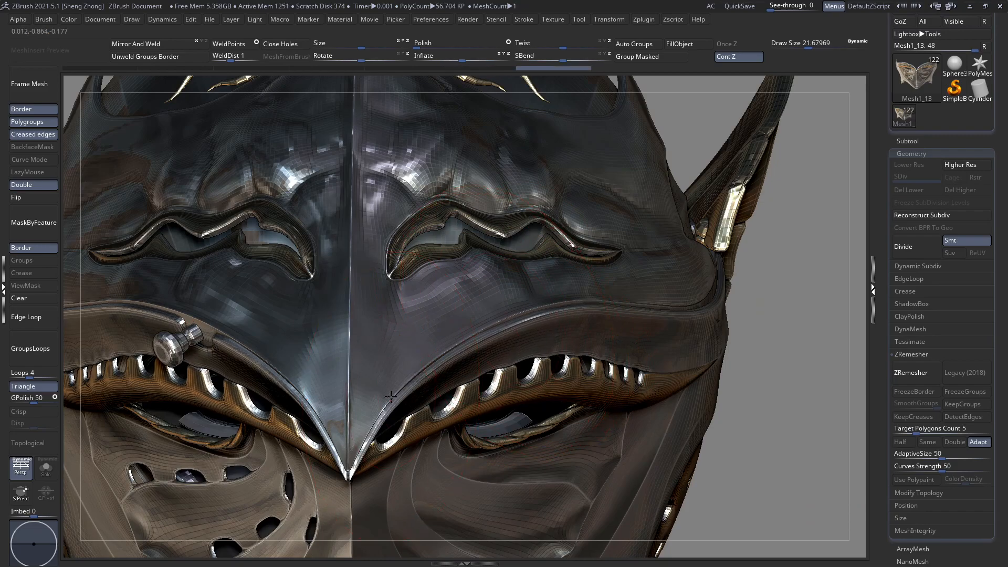
right_click_drag(391, 398, 195, 309, "ctrl")
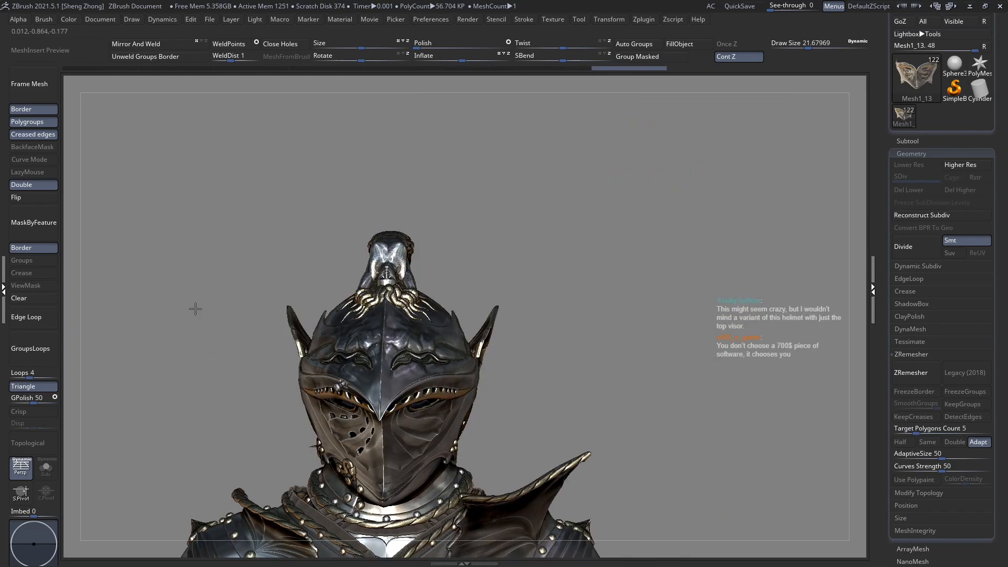
Make the beaked upper visor the active subtool again and clear its mask.
left_click(403, 383, "alt")
right_click_drag(403, 384, 441, 379)
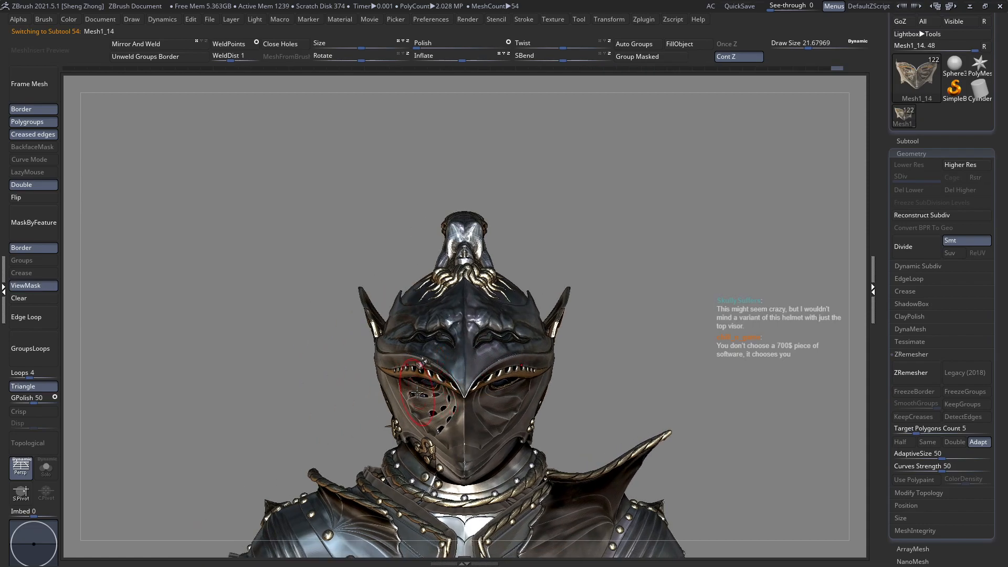
right_click_drag(477, 348, 481, 324)
right_click_drag(411, 336, 335, 355, "ctrl")
left_click(19, 299)
right_click_drag(450, 383, 416, 387)
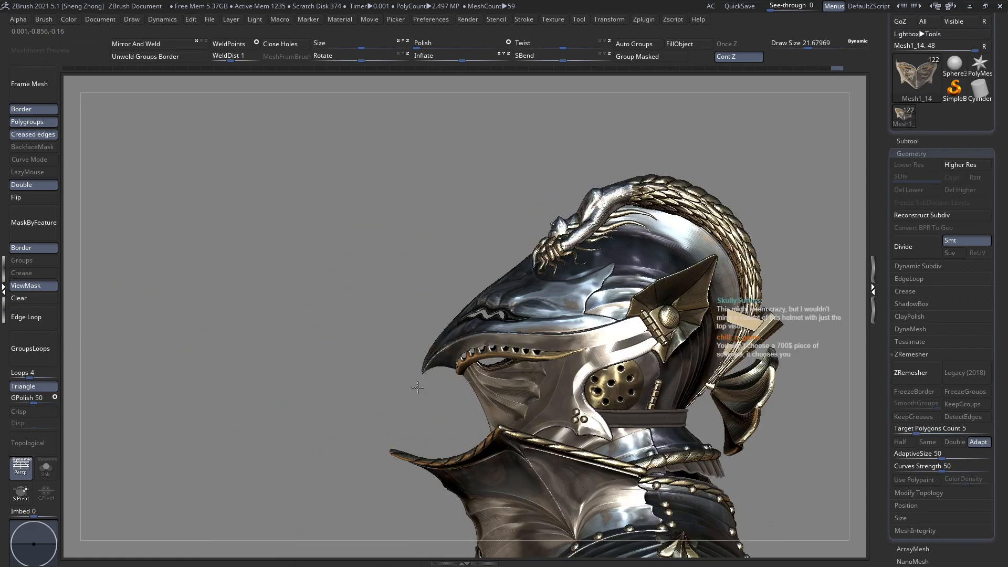
Hide the lower visor subtool and examine the helmet and the whole figure with only the upper visor.
left_click(577, 385, "alt")
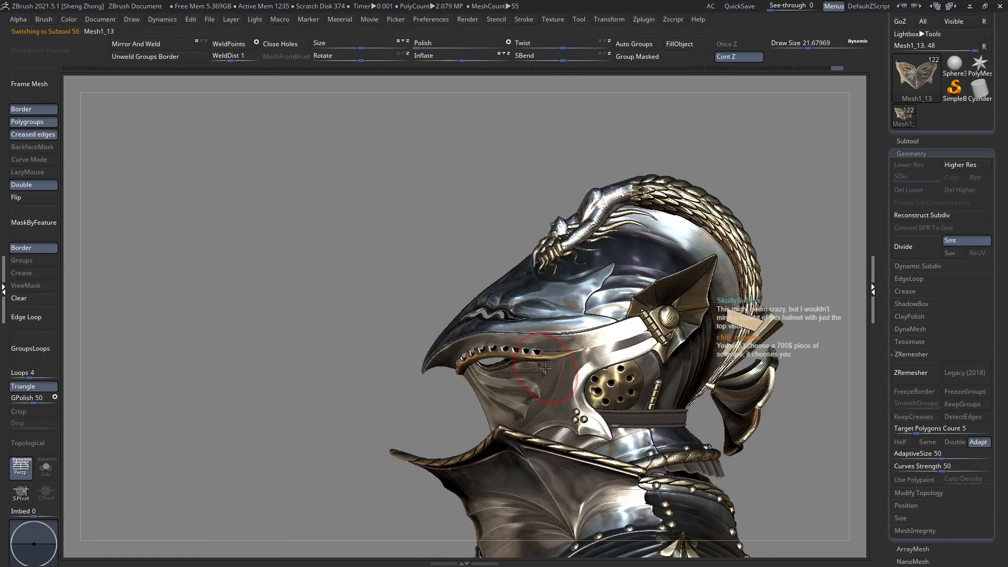
left_click(908, 141)
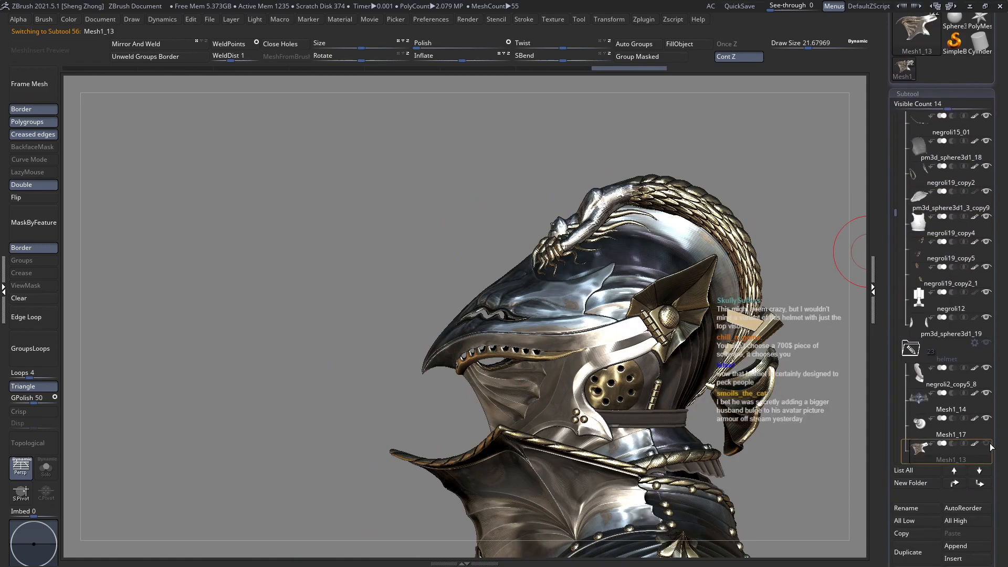
left_click(929, 437)
right_click_drag(470, 363, 637, 354)
right_click_drag(575, 370, 697, 318, "ctrl")
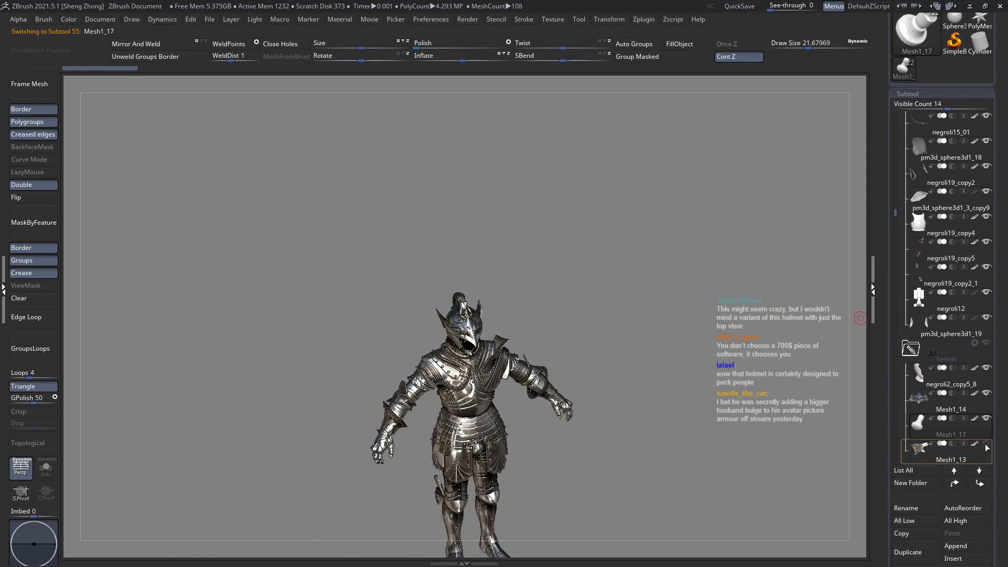
mouse_move(426, 351)
right_mouse_down()
mouse_move(432, 329)
mouse_move(646, 333)
mouse_move(571, 315)
mouse_move(589, 347)
right_mouse_up()
Reselect the upper visor, try a Move Topological adjustment near its pointed side horn and undo it.
left_click(605, 271, "alt")
right_click_drag(593, 273, 688, 288)
mouse_move(562, 275)
right_mouse_down()
mouse_move(524, 330)
mouse_move(562, 320)
right_mouse_up()
key("space")
left_click_drag(563, 317, 553, 318)
mouse_move(554, 317)
right_mouse_down()
mouse_move(542, 300)
mouse_move(499, 297)
right_mouse_up()
key("space")
mouse_move(496, 295)
left_mouse_down()
mouse_move(524, 309)
mouse_move(466, 314)
left_mouse_up()
key("ctrl+z")
Switch to the Zeth_Cl sculpting brush, set the draw size to about 8.97 and sculpt the surface at the side horn's base.
key("b")
key("z")
key("c")
key("space")
left_click_drag(560, 314, 509, 313)
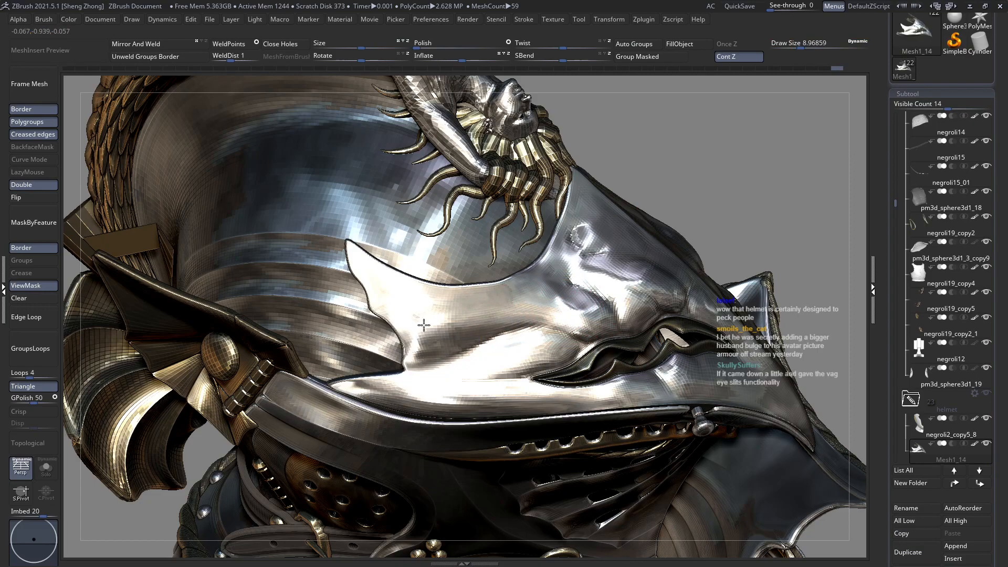
left_click_drag(401, 357, 399, 360)
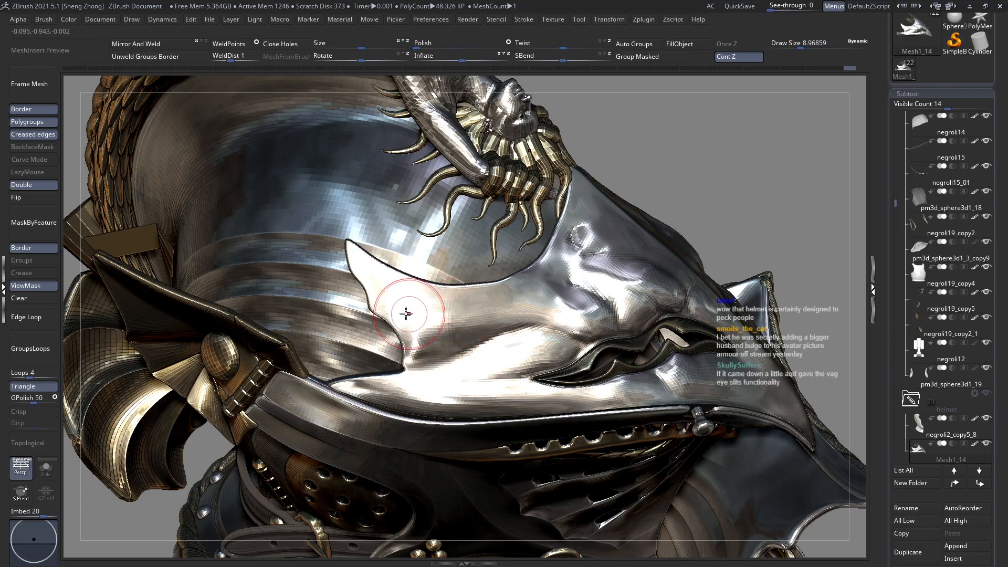
mouse_move(489, 338)
right_mouse_down("ctrl")
mouse_move(389, 321)
mouse_move(441, 350)
right_mouse_up("ctrl")
right_click_drag(524, 353, 663, 344)
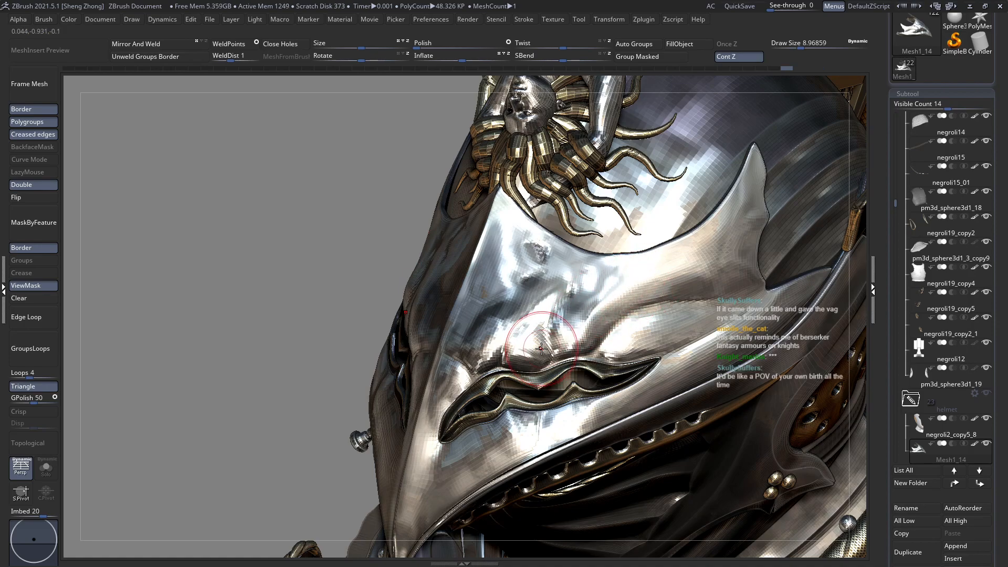
Set the draw size to about 6.32 and sculpt creases across the temple between the side horn and the eye slit.
right_click_drag(556, 310, 517, 323)
mouse_move(455, 294)
right_mouse_down()
mouse_move(502, 341)
mouse_move(461, 317)
mouse_move(514, 288)
mouse_move(494, 325)
mouse_move(454, 350)
mouse_move(471, 338)
right_mouse_up()
key("space")
left_click_drag(466, 293, 461, 293)
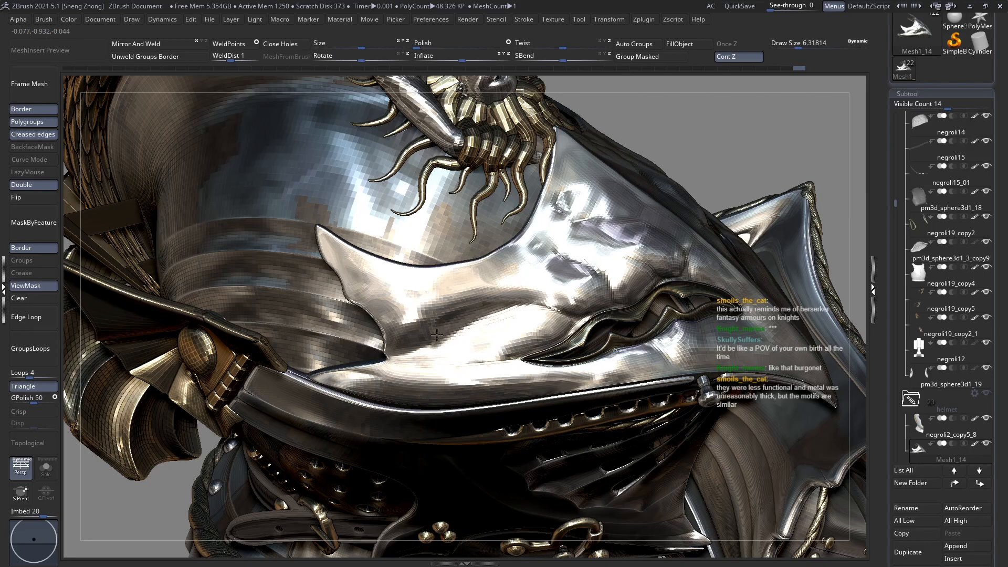
mouse_move(415, 339)
right_mouse_down()
mouse_move(442, 338)
mouse_move(420, 294)
mouse_move(390, 346)
mouse_move(409, 336)
mouse_move(490, 376)
mouse_move(482, 344)
right_mouse_up()
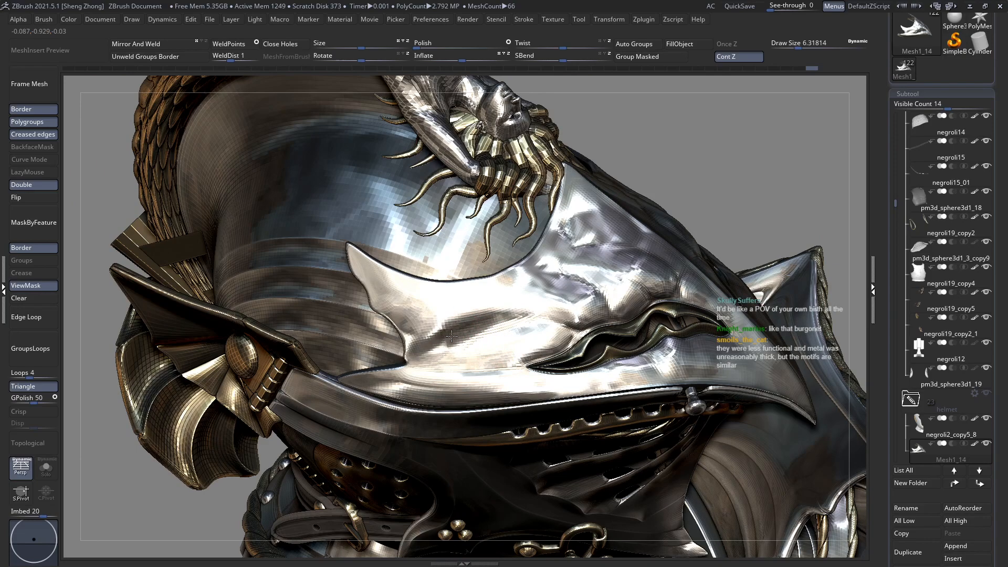
left_click_drag(449, 335, 413, 367)
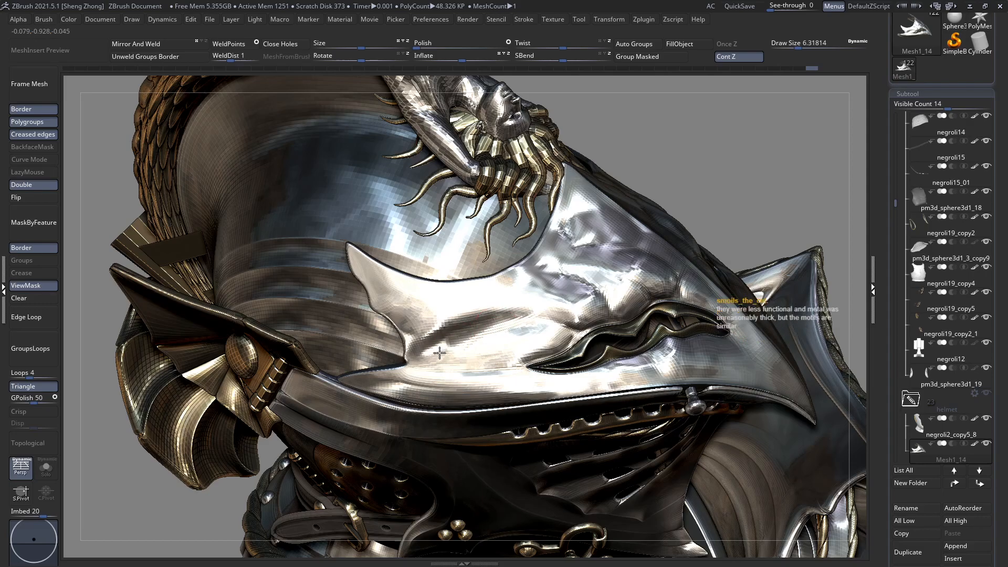
right_click_drag(469, 343, 509, 349)
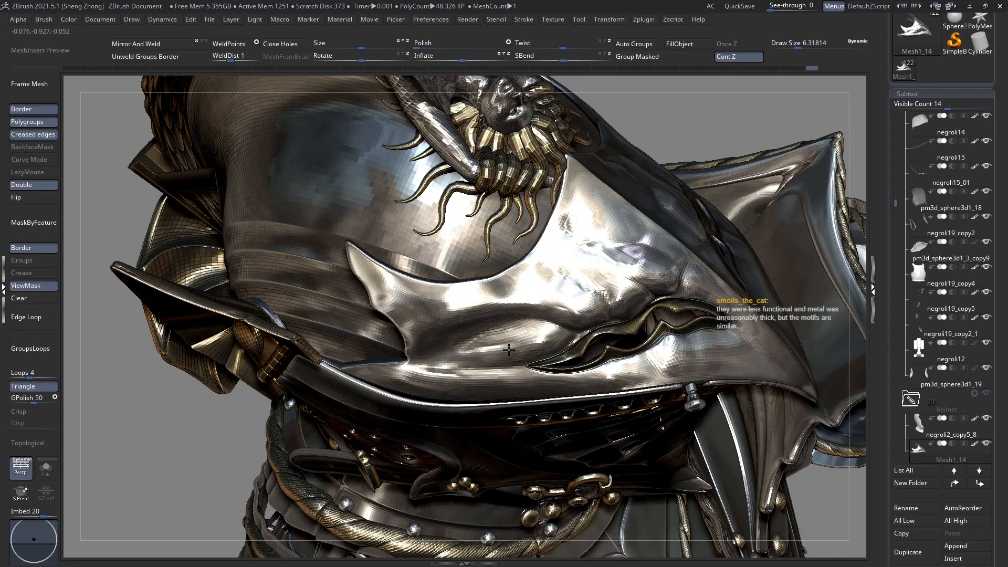
Set the draw size to about 8.37 and deepen the temple folds running from the side horn's base toward the eye slit.
key("space")
left_click_drag(508, 315, 510, 316)
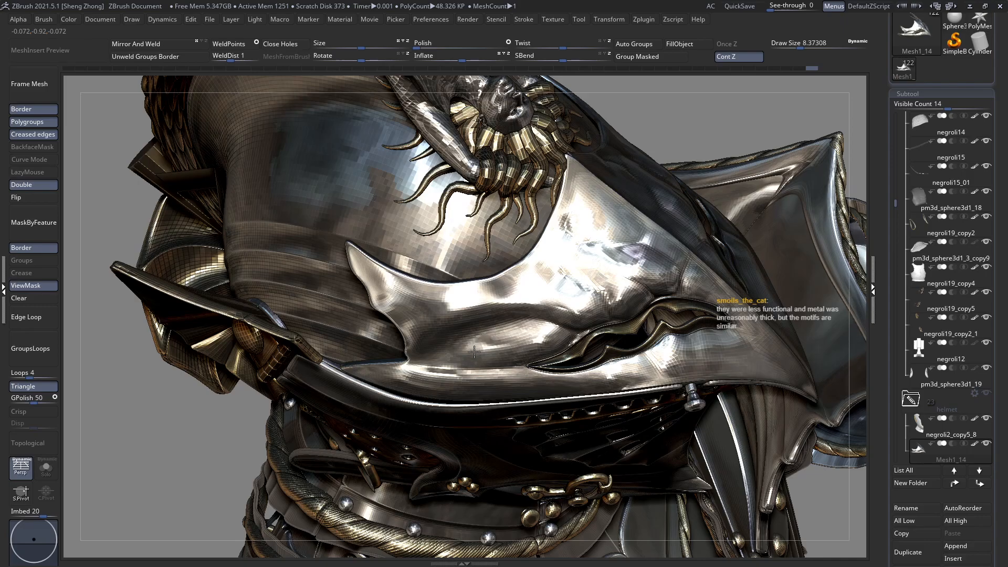
left_click_drag(417, 362, 421, 363)
mouse_move(421, 363)
right_mouse_down()
mouse_move(479, 333)
mouse_move(467, 344)
right_mouse_up()
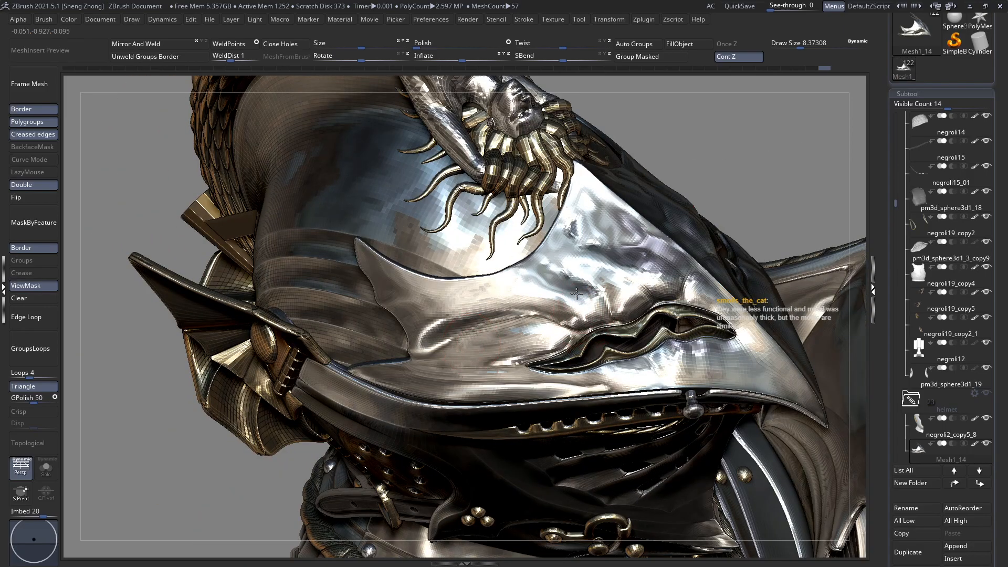
right_click_drag(522, 285, 508, 299)
right_click_drag(555, 274, 420, 294, "alt")
right_click_drag(570, 376, 592, 418, "ctrl")
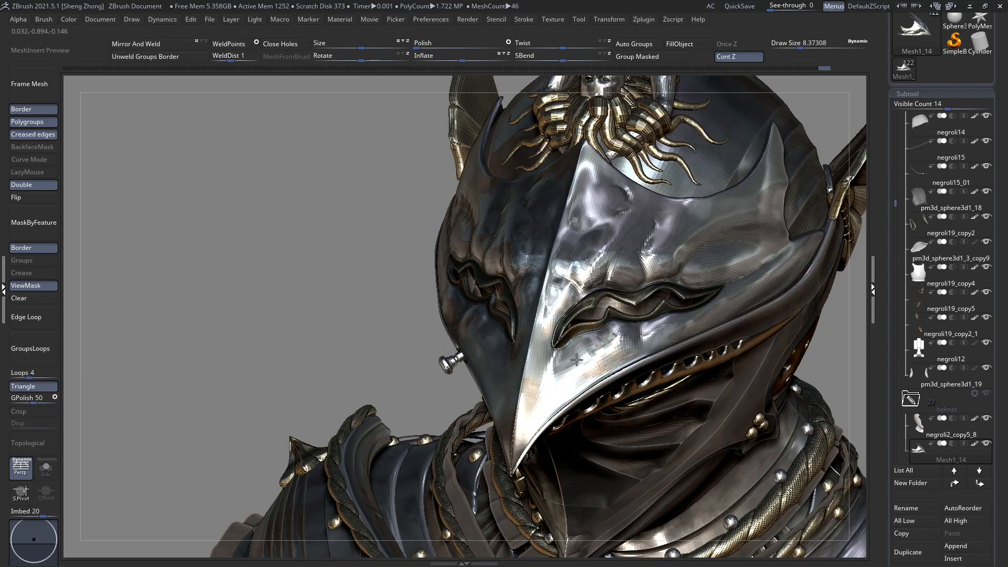
Switch to the Standard brush and sculpt small creases below the inner end of the eye slit beside the beak.
mouse_move(577, 384)
right_mouse_down()
mouse_move(540, 387)
mouse_move(583, 386)
mouse_move(567, 319)
mouse_move(579, 326)
mouse_move(588, 297)
right_mouse_up()
key("space")
key("b")
key("s")
key("t")
right_click_drag(529, 339, 593, 302)
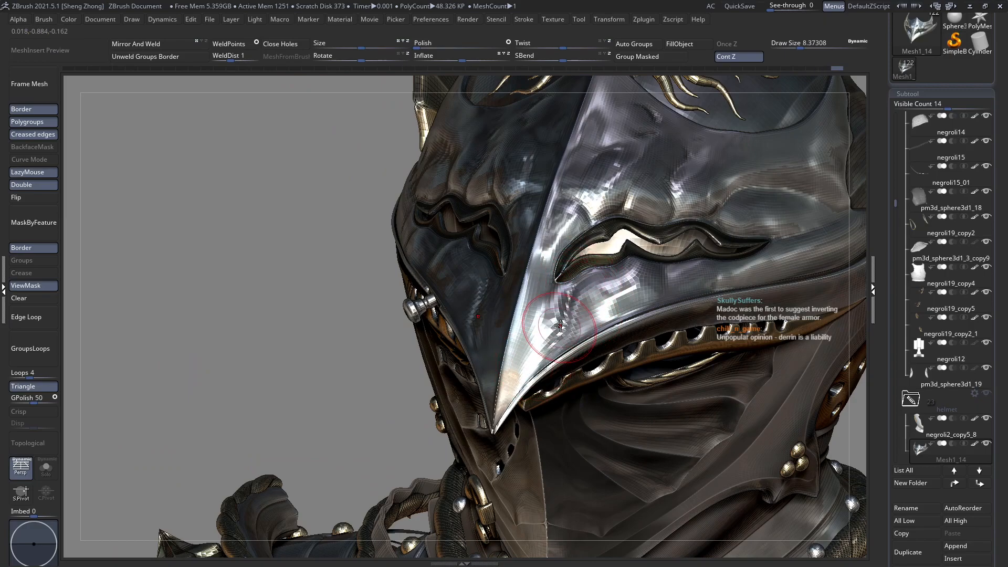
right_click_drag(527, 400, 589, 386)
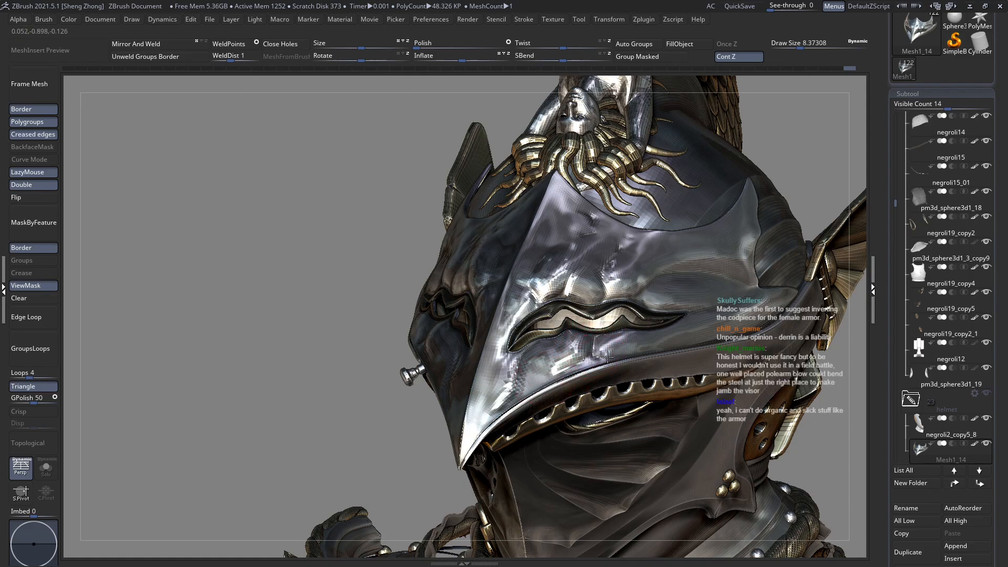
Sculpt along the central ridge and sides of the beak down toward its tip.
mouse_move(596, 349)
right_mouse_down()
mouse_move(581, 337)
mouse_move(611, 342)
mouse_move(603, 347)
right_mouse_up()
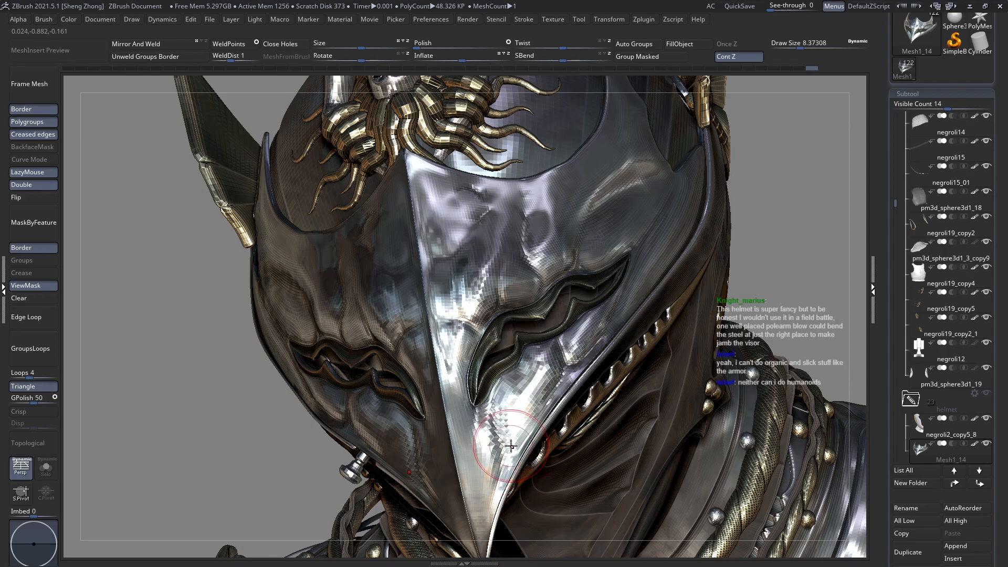
right_click_drag(535, 420, 525, 443)
right_click_drag(536, 399, 521, 316, "ctrl")
right_click_drag(530, 399, 497, 335)
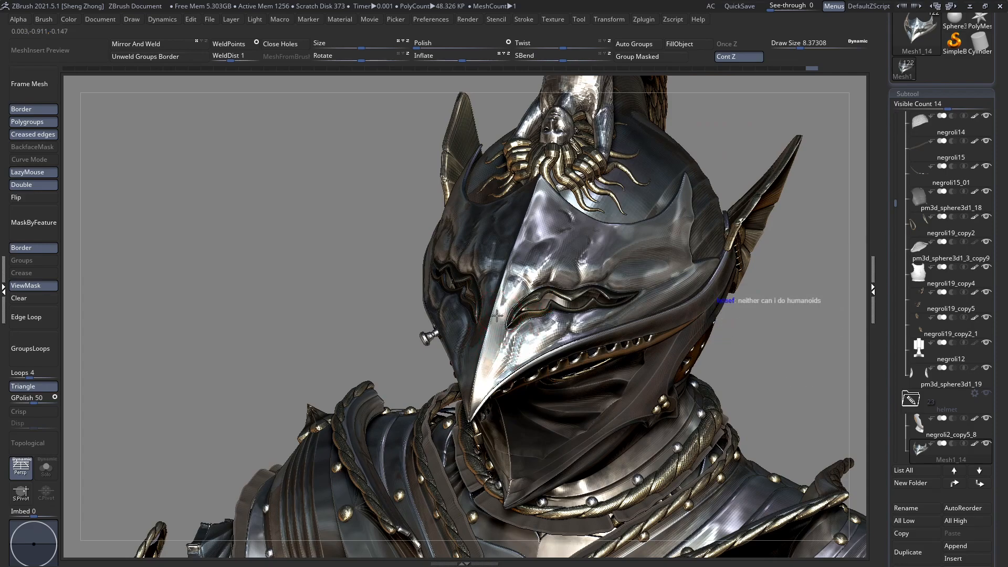
mouse_move(474, 336)
right_mouse_down()
mouse_move(460, 331)
mouse_move(505, 345)
mouse_move(533, 314)
mouse_move(525, 317)
right_mouse_up()
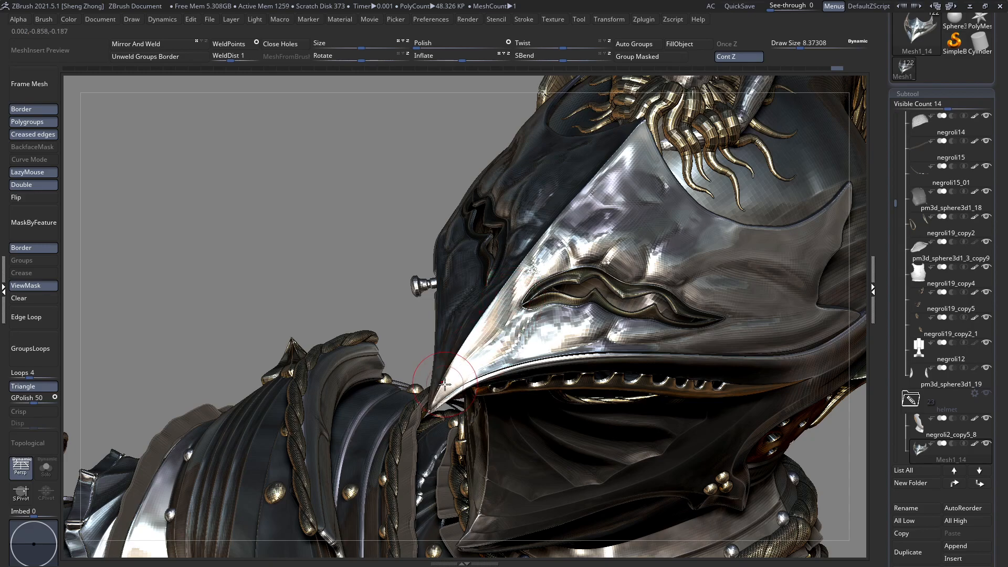
right_click_drag(521, 321, 488, 334)
right_click_drag(543, 341, 549, 407, "ctrl")
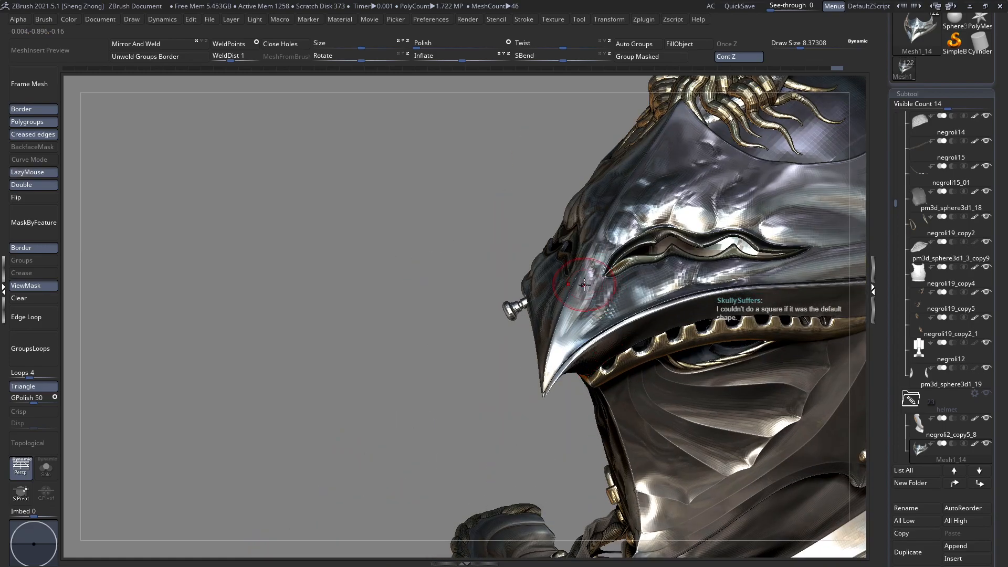
mouse_move(570, 310)
left_mouse_down()
mouse_move(558, 336)
mouse_move(595, 261)
mouse_move(553, 340)
left_mouse_up()
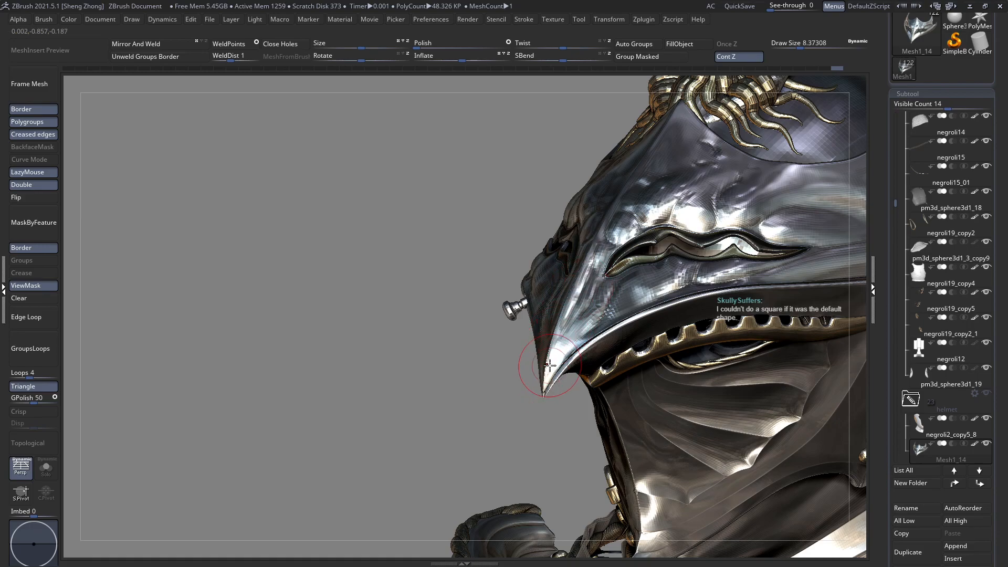
mouse_move(592, 298)
left_mouse_down()
mouse_move(554, 353)
mouse_move(599, 312)
mouse_move(554, 357)
left_mouse_up()
left_click_drag(555, 349, 598, 311)
Switch to the Zeth_ClayBuildup brush and build up the side of the beak in front of the eye slit.
mouse_move(594, 293)
right_mouse_down()
mouse_move(608, 291)
mouse_move(622, 310)
right_mouse_up()
right_click_drag(622, 310, 604, 262, "ctrl")
mouse_move(567, 294)
right_mouse_down()
mouse_move(607, 301)
mouse_move(615, 317)
mouse_move(554, 309)
right_mouse_up()
mouse_move(614, 294)
right_mouse_down("ctrl")
mouse_move(649, 327)
mouse_move(617, 264)
right_mouse_up("ctrl")
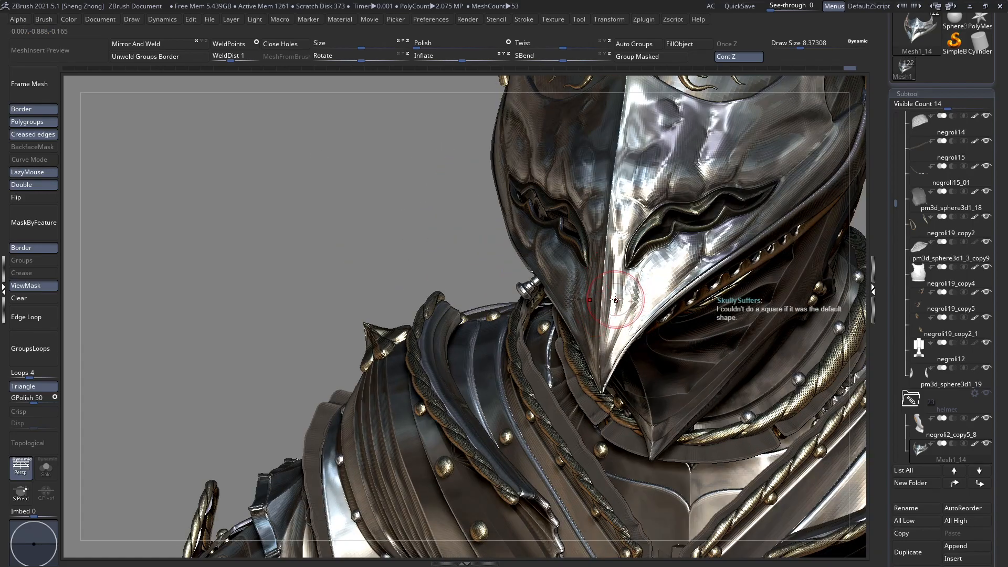
key("space")
left_click(562, 265)
key("m")
key("v")
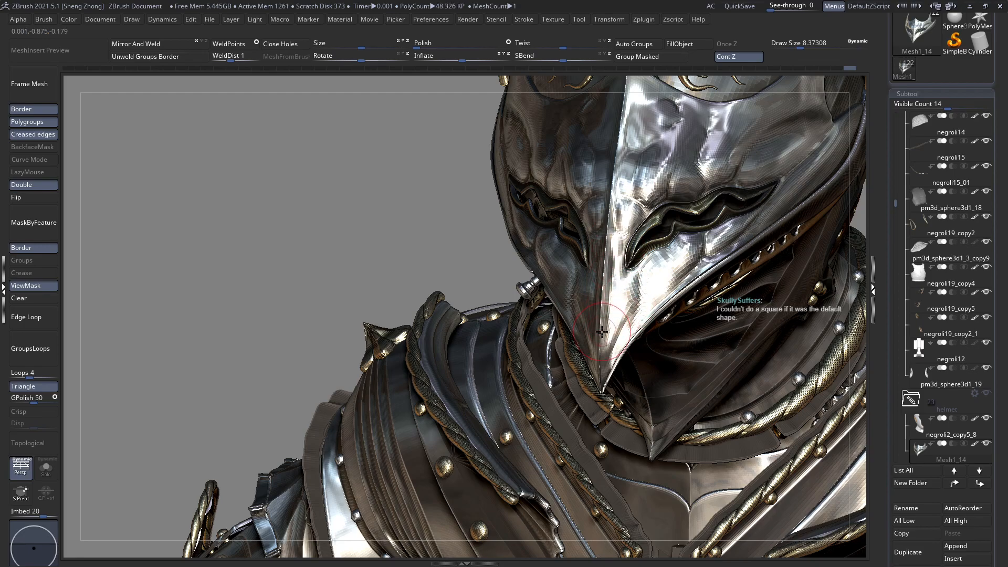
right_click_drag(602, 333, 583, 305, "ctrl")
mouse_move(583, 305)
right_mouse_down("ctrl")
mouse_move(597, 315)
mouse_move(561, 303)
mouse_move(601, 309)
mouse_move(585, 310)
right_mouse_up("ctrl")
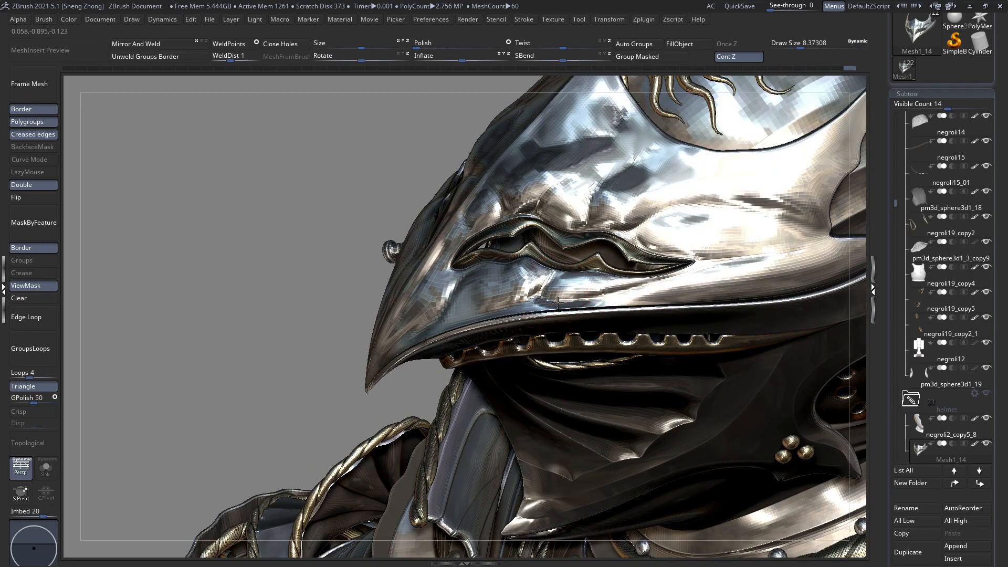
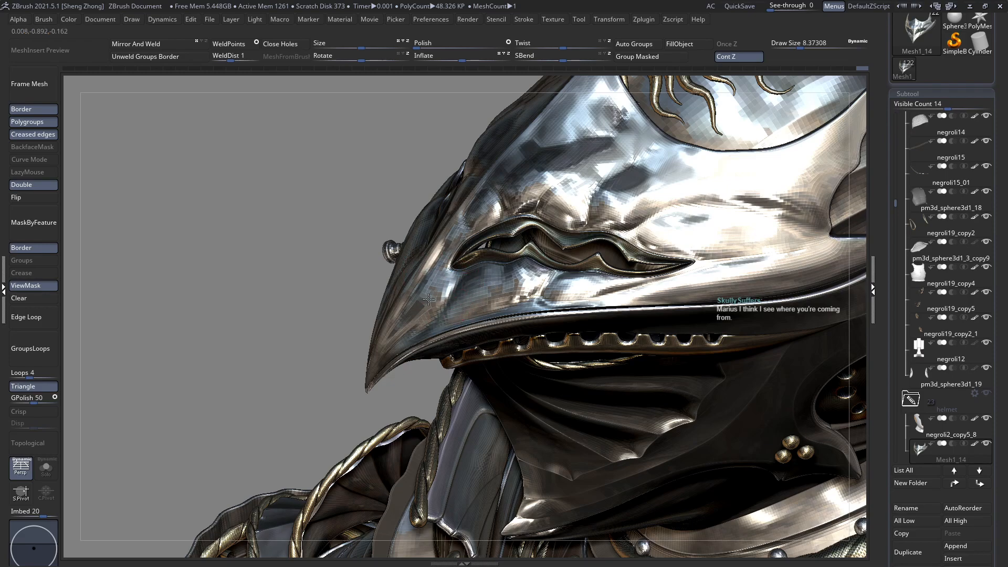
left_click_drag(400, 370, 504, 352)
Build up the forehead surface between the eye slit and the visor's upper rim.
left_click_drag(294, 331, 307, 268, "alt")
left_click_drag(336, 305, 486, 325)
left_click_drag(556, 305, 467, 368)
left_click_drag(315, 294, 362, 336)
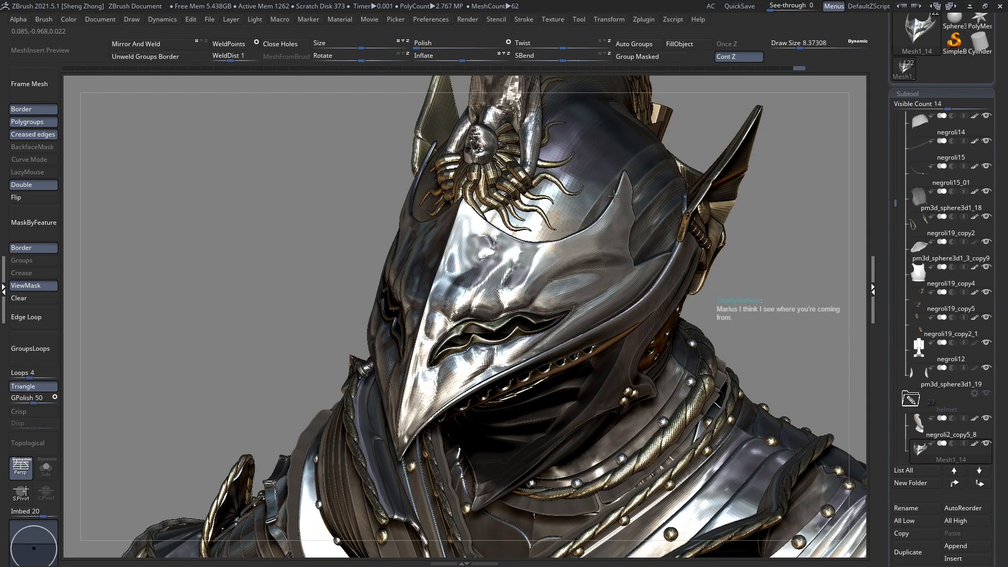
left_click_drag(553, 255, 554, 259)
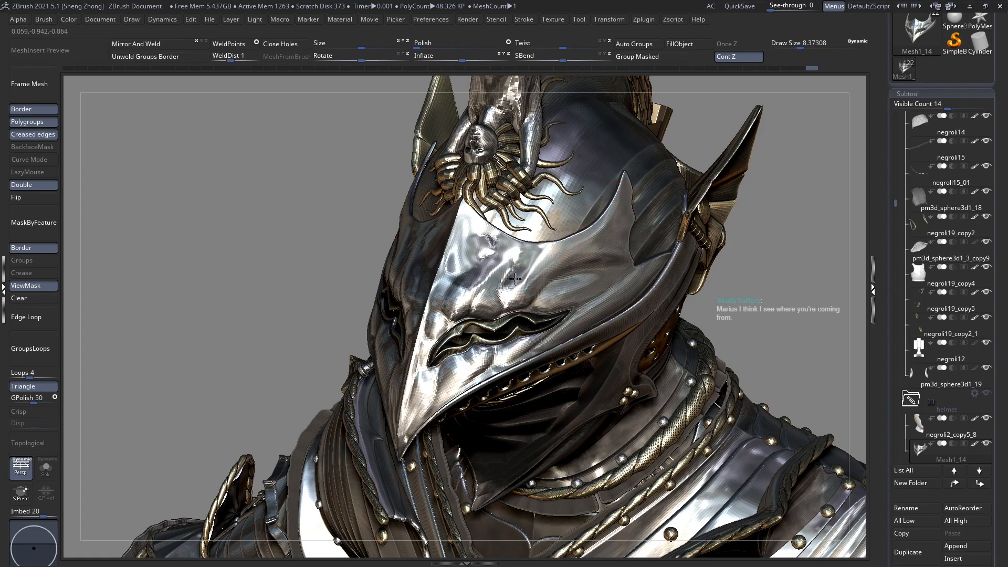
mouse_move(489, 264)
left_mouse_down()
mouse_move(500, 266)
mouse_move(480, 283)
left_mouse_up()
mouse_move(480, 278)
right_mouse_down()
mouse_move(496, 258)
mouse_move(478, 241)
right_mouse_up()
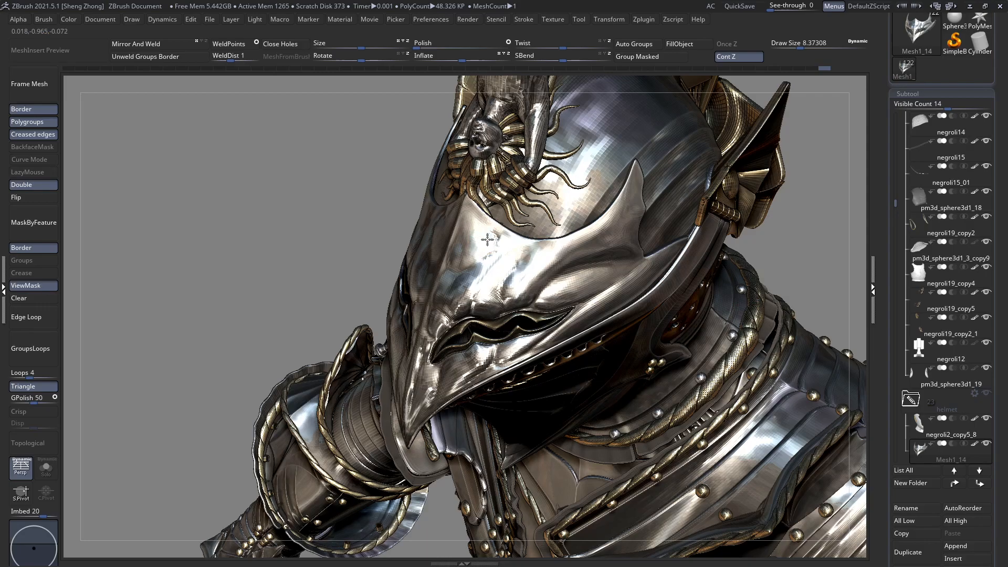
right_click_drag(471, 239, 490, 311)
Ghost the surrounding subtools, switch to the DamStandard brush and set the draw size to about 5.08.
key("shift+t")
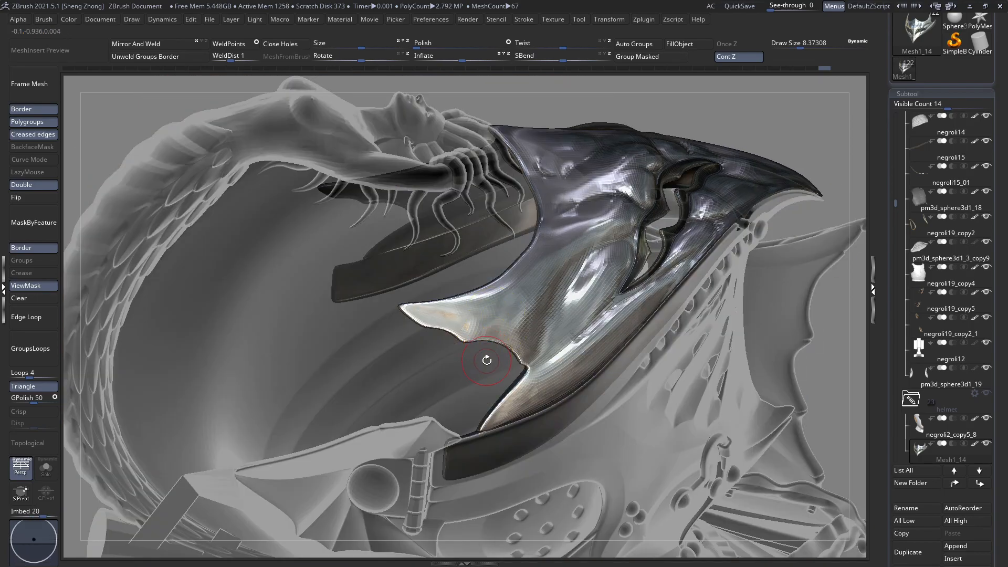
key("space")
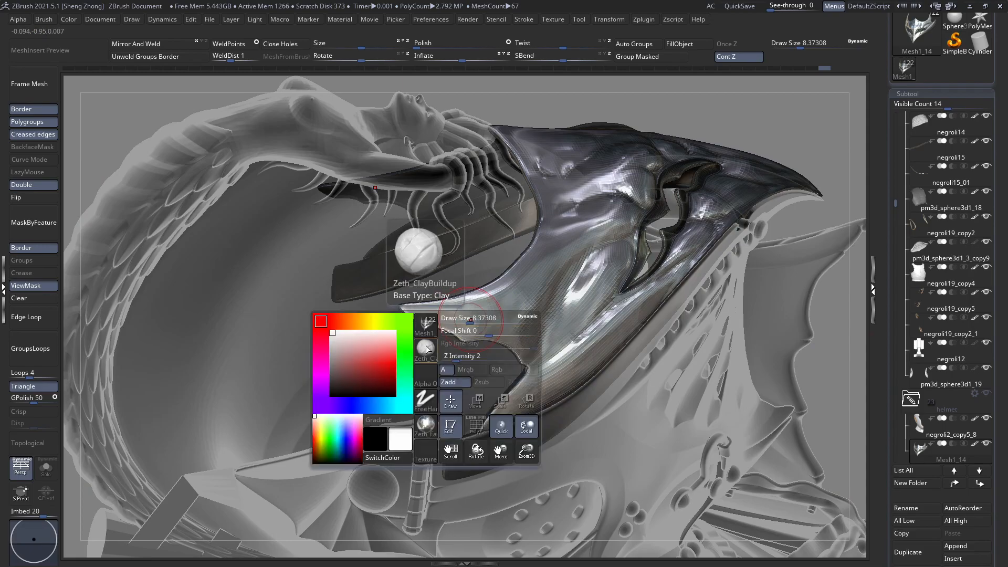
left_click(427, 347)
key("d")
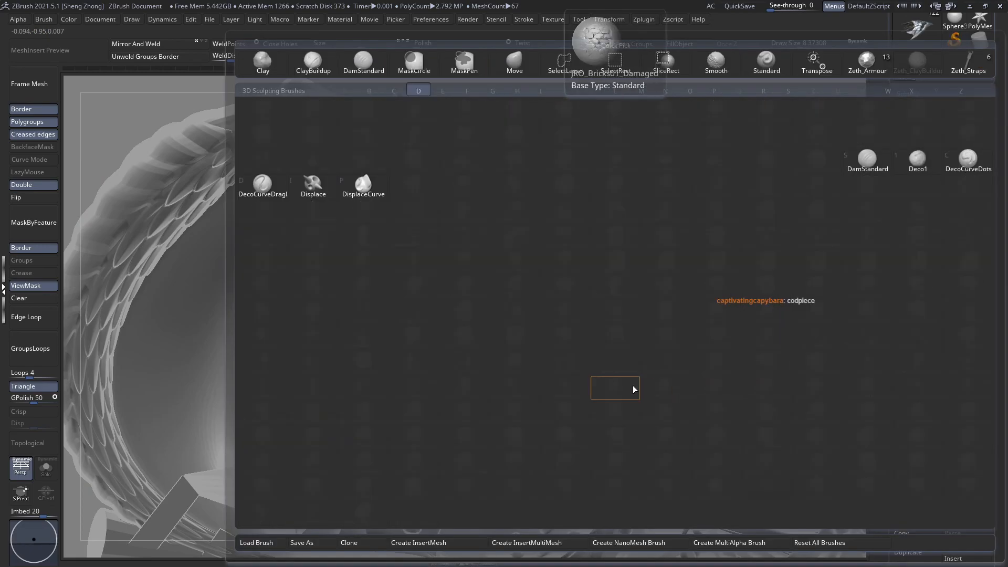
key("s")
key("space")
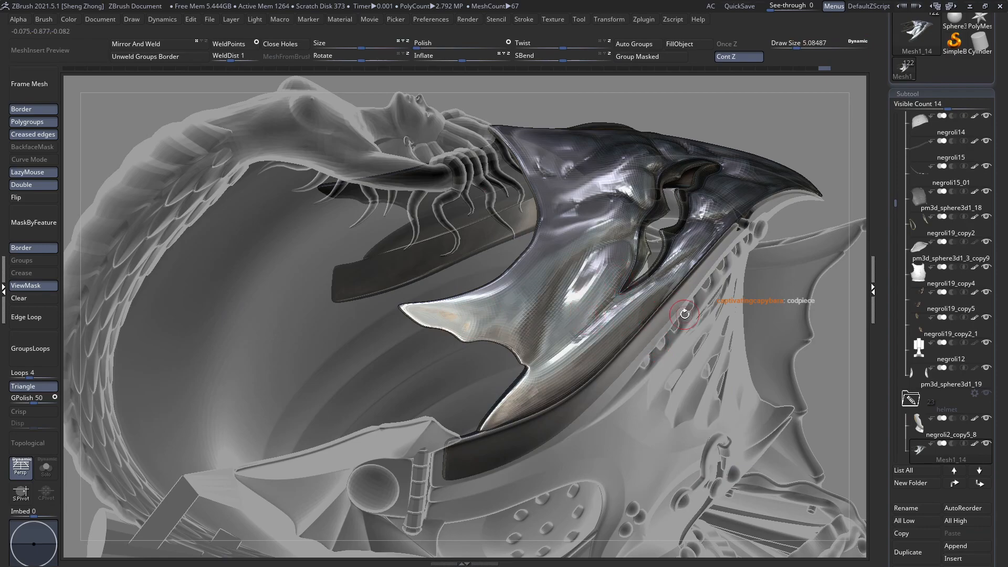
Set the draw size to about 5.88 and carve fine creases across the temple between the upper rim and the eye slit.
right_click_drag(531, 269, 509, 329, "alt")
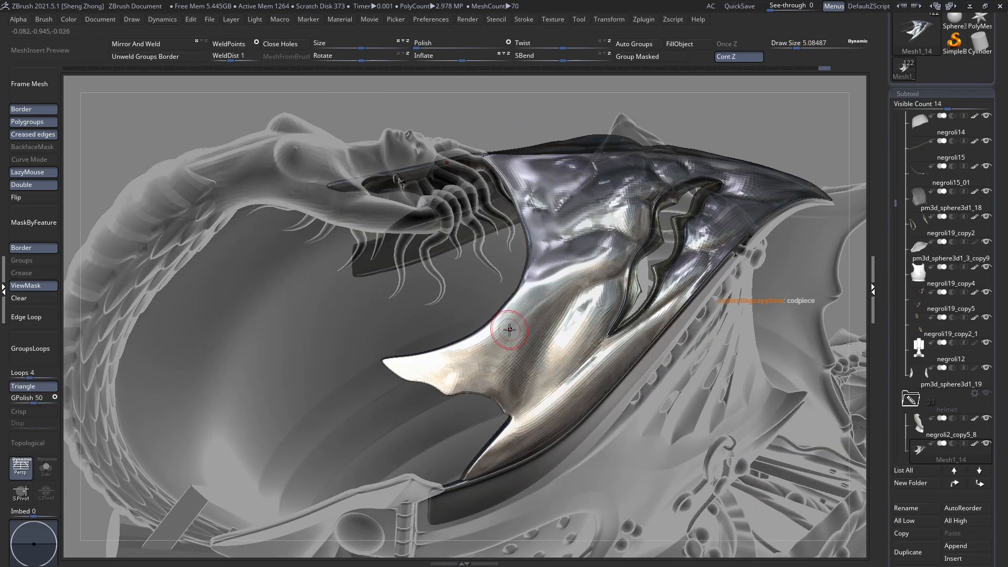
key("space")
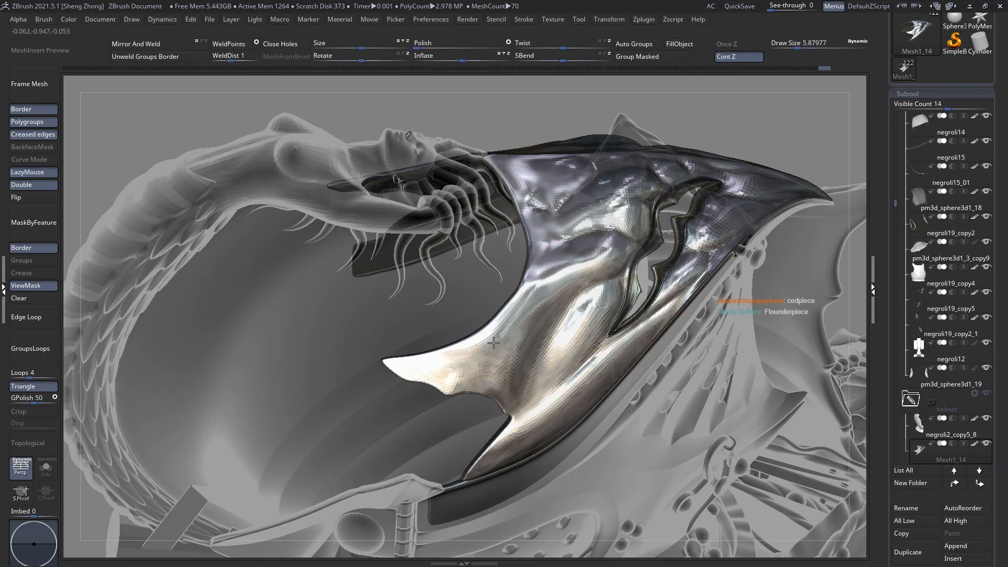
key("ctrl+z")
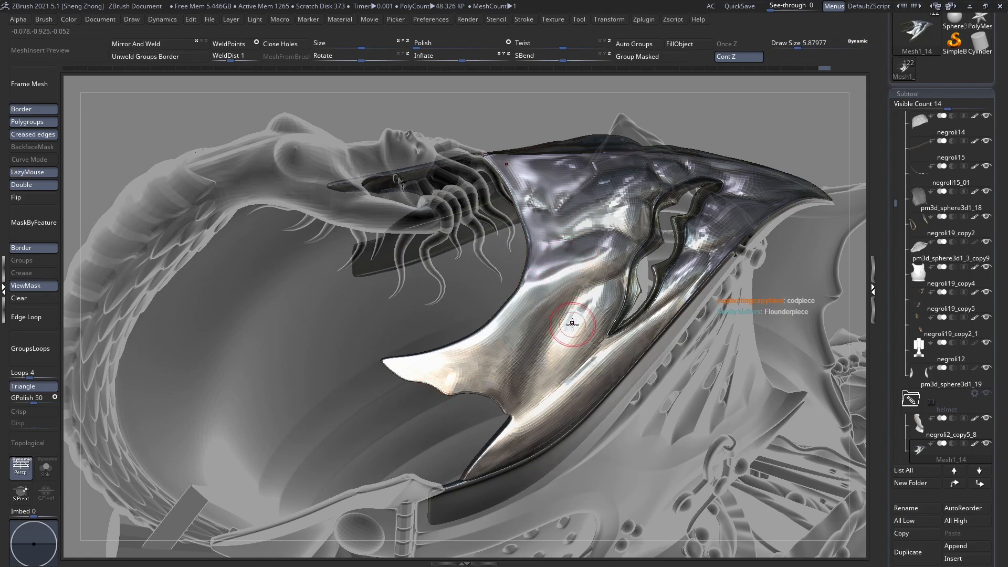
right_click_drag(571, 343, 578, 315)
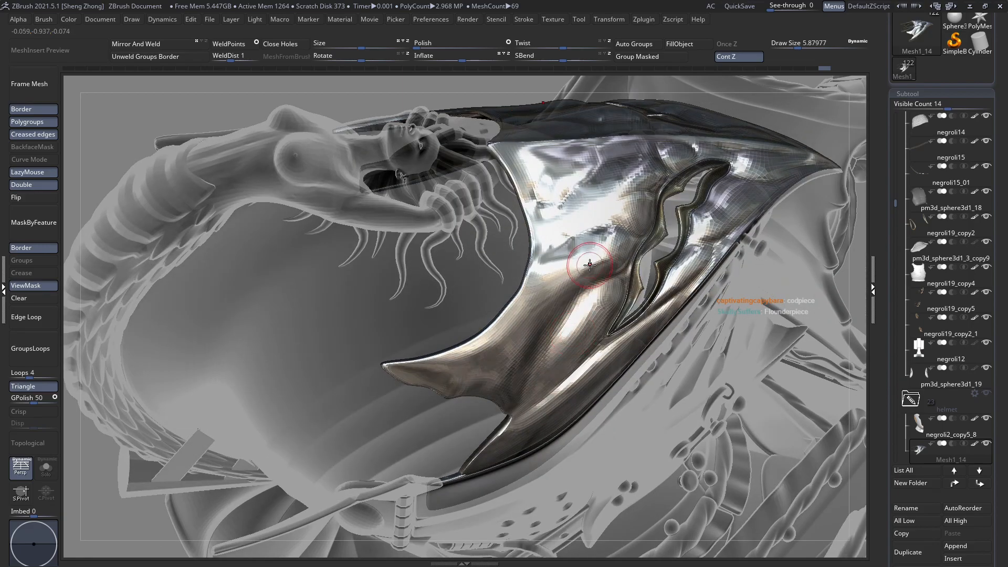
right_click_drag(596, 231, 608, 253)
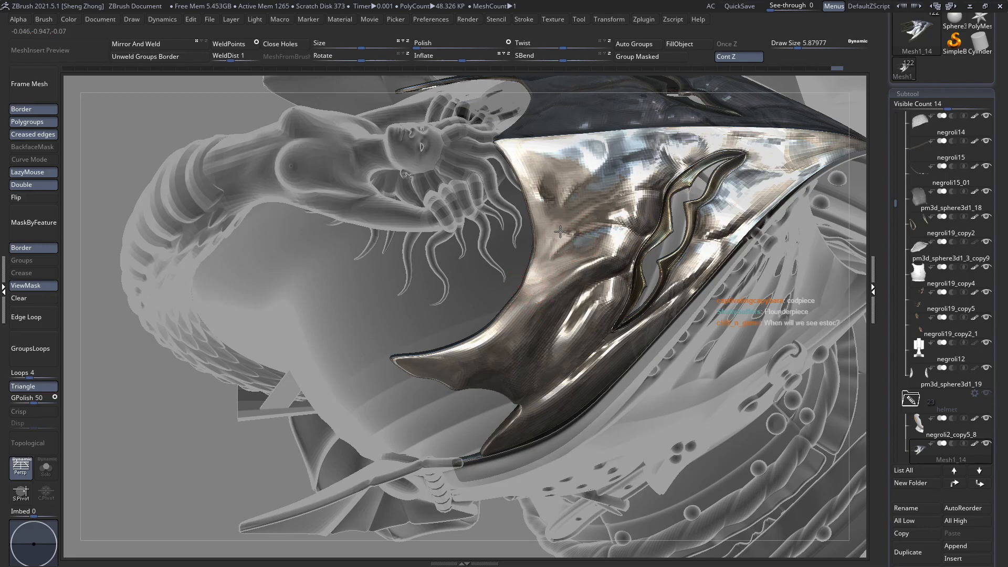
right_click_drag(549, 265, 574, 225)
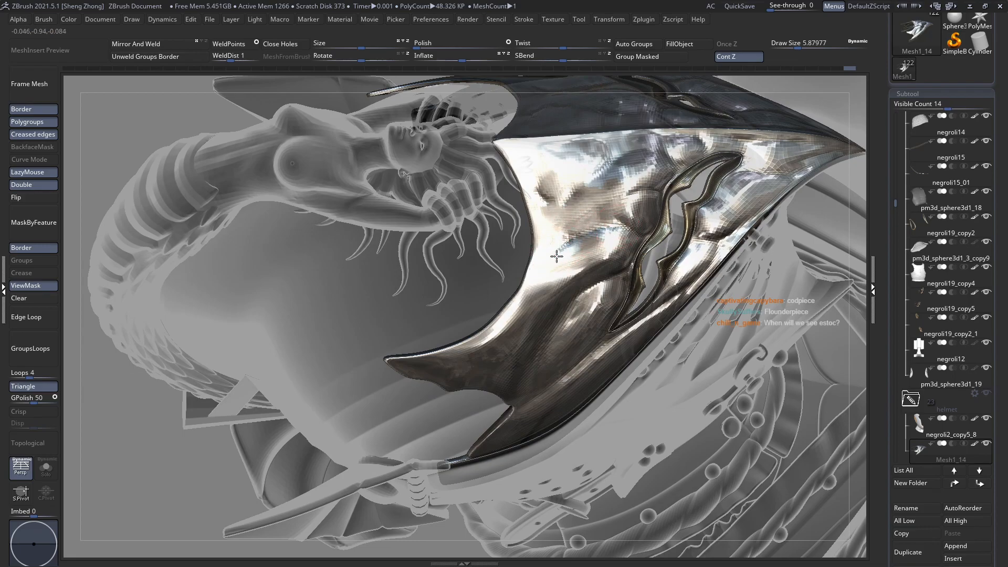
right_click_drag(547, 268, 555, 296)
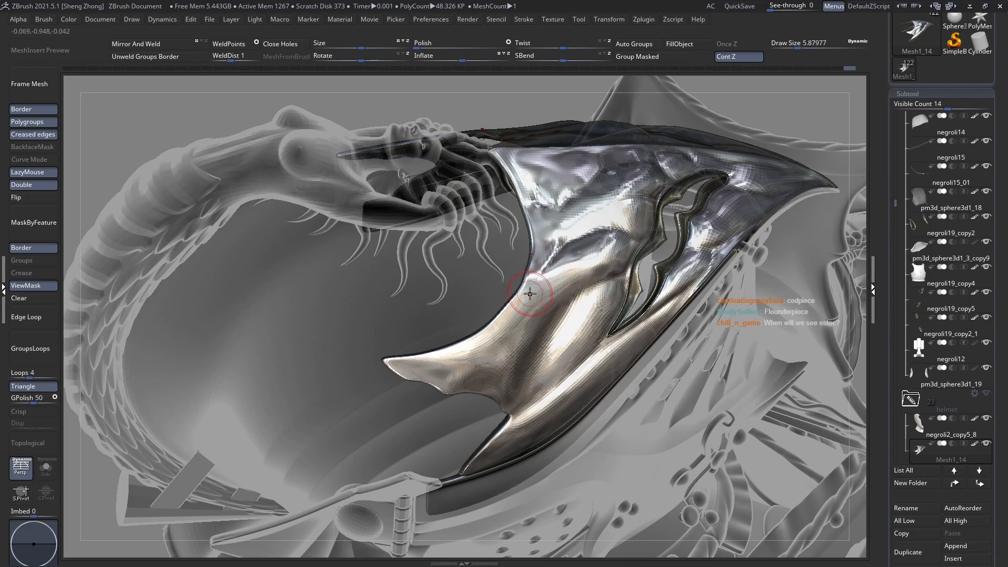
Carve a curved crease from the brow folds toward the visor's upper rim near the side horn.
right_click_drag(540, 293, 664, 266)
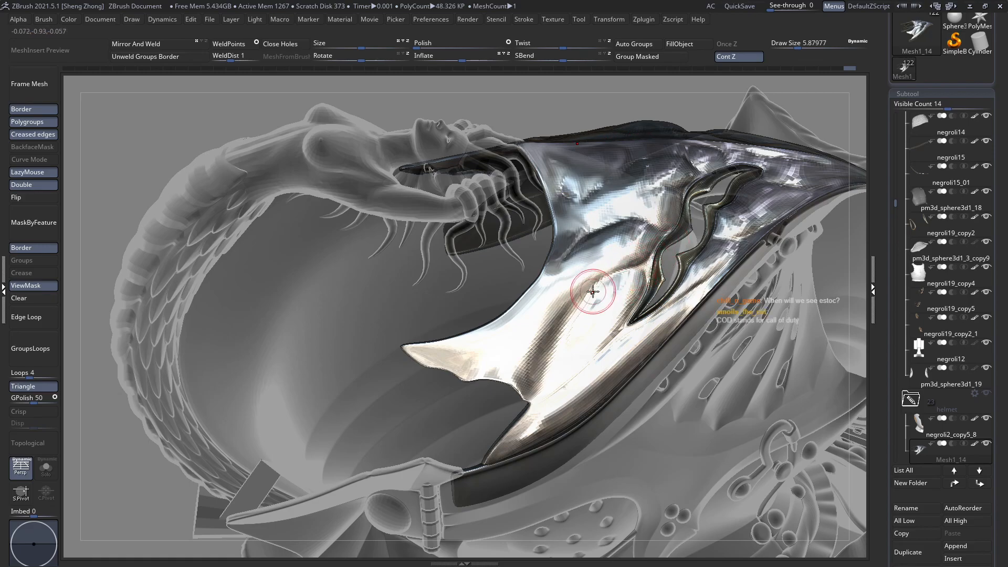
right_click_drag(549, 374, 601, 361)
mouse_move(634, 295)
right_mouse_down("ctrl")
mouse_move(558, 315)
mouse_move(543, 294)
mouse_move(535, 305)
mouse_move(599, 346)
mouse_move(600, 322)
right_mouse_up("ctrl")
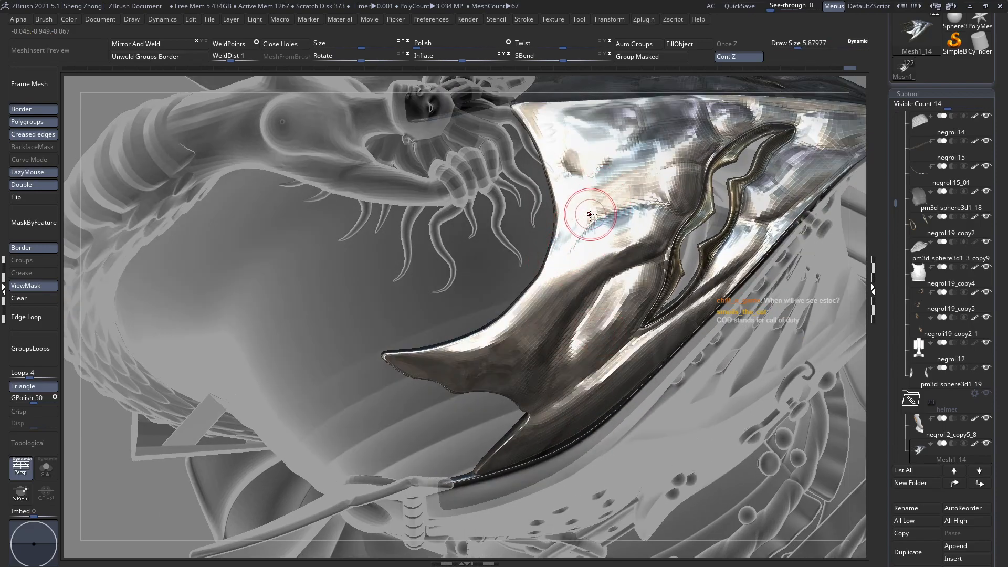
left_click_drag(599, 214, 597, 219)
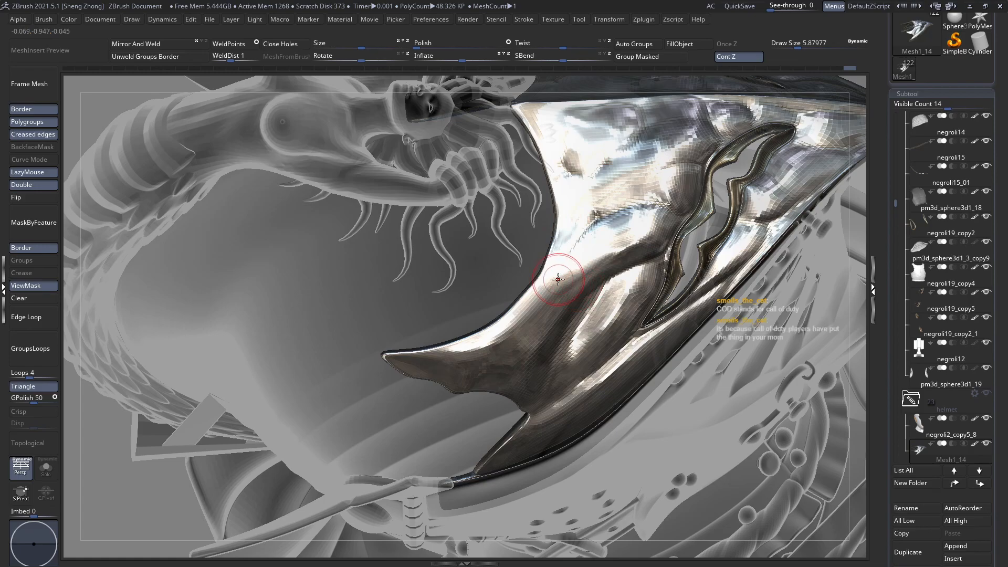
right_click_drag(546, 284, 588, 307)
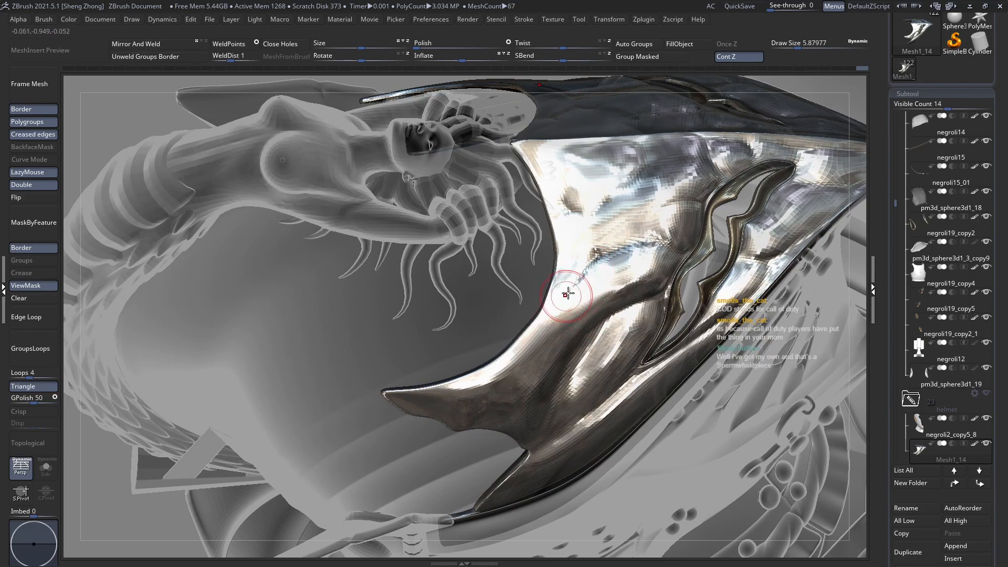
Switch to the Zeth_ClayBuildup brush and sculpt the surface along the side horn and its base.
right_click_drag(513, 353, 633, 248)
key("space")
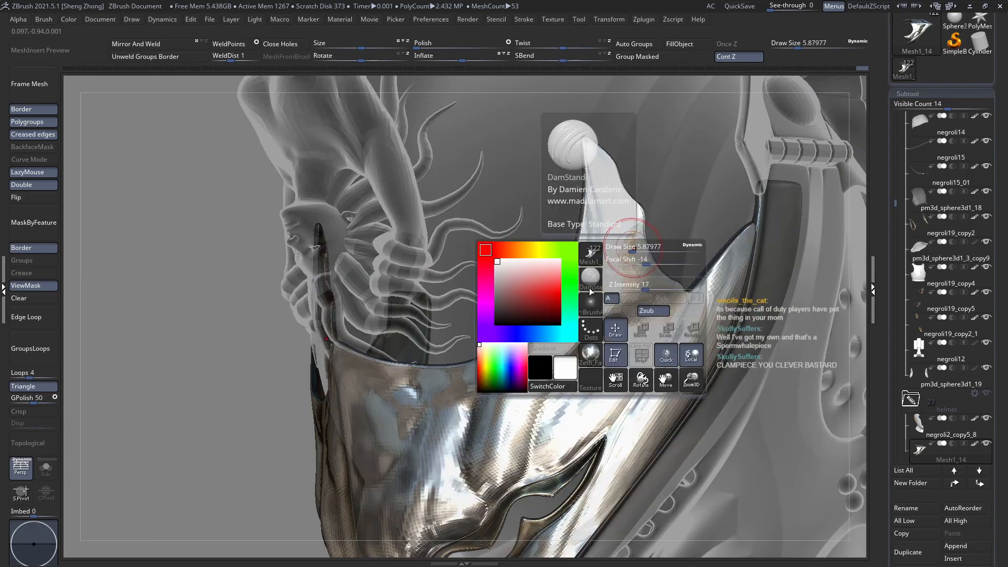
key("b")
key("z")
key("m")
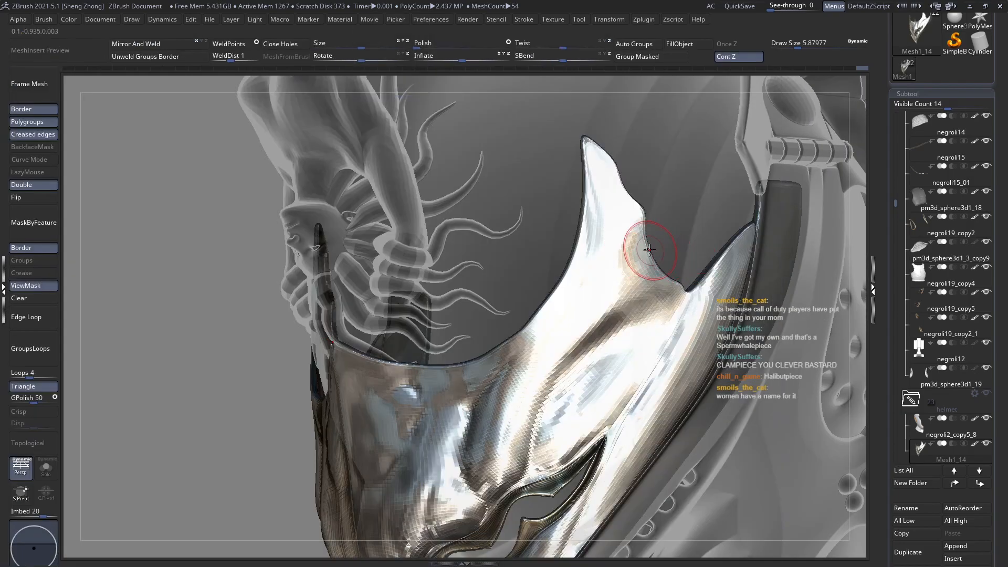
key("space")
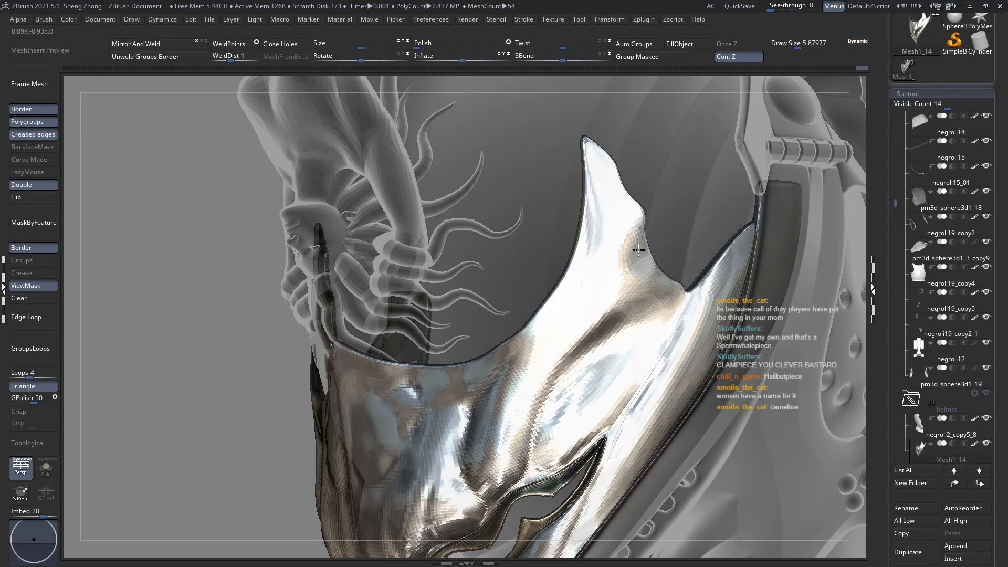
right_click_drag(635, 268, 639, 291)
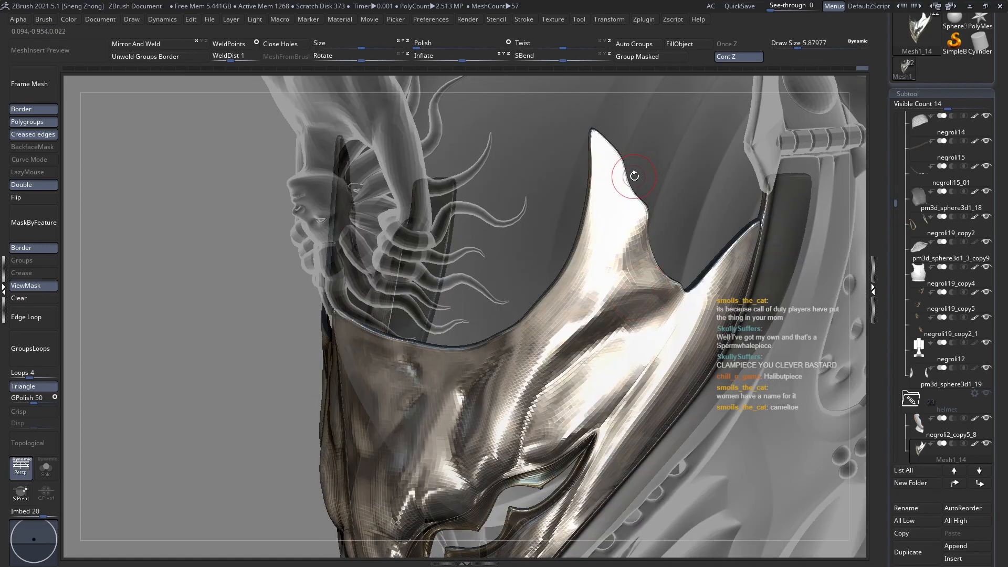
right_click_drag(626, 204, 628, 216)
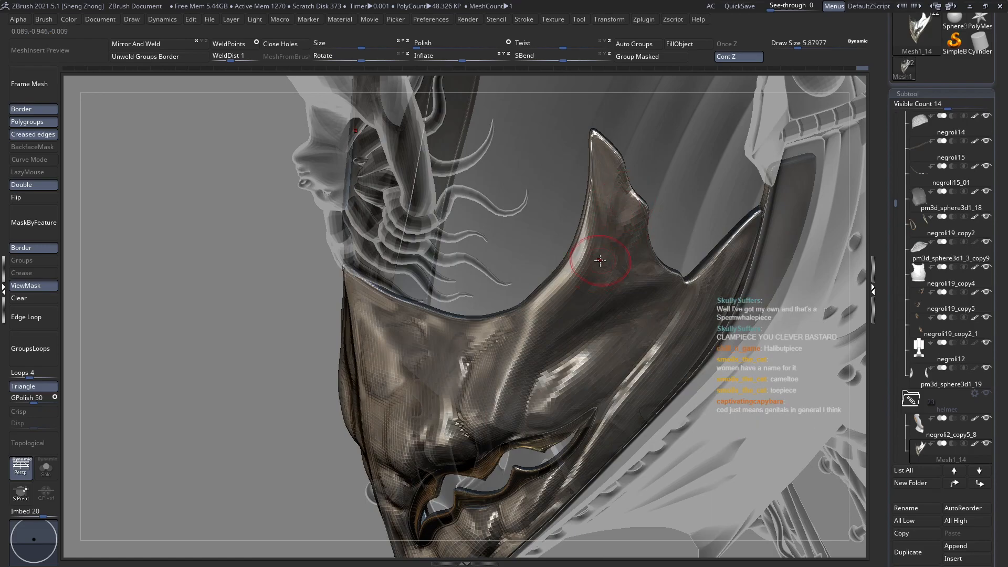
mouse_move(614, 263)
right_mouse_down()
mouse_move(603, 213)
mouse_move(700, 294)
mouse_move(640, 292)
right_mouse_up()
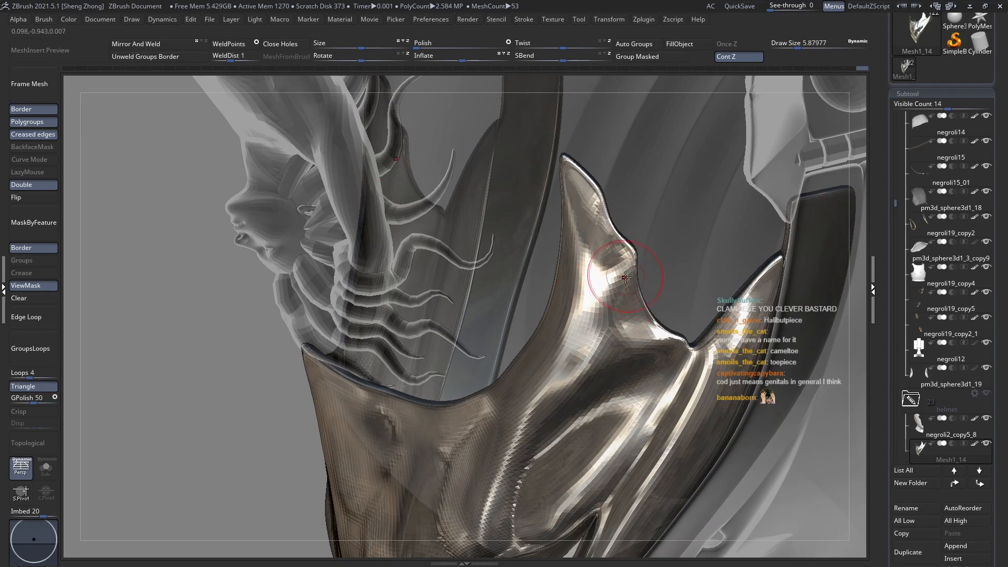
left_click_drag(629, 294, 636, 279)
Refine the surface in the notch between the side horn and the visor's rear point.
mouse_move(633, 268)
right_mouse_down()
mouse_move(618, 272)
mouse_move(602, 252)
mouse_move(601, 282)
mouse_move(648, 212)
mouse_move(505, 252)
mouse_move(530, 273)
mouse_move(506, 248)
mouse_move(544, 275)
right_mouse_up()
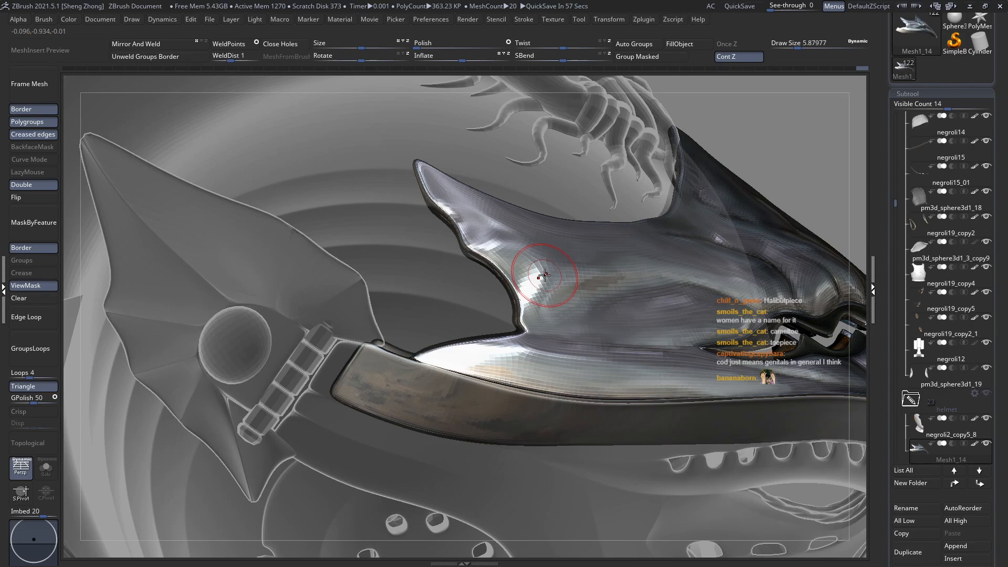
right_click_drag(604, 290, 509, 378, "ctrl")
right_click_drag(736, 315, 556, 341, "alt")
mouse_move(630, 328)
right_mouse_down()
mouse_move(588, 333)
mouse_move(681, 235)
mouse_move(660, 282)
mouse_move(644, 221)
right_mouse_up()
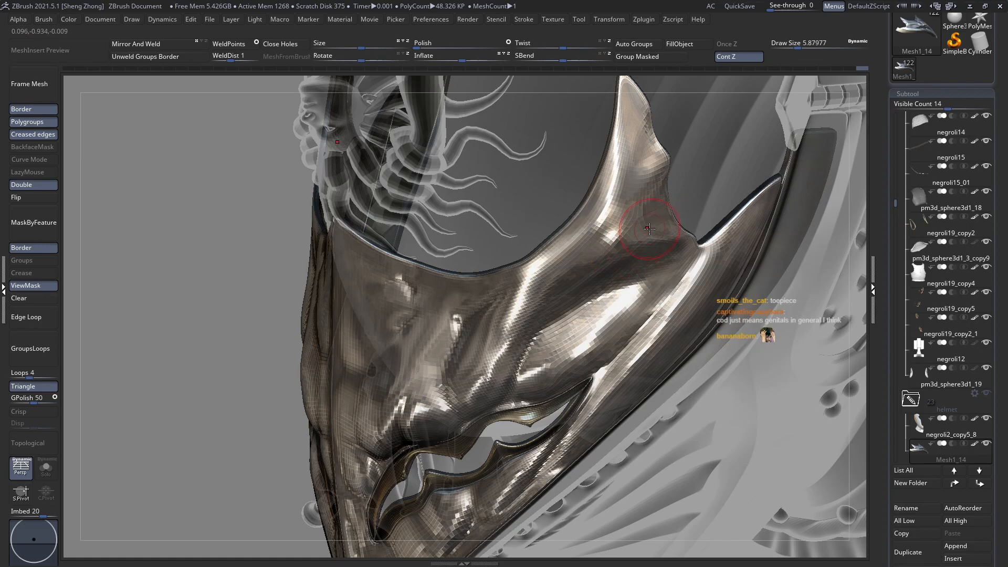
Refine the temple folds behind the eye slit at draw size about 7.81 and turn off the ghosted display of the other parts.
mouse_move(583, 278)
right_mouse_down()
mouse_move(583, 295)
mouse_move(553, 259)
mouse_move(555, 226)
mouse_move(657, 286)
right_mouse_up()
key("space")
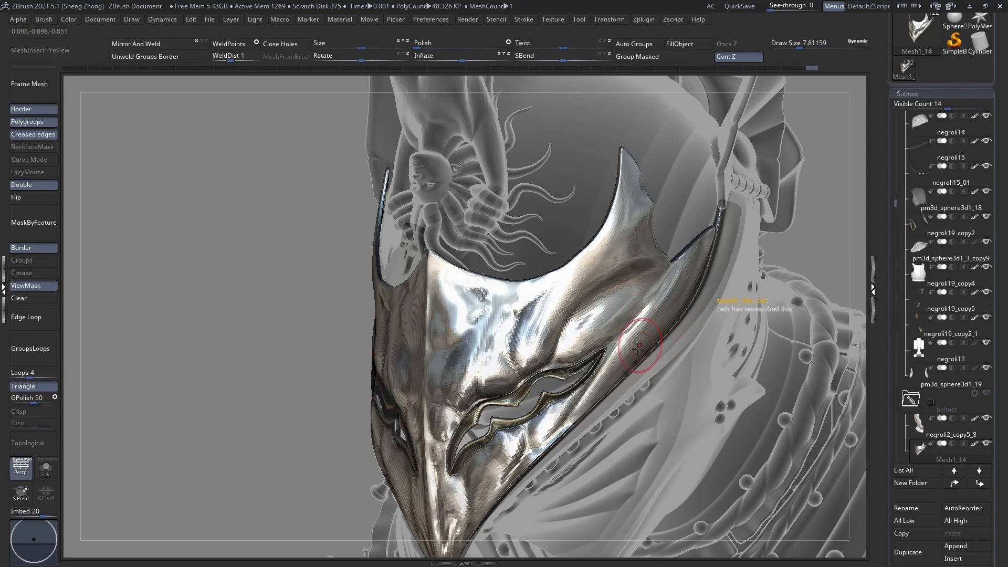
right_click_drag(668, 383, 642, 252, "ctrl")
mouse_move(594, 231)
right_mouse_down()
mouse_move(639, 221)
mouse_move(652, 256)
mouse_move(669, 253)
mouse_move(594, 344)
mouse_move(542, 349)
mouse_move(543, 373)
mouse_move(649, 302)
right_mouse_up()
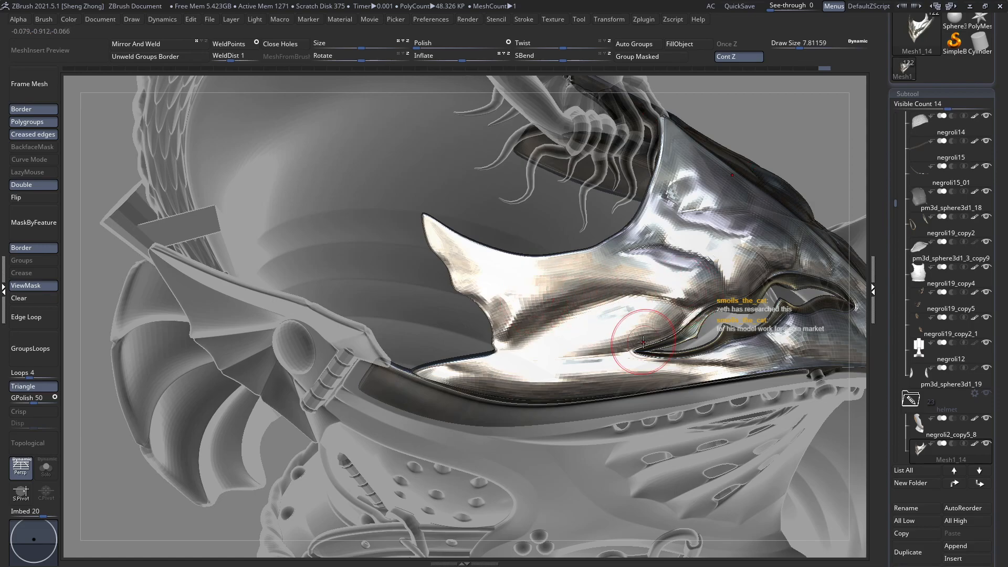
right_click_drag(605, 298, 533, 302, "ctrl")
right_click_drag(672, 311, 604, 290, "alt")
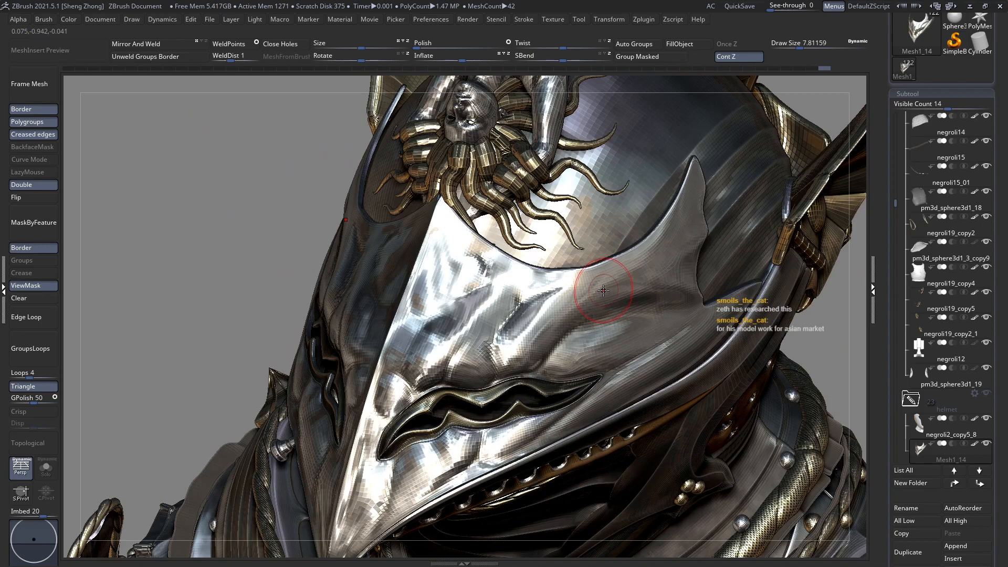
Refine the folds between the visor's upper rim and the eye slit, using draw sizes of about 3.52 and 5.88.
key("space")
left_click_drag(642, 259, 636, 262)
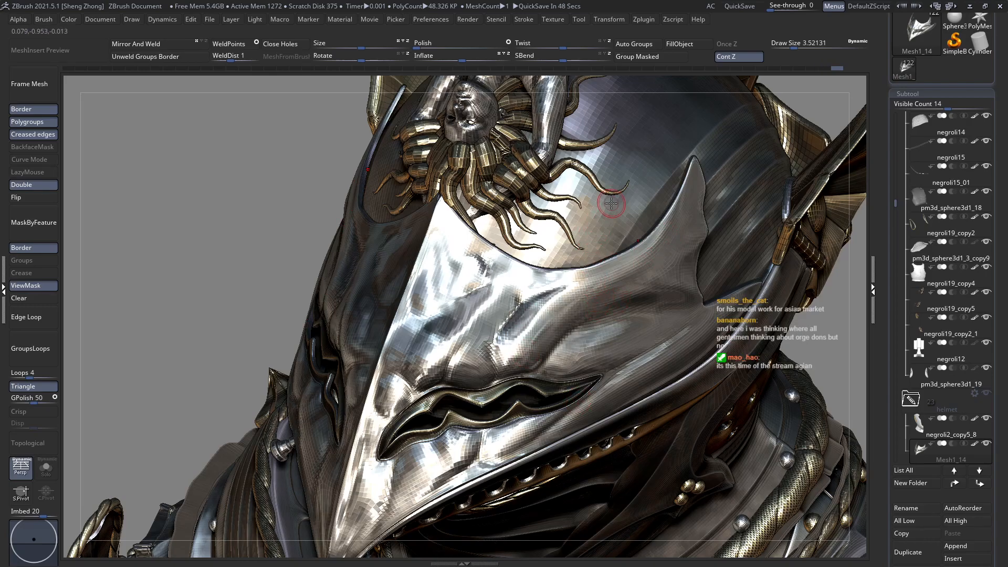
key("space")
left_click_drag(611, 178, 614, 178)
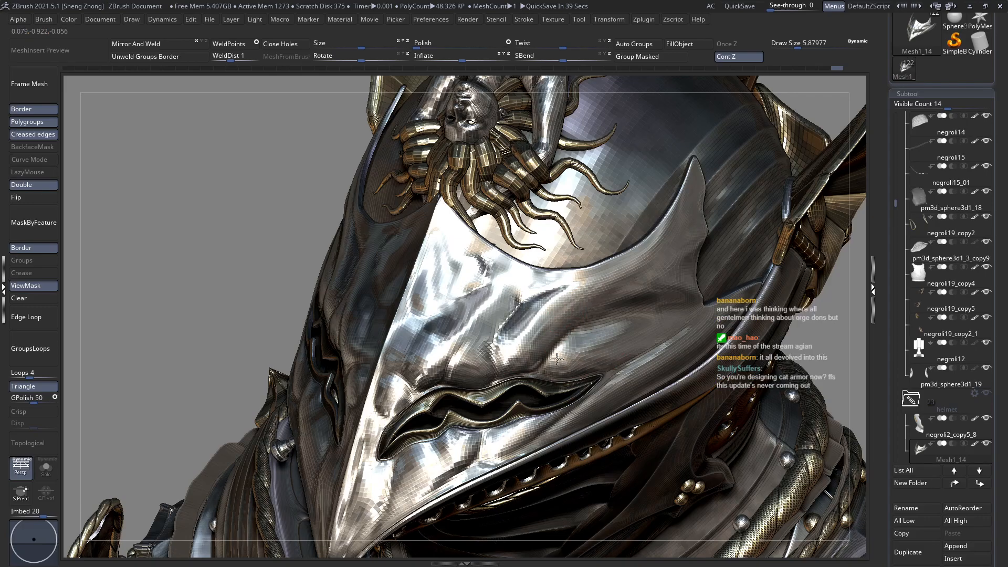
right_click_drag(519, 371, 529, 359)
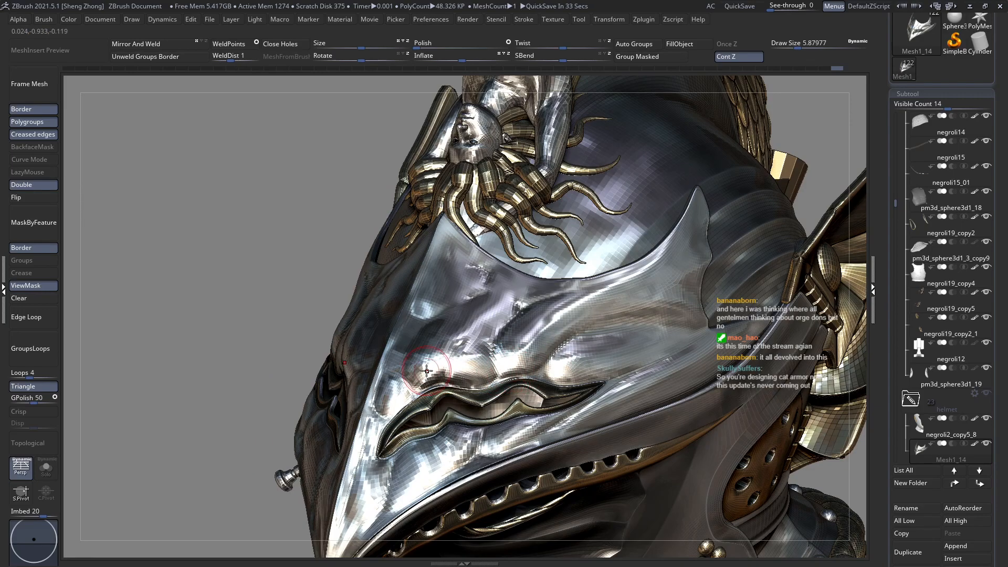
Switch to the Move brush, set the draw size to about 25.7 and reshape the brow above the eye slit.
right_click_drag(401, 386, 478, 388)
key("space")
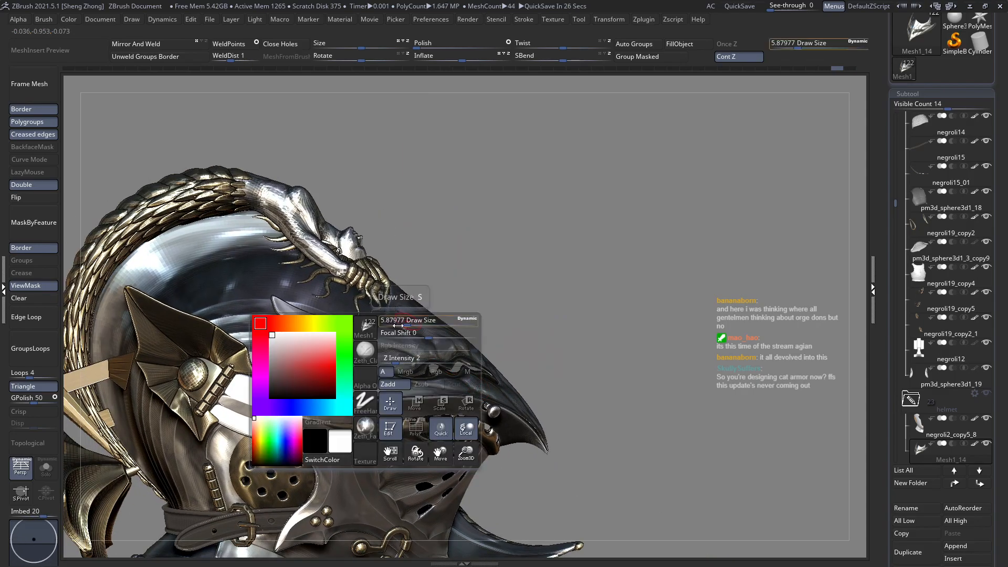
key("b")
key("m")
key("v")
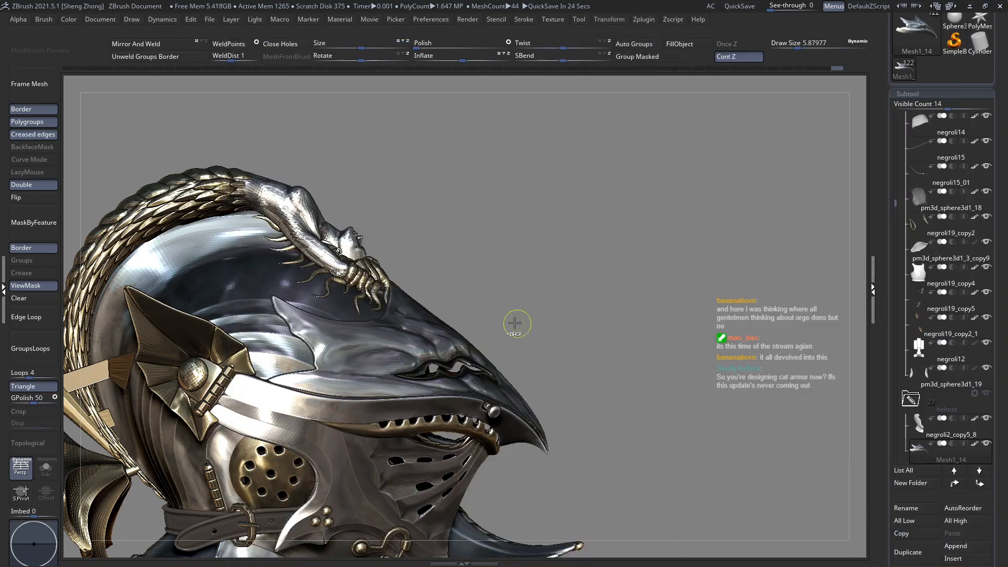
right_click_drag(412, 341, 412, 379, "ctrl")
key("space")
mouse_move(403, 308)
left_mouse_down()
mouse_move(418, 307)
mouse_move(448, 337)
left_mouse_up()
key("ctrl+z")
right_click_drag(444, 339, 400, 340)
left_click_drag(465, 343, 462, 339)
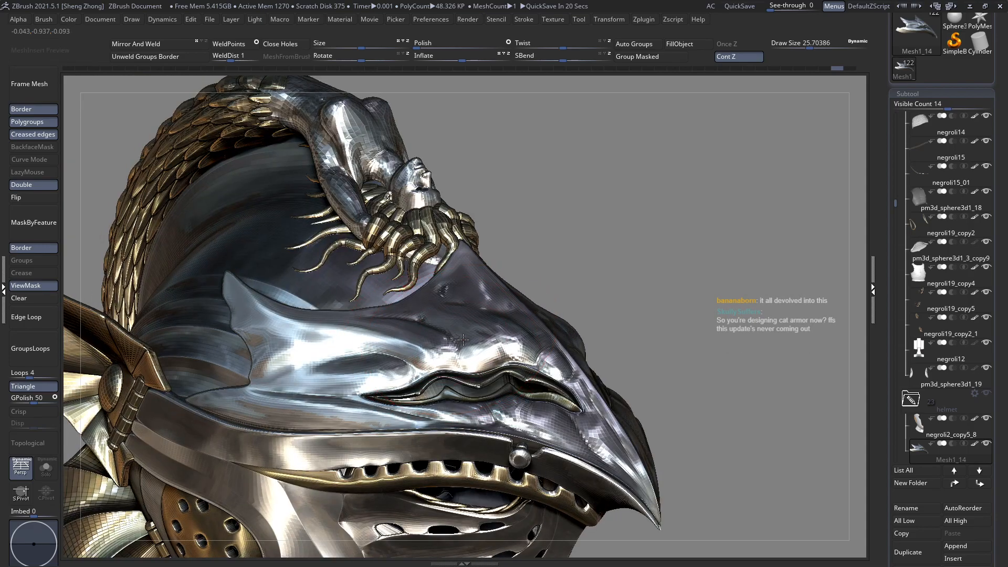
Adjust the broad form of the visor's brow and eye area at draw sizes of about 37.36 and 21.68.
right_click_drag(468, 338, 385, 339)
key("space")
left_click_drag(627, 334, 635, 334)
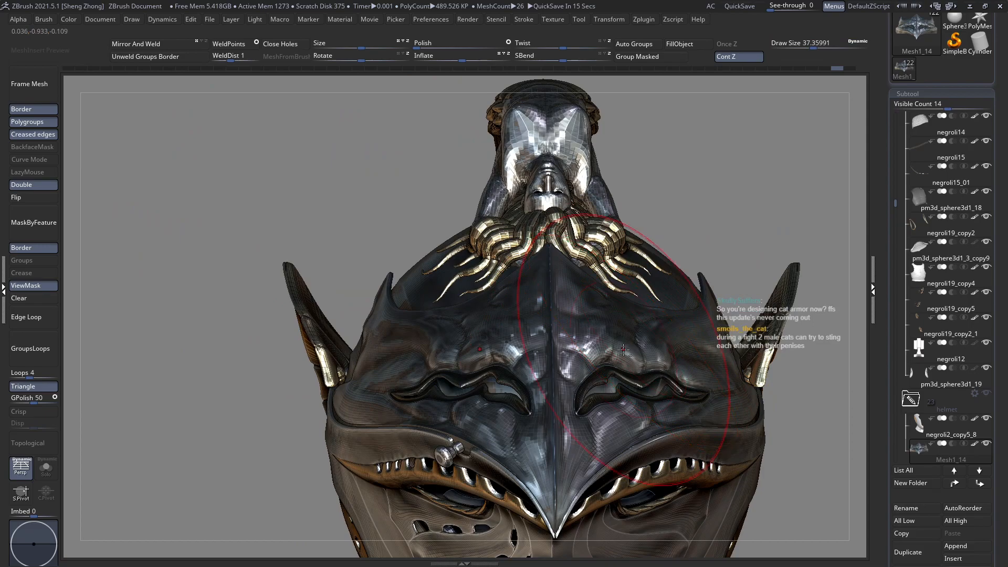
key("space")
mouse_move(604, 332)
left_mouse_down()
mouse_move(586, 332)
mouse_move(638, 344)
left_mouse_up()
right_click_drag(472, 336, 620, 333)
mouse_move(569, 353)
right_mouse_down()
mouse_move(534, 400)
mouse_move(494, 349)
mouse_move(504, 330)
mouse_move(517, 336)
mouse_move(541, 315)
mouse_move(552, 263)
mouse_move(535, 302)
right_mouse_up()
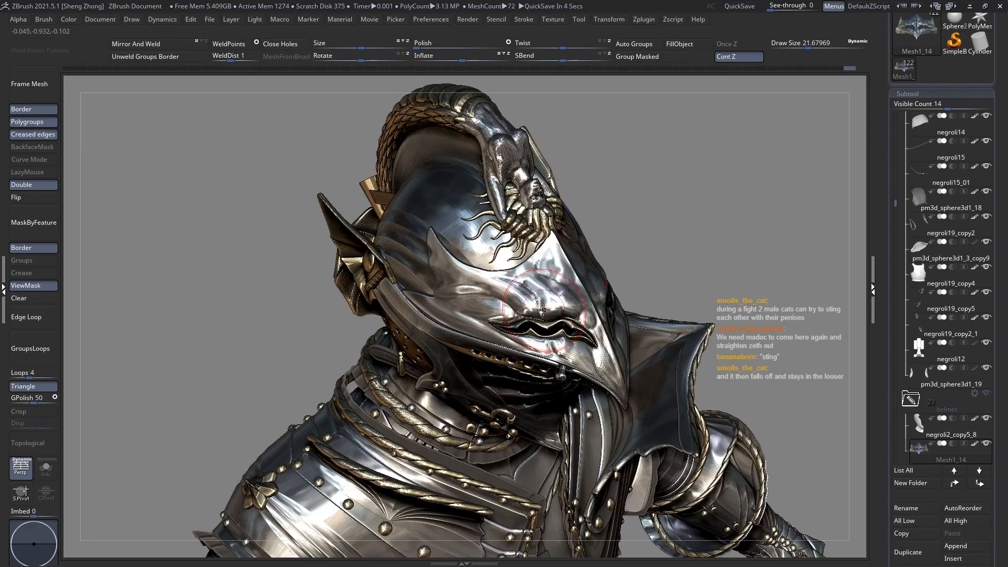
Set the draw size to about 18.17 and reshape the visor surface around the eye slit toward the beak.
key("space")
left_click_drag(534, 301, 531, 301)
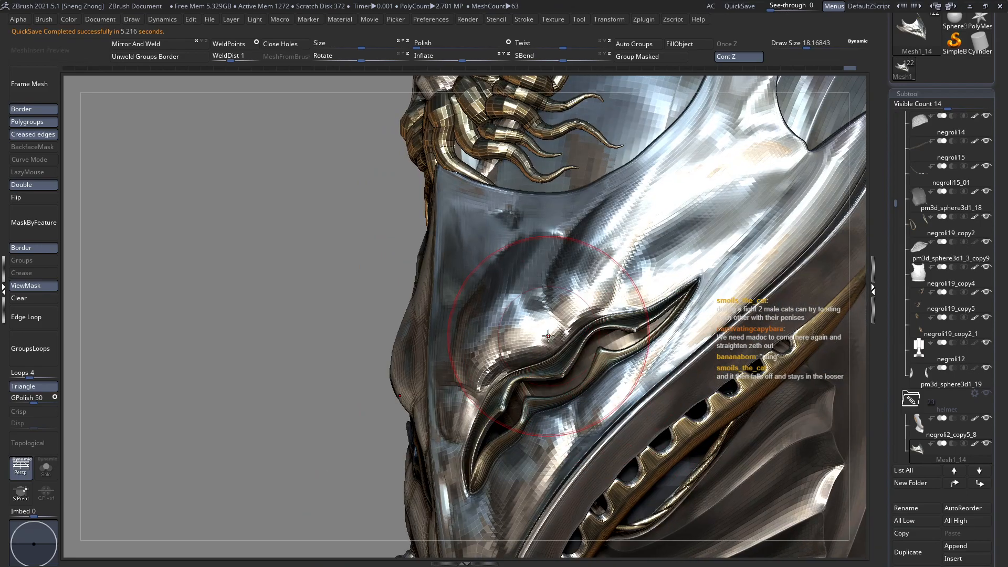
right_click_drag(548, 336, 567, 330)
left_click_drag(553, 322, 546, 335)
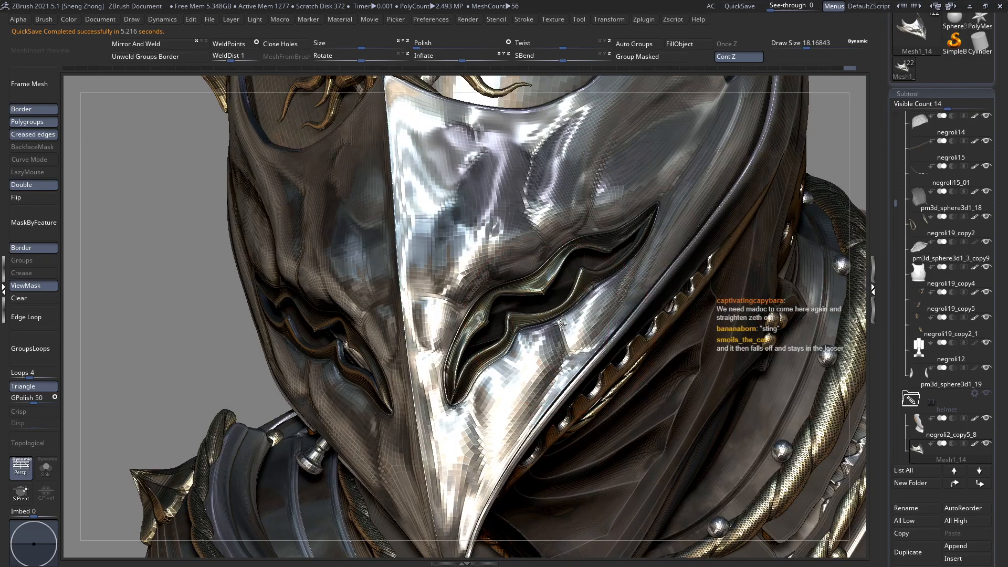
key("space")
left_click_drag(566, 338, 556, 350)
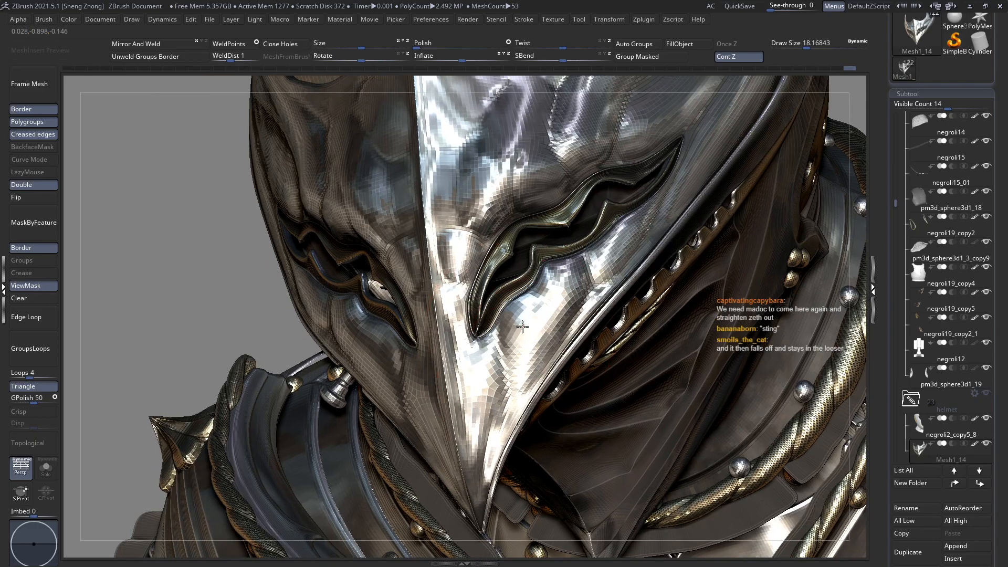
Reduce the draw size to about 13.33 and adjust the fold running from the brow toward the temple.
key("space")
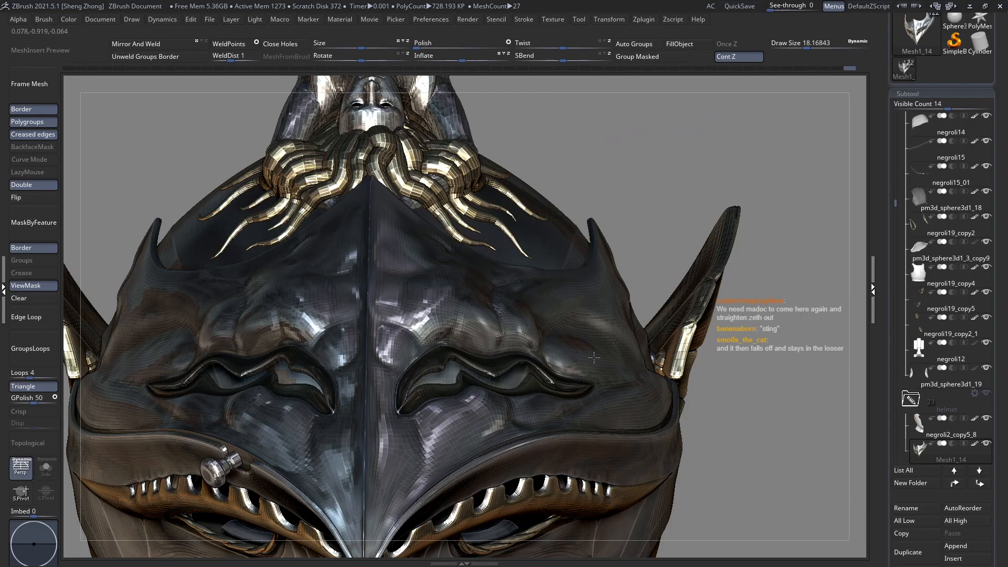
right_click_drag(593, 357, 547, 322)
key("space")
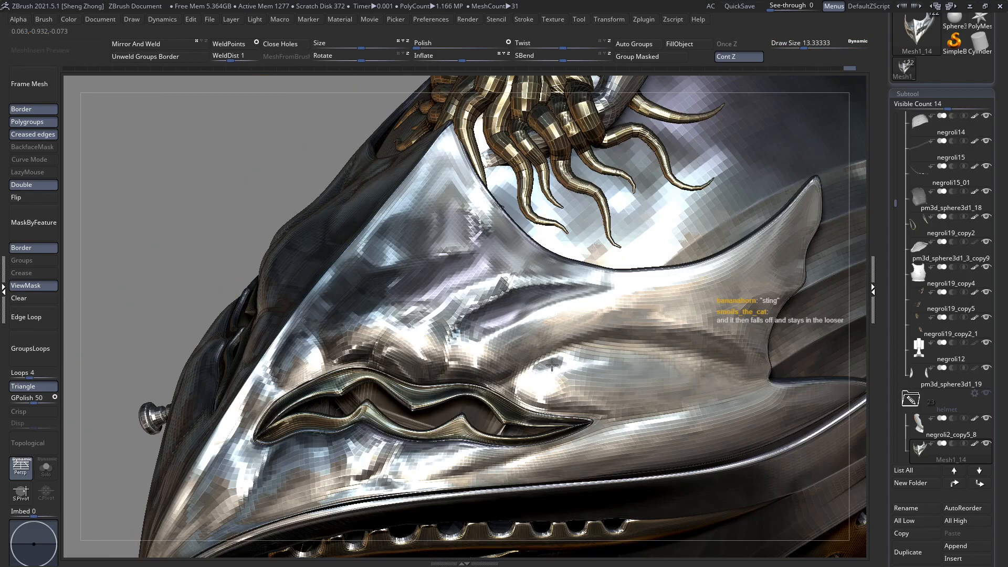
left_click_drag(582, 317, 499, 299)
mouse_move(472, 310)
right_mouse_down()
mouse_move(558, 322)
mouse_move(440, 316)
right_mouse_up()
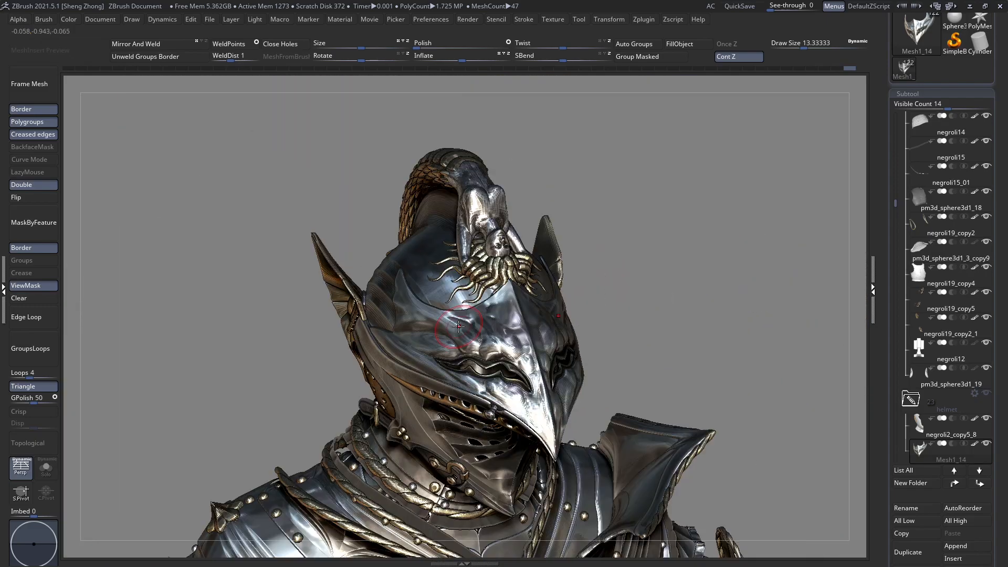
Adjust the temple's form at draw size about 24.3 and set the draw size back to about 13.33.
key("space")
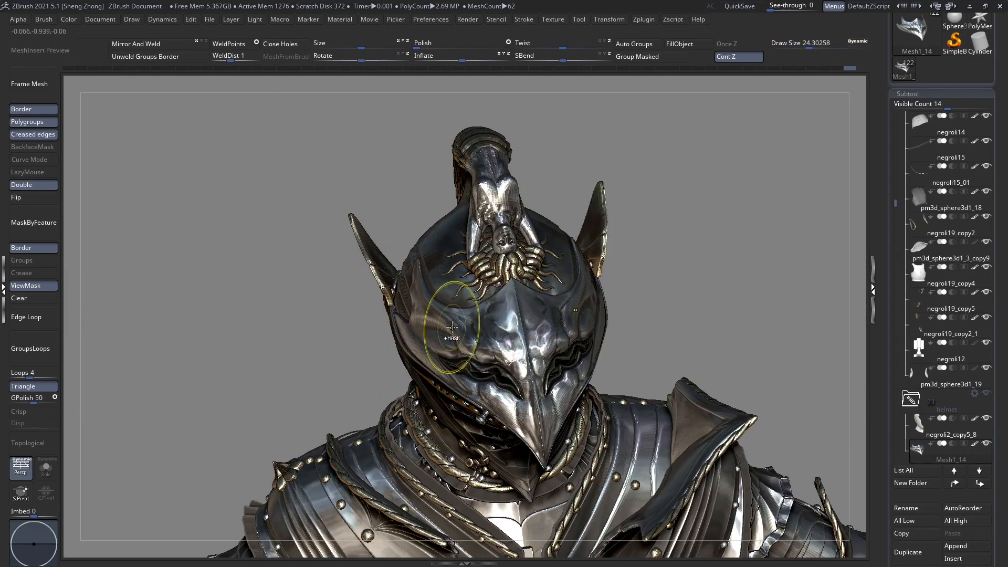
right_click_drag(427, 292, 484, 326, "ctrl")
key("space")
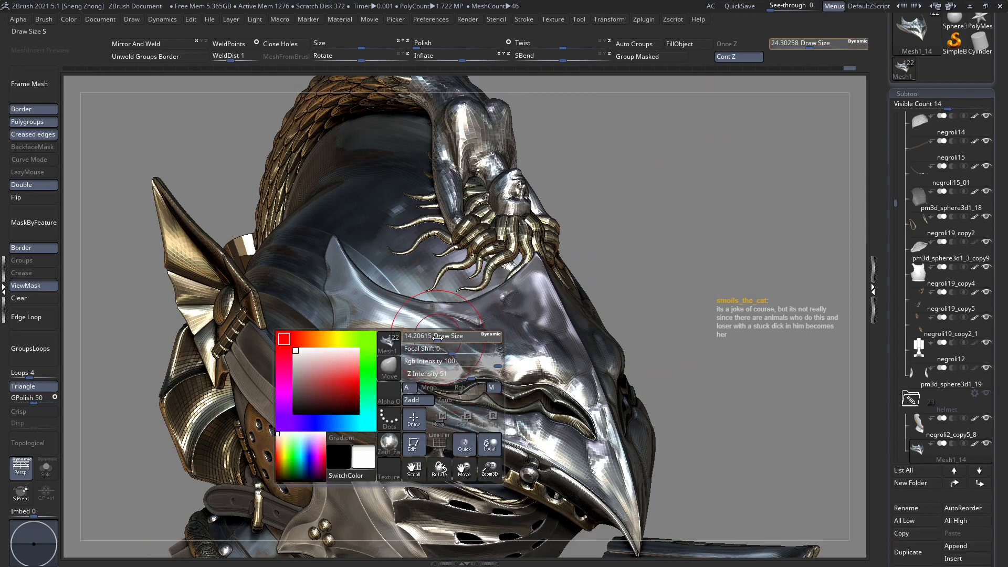
left_click_drag(437, 339, 437, 338)
mouse_move(380, 321)
right_mouse_down()
mouse_move(372, 305)
mouse_move(415, 310)
right_mouse_up()
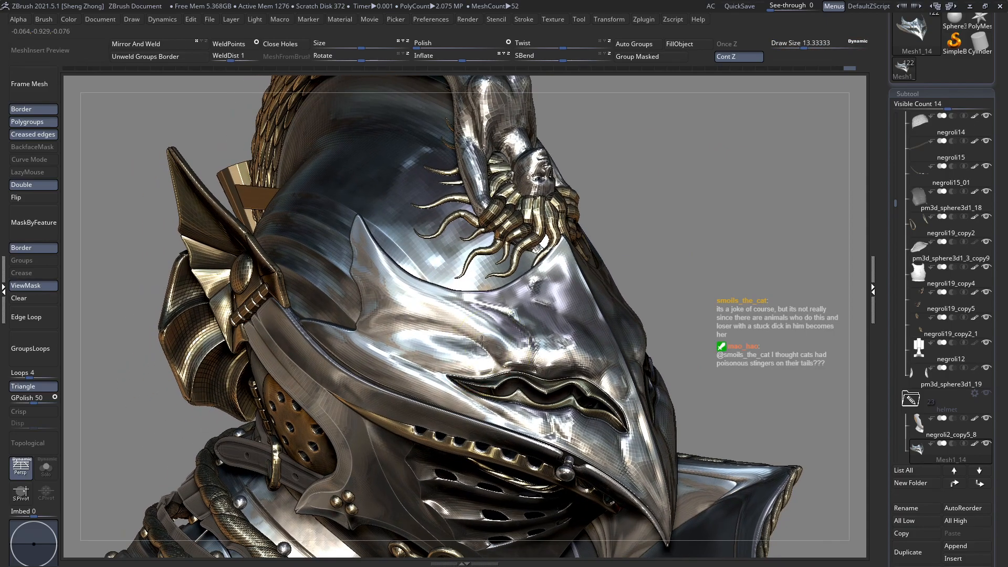
Reshape the forehead relief beside the visor's central ridge, reducing the draw size to about 10.27.
right_click_drag(484, 345, 476, 304, "ctrl")
right_click_drag(546, 344, 517, 349)
right_click_drag(624, 336, 530, 334)
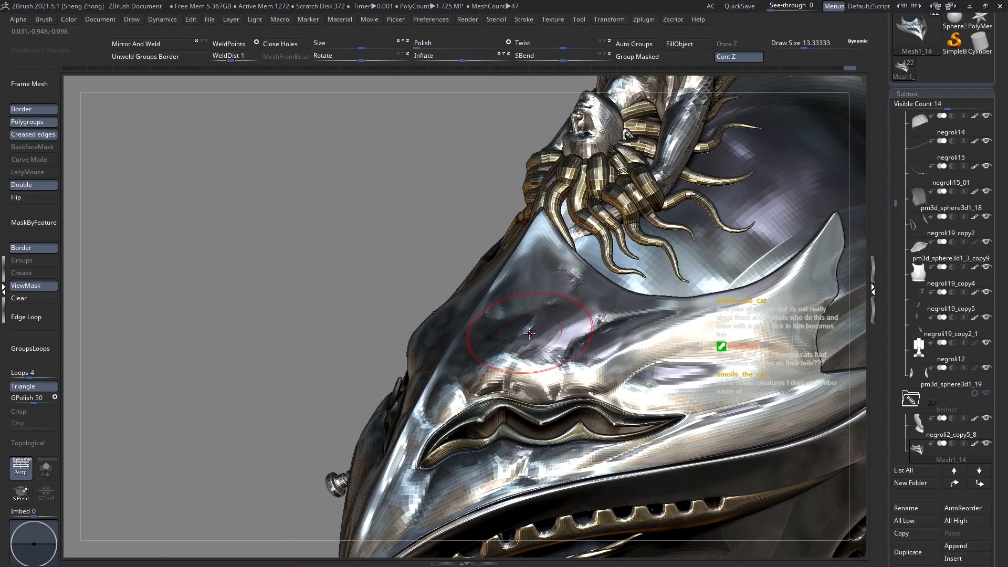
right_click_drag(496, 291, 575, 293)
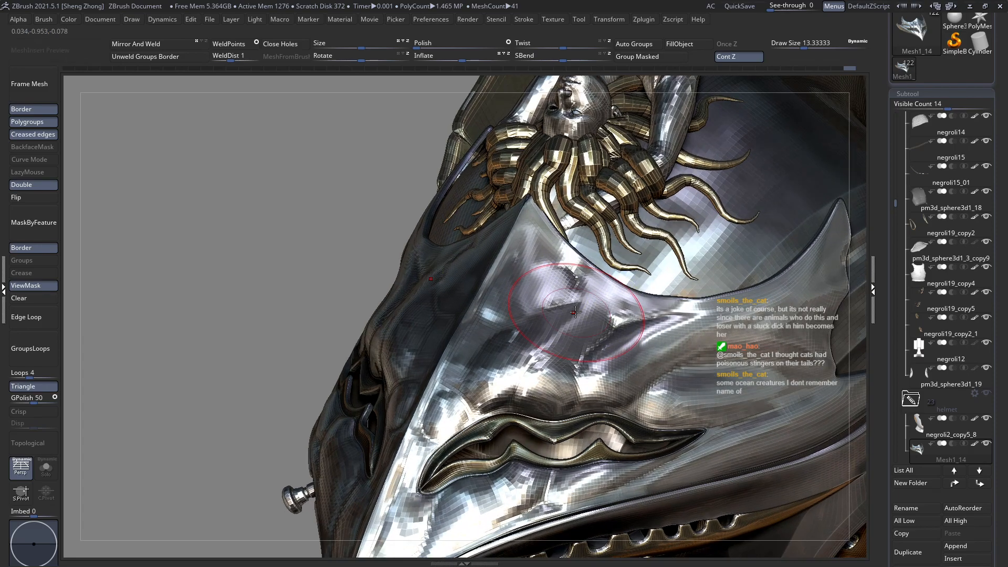
key("space")
left_click(576, 292)
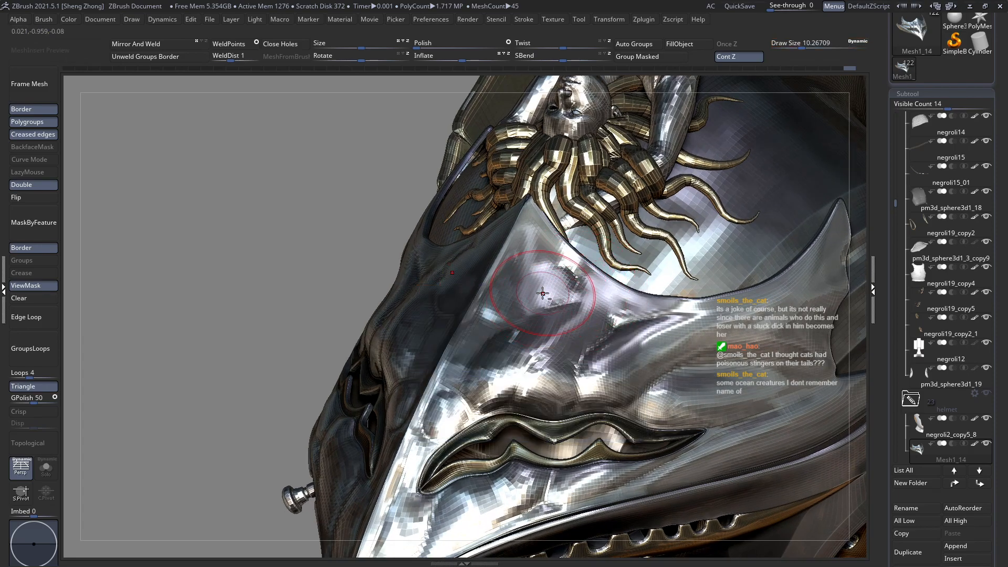
right_click_drag(541, 326, 534, 289)
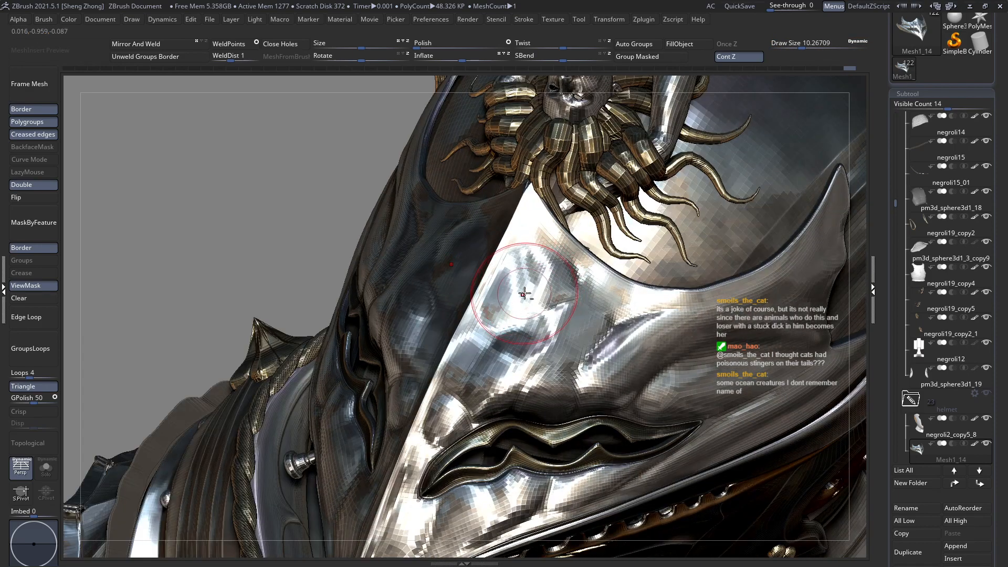
Reshape the small brow folds beneath the upper rim with draw sizes of about 6.32 and 7.28.
key("space")
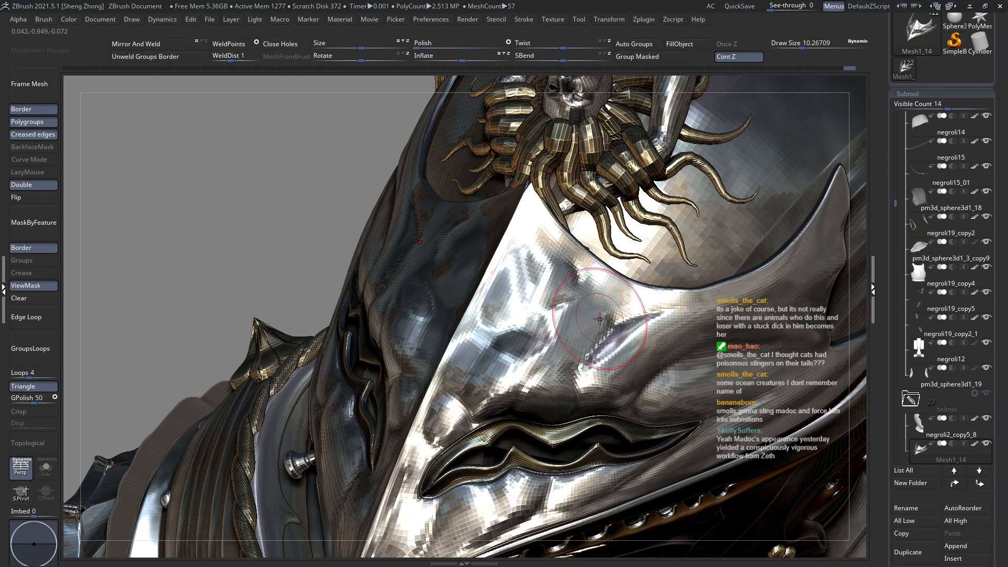
right_click_drag(601, 328, 573, 309)
key("space")
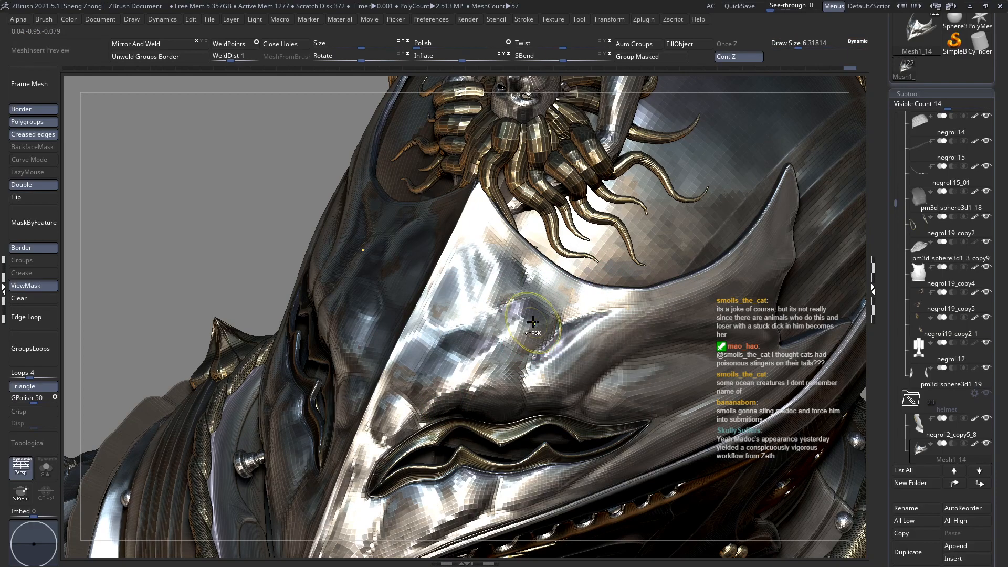
key("space")
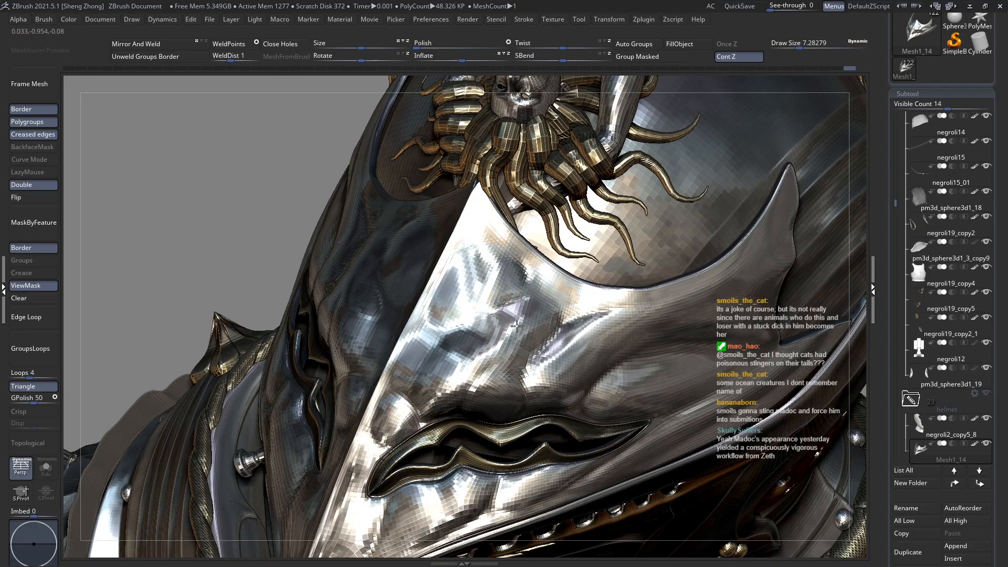
right_click_drag(519, 340, 548, 296)
left_click_drag(549, 295, 545, 289)
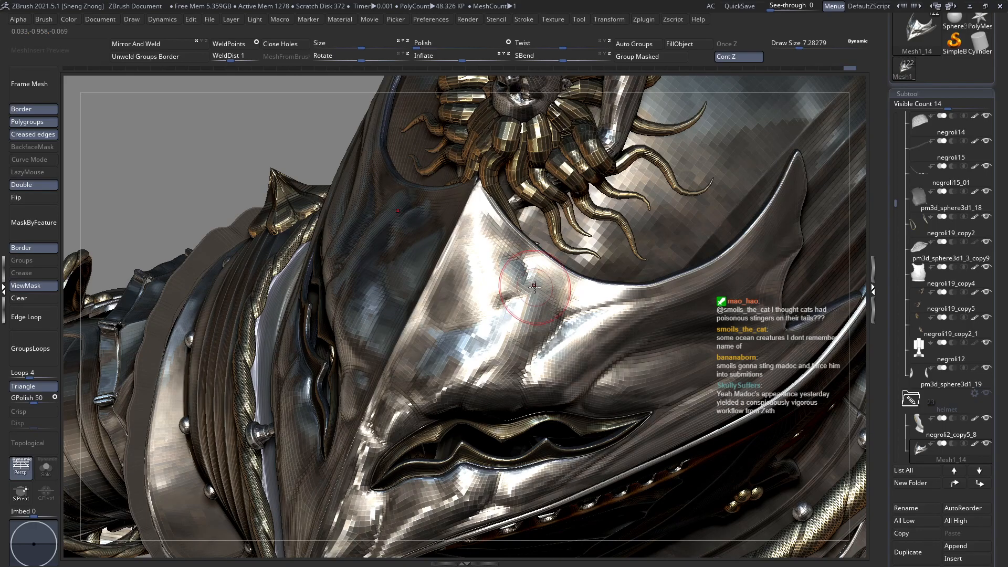
left_click_drag(567, 309, 578, 310)
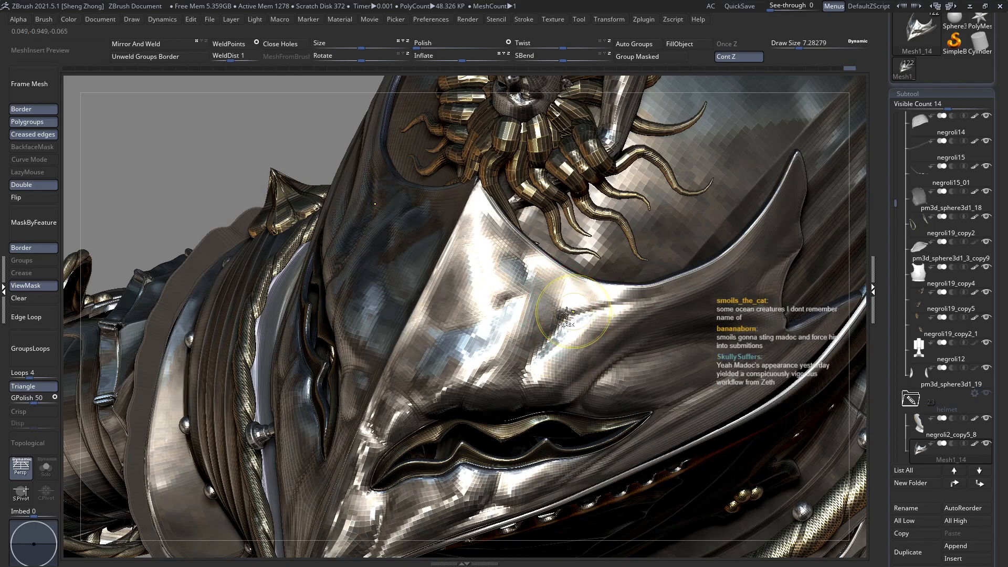
Set the draw size to about 12.5 and smooth the forehead relief between the central ridge and the upper rim.
key("f")
mouse_move(568, 312)
right_mouse_down()
mouse_move(488, 310)
mouse_move(577, 299)
right_mouse_up()
key("space")
left_click_drag(577, 297, 611, 297)
right_click_drag(612, 297, 614, 323)
left_click_drag(638, 278, 624, 282, "shift")
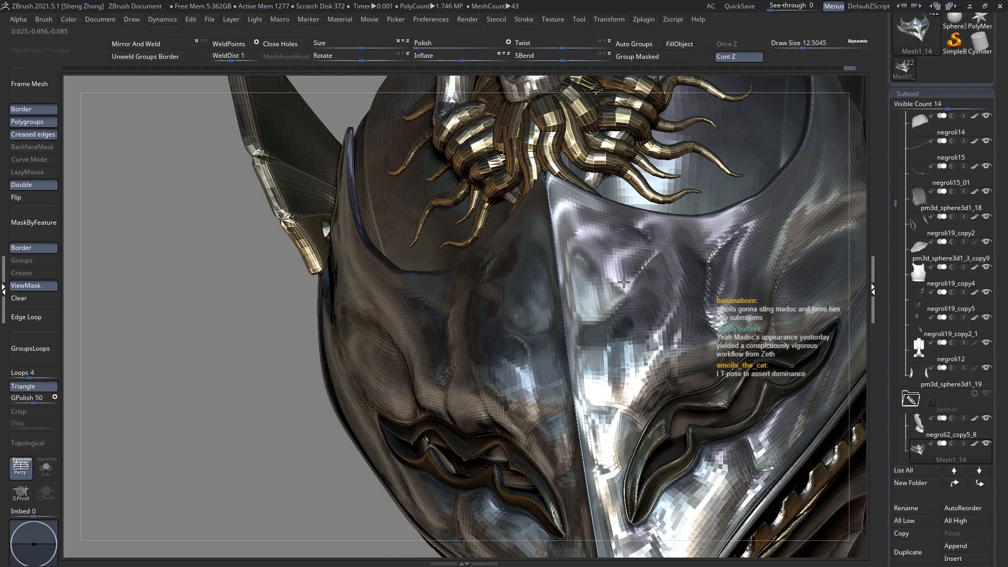
Raise the draw size to about 21.68 and adjust the larger form of the brow and temple above the eye slit.
right_click_drag(568, 275, 686, 335, "ctrl")
key("space")
left_click_drag(602, 276, 611, 274)
right_click_drag(614, 274, 620, 326, "ctrl")
key("space")
left_click_drag(621, 327, 617, 327)
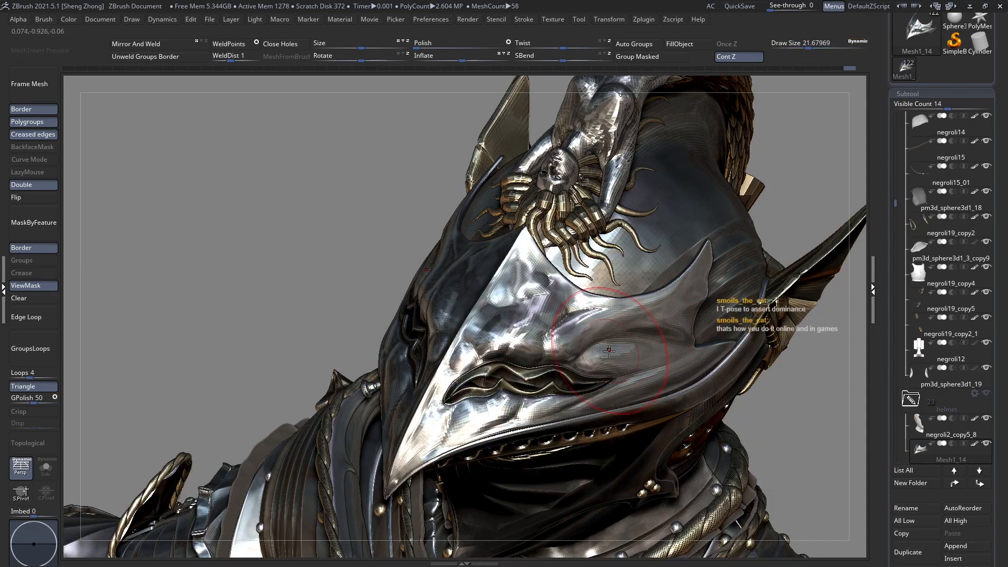
right_click_drag(617, 326, 596, 352)
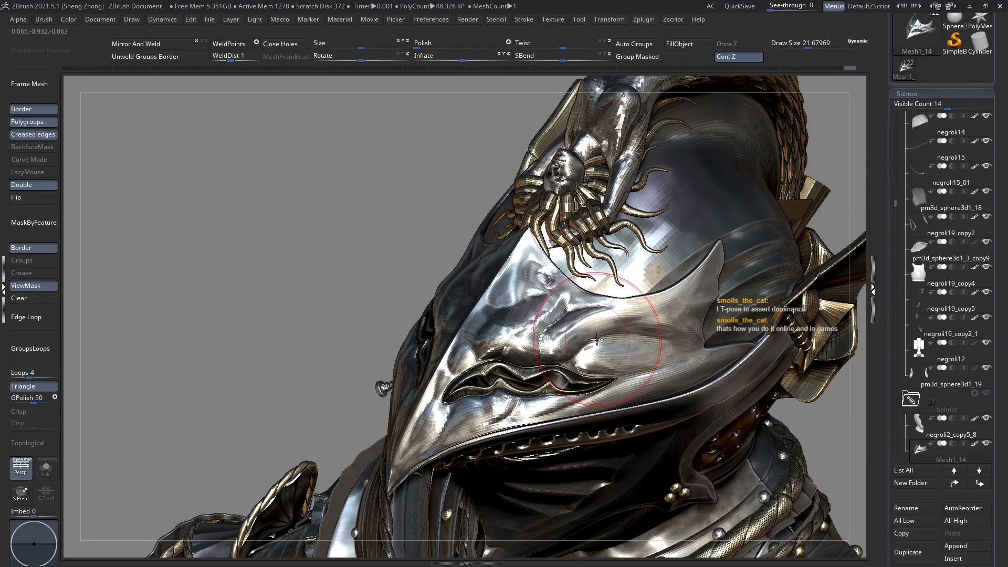
key("f")
mouse_move(551, 326)
right_mouse_down()
mouse_move(455, 363)
mouse_move(585, 272)
mouse_move(552, 267)
mouse_move(517, 334)
mouse_move(570, 328)
right_mouse_up()
Clear the mask on the helmet skull subtool negroli2_copy6 and reselect the visor subtool Mesh1_14.
left_click(559, 254, "alt")
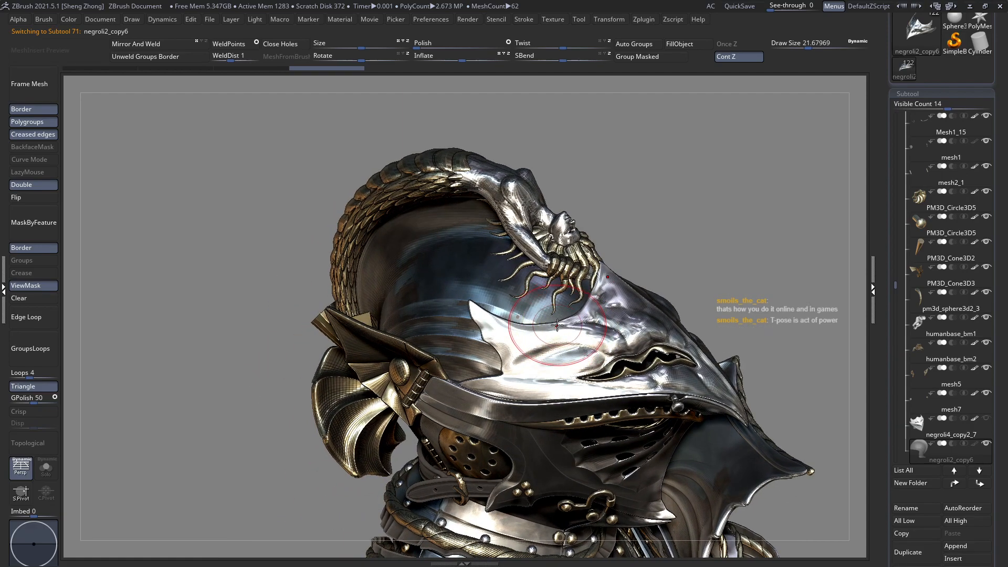
mouse_move(578, 330)
right_mouse_down()
mouse_move(611, 327)
mouse_move(450, 299)
right_mouse_up()
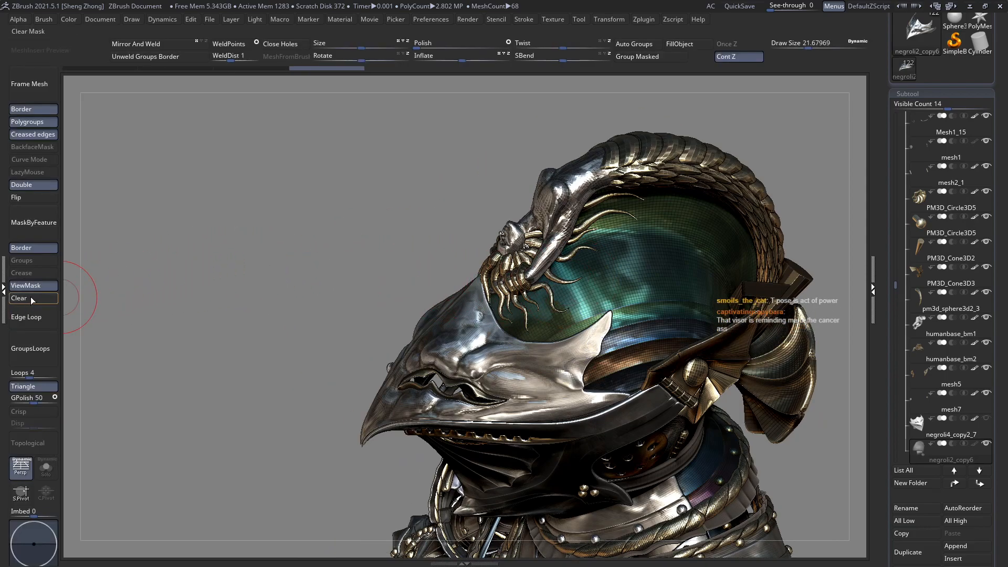
left_click(31, 300)
right_click_drag(572, 352, 611, 331, "ctrl")
right_click_drag(537, 332, 534, 387, "ctrl")
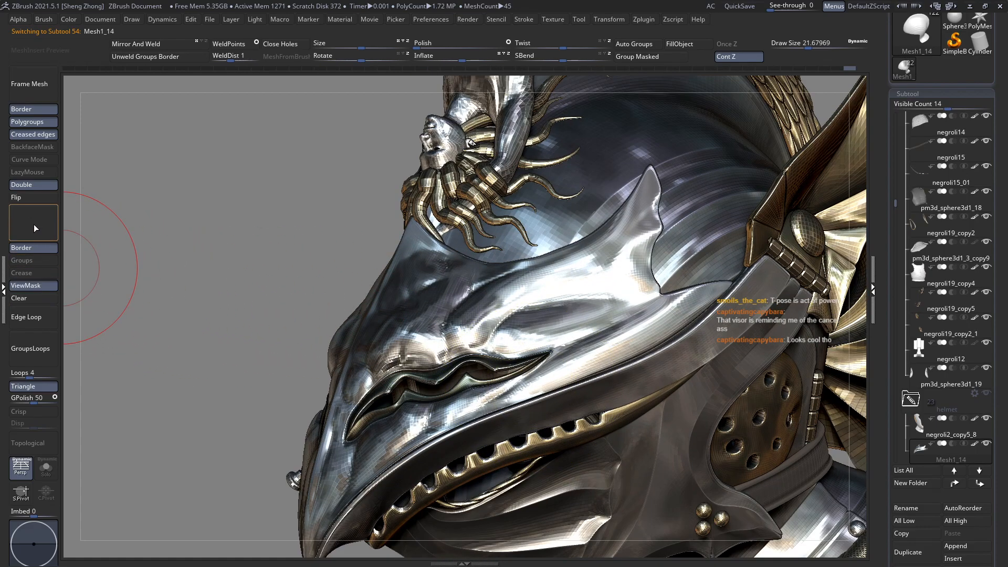
Mask the visor's edges with MaskByFeature and reduce the draw size to about 9.6.
left_click(35, 228)
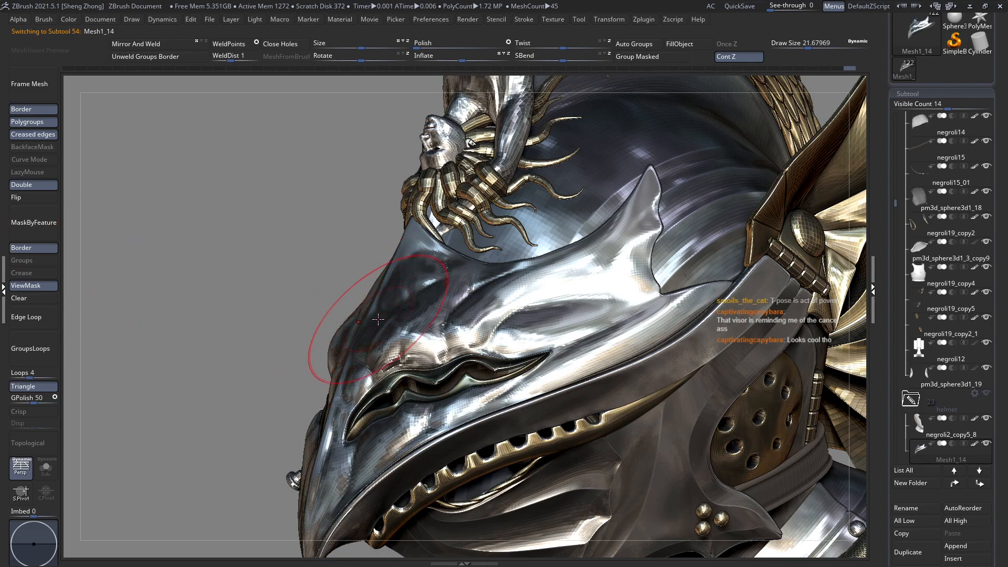
right_click_drag(518, 337, 468, 362)
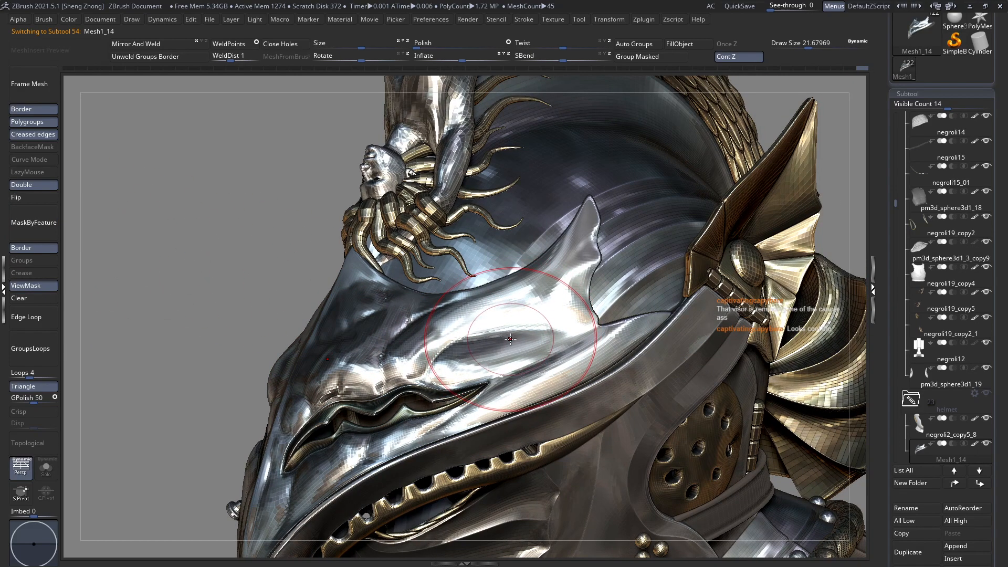
mouse_move(528, 348)
right_mouse_down()
mouse_move(565, 332)
mouse_move(373, 409)
mouse_move(558, 301)
mouse_move(509, 319)
mouse_move(570, 320)
mouse_move(420, 389)
mouse_move(443, 323)
mouse_move(433, 382)
right_mouse_up()
key("space")
left_click_drag(450, 348, 442, 347)
right_click_drag(405, 347, 393, 329)
Switch to the custom clay brush and build up the temple between eye slit and horn with draw sizes of about 9.6 and 7.28.
key("space")
key("b")
key("z")
key("c")
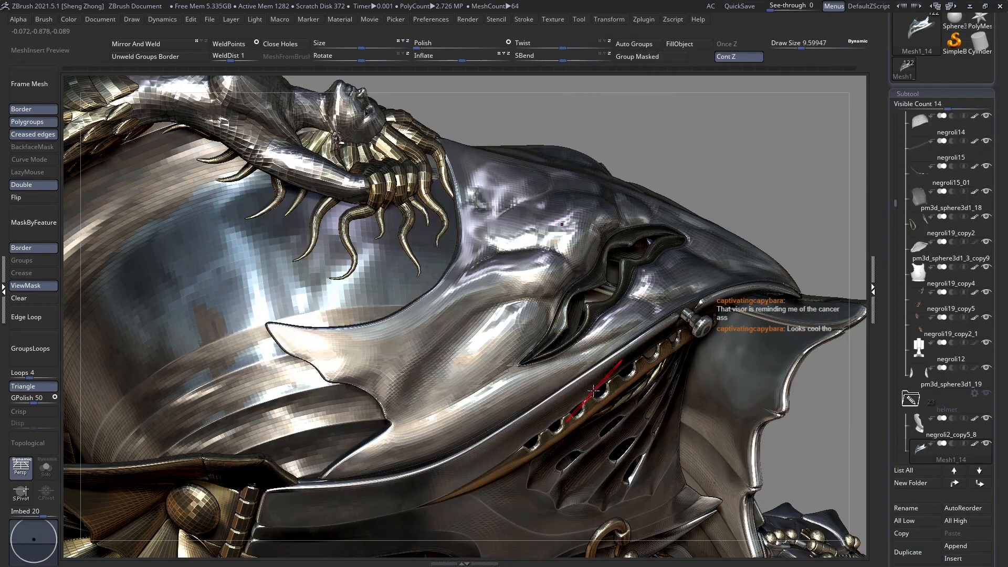
left_click_drag(424, 350, 405, 369)
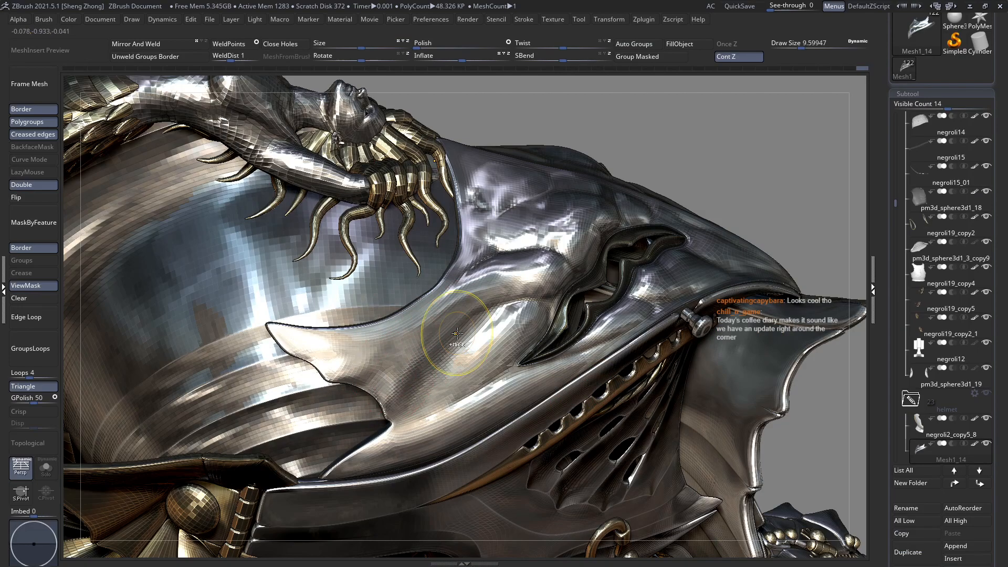
key("space")
left_click_drag(419, 306, 415, 307)
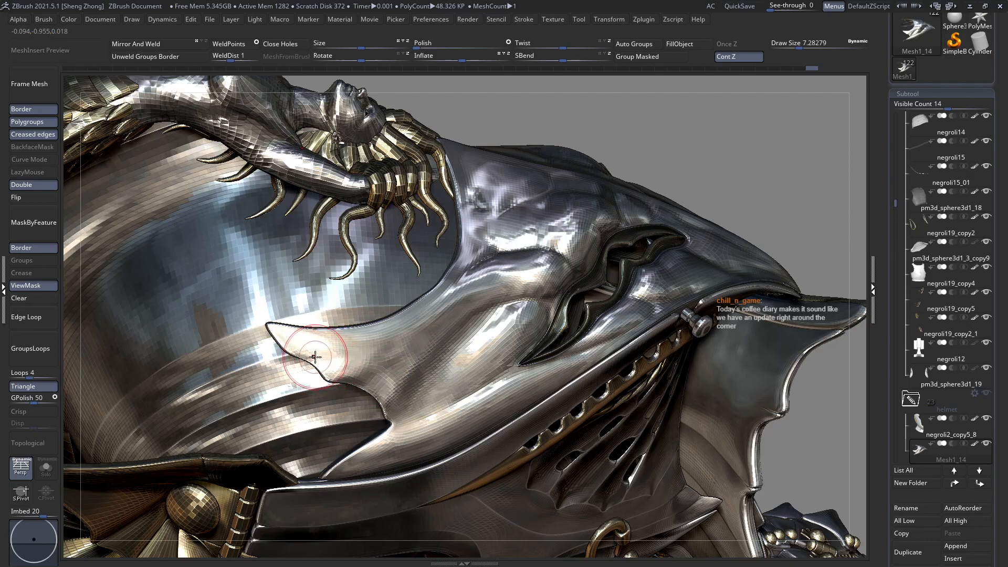
Refine the small forehead relief beside the central ridge beneath the upper rim, starting at a draw size of about 7.28.
right_click_drag(355, 335, 512, 315, "ctrl")
key("space")
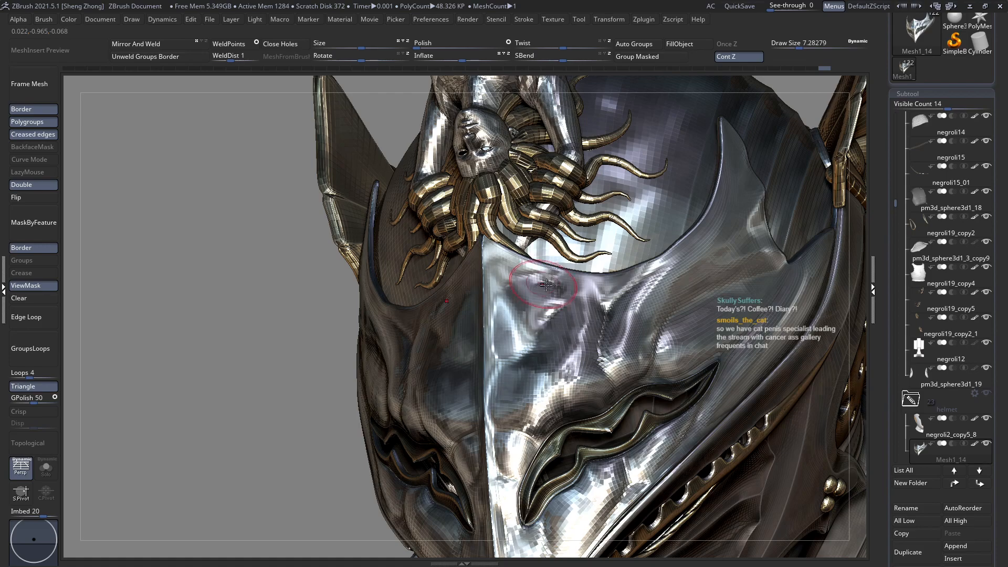
mouse_move(552, 315)
right_mouse_down()
mouse_move(555, 285)
mouse_move(560, 312)
mouse_move(546, 317)
mouse_move(525, 294)
mouse_move(502, 317)
mouse_move(505, 339)
mouse_move(535, 330)
mouse_move(475, 266)
mouse_move(548, 320)
right_mouse_up()
key("space")
left_click_drag(450, 315, 452, 315)
mouse_move(452, 315)
right_mouse_down()
mouse_move(448, 366)
mouse_move(463, 341)
mouse_move(529, 297)
mouse_move(577, 304)
mouse_move(525, 310)
mouse_move(579, 309)
mouse_move(510, 327)
mouse_move(517, 362)
mouse_move(505, 289)
right_mouse_up()
right_click(505, 290)
Switch to the Move brush and shift the brow folds above the outer eye slit at a draw size of about 11.72.
left_click(457, 326)
key("m")
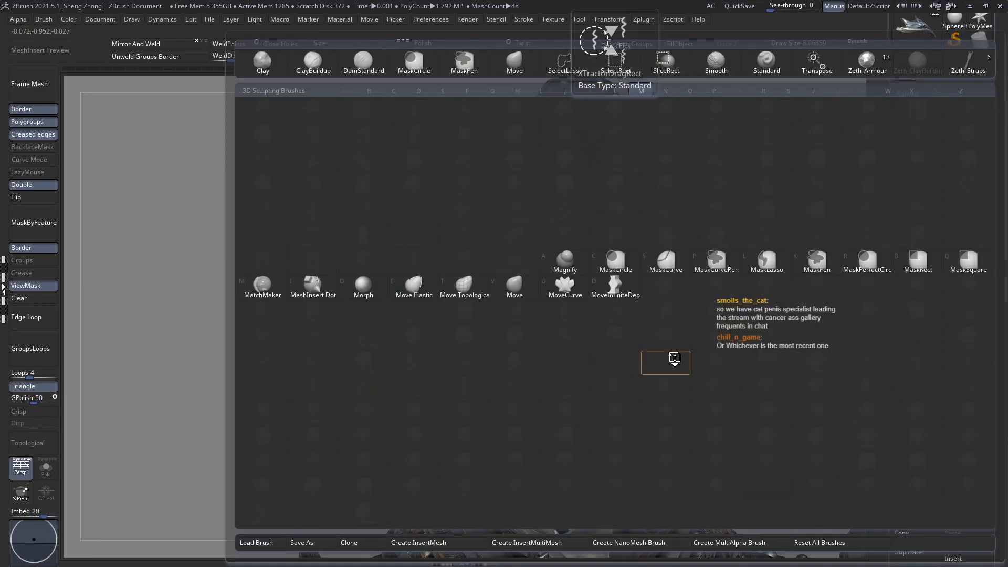
key("v")
mouse_move(526, 357)
right_mouse_down("ctrl")
mouse_move(687, 404)
mouse_move(615, 378)
right_mouse_up("ctrl")
right_click(517, 297)
mouse_move(511, 280)
left_mouse_down()
mouse_move(485, 294)
mouse_move(503, 296)
left_mouse_up()
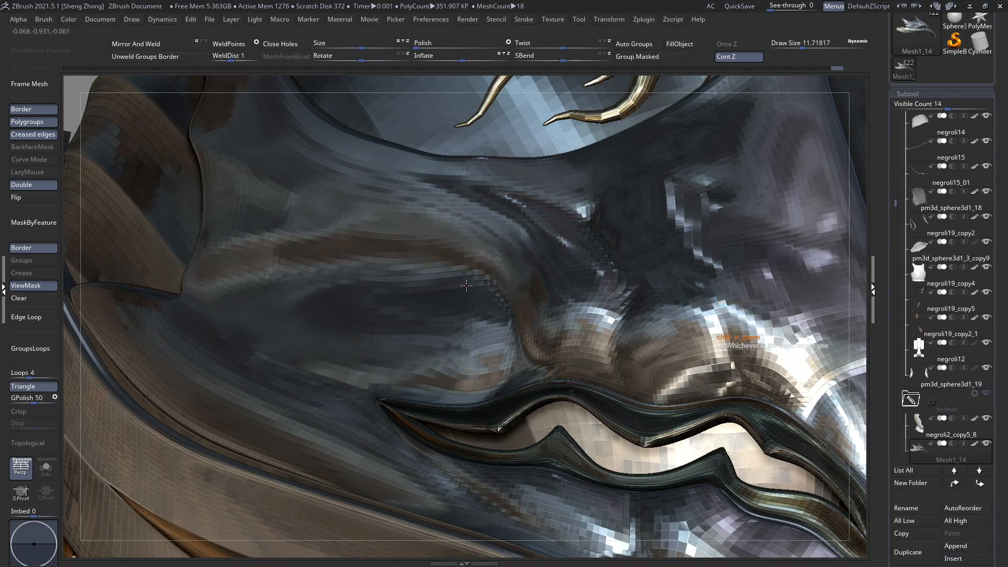
left_click_drag(393, 265, 401, 261)
Raise the draw size to about 19.28 and reshape the larger brow mass above the eye slit.
right_click_drag(515, 306, 556, 246, "ctrl")
right_click_drag(630, 284, 525, 299)
mouse_move(709, 310)
right_mouse_down("alt")
mouse_move(537, 315)
mouse_move(488, 336)
mouse_move(494, 349)
mouse_move(620, 294)
right_mouse_up("alt")
key("space")
left_click_drag(620, 294, 626, 294)
left_click_drag(685, 309, 687, 306)
mouse_move(672, 306)
right_mouse_down()
mouse_move(730, 307)
mouse_move(625, 297)
right_mouse_up()
left_click_drag(625, 297, 618, 295)
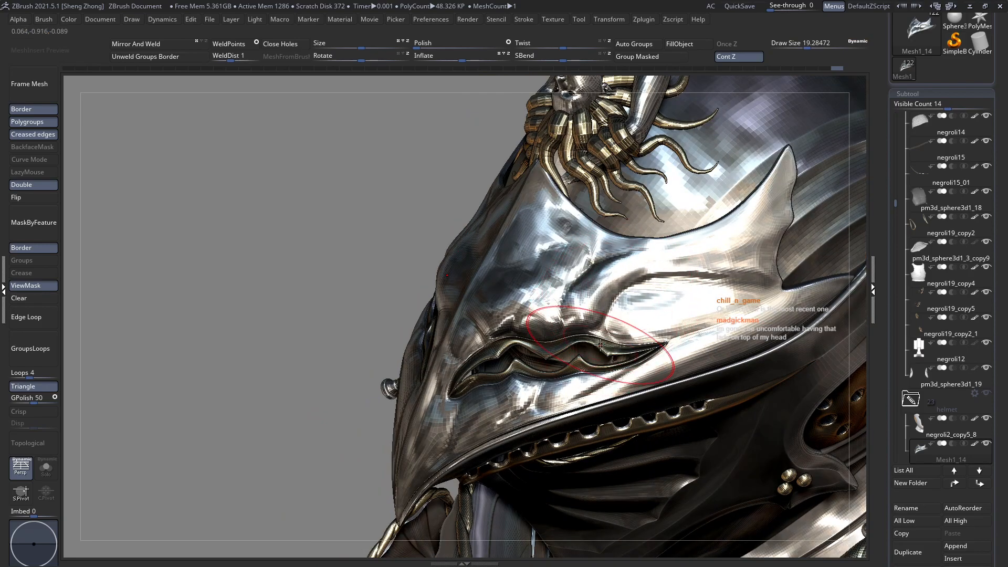
Set the draw size to about 13.33 and adjust the forehead form beneath the upper rim.
right_click_drag(607, 322, 621, 279)
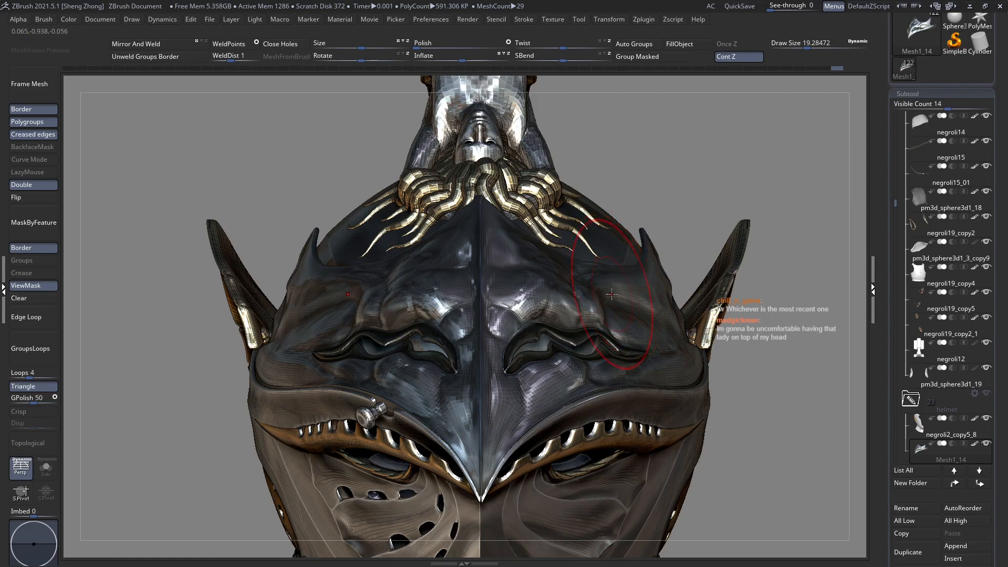
mouse_move(633, 289)
right_mouse_down()
mouse_move(587, 263)
mouse_move(621, 296)
right_mouse_up()
key("space")
left_click_drag(510, 249, 501, 249)
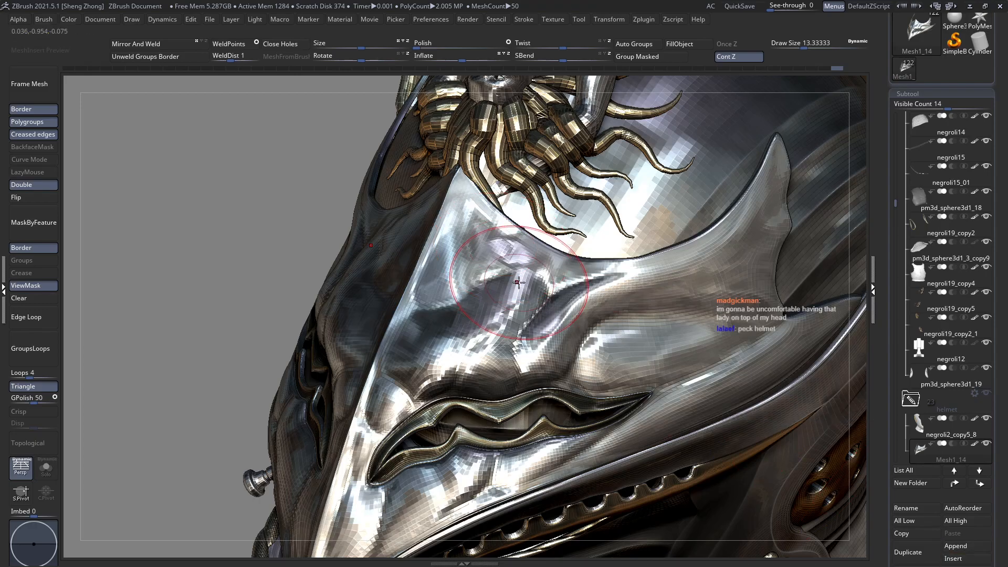
Reduce the draw size to about 7.81 and move the narrow vertical fold in the middle of the forehead.
key("space")
left_click_drag(510, 283, 497, 282)
mouse_move(503, 294)
right_mouse_down()
mouse_move(528, 331)
mouse_move(538, 259)
right_mouse_up()
key("space")
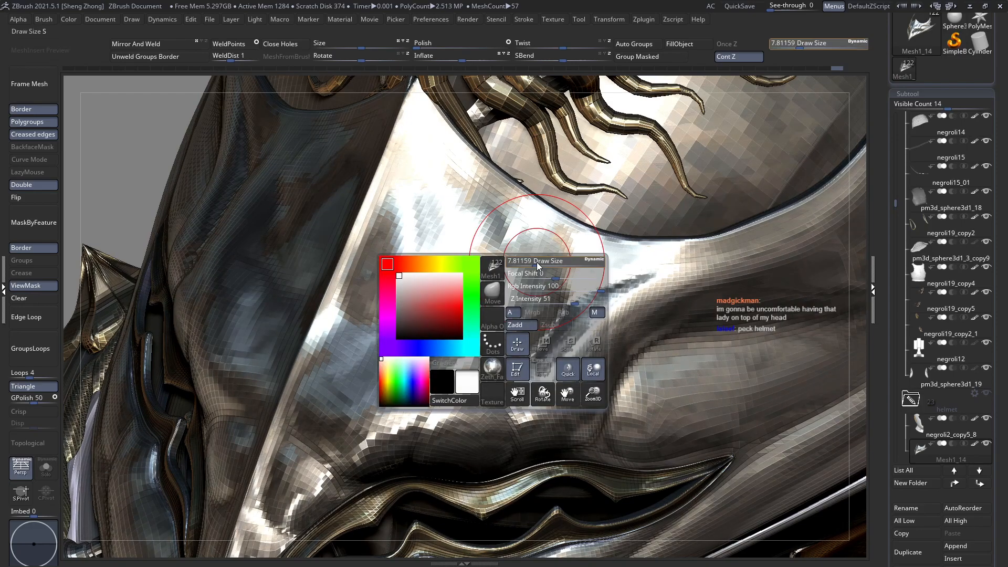
mouse_move(537, 310)
left_mouse_down()
mouse_move(555, 280)
mouse_move(541, 287)
left_mouse_up()
right_click_drag(537, 333, 539, 321)
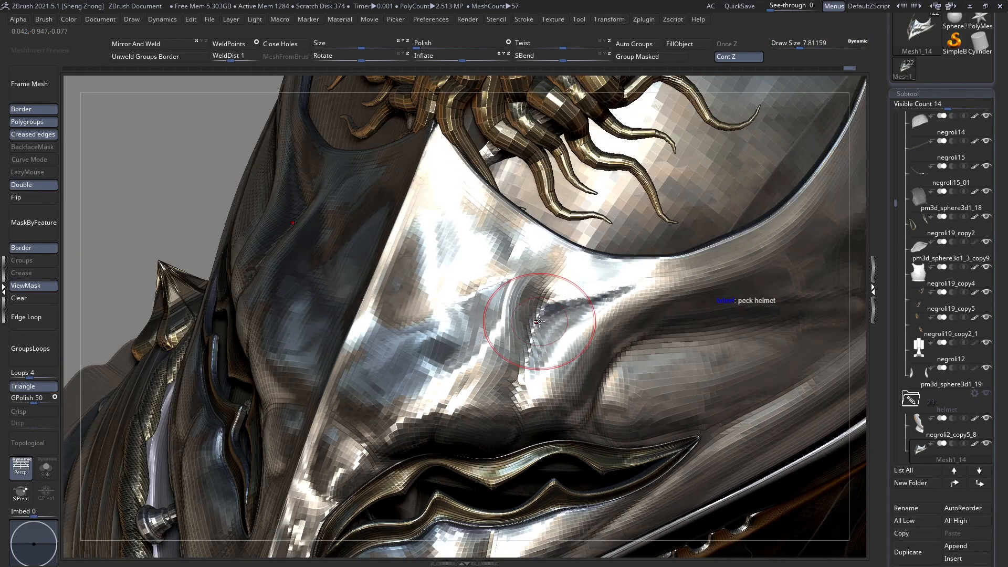
left_click_drag(540, 321, 513, 346)
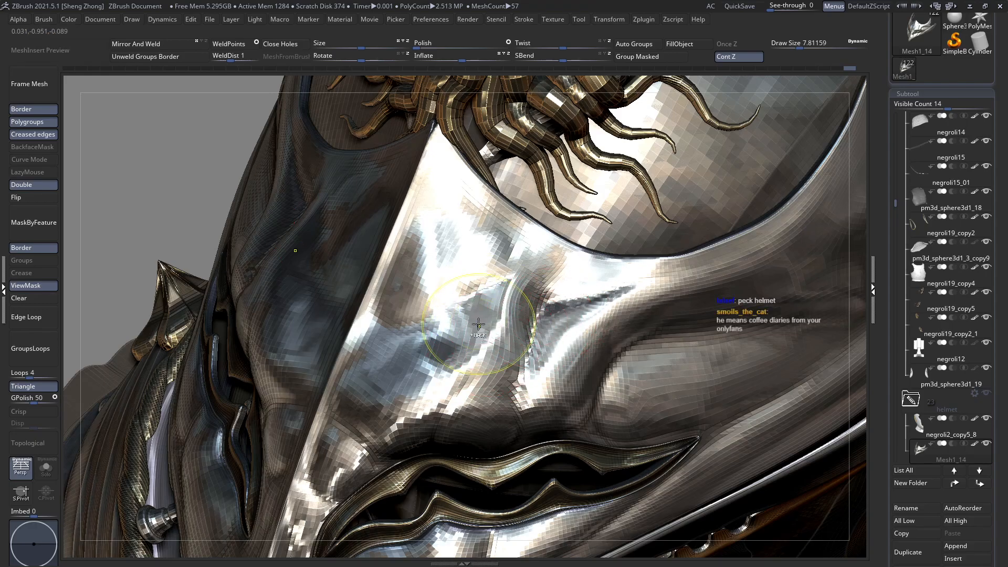
mouse_move(467, 322)
right_mouse_down("ctrl")
mouse_move(484, 334)
mouse_move(508, 336)
mouse_move(508, 327)
right_mouse_up("ctrl")
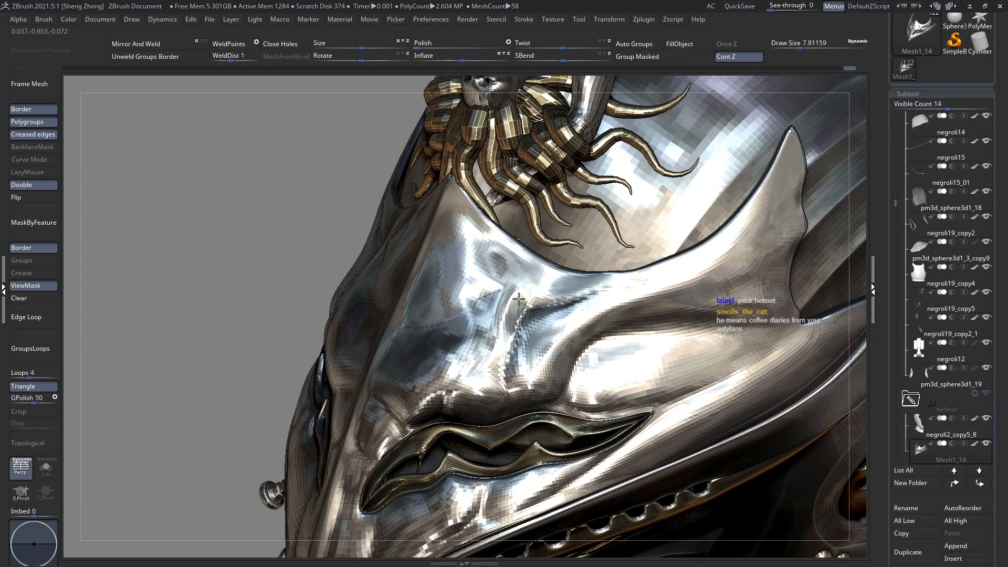
Keep the draw size near 7.81 and shape the brow fold running down to the inner part of the eye slit.
key("space")
left_click_drag(519, 298, 521, 299)
mouse_move(516, 334)
left_mouse_down()
mouse_move(507, 336)
mouse_move(516, 325)
mouse_move(499, 341)
left_mouse_up()
mouse_move(512, 343)
right_mouse_down("ctrl")
mouse_move(526, 310)
mouse_move(546, 318)
mouse_move(511, 329)
mouse_move(541, 344)
mouse_move(489, 370)
right_mouse_up("ctrl")
mouse_move(562, 347)
right_mouse_down("ctrl")
mouse_move(578, 397)
mouse_move(537, 336)
right_mouse_up("ctrl")
key("space")
left_click_drag(537, 331, 533, 331)
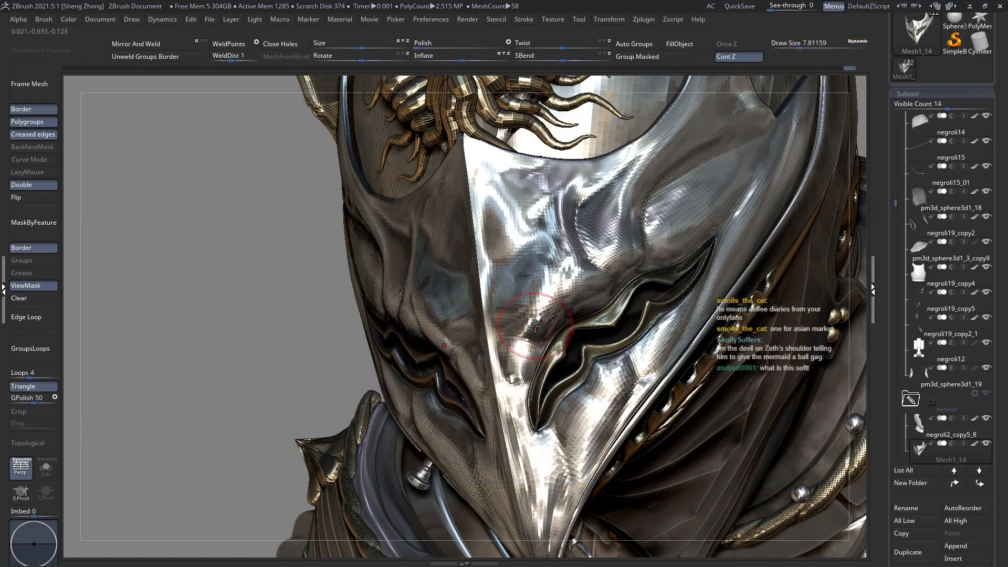
Refine the folds between the central ridge and the inner eye slit corner with draw sizes of about 5.88 and 6.32.
mouse_move(539, 311)
right_mouse_down()
mouse_move(496, 315)
mouse_move(521, 351)
right_mouse_up()
key("space")
left_click_drag(521, 350, 517, 350)
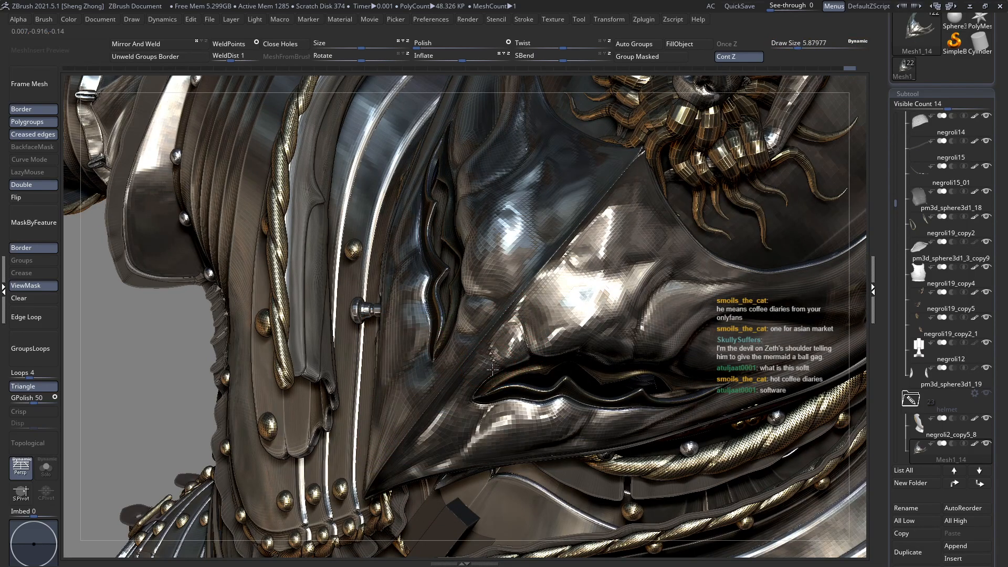
right_click_drag(492, 369, 507, 321)
key("space")
left_click_drag(507, 317, 539, 326)
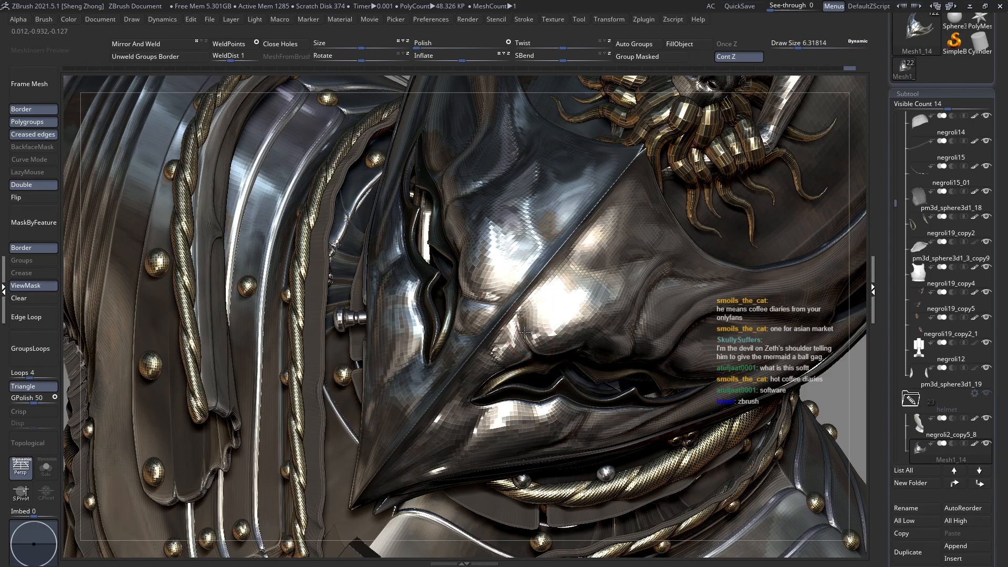
Increase the draw size to about 10.97 and reshape the inner brow bulge above the eye slit.
right_click_drag(521, 334, 546, 302)
key("space")
left_click_drag(546, 301, 558, 301)
right_click_drag(557, 302, 544, 329)
key("space")
left_click_drag(546, 300, 570, 300)
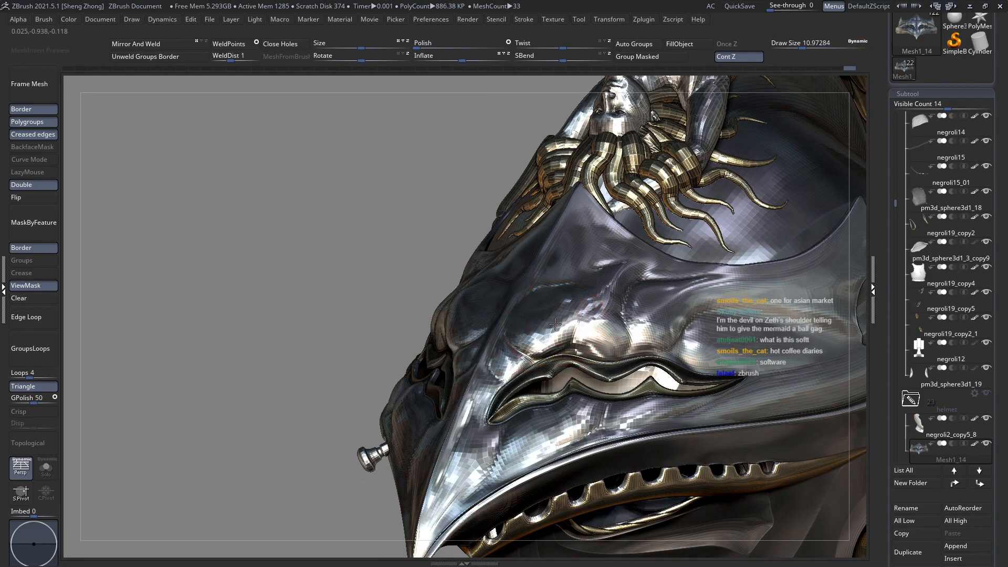
Adjust the brow bulge overhanging the eye slit with draw sizes of about 10.27 and 11.72.
mouse_move(554, 326)
right_mouse_down()
mouse_move(589, 362)
mouse_move(599, 309)
right_mouse_up()
key("space")
left_click_drag(622, 307, 608, 308)
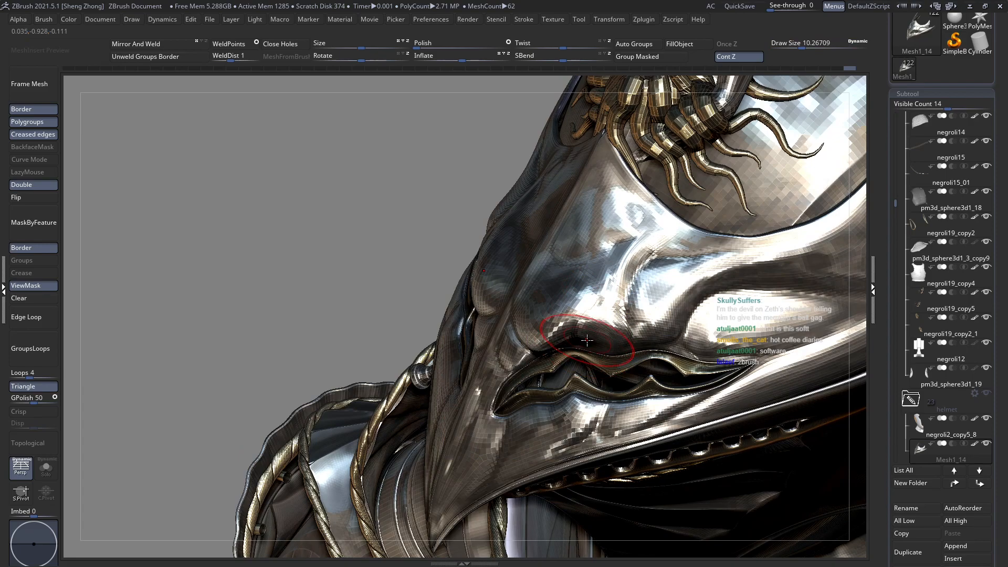
right_click_drag(577, 339, 650, 329, "shift")
key("space")
left_click_drag(652, 289, 663, 290)
right_click_drag(631, 315, 595, 309)
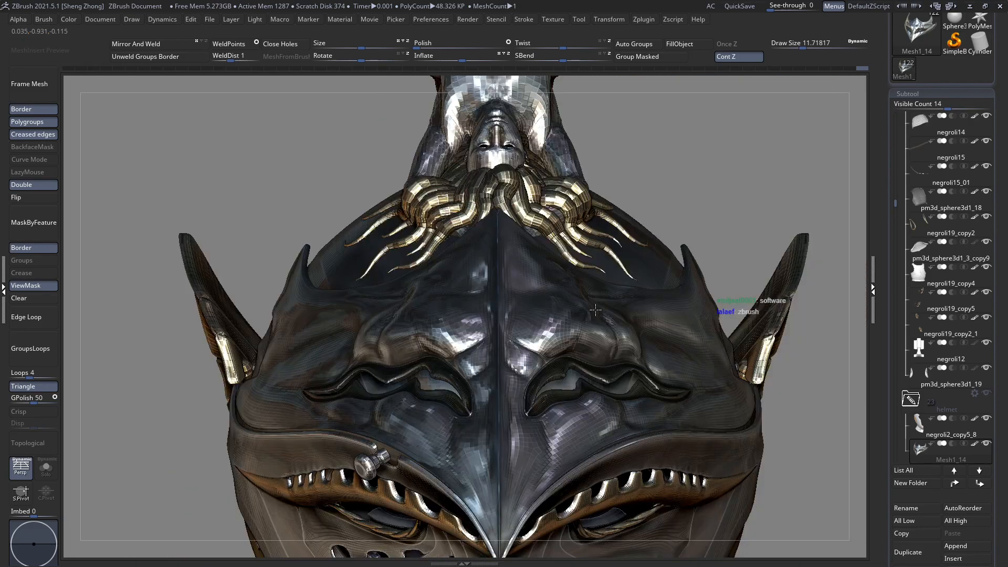
Set the draw size to about 9.6 and fine-tune the brow folds directly above the eye slit.
mouse_move(565, 351)
right_mouse_down()
mouse_move(566, 368)
mouse_move(574, 343)
mouse_move(508, 347)
mouse_move(528, 309)
mouse_move(484, 353)
mouse_move(543, 284)
mouse_move(516, 319)
mouse_move(463, 321)
mouse_move(465, 276)
mouse_move(464, 294)
mouse_move(474, 279)
right_mouse_up()
key("f")
key("space")
key("space")
left_click_drag(475, 278, 467, 303)
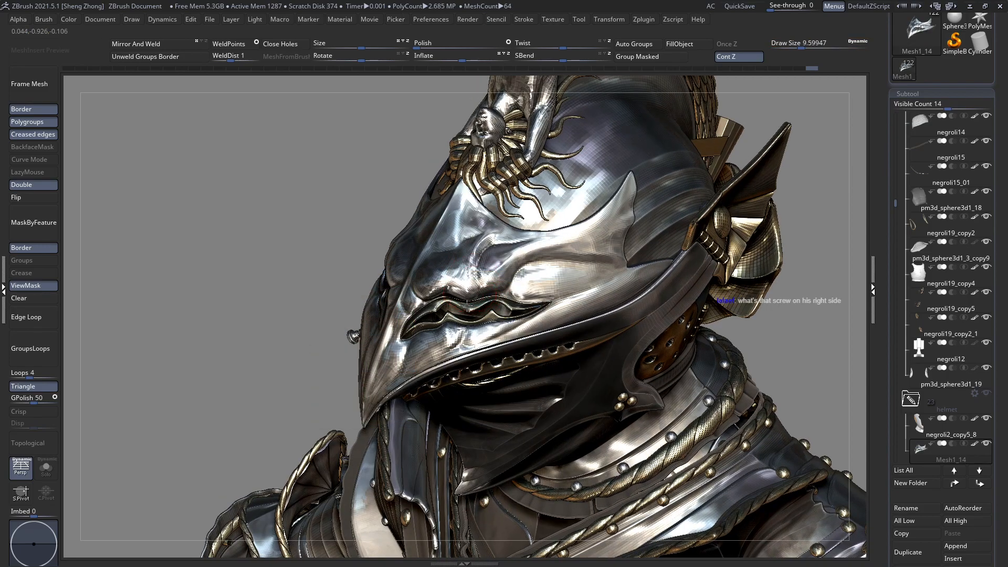
mouse_move(467, 300)
right_mouse_down()
mouse_move(476, 295)
mouse_move(454, 289)
mouse_move(524, 318)
mouse_move(452, 302)
right_mouse_up()
right_click(449, 301)
mouse_move(436, 301)
left_mouse_down()
mouse_move(445, 301)
mouse_move(434, 299)
left_mouse_up()
Raise the draw size to about 24.3 and reposition the broad temple form beside the eye slit.
right_click_drag(428, 300, 455, 269)
right_click(456, 269)
left_click_drag(456, 269, 473, 268)
right_click_drag(473, 269, 451, 281)
right_click(450, 282)
left_click_drag(451, 282, 464, 283)
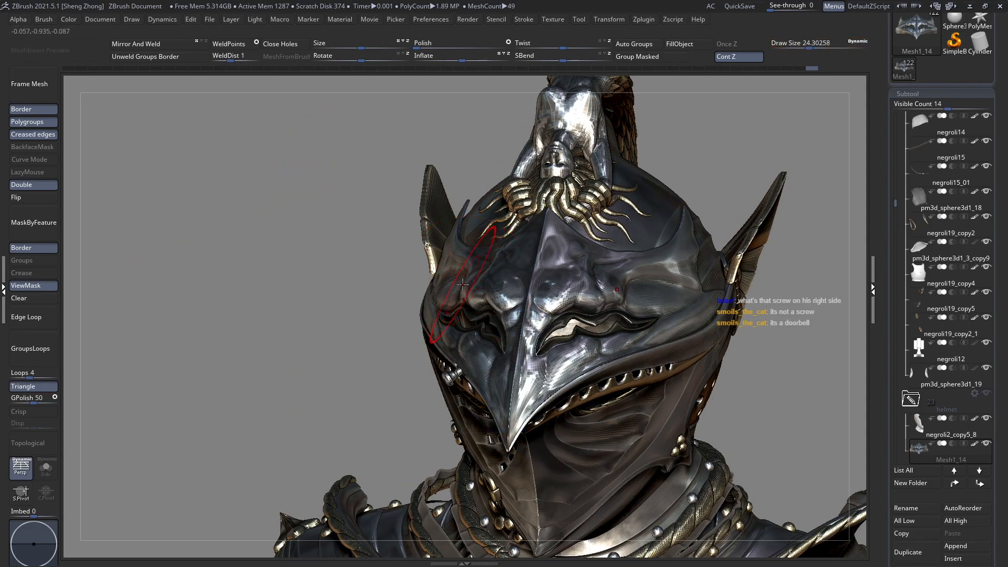
right_click_drag(459, 289, 447, 298)
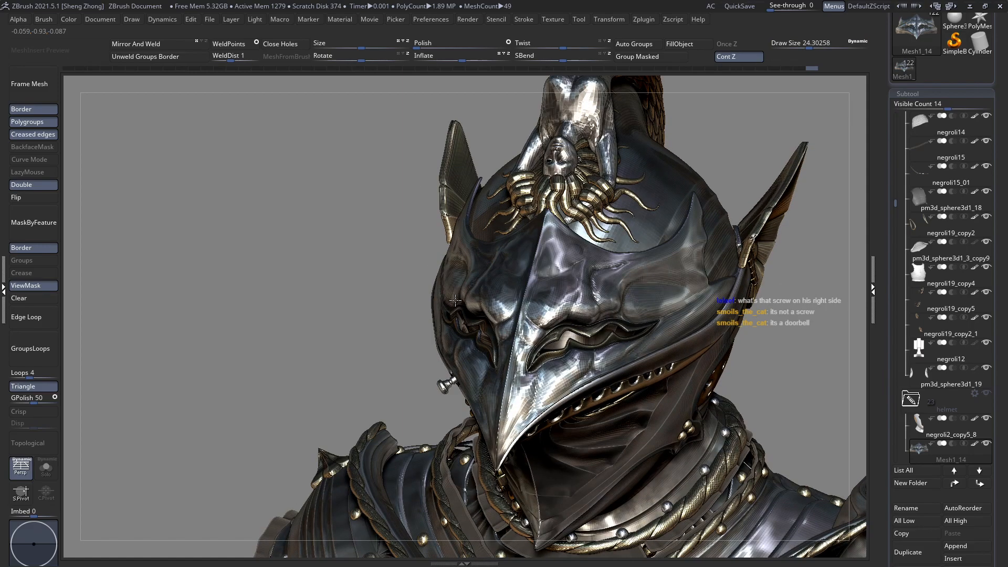
left_click_drag(459, 291, 461, 285)
right_click_drag(462, 286, 635, 301)
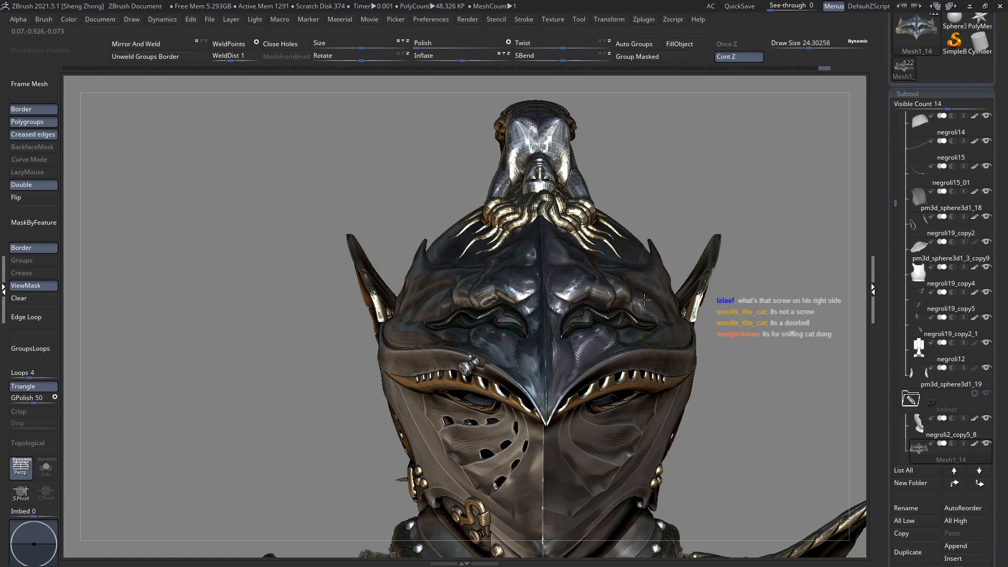
Set the draw size to about 25.7 and adjust the beak surface below the eye slits from the front.
mouse_move(609, 297)
right_mouse_down()
mouse_move(599, 303)
mouse_move(619, 297)
mouse_move(593, 292)
mouse_move(601, 278)
mouse_move(580, 253)
mouse_move(593, 257)
mouse_move(424, 256)
mouse_move(428, 280)
mouse_move(414, 272)
mouse_move(621, 288)
mouse_move(590, 281)
mouse_move(548, 325)
mouse_move(367, 326)
right_mouse_up()
key("space")
right_click_drag(479, 350, 435, 357, "alt")
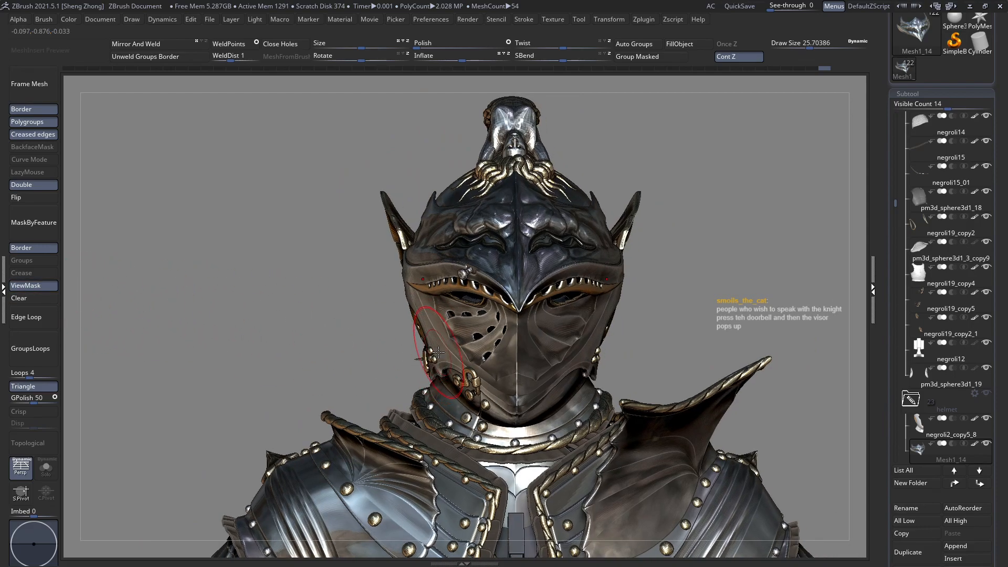
right_click_drag(439, 353, 604, 336, "ctrl")
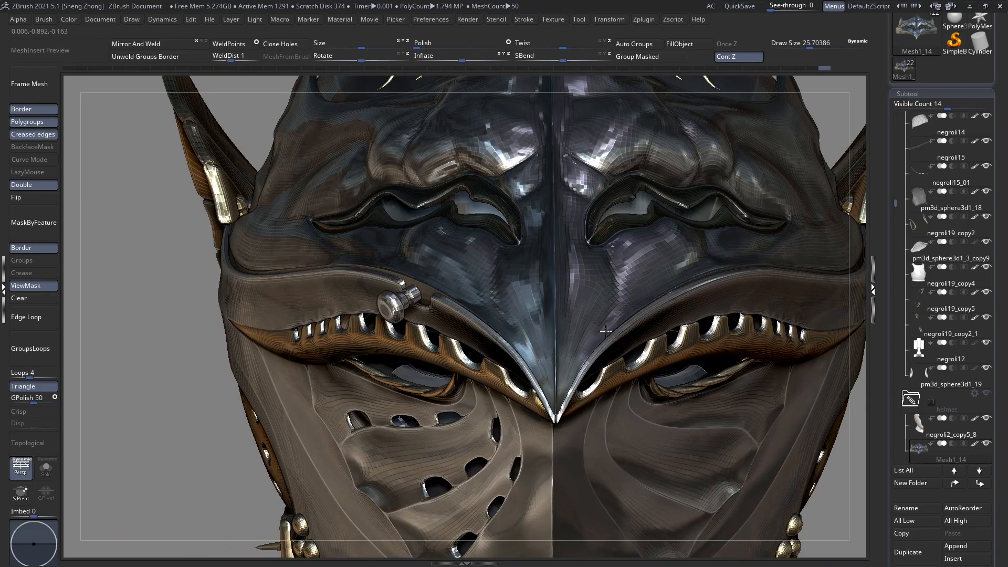
key("space")
left_click_drag(602, 272, 606, 272)
left_click_drag(593, 326, 596, 329)
right_click_drag(596, 329, 568, 339)
key("space")
left_click_drag(627, 303, 628, 303)
Raise the draw size to about 27.17 and reshape the outer temple beyond the eye slit.
right_click_drag(660, 274, 537, 322, "alt")
key("space")
left_click_drag(618, 275, 622, 276)
mouse_move(685, 271)
right_mouse_down("alt")
mouse_move(628, 288)
mouse_move(669, 295)
right_mouse_up("alt")
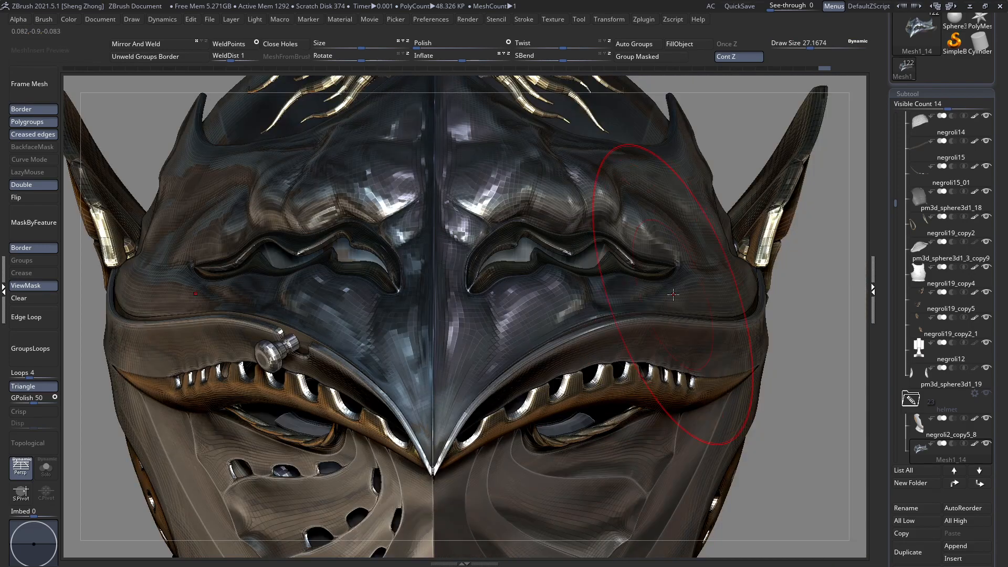
key("space")
mouse_move(697, 267)
left_mouse_down()
mouse_move(706, 266)
mouse_move(692, 223)
left_mouse_up()
key("space")
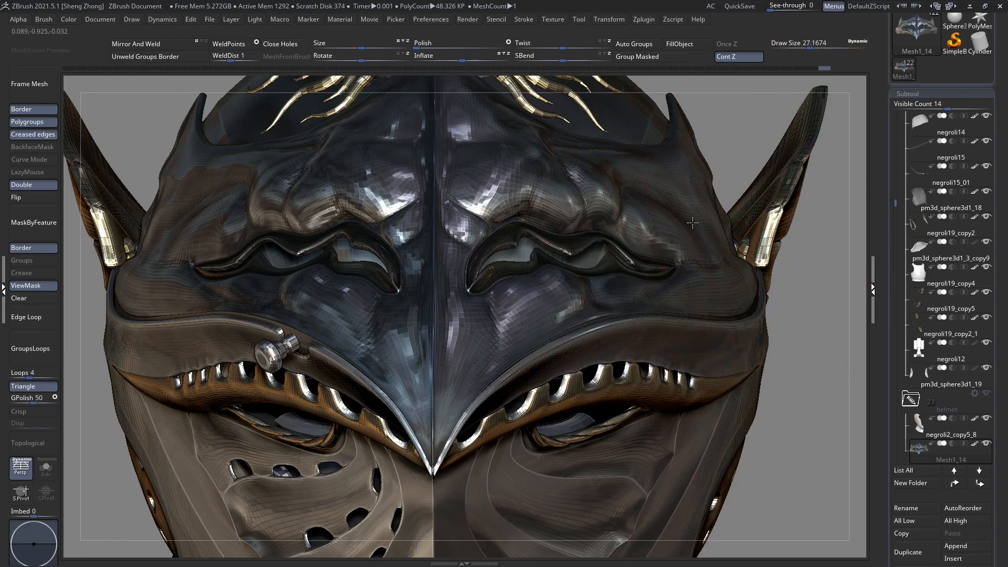
Reduce the draw size to about 11.72 and refine the fold where the brow meets the outer eye slit.
mouse_move(672, 229)
right_mouse_down()
mouse_move(648, 221)
mouse_move(628, 294)
right_mouse_up()
mouse_move(630, 331)
right_mouse_down("ctrl")
mouse_move(622, 301)
mouse_move(577, 247)
right_mouse_up("ctrl")
right_click_drag(604, 208, 604, 231, "ctrl")
key("space")
left_click_drag(602, 251, 593, 251)
right_click_drag(592, 249, 584, 254)
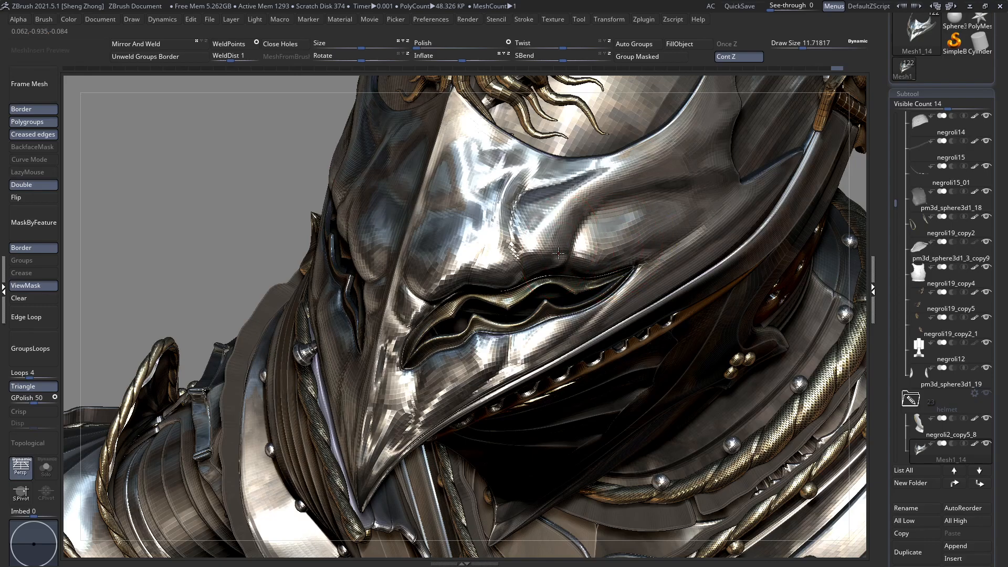
Adjust the brow profile and temple in side view with draw sizes of about 17.1 and 24.3.
mouse_move(552, 259)
right_mouse_down("ctrl")
mouse_move(572, 218)
mouse_move(559, 247)
mouse_move(516, 286)
mouse_move(477, 270)
mouse_move(420, 276)
mouse_move(470, 310)
mouse_move(446, 281)
mouse_move(463, 303)
mouse_move(436, 311)
mouse_move(425, 330)
mouse_move(469, 307)
mouse_move(460, 311)
mouse_move(475, 277)
mouse_move(529, 288)
mouse_move(466, 267)
mouse_move(463, 285)
right_mouse_up("ctrl")
key("space")
left_click_drag(464, 285, 466, 284)
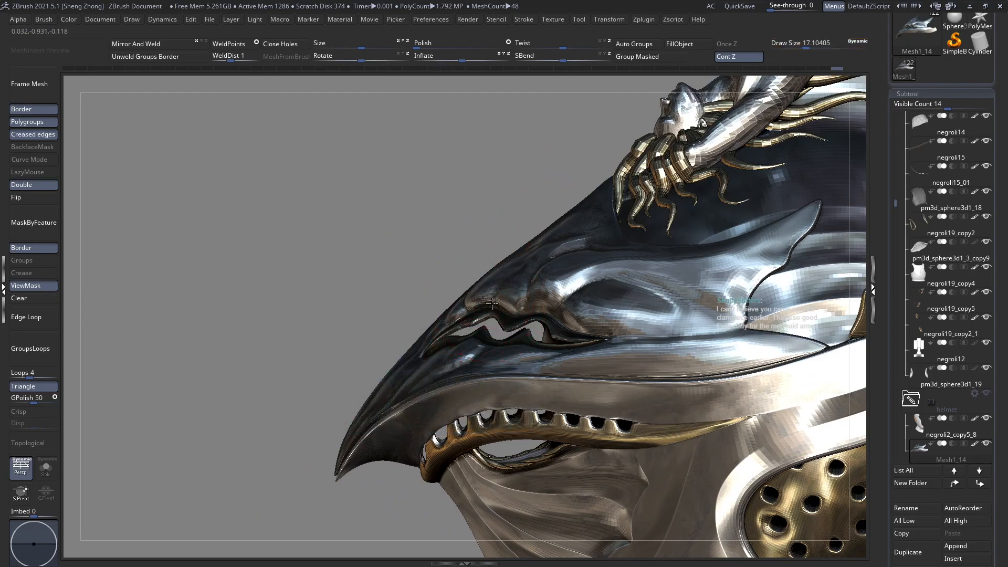
key("space")
left_click_drag(543, 258, 546, 256)
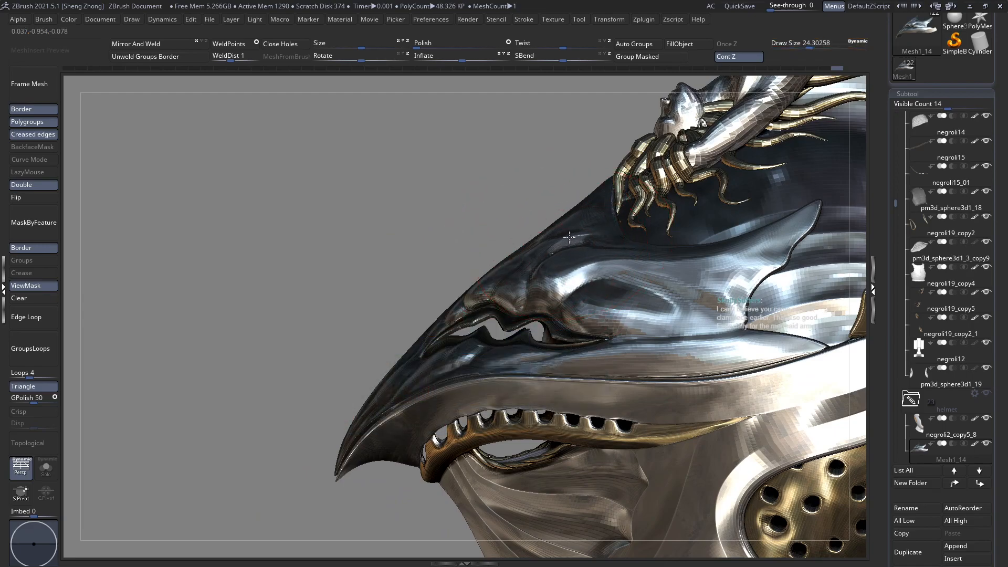
mouse_move(572, 240)
right_mouse_down()
mouse_move(518, 246)
mouse_move(574, 250)
mouse_move(430, 255)
right_mouse_up()
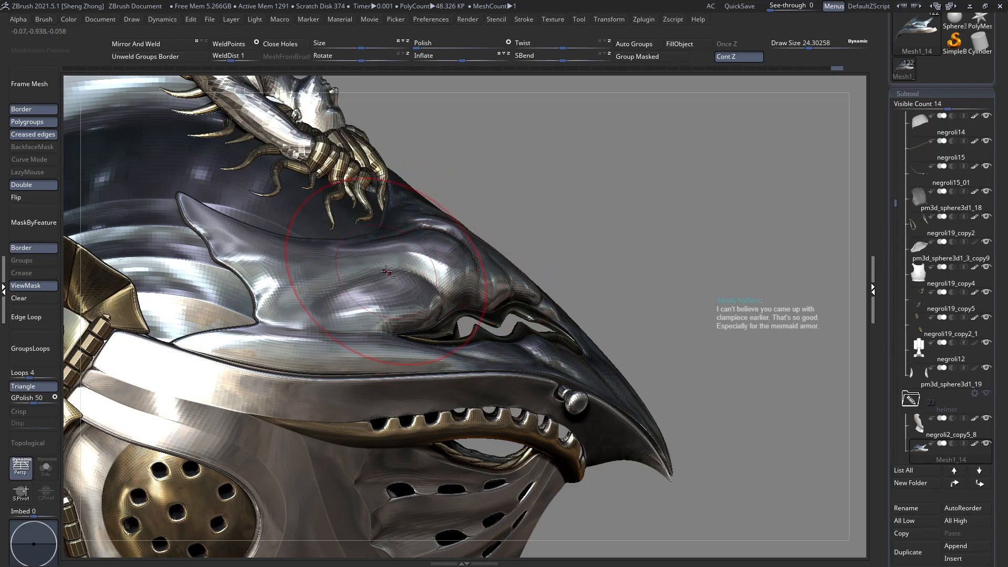
mouse_move(427, 259)
right_mouse_down()
mouse_move(386, 268)
mouse_move(354, 223)
right_mouse_up()
Turn off ViewMask and refine the visor's upper temple in profile with a draw size of about 19.28.
left_click(38, 285)
right_click_drag(464, 257, 418, 267)
right_click_drag(517, 264, 568, 358, "ctrl")
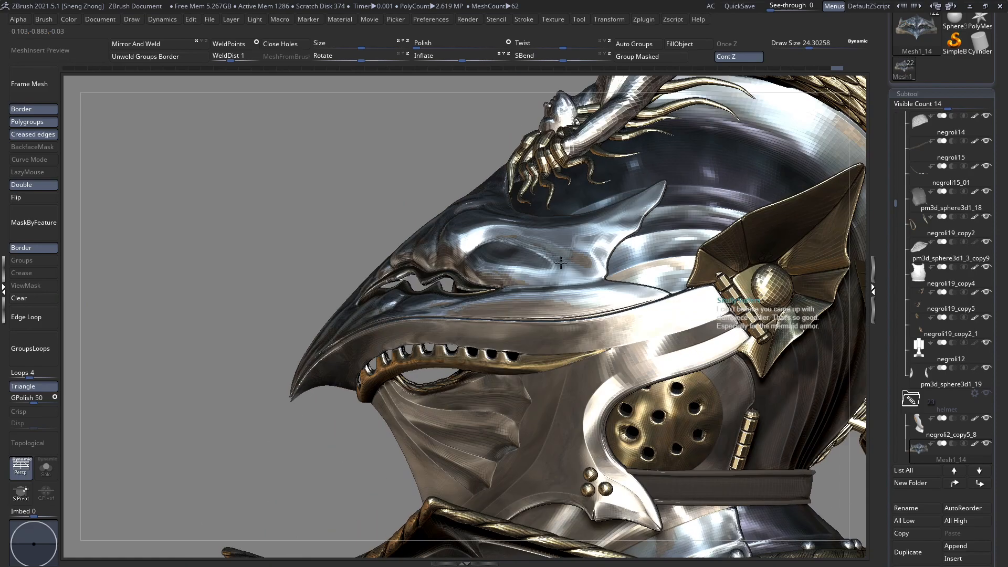
key("space")
left_click_drag(570, 234, 567, 234)
mouse_move(566, 236)
right_mouse_down()
mouse_move(638, 258)
mouse_move(547, 221)
right_mouse_up()
right_click_drag(507, 320, 575, 292, "alt")
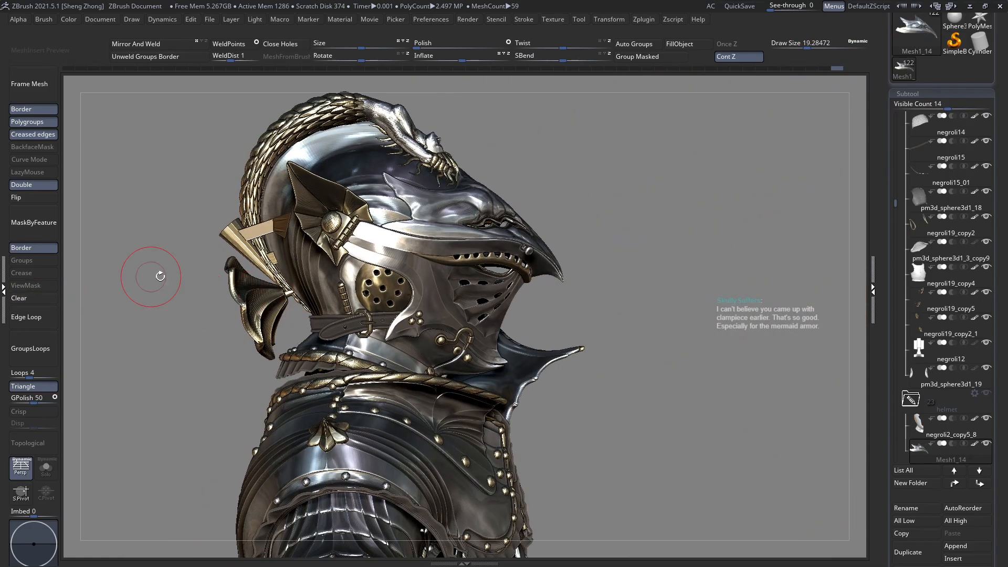
Select the lower visor, check and isolate its polygroups, and turn on ViewMask.
key("f")
key("shift+f")
key("shift+f")
left_click(430, 349, "ctrl+shift")
left_click(609, 336, "ctrl+shift")
right_click_drag(609, 336, 614, 304, "ctrl")
right_click_drag(333, 284, 270, 292)
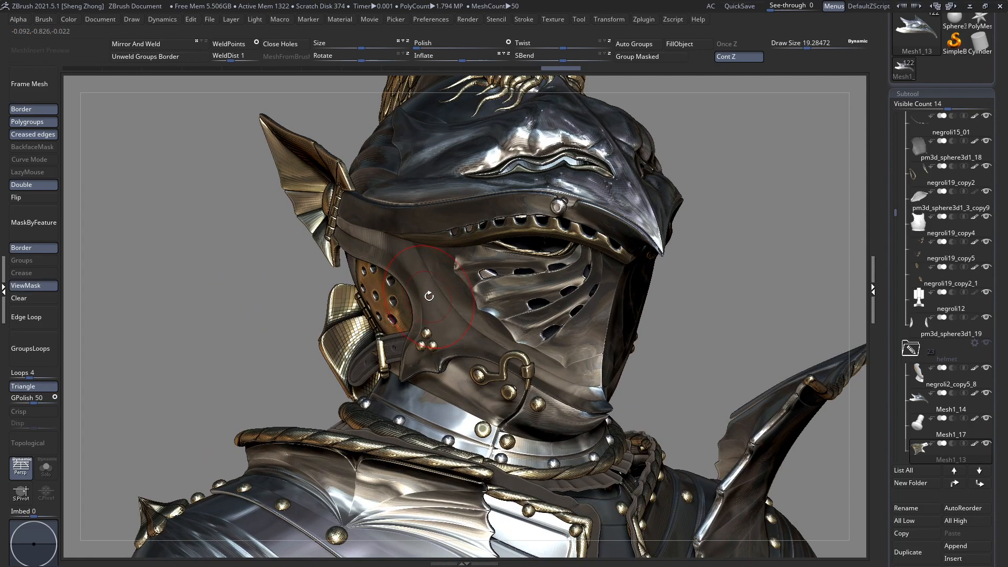
Sculpt the lower visor's cheek between the vents and perforated disc with draw sizes of about 10.27 and 8.37.
right_click_drag(429, 296, 420, 294)
right_click(420, 295)
right_click(408, 312)
left_click(385, 318)
key("z")
key("m")
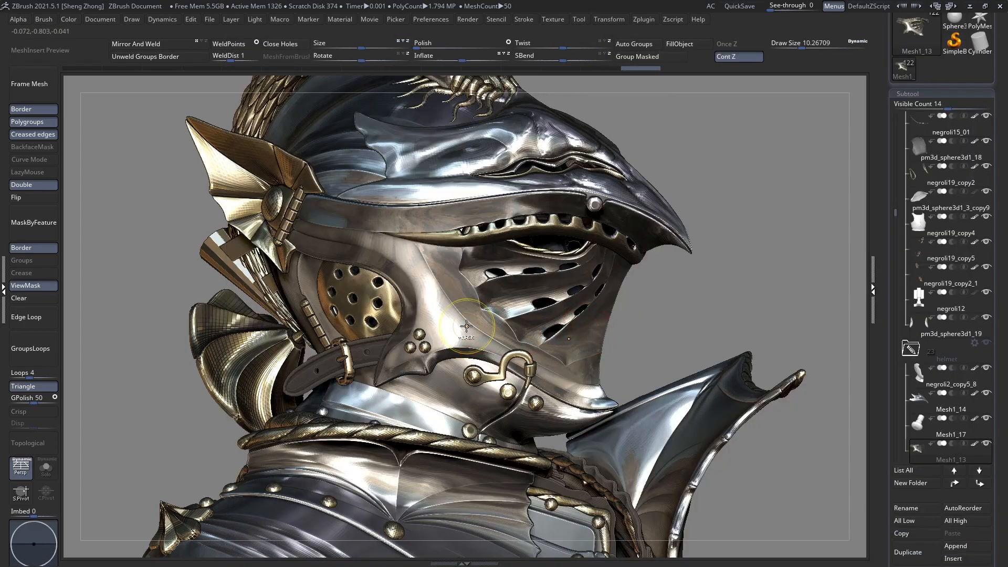
right_click_drag(465, 329, 463, 299, "ctrl")
right_click(463, 298)
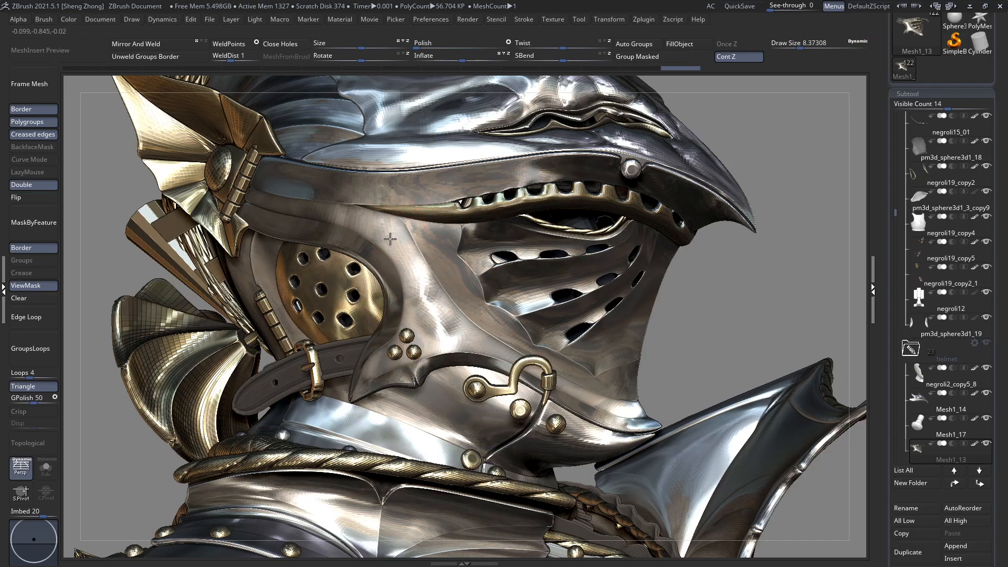
Clear the mask and rework the unvented side of the cheek with a draw size of about 12.5.
mouse_move(439, 315)
right_mouse_down()
mouse_move(410, 320)
mouse_move(619, 342)
mouse_move(184, 293)
right_mouse_up()
left_click(50, 298)
key("space")
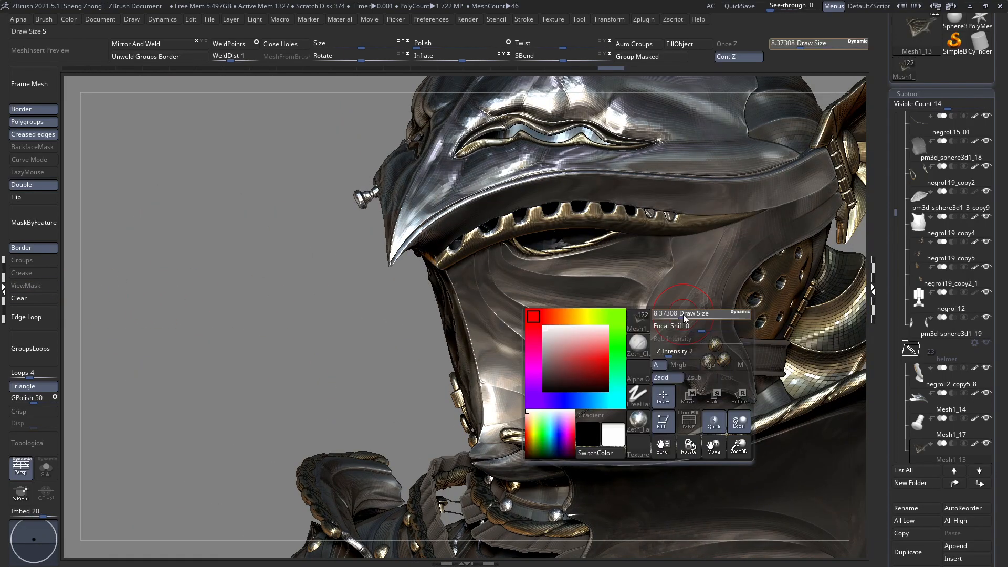
left_click_drag(684, 314, 728, 340)
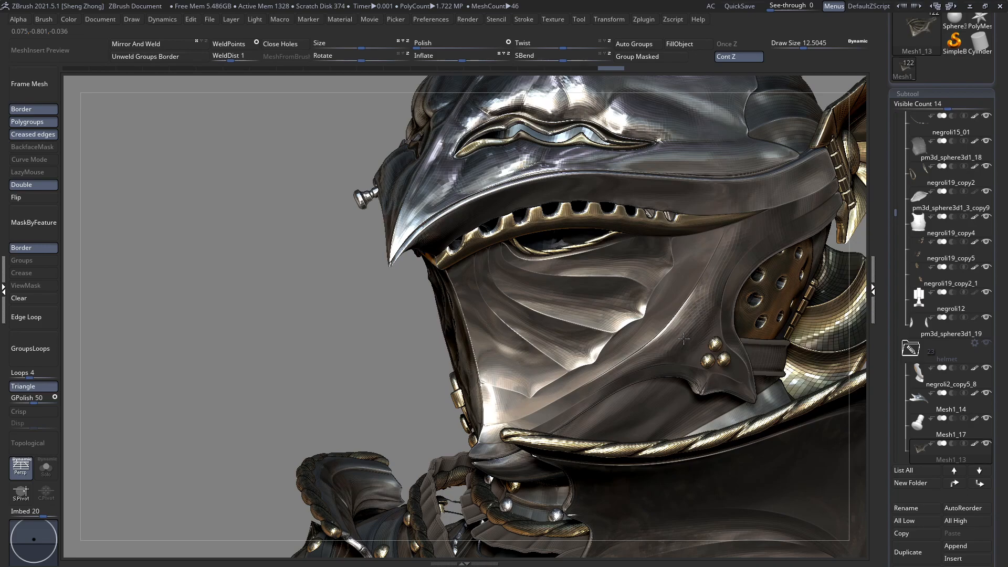
mouse_move(690, 351)
right_mouse_down()
mouse_move(544, 310)
mouse_move(643, 320)
right_mouse_up()
Reduce the draw size to about 8.37 and refine the cheek beside the perforated disc.
key("space")
mouse_move(392, 303)
left_mouse_down()
mouse_move(374, 282)
mouse_move(336, 283)
left_mouse_up()
right_click_drag(306, 343, 358, 326, "alt")
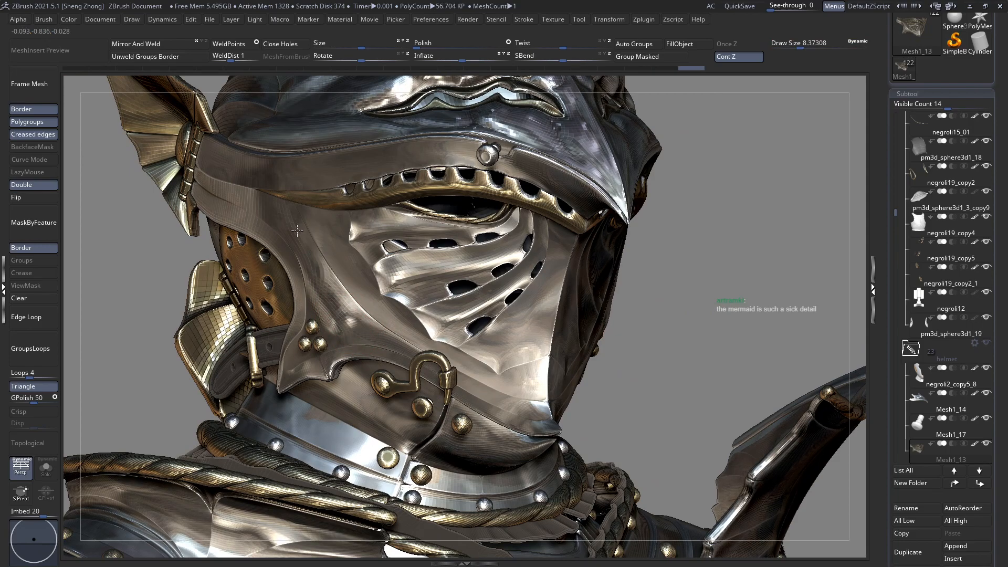
mouse_move(266, 206)
right_mouse_down()
mouse_move(236, 200)
mouse_move(273, 202)
right_mouse_up()
Raise the draw size to about 11.72 and adjust the cheek and jaw on both sides of the lower visor.
key("space")
left_click_drag(307, 198, 324, 198)
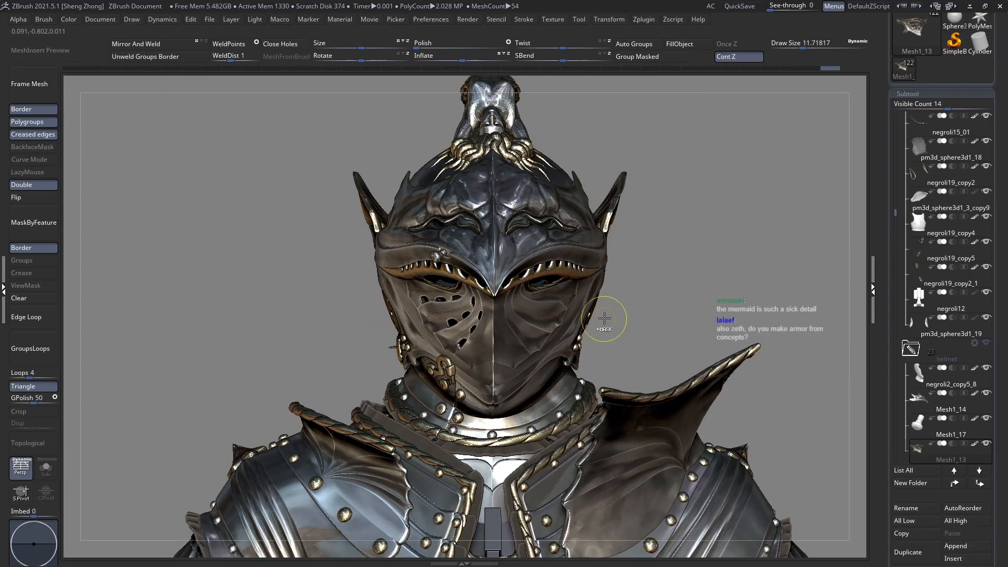
left_click_drag(605, 318, 546, 347)
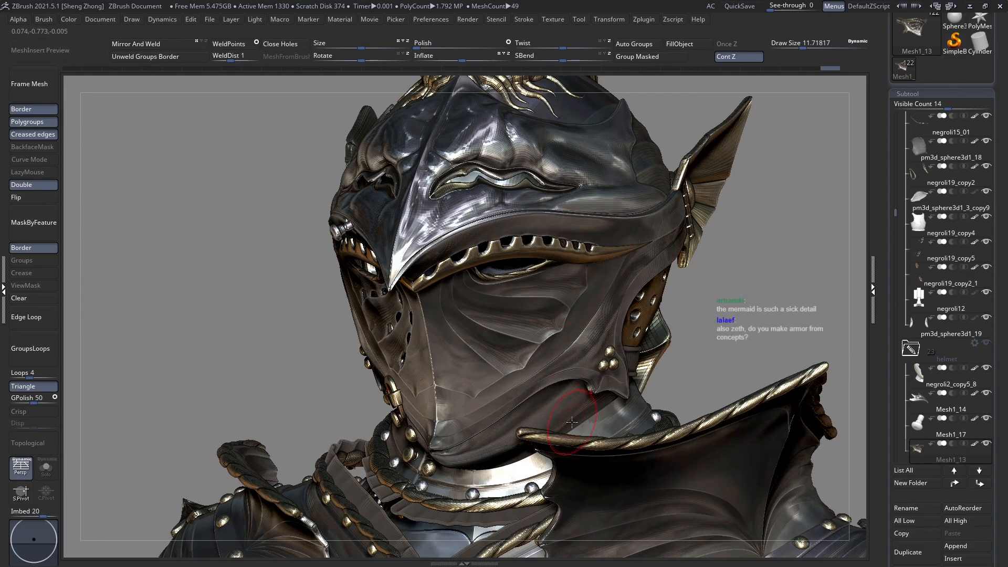
mouse_move(525, 387)
left_mouse_down()
mouse_move(514, 397)
mouse_move(530, 420)
left_mouse_up()
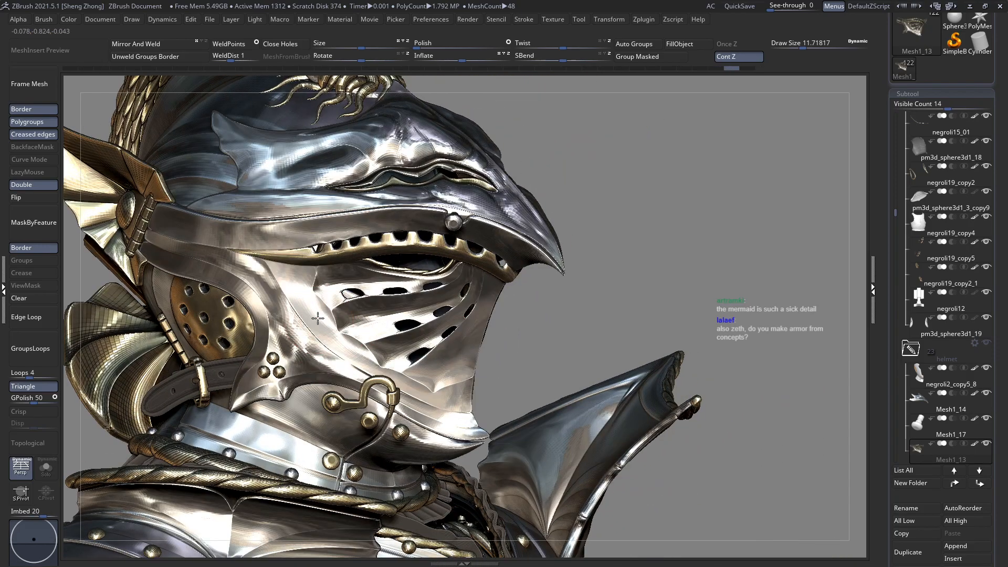
Reduce the draw size to about 6.79 and refine the cheek folds around the three rivets.
key("space")
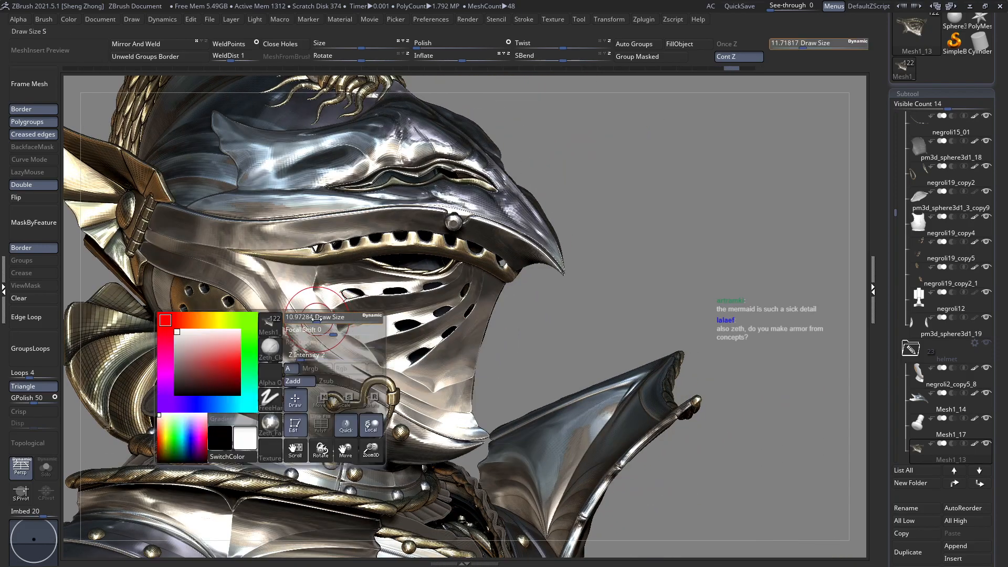
left_click(311, 353, "alt")
right_click_drag(274, 320, 426, 290)
right_click_drag(416, 342, 482, 288, "ctrl")
mouse_move(426, 265)
right_mouse_down("ctrl")
mouse_move(452, 288)
mouse_move(493, 274)
mouse_move(459, 326)
mouse_move(471, 292)
right_mouse_up("ctrl")
key("space")
mouse_move(518, 289)
right_mouse_down()
mouse_move(480, 295)
mouse_move(468, 286)
mouse_move(487, 334)
mouse_move(326, 279)
right_mouse_up()
mouse_move(532, 324)
right_mouse_down()
mouse_move(489, 378)
mouse_move(477, 308)
right_mouse_up()
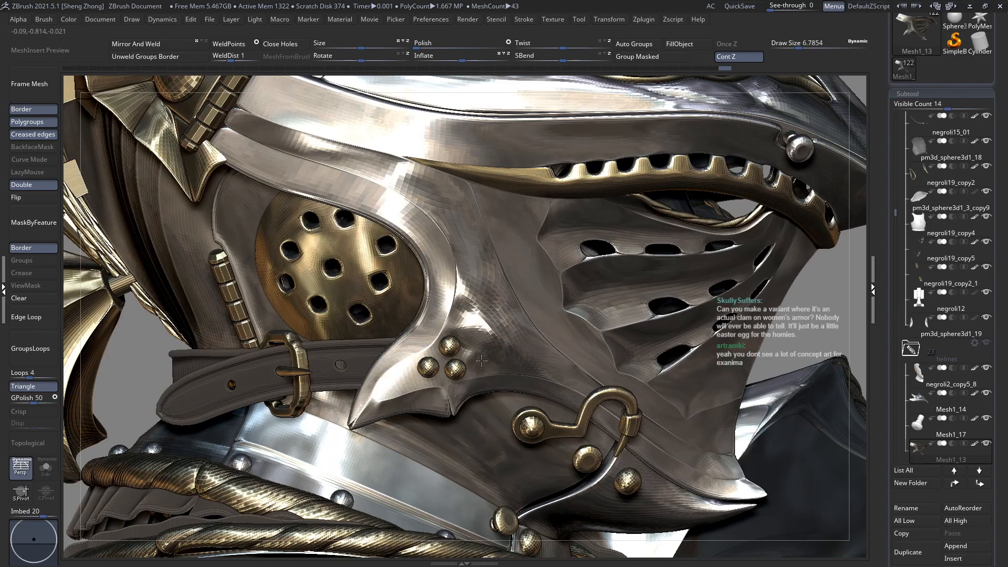
Refine the narrow ridge between the perforated disc and the vent folds in close-up.
right_click_drag(476, 356, 515, 369)
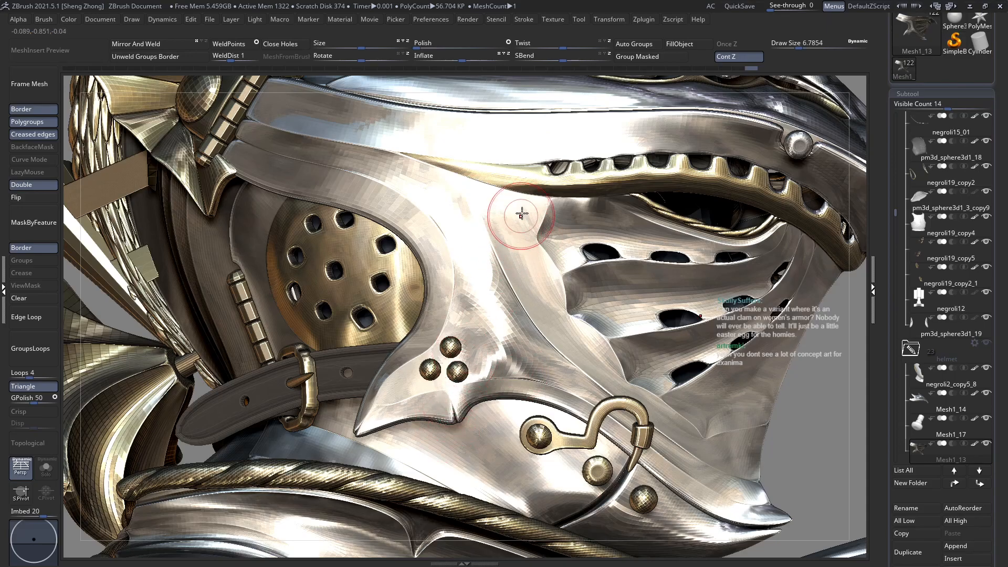
right_click_drag(465, 235, 448, 237, "alt")
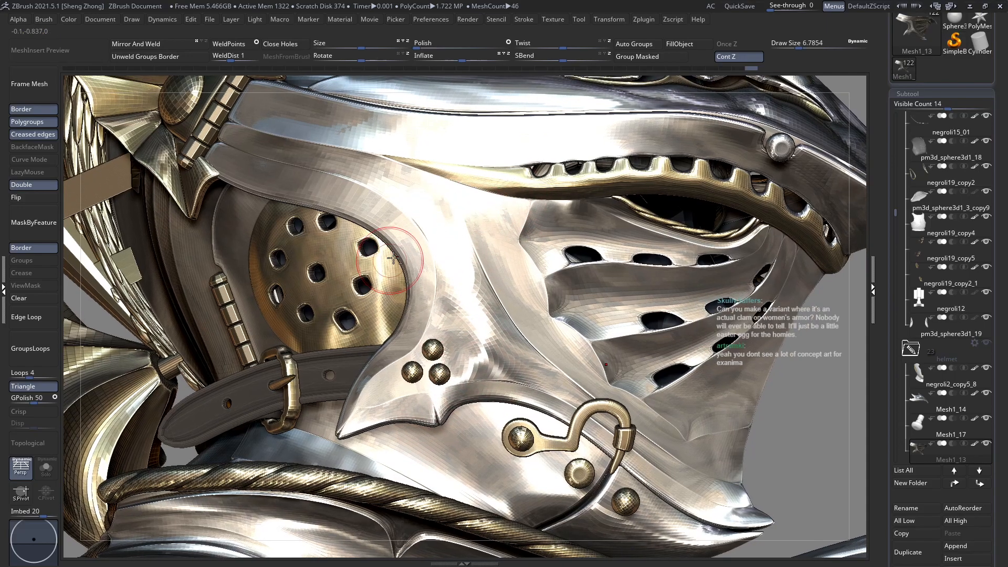
right_click_drag(388, 264, 420, 234, "alt")
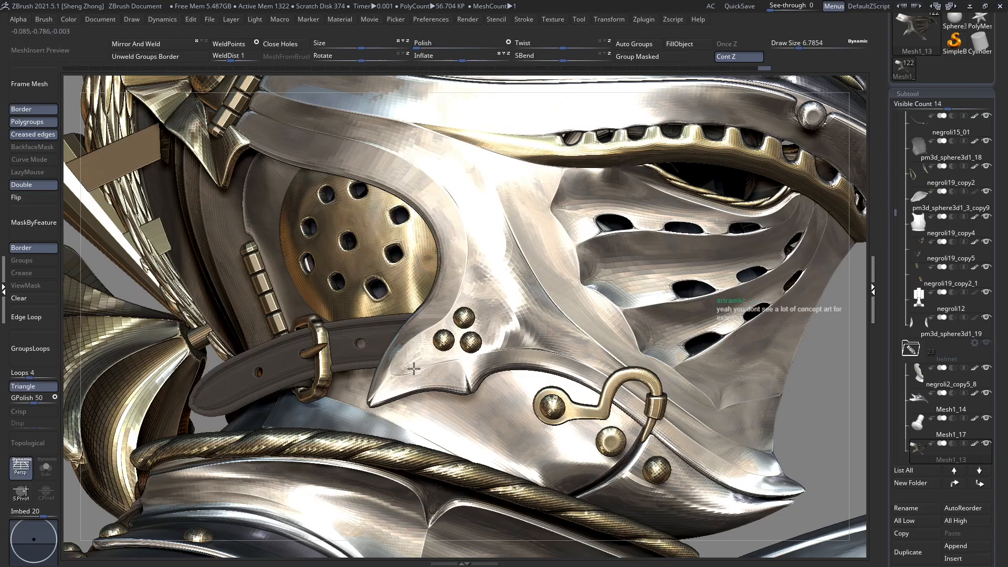
right_click_drag(437, 357, 431, 364)
mouse_move(527, 347)
right_mouse_down("ctrl")
mouse_move(513, 322)
mouse_move(529, 334)
mouse_move(528, 362)
mouse_move(537, 276)
mouse_move(510, 348)
right_mouse_up("ctrl")
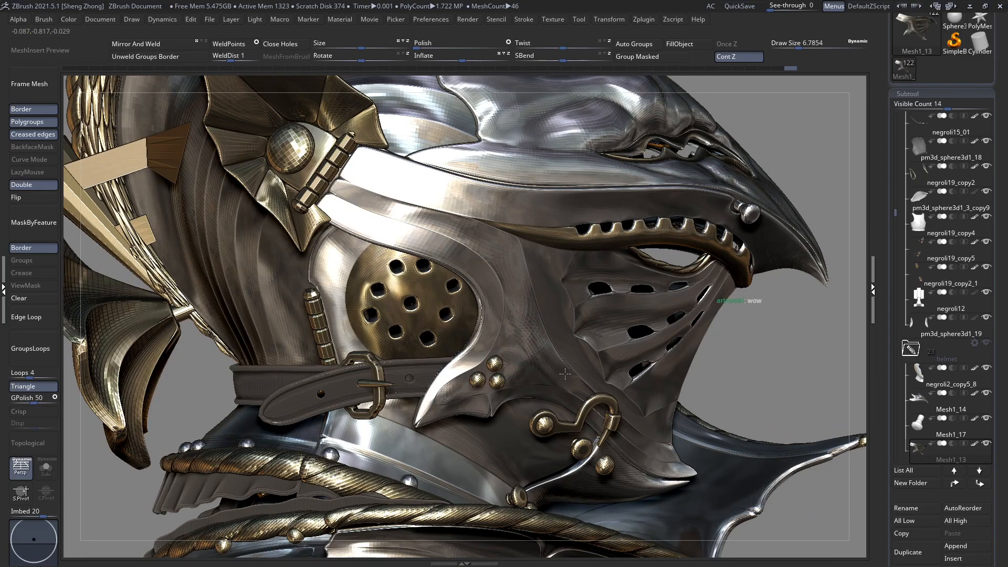
Raise the draw size to about 10.97 and smooth the cheek surface beneath the gold trim's rear end.
right_click_drag(581, 386, 562, 382)
key("space")
left_click_drag(562, 317, 566, 317)
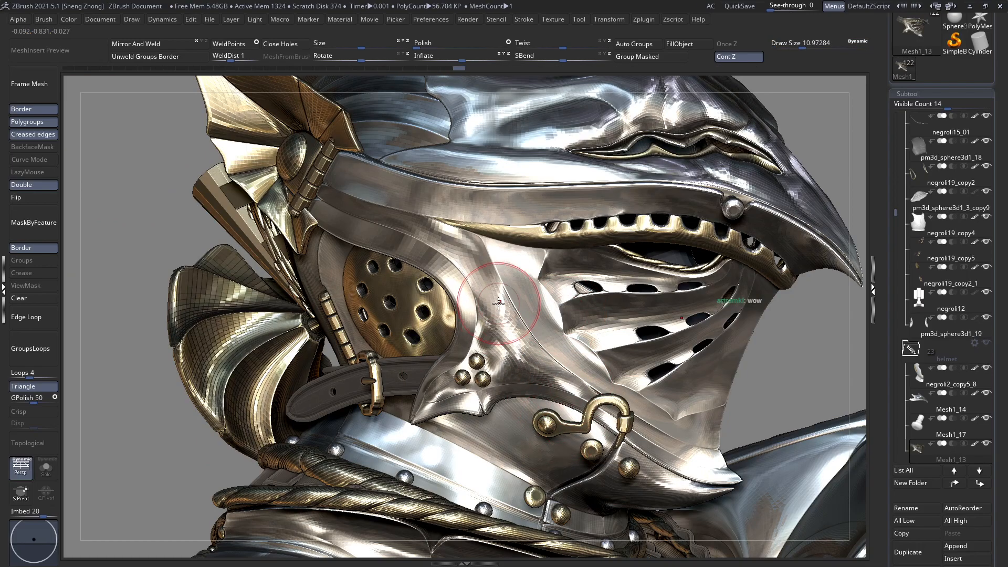
right_click_drag(509, 350, 530, 294)
right_click_drag(632, 332, 491, 334, "alt")
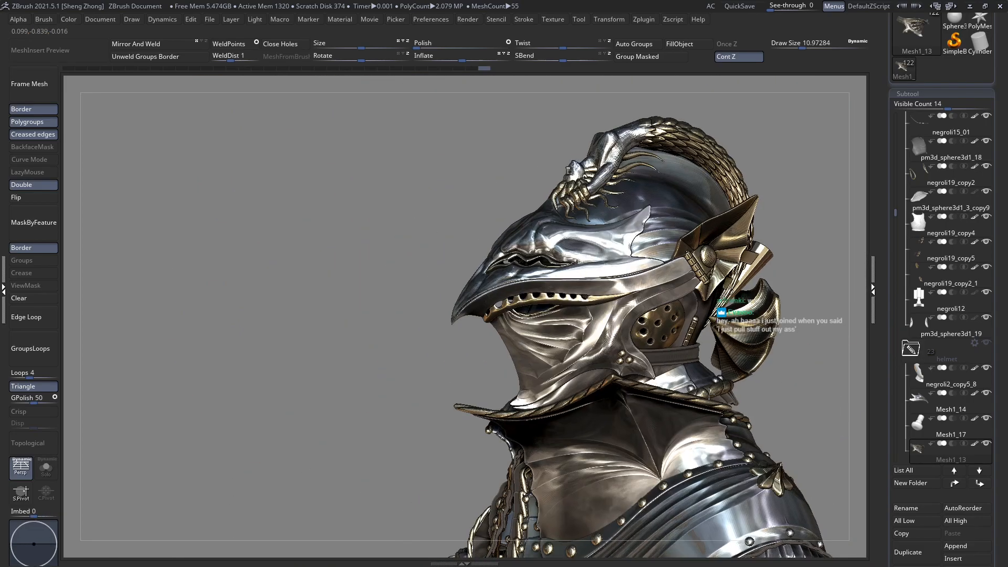
right_click_drag(604, 267, 623, 322, "ctrl")
key("space")
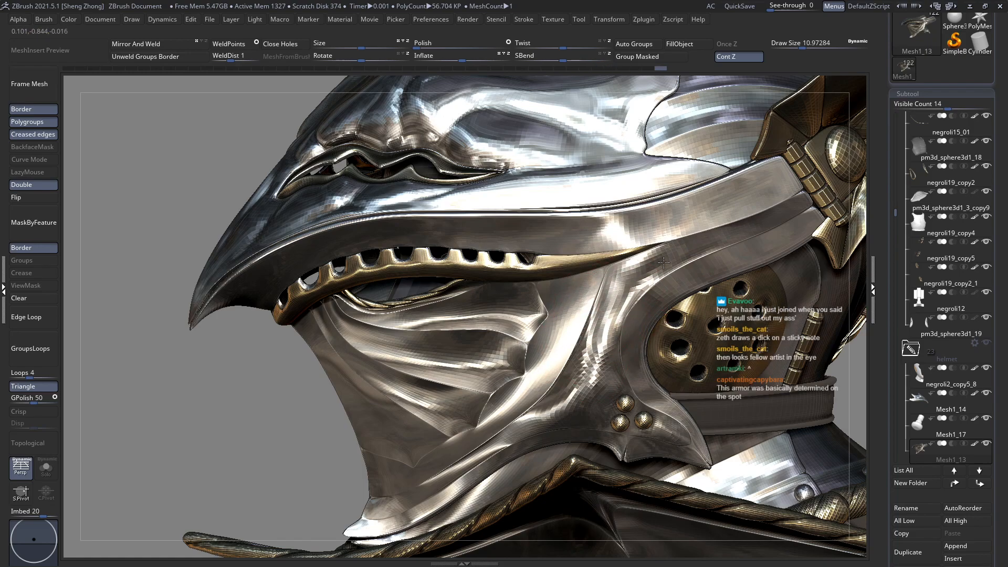
Raise the draw size to about 17.1 and reshape the broad cheek plane and jawline.
mouse_move(527, 430)
right_mouse_down()
mouse_move(588, 402)
mouse_move(553, 383)
mouse_move(554, 359)
mouse_move(609, 404)
mouse_move(554, 391)
right_mouse_up()
key("space")
left_click_drag(600, 324, 606, 324)
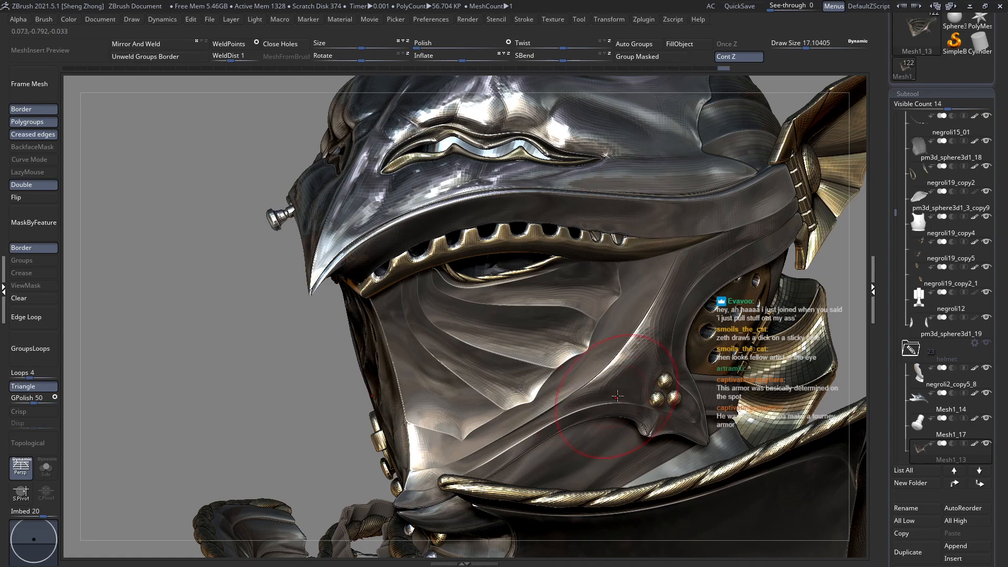
mouse_move(632, 356)
right_mouse_down()
mouse_move(675, 367)
mouse_move(504, 356)
mouse_move(583, 344)
mouse_move(625, 367)
mouse_move(651, 360)
right_mouse_up()
mouse_move(485, 358)
left_mouse_down()
mouse_move(499, 355)
mouse_move(464, 283)
mouse_move(443, 272)
left_mouse_up()
mouse_move(408, 277)
right_mouse_down()
mouse_move(482, 304)
mouse_move(322, 296)
mouse_move(508, 290)
mouse_move(443, 307)
mouse_move(397, 300)
right_mouse_up()
mouse_move(466, 265)
right_mouse_down("ctrl")
mouse_move(508, 276)
mouse_move(595, 227)
right_mouse_up("ctrl")
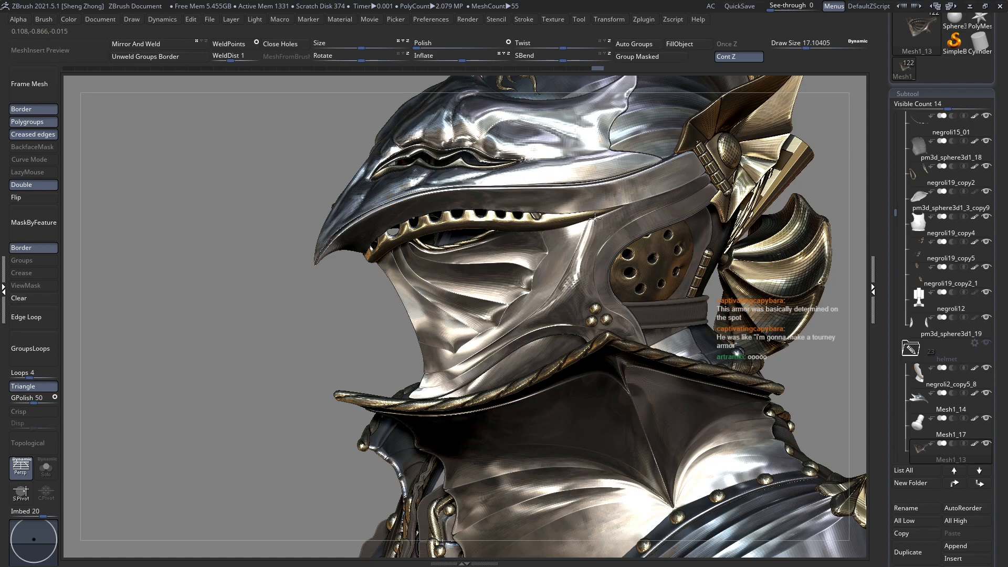
Reduce the draw size to about 10.27 and shape the cheek fold running down from the gold trim's rear end.
right_click_drag(613, 210, 534, 301)
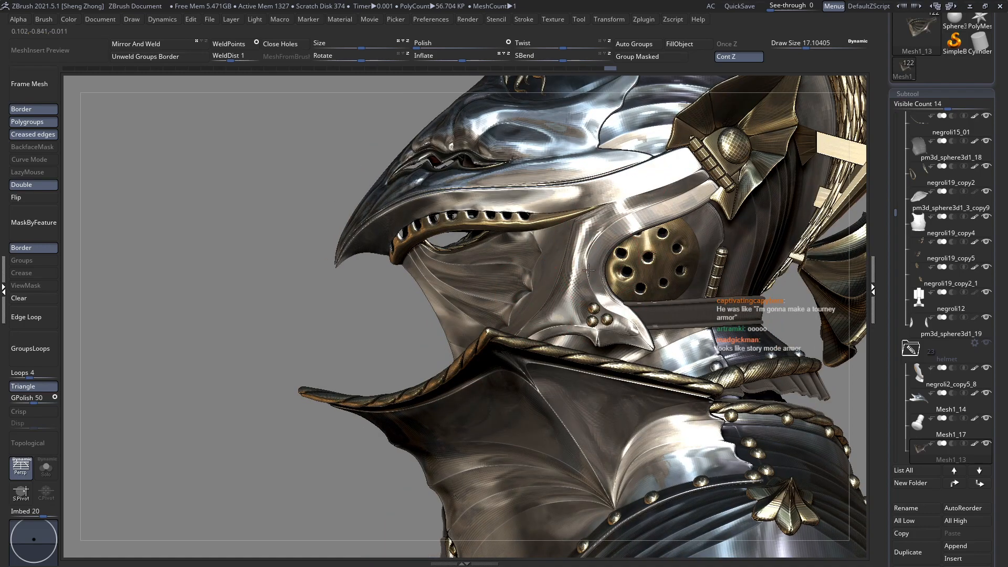
mouse_move(645, 221)
right_mouse_down()
mouse_move(679, 223)
mouse_move(640, 231)
right_mouse_up()
right_click_drag(638, 284, 457, 220, "ctrl")
right_click_drag(504, 289, 677, 415)
right_click_drag(508, 308, 542, 376)
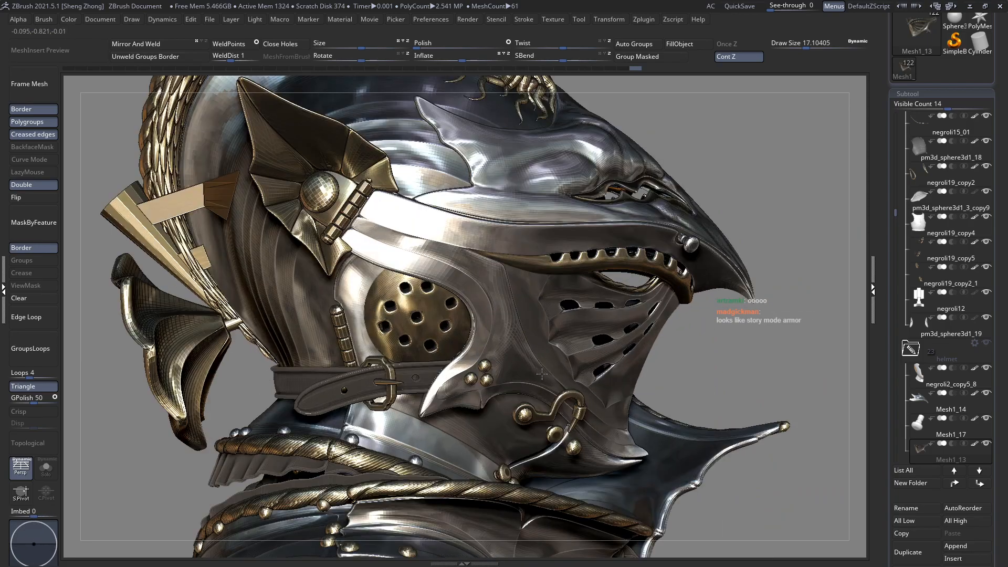
key("space")
left_click_drag(507, 300, 502, 300)
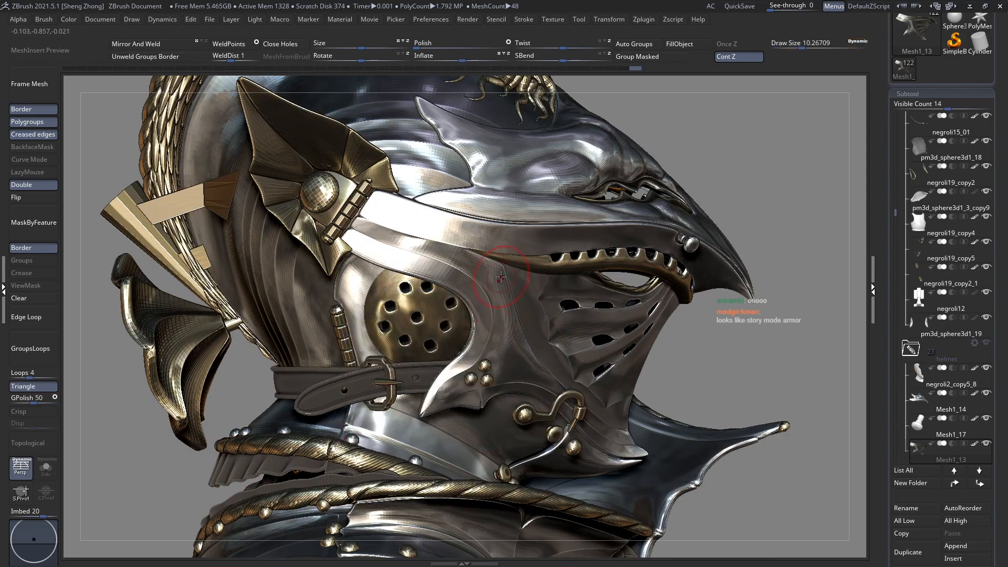
mouse_move(470, 251)
left_mouse_down()
mouse_move(501, 277)
mouse_move(498, 313)
left_mouse_up()
mouse_move(490, 311)
right_mouse_down()
mouse_move(443, 302)
mouse_move(470, 299)
right_mouse_up()
Set the draw size to about 13.33 and refine the upper cheek where it meets the brim.
key("space")
left_click(488, 256)
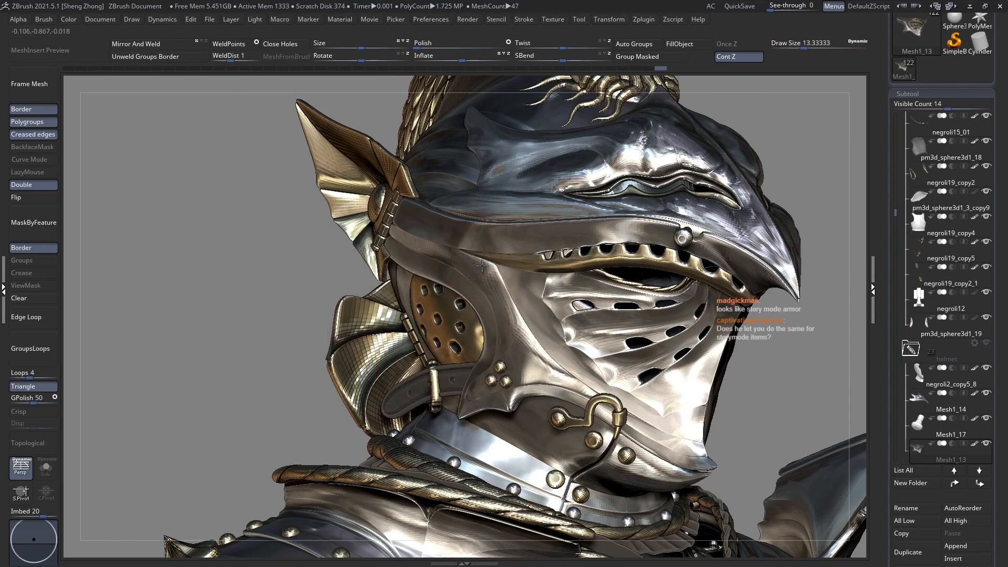
right_click_drag(481, 300, 464, 272)
right_click_drag(582, 307, 490, 257)
mouse_move(570, 289)
right_mouse_down()
mouse_move(671, 286)
mouse_move(539, 284)
mouse_move(555, 283)
mouse_move(556, 295)
right_mouse_up()
right_click_drag(556, 295, 490, 339)
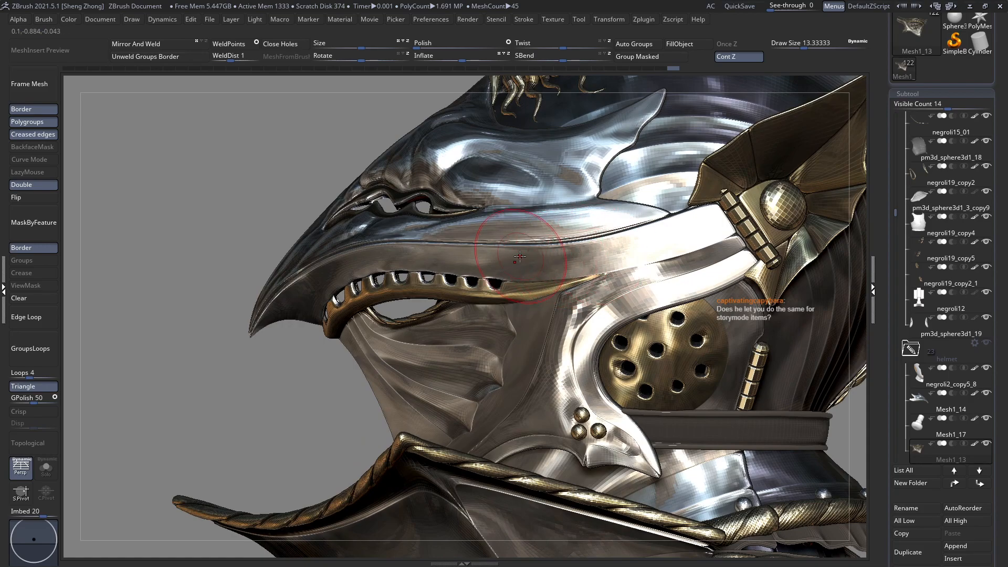
Check the lower visor's polygroups and clear its mask.
key("shift+f")
key("shift+f")
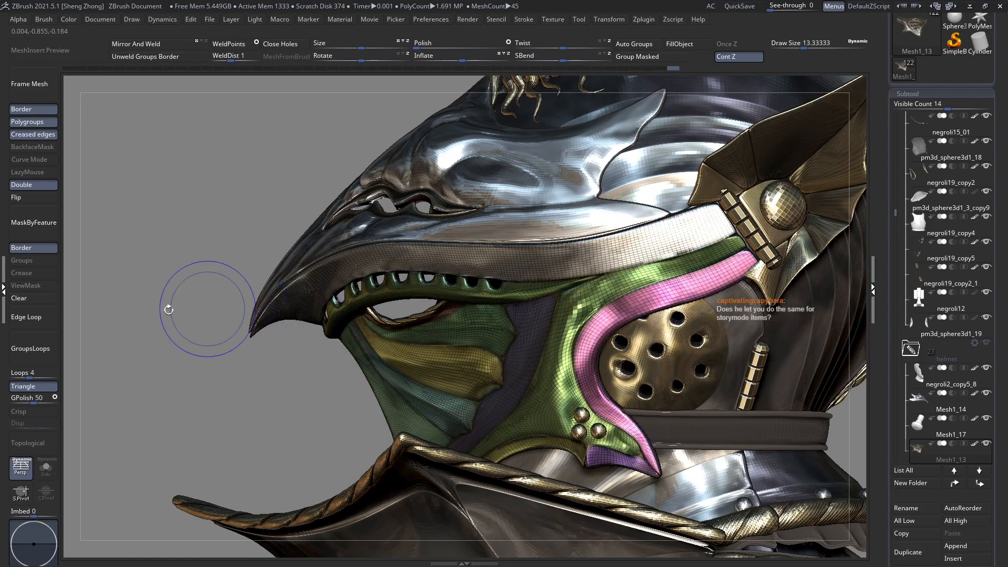
left_click(42, 304)
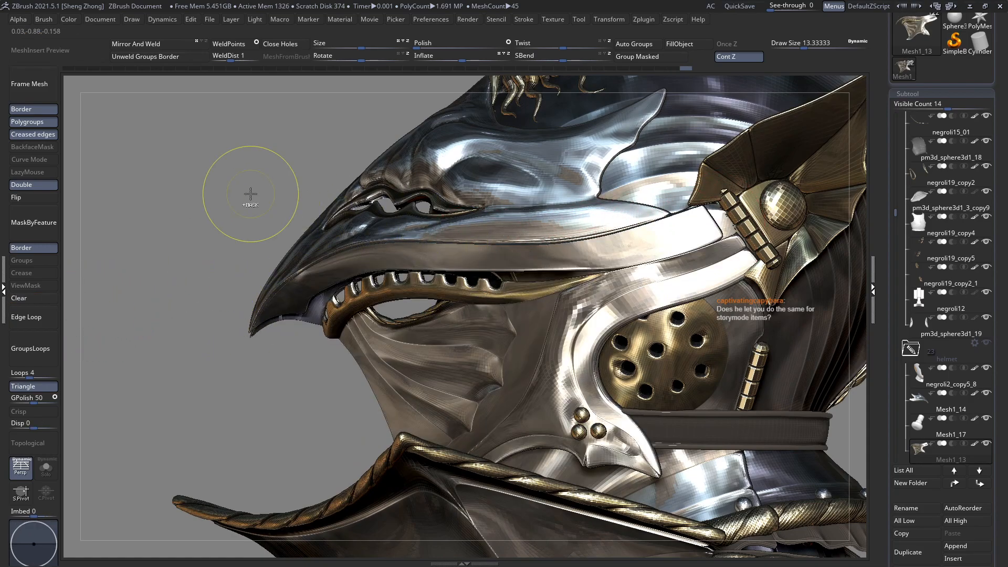
left_click_drag(255, 194, 333, 266)
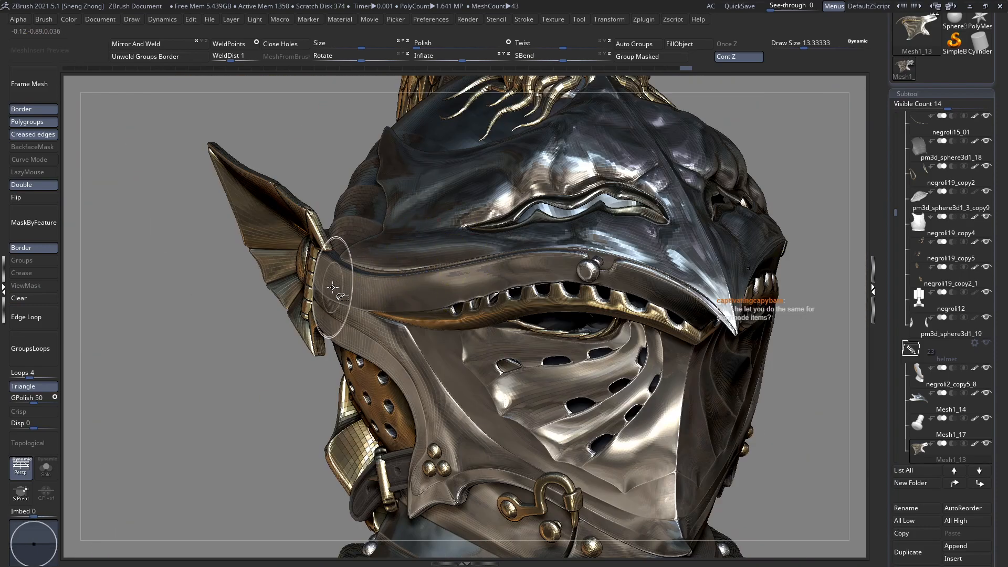
Step back and forth through the latest lower visor edits with undo and redo.
key("ctrl+z")
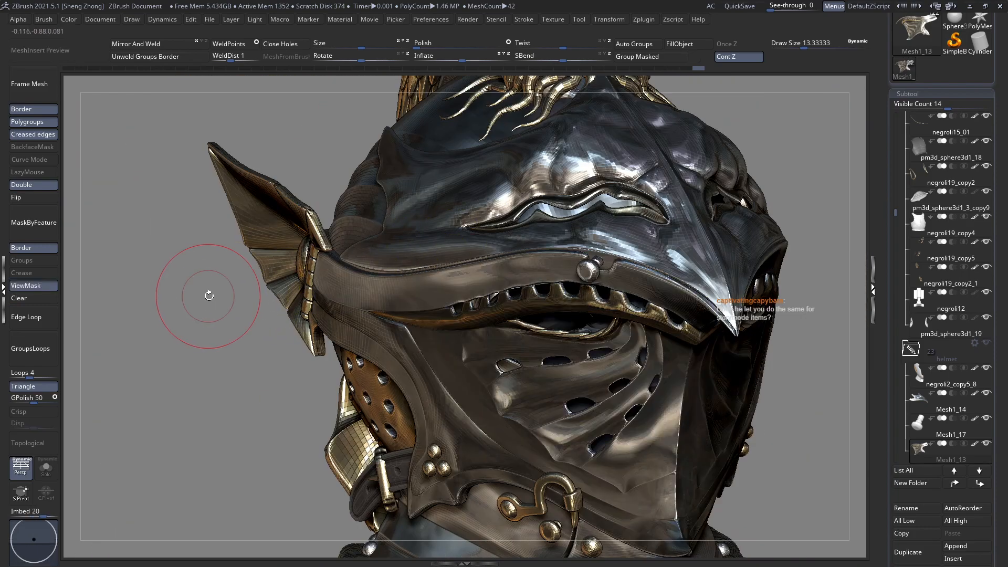
key("ctrl+shift+z")
key("ctrl+shift+z")
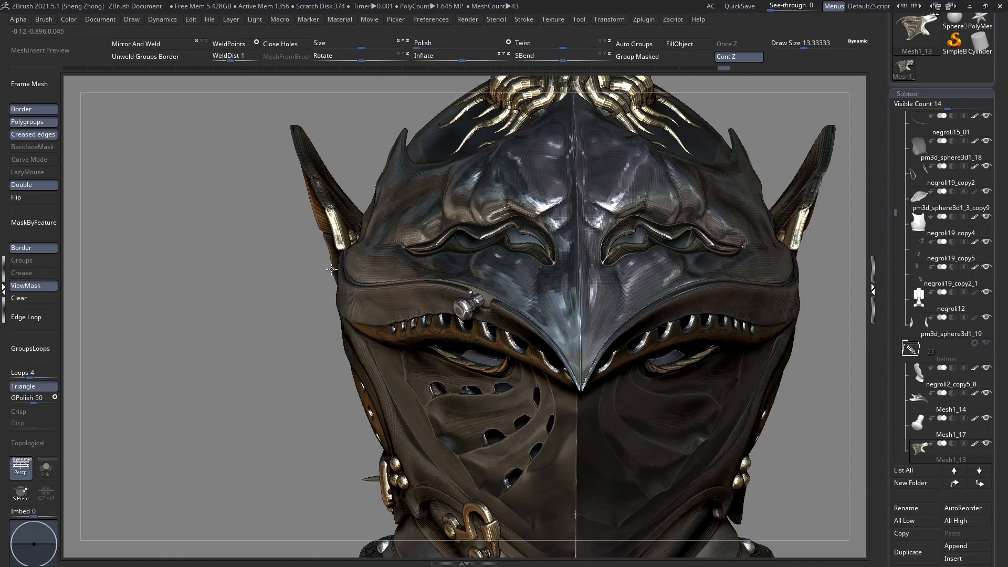
key("ctrl+z")
key("ctrl+z")
Reduce the draw size to about 9.6 and refine the brim strip near the ear hinge with ViewMask on.
key("space")
left_click_drag(216, 257, 207, 257)
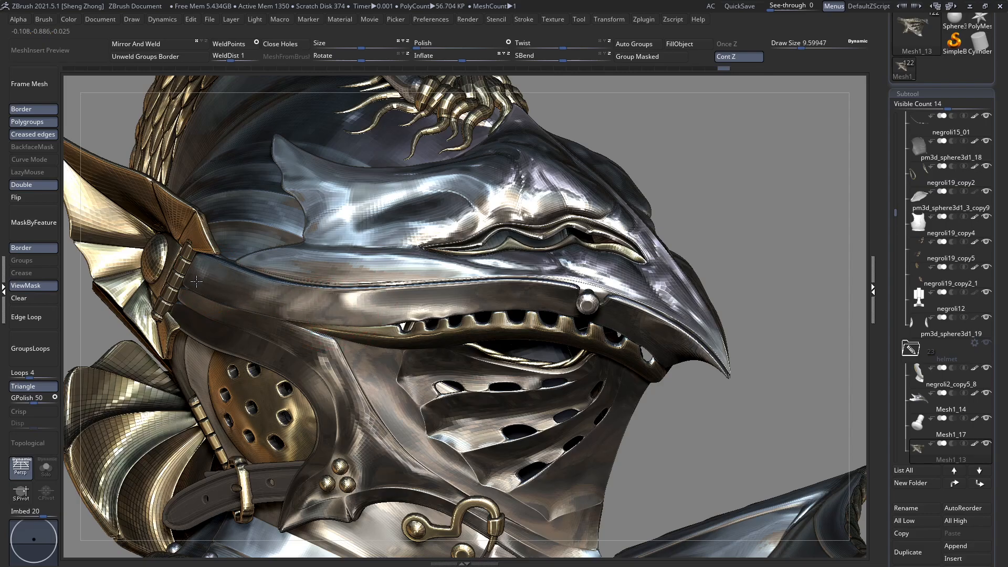
right_click_drag(391, 294, 294, 290)
right_click_drag(431, 272, 69, 288, "ctrl")
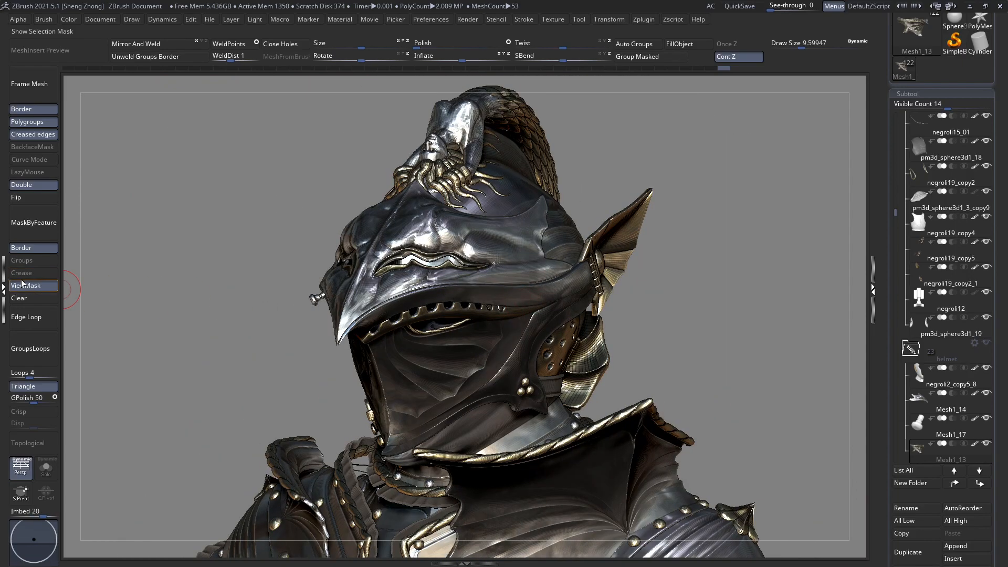
Refine the lower visor's brim above the gold trim and turn ViewMask back on.
right_click_drag(657, 302, 555, 305)
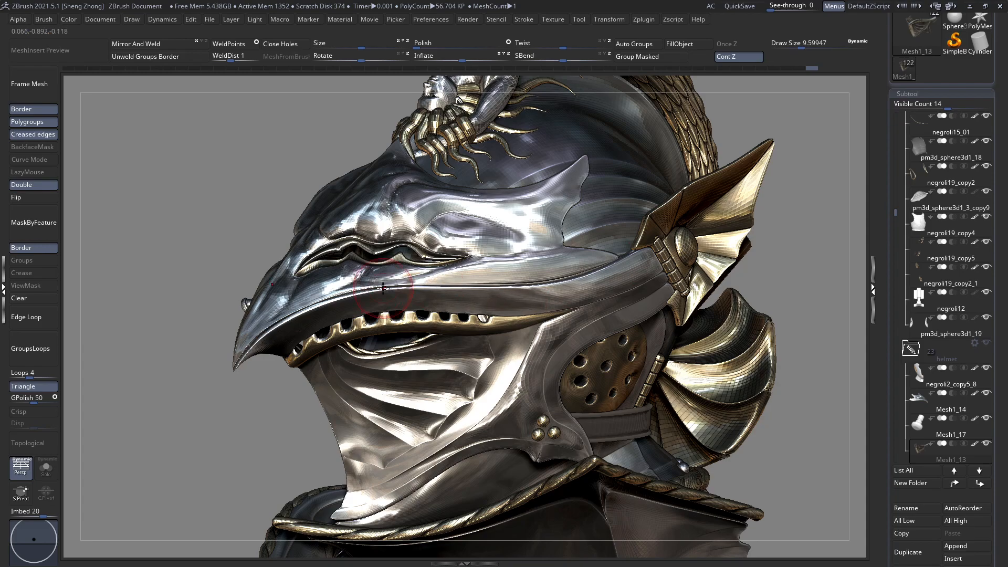
right_click_drag(337, 295, 384, 328)
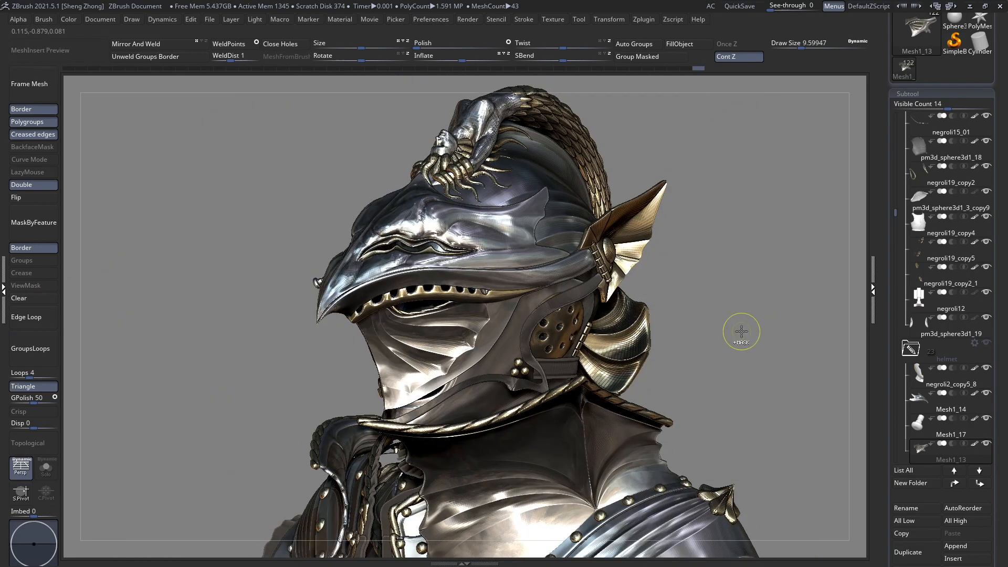
key("ctrl+h")
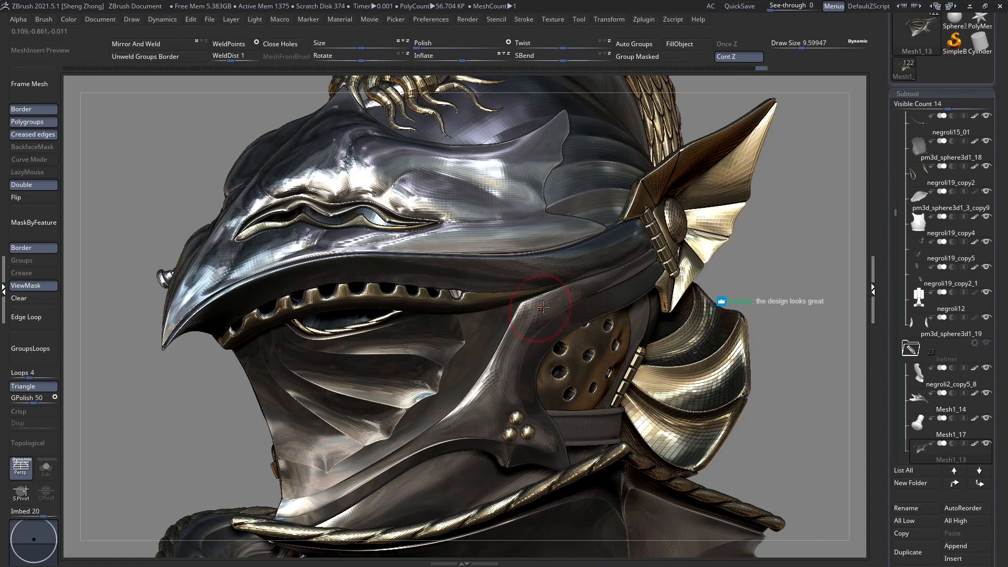
Toggle ViewMask and check the lower visor's beak side, cheek folds and front edge.
left_click(35, 285)
mouse_move(608, 237)
right_mouse_down("ctrl")
mouse_move(575, 253)
mouse_move(452, 250)
mouse_move(597, 245)
mouse_move(613, 153)
mouse_move(450, 331)
mouse_move(441, 373)
right_mouse_up("ctrl")
key("ctrl+h")
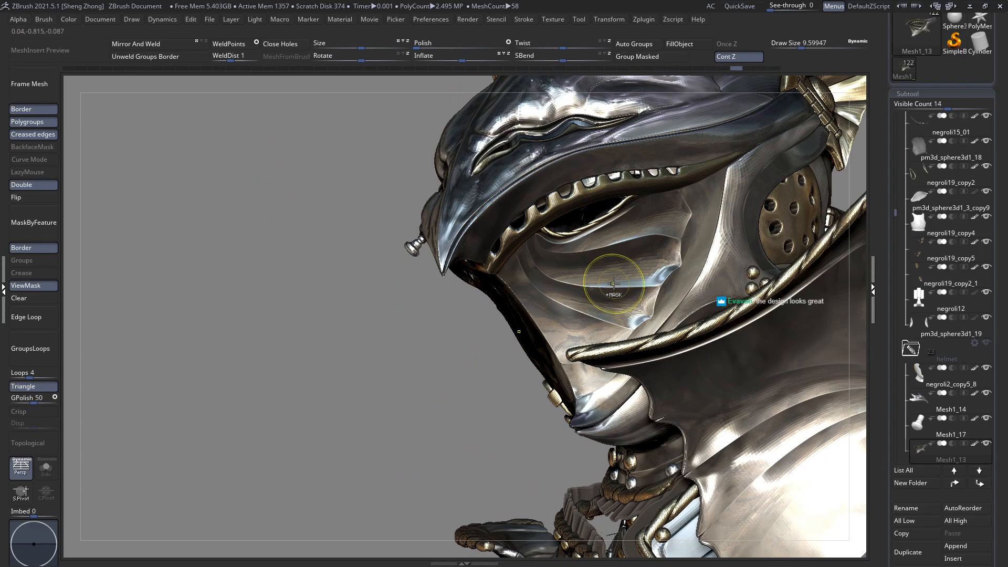
right_click_drag(614, 284, 603, 322)
key("ctrl+h")
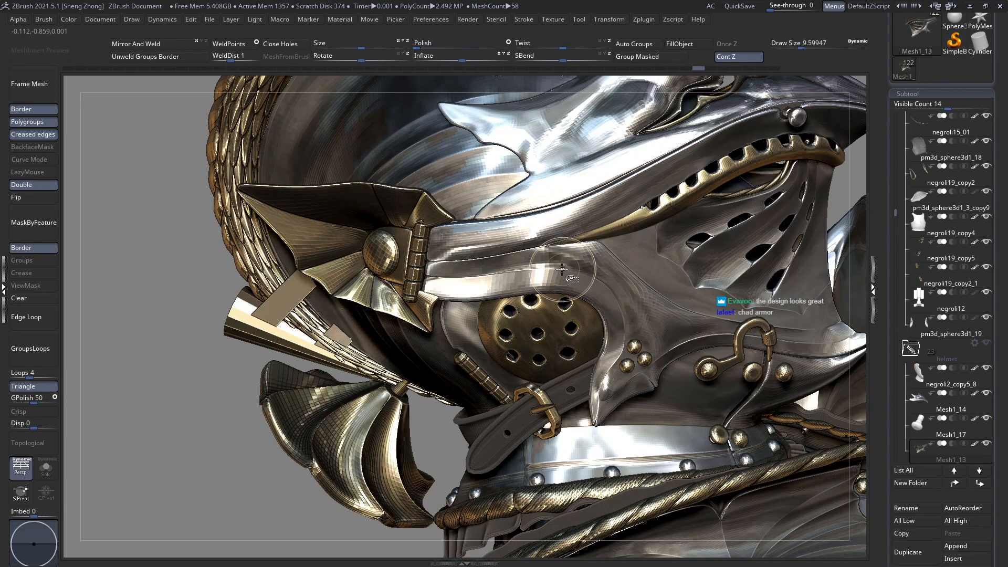
Edit the lower visor's strip above the perforated ear plate, accepting the removal of the newer undo history.
left_click(553, 258)
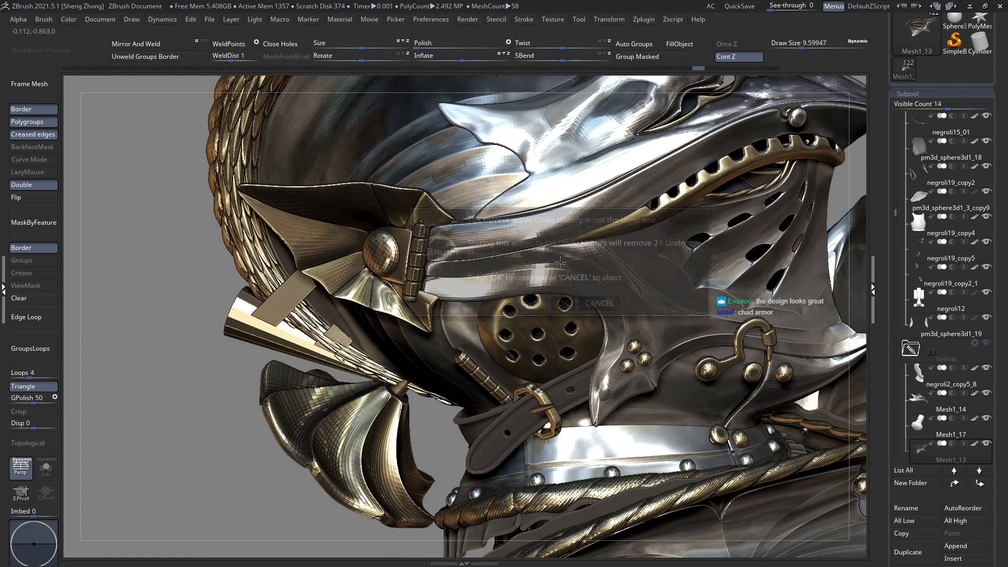
left_click(567, 303)
right_click_drag(462, 315, 322, 273, "ctrl")
key("ctrl+h")
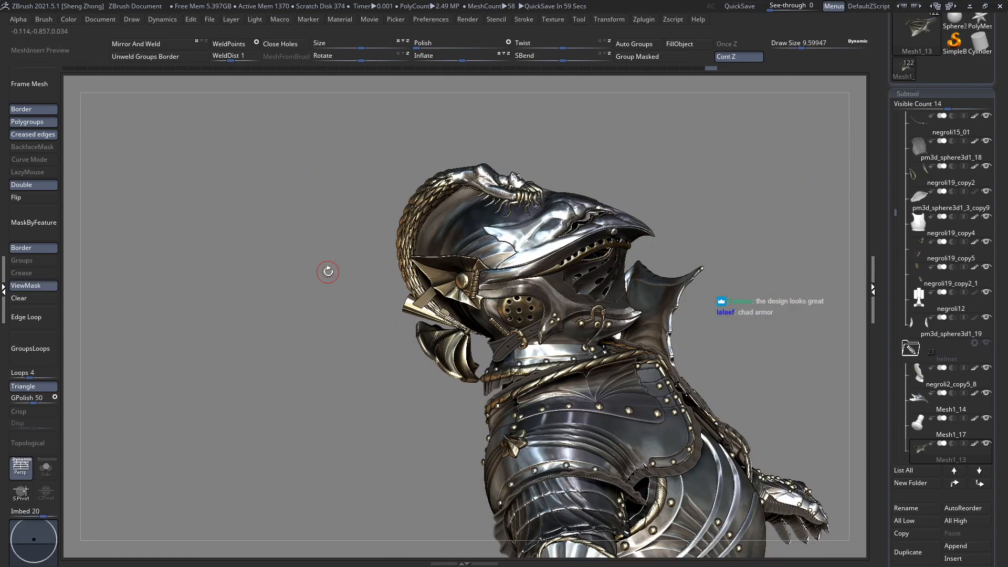
right_click_drag(515, 237, 630, 294)
right_click_drag(703, 273, 683, 215)
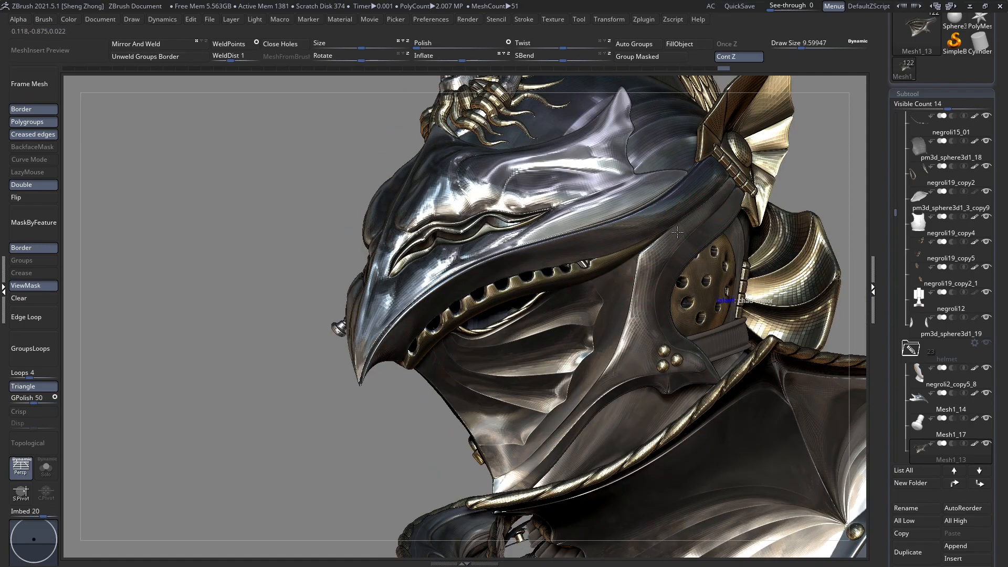
Increase the draw size to about 15.1 and refine the lower visor's strip between the ear hinge and the cheek ridge.
key("space")
left_click_drag(668, 234, 686, 213)
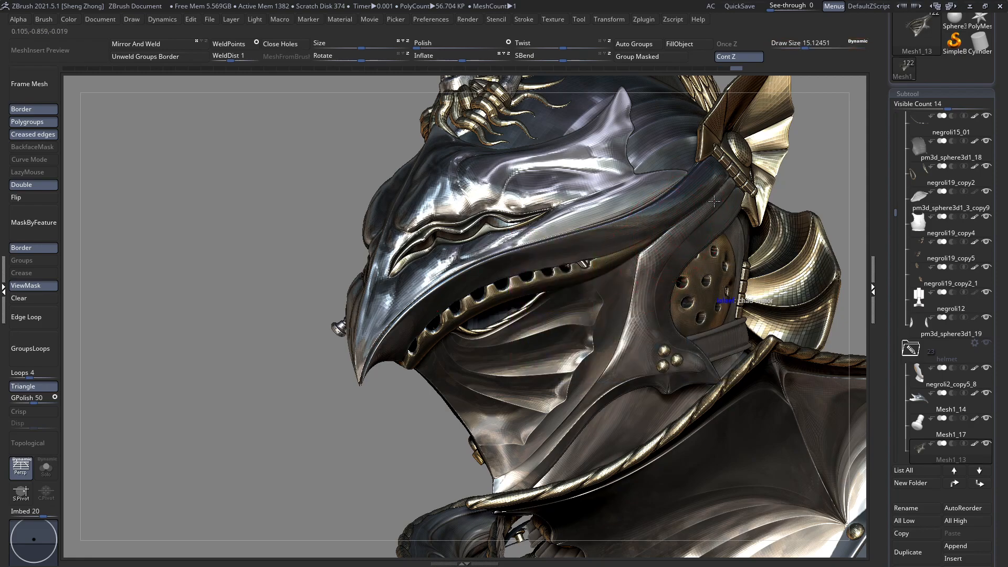
left_click_drag(643, 259, 650, 254)
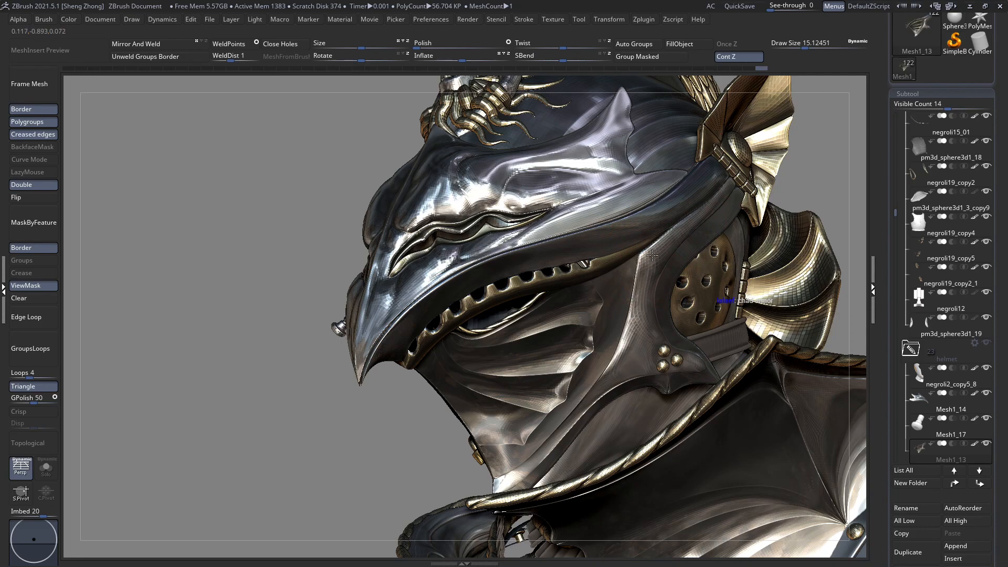
right_click_drag(645, 289, 620, 288)
key("space")
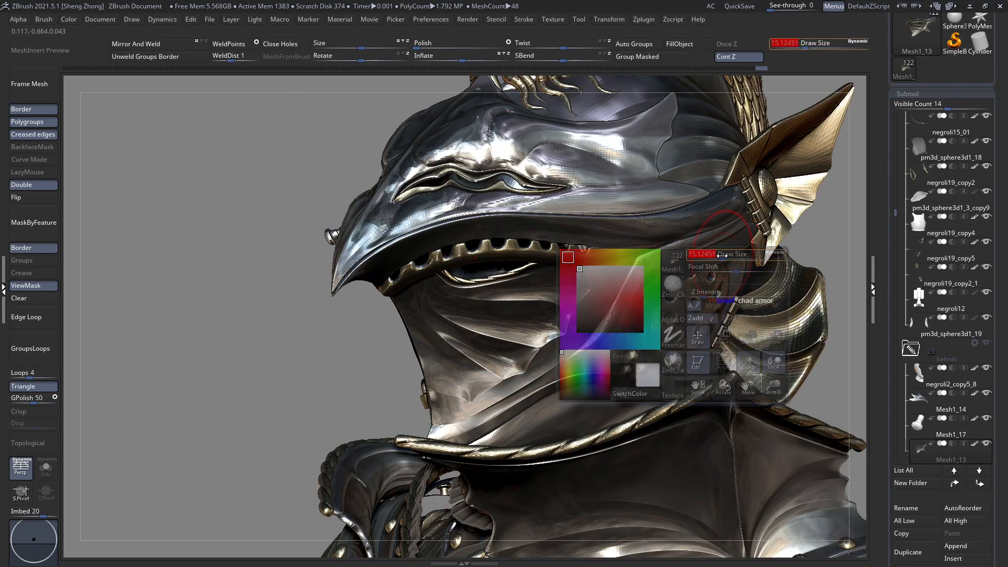
Compare both sides of the helmet, invert the lower visor's mask and step forward one edit.
right_click_drag(629, 301, 517, 310)
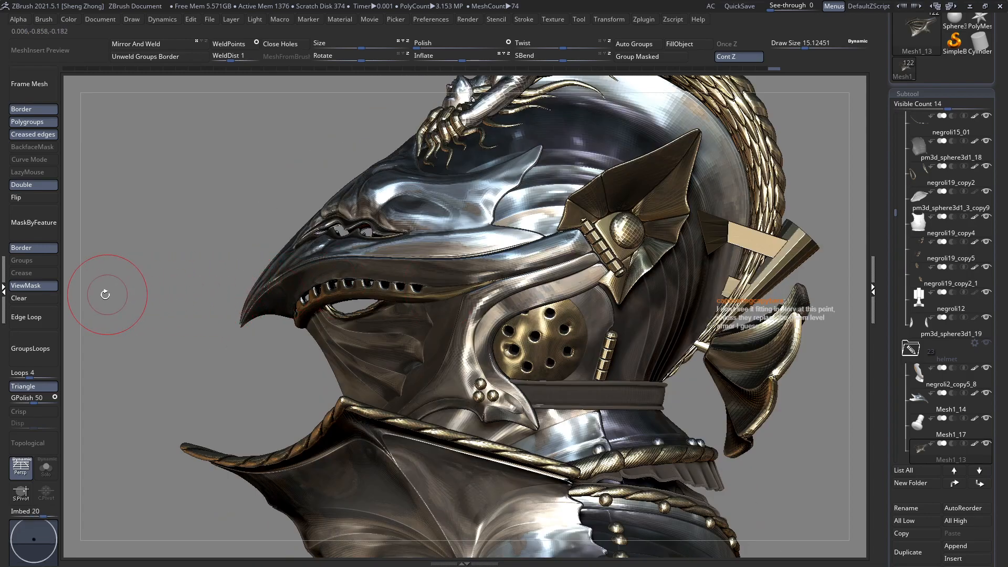
right_click_drag(84, 297, 651, 318)
right_click_drag(558, 329, 590, 372, "ctrl")
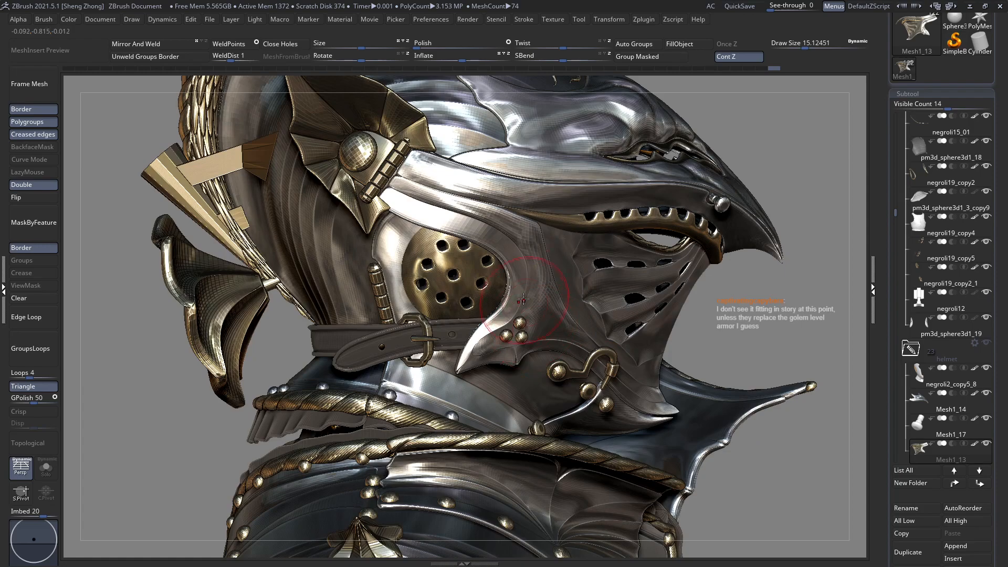
right_click_drag(515, 266, 417, 294)
left_click(414, 282, "ctrl")
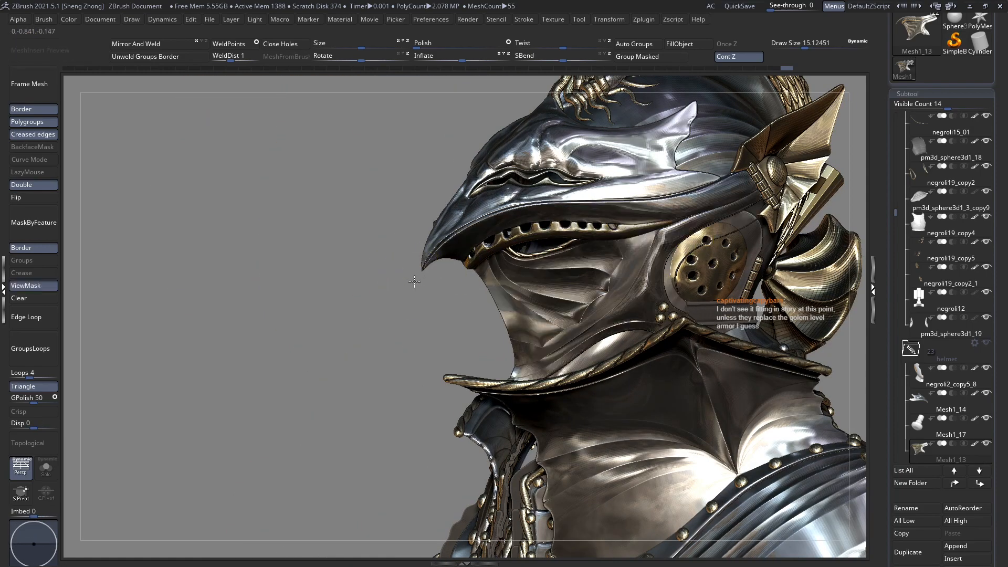
key("ctrl+shift+z")
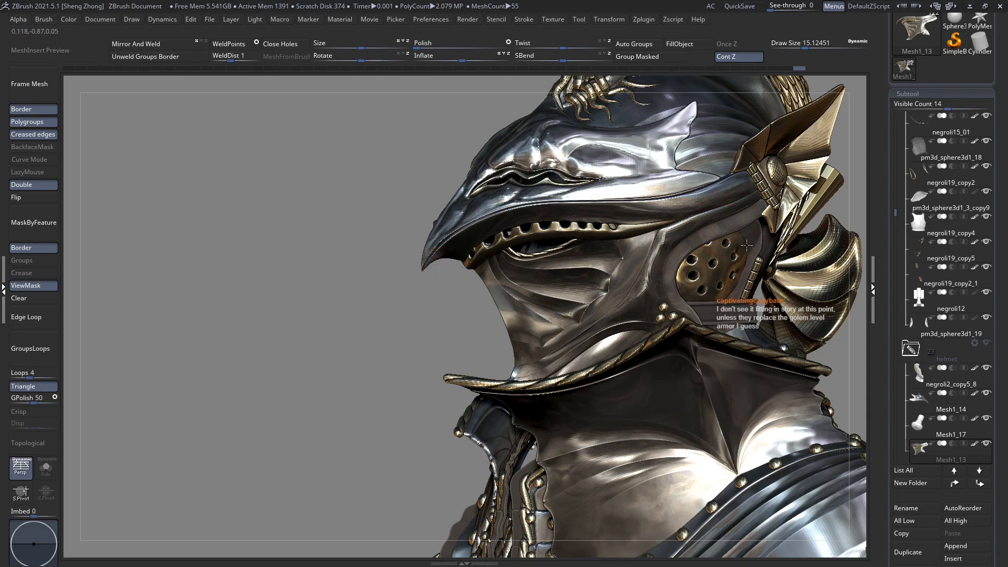
Reshape the lower visor's rim and cheek ridge around the front of the perforated ear plate.
right_click_drag(746, 240, 741, 251, "ctrl")
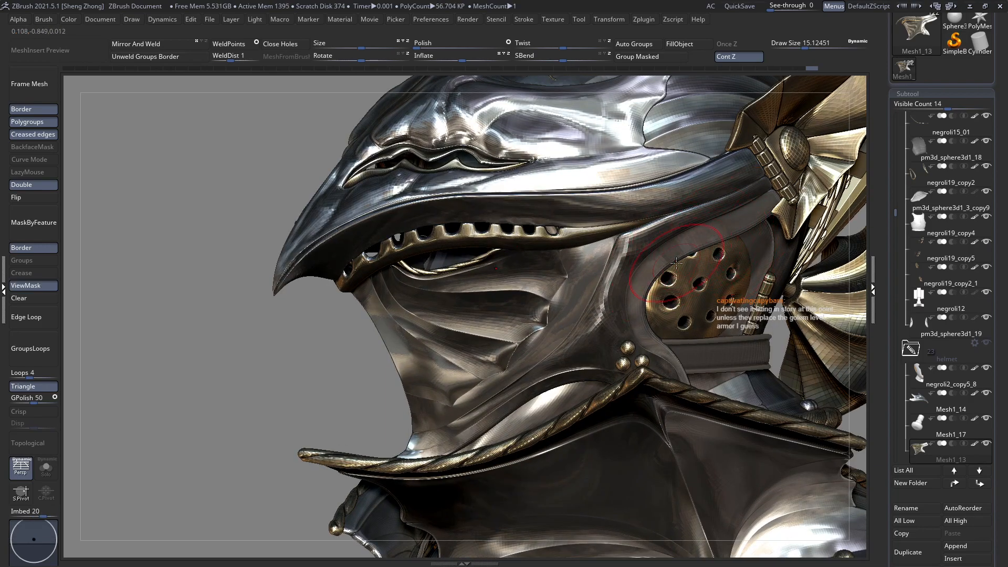
right_click_drag(664, 307, 645, 322)
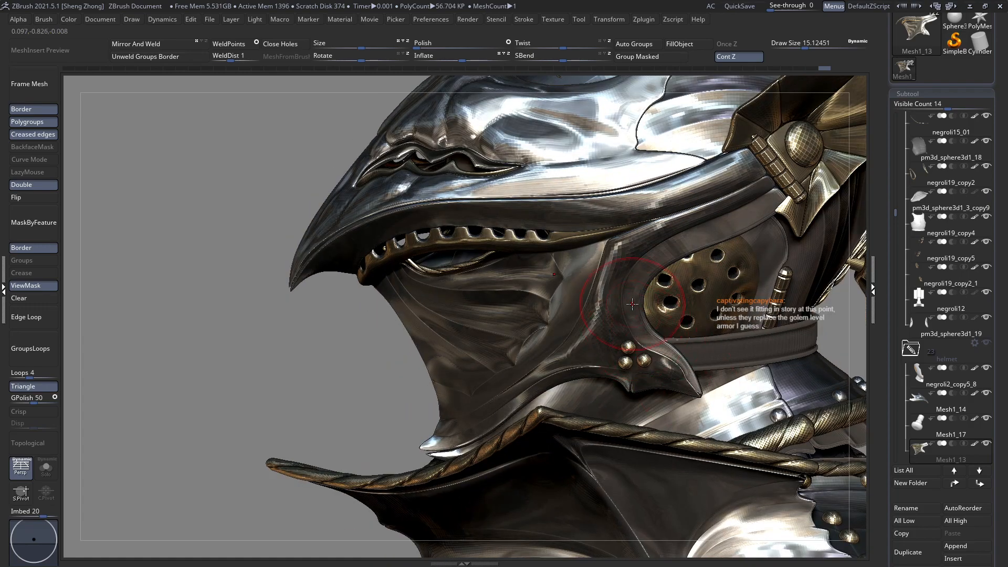
right_click_drag(650, 255, 614, 251)
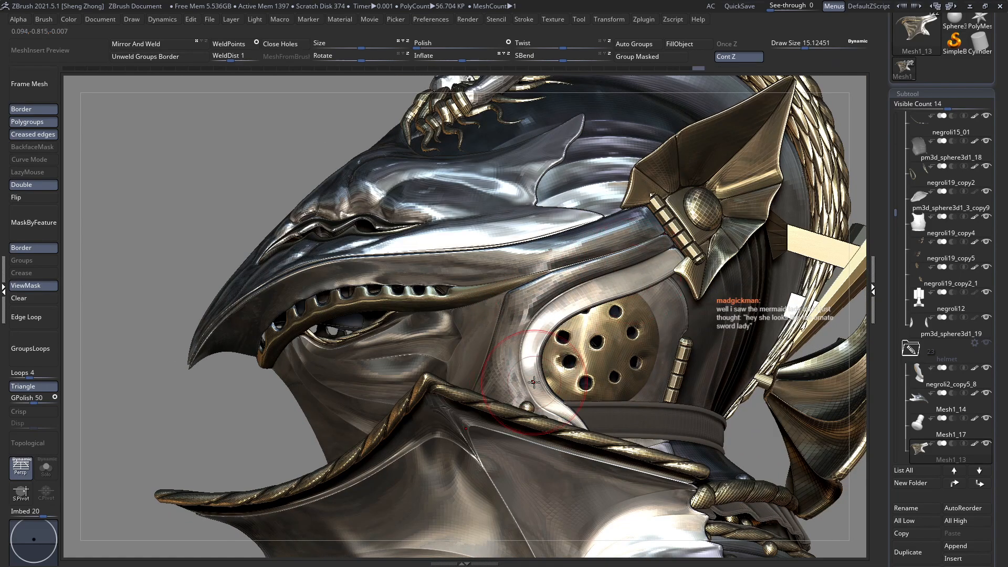
right_click_drag(534, 382, 530, 393)
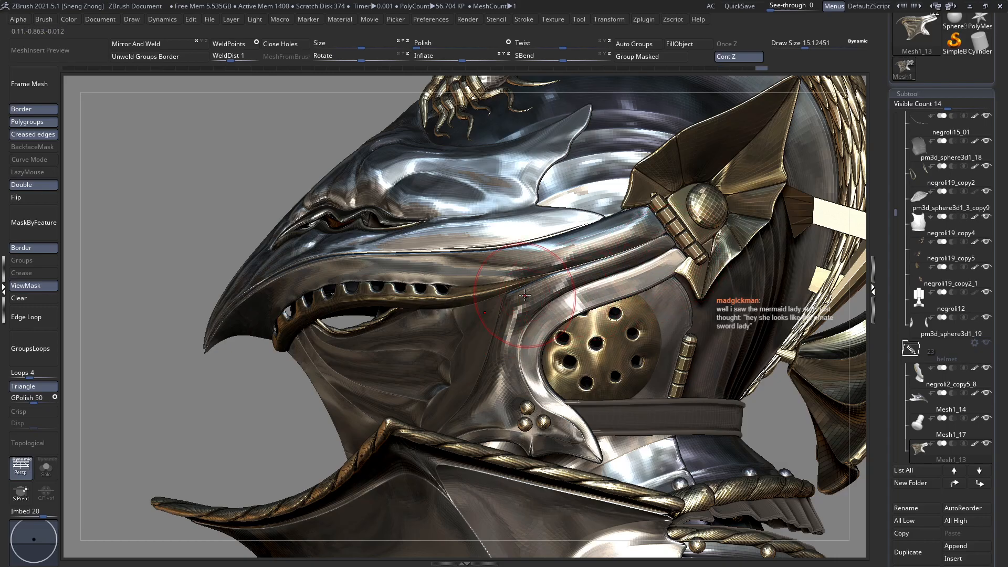
right_click_drag(525, 296, 420, 260)
right_click_drag(555, 291, 604, 309)
Clear the lower visor's mask and check the helmet against the whole armoured figure.
left_click(47, 303)
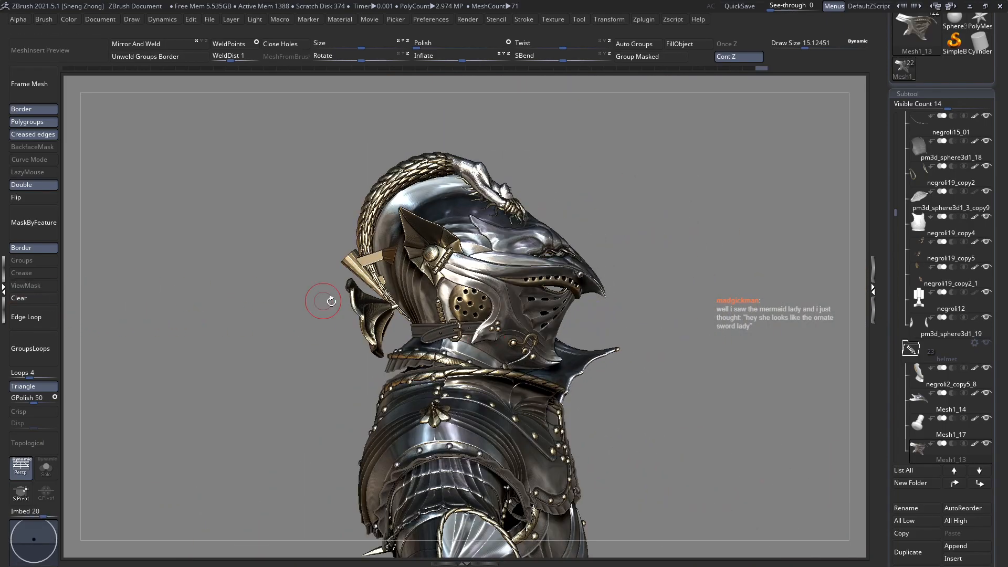
right_click_drag(462, 296, 431, 285, "ctrl")
mouse_move(526, 304)
right_mouse_down()
mouse_move(484, 311)
mouse_move(541, 306)
right_mouse_up()
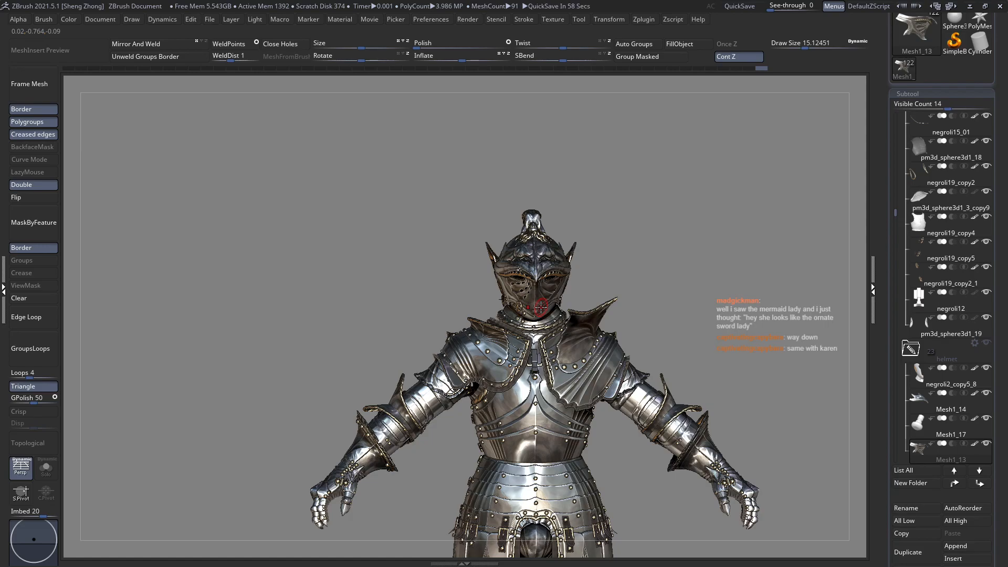
right_click_drag(552, 304, 703, 322, "ctrl")
Make the segmented hinge beside the ear fin (mesh2_1) the active subtool and ghost the surrounding parts.
right_click_drag(617, 286, 572, 328, "alt")
left_click(560, 293, "alt")
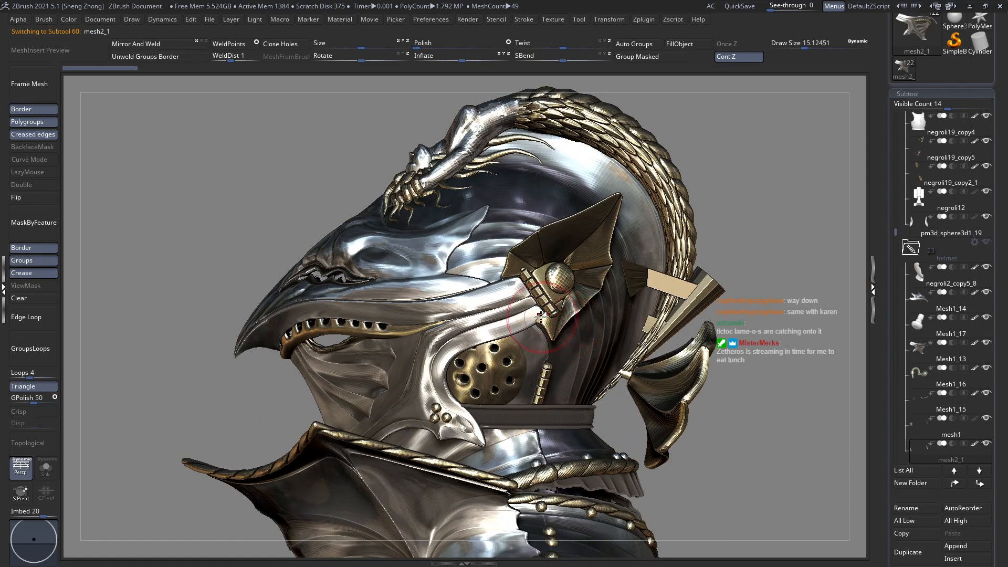
right_click_drag(516, 306, 590, 350, "ctrl")
key("shift+t")
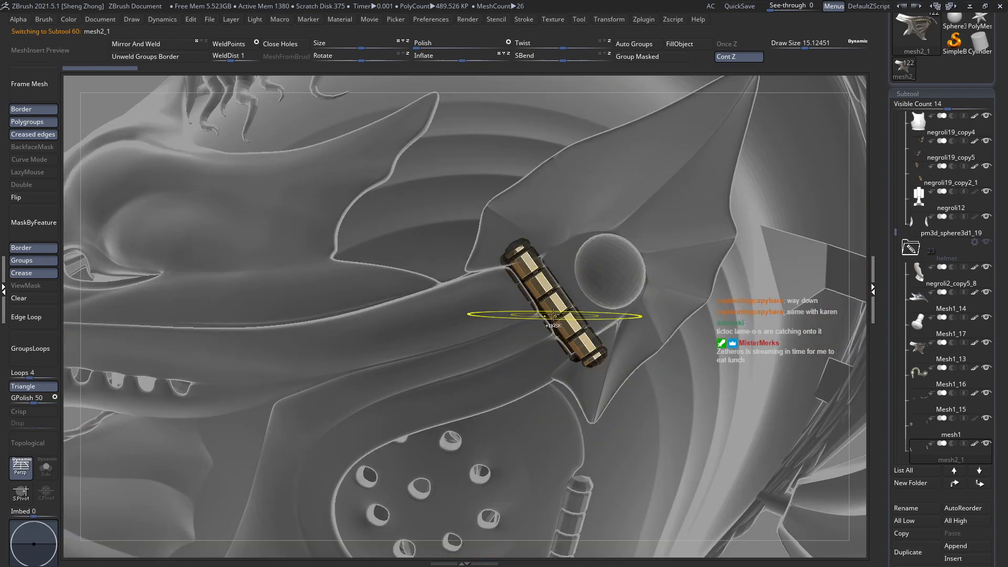
right_click_drag(542, 298, 555, 309, "ctrl")
Shorten the ear hinge with the transpose line so it fits the ends of the visor strips.
key("w")
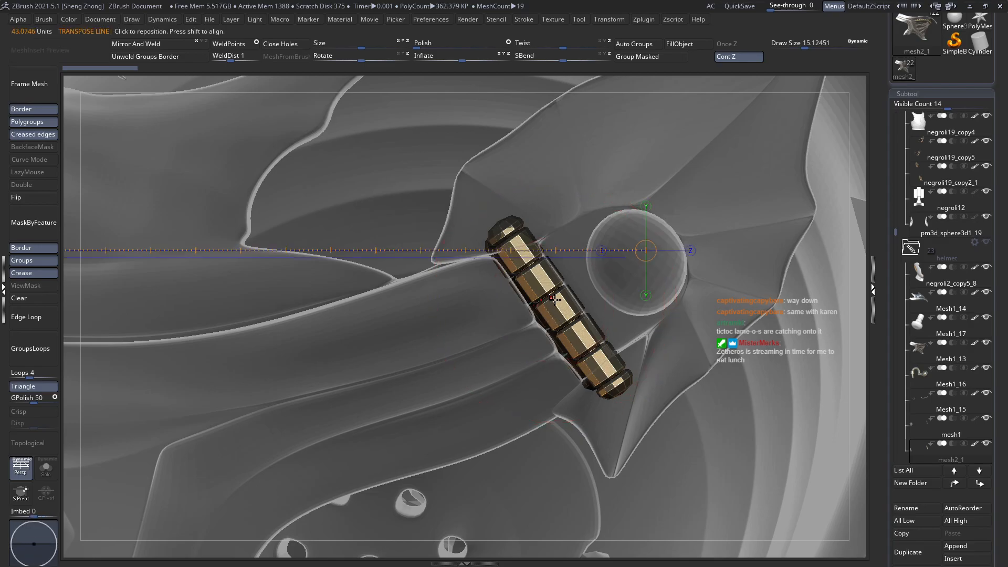
left_click(552, 298)
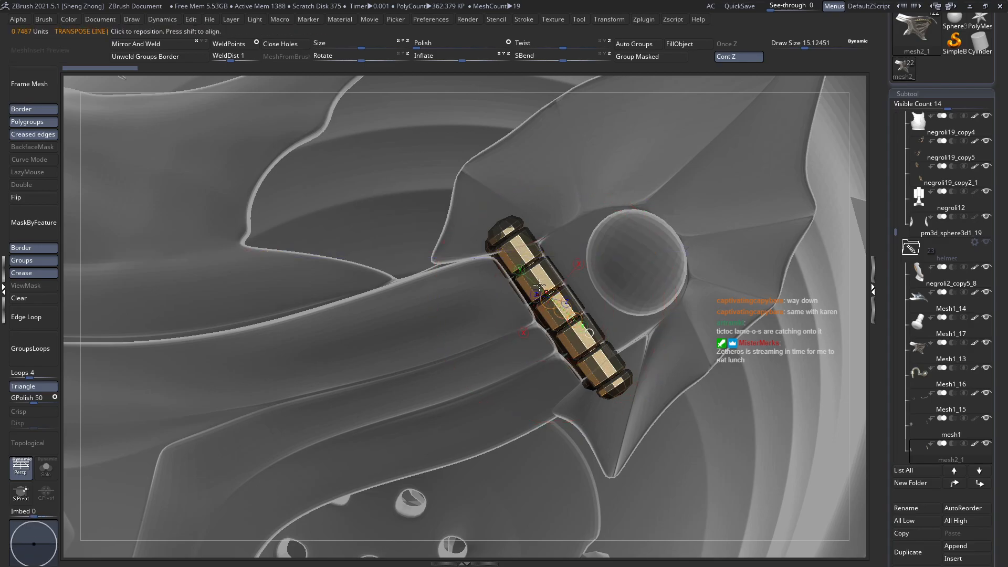
left_click_drag(511, 245, 534, 301)
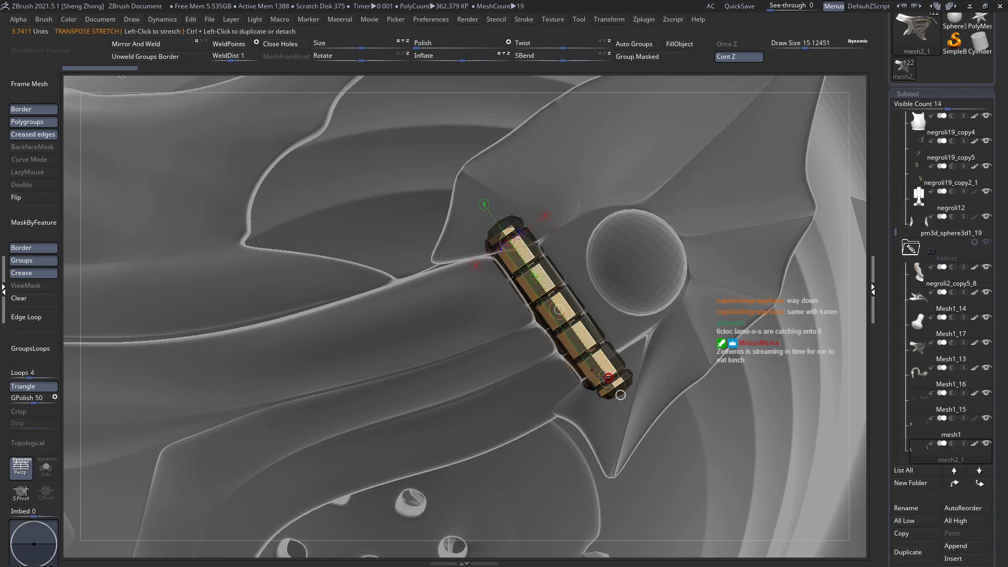
left_click_drag(588, 372, 590, 370)
key("q")
key("w")
left_click(581, 323)
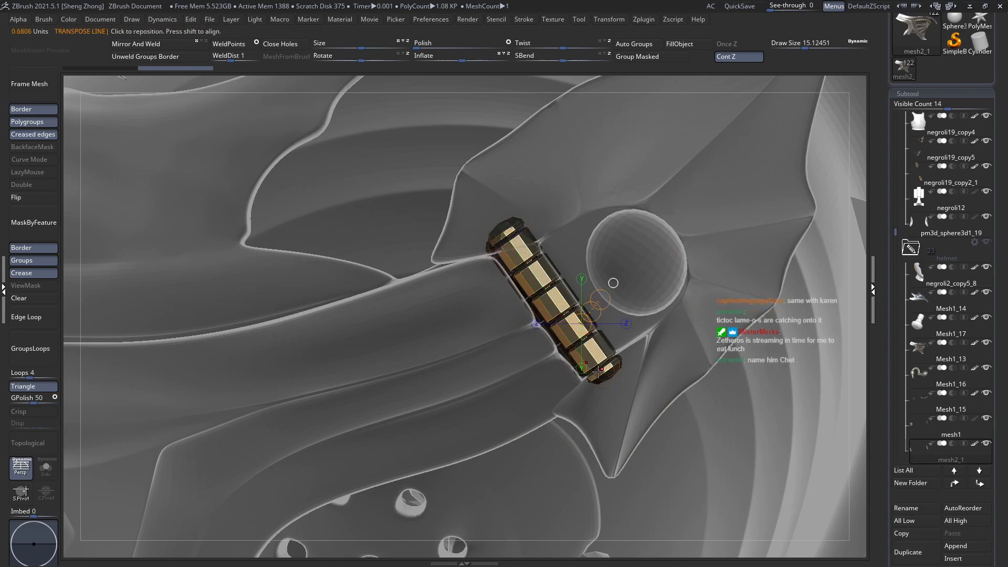
mouse_move(598, 364)
left_mouse_down()
mouse_move(511, 267)
mouse_move(511, 243)
mouse_move(516, 251)
left_mouse_up()
key("q")
Make the lower visor Mesh1_13 the active subtool again and turn off ghosting of the other parts.
mouse_move(469, 341)
right_mouse_down("ctrl")
mouse_move(453, 307)
mouse_move(717, 409)
mouse_move(540, 347)
mouse_move(560, 341)
mouse_move(415, 320)
mouse_move(434, 310)
mouse_move(592, 314)
mouse_move(513, 308)
right_mouse_up("ctrl")
left_click(540, 327, "alt")
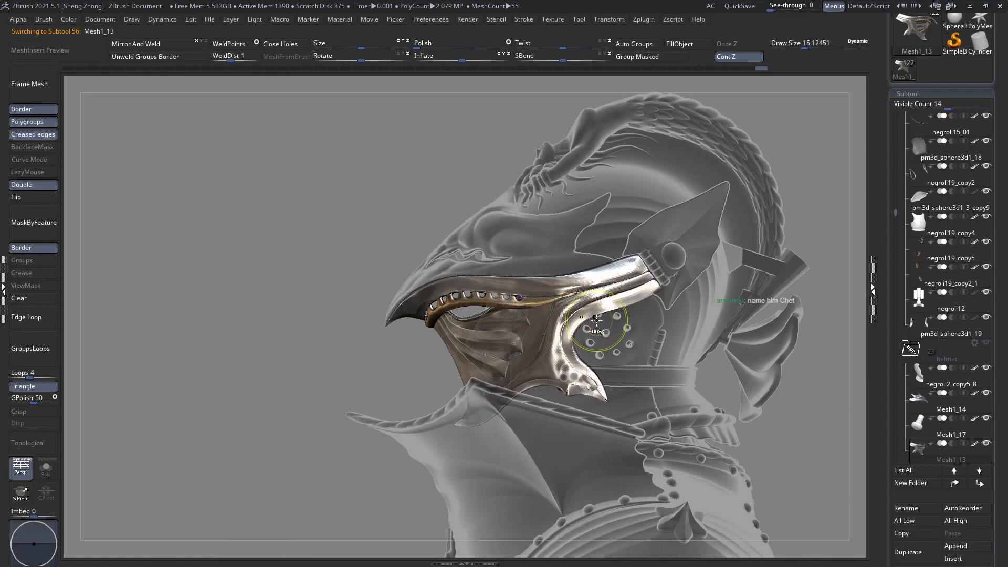
key("ctrl")
mouse_move(577, 312)
right_mouse_down()
mouse_move(615, 313)
mouse_move(495, 300)
mouse_move(576, 283)
mouse_move(563, 305)
mouse_move(575, 304)
right_mouse_up()
right_click_drag(522, 275, 627, 212)
Examine the helmet's silhouette and the fit of visor, hinge and ear fin from the side, front and three-quarter angles.
scroll(627, 211, "up", 2)
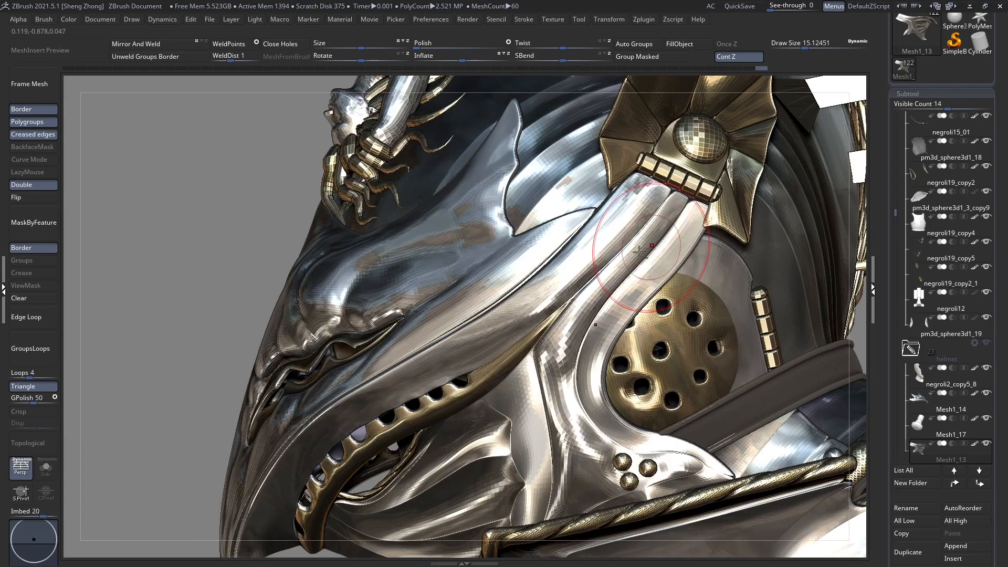
scroll(600, 257, "up", 2)
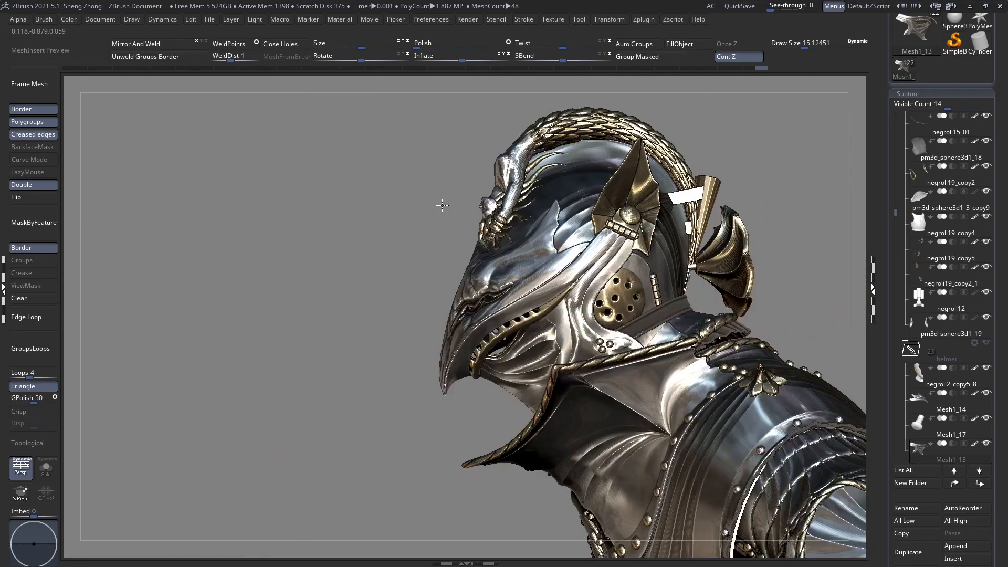
right_click_drag(441, 205, 563, 288)
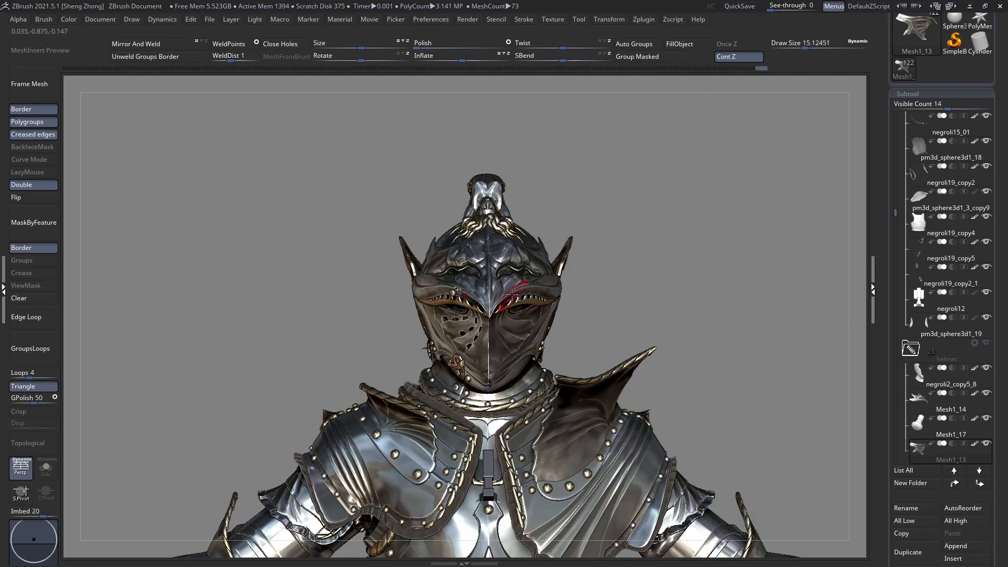
right_click_drag(530, 276, 396, 264)
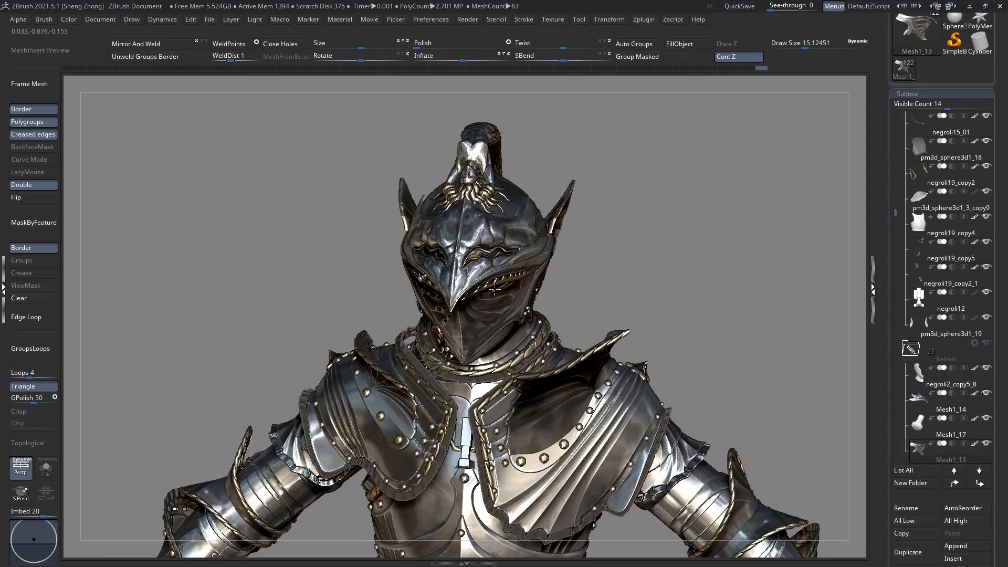
right_click_drag(495, 290, 556, 288)
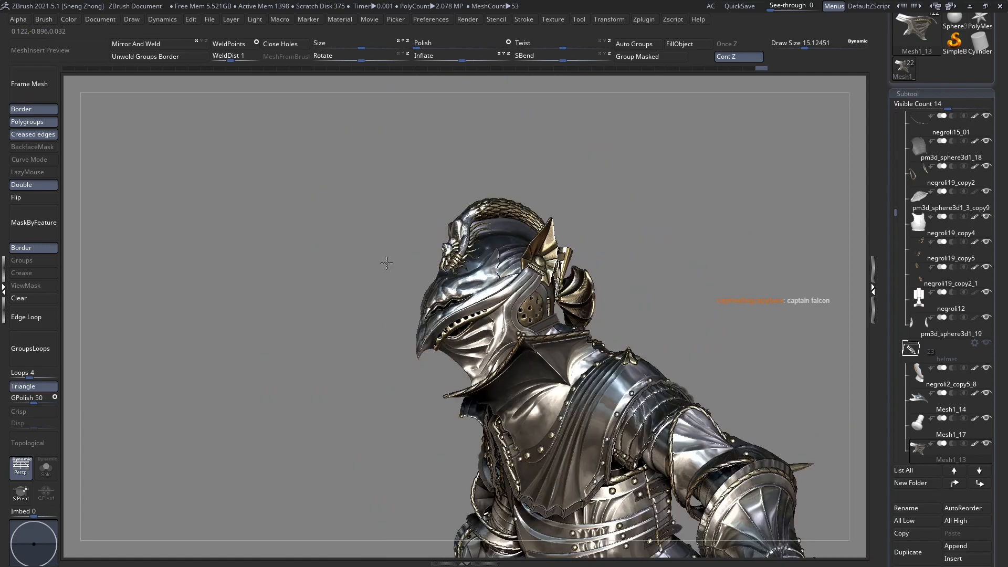
right_click_drag(387, 263, 515, 291)
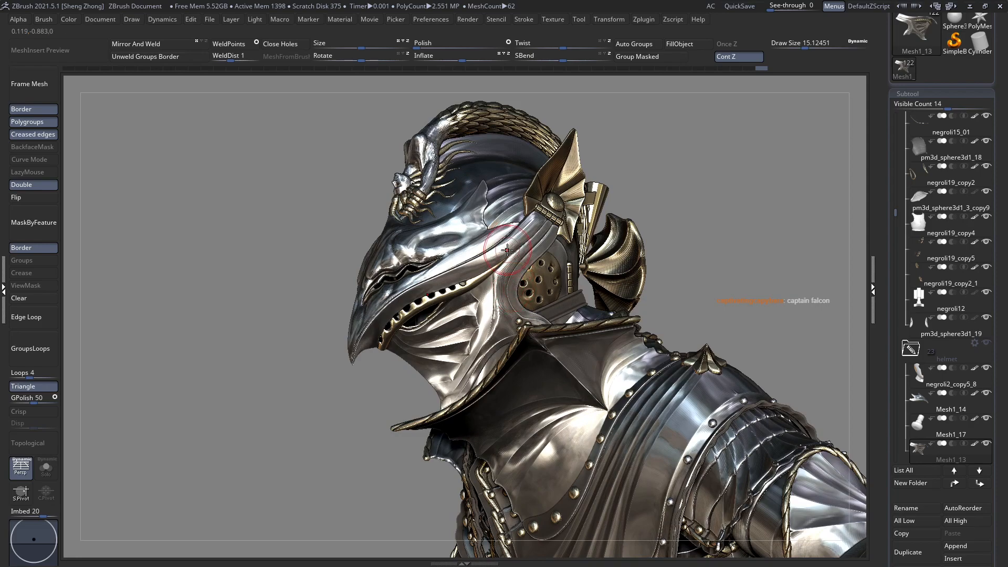
right_click_drag(507, 249, 541, 273, "ctrl")
right_click_drag(420, 257, 522, 252)
Make the gold ear fin (mesh5) the active subtool, frame it in side view and ghost the other parts.
right_click_drag(373, 286, 565, 255, "alt")
left_click(584, 212, "alt")
right_click_drag(583, 212, 535, 231)
right_click_drag(590, 246, 475, 260)
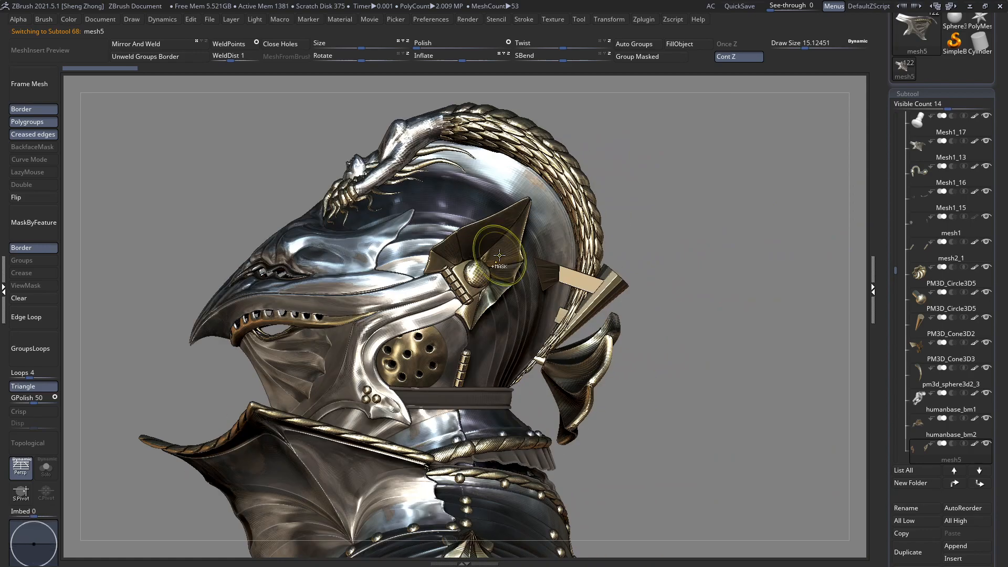
key("ctrl+t")
key("f")
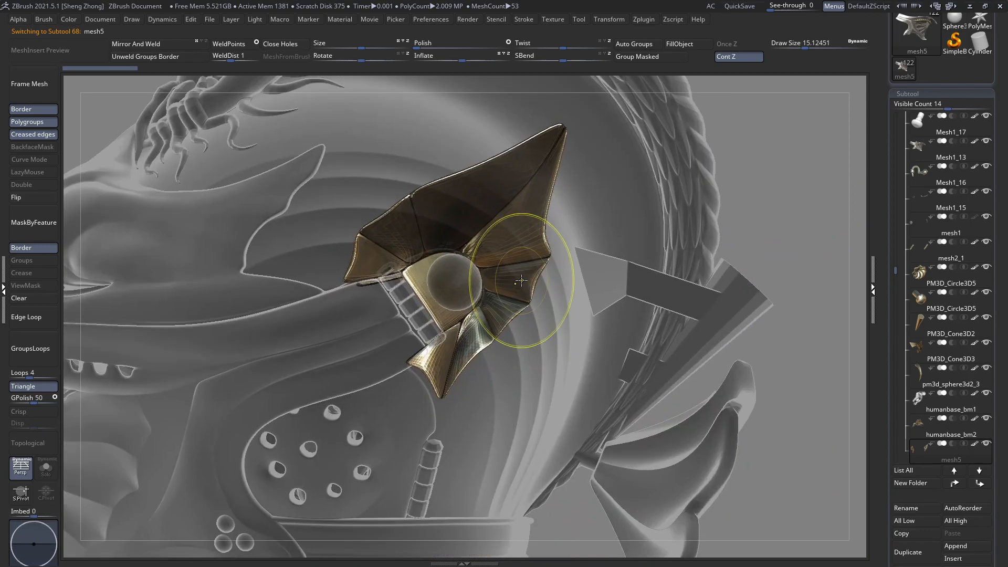
Mask the ear fin's centre plate and ribs, leaving the webbed panels unmasked, by isolating those parts, then show the whole fin again.
key("ctrl+z")
key("ctrl+z")
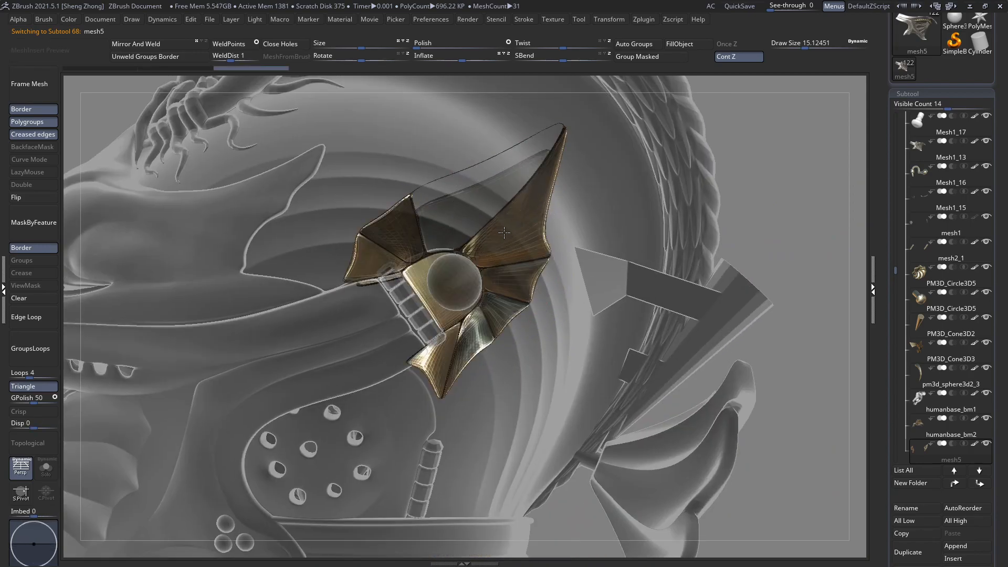
left_click(410, 240)
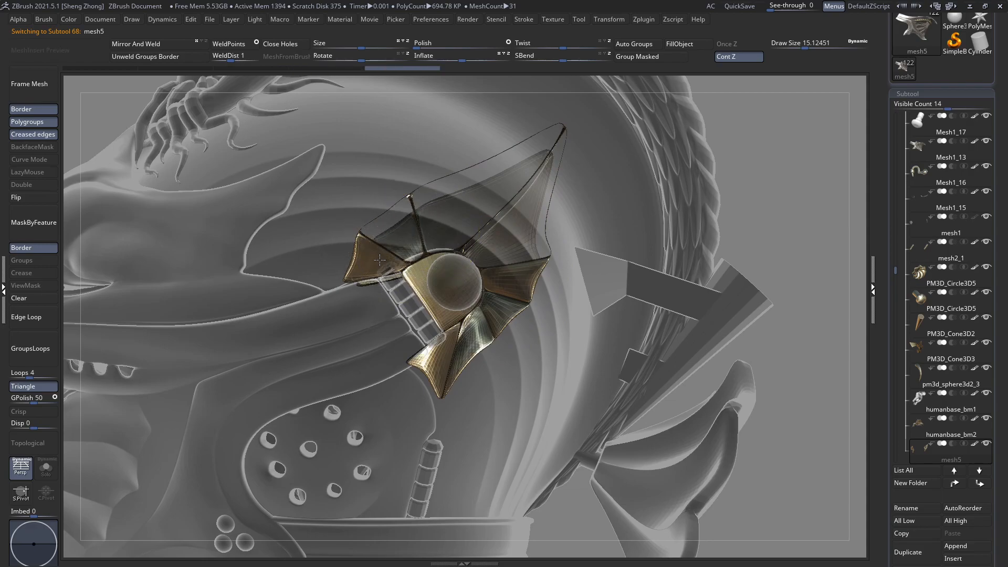
left_click(473, 334, "ctrl+shift")
left_click(443, 356, "ctrl+shift")
mouse_move(443, 355)
right_mouse_down("ctrl")
mouse_move(615, 367)
mouse_move(438, 342)
mouse_move(449, 305)
right_mouse_up("ctrl")
left_click(614, 367, "ctrl")
left_click(599, 360, "ctrl+shift")
key("space")
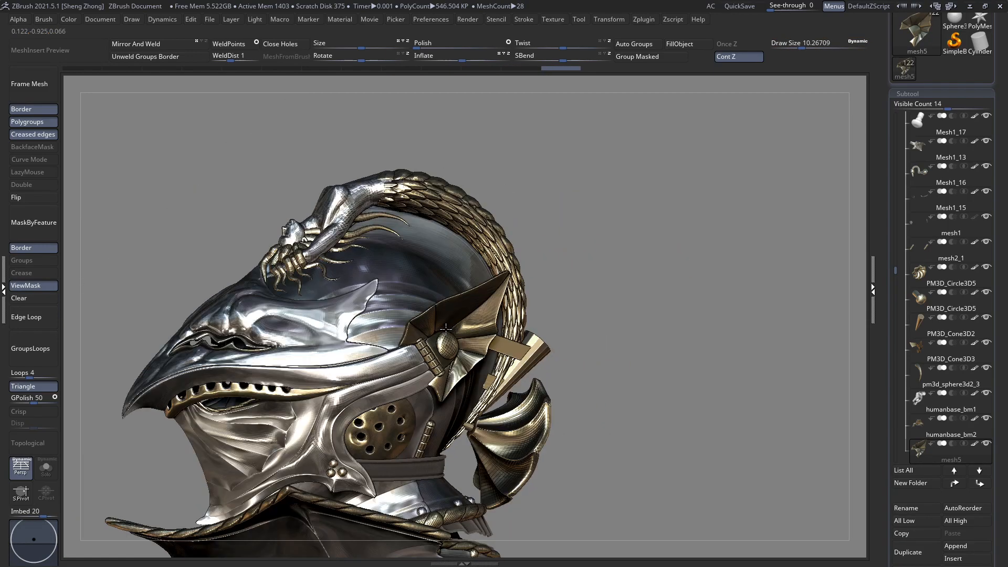
Reshape the unmasked webbed panels of the ear fin from both sides of the helmet, using a brush size of about 11.7.
right_click_drag(420, 315, 458, 341)
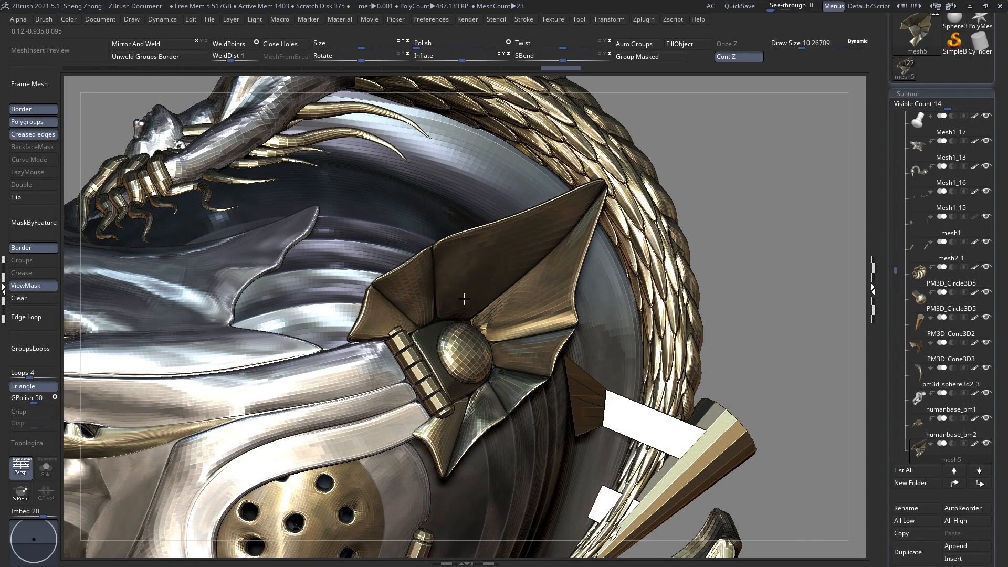
right_click_drag(482, 298, 479, 258)
key("space")
left_click_drag(481, 243, 486, 244)
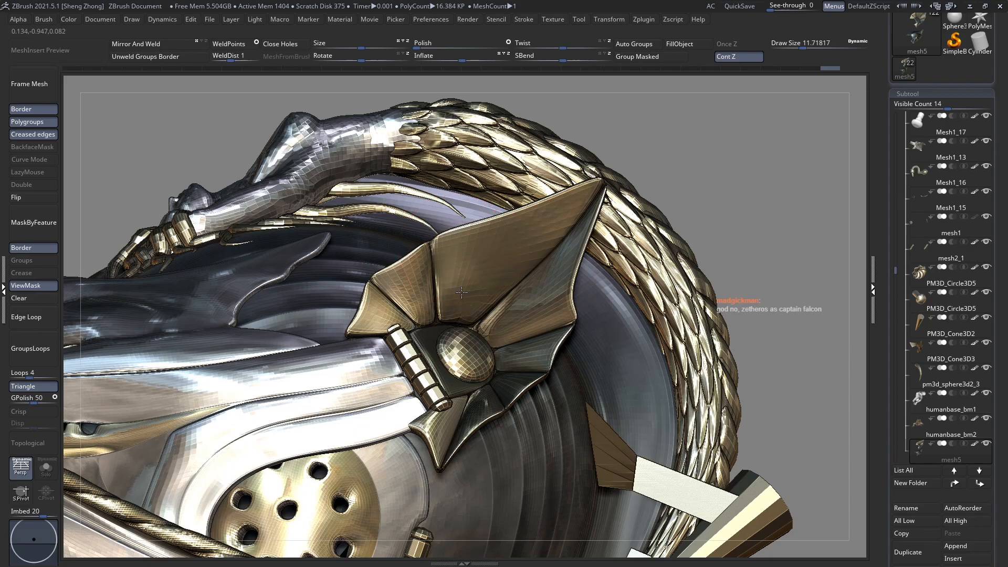
right_click_drag(477, 293, 502, 204)
right_click_drag(387, 335, 504, 378)
right_click_drag(368, 355, 387, 358)
right_click(386, 358)
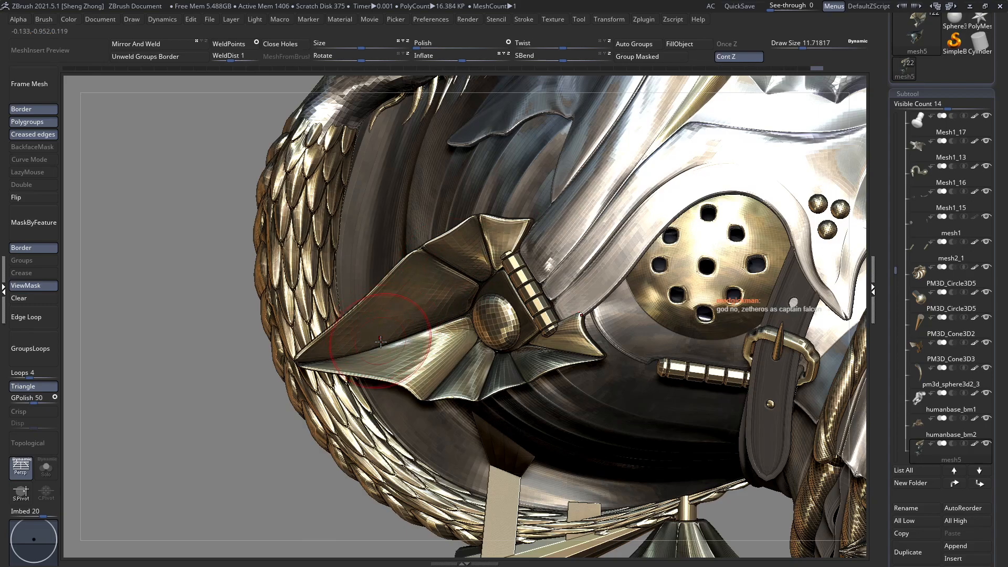
Clear the ear fin's mask and make the helmet bowl (negroli2_copy6) the active subtool.
right_click_drag(446, 399, 402, 357, "ctrl")
left_click(37, 299)
right_click_drag(294, 308, 336, 341, "ctrl")
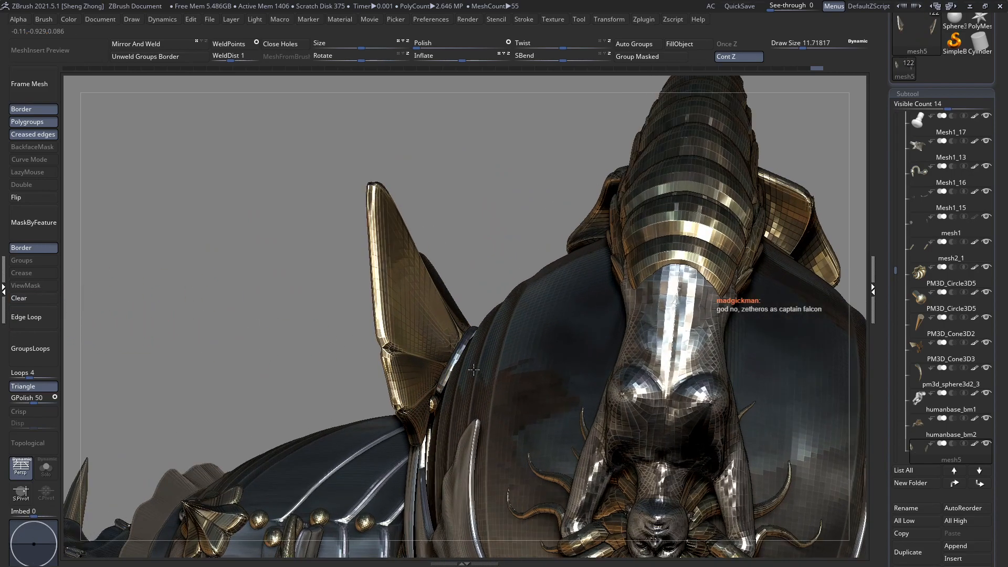
left_click(428, 364, "ctrl+shift")
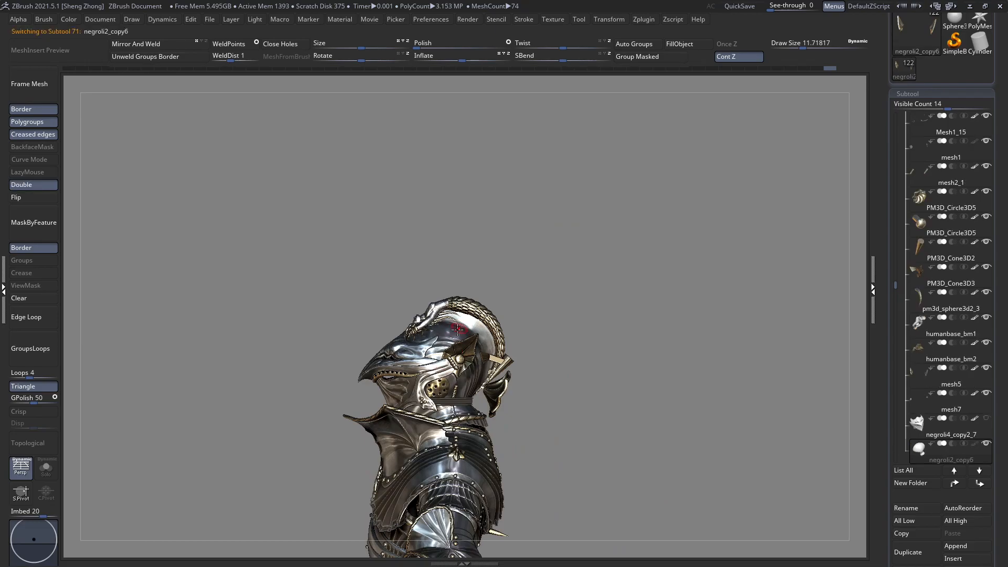
Reshape the helmet bowl's smooth dome along the upper visor's edge, using a brush size of about 10.3.
right_click_drag(458, 329, 380, 321)
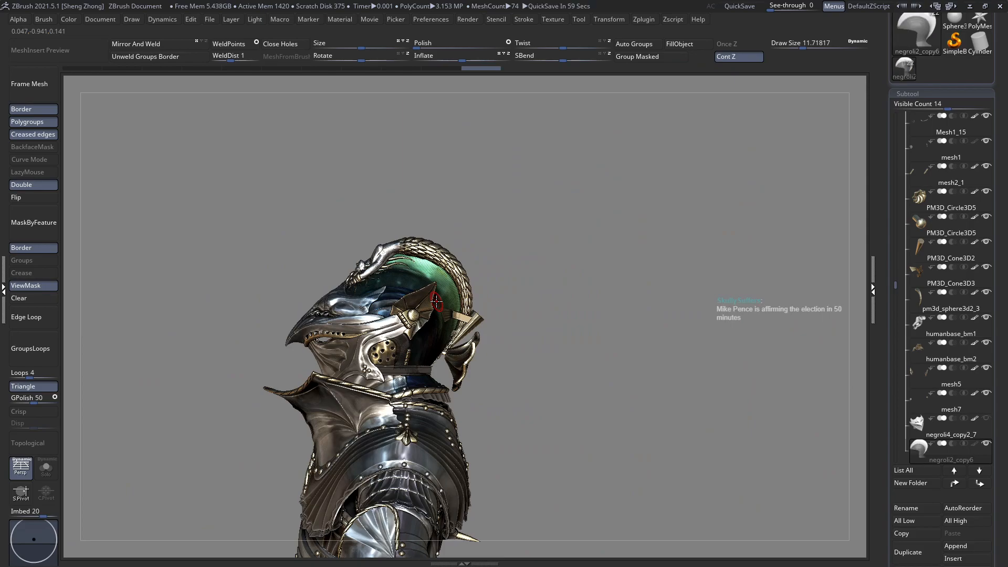
left_click_drag(466, 401, 367, 251)
right_click_drag(343, 227, 367, 281)
key("space")
left_click_drag(369, 280, 367, 281)
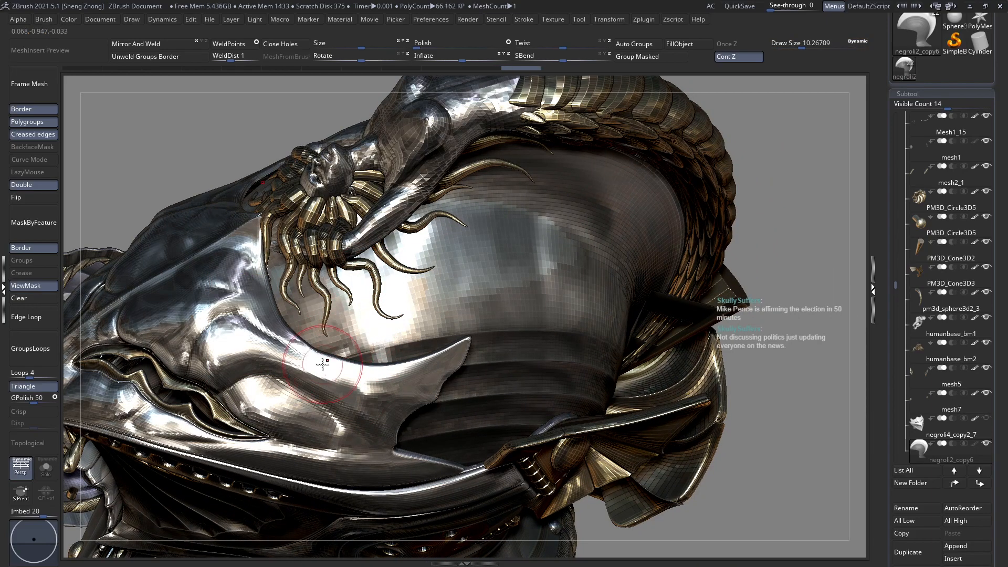
right_click_drag(352, 377, 401, 383)
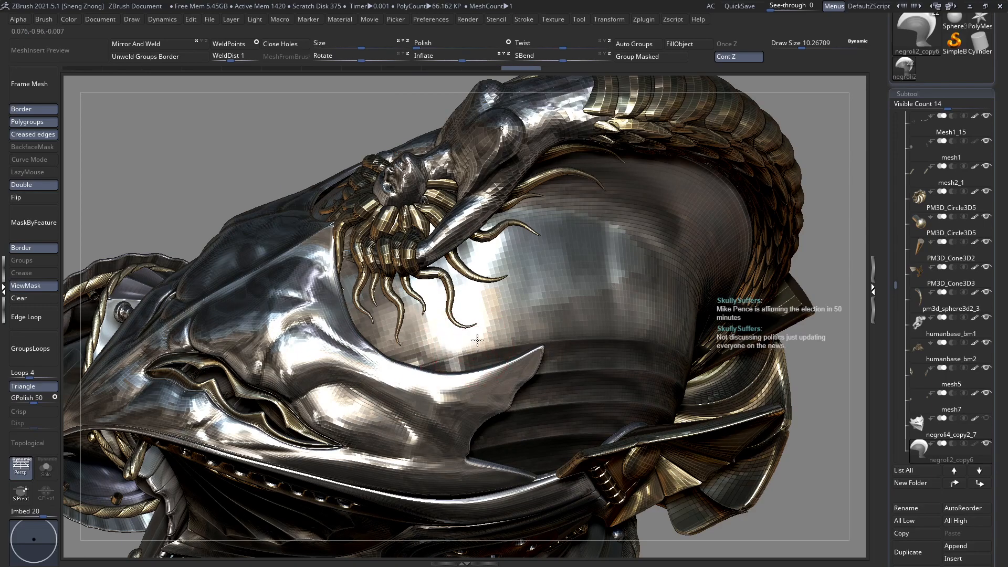
right_click_drag(483, 326, 491, 313)
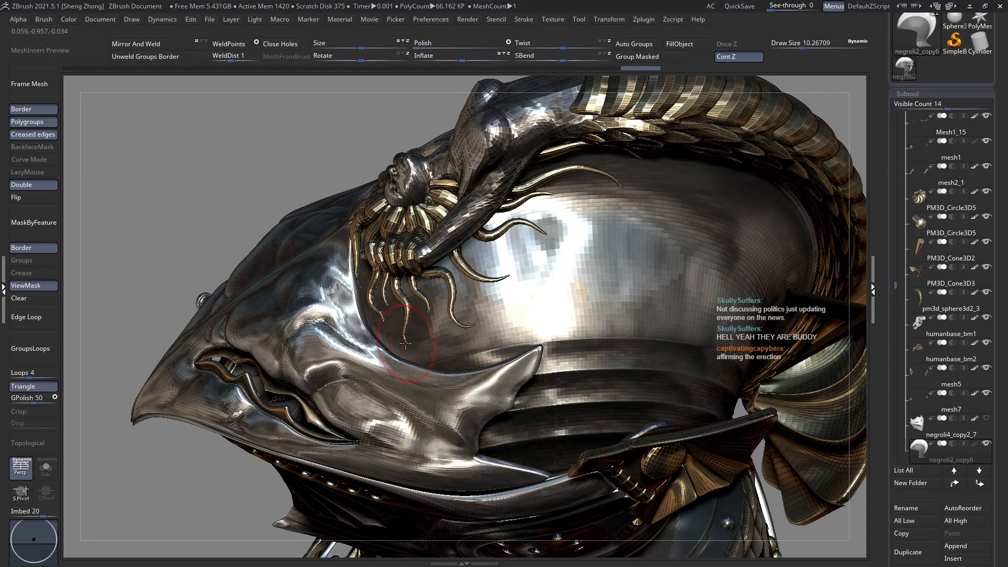
Adjust the front of the bowl beneath the figurine's tentacles at a brush size of about 6.3, ghosting the other parts.
right_click_drag(493, 331, 504, 278, "ctrl")
right_click_drag(504, 278, 509, 334, "ctrl")
key("space")
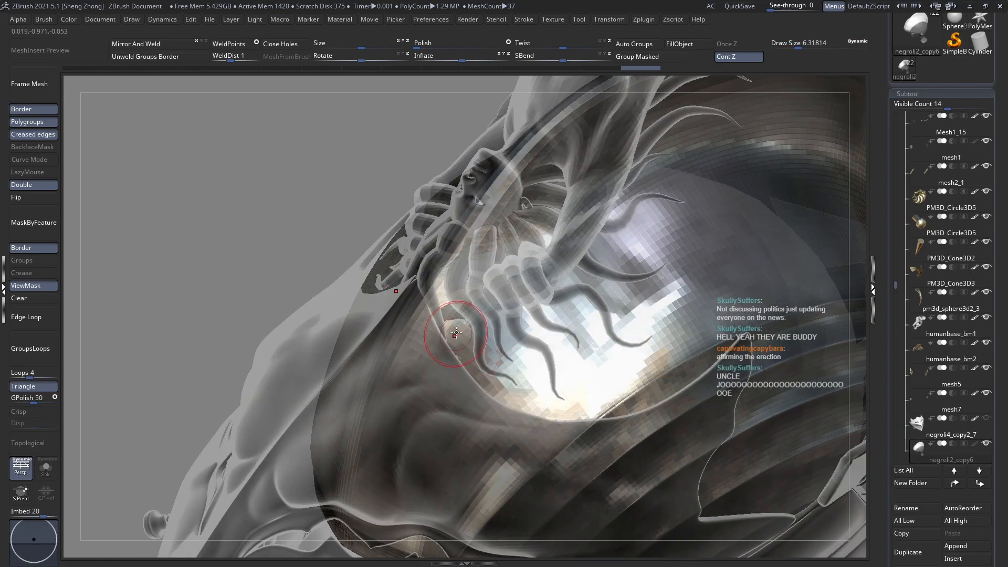
mouse_move(474, 347)
right_mouse_down("ctrl")
mouse_move(349, 286)
mouse_move(492, 323)
mouse_move(541, 305)
mouse_move(435, 315)
mouse_move(446, 331)
right_mouse_up("ctrl")
key("space")
key("space")
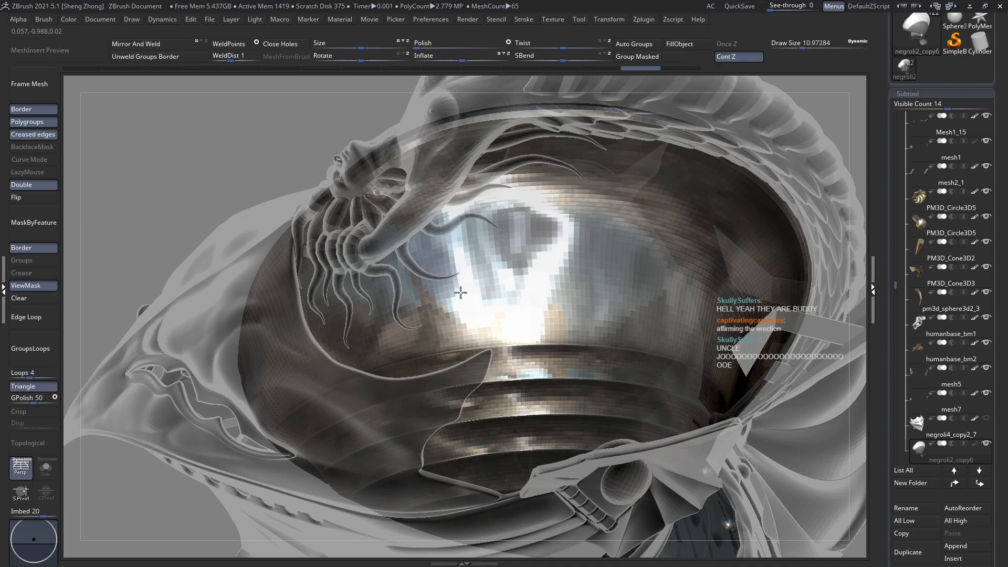
Refine the opposite side of the helmet bowl between the scaled tail and the visor, ending with a brush size of about 8.4.
mouse_move(543, 378)
right_mouse_down()
mouse_move(526, 313)
mouse_move(434, 365)
mouse_move(529, 374)
mouse_move(499, 378)
mouse_move(482, 323)
right_mouse_up()
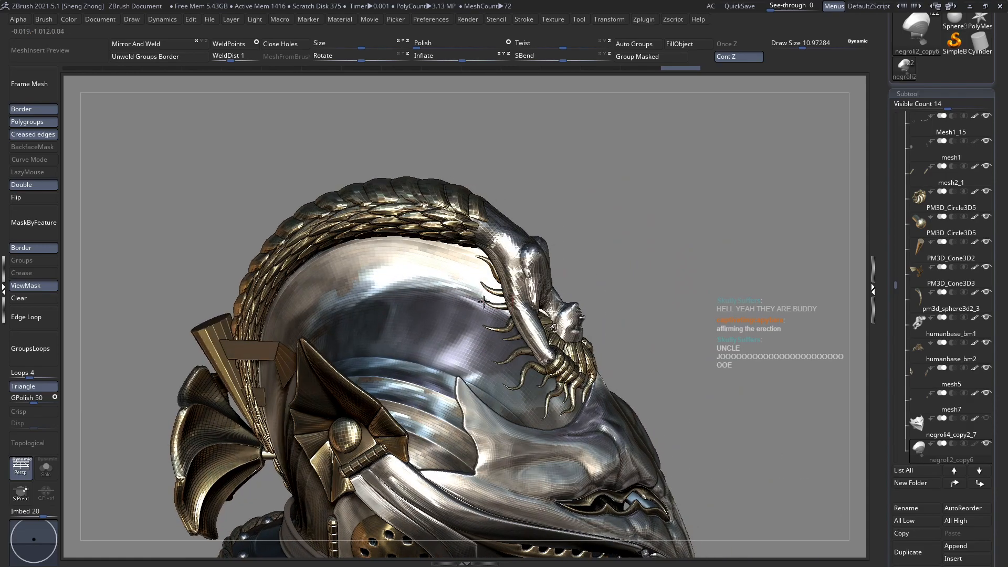
key("space")
left_click_drag(477, 303, 486, 303)
mouse_move(486, 303)
right_mouse_down()
mouse_move(455, 320)
mouse_move(443, 237)
right_mouse_up()
key("space")
left_click_drag(443, 237, 455, 237)
mouse_move(454, 237)
right_mouse_down()
mouse_move(459, 315)
mouse_move(507, 292)
right_mouse_up()
key("space")
left_click_drag(507, 293, 499, 293)
right_click_drag(499, 292, 508, 289)
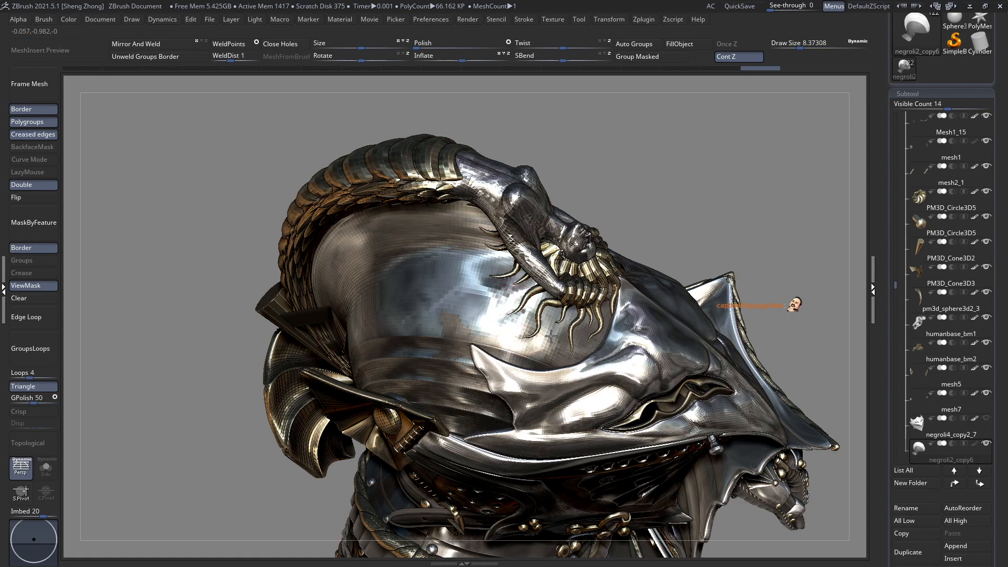
Even out the bowl's surface around the figurine's arm and tentacles, checking it from low, high and side angles.
right_click_drag(555, 351, 561, 364)
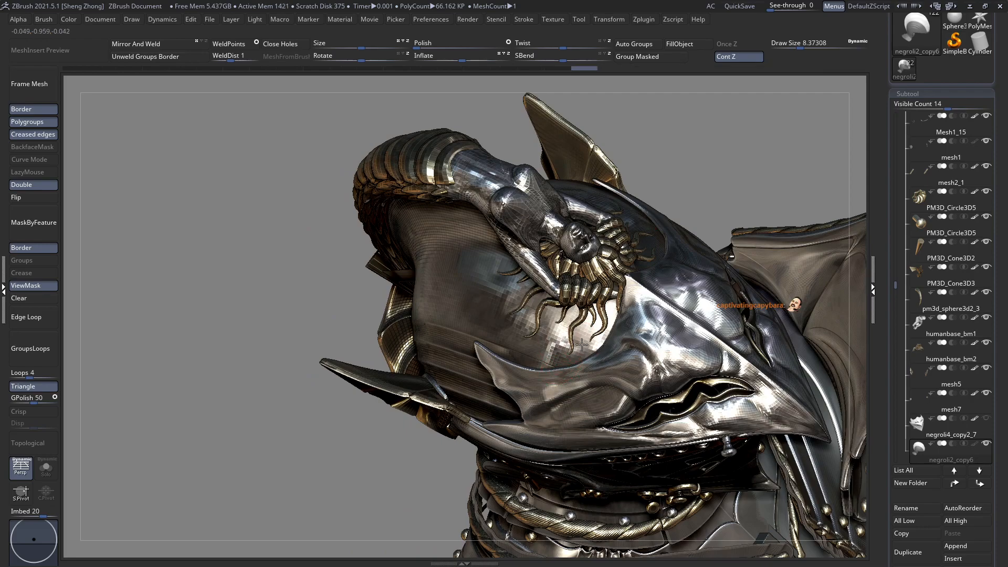
right_click_drag(586, 348, 518, 311)
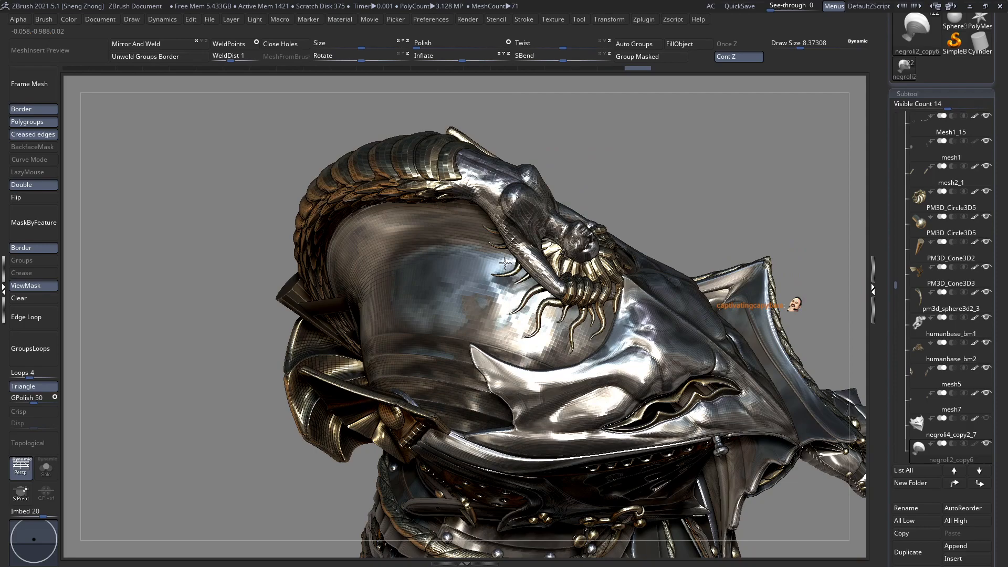
right_click_drag(504, 260, 478, 226)
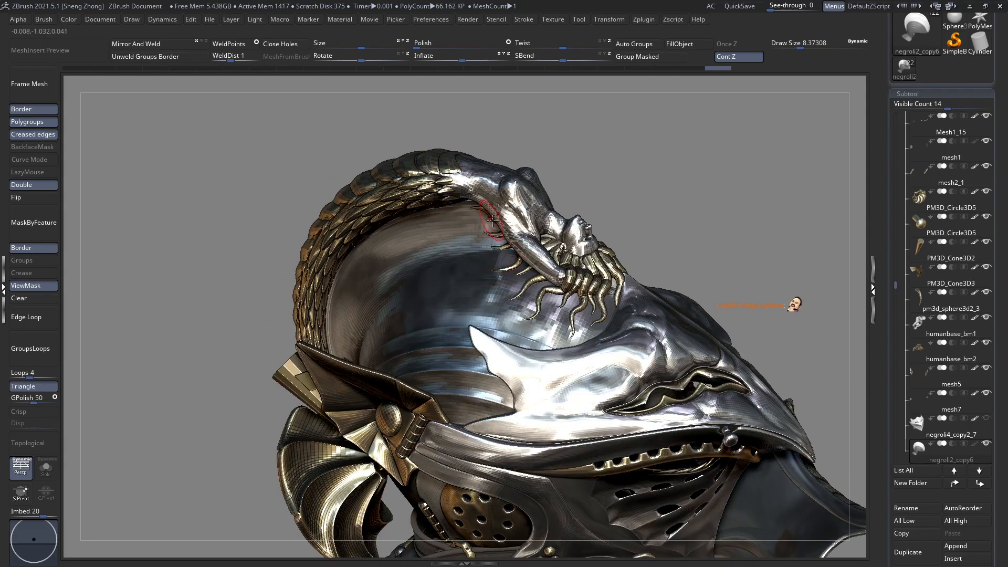
right_click_drag(487, 220, 502, 225)
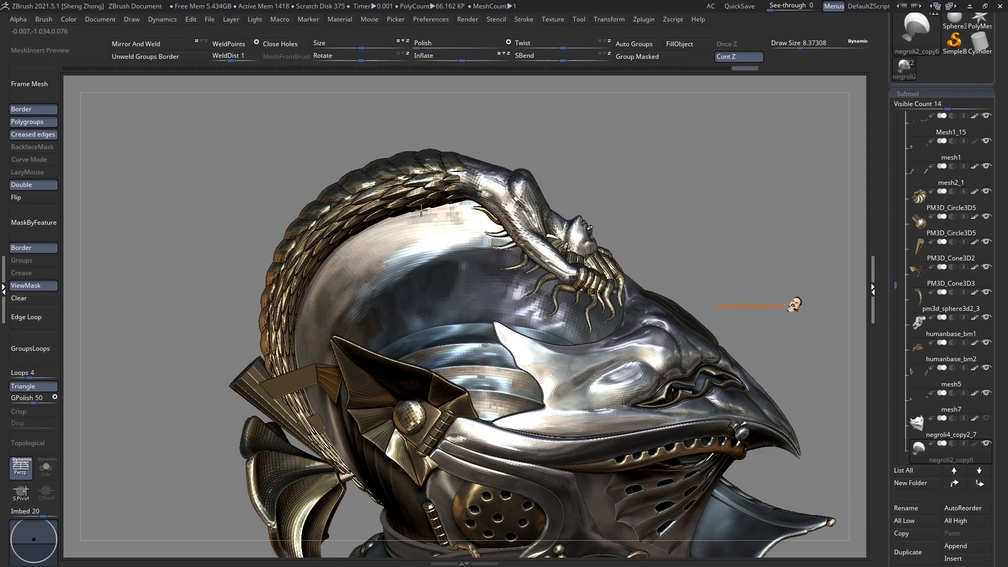
right_click_drag(402, 220, 356, 262)
Sculpt the top of the helmet bowl beneath the scaled tail at brush size 13.3, undoing an unwanted stroke.
right_click_drag(462, 268, 420, 323, "ctrl")
mouse_move(514, 273)
right_mouse_down()
mouse_move(546, 279)
mouse_move(487, 284)
mouse_move(500, 276)
mouse_move(499, 225)
mouse_move(464, 219)
mouse_move(420, 279)
mouse_move(660, 362)
right_mouse_up()
mouse_move(505, 237)
right_mouse_down("alt")
mouse_move(497, 294)
mouse_move(460, 302)
right_mouse_up("alt")
key("space")
left_click(506, 232)
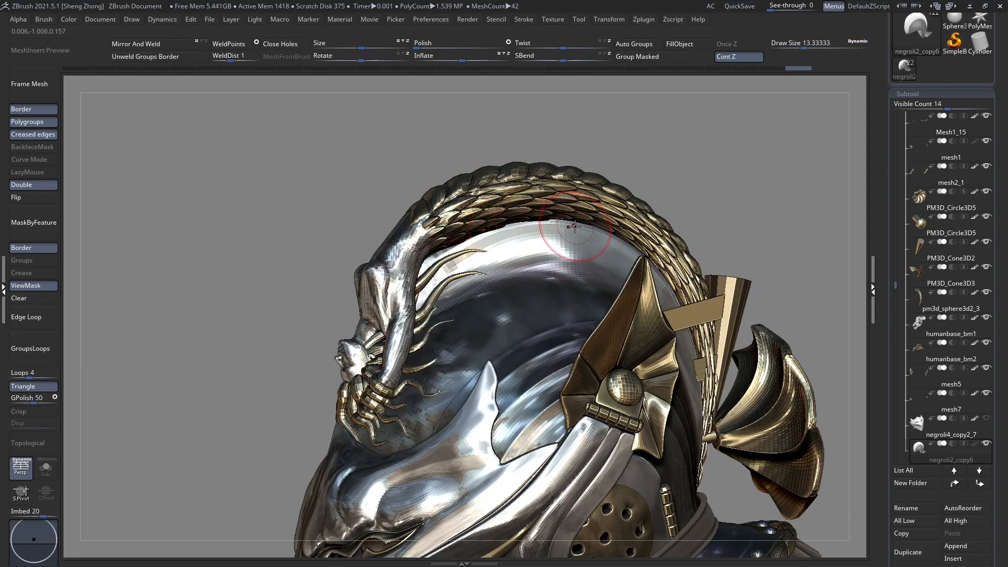
right_click_drag(511, 232, 508, 255)
key("ctrl+z")
left_click_drag(483, 240, 463, 248)
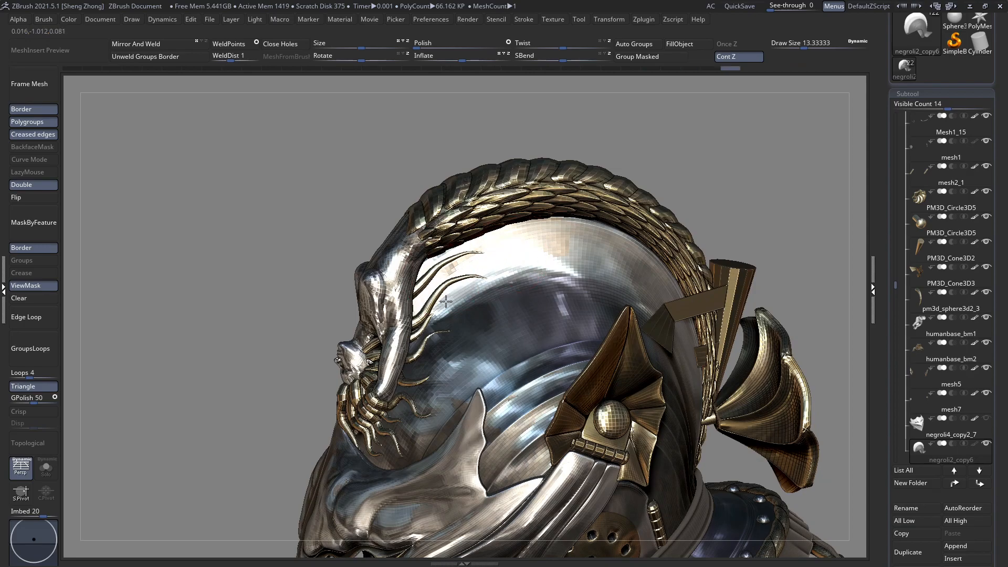
Refine the bowl's curve above the visor's rear horn, reducing the brush size to about 7.8.
right_click_drag(448, 320, 461, 326)
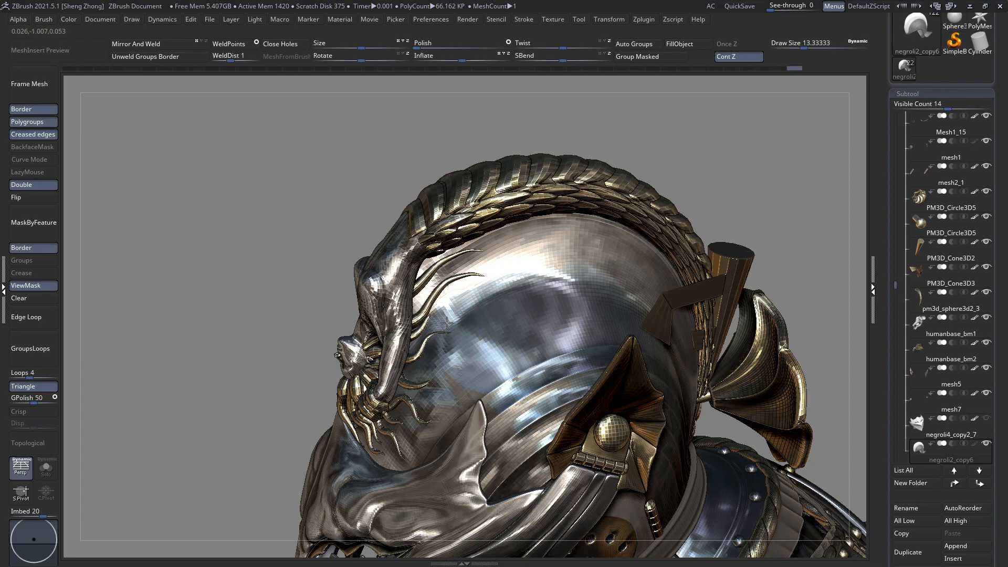
mouse_move(457, 304)
right_mouse_down()
mouse_move(476, 310)
mouse_move(504, 271)
mouse_move(488, 294)
mouse_move(426, 329)
mouse_move(428, 294)
right_mouse_up()
right_click_drag(428, 294, 441, 322, "ctrl")
key("space")
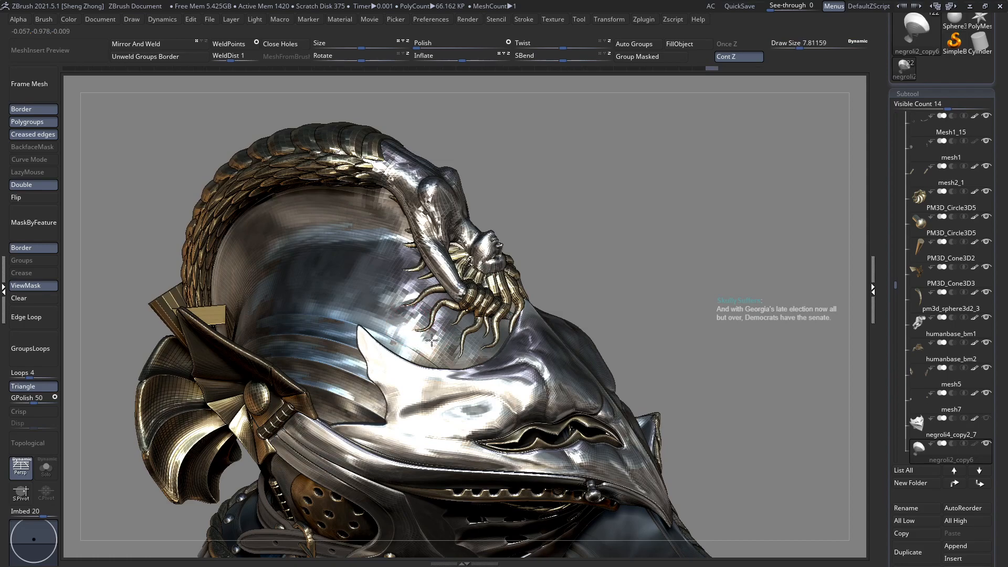
right_click_drag(431, 335, 385, 287)
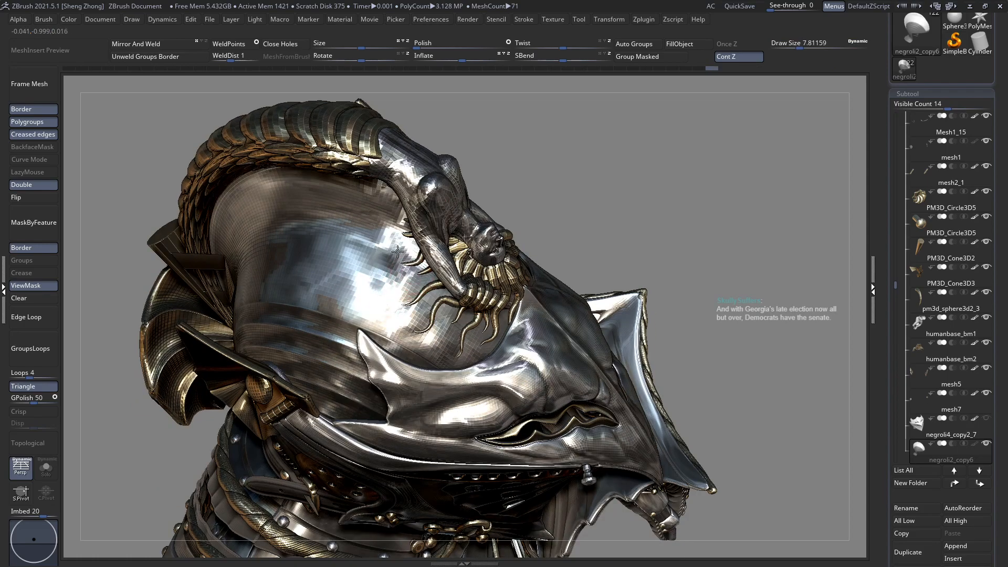
Examine the helmet's silhouette against the full armoured figure from behind, the side and the front three-quarter angle.
right_click_drag(396, 254, 465, 384)
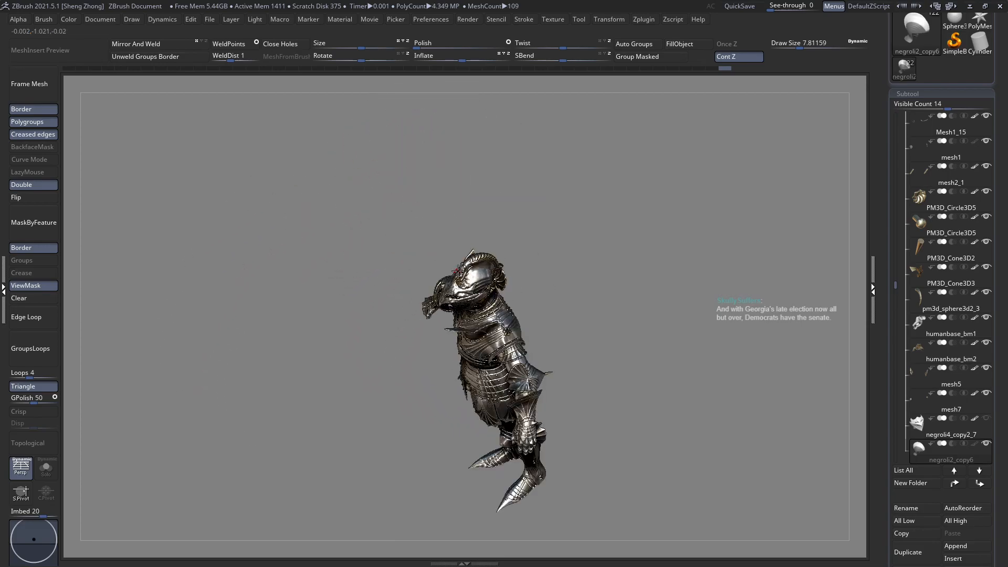
right_click_drag(525, 325, 473, 256, "ctrl")
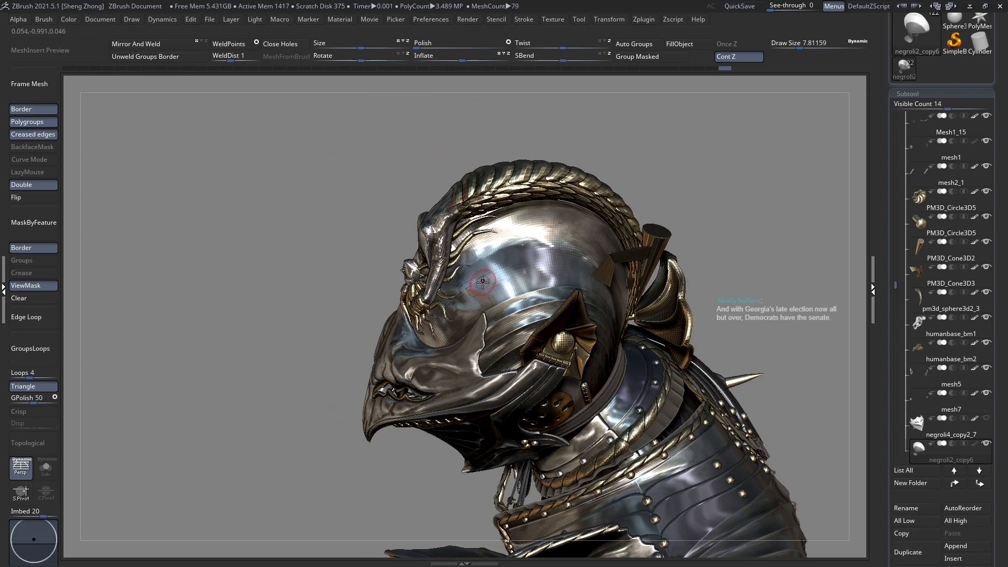
right_click_drag(504, 227, 473, 252)
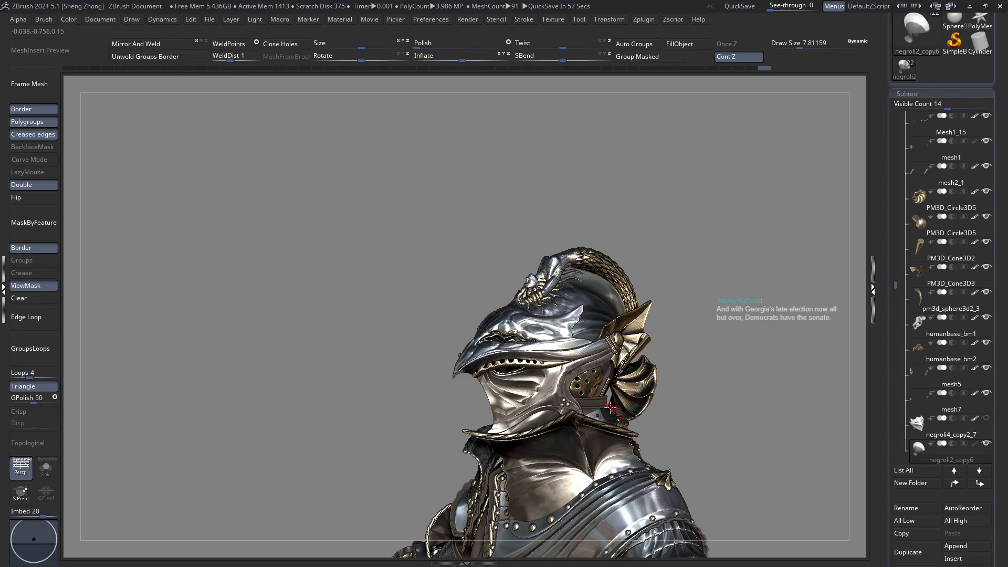
right_click_drag(566, 378, 540, 265, "alt")
right_click_drag(466, 263, 499, 292, "ctrl")
mouse_move(513, 255)
right_mouse_down()
mouse_move(477, 268)
mouse_move(504, 266)
right_mouse_up()
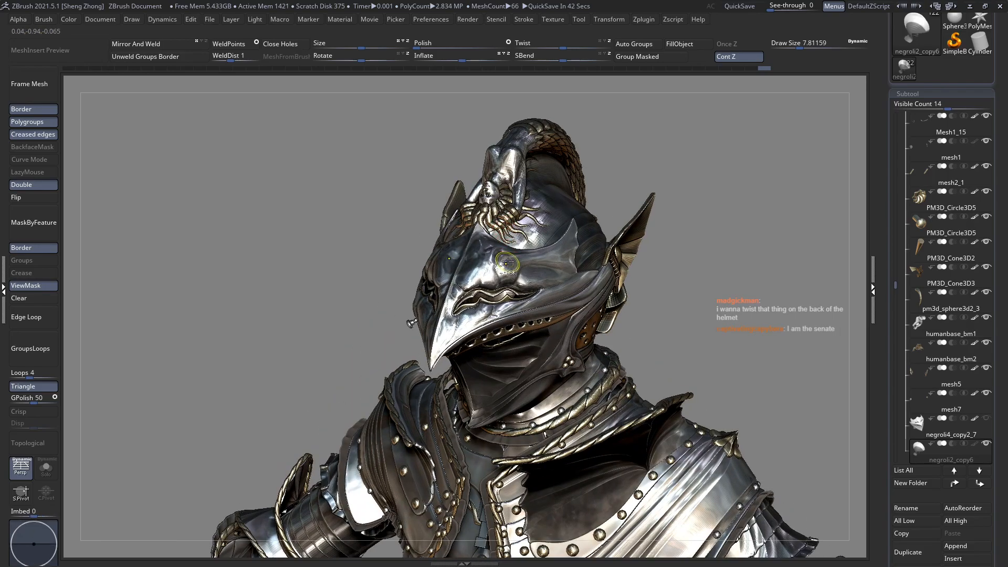
key("f")
right_click_drag(528, 385, 530, 407, "ctrl")
right_click_drag(525, 362, 468, 278)
Clear the helmet bowl's mask, make the lower visor Mesh1_13 the active subtool and frame its cheek ribs.
left_click(36, 303)
right_click_drag(467, 236, 524, 264, "ctrl")
right_click_drag(450, 260, 457, 153)
left_click(491, 261, "alt")
right_click_drag(443, 257, 405, 256)
mouse_move(515, 282)
right_mouse_down()
mouse_move(475, 257)
mouse_move(447, 265)
mouse_move(491, 293)
mouse_move(785, 346)
mouse_move(540, 287)
right_mouse_up()
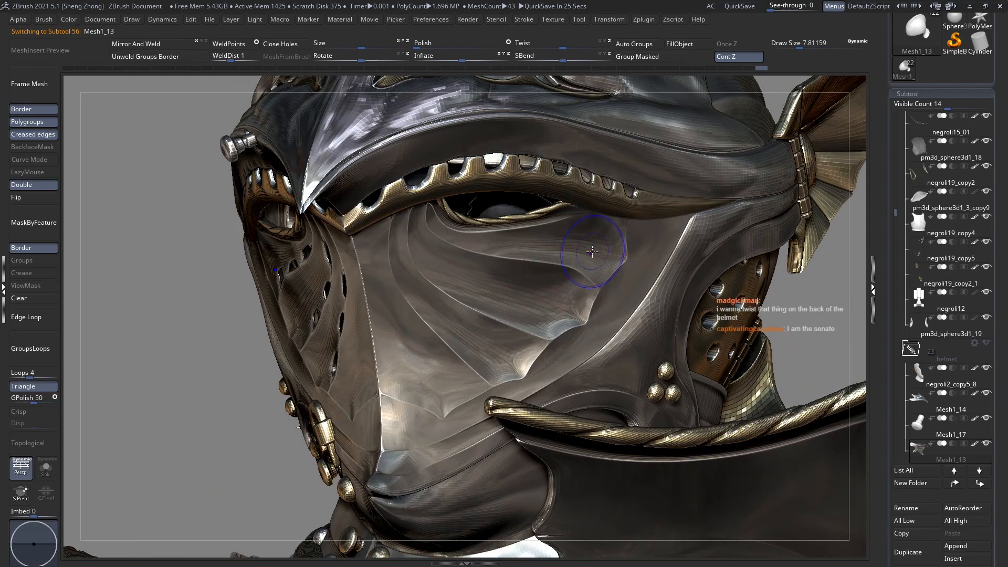
Mask the lower visor except its ribbed cheek panels by hiding those panels and masking the rest, then show the whole visor.
left_click(592, 253, "ctrl+shift")
left_click(592, 253, "ctrl+shift")
left_click(548, 319, "ctrl+shift")
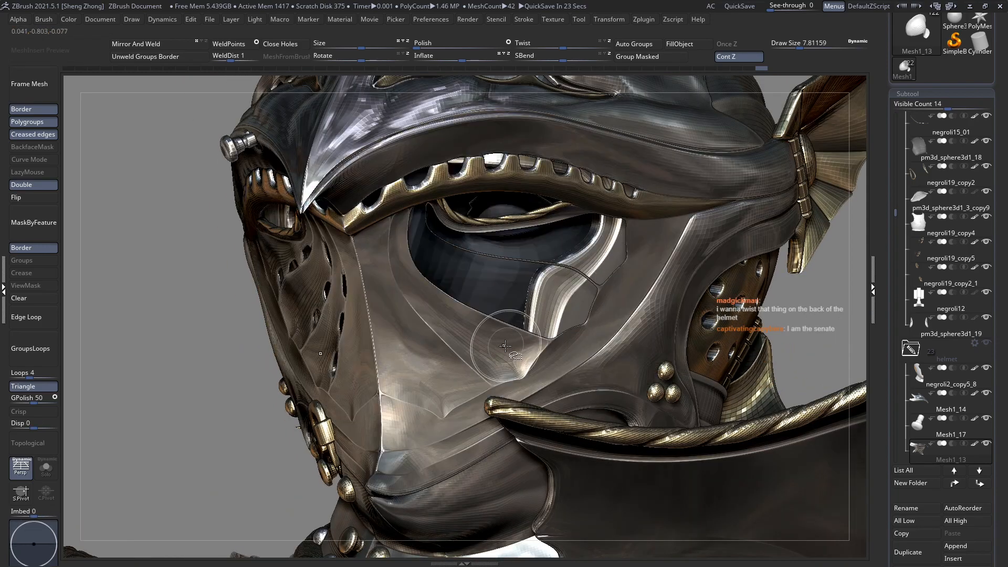
left_click(511, 343, "ctrl+shift")
left_click(443, 371, "ctrl+shift")
left_click(362, 366, "ctrl+shift")
right_click_drag(347, 367, 420, 366)
left_click(326, 365, "ctrl+shift")
left_click(267, 332, "ctrl+shift")
left_click(233, 280, "ctrl+shift")
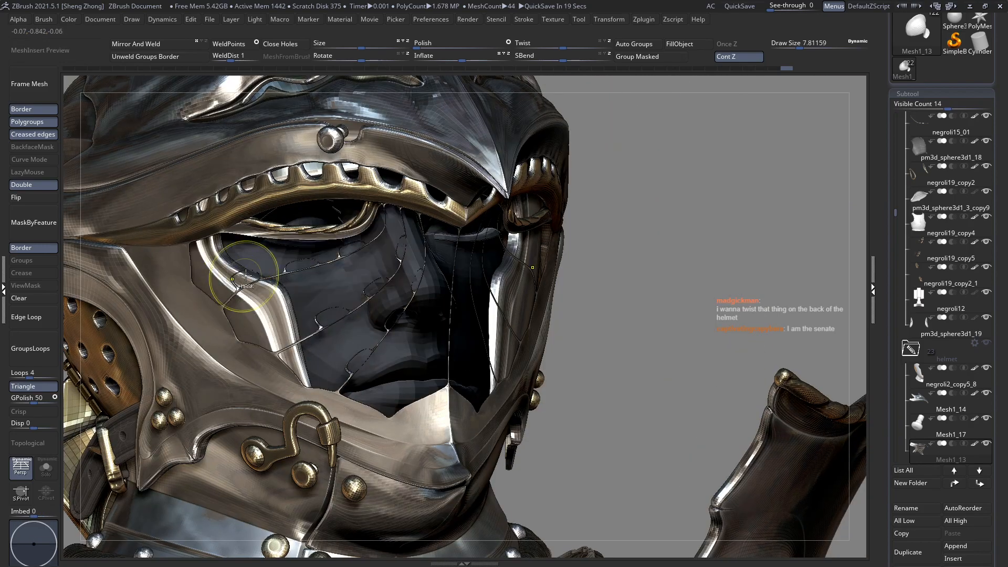
left_click(680, 291, "ctrl+shift")
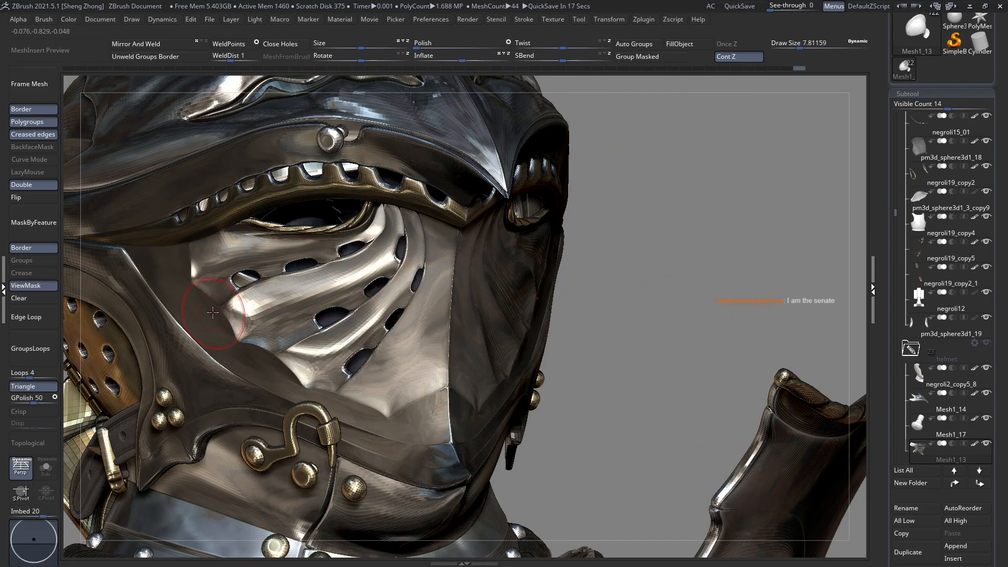
Switch to the Move brush, hide the mask display and nudge the rear end of the middle cheek rib on the lower visor.
right_click_drag(221, 290, 362, 313, "alt")
right_click(292, 333)
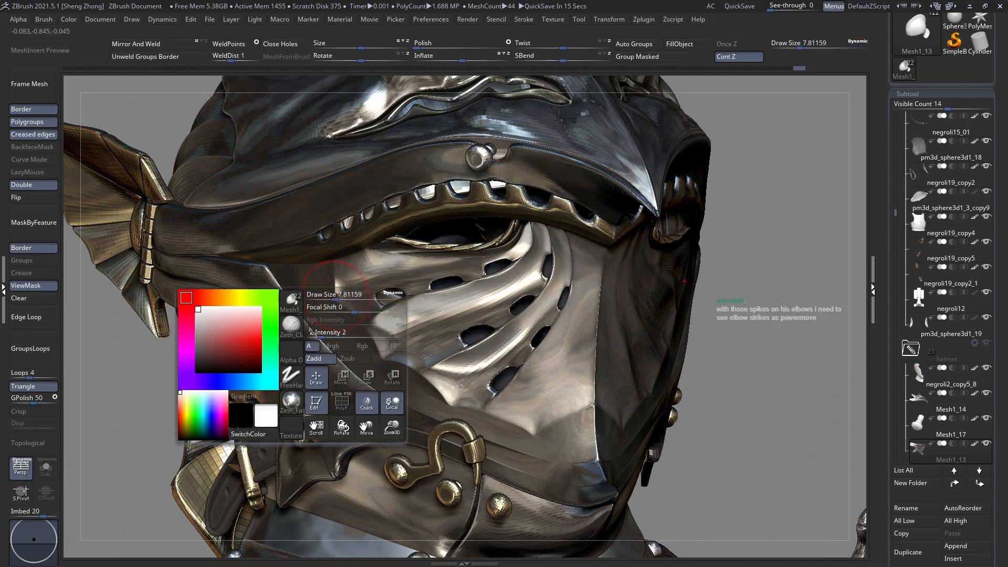
key("b")
key("m")
key("v")
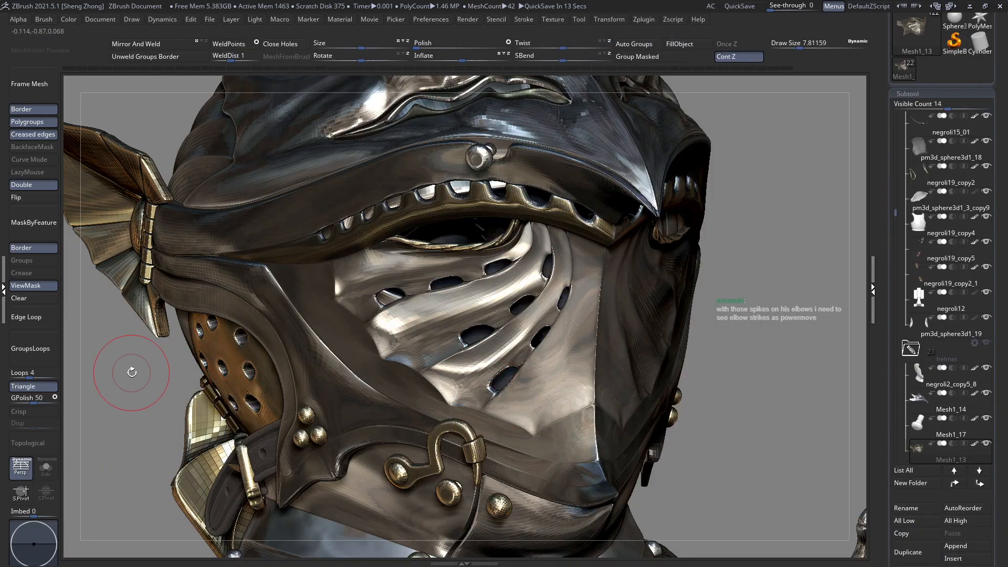
left_click(27, 298)
right_click_drag(299, 318, 372, 330)
left_click_drag(372, 331, 360, 336)
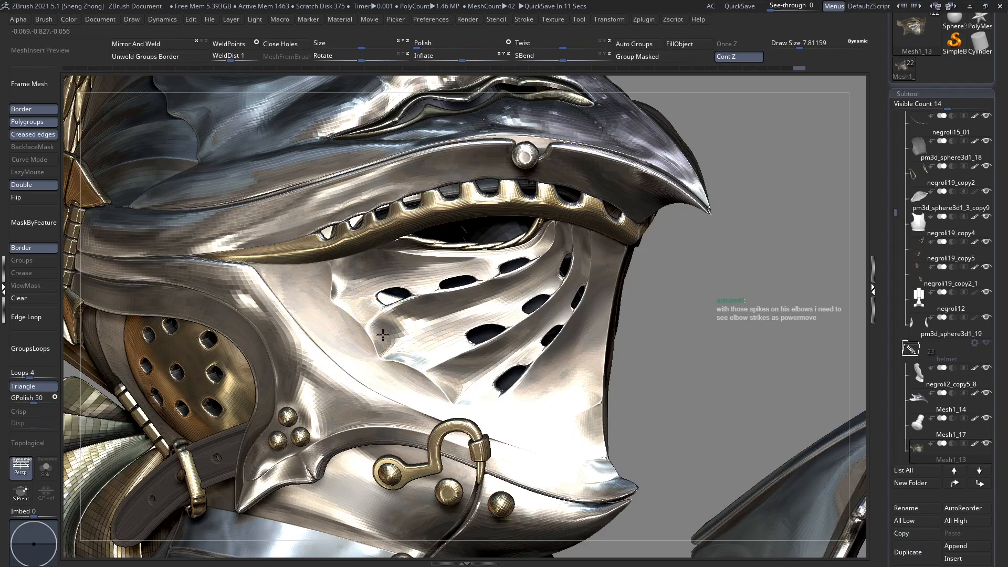
right_click_drag(360, 336, 382, 334, "ctrl")
Reshape the rear ends of the upper cheek ribs with the Move brush at a brush size of about 10.3.
key("space")
left_click_drag(368, 318, 373, 318)
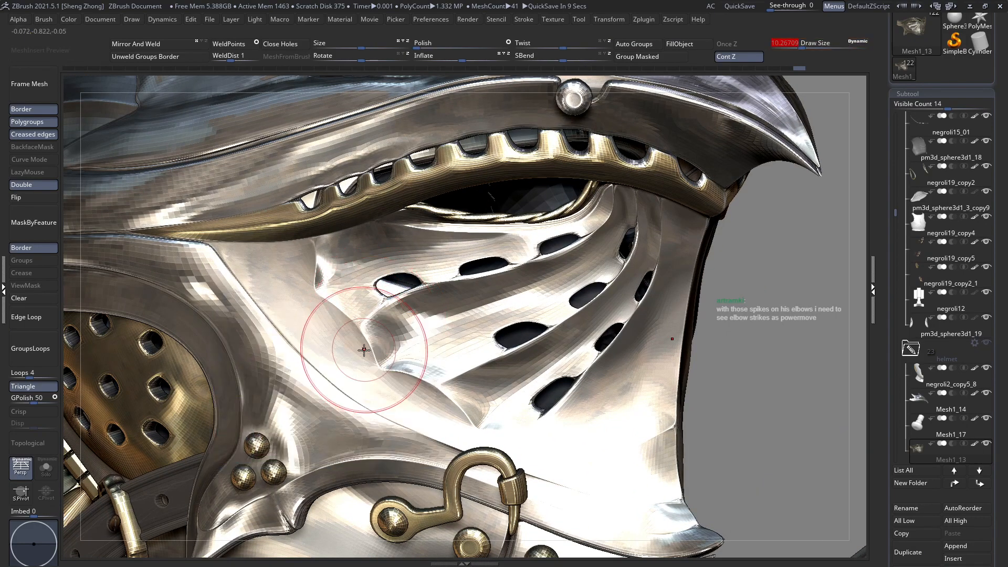
right_click_drag(372, 319, 369, 354)
left_click_drag(379, 358, 388, 376)
right_click_drag(389, 375, 401, 372)
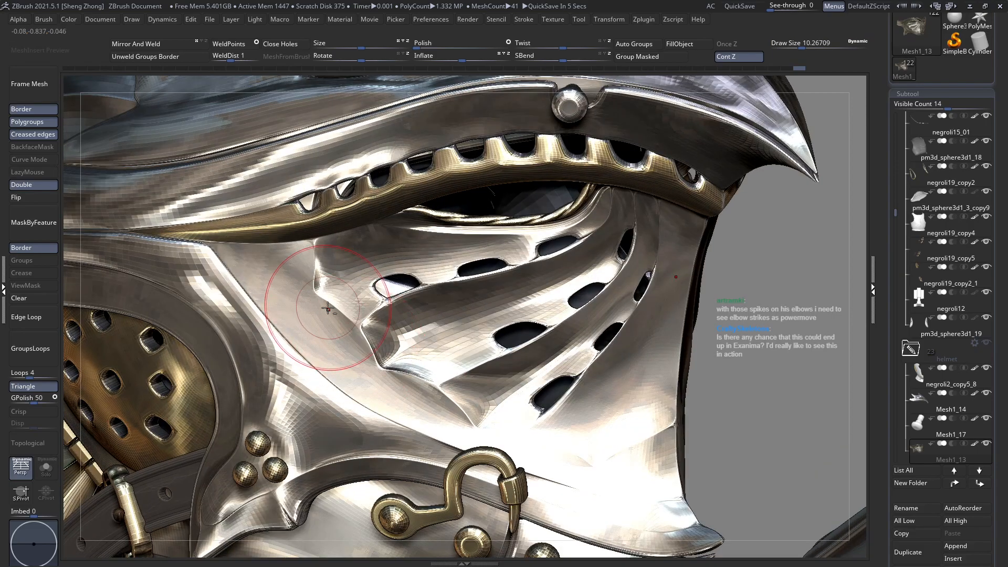
left_click_drag(313, 292, 316, 298)
right_click_drag(412, 365, 348, 306, "alt")
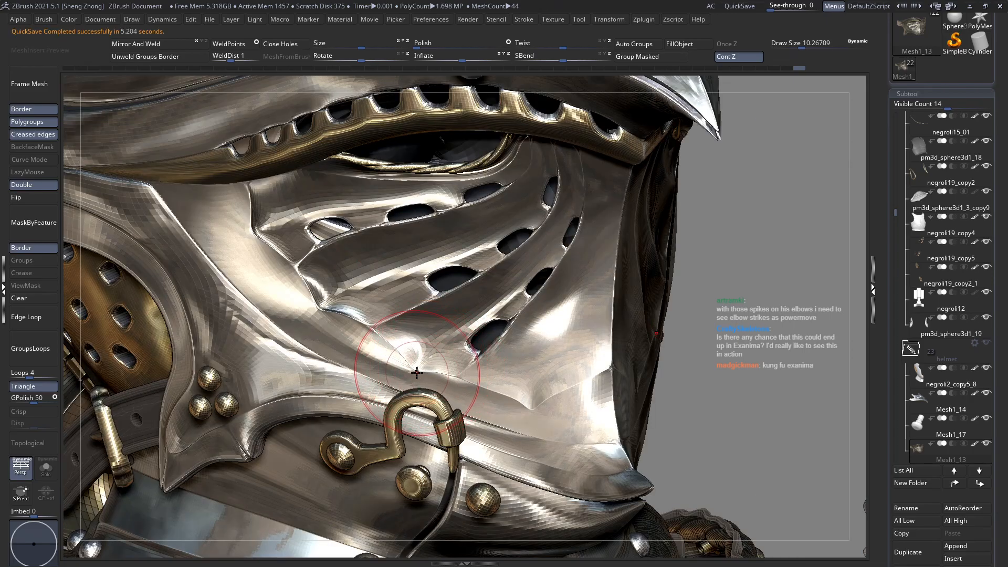
Adjust the lower tips of the cheek ribs near the visor's chin, raising the brush size to about 14.2.
right_click_drag(426, 367, 416, 377)
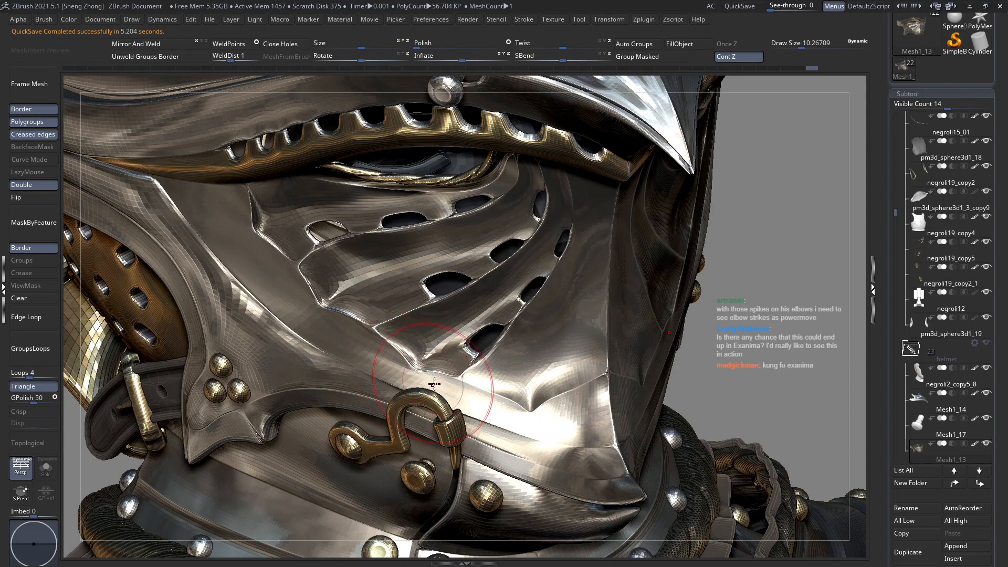
key("space")
left_click_drag(535, 363, 539, 363)
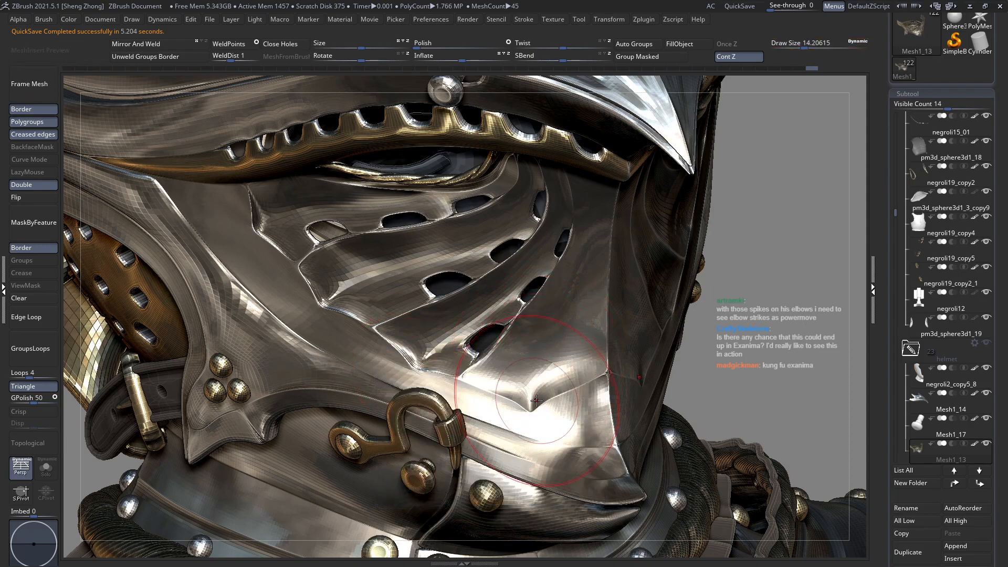
right_click_drag(535, 418, 566, 407)
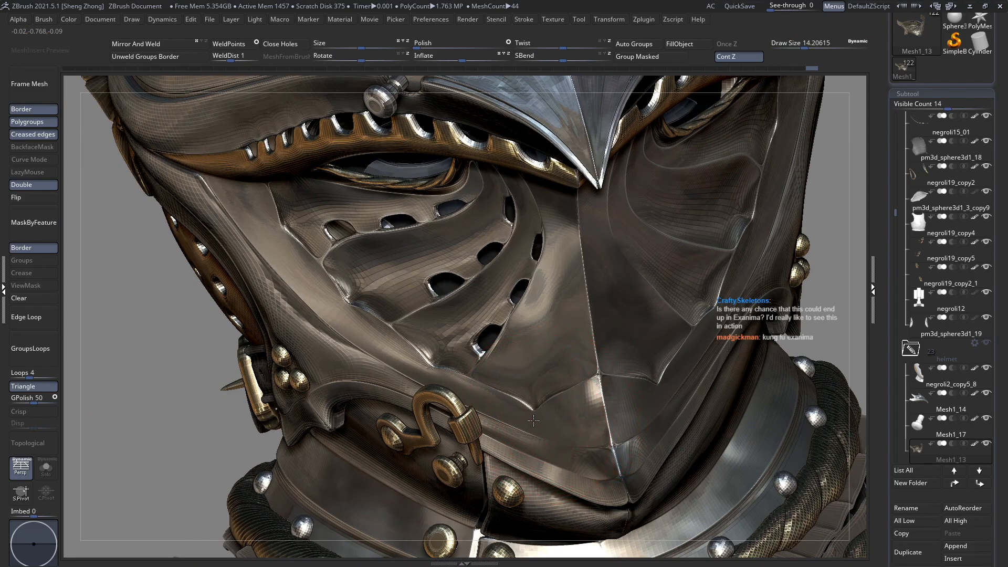
right_click_drag(498, 401, 485, 394)
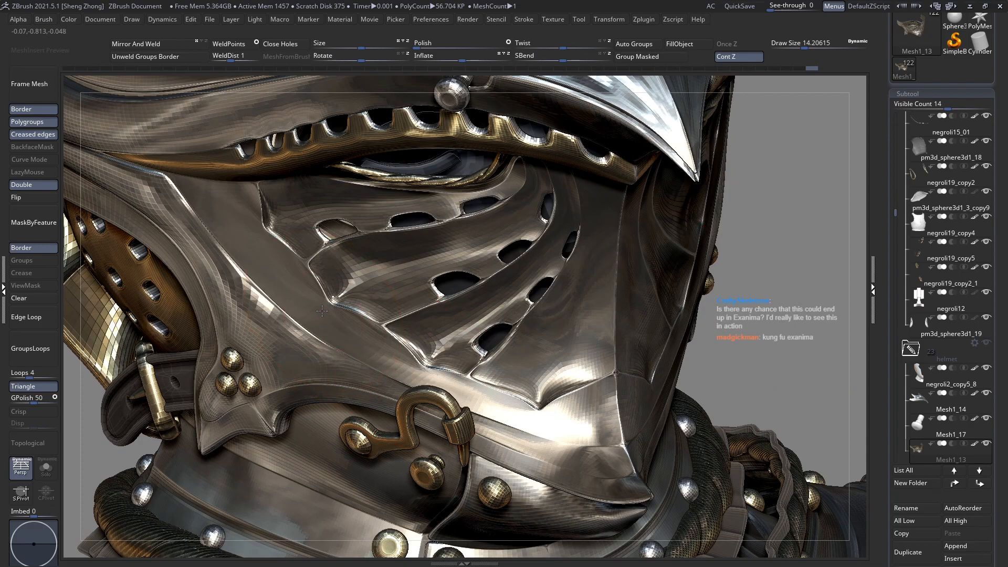
Check the cheek panels against the whole helmet from the front and side, and clear the lower visor's mask.
left_click(257, 237, "ctrl")
mouse_move(376, 306)
right_mouse_down("ctrl")
mouse_move(494, 343)
mouse_move(386, 296)
right_mouse_up("ctrl")
mouse_move(488, 339)
right_mouse_down()
mouse_move(501, 382)
mouse_move(434, 353)
mouse_move(370, 363)
mouse_move(431, 349)
mouse_move(496, 311)
mouse_move(484, 360)
right_mouse_up()
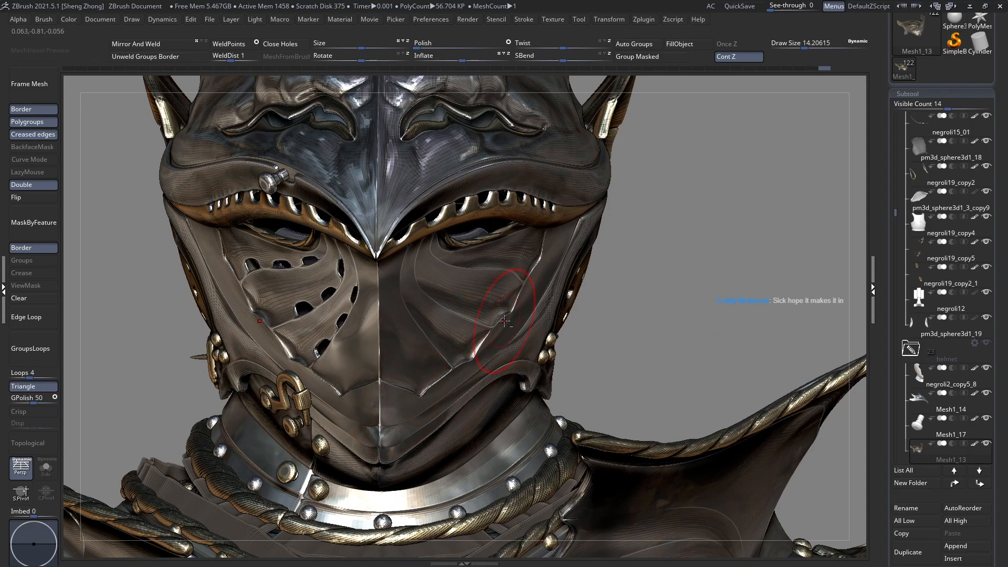
right_click_drag(474, 356, 448, 325)
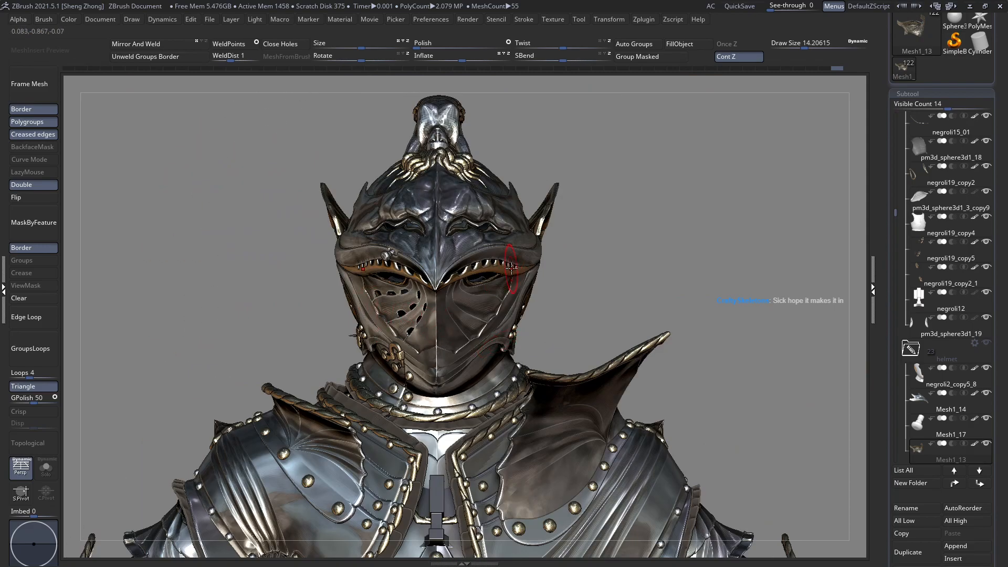
right_click_drag(433, 361, 494, 348)
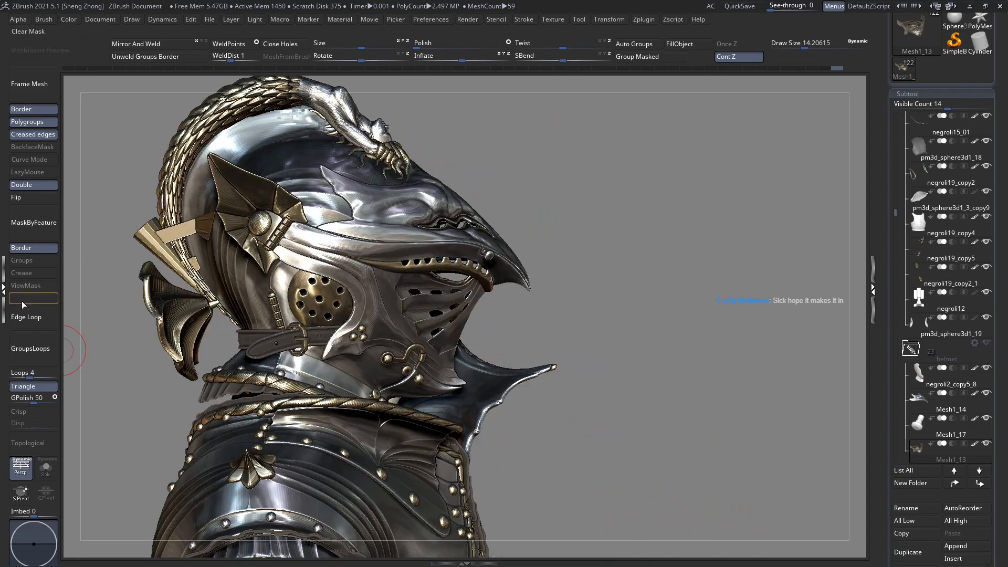
right_click_drag(362, 315, 477, 317)
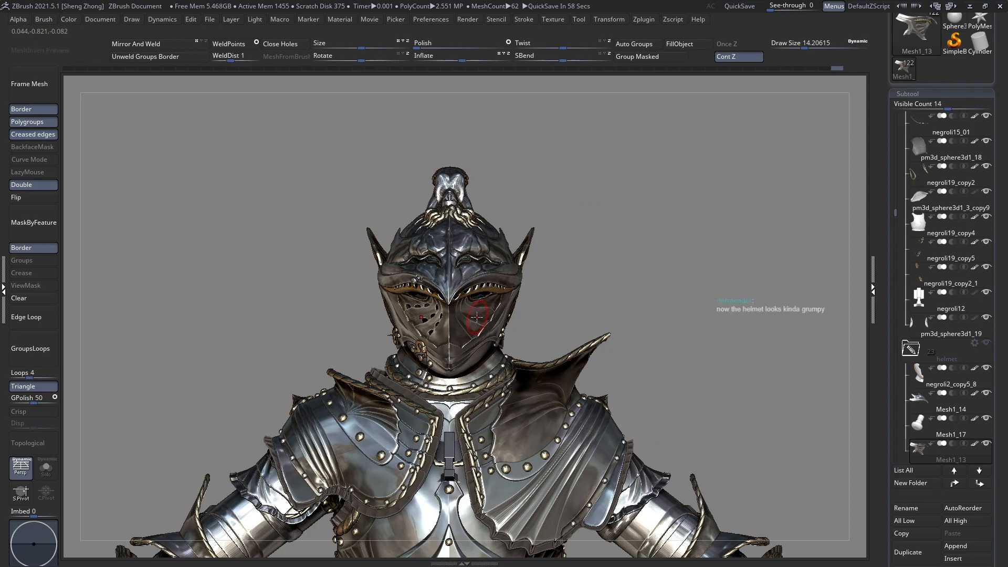
right_click_drag(476, 316, 323, 319)
Make the shoulder armour negroli10 the active subtool and hide its covering plates to expose the layers beneath.
left_click(332, 495, "alt")
right_click_drag(331, 494, 105, 310, "ctrl")
left_click(29, 299)
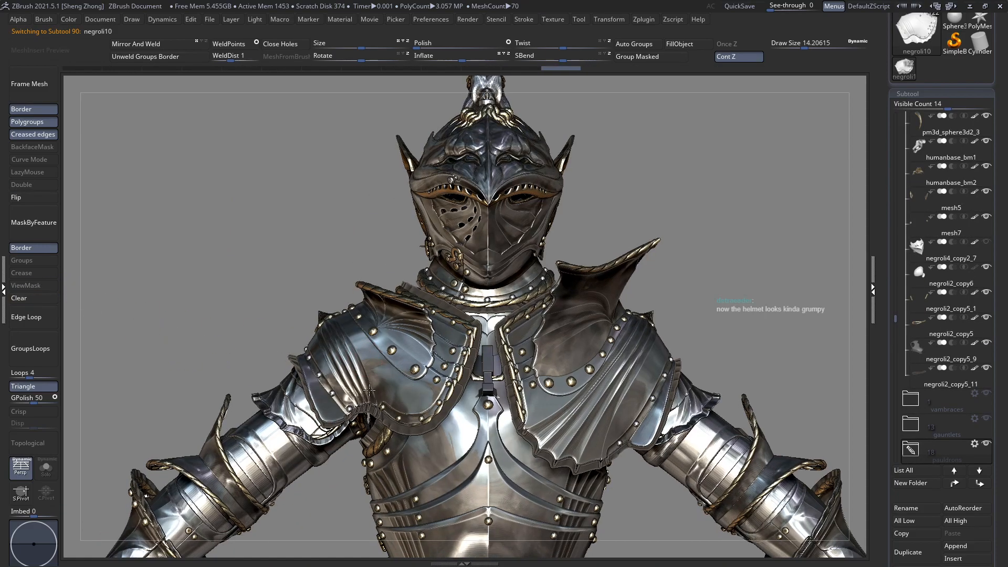
right_click_drag(394, 352, 466, 307)
left_click(489, 294, "ctrl+shift")
left_click(489, 294, "ctrl+shift")
left_click(453, 268, "ctrl+shift")
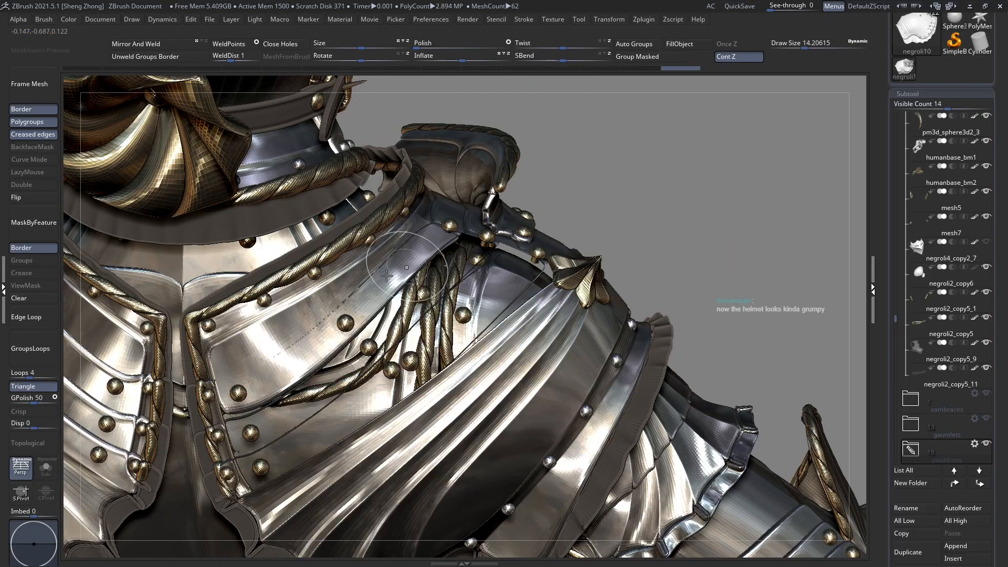
Examine the layered shoulder plates and rope trims from the back, the side and above.
mouse_move(344, 315)
right_mouse_down()
mouse_move(479, 257)
mouse_move(704, 296)
mouse_move(653, 327)
right_mouse_up()
mouse_move(660, 320)
left_mouse_down()
mouse_move(627, 268)
mouse_move(606, 270)
left_mouse_up()
right_click_drag(588, 279, 551, 413, "ctrl")
right_click_drag(545, 354, 638, 309)
right_click_drag(526, 302, 496, 391, "ctrl")
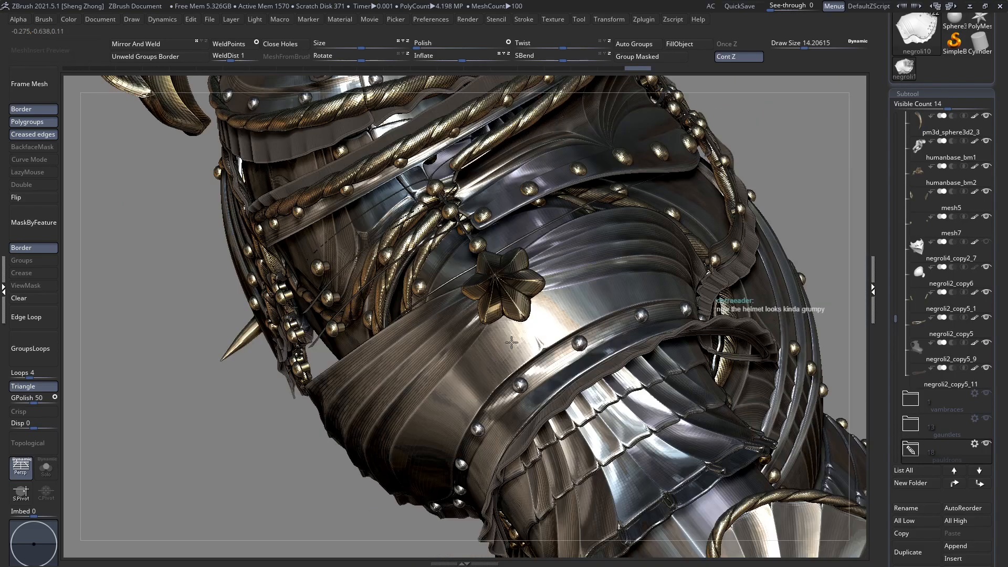
left_click_drag(511, 342, 485, 362)
left_click_drag(588, 318, 562, 327)
right_click_drag(546, 342, 509, 226, "ctrl")
mouse_move(435, 278)
right_mouse_down()
mouse_move(512, 298)
mouse_move(675, 302)
right_mouse_up()
right_click_drag(585, 288, 604, 351, "ctrl")
Restore the hidden shoulder plates, switch from the Move brush to the Zeth clay brush and return to the helmet's front.
key("ctrl+shift+z")
key("ctrl+shift+z")
right_click_drag(387, 324, 402, 365, "ctrl")
right_click_drag(588, 284, 511, 291)
right_click(511, 290)
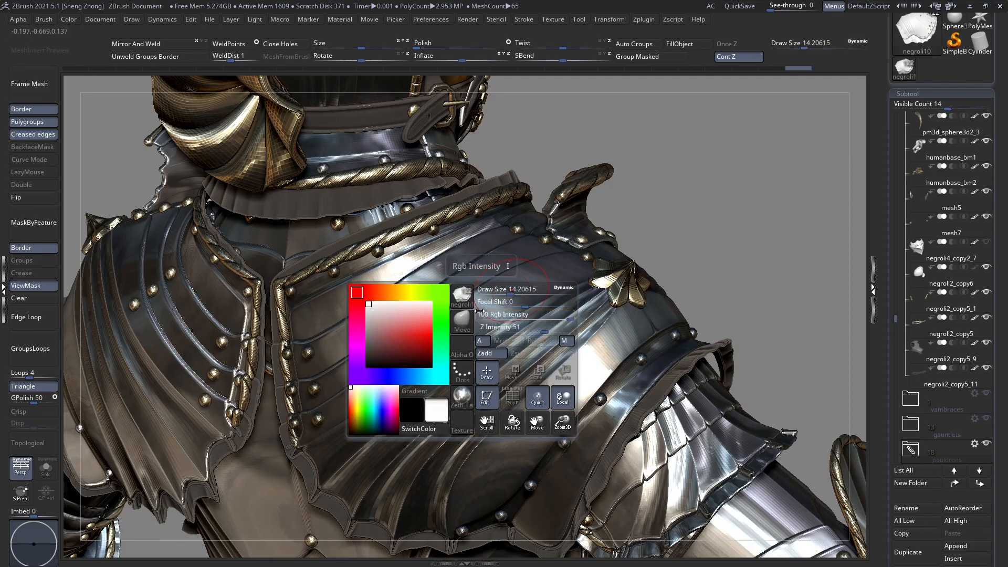
left_click(463, 289)
key("z")
key("m")
mouse_move(525, 318)
right_mouse_down()
mouse_move(536, 321)
mouse_move(478, 372)
mouse_move(420, 327)
mouse_move(441, 354)
mouse_move(367, 332)
right_mouse_up()
right_click_drag(513, 300, 495, 360, "alt")
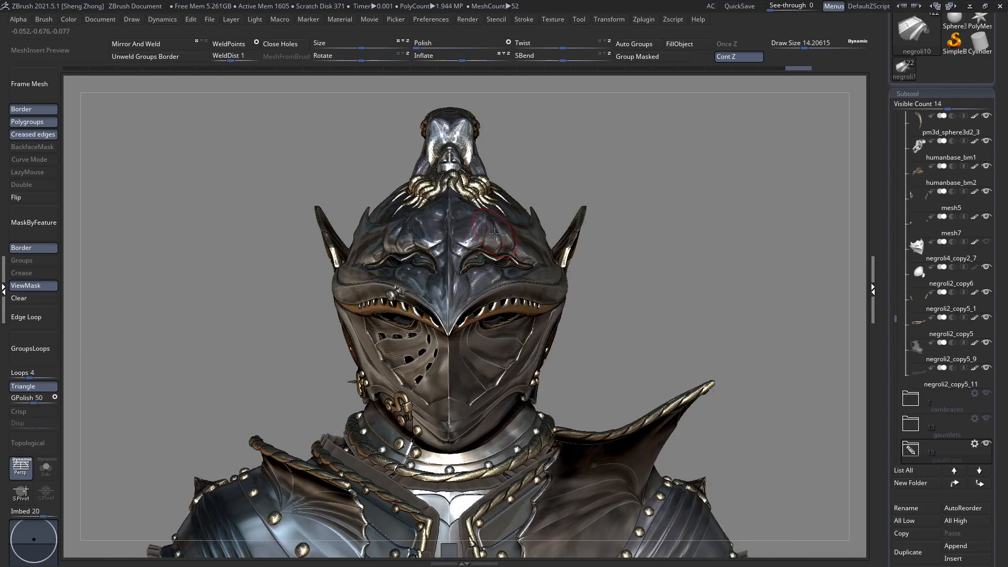
Make the beaked brow piece Mesh1_14 the active subtool and judge the helmet's expression against the full figure.
right_click_drag(508, 236, 516, 230)
mouse_move(525, 230)
left_mouse_down()
mouse_move(497, 242)
mouse_move(446, 234)
left_mouse_up()
left_click_drag(504, 336, 474, 330, "alt")
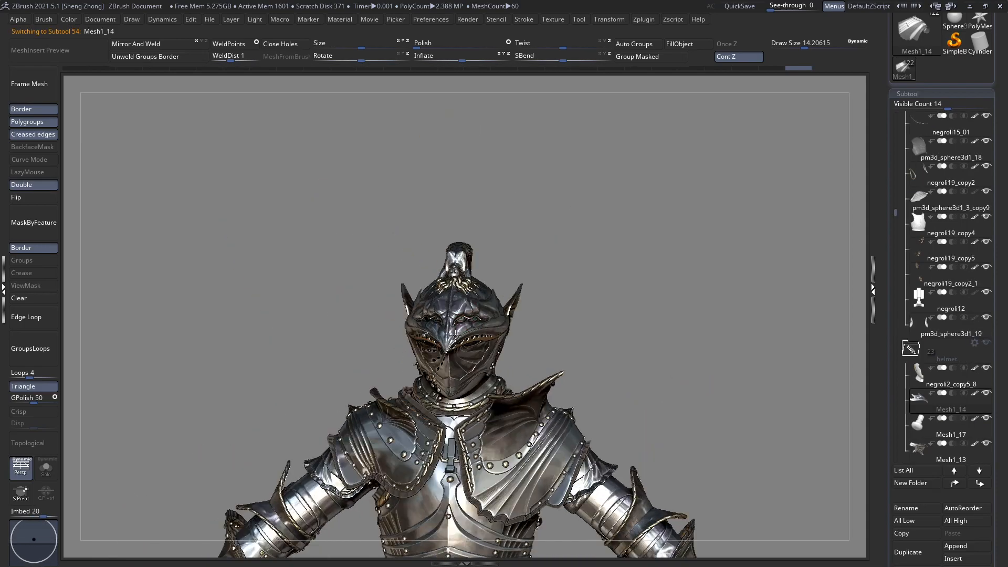
mouse_move(461, 305)
left_mouse_down()
mouse_move(423, 342)
mouse_move(450, 370)
mouse_move(477, 311)
mouse_move(462, 314)
mouse_move(483, 298)
left_mouse_up()
left_click(450, 370, "alt")
right_click_drag(480, 262, 362, 294, "ctrl")
right_click_drag(365, 349, 362, 281, "ctrl")
right_click_drag(512, 348, 489, 272, "alt")
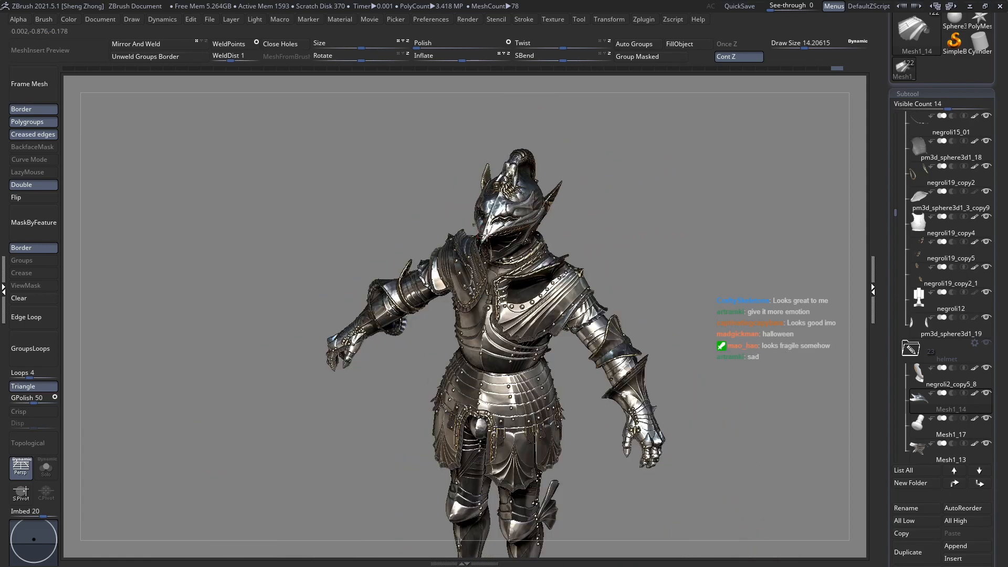
right_click_drag(620, 326, 683, 329)
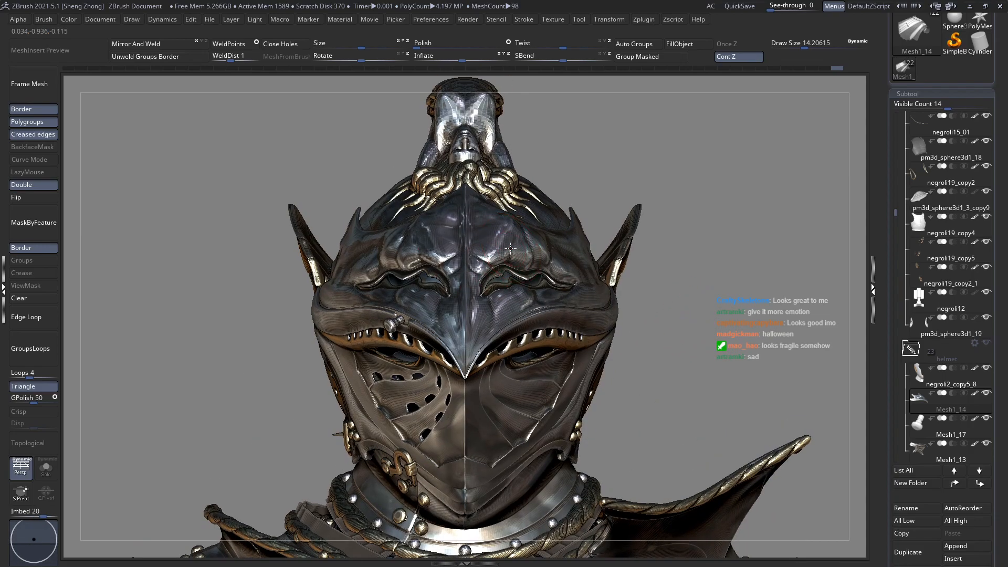
Set the brush size to about 18.2 and display the beaked brow piece's polygroups.
key("shift+f")
mouse_move(509, 250)
right_mouse_down("ctrl")
mouse_move(520, 251)
mouse_move(452, 253)
right_mouse_up("ctrl")
key("shift+f")
key("space")
left_click_drag(524, 241, 526, 241)
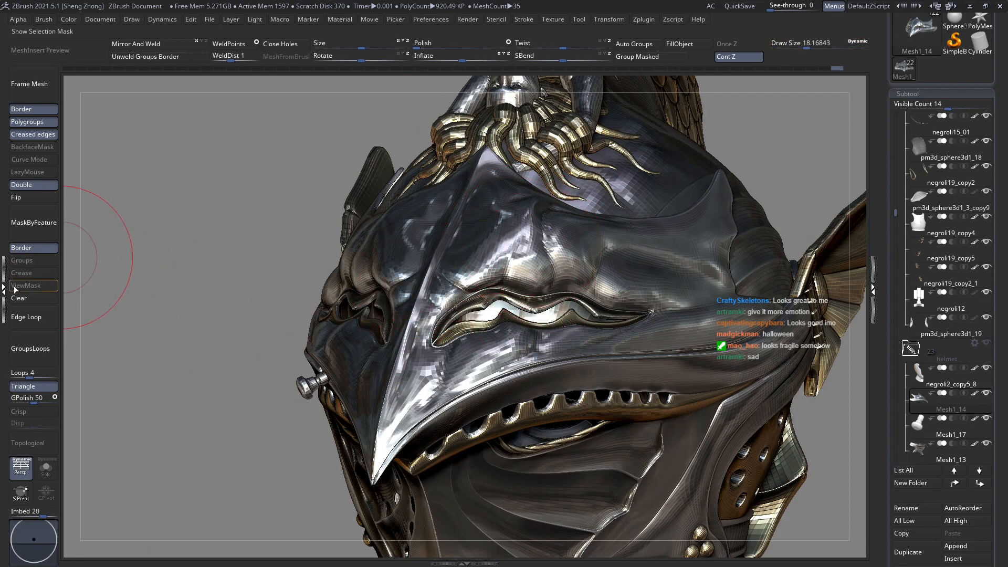
left_click(25, 286)
left_click(24, 286)
key("shift+f")
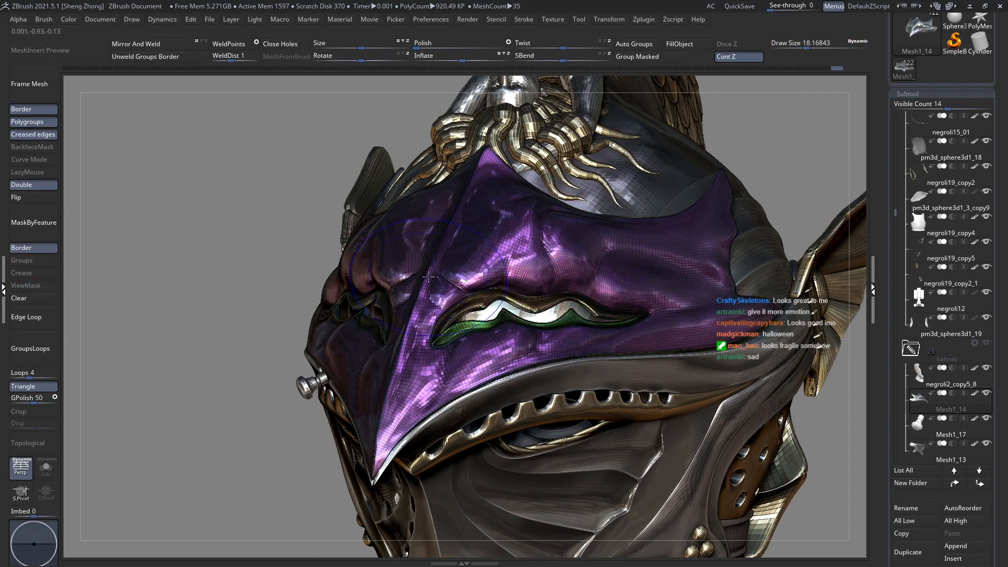
Mask the brow piece except its main surface by hiding that surface and masking the rest, then show the whole piece.
left_click(490, 241, "ctrl+shift")
left_click(490, 241, "ctrl+shift")
left_click(400, 235, "ctrl+shift")
left_click(243, 226, "ctrl")
left_click(239, 225, "ctrl+shift")
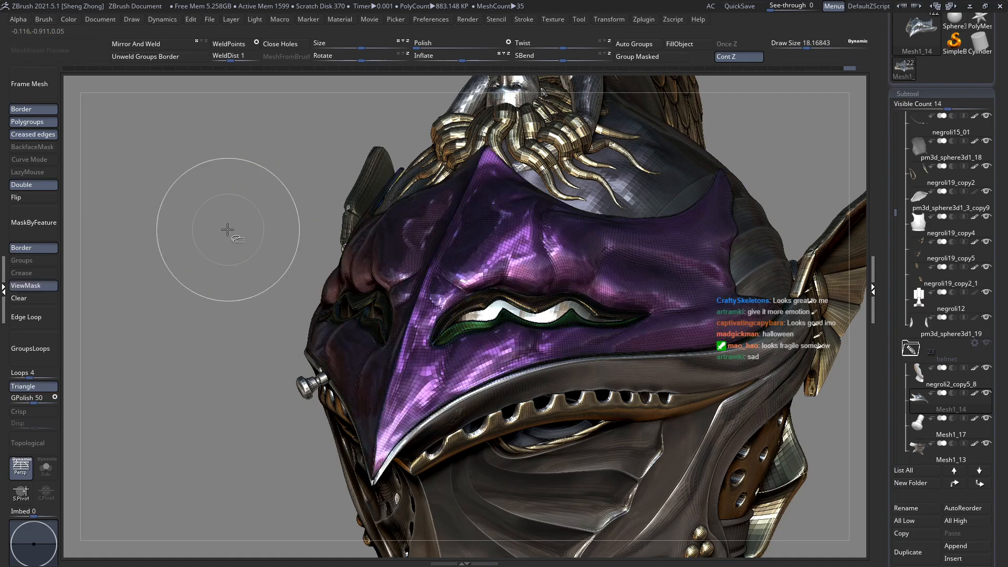
right_click_drag(117, 234, 168, 235, "shift")
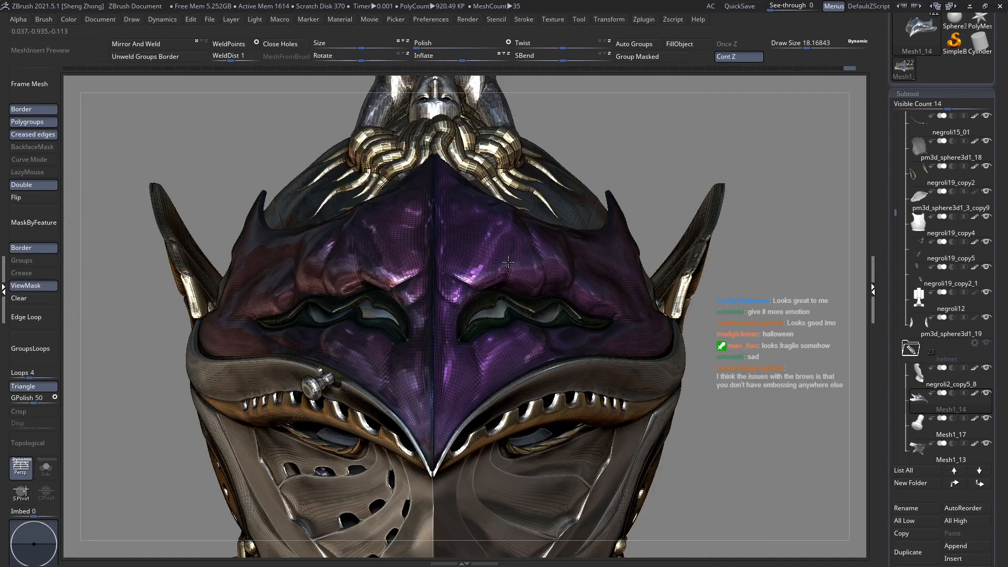
key("shift+f")
Set the brush size to about 20.5 and switch to the Move brush for the brow above the eye openings.
right_click_drag(529, 261, 515, 233)
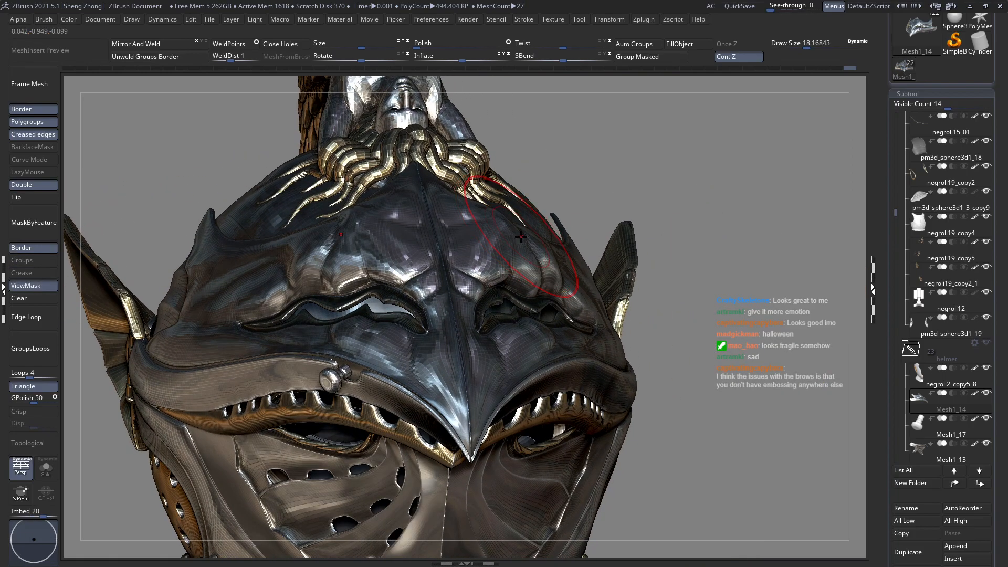
right_click(521, 237)
left_click(521, 240)
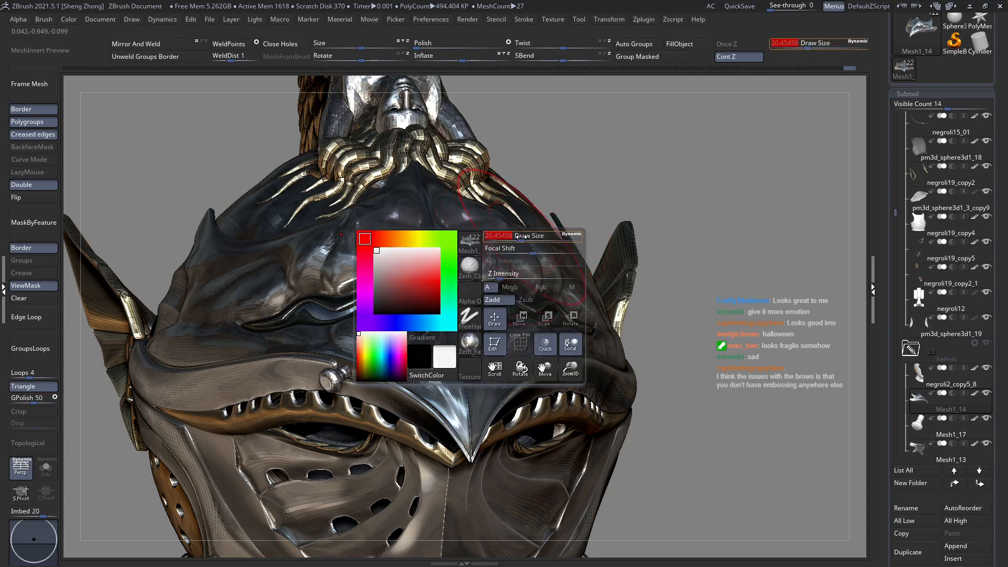
right_click_drag(537, 232, 516, 231)
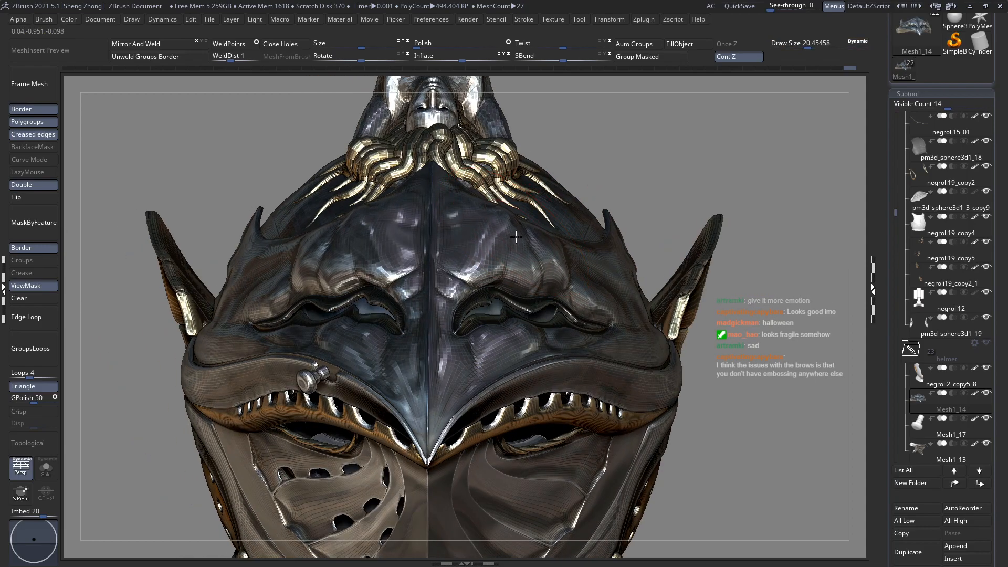
right_click(458, 276)
left_click(457, 276)
key("m")
key("v")
Reshape the outer brow folds above the eye openings with the Move brush.
right_click_drag(475, 263, 525, 264)
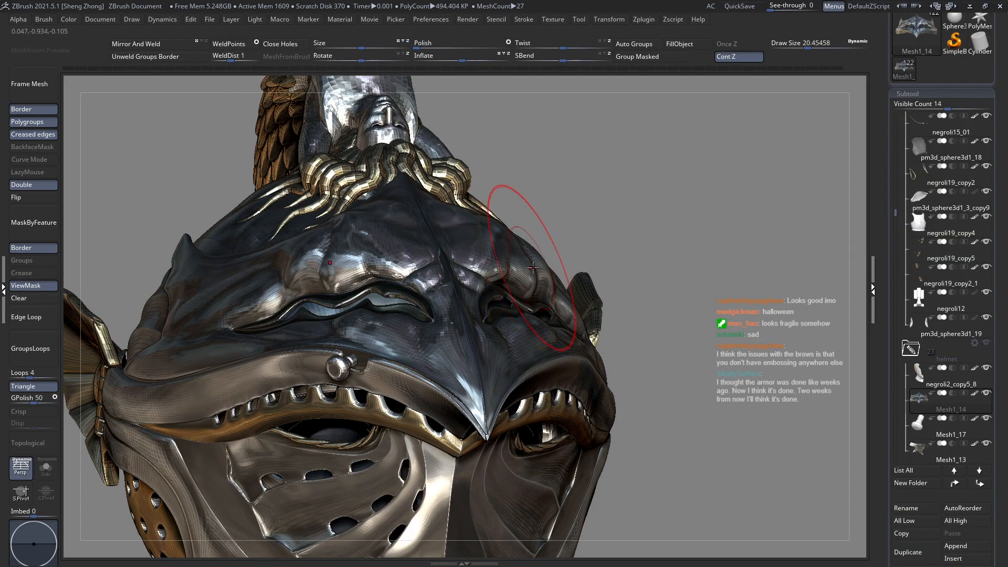
left_click_drag(543, 273, 542, 270)
right_click_drag(575, 268, 540, 260)
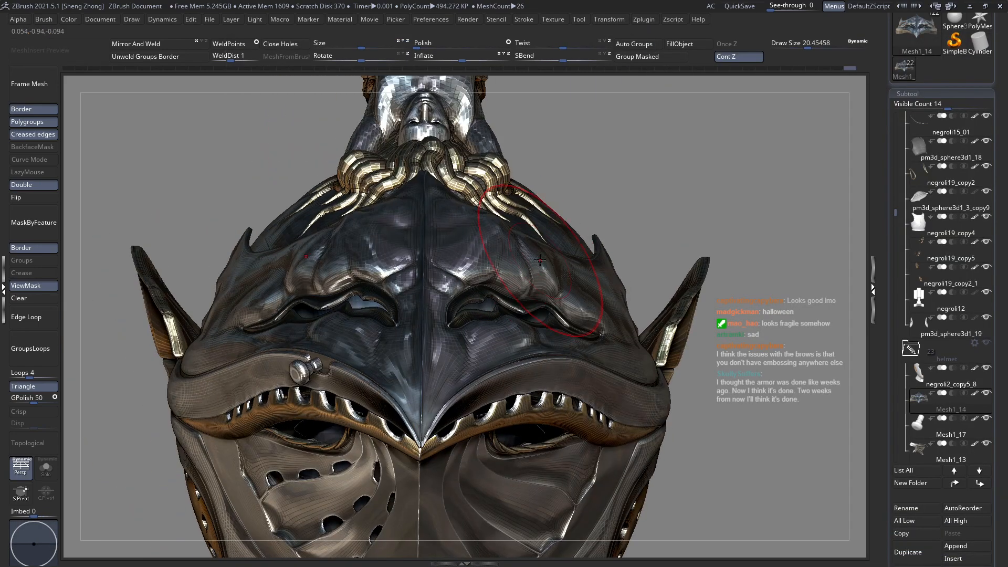
left_click_drag(540, 260, 536, 263)
right_click_drag(538, 262, 488, 265)
Refine the upper brow folds below the crest's tendrils, reducing the brush size to about 17.1 and then about 14.2.
key("space")
left_click_drag(510, 256, 529, 249)
right_click_drag(505, 243, 566, 238)
key("space")
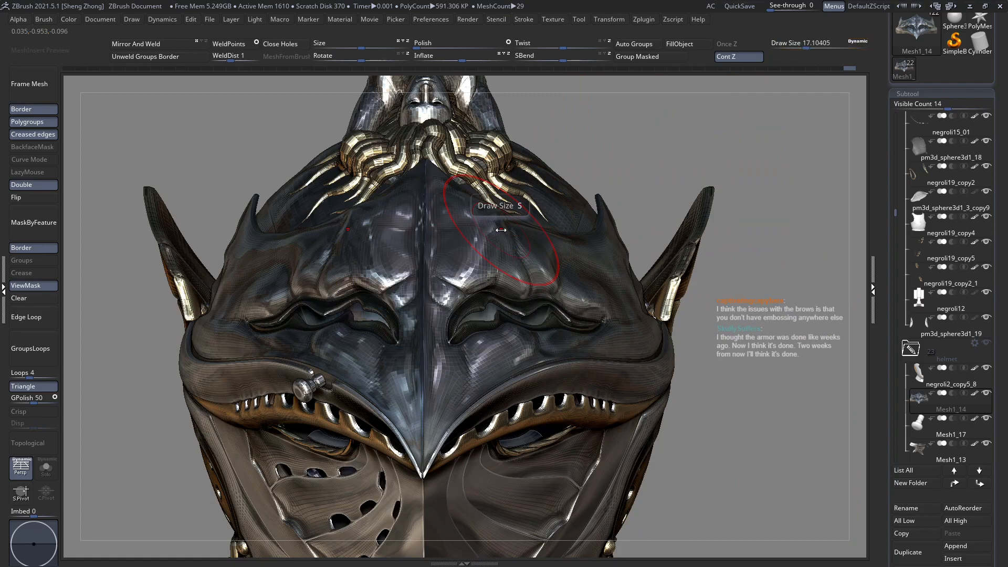
left_click_drag(501, 230, 493, 232)
right_click_drag(495, 230, 451, 224)
key("space")
left_click_drag(524, 220, 517, 221)
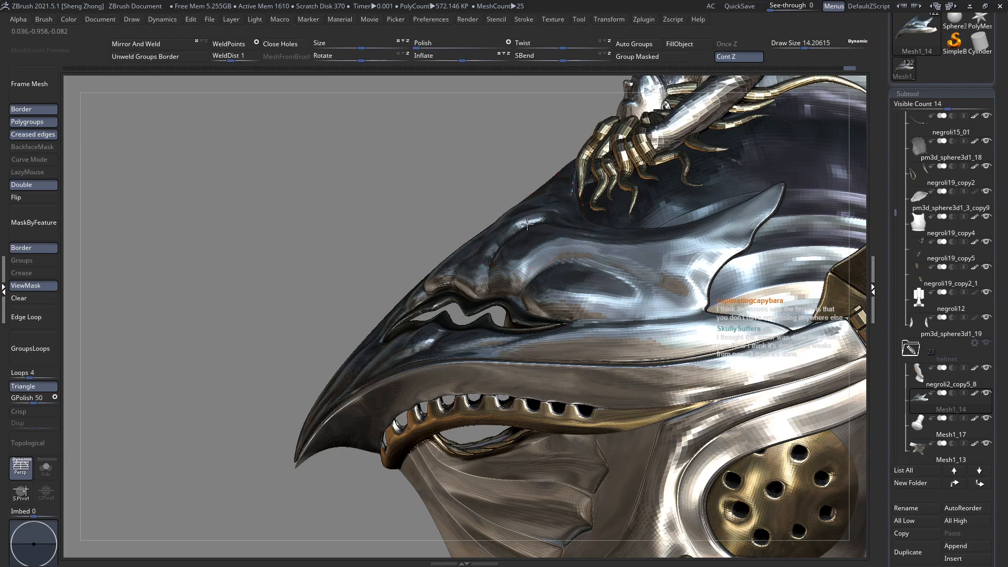
Adjust the forehead folds from the side and front, setting the brush size to about 16.1 and then about 12.5.
right_click_drag(505, 235, 385, 238)
right_click_drag(439, 255, 513, 294, "ctrl")
key("space")
left_click_drag(423, 257, 426, 257)
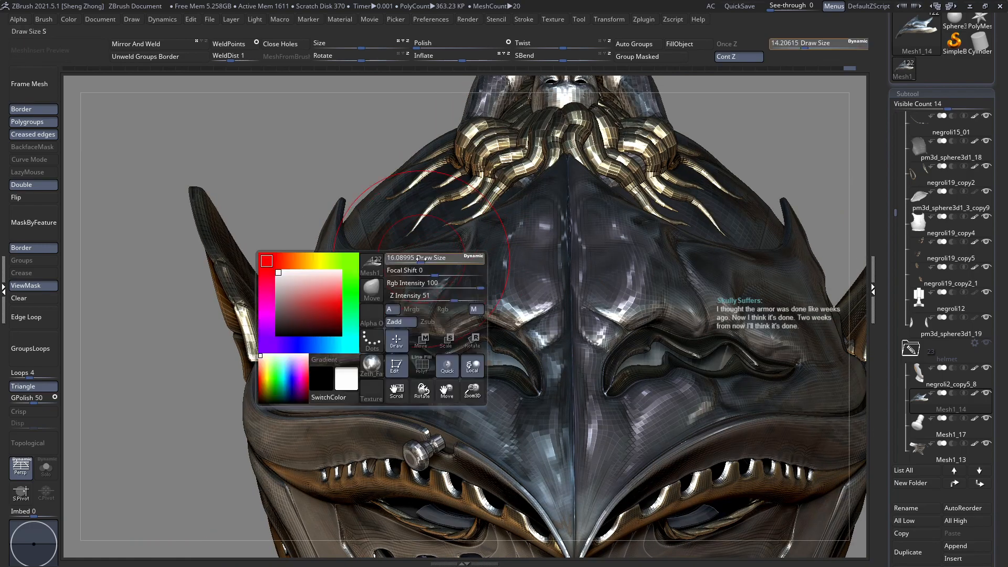
key("space")
left_click_drag(496, 228, 495, 227)
right_click_drag(638, 279, 570, 257, "ctrl")
right_click_drag(604, 367, 622, 299)
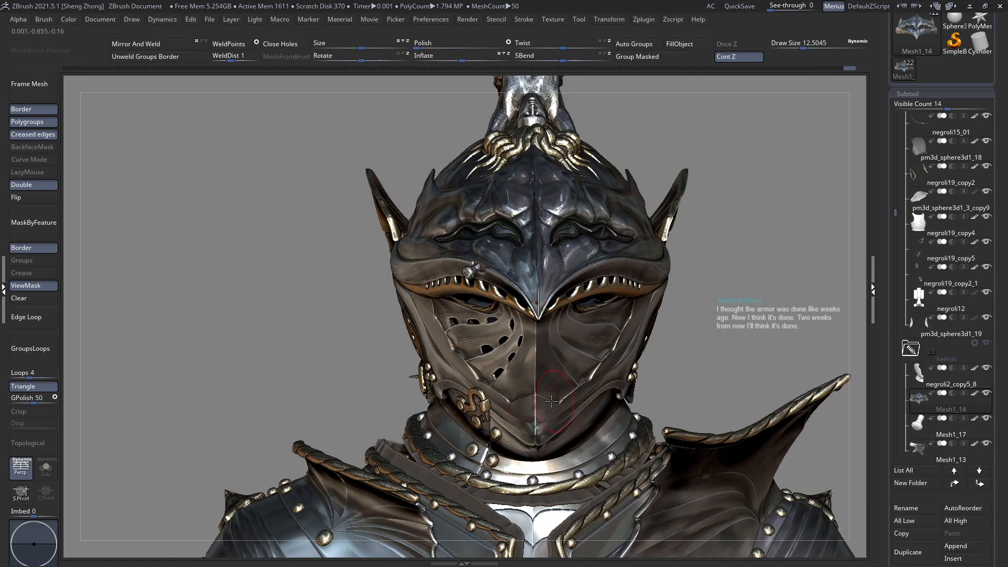
Refine the brow's outer corners beside the eye openings, using a brush size of about 15.1 and then about 20.5.
right_click_drag(542, 215, 585, 272)
right_click(585, 272)
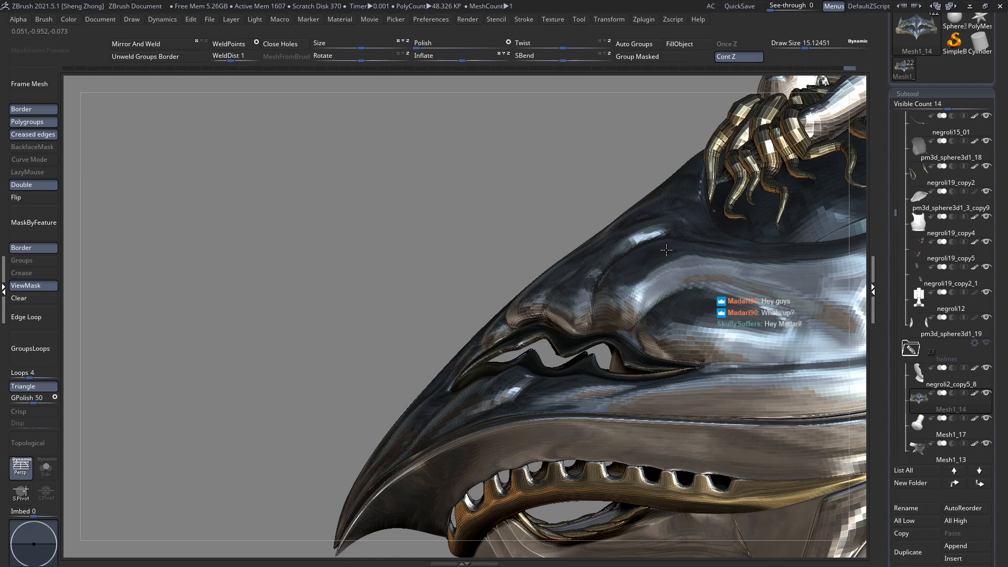
right_click_drag(645, 265, 638, 344, "ctrl")
right_click_drag(472, 336, 509, 368, "ctrl")
right_click_drag(479, 319, 723, 326)
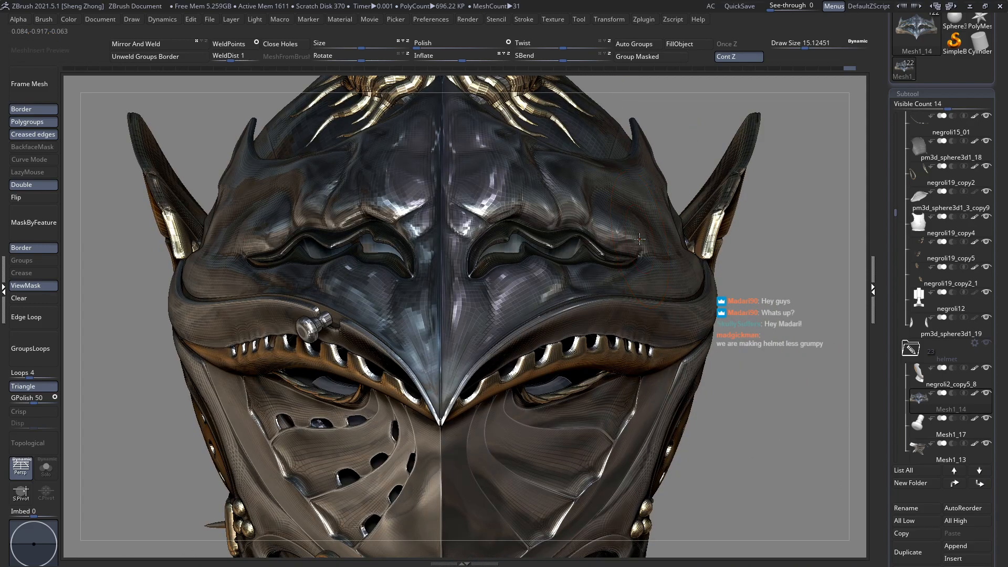
key("space")
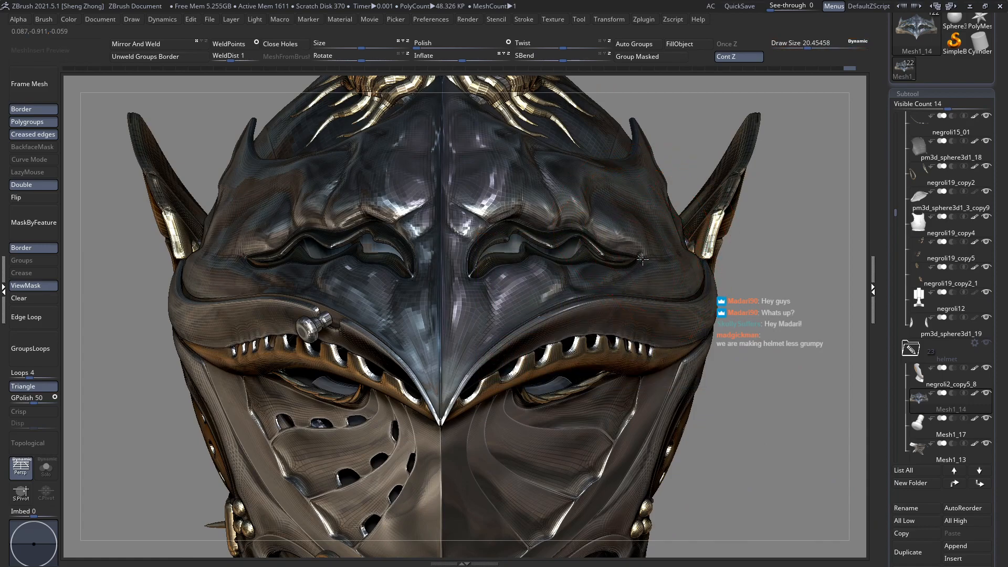
Reshape the outer sides of the helmet's brow plate with a symmetrical brush, enlarging the draw size to about 33.7.
right_click_drag(642, 258, 493, 227, "ctrl")
right_click_drag(583, 268, 526, 268)
right_click_drag(607, 316, 634, 243, "alt")
key("space")
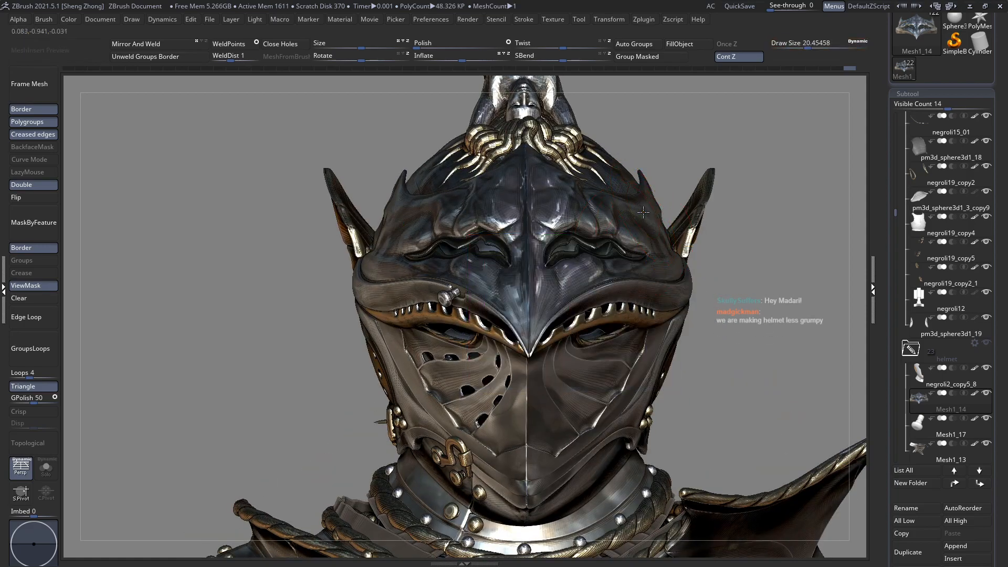
key("space")
left_click_drag(643, 212, 645, 212)
right_click_drag(645, 212, 650, 235)
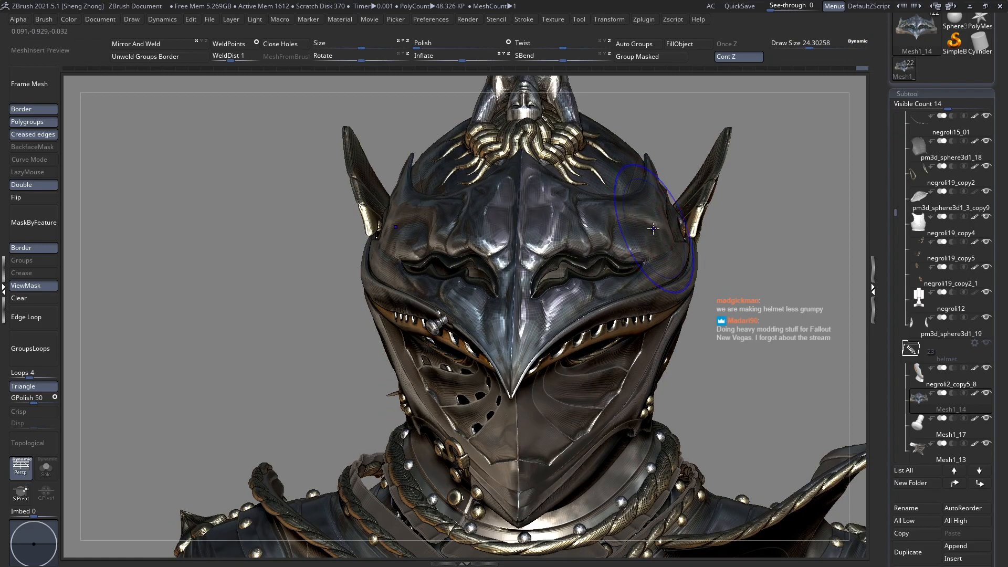
right_click_drag(654, 227, 651, 234, "shift")
left_click_drag(410, 161, 387, 225, "ctrl+alt+shift")
key("space")
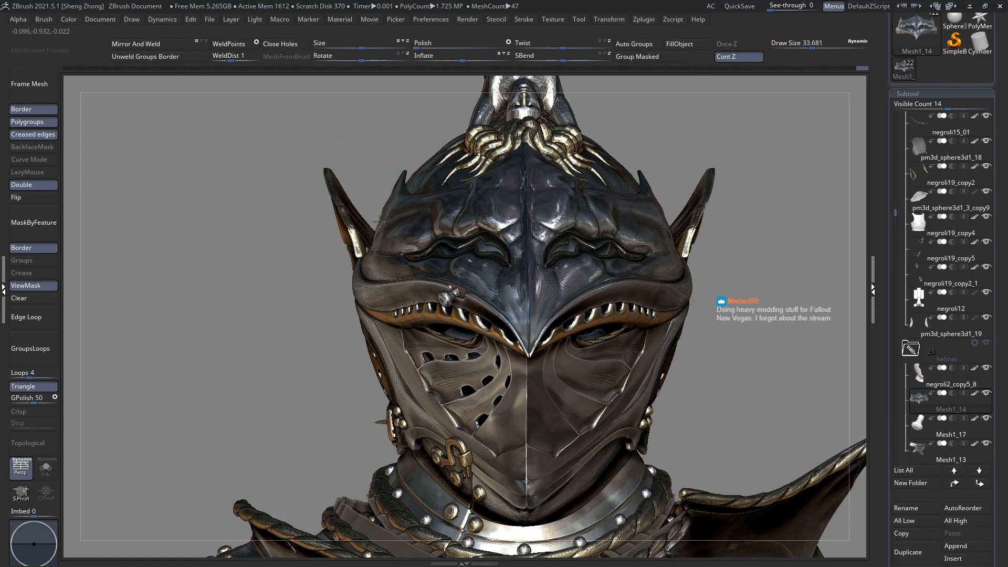
Clear the mask on the helmet's brow plate.
left_click_drag(386, 223, 379, 249, "alt")
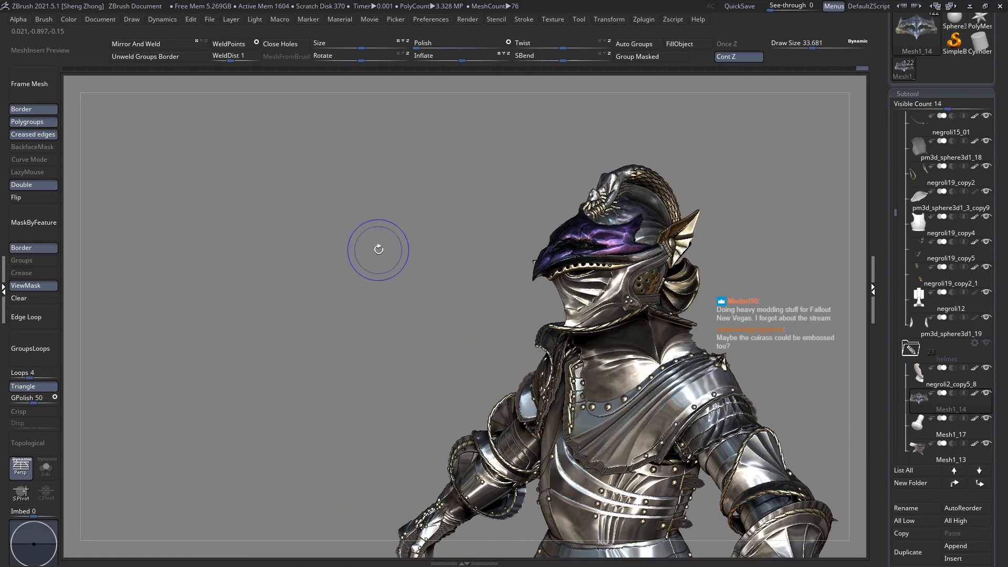
left_click_drag(263, 273, 294, 269)
left_click(48, 298)
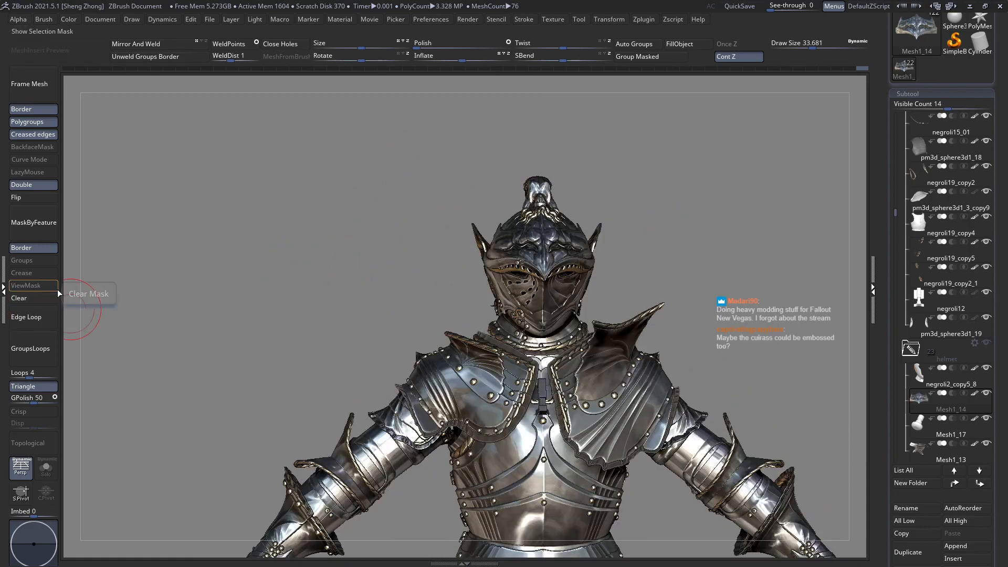
left_click_drag(599, 300, 541, 269)
left_click_drag(506, 298, 577, 286)
Select the main plate of the character's right pauldron and set the brush draw size to about 8.97.
mouse_move(448, 415)
right_mouse_down("alt")
mouse_move(472, 348)
mouse_move(486, 394)
right_mouse_up("alt")
left_click(473, 348, "alt")
mouse_move(496, 348)
right_mouse_down()
mouse_move(473, 337)
mouse_move(513, 329)
right_mouse_up()
right_click(472, 337)
left_click(412, 368)
left_click(641, 383)
key("space")
left_click_drag(513, 327, 502, 323)
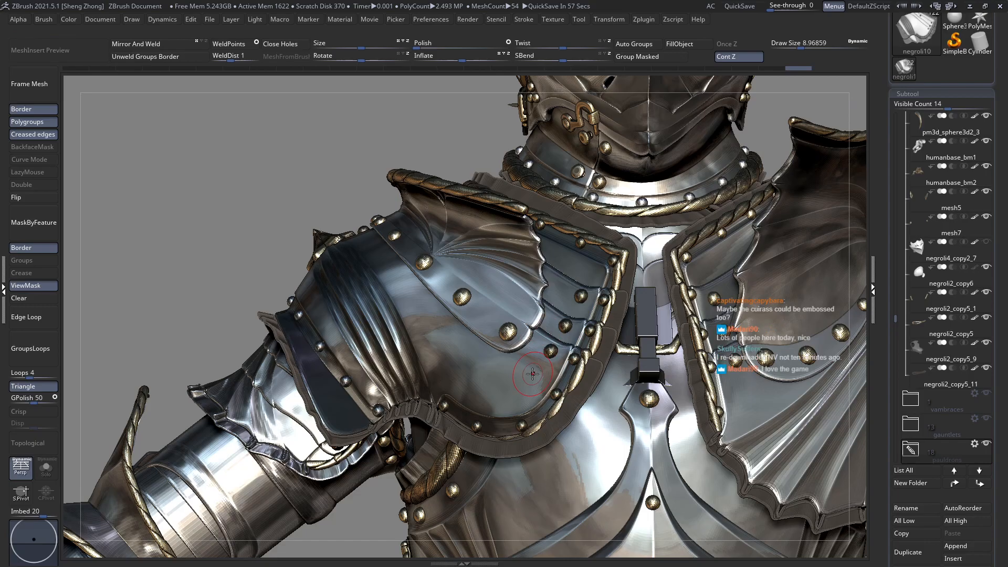
Try an inward brush dab on the pauldron plate's smooth lower front at draw size 10.27 and undo it.
right_click_drag(530, 376, 499, 247)
key("space")
left_click_drag(497, 246, 499, 245)
right_click_drag(499, 249, 500, 310)
key("4")
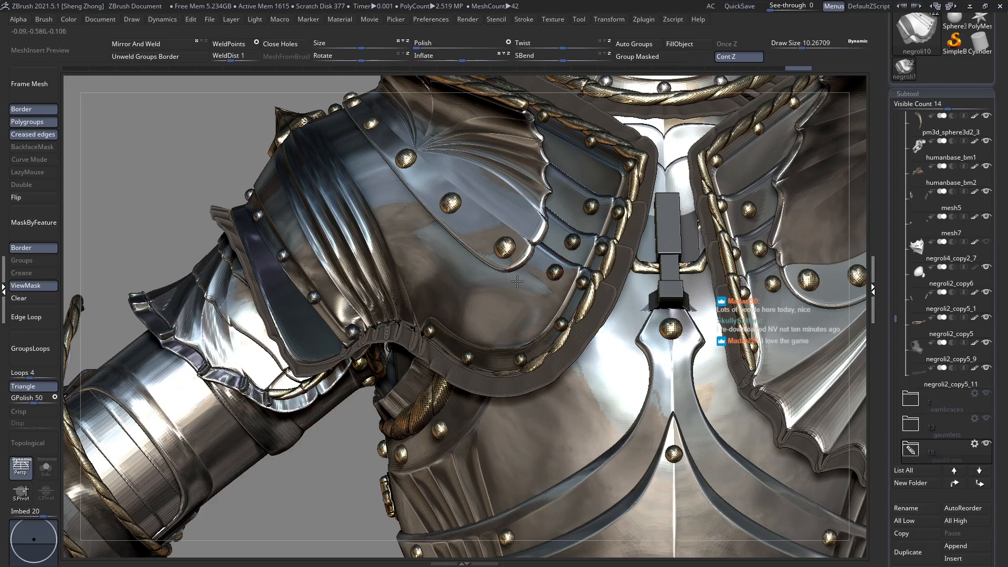
left_click(515, 300, "alt")
right_click_drag(514, 303, 518, 306)
key("ctrl+z")
Sculpt a light dab below the pauldron's large rivets at draw size 8.97 and redo the sculpting history.
key("space")
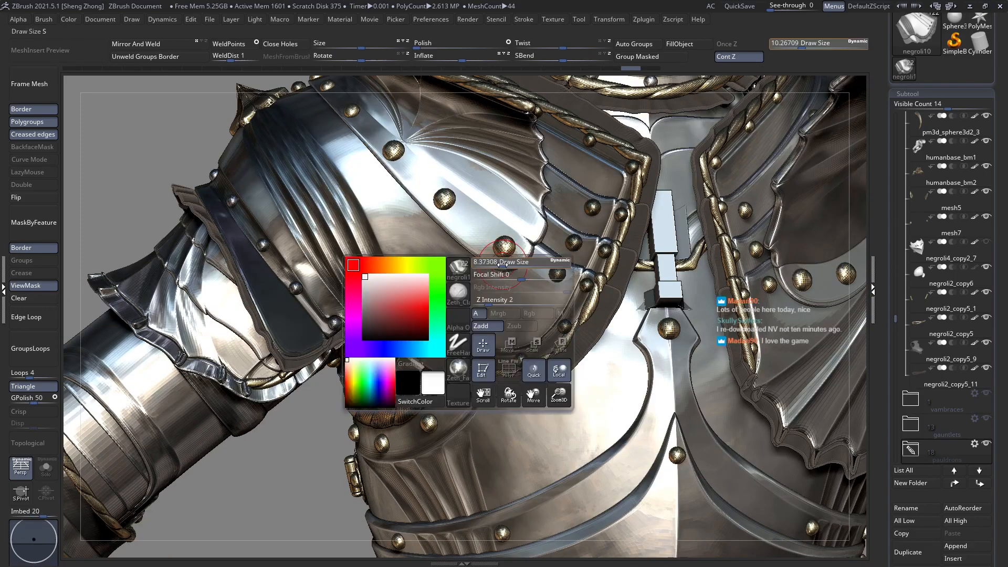
left_click_drag(504, 262, 502, 261)
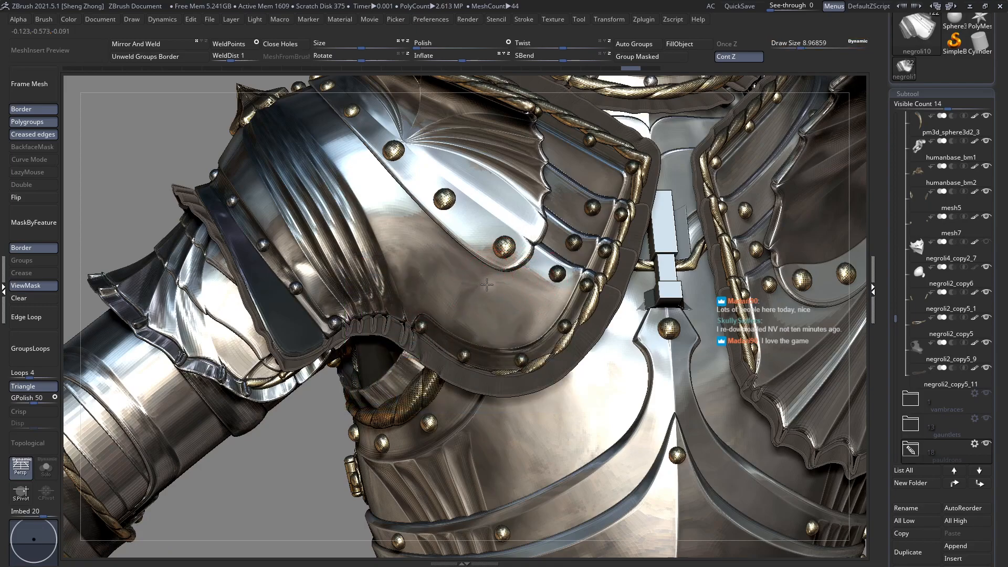
left_click_drag(528, 282, 528, 282)
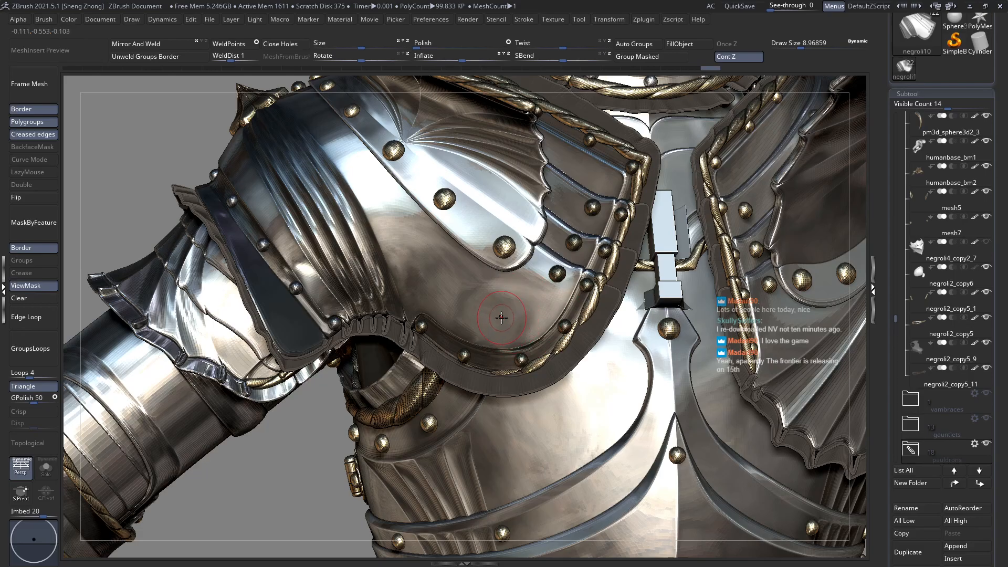
key("ctrl+shift+z")
key("ctrl+shift+z")
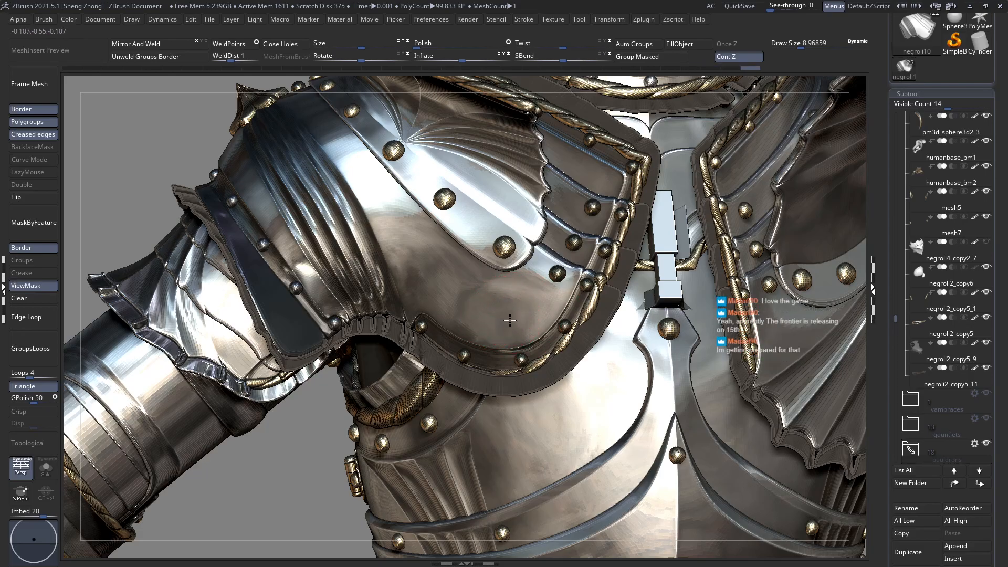
Sculpt subtle hollows into the pauldron plate's smooth lower front with a draw size of about 12.5.
key("space")
left_click_drag(502, 286, 505, 285)
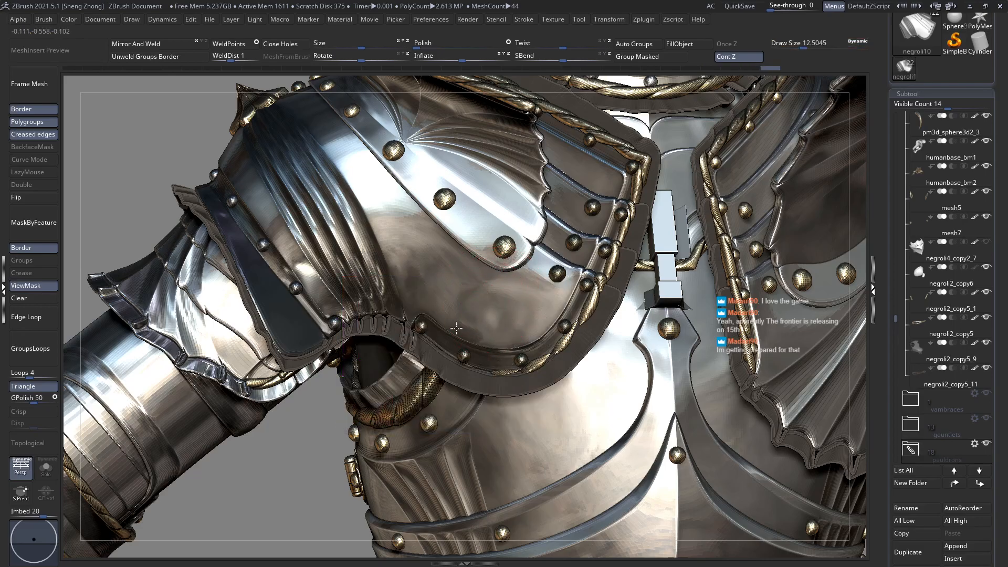
left_click(435, 296, "alt")
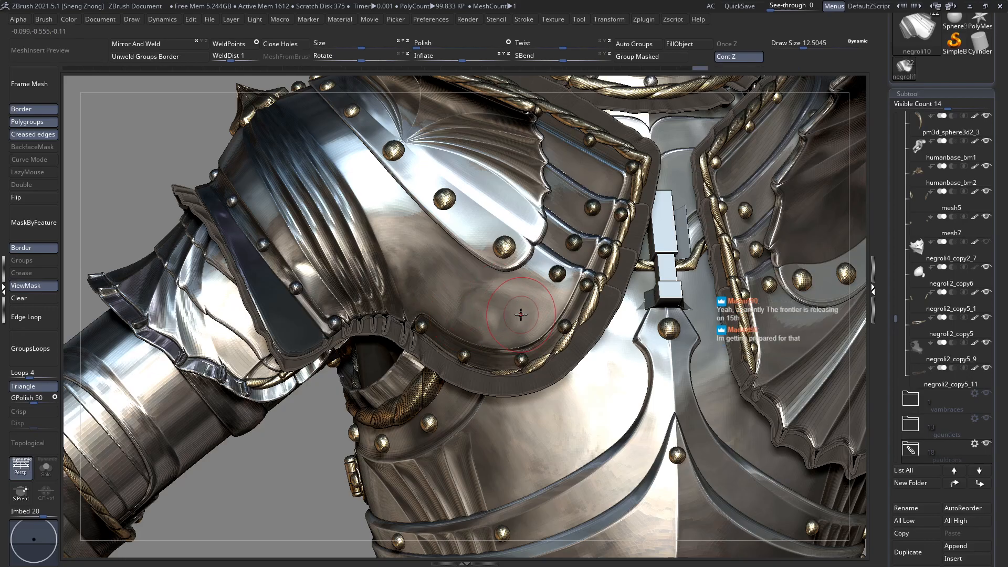
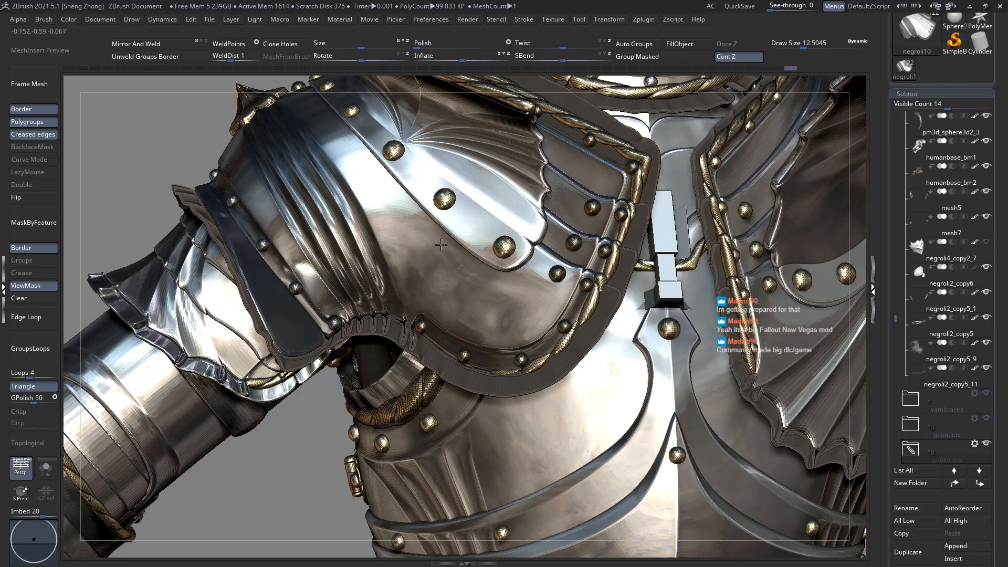
right_click_drag(440, 289, 441, 267)
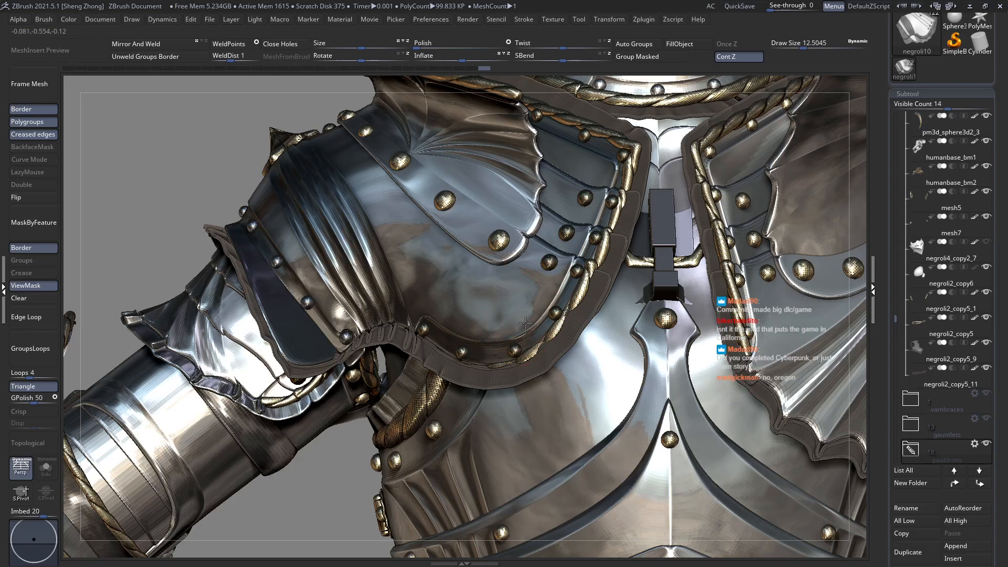
right_click_drag(512, 311, 525, 293)
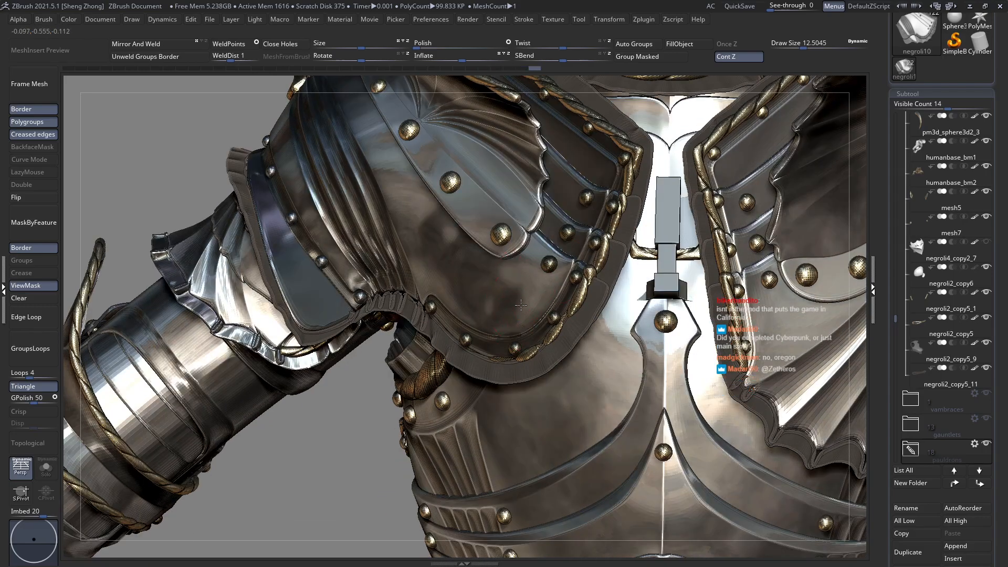
right_click_drag(534, 302, 541, 261)
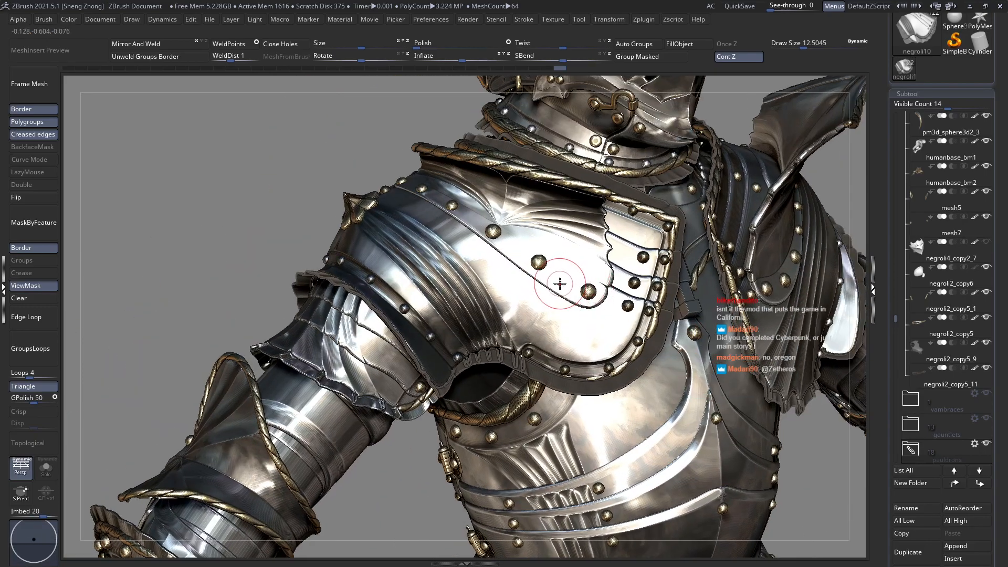
mouse_move(579, 344)
right_mouse_down()
mouse_move(592, 316)
mouse_move(577, 318)
right_mouse_up()
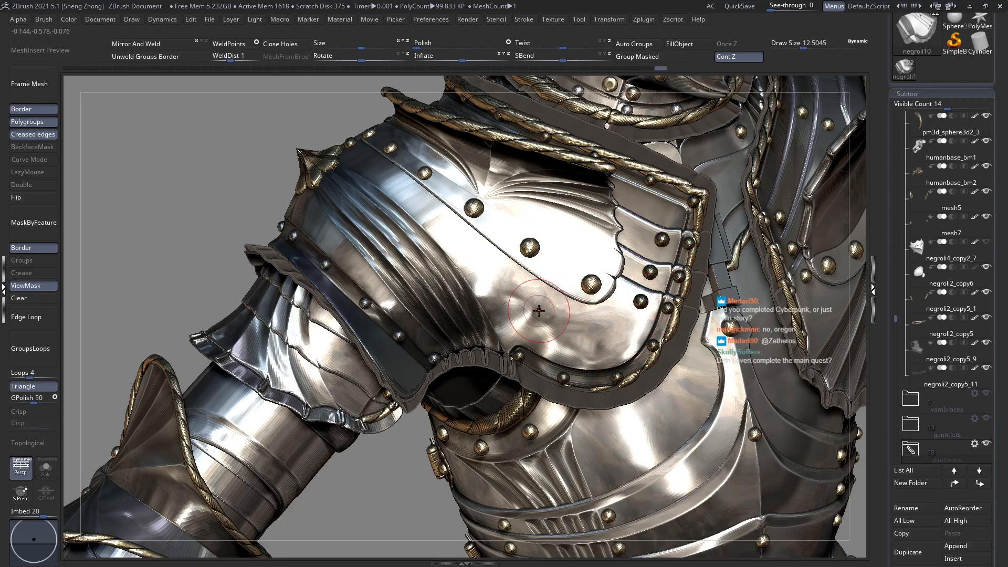
right_click_drag(563, 321, 522, 311)
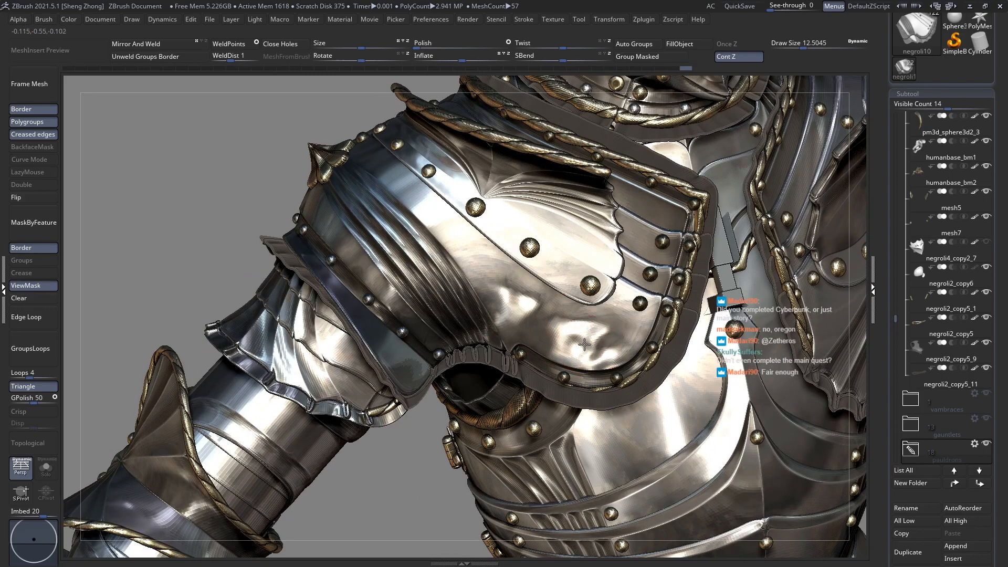
Refine the pauldron surface between the fluting and the riveted band at draw size 8.97.
mouse_move(584, 344)
right_mouse_down()
mouse_move(530, 336)
mouse_move(517, 295)
mouse_move(575, 297)
mouse_move(558, 286)
mouse_move(560, 263)
mouse_move(566, 281)
right_mouse_up()
key("space")
left_click_drag(566, 282, 564, 282)
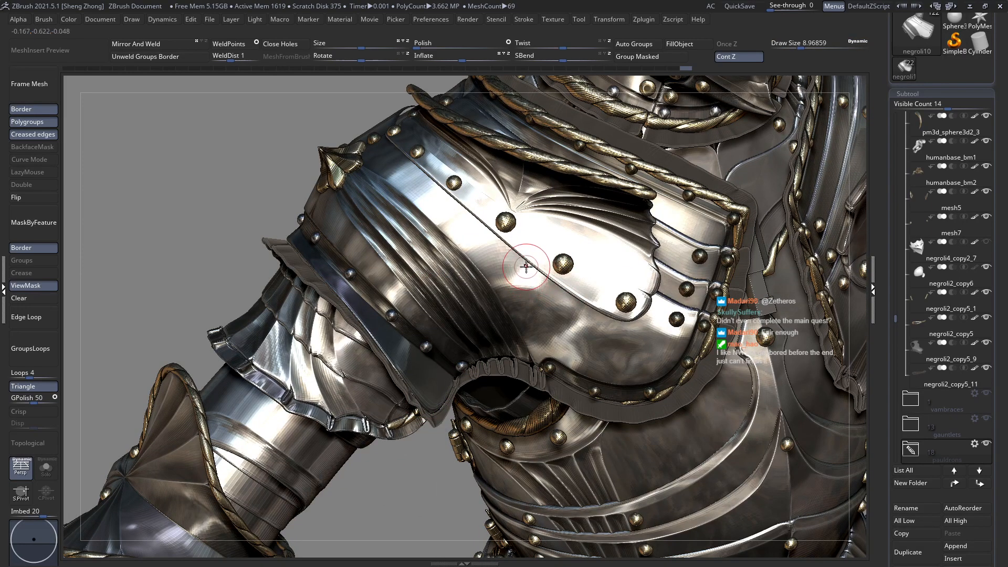
left_click_drag(523, 262, 529, 266)
right_click_drag(595, 295, 502, 275, "ctrl")
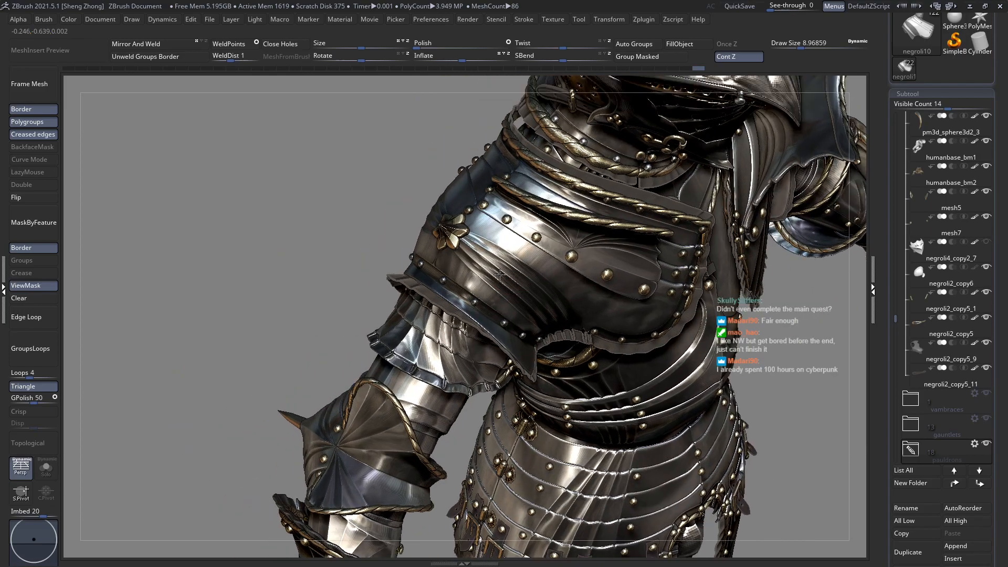
Set the draw size to about 10.97 and refine the outer pauldron surface around the fluting and the flower ornament.
right_click_drag(486, 235, 487, 218, "ctrl")
key("space")
left_click_drag(487, 217, 490, 219)
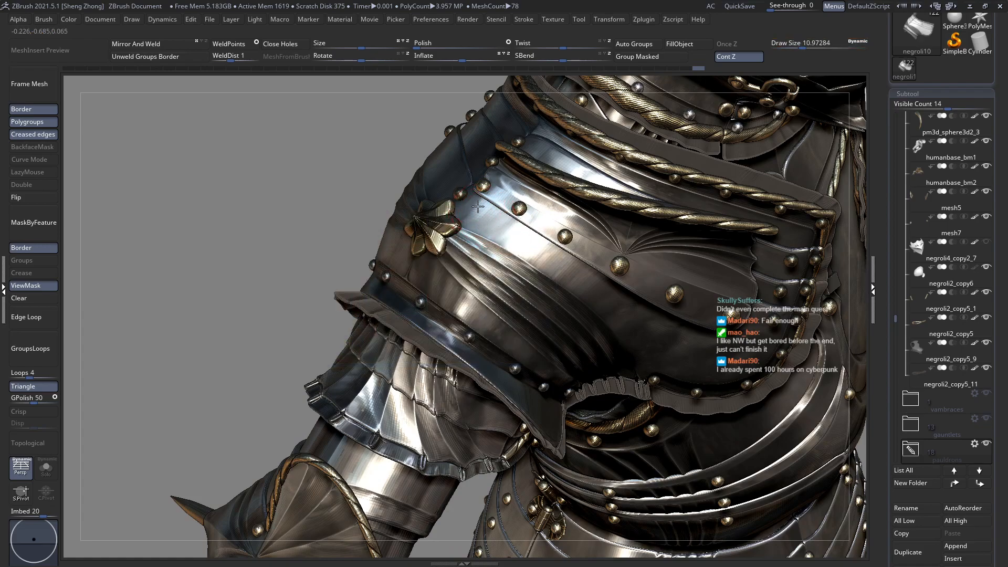
right_click_drag(481, 263, 502, 278)
mouse_move(556, 325)
right_mouse_down()
mouse_move(535, 310)
mouse_move(517, 321)
right_mouse_up()
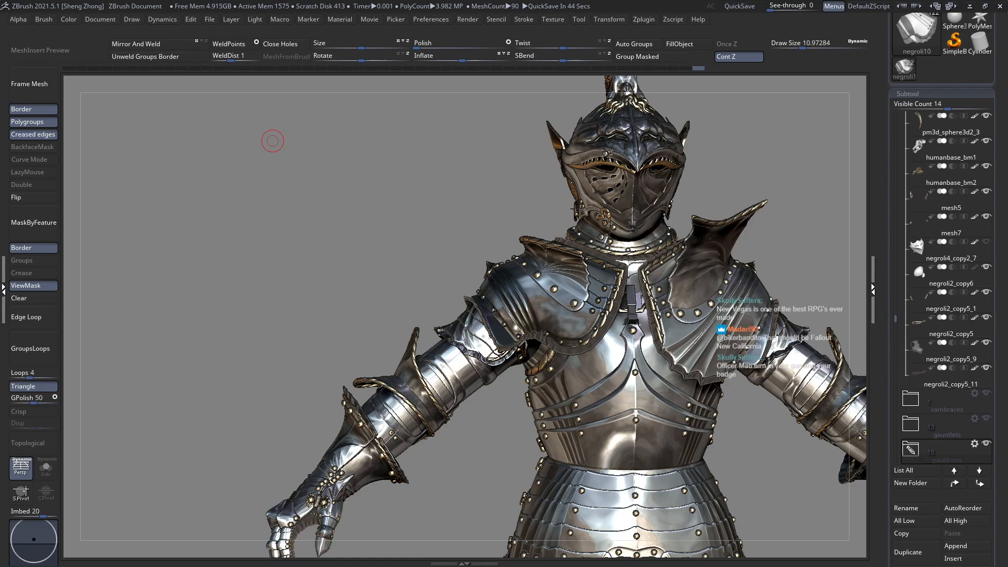
Enlarge the draw size to about 17.1 and sculpt broad forms on the pauldron's smooth lower front.
right_click_drag(562, 277, 481, 309)
mouse_move(602, 336)
right_mouse_down("alt")
mouse_move(460, 299)
mouse_move(469, 280)
mouse_move(526, 245)
mouse_move(541, 292)
right_mouse_up("alt")
key("space")
left_click_drag(546, 287, 553, 288)
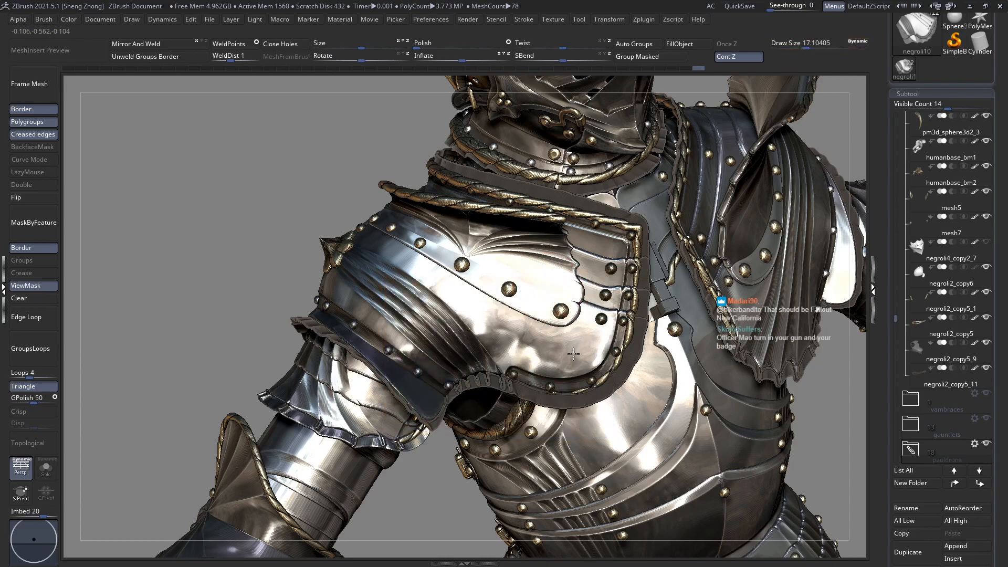
right_click_drag(563, 349, 531, 336)
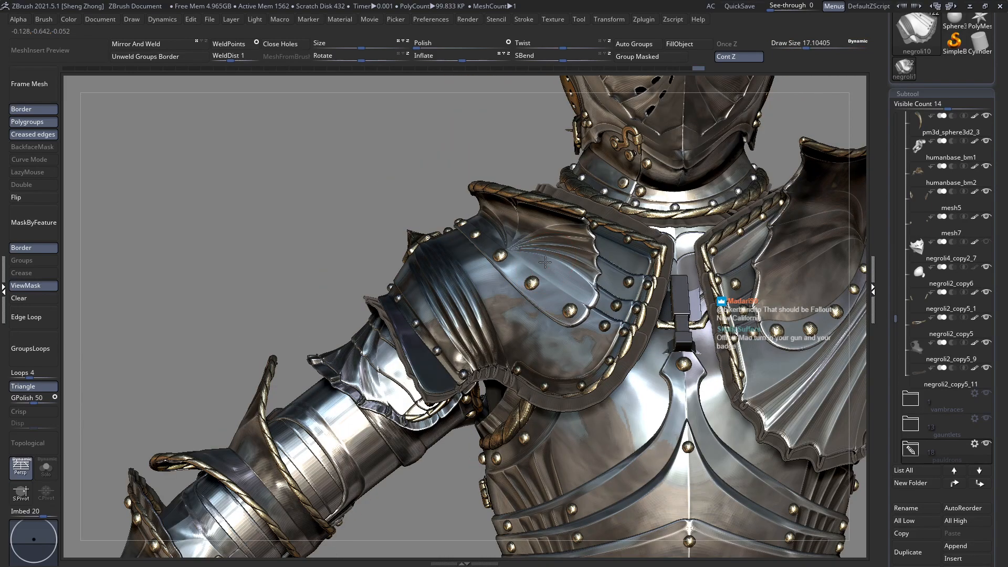
Reduce the draw size to about 9.6 for finer sculpting on the pauldron's lower front.
key("space")
left_click_drag(541, 278, 535, 279)
mouse_move(573, 347)
right_mouse_down("ctrl")
mouse_move(595, 389)
mouse_move(525, 379)
right_mouse_up("ctrl")
key("space")
left_click_drag(546, 318, 558, 317)
mouse_move(551, 362)
right_mouse_down()
mouse_move(537, 318)
mouse_move(564, 316)
right_mouse_up()
key("space")
left_click_drag(564, 316, 556, 316)
right_click_drag(556, 317, 382, 216, "ctrl")
right_click_drag(641, 294, 671, 367)
right_click_drag(577, 330, 586, 308)
right_click_drag(472, 252, 583, 322, "ctrl")
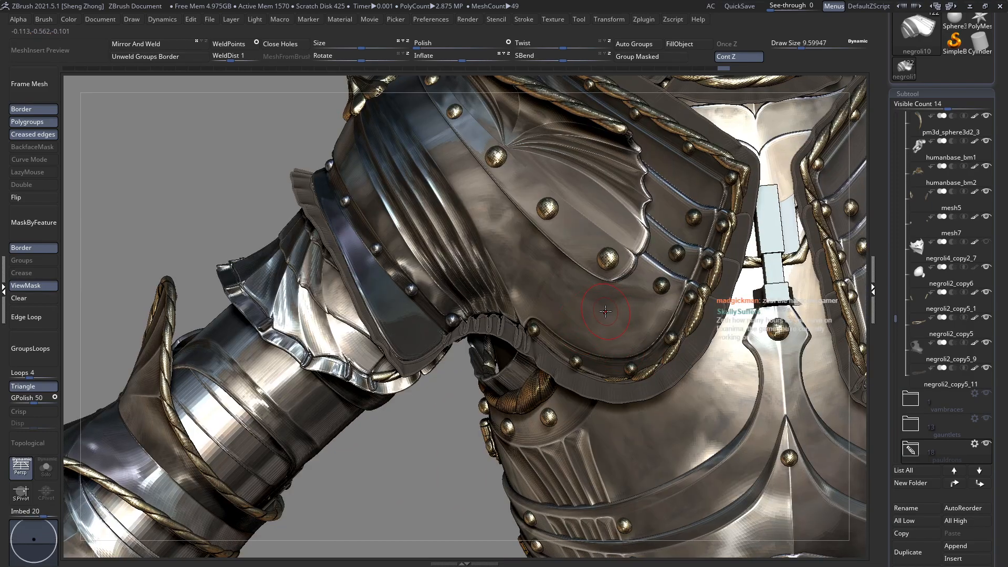
Switch to the Dam Standard brush and carve a curved line across the pauldron's smooth area below the riveted band.
mouse_move(602, 323)
right_mouse_down()
mouse_move(601, 292)
mouse_move(606, 331)
mouse_move(615, 314)
right_mouse_up()
right_click(597, 321)
key("b")
key("d")
key("s")
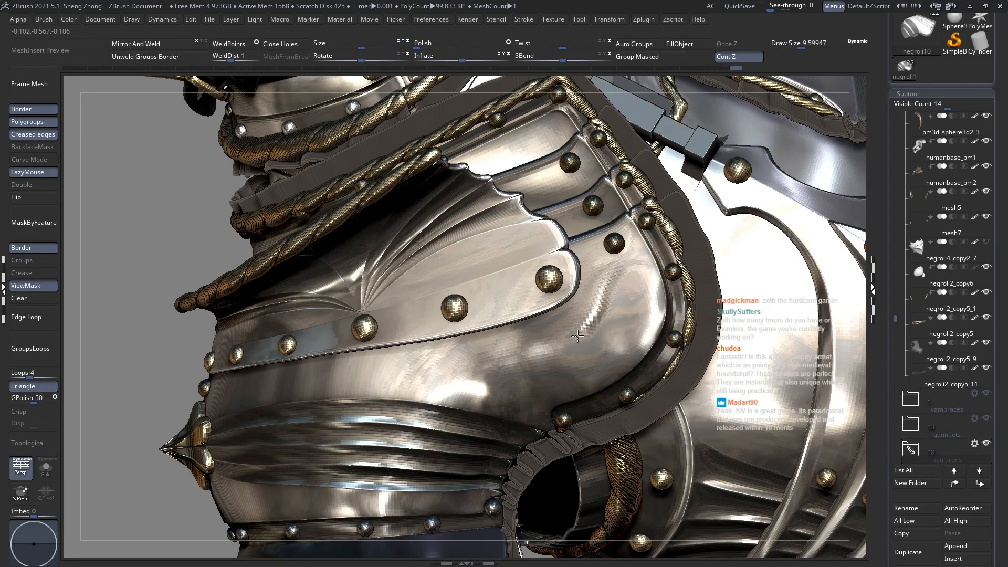
left_click_drag(580, 335, 462, 350)
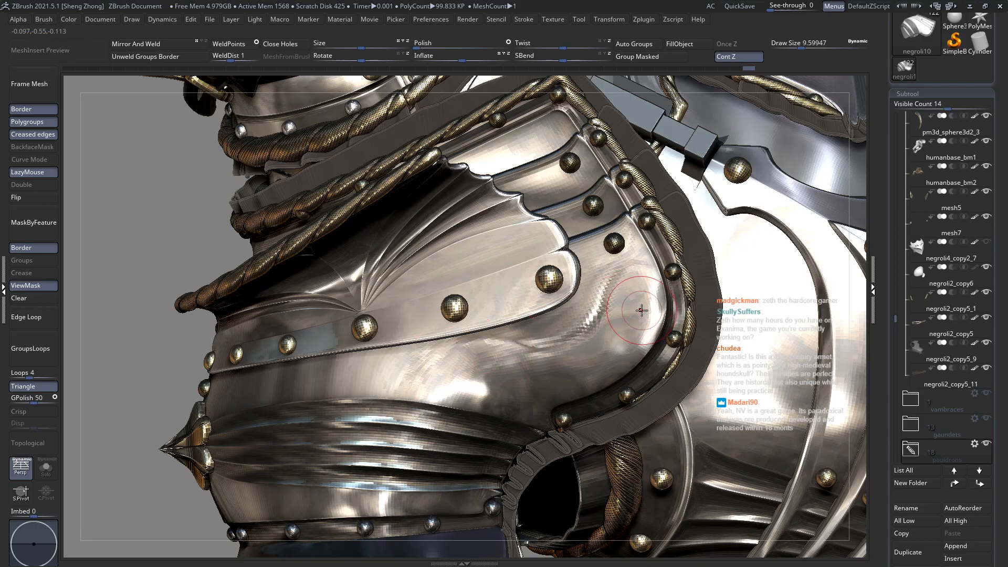
Extend the carved ornament lines from the pauldron's rounded front corner toward the fluting.
right_click_drag(622, 318, 546, 323)
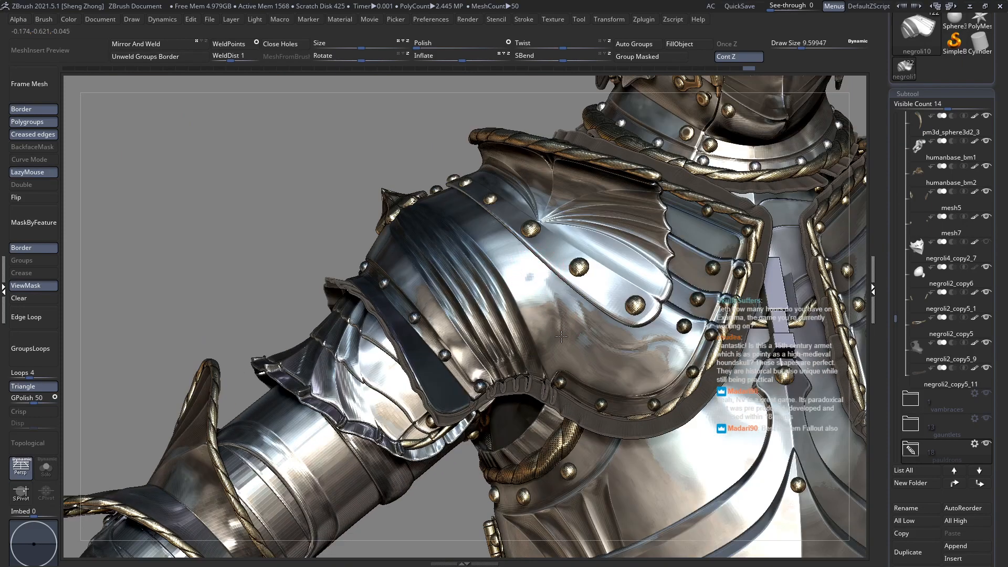
right_click_drag(567, 374, 665, 305)
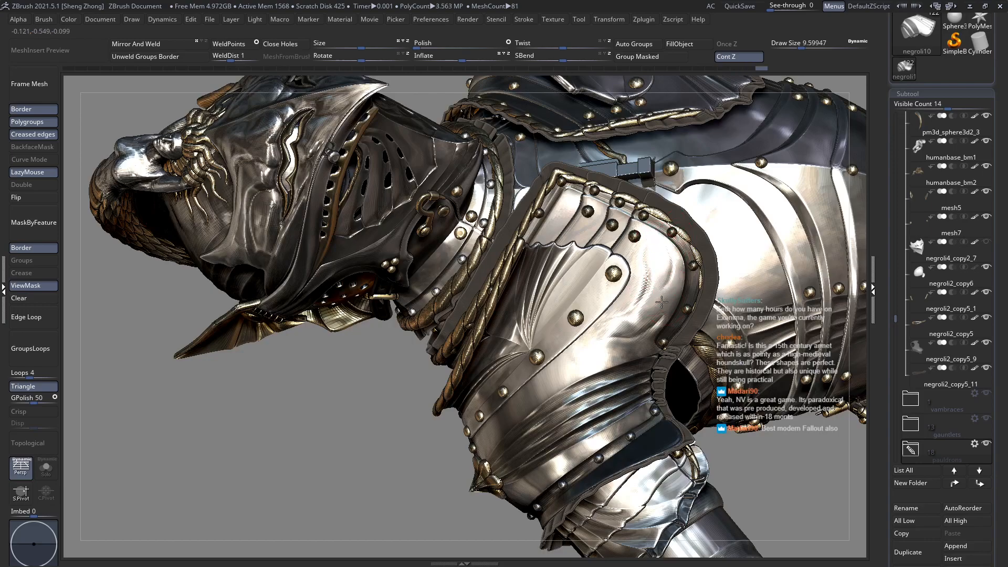
right_click_drag(662, 298, 660, 308)
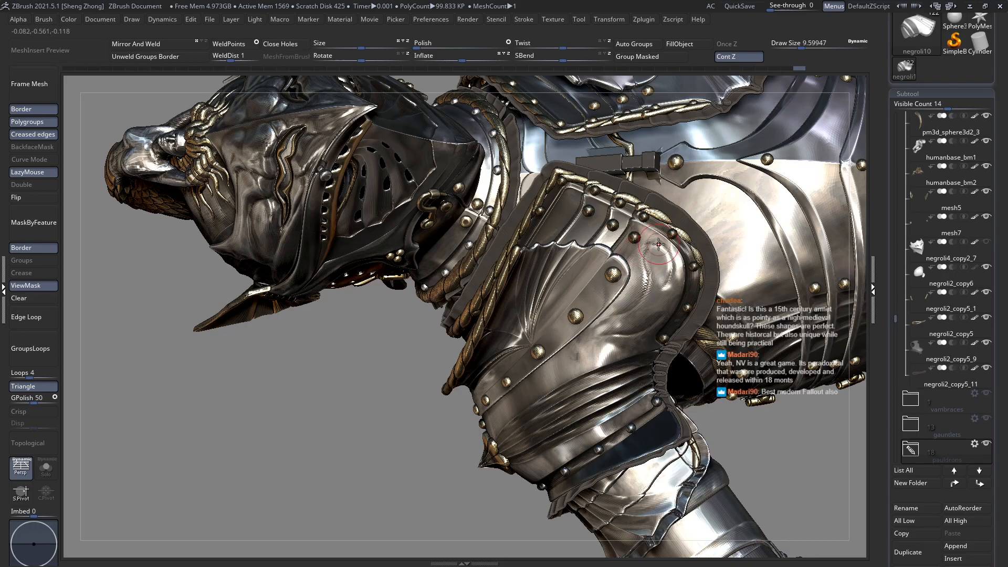
right_click_drag(666, 261, 622, 292)
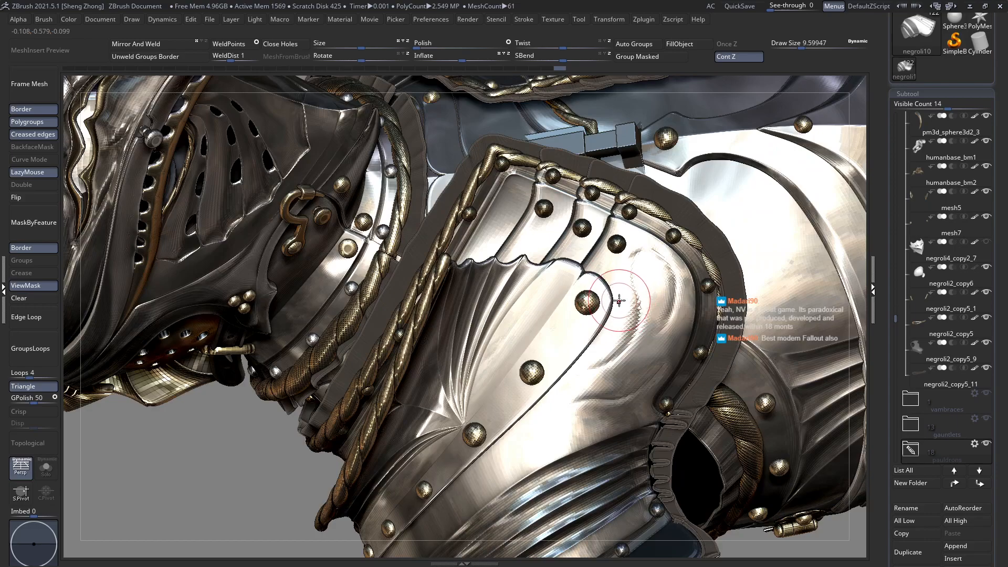
mouse_move(637, 322)
left_mouse_down()
mouse_move(612, 361)
mouse_move(533, 427)
left_mouse_up()
mouse_move(578, 391)
right_mouse_down()
mouse_move(555, 289)
mouse_move(552, 197)
mouse_move(567, 284)
mouse_move(618, 301)
mouse_move(650, 285)
right_mouse_up()
Carve additional short curved grooves inside the pauldron's rounded front corner.
key("l")
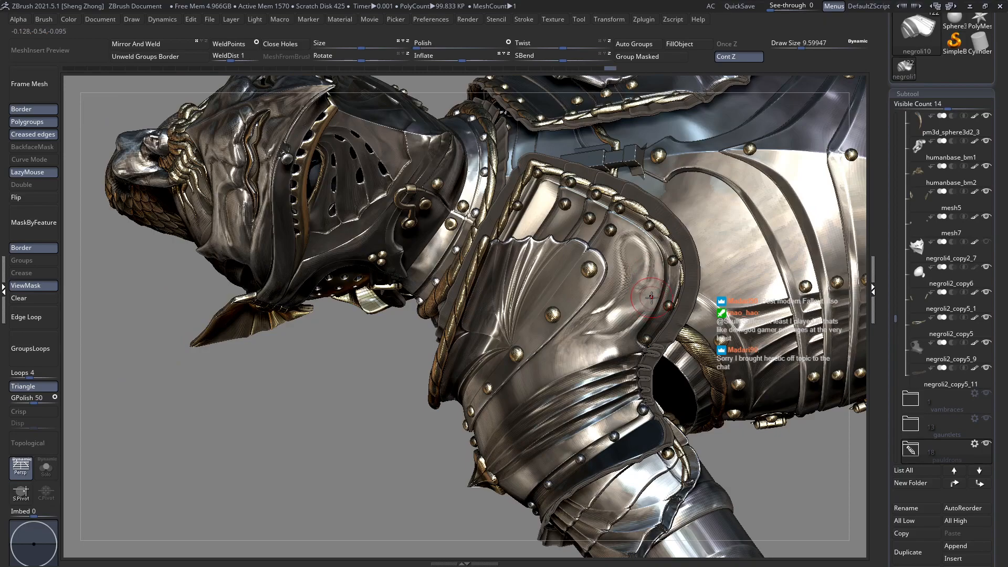
left_click_drag(641, 305, 636, 300)
mouse_move(635, 300)
right_mouse_down()
mouse_move(601, 298)
mouse_move(605, 286)
right_mouse_up()
right_click(602, 298)
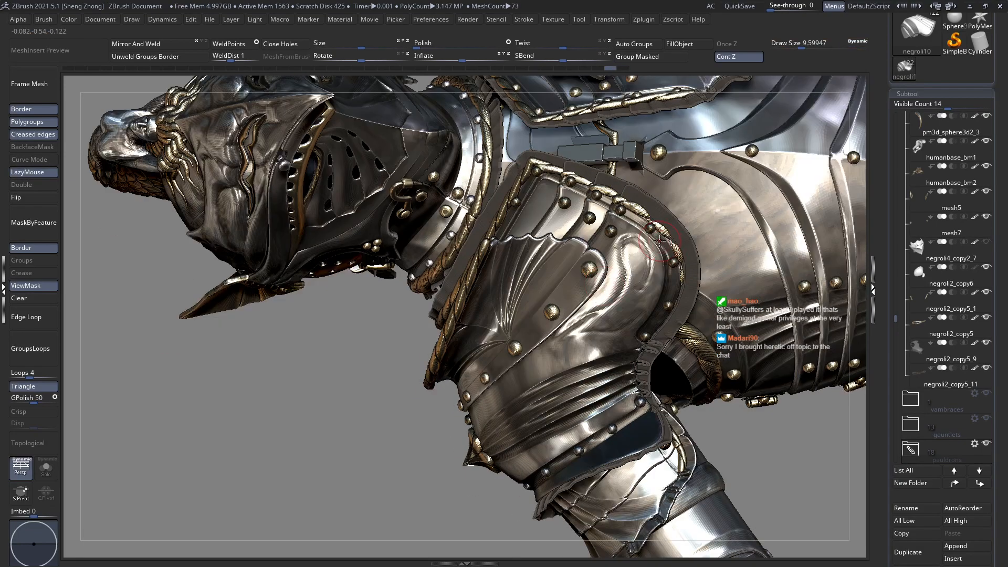
left_click_drag(628, 245, 623, 289)
mouse_move(635, 260)
right_mouse_down()
mouse_move(629, 242)
mouse_move(618, 263)
right_mouse_up()
Sculpt curved strokes from the upper edge to the lower part inside the pauldron's rounded front corner.
key("space")
left_click(559, 287)
key("z")
key("c")
left_click_drag(626, 242, 614, 301)
left_click_drag(625, 245, 621, 262)
left_click_drag(610, 313, 605, 321)
left_click_drag(629, 253, 594, 329)
mouse_move(621, 284)
left_mouse_down()
mouse_move(608, 314)
mouse_move(622, 270)
mouse_move(577, 328)
left_mouse_up()
Reduce the draw size to about 6.3 and refine the curved relief near the pauldron's riveted edge.
key("space")
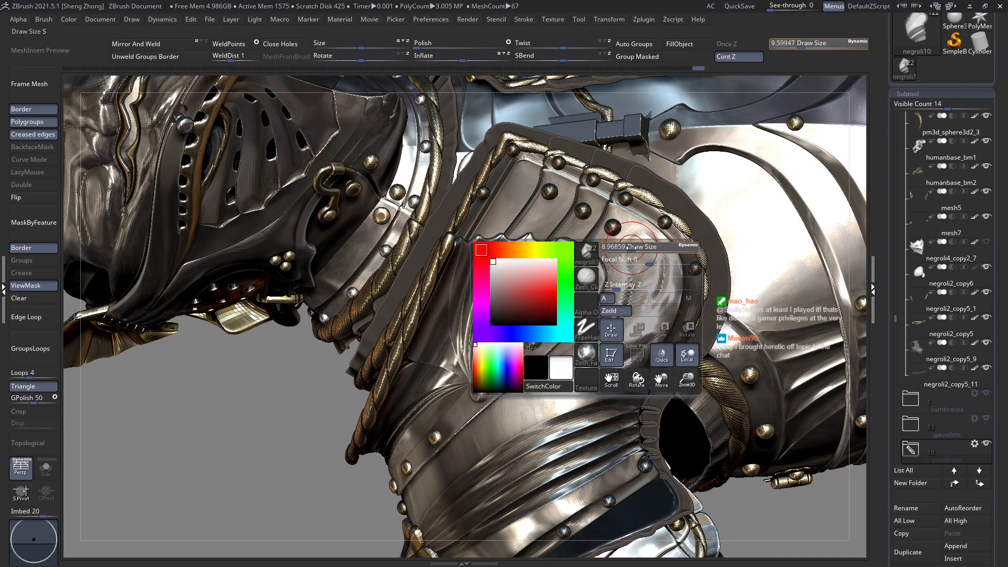
mouse_move(616, 284)
left_mouse_down()
mouse_move(585, 332)
mouse_move(603, 320)
mouse_move(575, 346)
left_mouse_up()
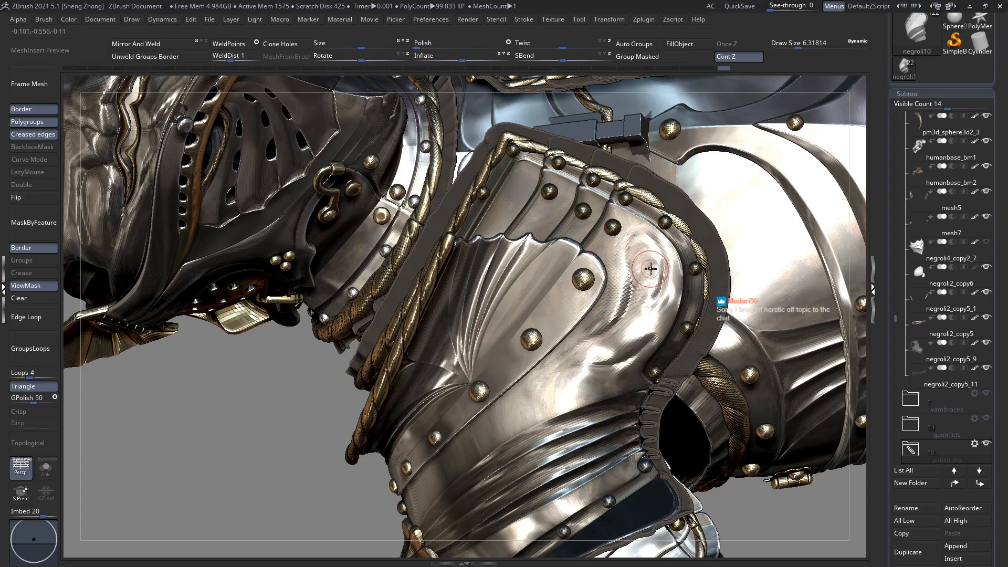
right_click_drag(620, 308, 613, 317)
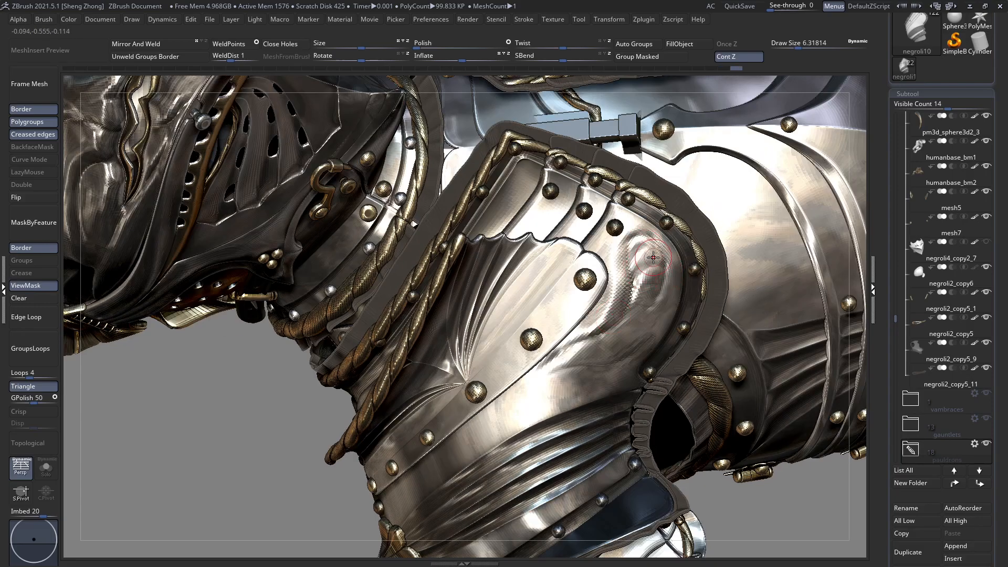
mouse_move(641, 301)
right_mouse_down()
mouse_move(493, 281)
mouse_move(499, 231)
mouse_move(565, 318)
mouse_move(588, 262)
mouse_move(609, 297)
right_mouse_up()
Enlarge the draw size to about 16.1 and rework the relief across the pauldron's rounded front corner.
key("space")
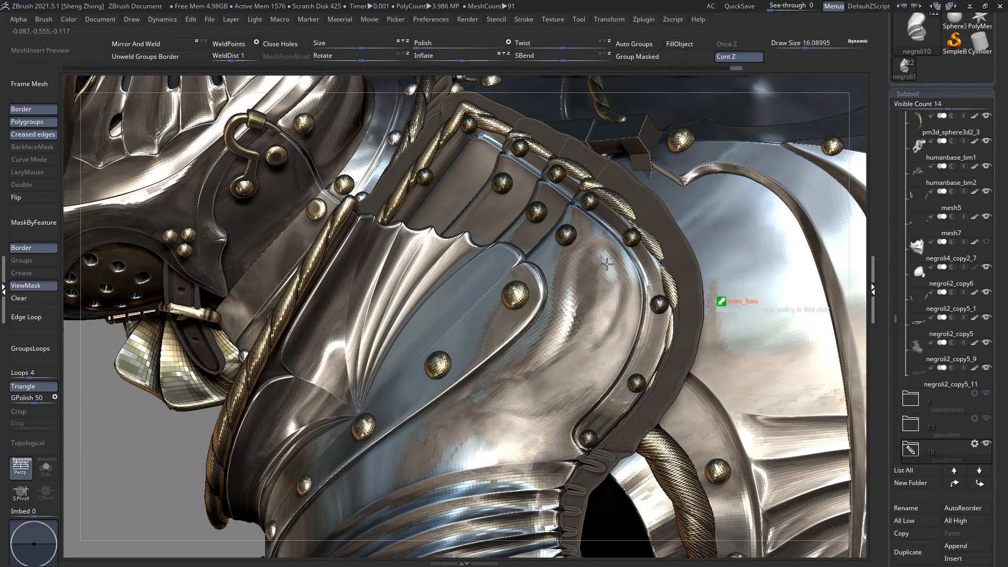
right_click_drag(605, 349, 621, 310)
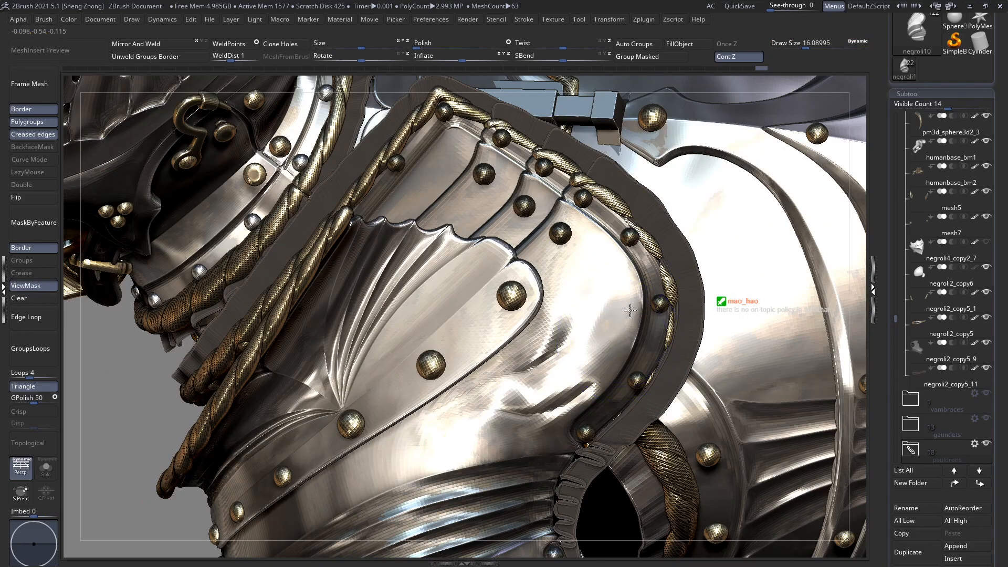
key("space")
left_click(541, 335)
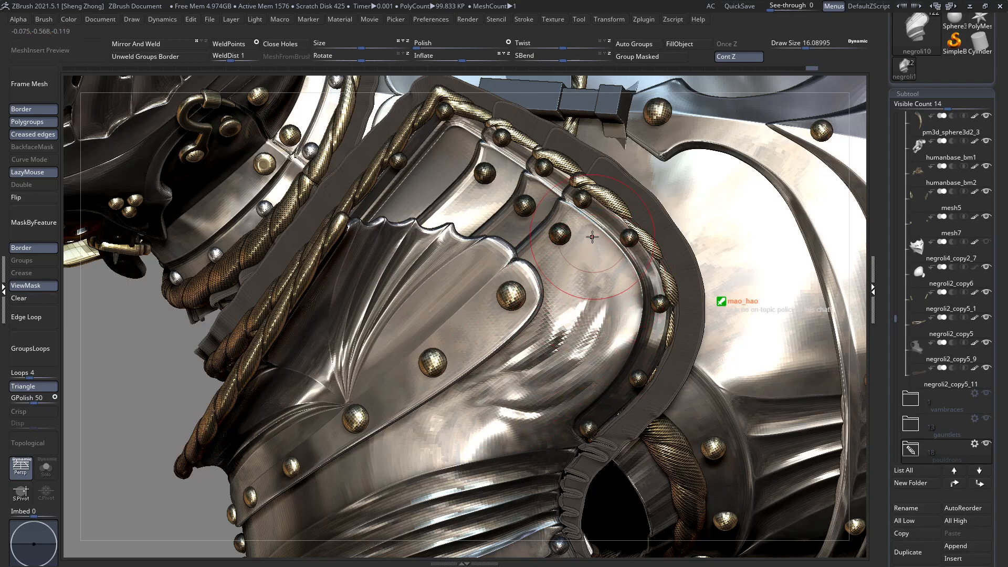
key("l")
key("f")
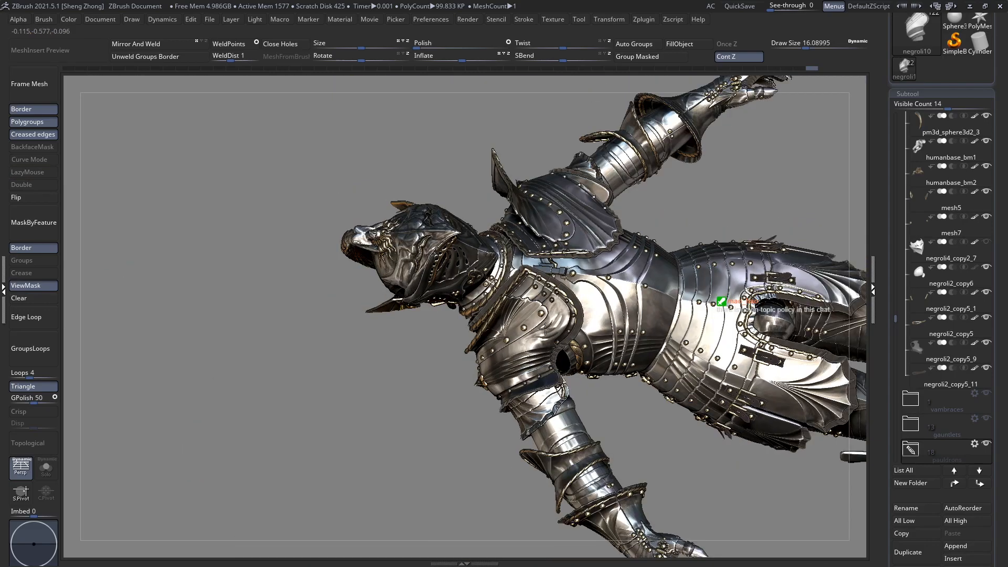
key("l")
left_click_drag(568, 282, 550, 362)
right_click_drag(551, 362, 672, 488)
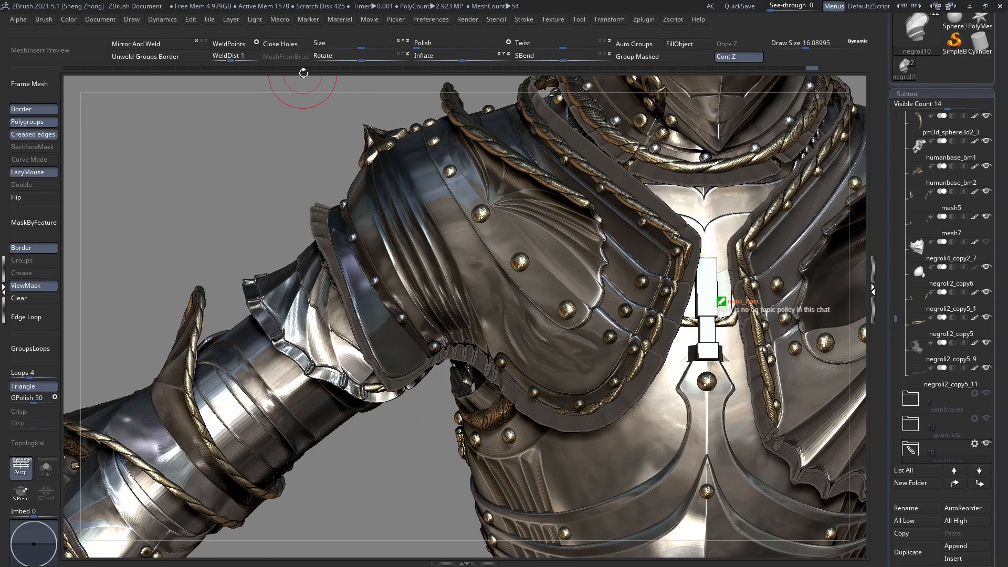
Roll the pauldron back through the undo history to step 26, before the front corner ornament was carved.
left_click(319, 67)
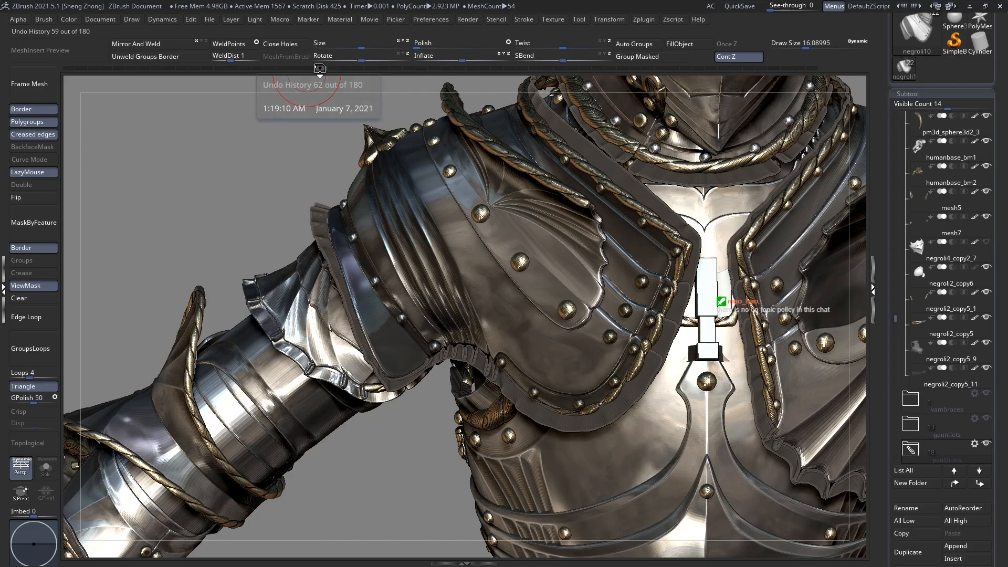
left_click(87, 68)
left_click(97, 68)
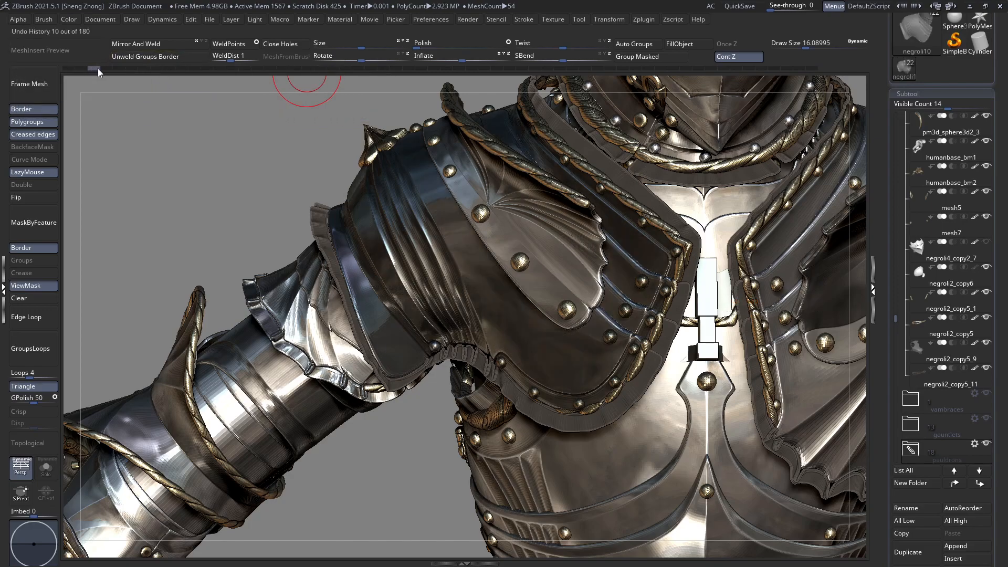
left_click_drag(115, 71, 171, 74)
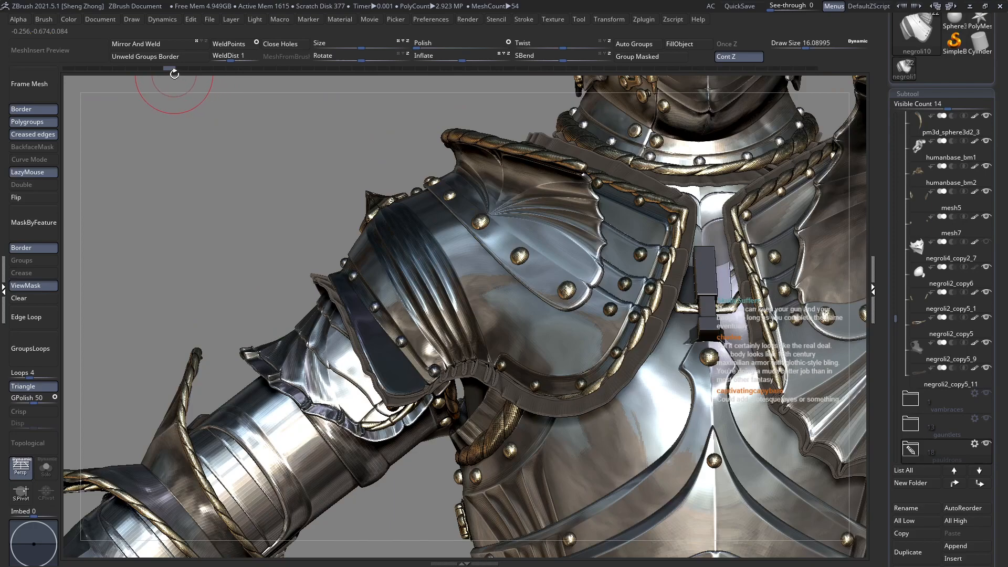
left_click_drag(169, 69, 180, 67)
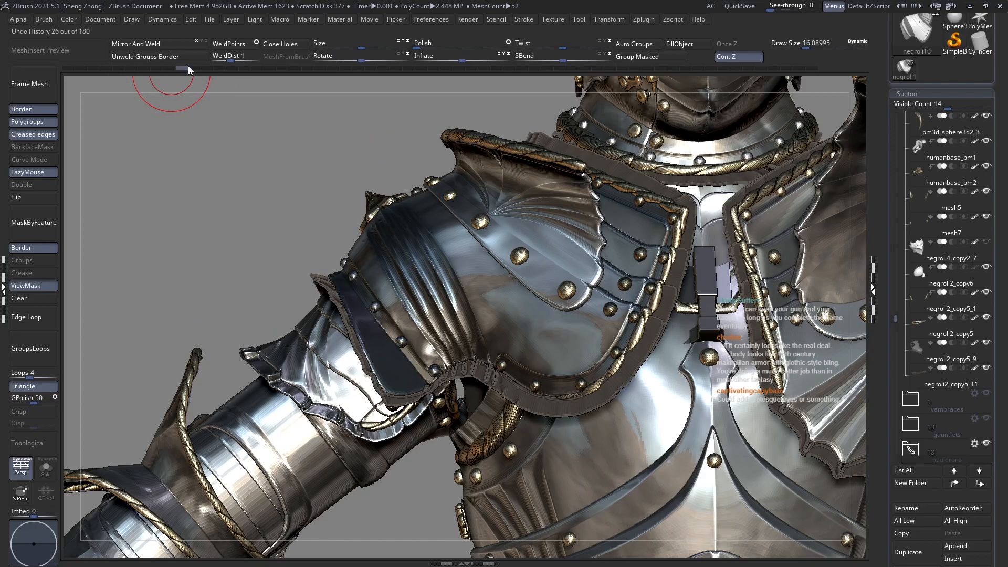
Set the draw size to about 13.3 and start reshaping the pauldron's plain front plate below the riveted band.
mouse_move(519, 312)
right_mouse_down("ctrl")
mouse_move(478, 294)
mouse_move(556, 292)
mouse_move(518, 325)
mouse_move(524, 336)
mouse_move(471, 285)
mouse_move(517, 289)
mouse_move(497, 280)
mouse_move(490, 317)
mouse_move(527, 354)
mouse_move(524, 316)
mouse_move(515, 336)
mouse_move(496, 339)
right_mouse_up("ctrl")
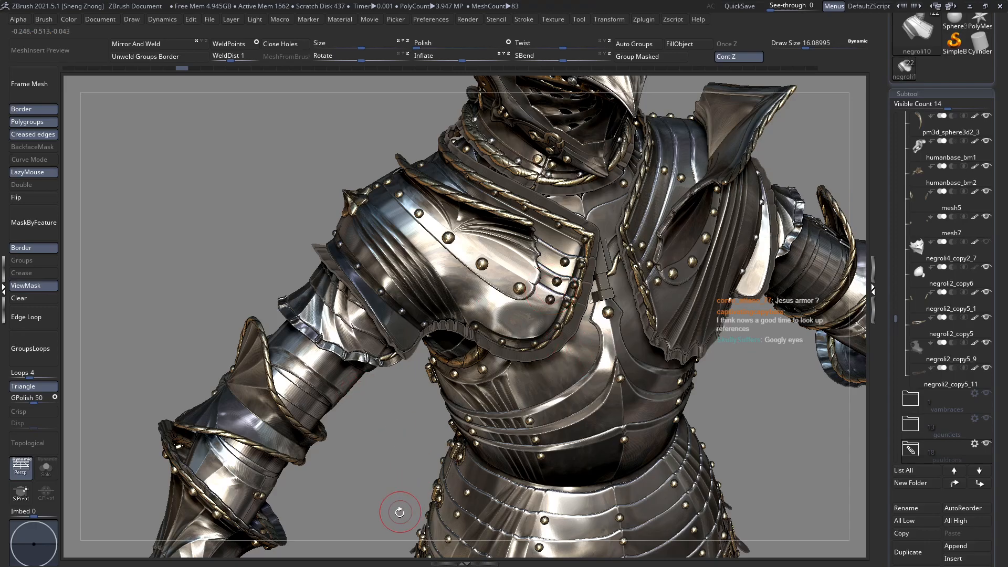
left_click_drag(326, 455, 326, 420, "shift")
key("f")
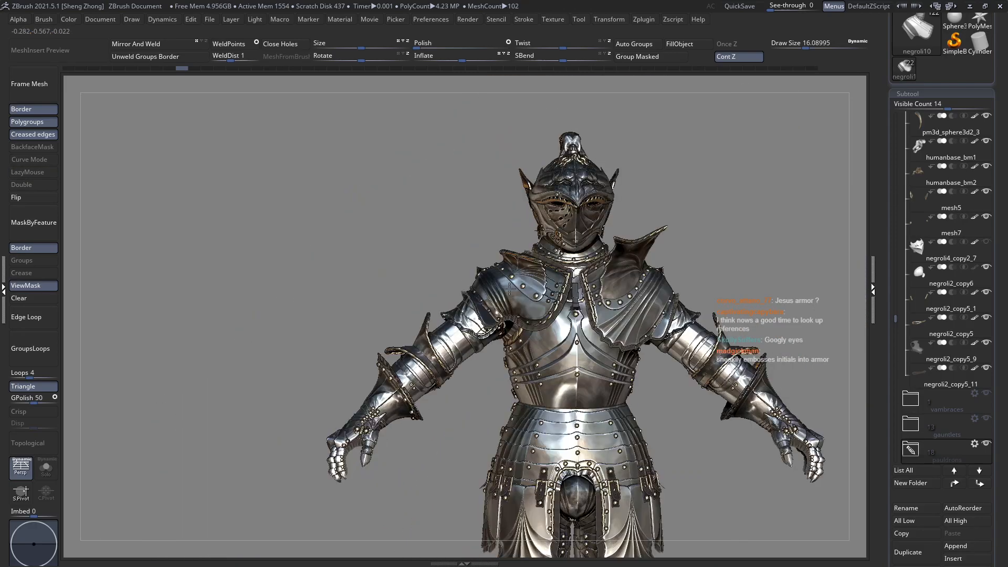
mouse_move(517, 378)
right_mouse_down("ctrl")
mouse_move(517, 345)
mouse_move(576, 404)
mouse_move(551, 383)
mouse_move(595, 375)
mouse_move(567, 400)
mouse_move(530, 364)
mouse_move(525, 392)
right_mouse_up("ctrl")
key("space")
left_click_drag(516, 351, 511, 352)
key("space")
left_click_drag(581, 357, 578, 357)
key("space")
left_click(464, 383)
key("z")
key("c")
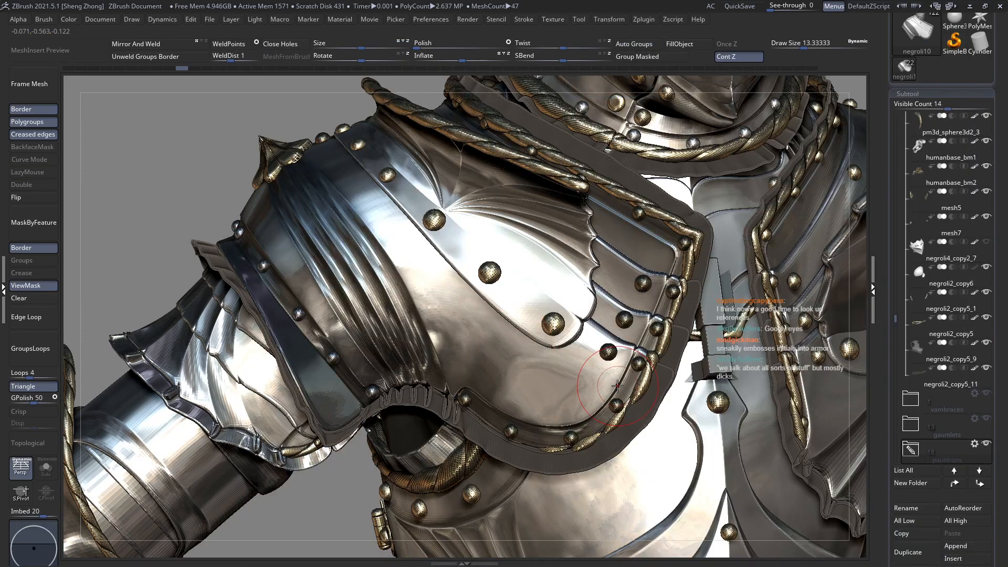
left_click(572, 356)
left_click(545, 404)
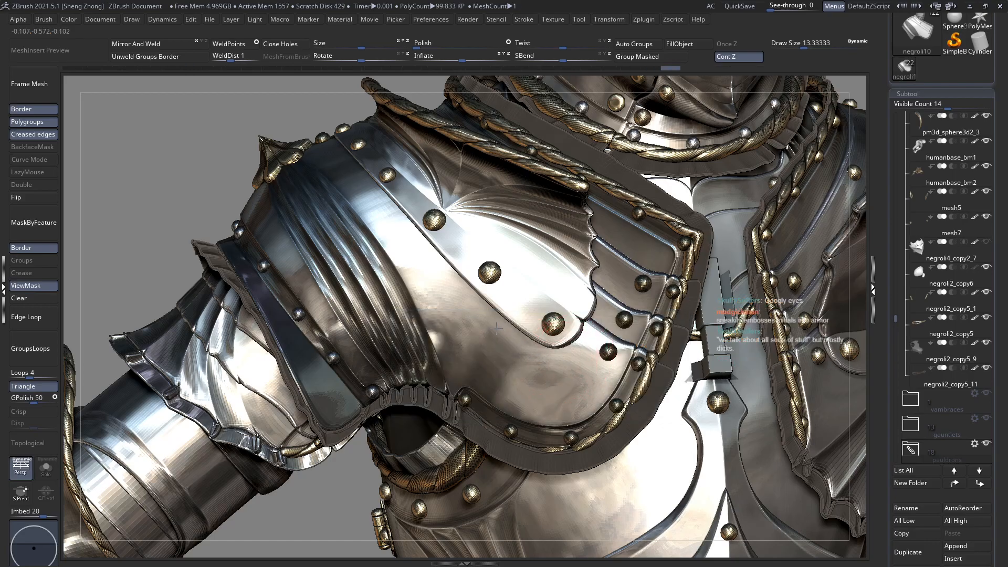
Build up a soft, low relief on the pauldron's front plate between the riveted band and the roped edge.
mouse_move(537, 367)
left_mouse_down()
mouse_move(578, 348)
mouse_move(546, 370)
left_mouse_up()
right_click_drag(547, 370, 540, 345)
right_click_drag(438, 207, 573, 389, "ctrl")
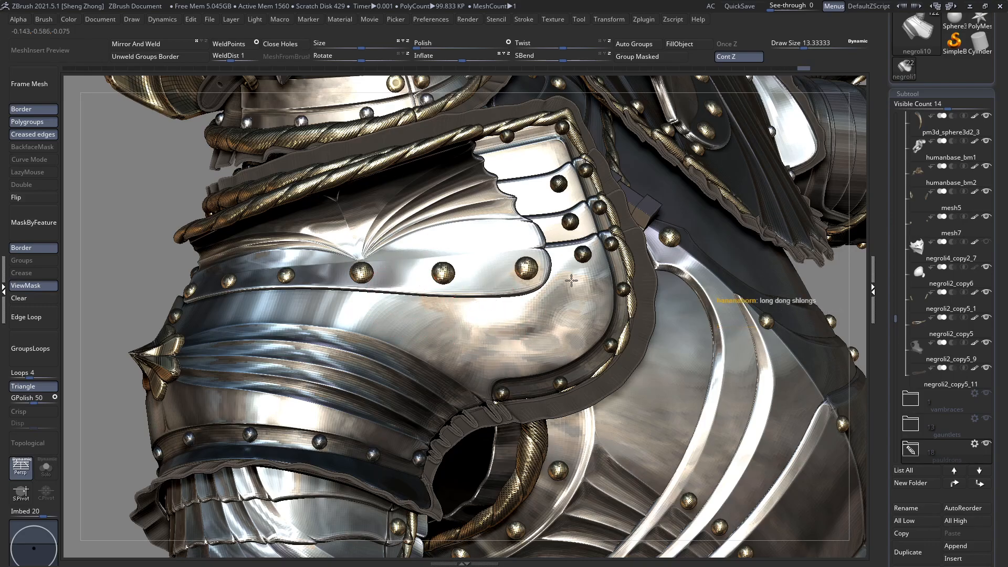
left_click_drag(461, 342, 448, 331)
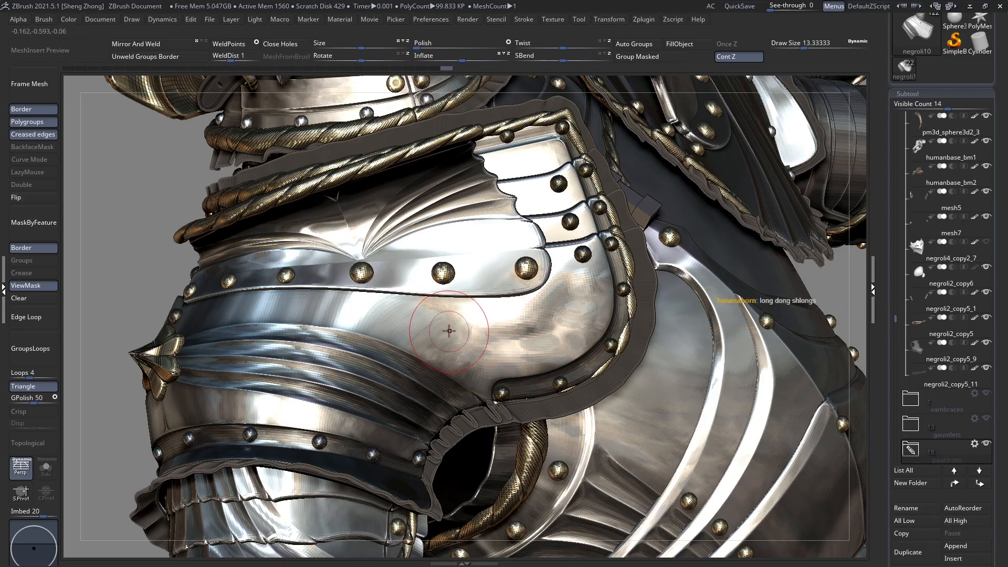
mouse_move(467, 351)
right_mouse_down()
mouse_move(501, 347)
mouse_move(533, 406)
mouse_move(563, 364)
right_mouse_up()
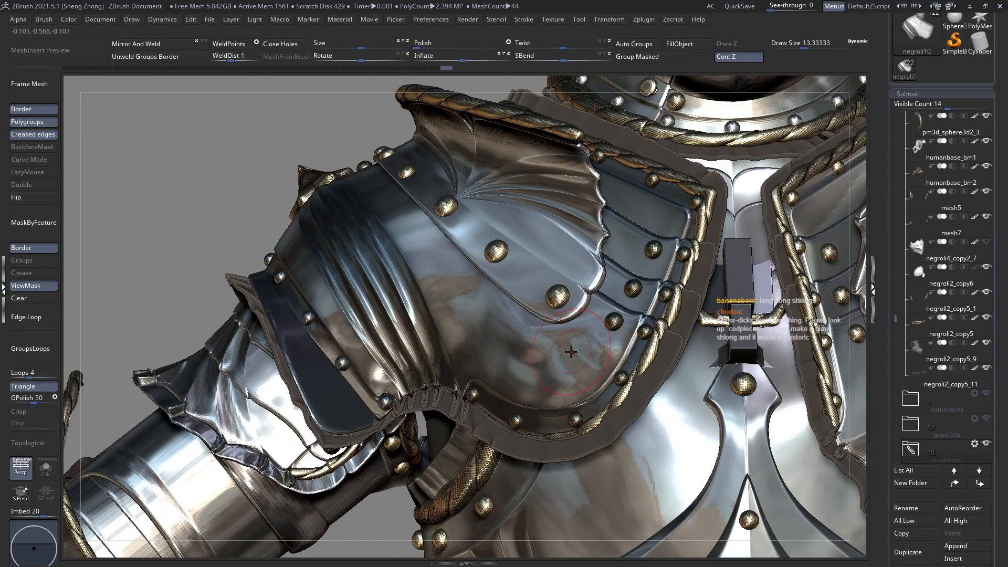
mouse_move(573, 357)
right_mouse_down()
mouse_move(580, 373)
mouse_move(598, 367)
mouse_move(593, 382)
right_mouse_up()
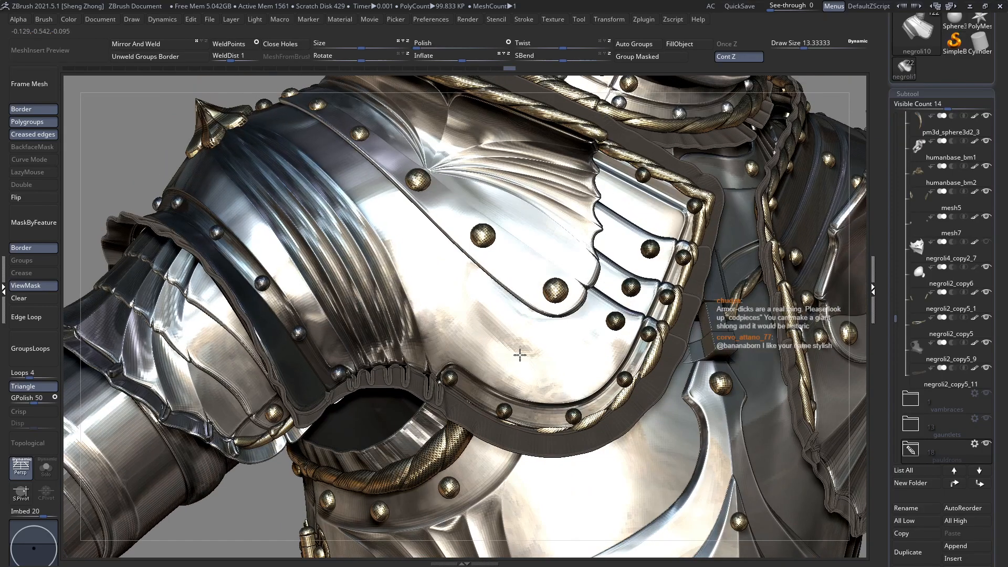
Reduce the draw size to about 7.3 and add finer forms to the relief on the pauldron's front plate.
key("space")
left_click_drag(546, 264, 530, 264)
right_click_drag(526, 345, 518, 370)
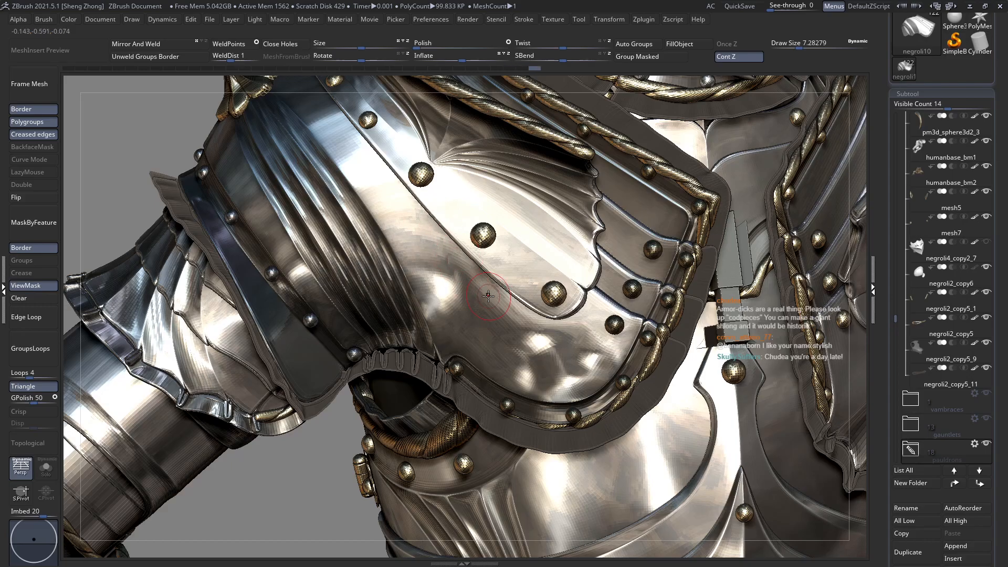
right_click_drag(486, 269, 457, 263)
Set the draw size to about 9 and sculpt further forms into the front plate's relief below the riveted band.
key("space")
left_click_drag(399, 255, 419, 255)
key("f")
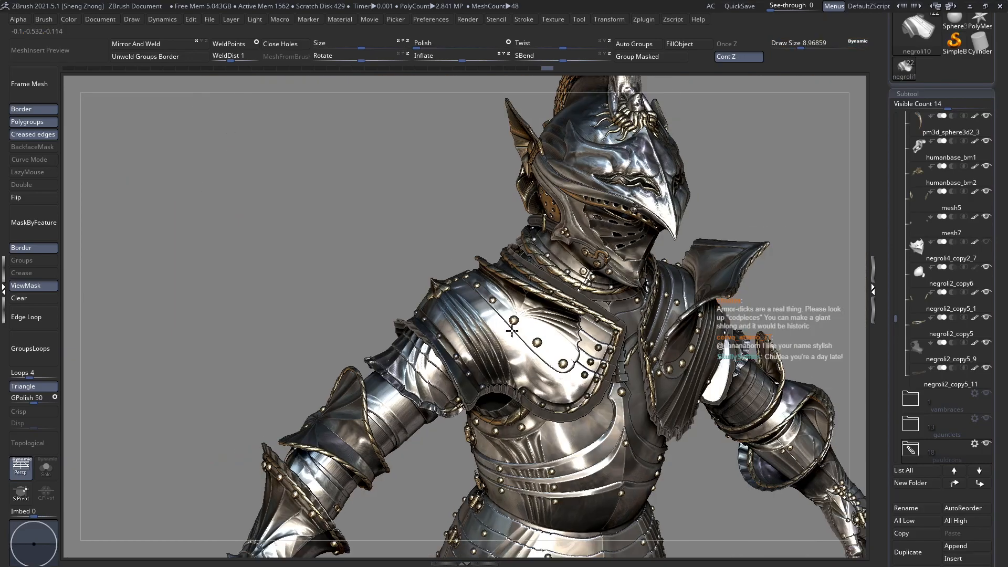
right_click_drag(559, 373, 572, 245)
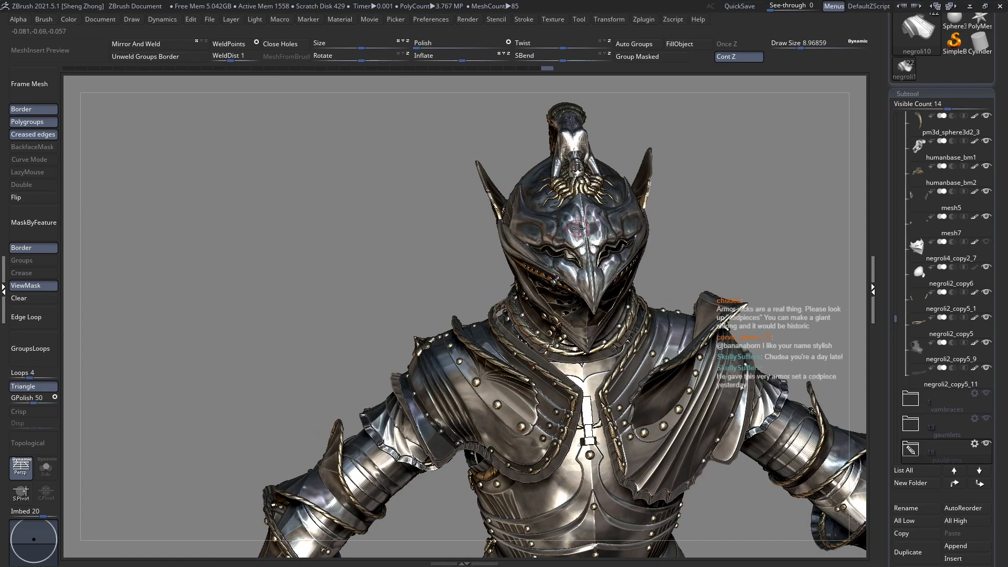
right_click_drag(529, 461, 574, 378)
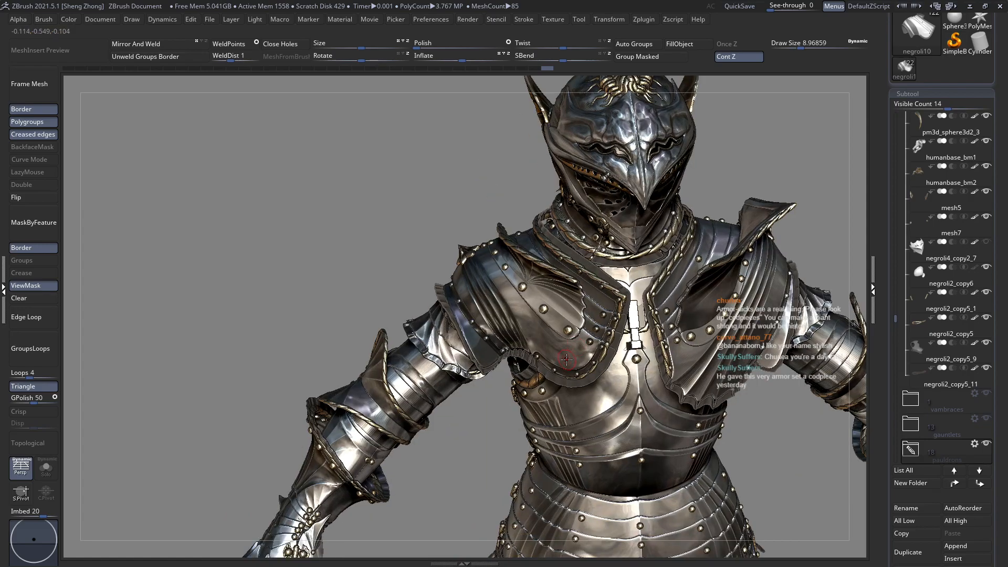
mouse_move(583, 341)
right_mouse_down()
mouse_move(596, 330)
mouse_move(677, 394)
mouse_move(578, 352)
right_mouse_up()
mouse_move(510, 284)
left_mouse_down()
mouse_move(525, 292)
mouse_move(481, 262)
mouse_move(531, 279)
mouse_move(586, 259)
mouse_move(541, 282)
left_mouse_up()
right_click_drag(541, 282, 545, 289)
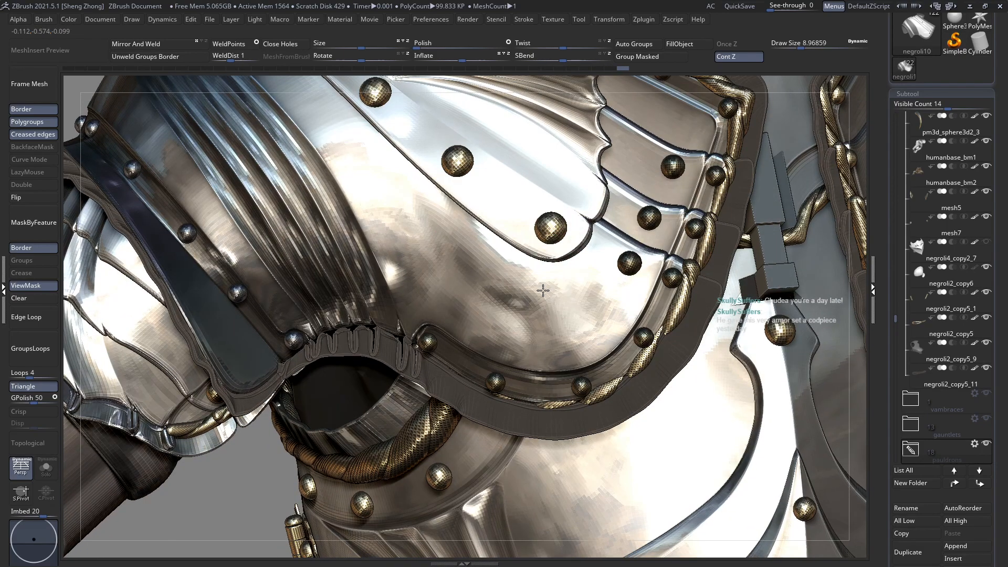
mouse_move(592, 250)
left_mouse_down()
mouse_move(522, 292)
mouse_move(478, 236)
mouse_move(437, 214)
mouse_move(412, 162)
mouse_move(457, 225)
mouse_move(450, 218)
mouse_move(460, 254)
left_mouse_up()
Temporarily ghost the surrounding parts and work over the pauldron's front plate with a draw size of about 14.2.
key("ctrl+t")
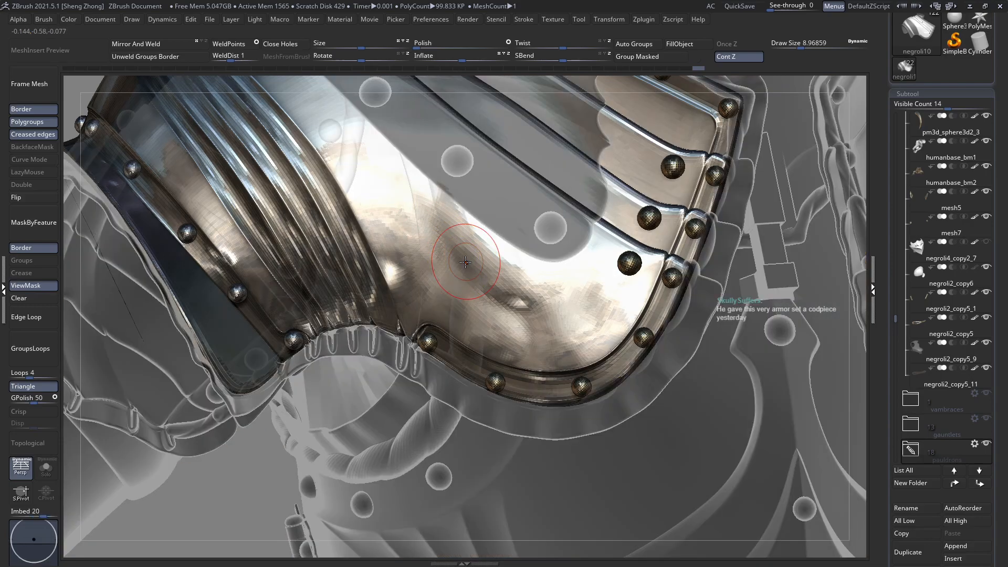
right_click_drag(484, 254, 488, 273, "alt")
key("space")
left_click_drag(484, 231, 526, 231)
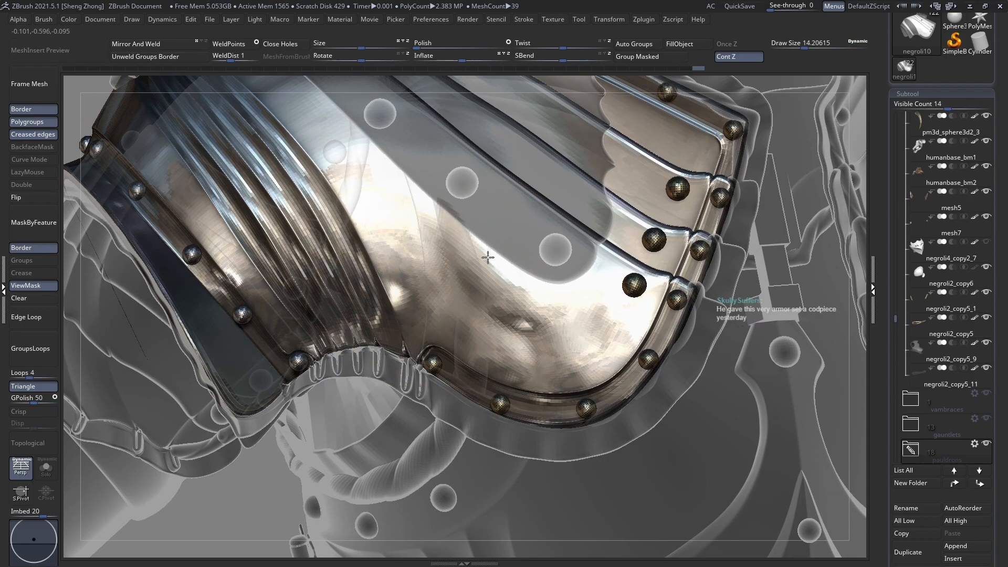
left_click_drag(491, 280, 526, 326)
key("ctrl+shift+g")
key("Escape")
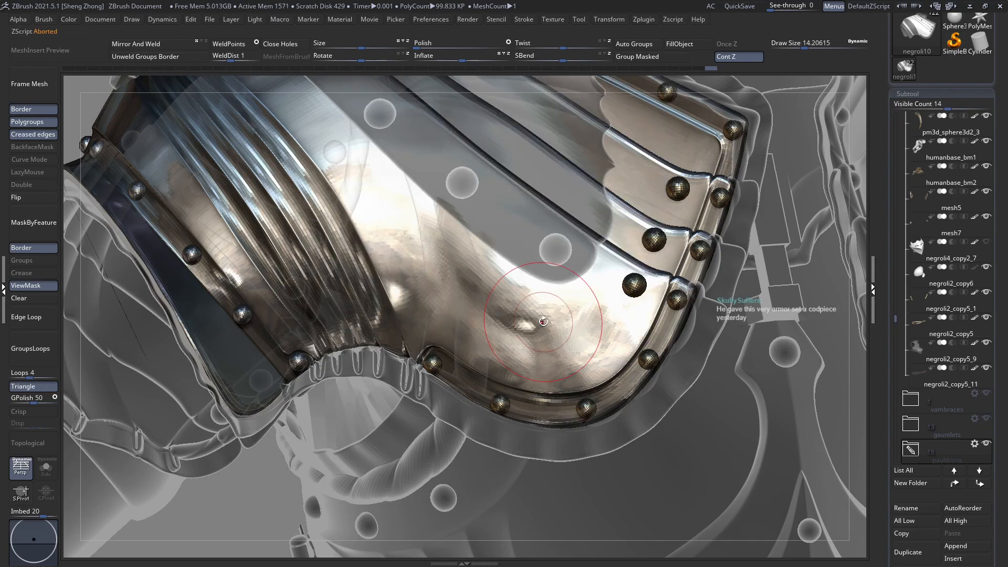
key("ctrl+t")
Set the draw size to about 12.5 and continue shaping the front plate's relief above the armhole.
key("space")
left_click_drag(515, 278, 483, 278)
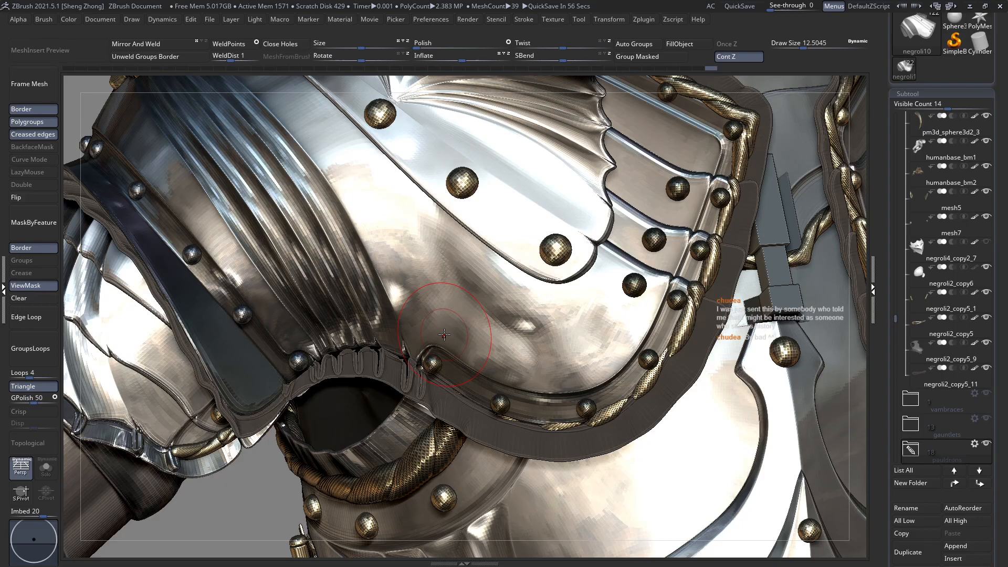
right_click_drag(656, 380, 642, 368, "alt")
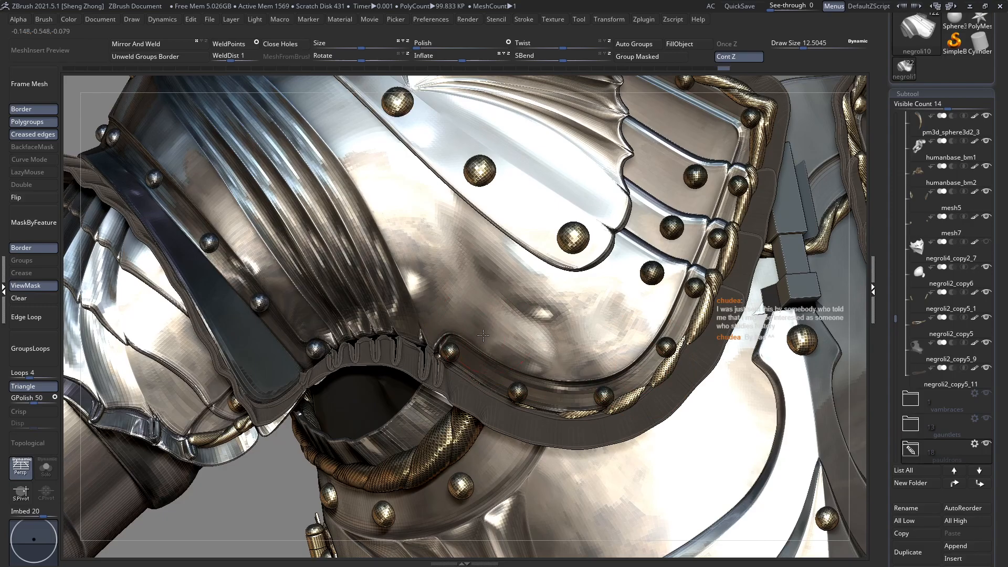
Make the codpiece the active part and isolate it to examine its shape from several angles.
right_click_drag(589, 362, 332, 311, "ctrl")
right_click_drag(570, 442, 535, 191, "alt")
left_click(560, 271, "alt")
right_click_drag(582, 281, 268, 476)
mouse_move(570, 431)
right_mouse_down()
mouse_move(591, 411)
mouse_move(515, 423)
mouse_move(478, 443)
right_mouse_up()
right_click_drag(449, 403, 103, 444, "ctrl")
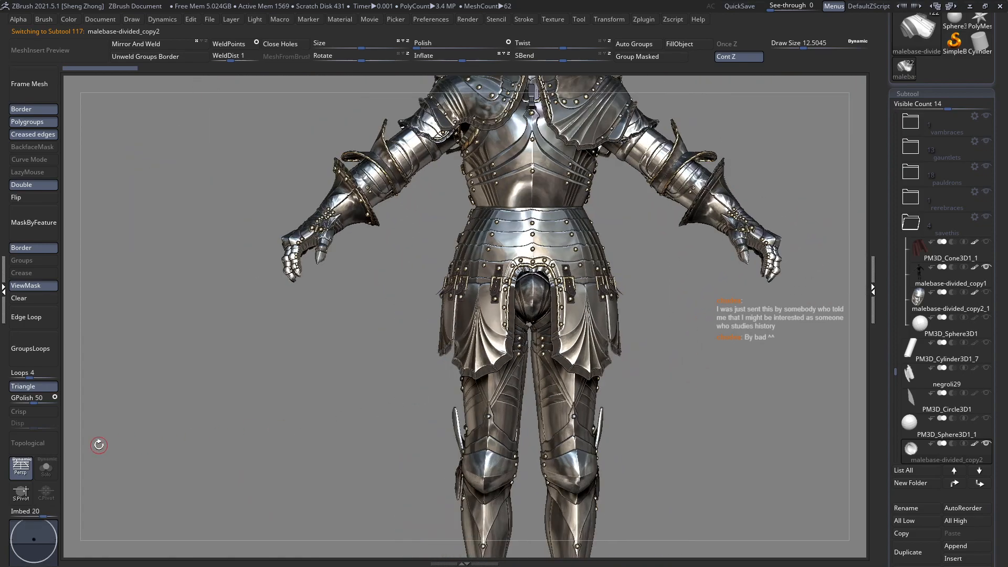
left_click(46, 472)
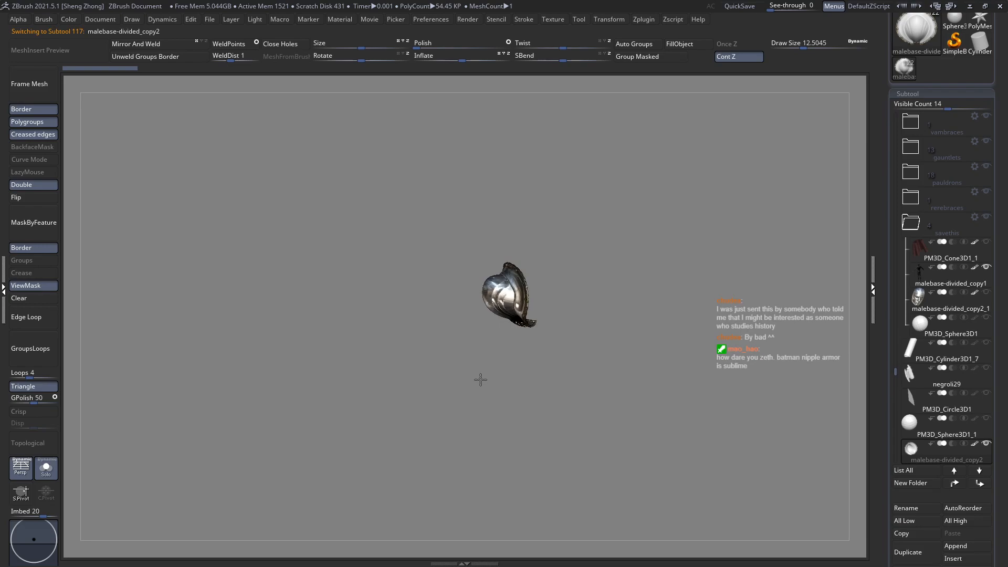
right_click_drag(508, 379, 541, 341, "ctrl")
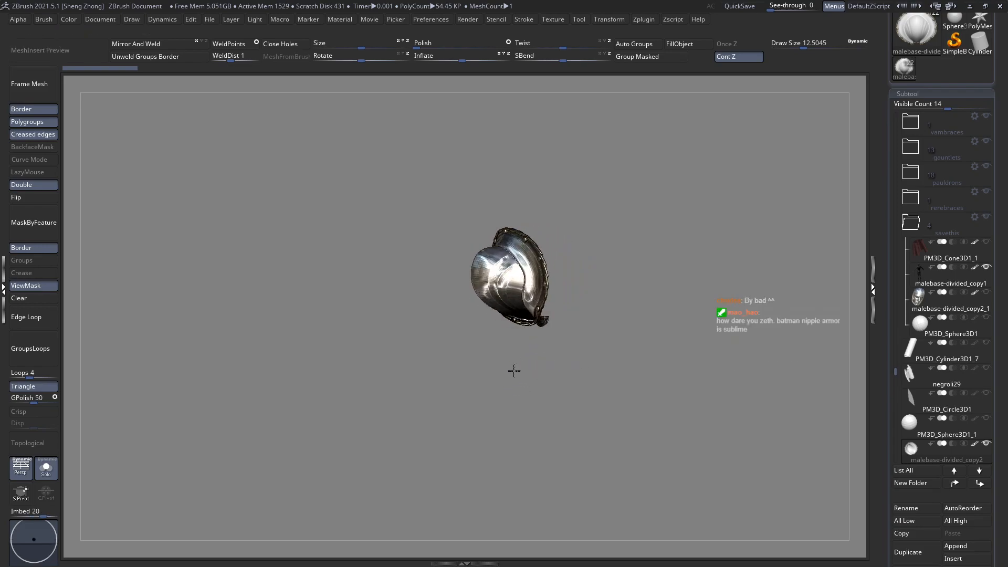
left_click_drag(625, 303, 582, 381, "alt")
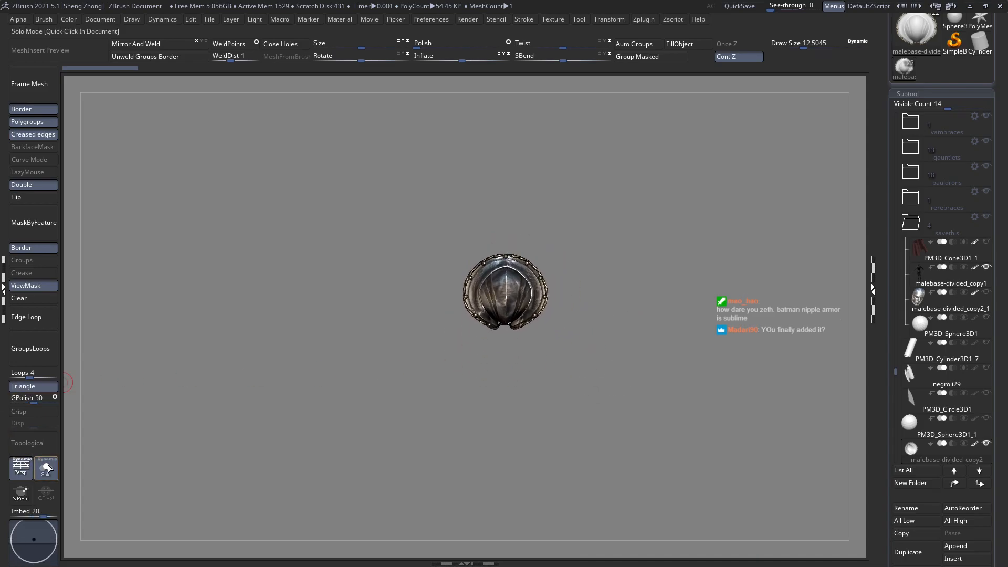
Show the complete armor again and review it from the codpiece up to the helmet.
left_click(514, 436)
left_click_drag(514, 436, 545, 385)
right_click_drag(512, 274, 557, 302, "ctrl")
right_click_drag(481, 124, 494, 314, "alt")
right_click_drag(543, 408, 535, 279, "alt")
right_click_drag(546, 473, 535, 389, "alt")
right_click_drag(547, 204, 540, 373, "alt")
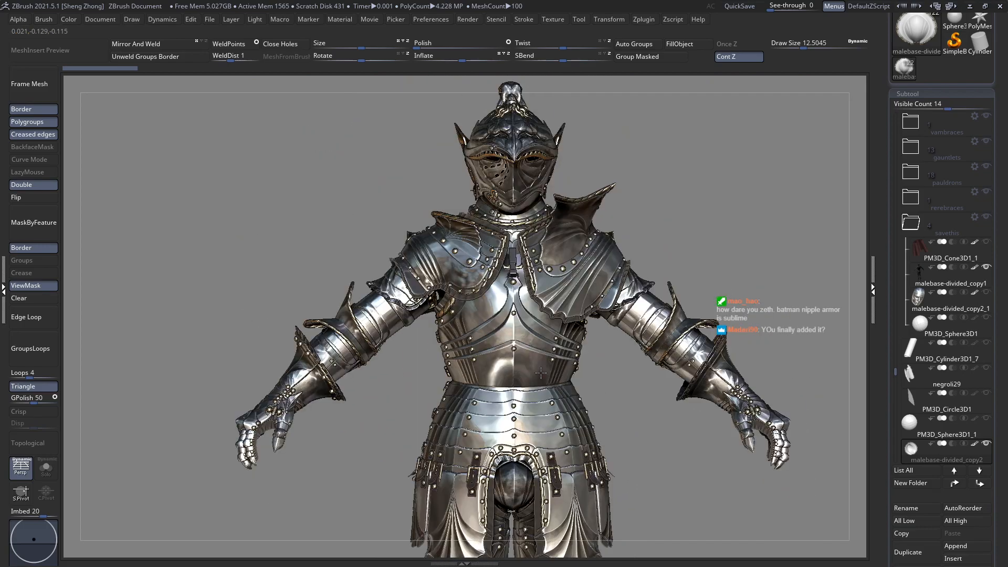
Make the right pauldron's main front plate the active part.
right_click_drag(532, 326, 542, 428, "alt")
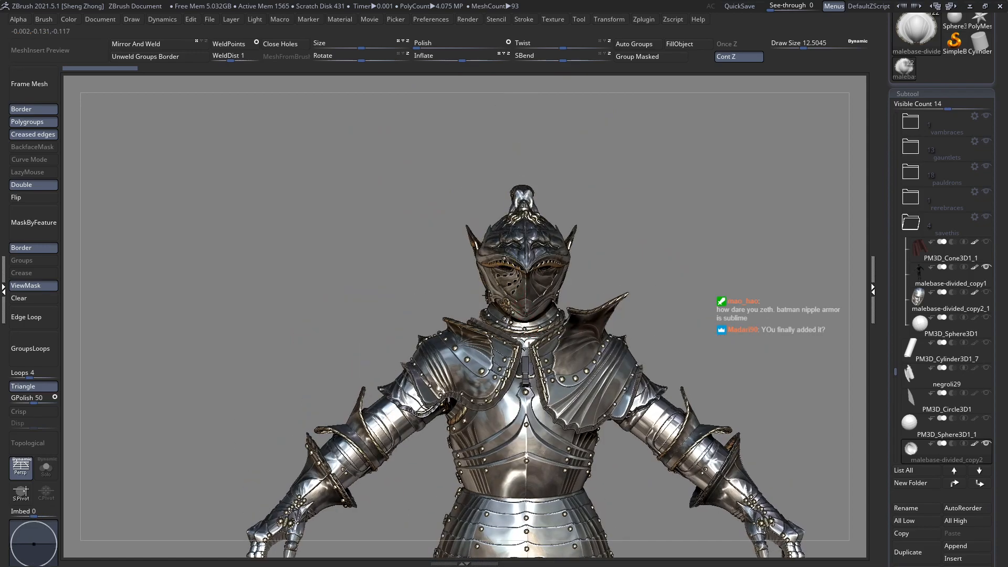
right_click_drag(517, 242, 504, 352, "ctrl")
right_click_drag(487, 199, 516, 484, "alt")
left_click(433, 409, "alt")
right_click_drag(457, 471, 461, 387, "alt")
left_click(461, 387, "alt")
right_click_drag(465, 283, 537, 378, "ctrl")
mouse_move(520, 322)
right_mouse_down("ctrl")
mouse_move(542, 282)
mouse_move(472, 309)
mouse_move(460, 358)
mouse_move(445, 364)
mouse_move(434, 330)
right_mouse_up("ctrl")
key("shift+t")
key("shift+t")
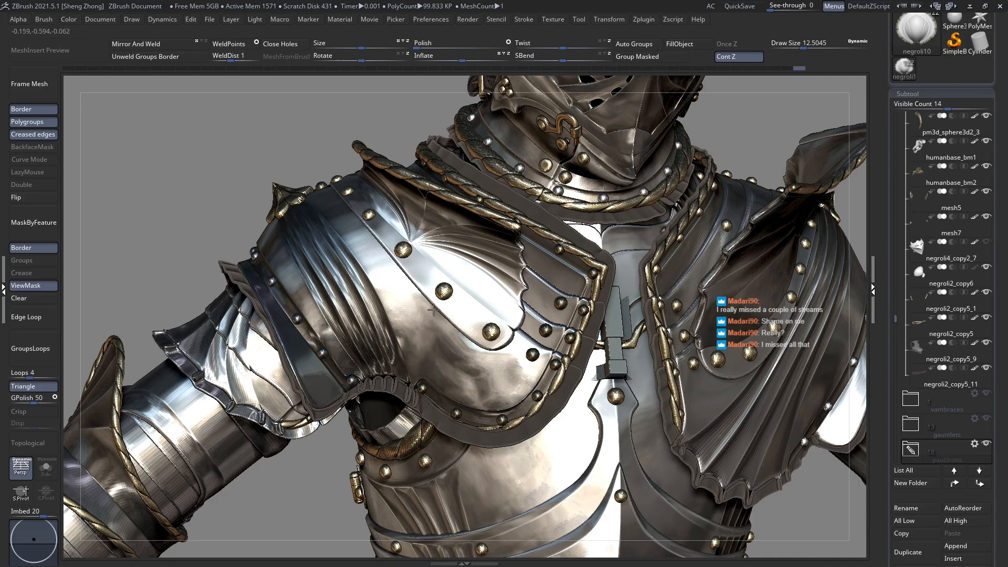
Set the draw size to about 15.1 and build up the front plate's relief in its lower corner above the riveted border.
right_click_drag(537, 387, 605, 434, "ctrl")
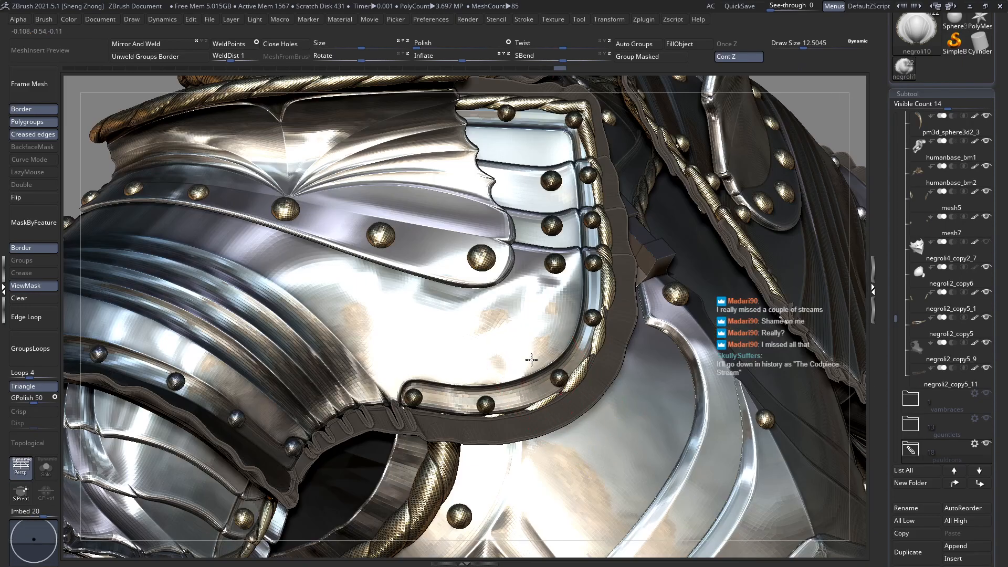
right_click_drag(531, 358, 531, 361)
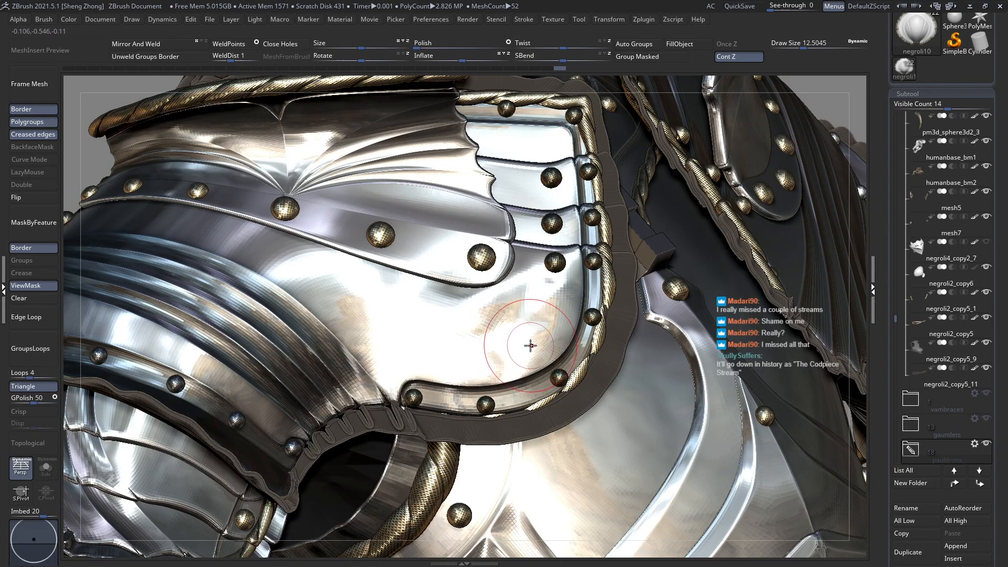
key("space")
left_click_drag(529, 321, 533, 317)
mouse_move(499, 364)
left_mouse_down()
mouse_move(506, 343)
mouse_move(525, 336)
left_mouse_up()
left_click_drag(522, 347, 552, 304)
left_click_drag(529, 333, 535, 314)
right_click_drag(524, 343, 518, 360)
mouse_move(508, 324)
left_mouse_down()
mouse_move(535, 301)
mouse_move(526, 305)
left_mouse_up()
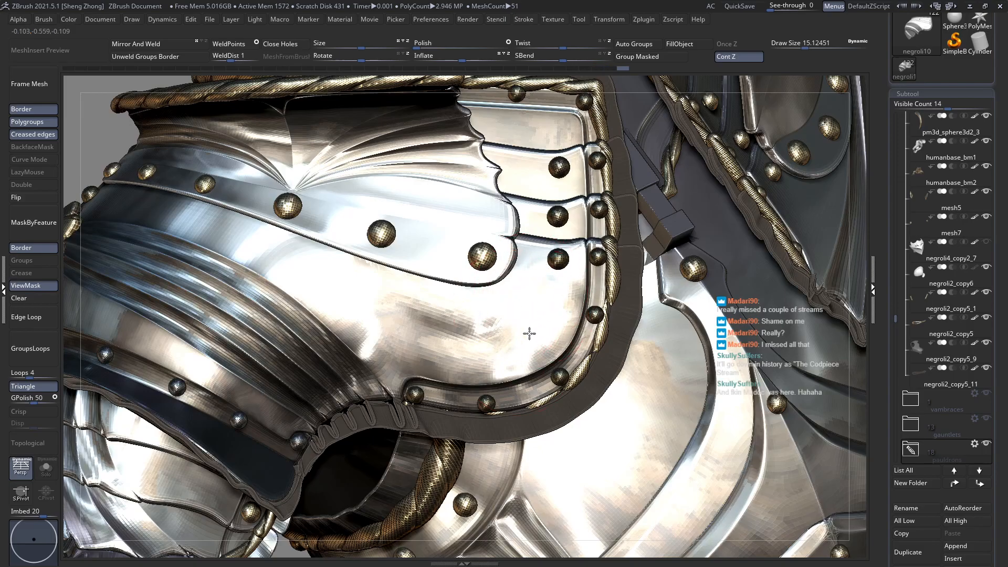
left_click_drag(545, 345, 526, 360)
Reduce the draw size to about 8.4 and shape the relief below the last large rivet of the band.
right_click_drag(479, 360, 511, 317, "ctrl")
mouse_move(504, 374)
right_mouse_down()
mouse_move(496, 338)
mouse_move(510, 391)
right_mouse_up()
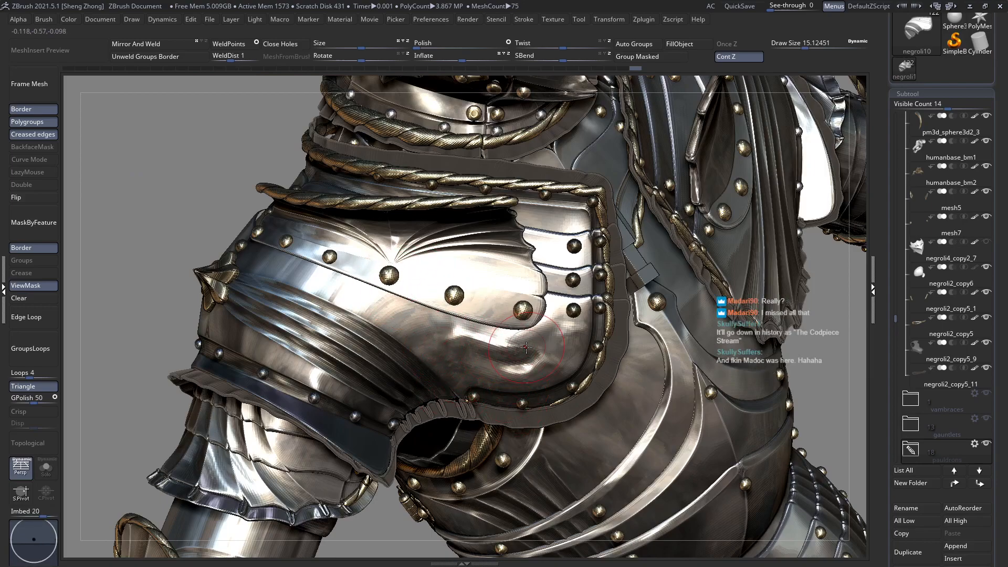
right_click_drag(525, 364, 543, 298)
key("space")
left_click_drag(549, 295, 543, 293)
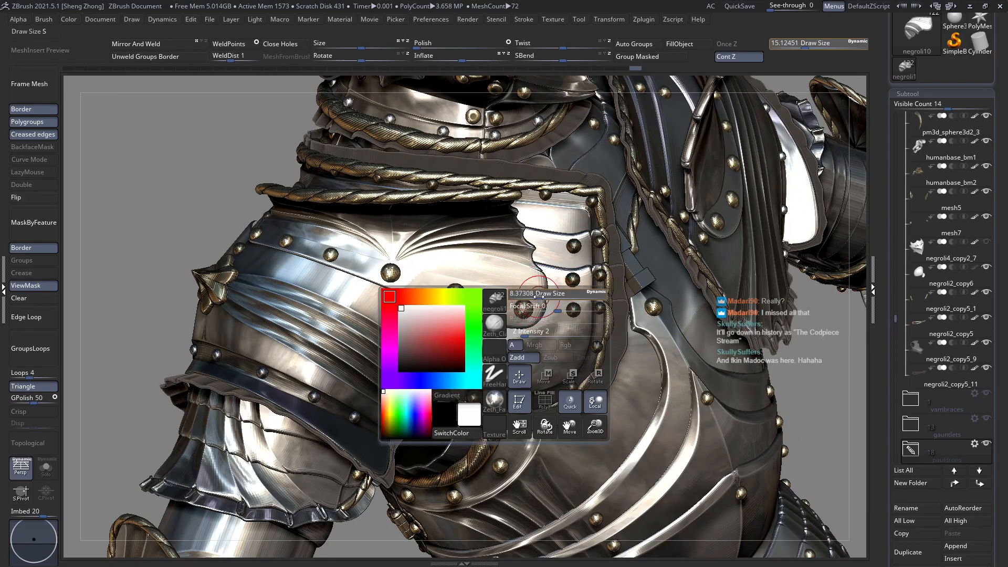
left_click_drag(516, 364, 481, 361)
Set the draw size to about 14.2 and work the plate's surface from the relief toward the armhole edge.
key("space")
left_click_drag(520, 318, 523, 318)
left_click_drag(461, 365, 490, 367)
mouse_move(570, 383)
right_mouse_down("alt")
mouse_move(525, 344)
mouse_move(508, 395)
right_mouse_up("alt")
key("space")
mouse_move(426, 295)
left_mouse_down()
mouse_move(394, 310)
mouse_move(376, 304)
left_mouse_up()
left_click_drag(336, 265, 356, 368)
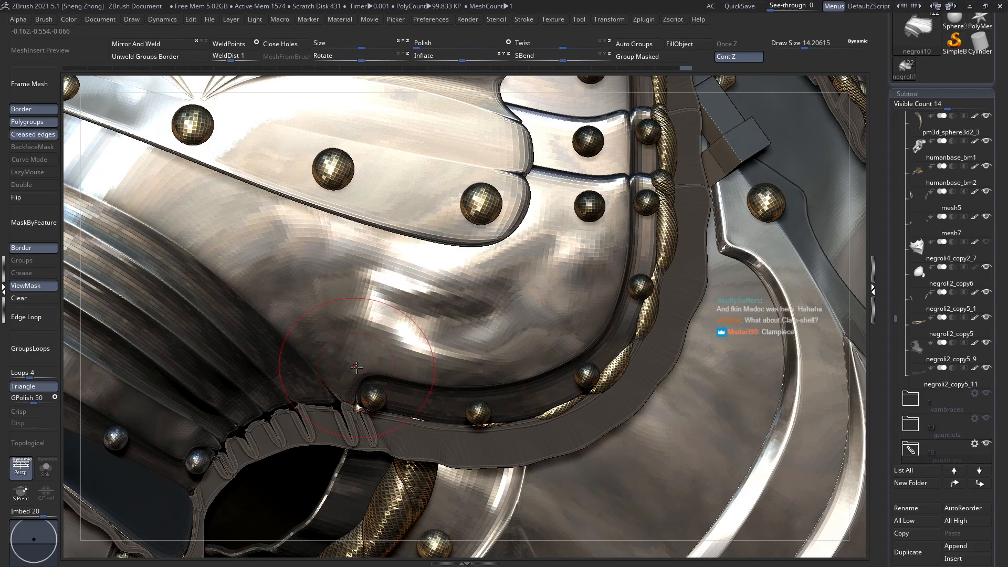
mouse_move(515, 315)
right_mouse_down("ctrl")
mouse_move(439, 286)
mouse_move(477, 296)
right_mouse_up("ctrl")
right_click_drag(415, 294, 416, 254, "ctrl")
Continue building up the bulges of the relief between the rivet band and the plate's curved lower border.
key("space")
mouse_move(474, 257)
left_mouse_down()
mouse_move(472, 297)
mouse_move(466, 284)
mouse_move(478, 311)
left_mouse_up()
mouse_move(440, 284)
left_mouse_down()
mouse_move(406, 291)
mouse_move(462, 281)
mouse_move(572, 312)
left_mouse_up()
right_click_drag(578, 316, 589, 334)
mouse_move(594, 327)
left_mouse_down()
mouse_move(598, 301)
mouse_move(588, 349)
mouse_move(572, 357)
mouse_move(599, 336)
left_mouse_up()
left_click_drag(536, 323, 541, 323)
left_click_drag(533, 287, 548, 305)
mouse_move(600, 256)
left_mouse_down()
mouse_move(595, 267)
mouse_move(605, 270)
left_mouse_up()
right_click_drag(605, 270, 603, 246)
left_click_drag(603, 245, 582, 286)
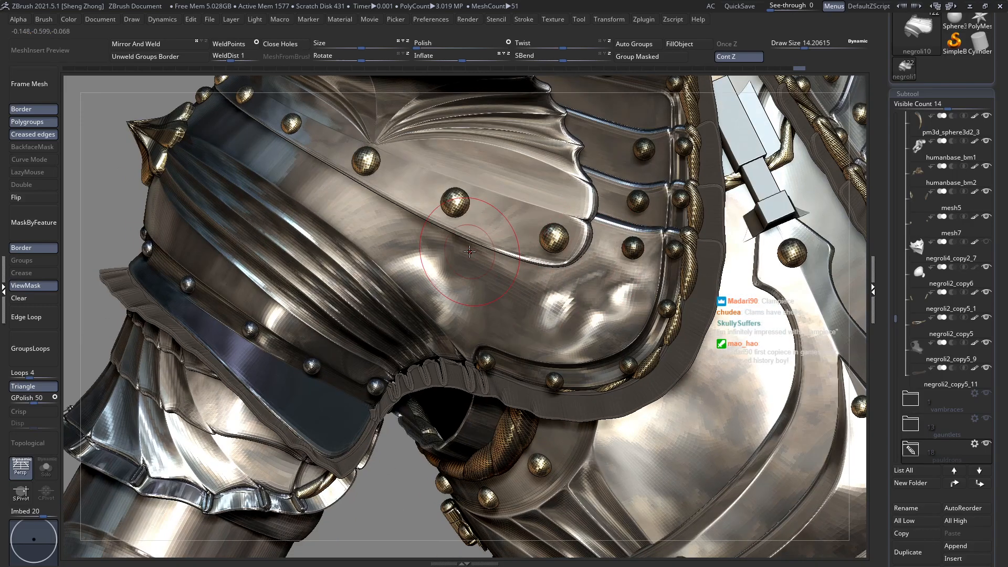
Switch to the Move brush at a draw size of about 33.7 and adjust the plate's form beneath the rivet band.
mouse_move(463, 255)
right_mouse_down()
mouse_move(466, 210)
mouse_move(441, 279)
mouse_move(564, 359)
right_mouse_up()
key("space")
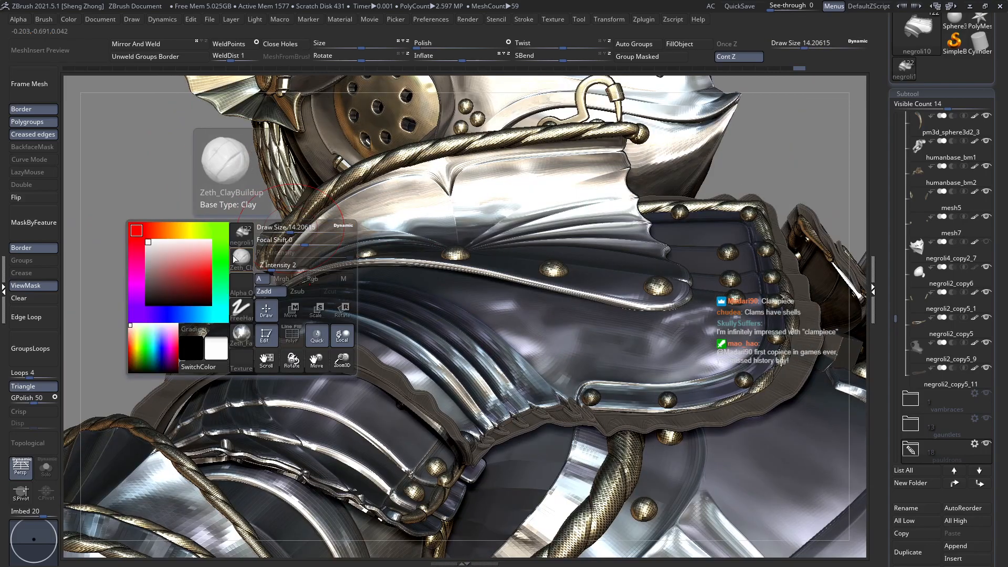
key("b")
key("m")
key("v")
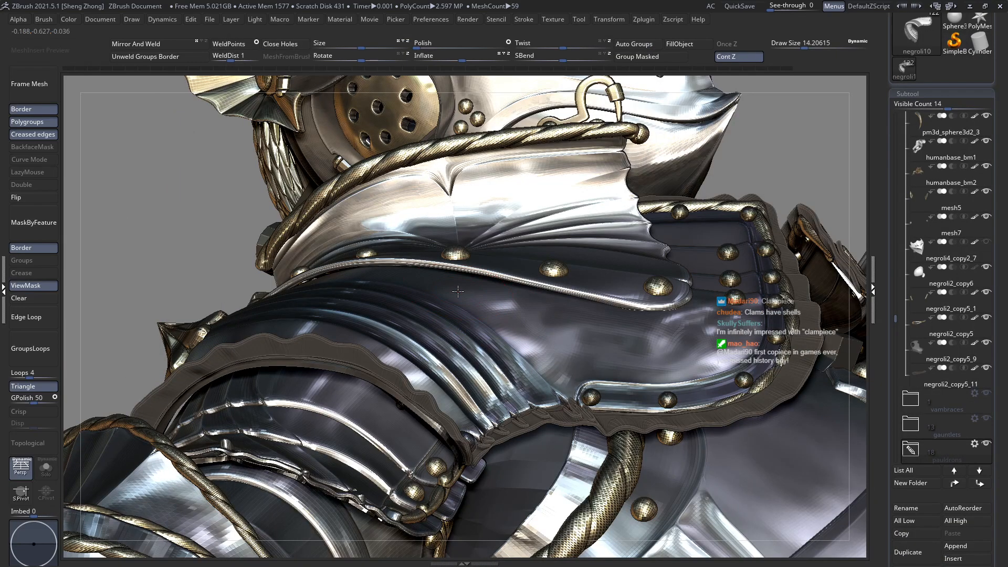
key("space")
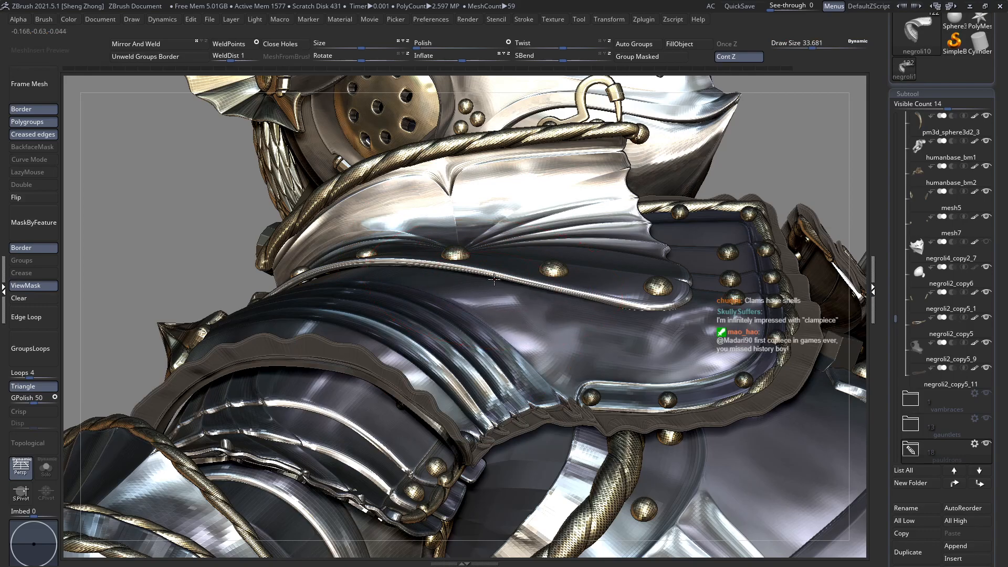
left_click_drag(499, 287, 496, 299)
mouse_move(582, 290)
right_mouse_down()
mouse_move(568, 304)
mouse_move(509, 287)
right_mouse_up()
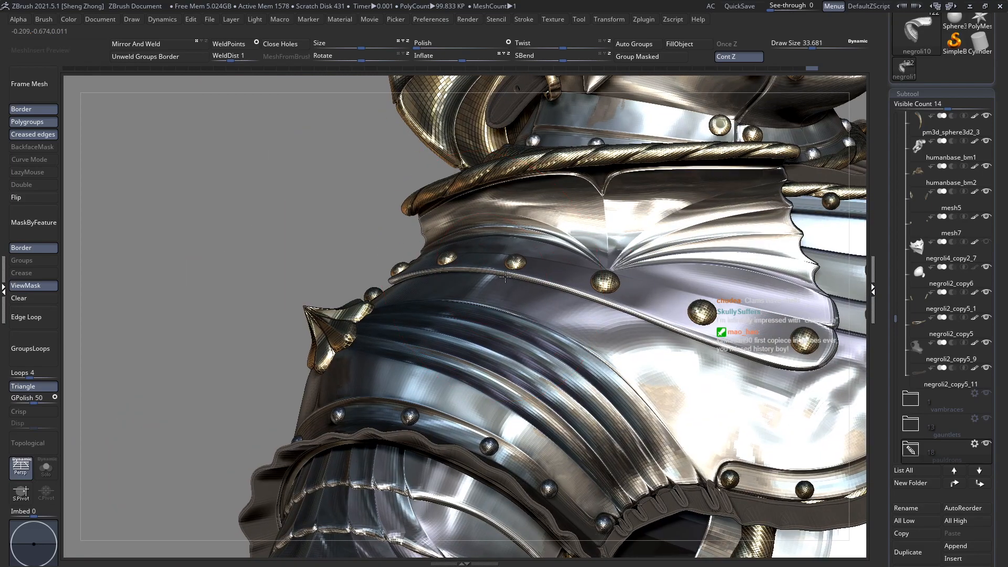
Keep reshaping the plate beside its fluted folds, with the draw size at about 39.3 and then about 24.3.
key("space")
left_click_drag(560, 307, 572, 307)
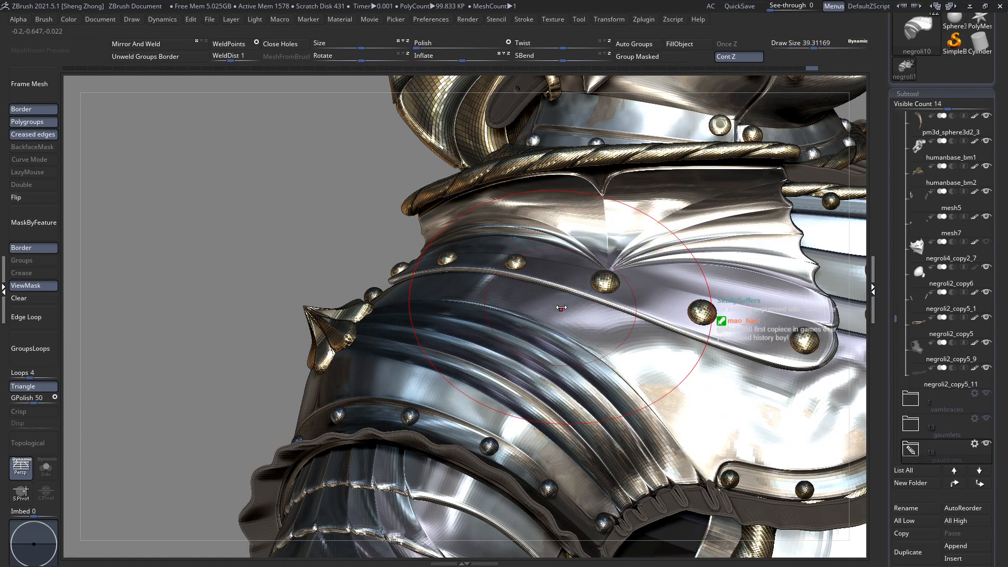
mouse_move(504, 302)
right_mouse_down()
mouse_move(460, 292)
mouse_move(553, 325)
mouse_move(520, 331)
right_mouse_up()
right_click(513, 323)
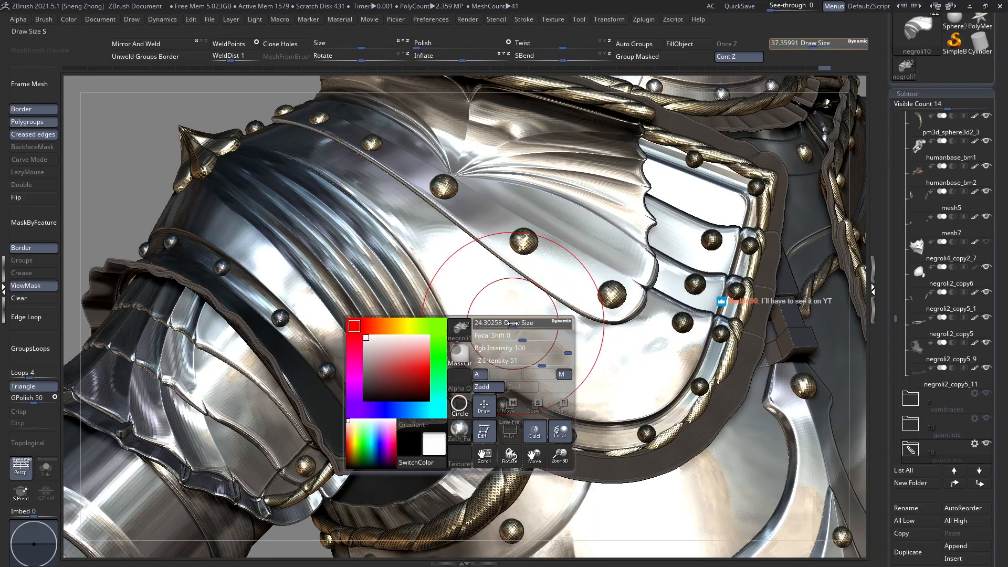
mouse_move(497, 367)
right_mouse_down()
mouse_move(544, 355)
mouse_move(547, 320)
right_mouse_up()
right_click(549, 314)
key("space")
left_click_drag(547, 319, 543, 319)
mouse_move(541, 341)
right_mouse_down()
mouse_move(527, 280)
mouse_move(534, 284)
mouse_move(535, 317)
mouse_move(439, 241)
mouse_move(511, 284)
mouse_move(526, 278)
right_mouse_up()
Switch to the DamStandard brush, set the draw size to about 8.4 and carve around the relief beside the band's rounded end.
key("f")
key("space")
key("b")
key("d")
key("s")
right_click_drag(584, 272, 570, 280, "alt")
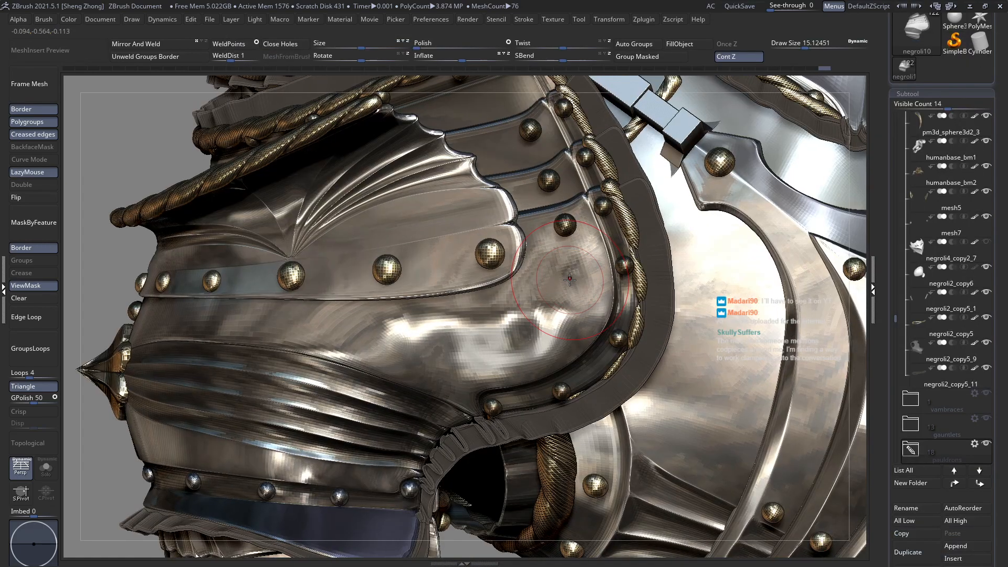
key("space")
left_click_drag(562, 238, 553, 238)
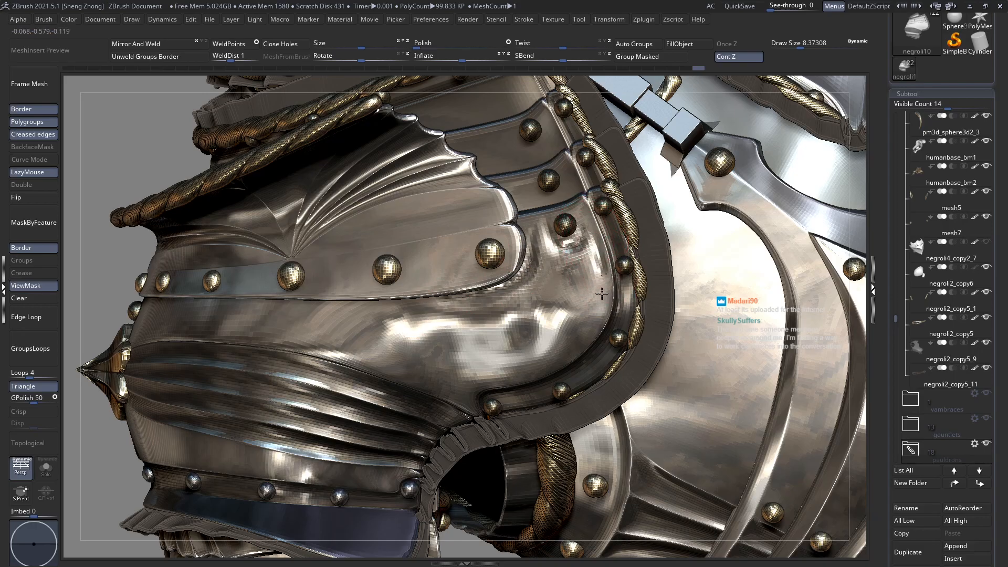
left_click_drag(602, 276, 443, 209)
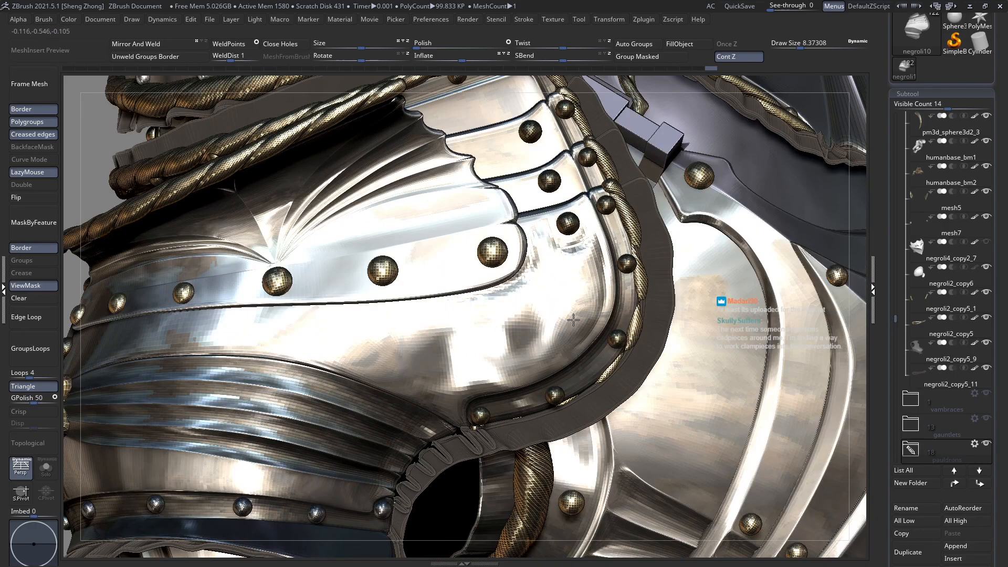
Refine the carved detail in the plate's front corner beneath the column of small rivets, checking it from several angles.
key("l")
right_click_drag(442, 209, 418, 216, "ctrl")
mouse_move(606, 300)
right_mouse_down()
mouse_move(557, 304)
mouse_move(595, 296)
mouse_move(585, 314)
mouse_move(604, 305)
mouse_move(616, 322)
mouse_move(603, 328)
mouse_move(632, 337)
mouse_move(620, 239)
right_mouse_up()
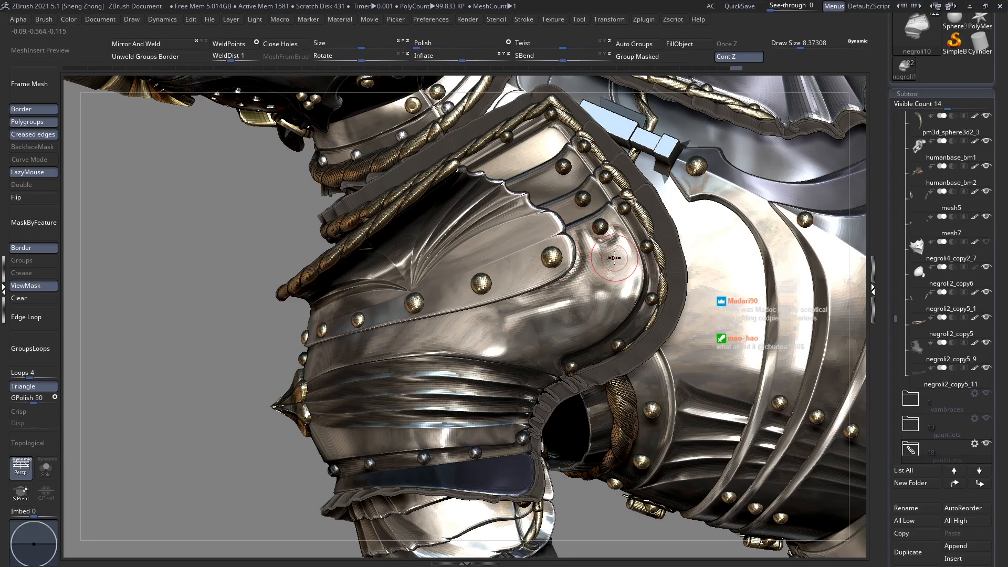
right_click_drag(612, 297, 596, 275, "ctrl")
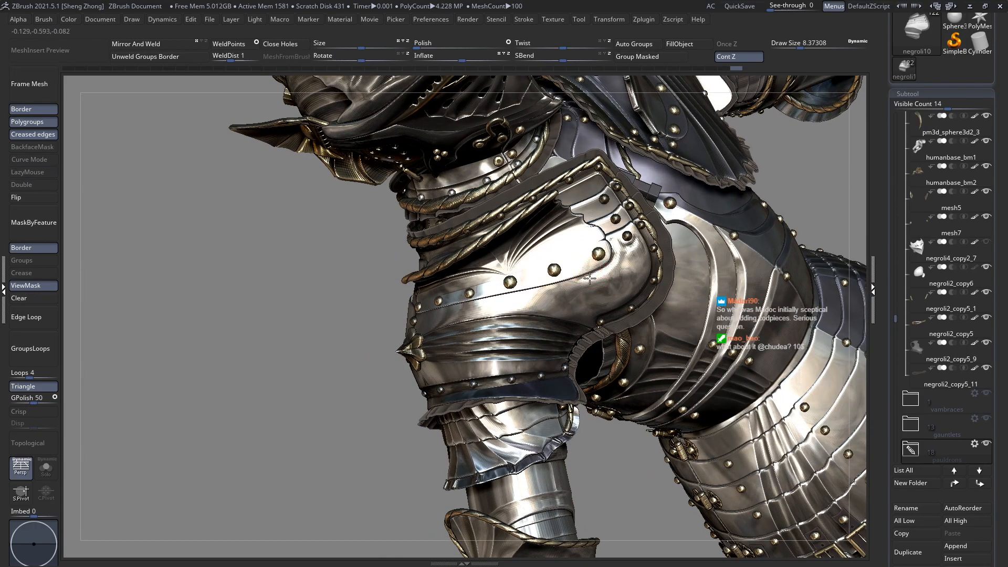
right_click_drag(587, 273, 593, 325, "ctrl")
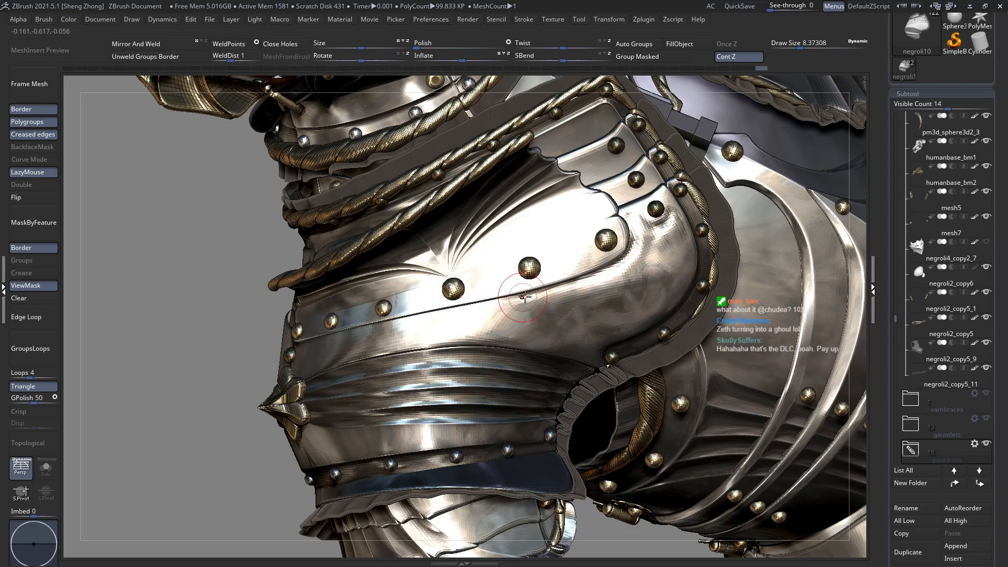
right_click_drag(624, 275, 521, 255)
right_click(522, 255)
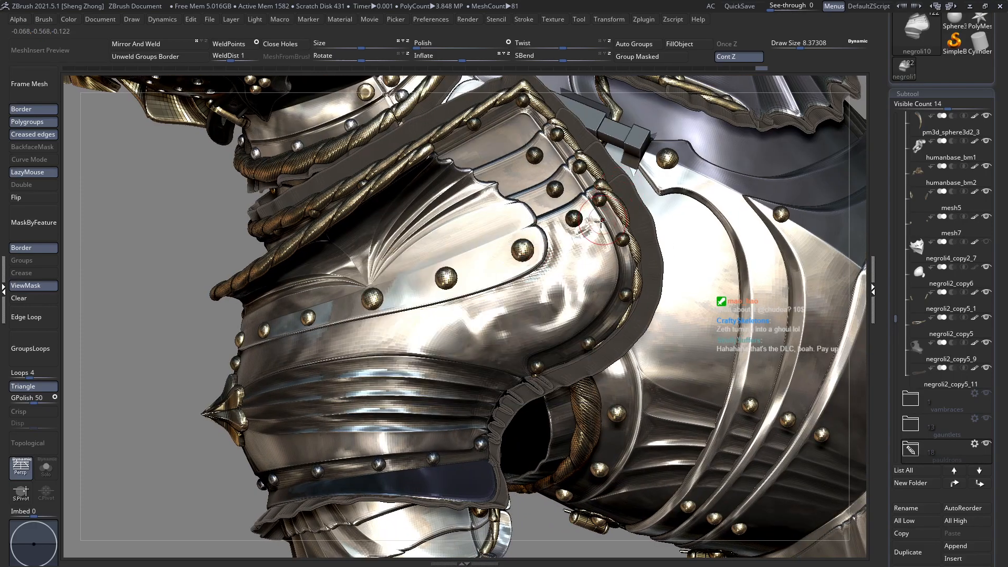
right_click(522, 254)
Switch to the Zeth_ClayBuildup brush and build up the relief around the carved lines in the plate's front corner.
left_click(482, 292)
key("z")
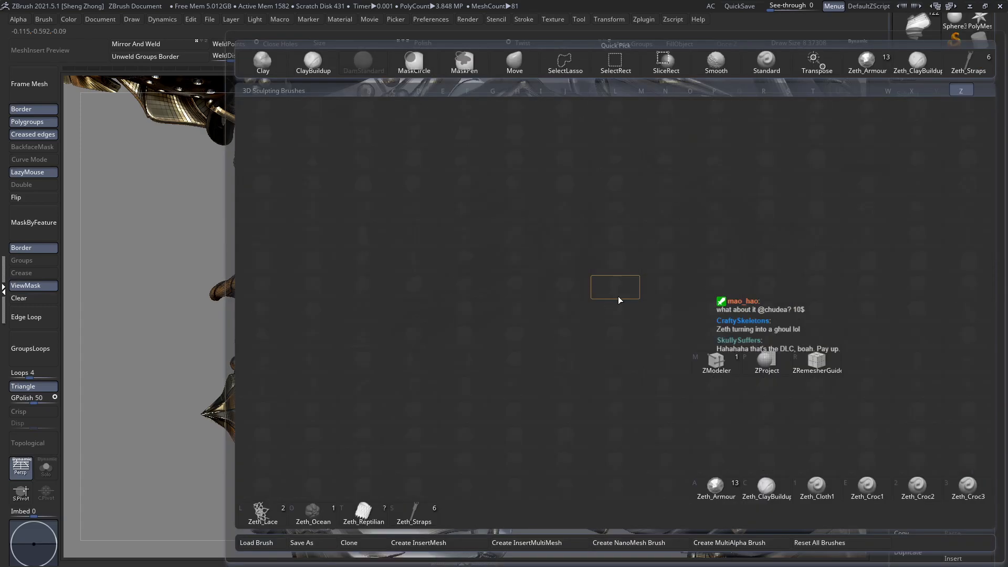
key("c")
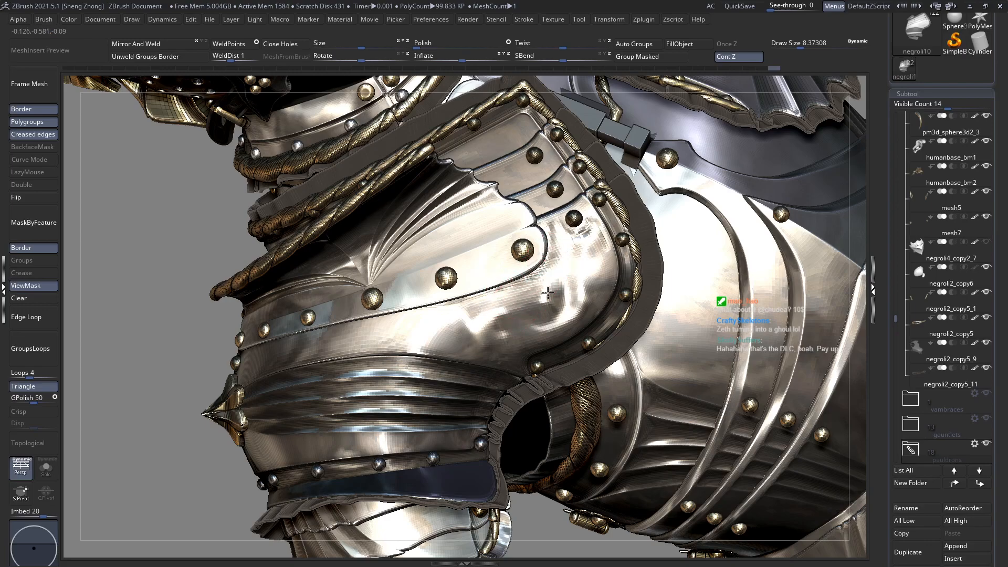
right_click_drag(529, 284, 526, 247)
mouse_move(510, 300)
right_mouse_down("alt")
mouse_move(583, 290)
mouse_move(547, 273)
mouse_move(546, 299)
right_mouse_up("alt")
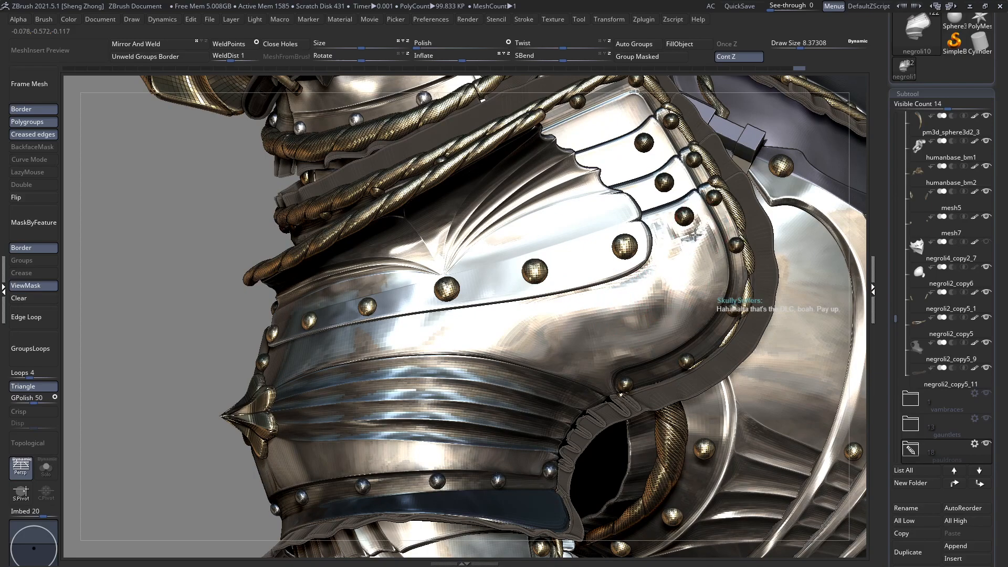
right_click_drag(694, 232, 680, 248)
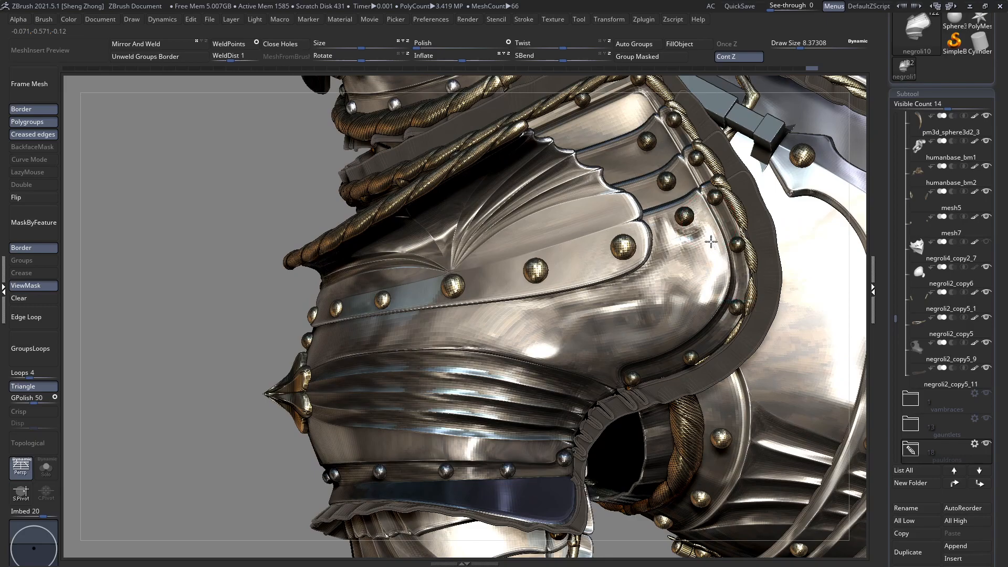
Refine the small detail below the last rivet at a draw size of about 5.9, then restore the size to about 8.4.
right_click_drag(702, 296, 649, 328)
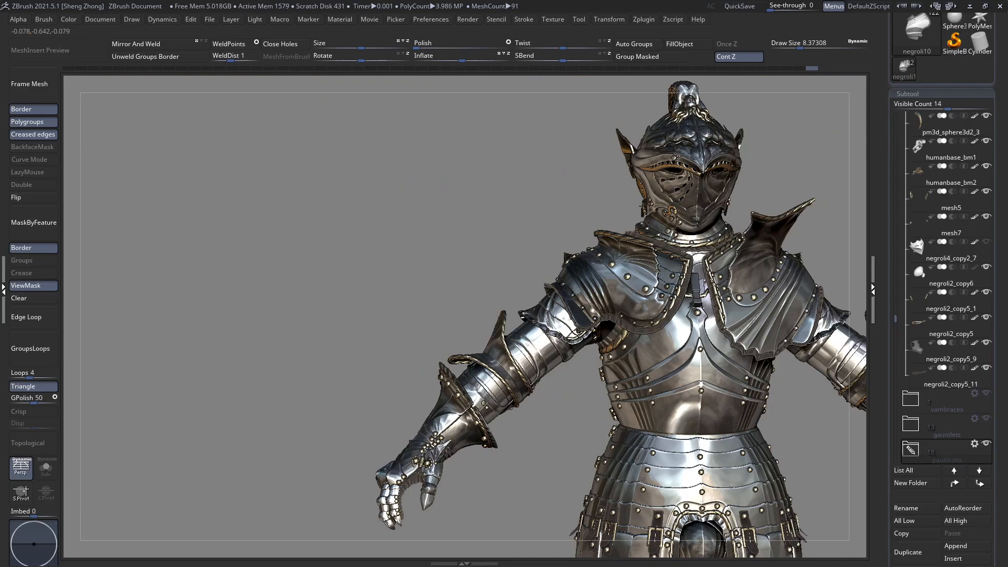
right_click_drag(556, 367, 556, 317, "ctrl")
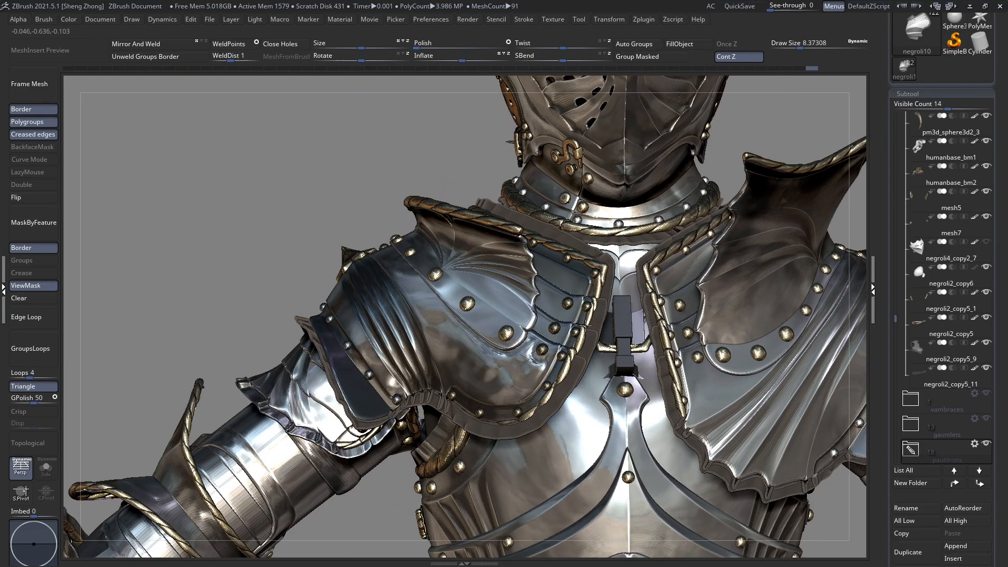
right_click_drag(535, 337, 535, 286, "ctrl")
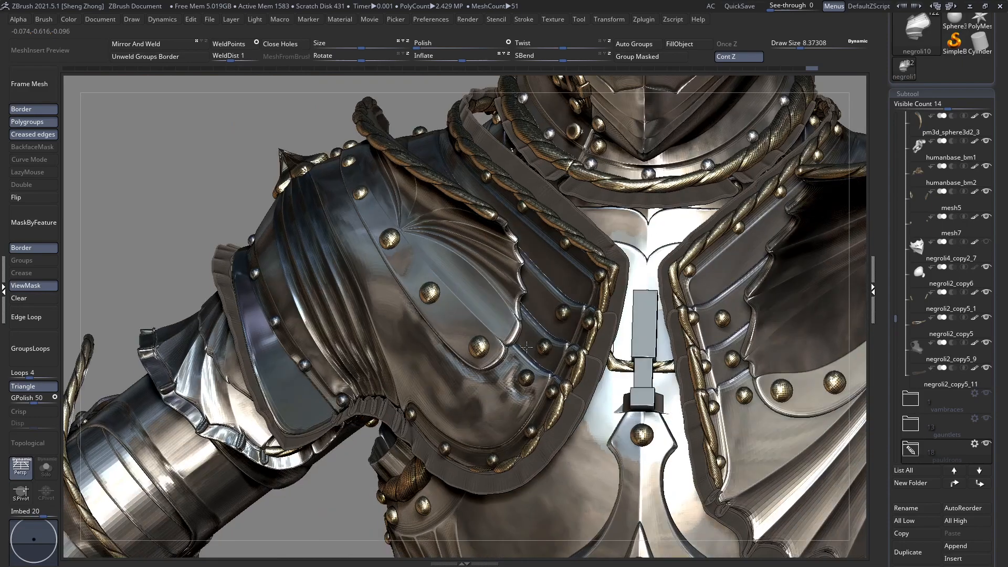
key("space")
left_click_drag(534, 287, 523, 287)
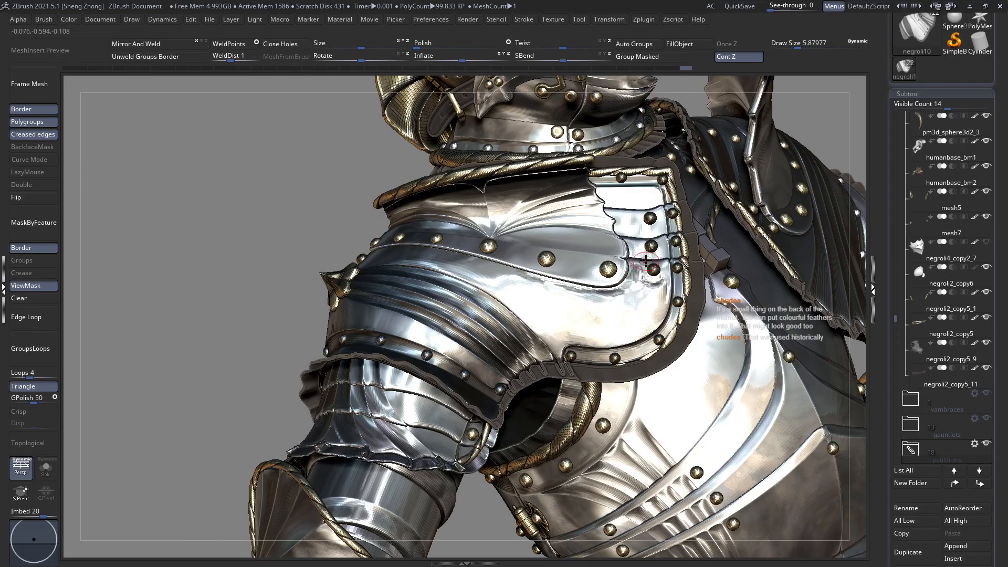
key("space")
right_click_drag(647, 312, 655, 322)
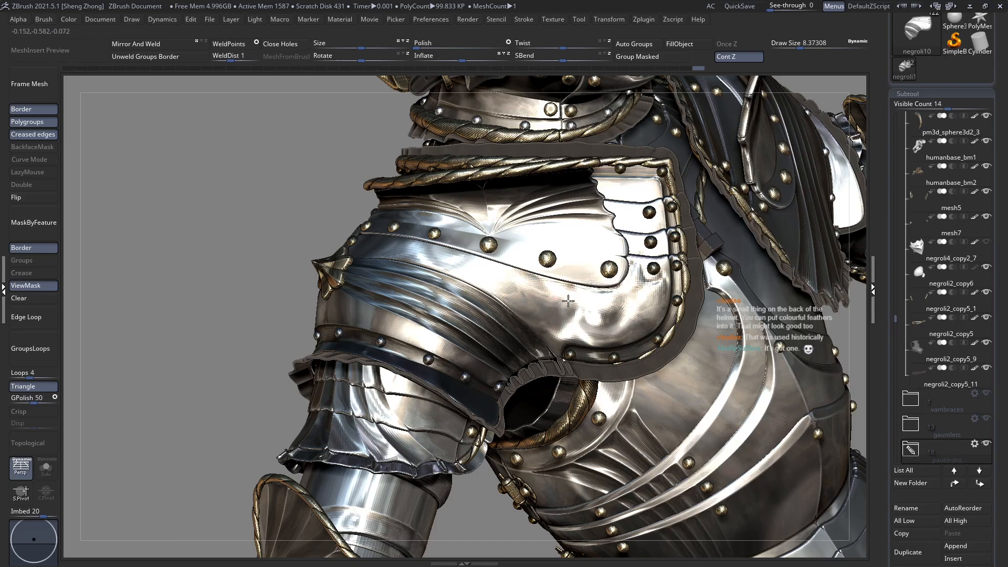
Set the brush draw size to about 6.8 and inspect the pauldron's rear plates from several angles.
right_click_drag(520, 286, 448, 229)
mouse_move(550, 280)
right_mouse_down()
mouse_move(598, 282)
mouse_move(560, 309)
mouse_move(515, 280)
mouse_move(537, 304)
mouse_move(518, 298)
mouse_move(518, 323)
mouse_move(556, 289)
mouse_move(546, 287)
right_mouse_up()
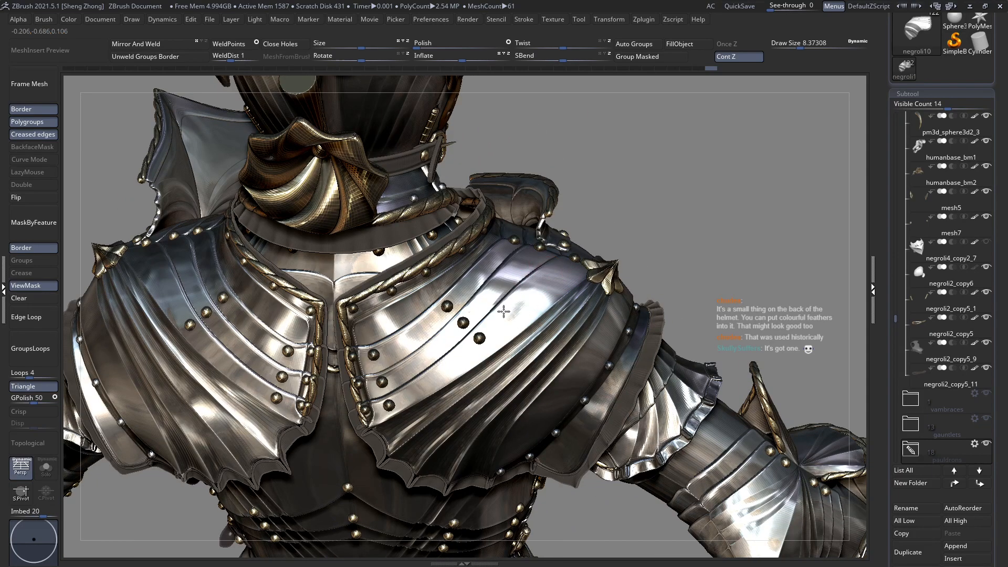
right_click_drag(497, 326, 513, 268)
key("space")
left_click_drag(536, 262, 534, 263)
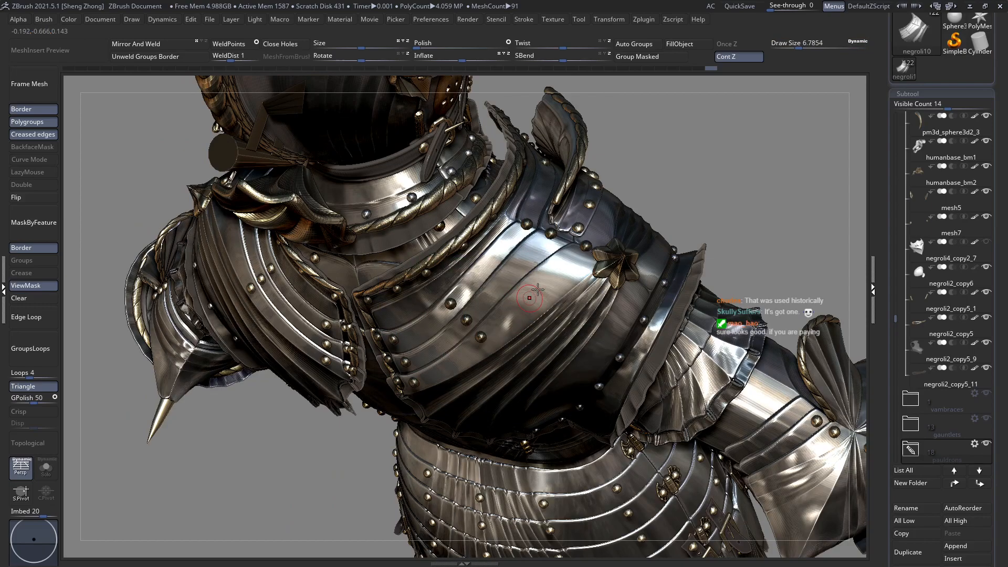
right_click_drag(536, 292, 510, 305)
mouse_move(443, 362)
right_mouse_down()
mouse_move(436, 336)
mouse_move(467, 305)
right_mouse_up()
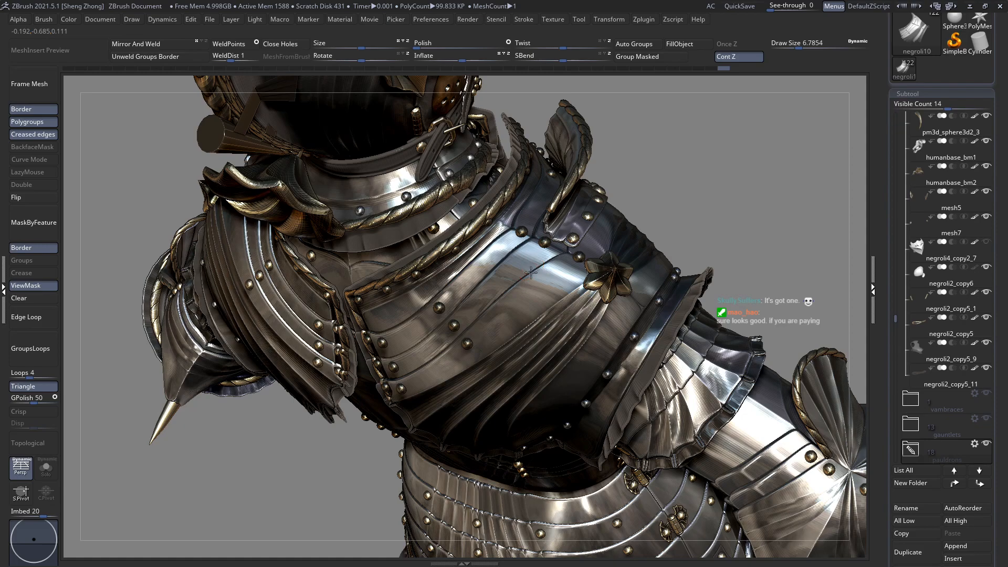
right_click_drag(525, 284, 527, 265)
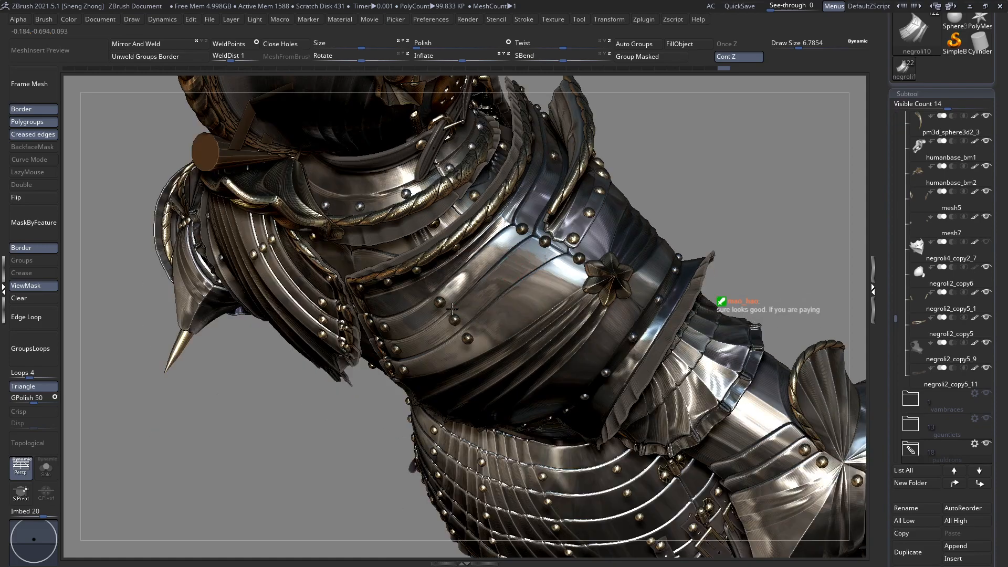
mouse_move(459, 291)
right_mouse_down()
mouse_move(357, 279)
mouse_move(432, 254)
mouse_move(564, 290)
mouse_move(546, 276)
mouse_move(557, 320)
mouse_move(609, 290)
mouse_move(604, 327)
right_mouse_up()
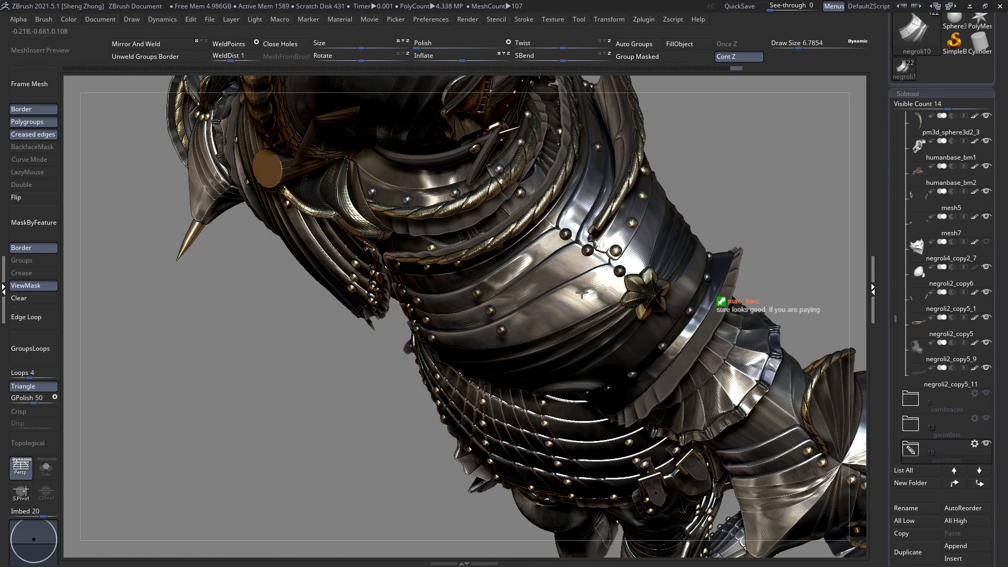
Check the polygroups on the rear plates beside the flower ornament and turn on topological masking.
key("shift+f")
right_click_drag(590, 278, 582, 327, "ctrl")
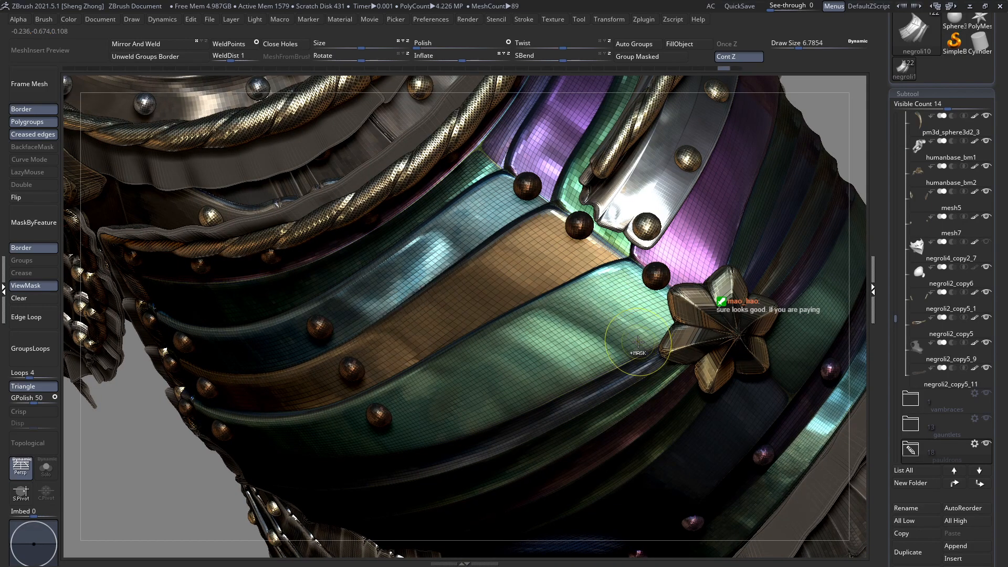
right_click_drag(585, 283, 531, 294)
right_click_drag(488, 326, 641, 284, "ctrl")
left_click(17, 450)
key("shift+f")
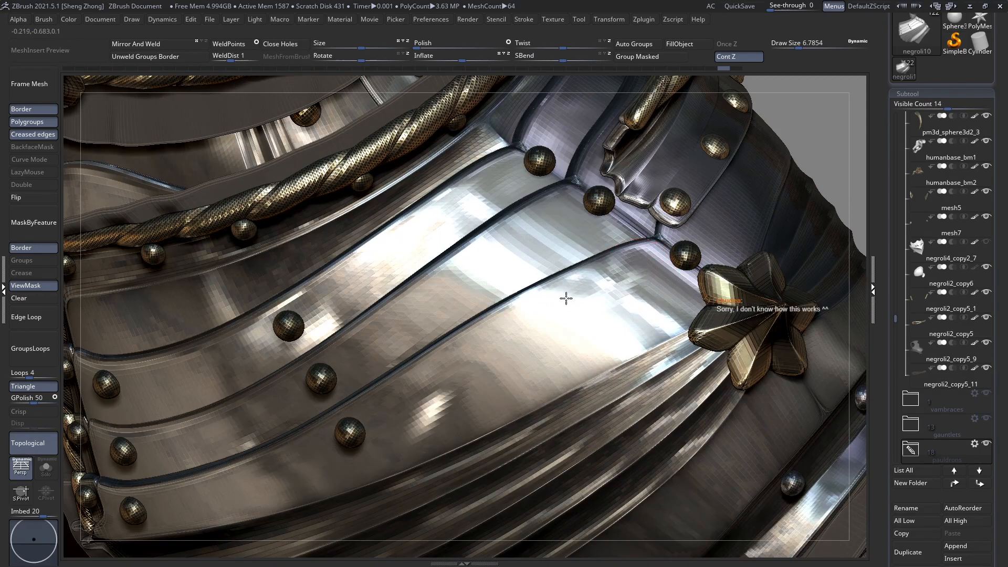
Try sculpting relief strokes on the smooth rear band, from the flower ornament down to its lone middle rivet.
right_click_drag(585, 317, 581, 299)
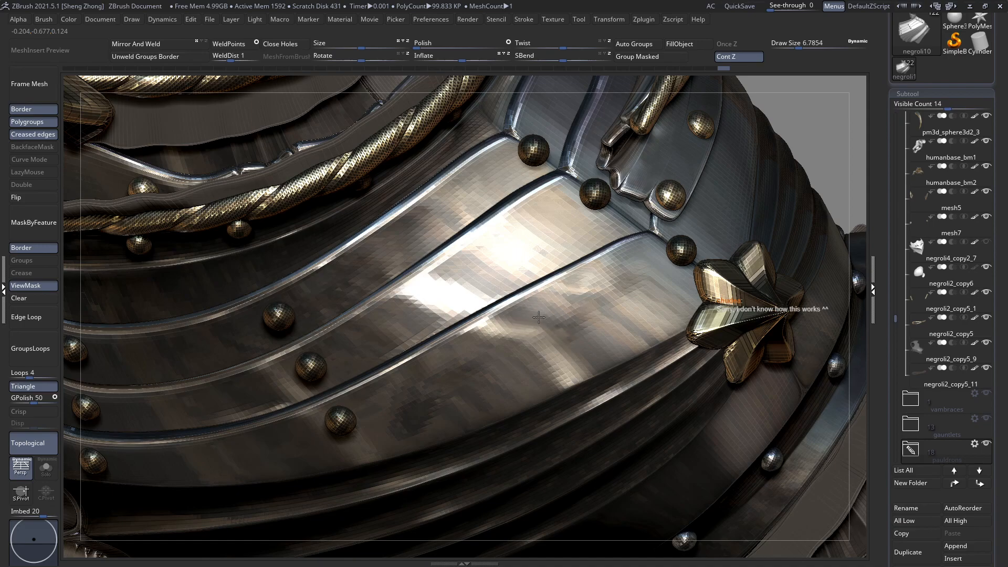
key("space")
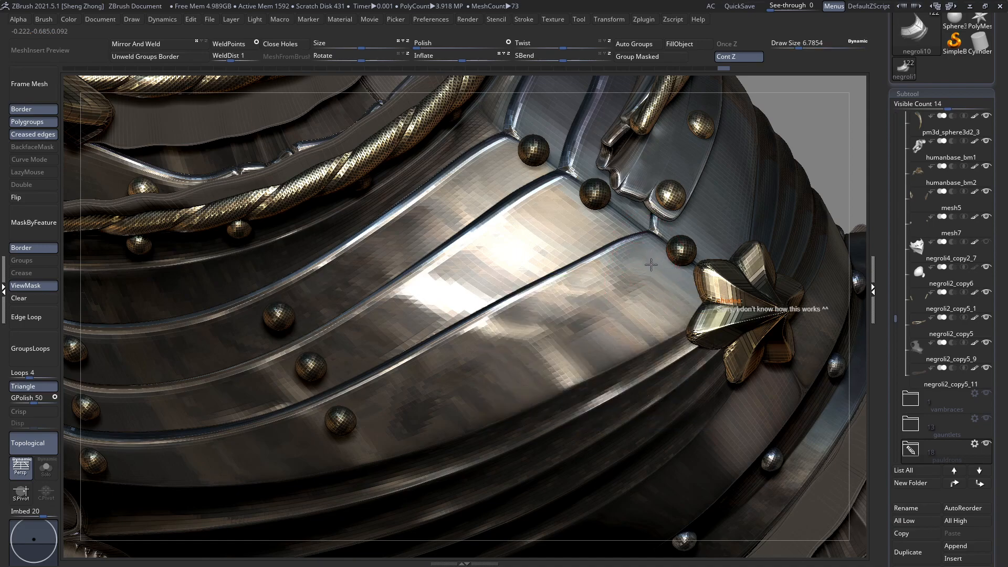
mouse_move(652, 257)
left_mouse_down()
mouse_move(600, 297)
mouse_move(575, 300)
left_mouse_up()
right_click_drag(381, 408, 383, 385)
mouse_move(393, 395)
left_mouse_down()
mouse_move(407, 413)
mouse_move(387, 395)
left_mouse_up()
right_click_drag(396, 391, 336, 399)
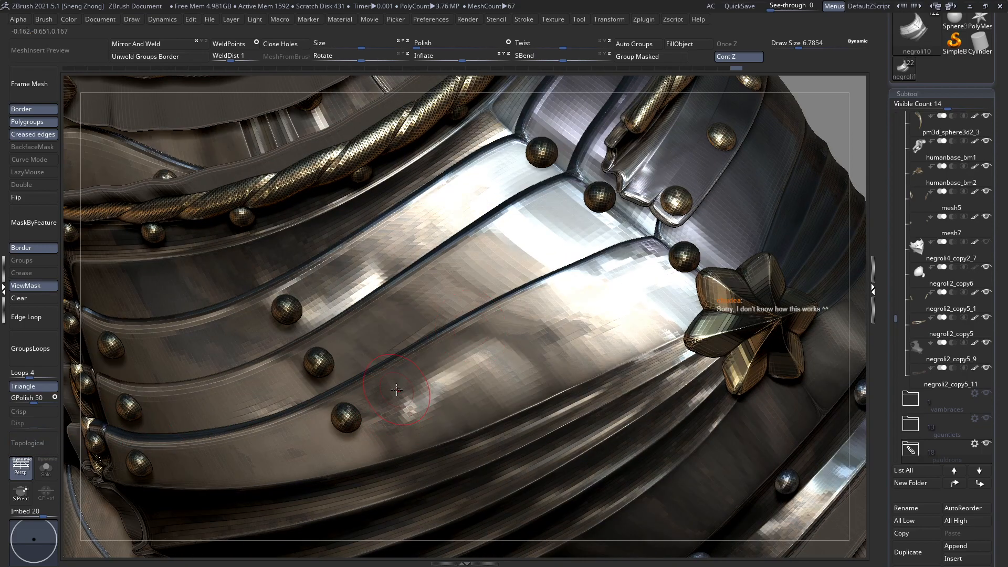
mouse_move(375, 402)
left_mouse_down()
mouse_move(431, 373)
mouse_move(366, 430)
mouse_move(352, 393)
left_mouse_up()
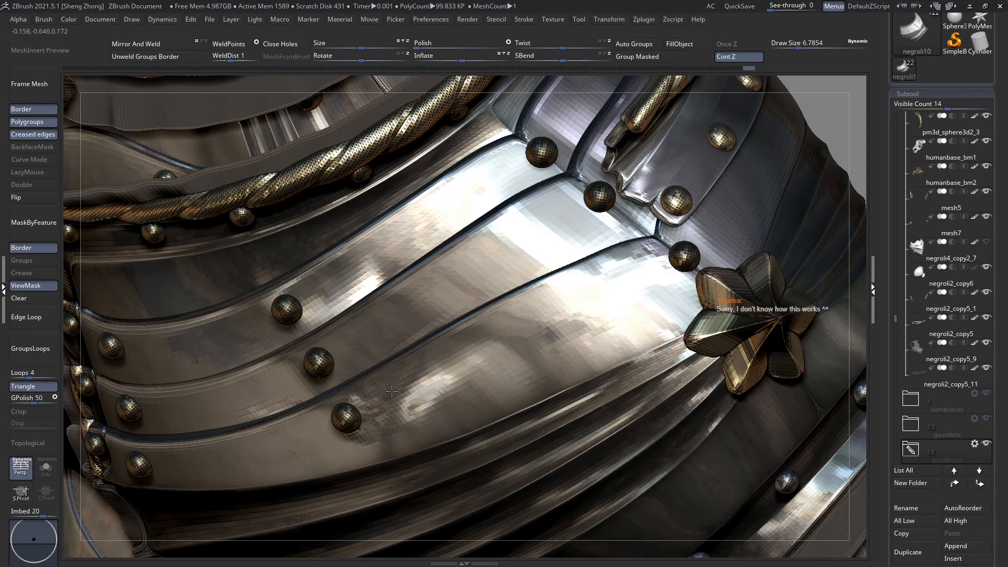
Examine the rear plates' relief from several angles, with and without the polygroup display.
right_click_drag(391, 393, 387, 422)
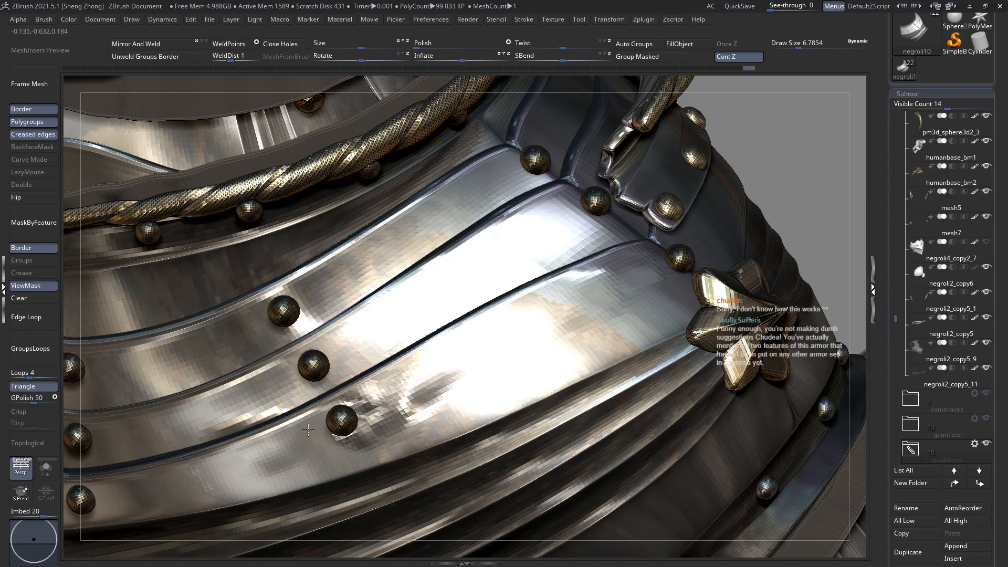
right_click_drag(450, 275, 515, 289, "ctrl")
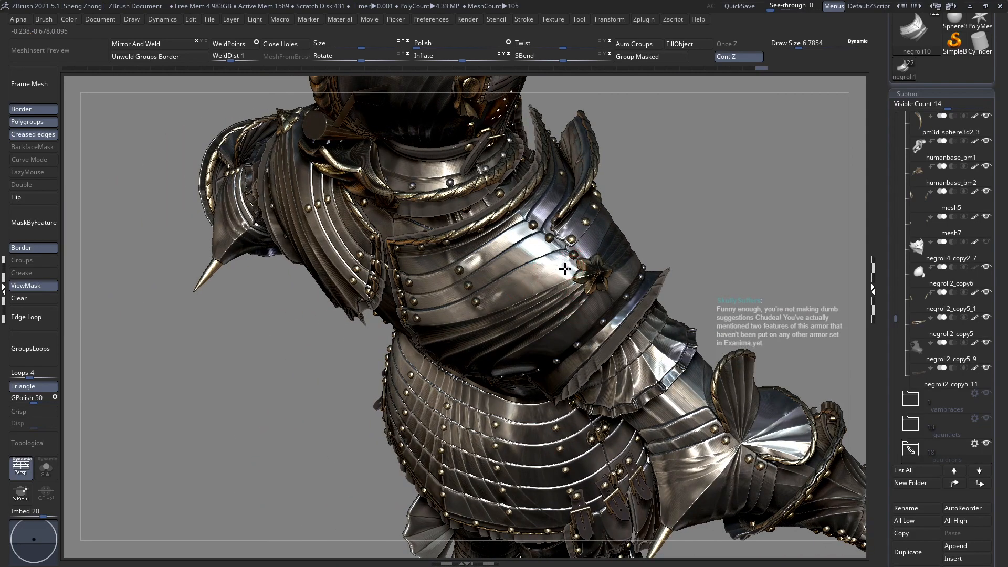
right_click_drag(548, 295, 591, 283)
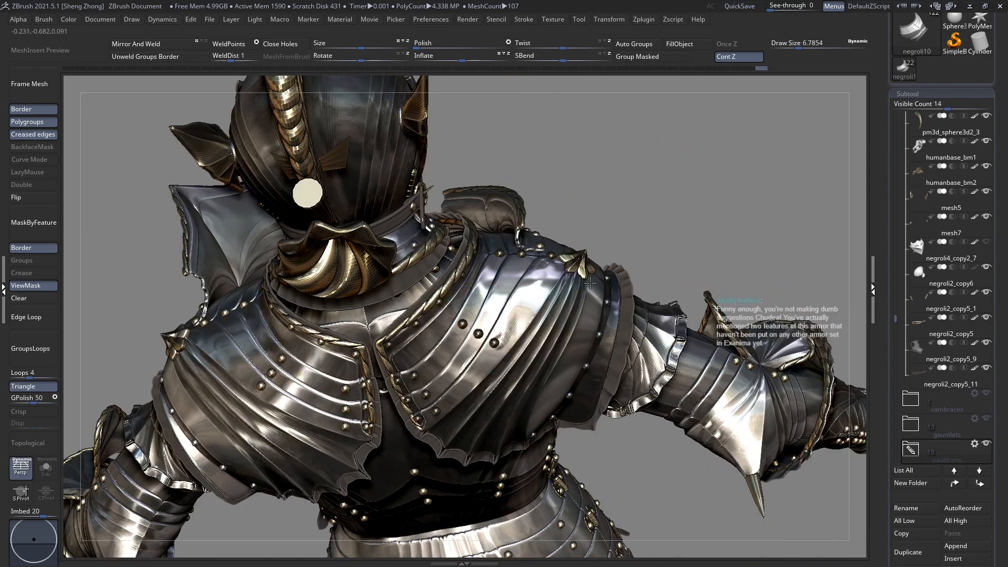
right_click_drag(543, 208, 482, 264, "alt")
right_click_drag(501, 299, 594, 283)
key("shift+f")
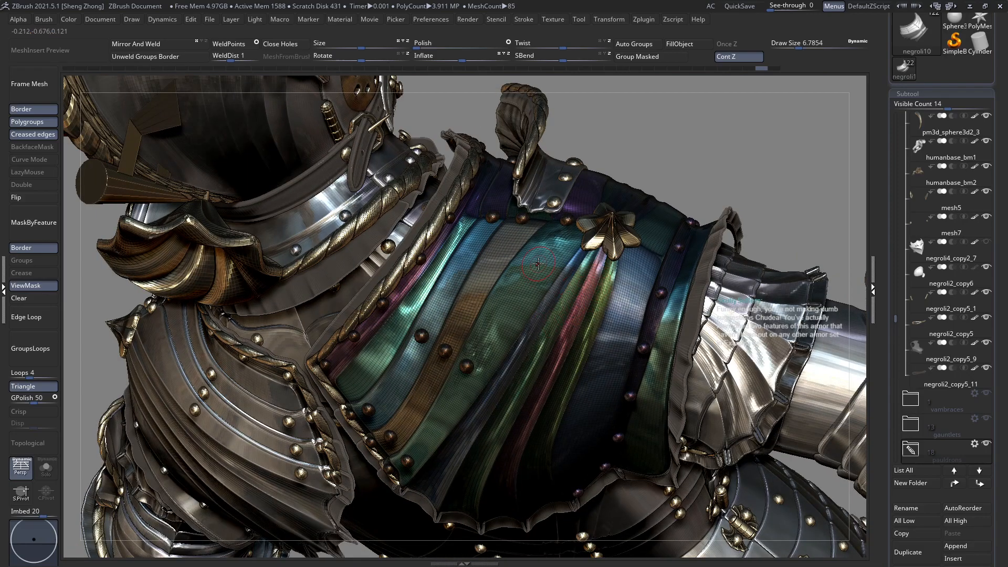
mouse_move(503, 340)
right_mouse_down()
mouse_move(512, 320)
mouse_move(507, 348)
mouse_move(489, 340)
mouse_move(494, 269)
mouse_move(454, 339)
right_mouse_up()
key("shift+f")
key("shift+f")
key("shift+f")
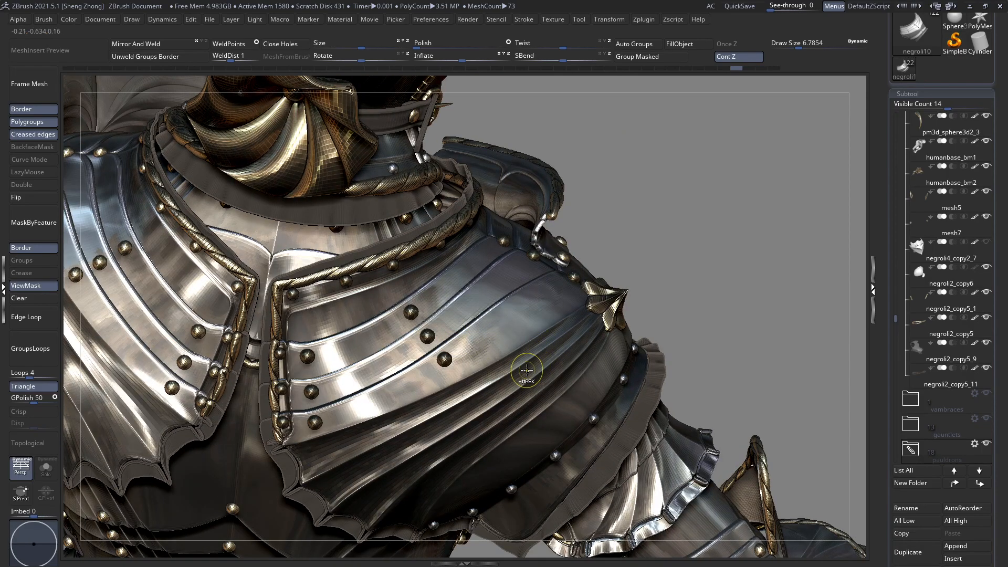
Check the rear plates from the side with the mask display turned off, and turn the display back on.
right_click_drag(517, 378, 152, 310)
mouse_move(503, 303)
right_mouse_down()
mouse_move(499, 293)
mouse_move(517, 296)
mouse_move(504, 301)
right_mouse_up()
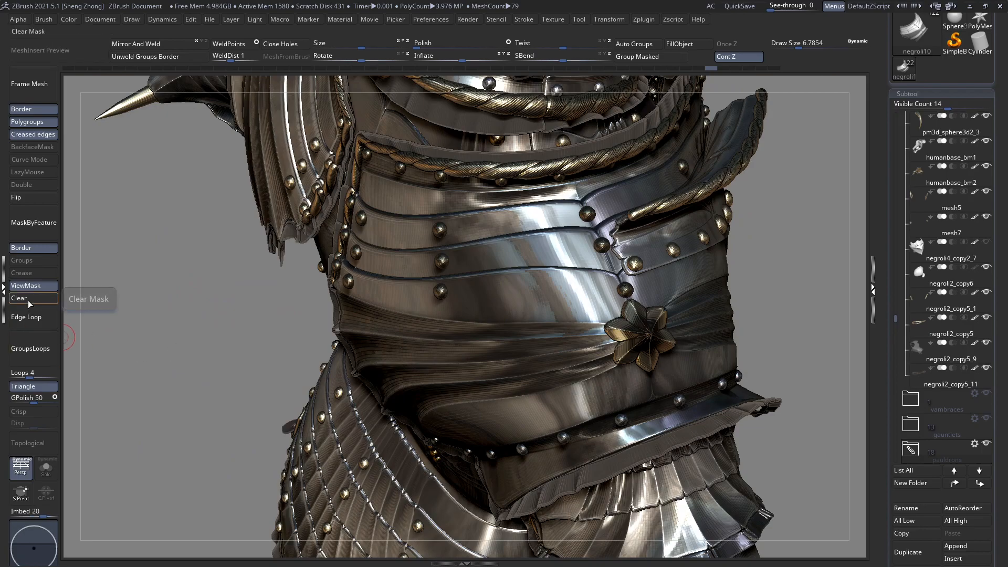
mouse_move(470, 316)
right_mouse_down()
mouse_move(488, 313)
mouse_move(475, 313)
right_mouse_up()
left_click(29, 287)
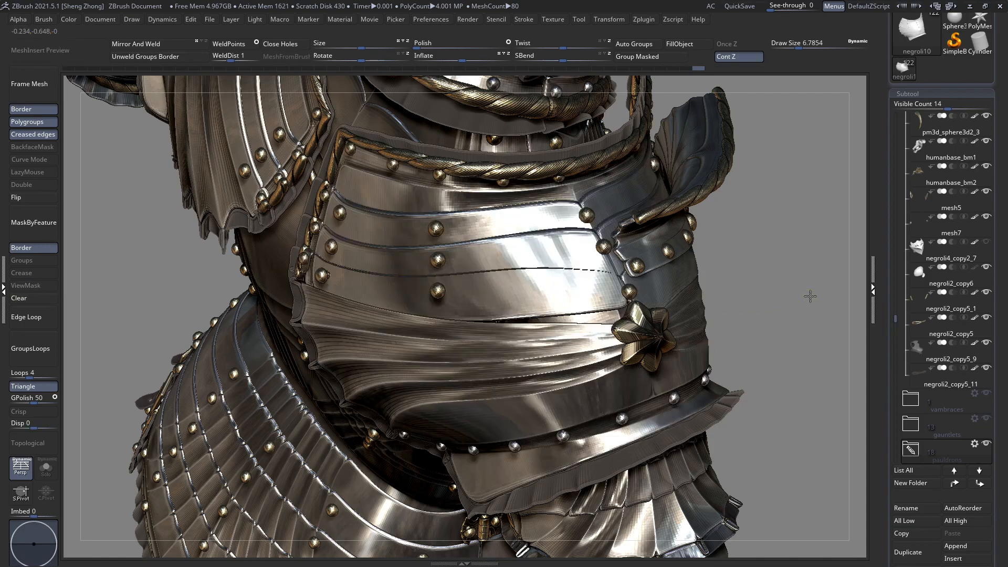
key("ctrl+h")
right_click(439, 336)
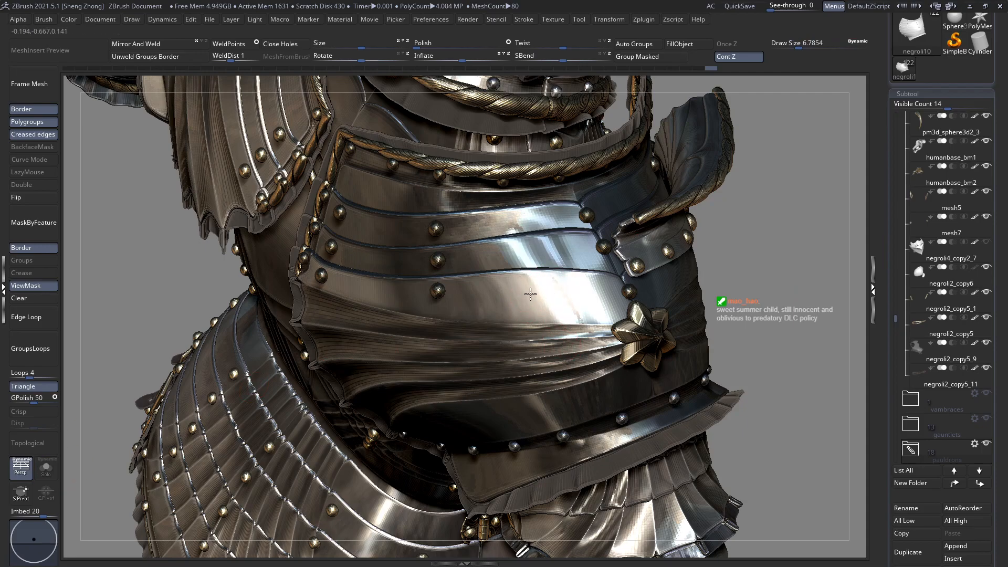
Set the brush's Z Intensity to 30 for work on the band beside the flower ornament.
right_click_drag(530, 307, 535, 297)
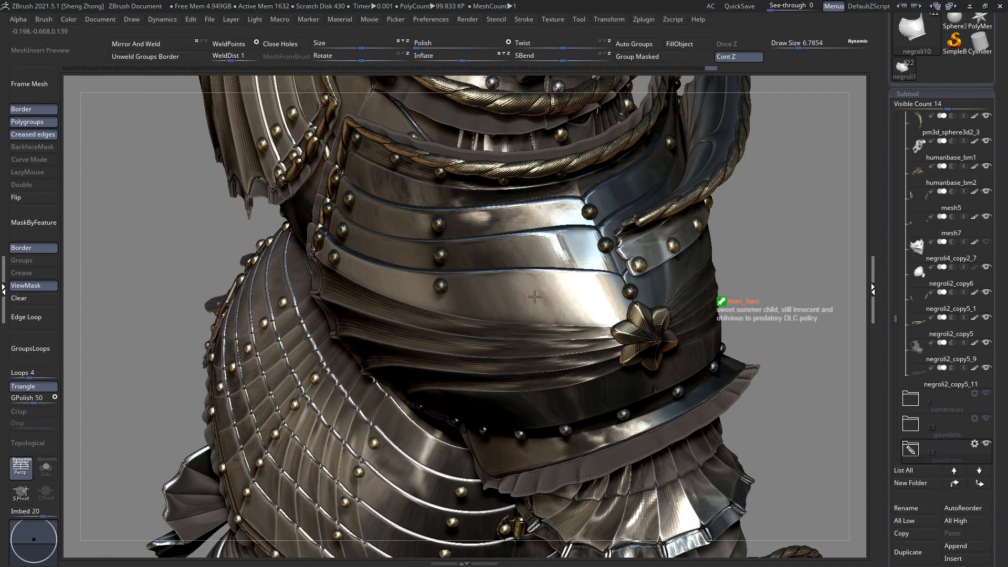
right_click(535, 297)
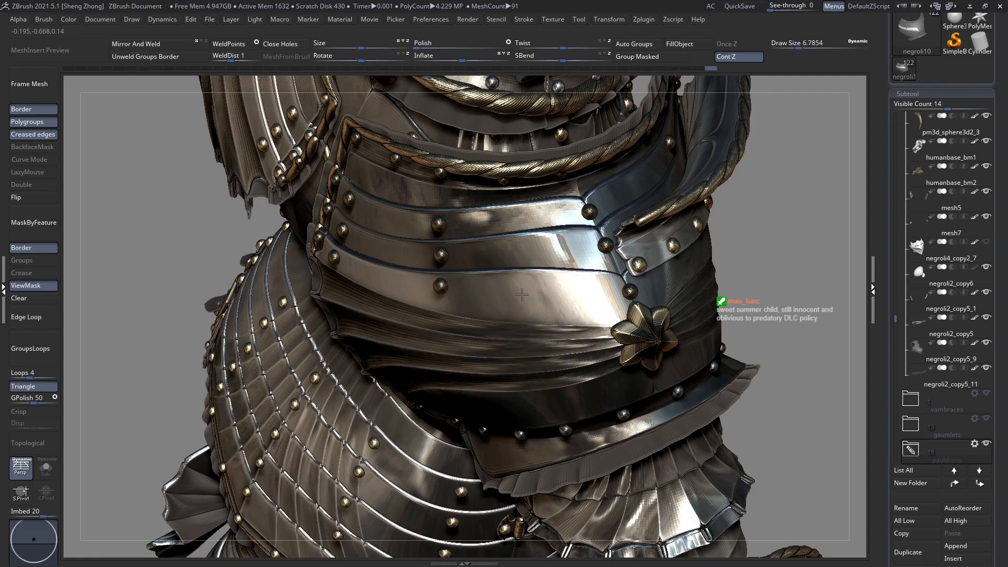
right_click_drag(527, 297, 531, 281)
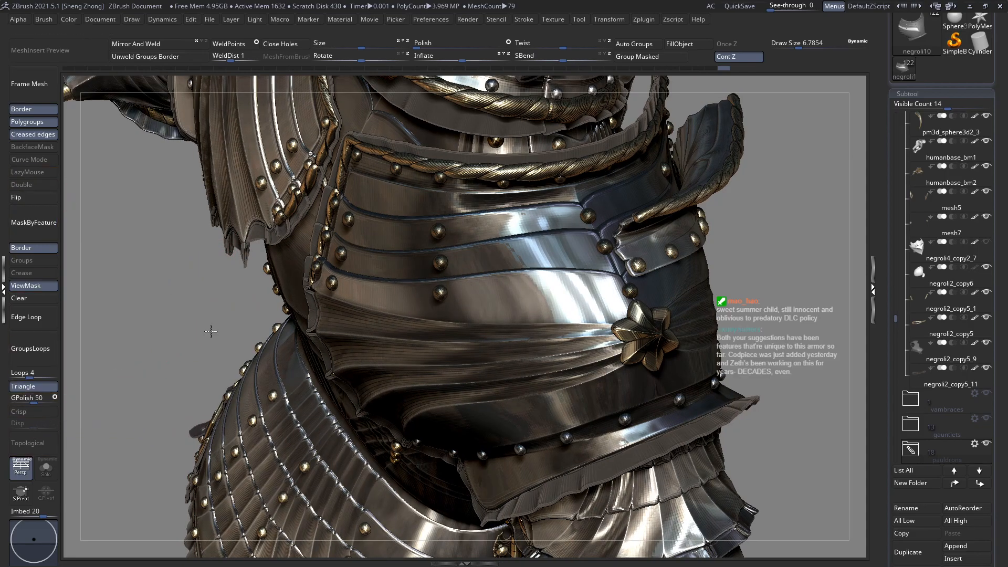
key("space")
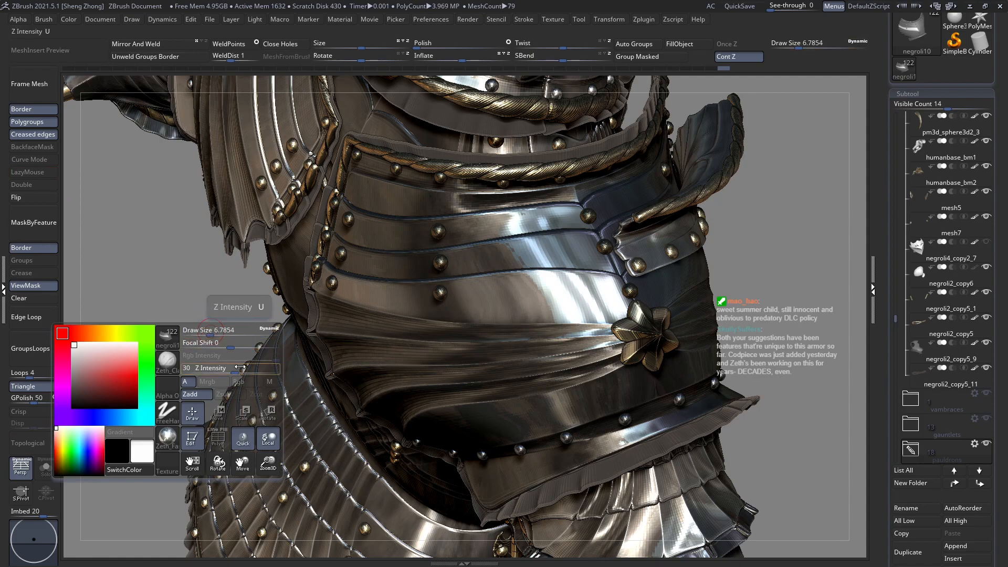
right_click_drag(546, 286, 573, 294)
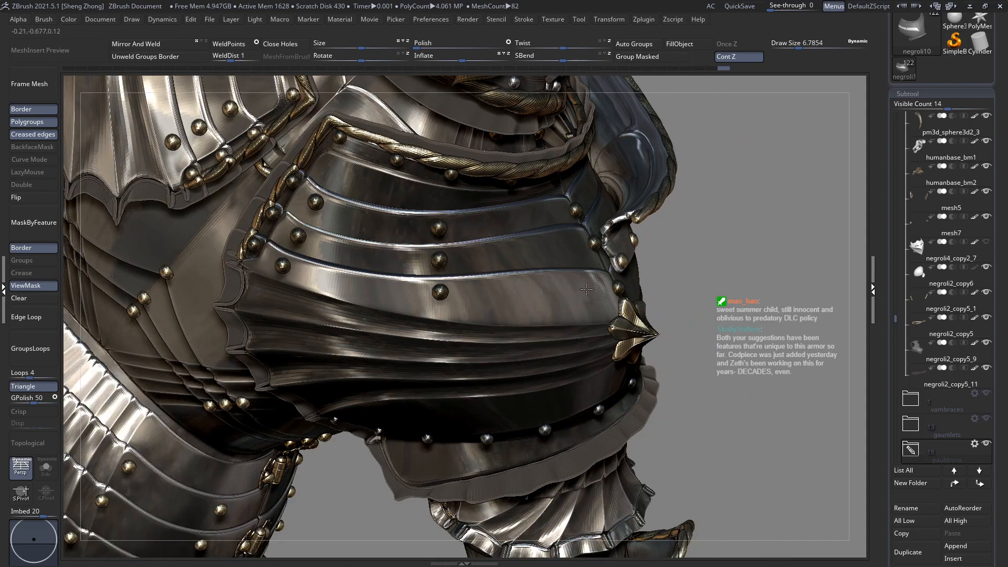
Try a relief stroke on the band beside the flower ornament, undo it and recheck the brush settings.
left_click_drag(576, 293, 595, 297)
right_click_drag(594, 296, 588, 288)
key("ctrl+z")
key("ctrl+z")
right_click(588, 286)
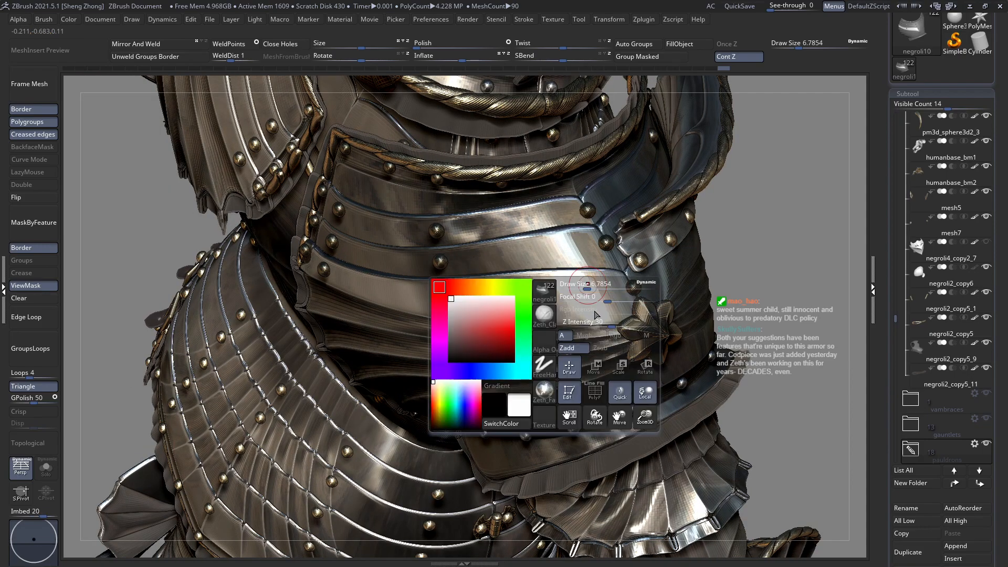
key("Return")
right_click_drag(588, 292, 578, 307)
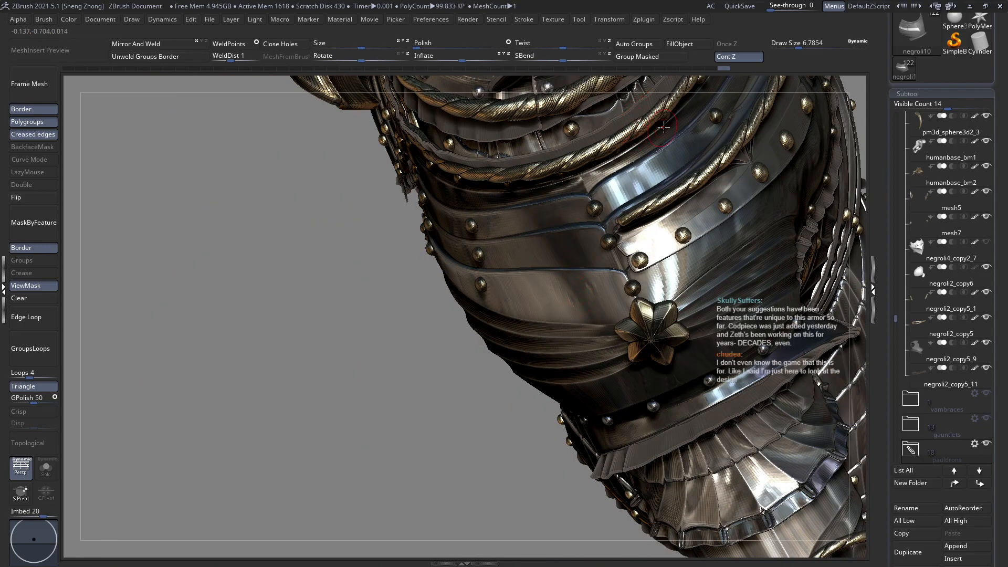
Try raised bumps beside the flower ornament with Once Z, return to Cont Z and undo the bumps.
left_click(725, 46)
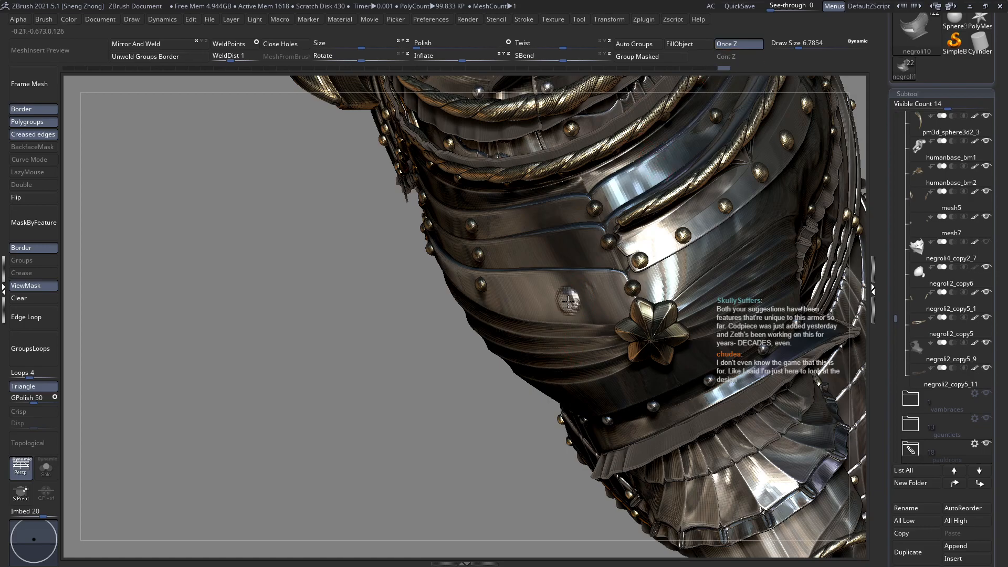
right_click_drag(572, 301, 584, 289)
mouse_move(541, 300)
left_mouse_down()
mouse_move(526, 296)
mouse_move(558, 290)
left_mouse_up()
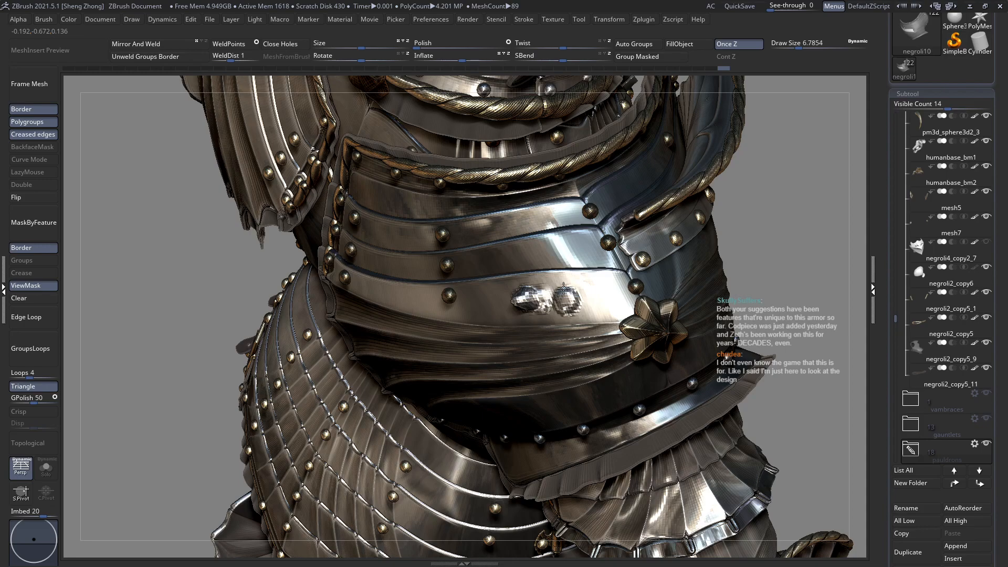
right_click_drag(601, 298, 582, 200)
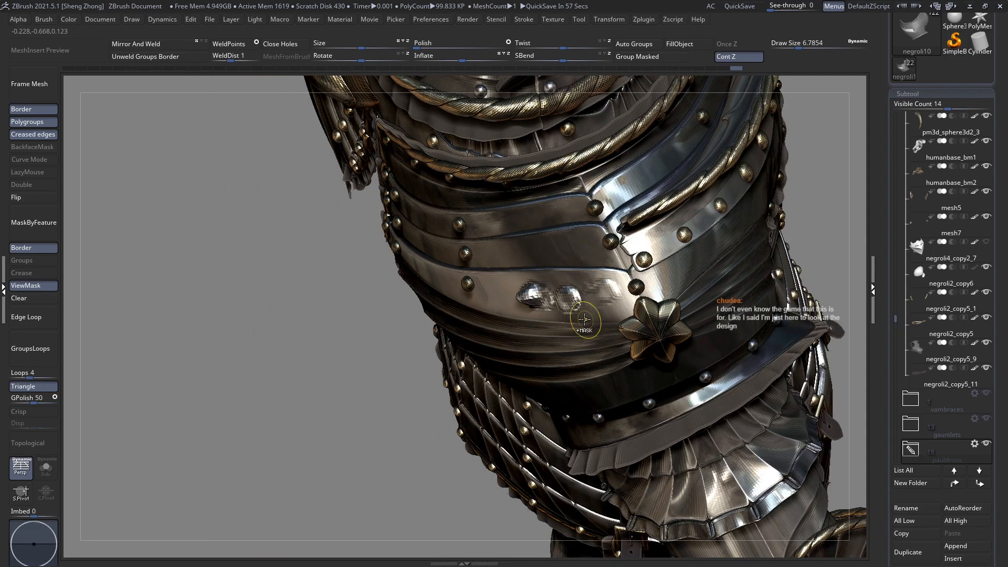
key("ctrl")
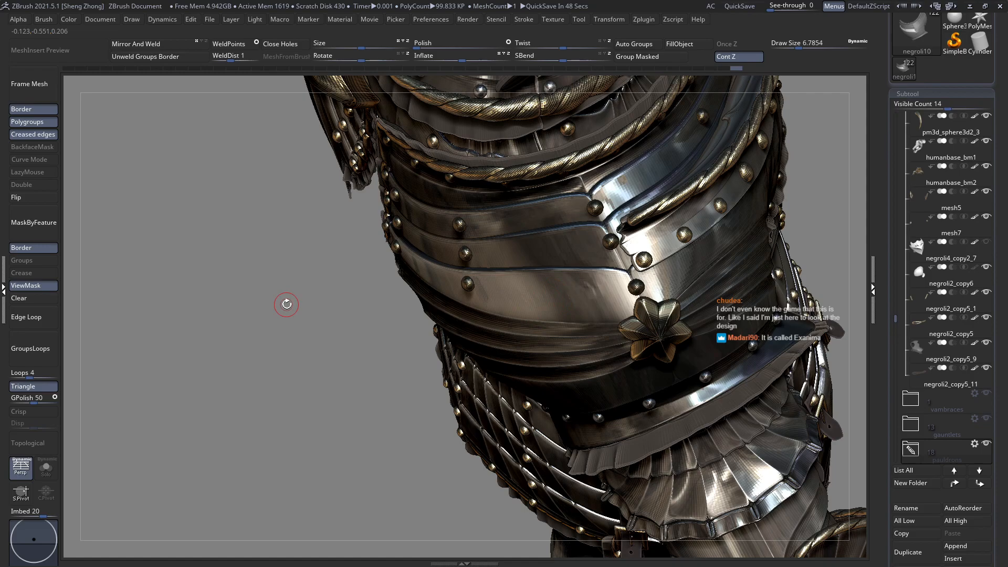
Set the brush's Z Intensity to 56 and the draw size to about 14.2.
key("space")
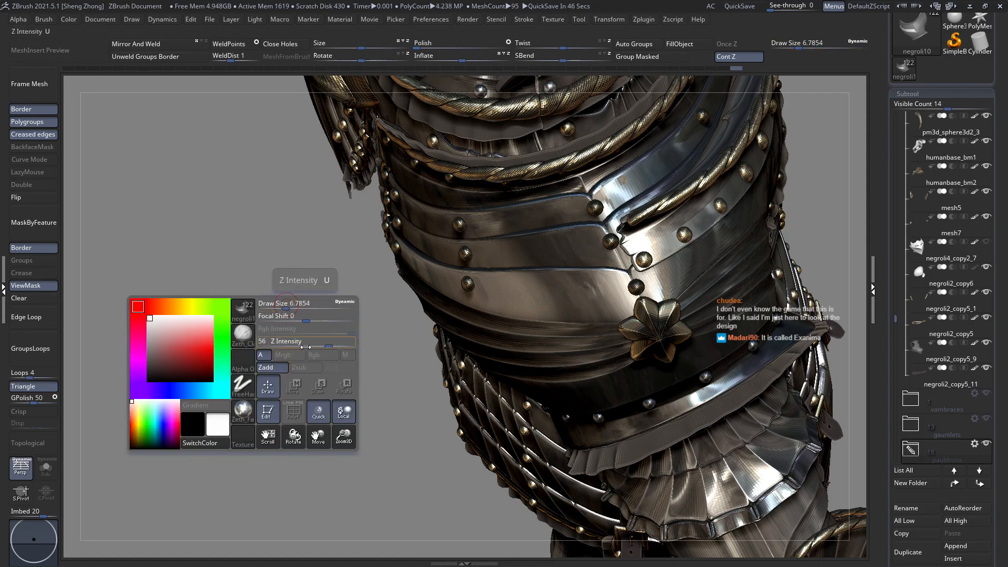
key("space")
left_click_drag(540, 200, 540, 201)
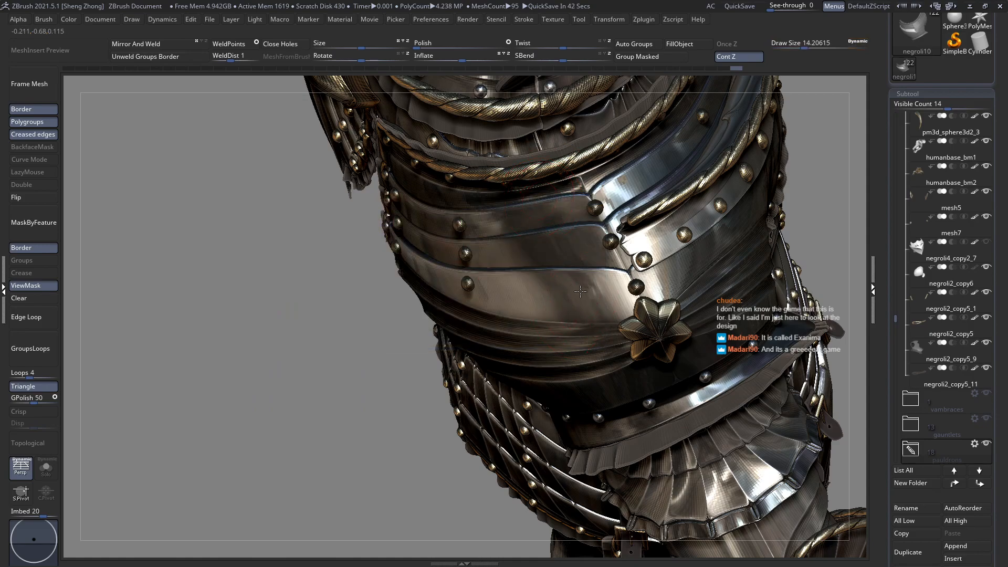
right_click_drag(578, 299, 625, 300)
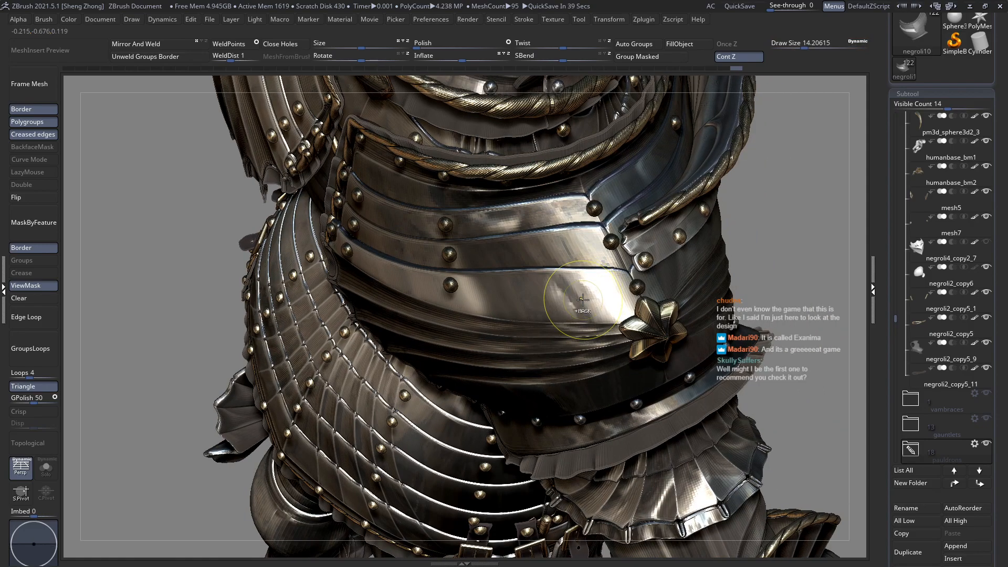
Switch to the Standard brush, set the draw size to about 10.3 and turn on LazyMouse for the rear band.
key("space")
left_click(525, 324)
key("s")
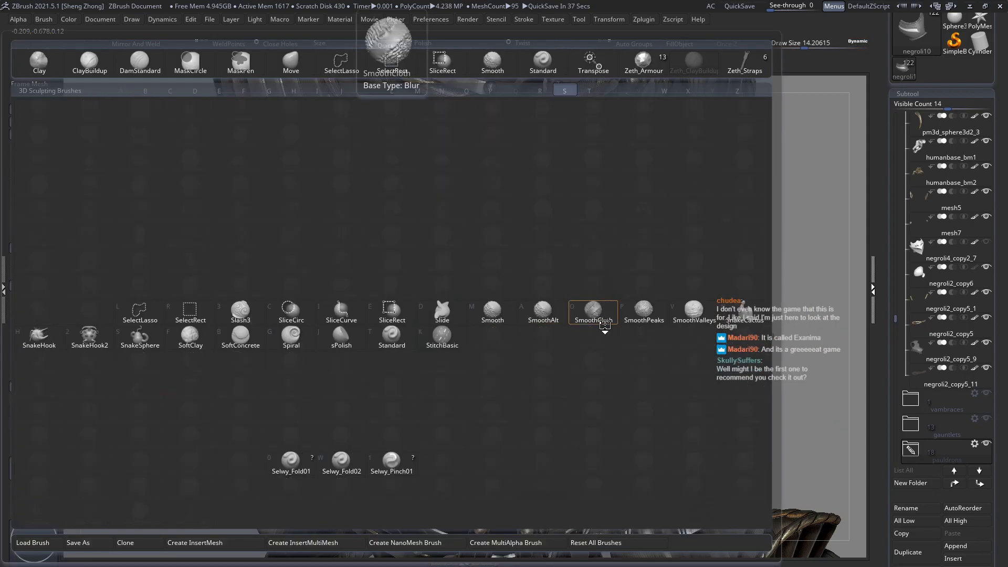
key("t")
key("space")
left_click_drag(579, 295, 557, 301)
right_click_drag(584, 284, 586, 319, "ctrl")
key("l")
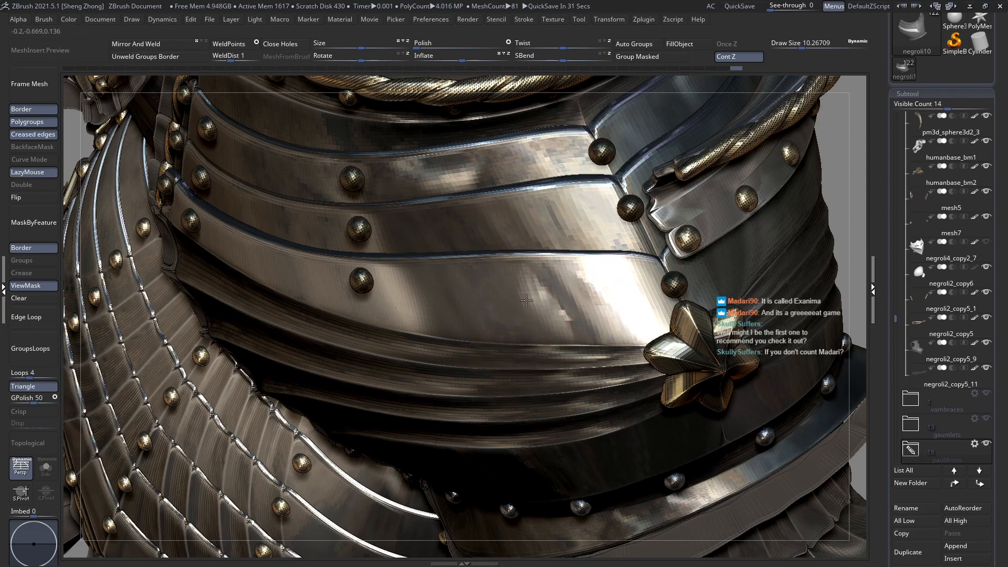
Set the Standard brush's Z Intensity to 10 and its draw size to about 7.8.
key("space")
left_click(530, 339)
type("10")
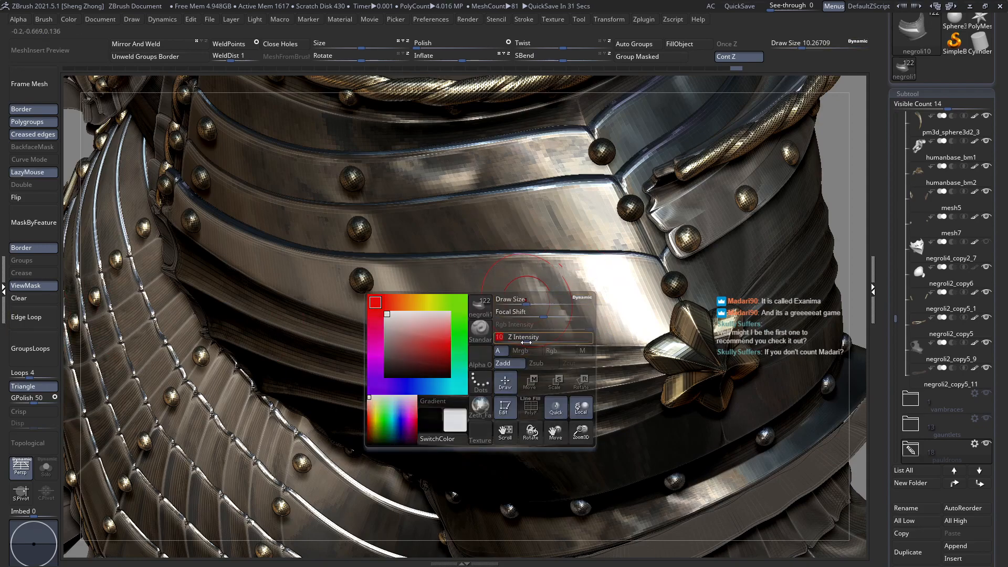
key("Return")
key("space")
left_click_drag(580, 274, 577, 273)
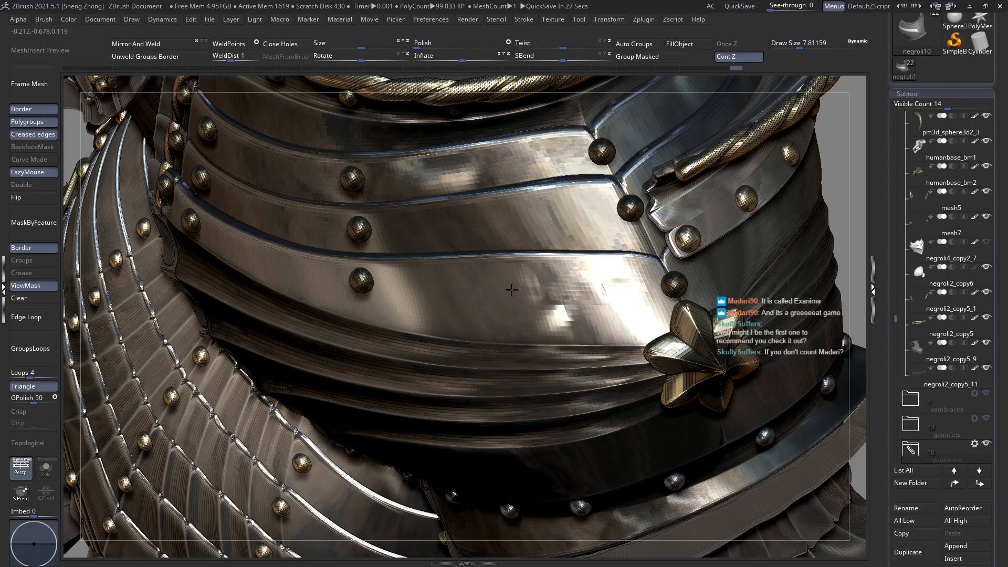
Sculpt low embossed relief along the rear band, from beside the flower ornament toward the plate's rivet row.
left_click_drag(392, 288, 391, 283)
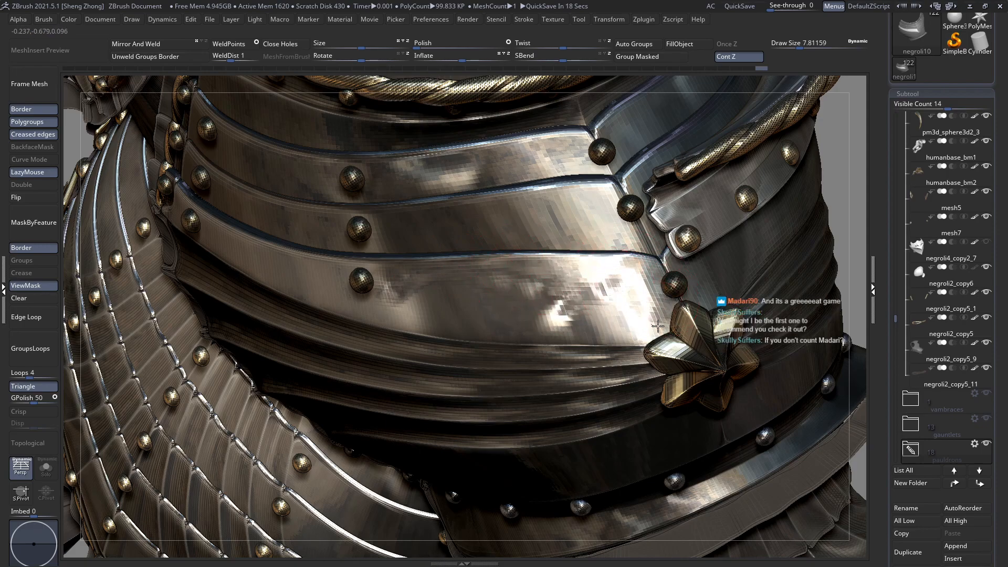
right_click_drag(630, 333, 581, 247)
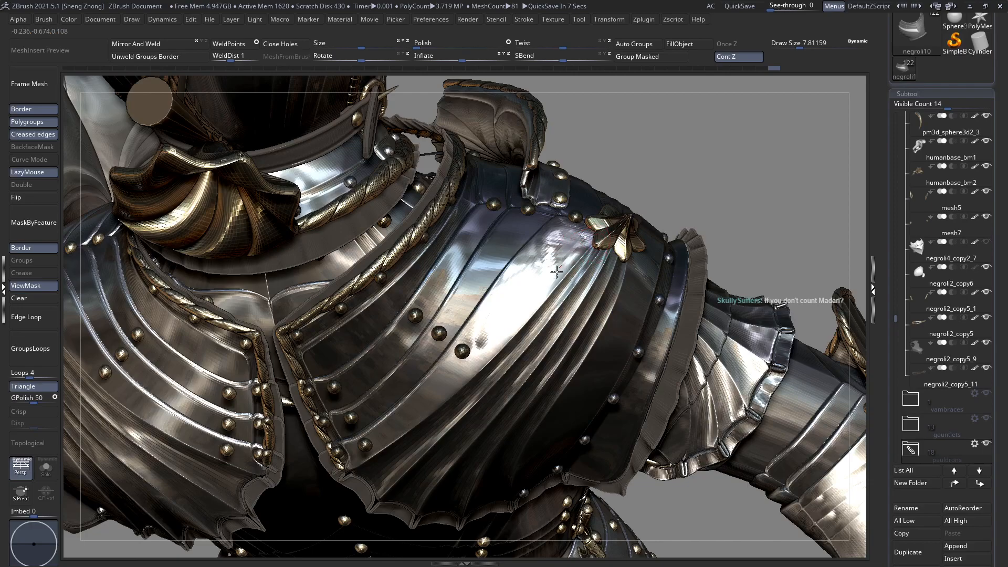
right_click_drag(502, 344, 462, 372)
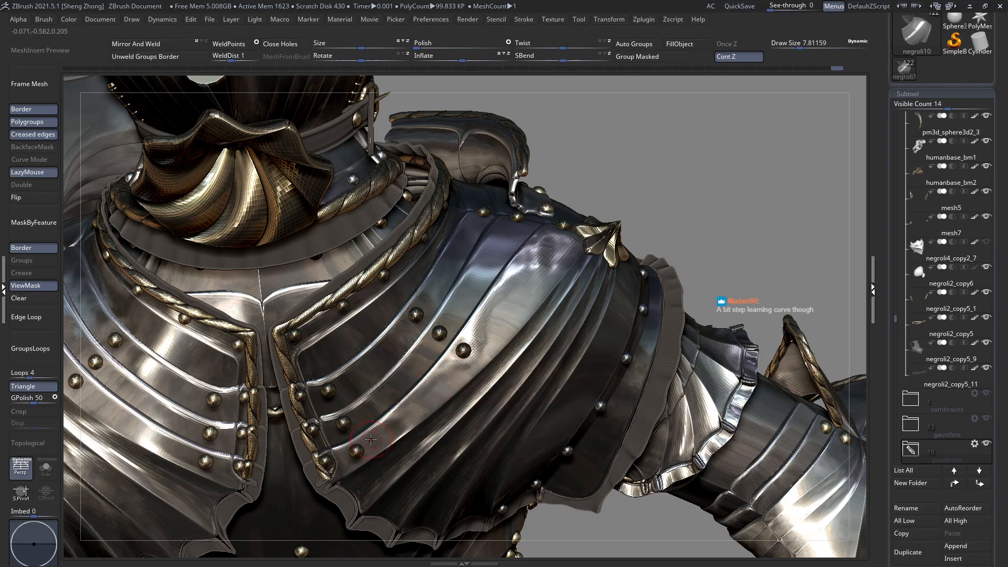
mouse_move(372, 445)
right_mouse_down("shift")
mouse_move(487, 338)
mouse_move(496, 368)
mouse_move(542, 318)
right_mouse_up("shift")
Set the draw size to about 5.1 and refine the relief on the band beside the flower ornament.
key("space")
left_click_drag(556, 276, 549, 276)
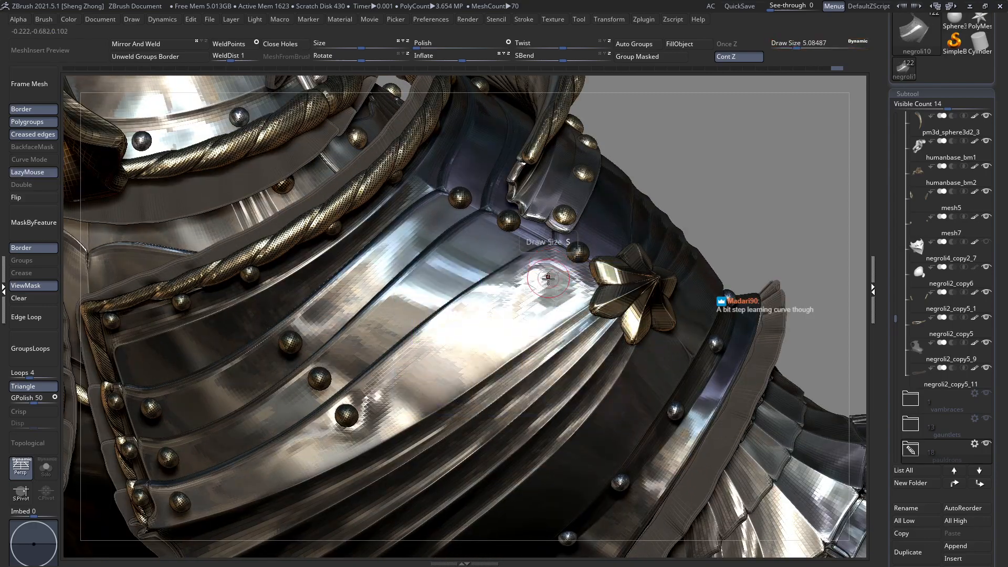
right_click_drag(548, 276, 544, 301)
mouse_move(558, 270)
left_mouse_down()
mouse_move(553, 258)
mouse_move(586, 288)
mouse_move(587, 262)
mouse_move(572, 313)
left_mouse_up()
right_click_drag(550, 358, 525, 336)
right_click_drag(479, 363, 530, 280)
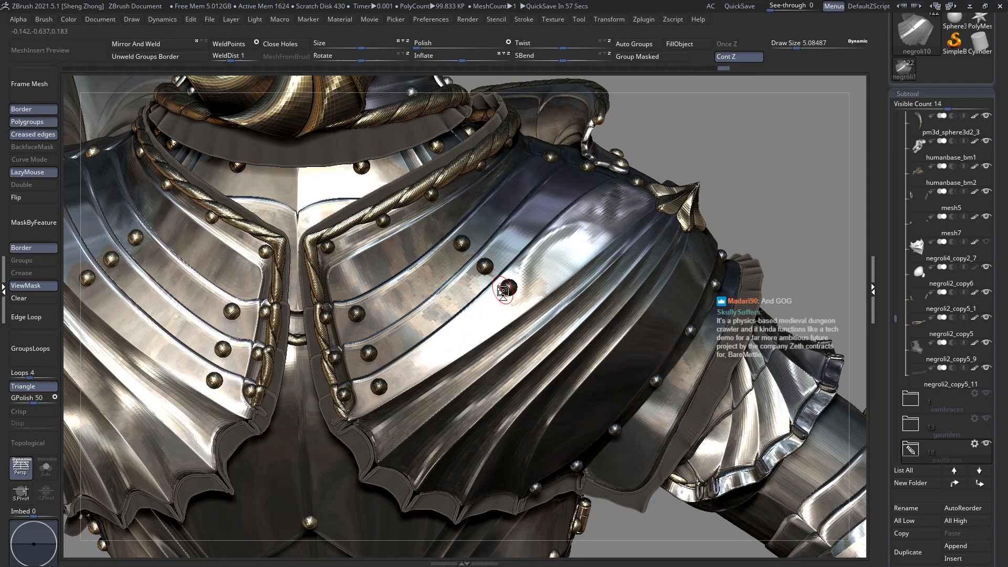
Extend the relief down the same band, around its middle rivet and the lower rivet beside the rope trim.
mouse_move(499, 296)
right_mouse_down()
mouse_move(499, 309)
mouse_move(523, 317)
right_mouse_up()
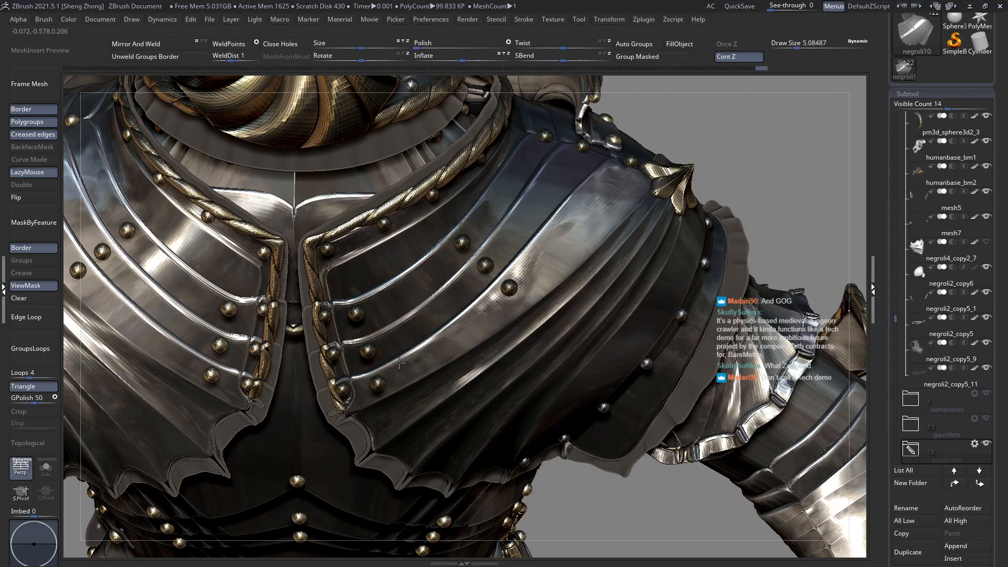
right_click_drag(401, 366, 381, 383)
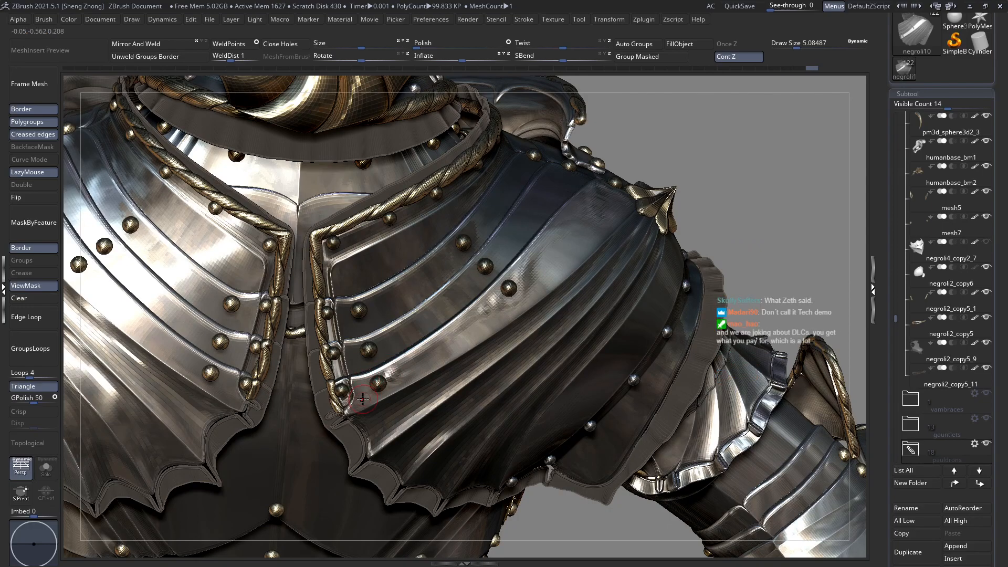
right_click_drag(357, 401, 382, 395)
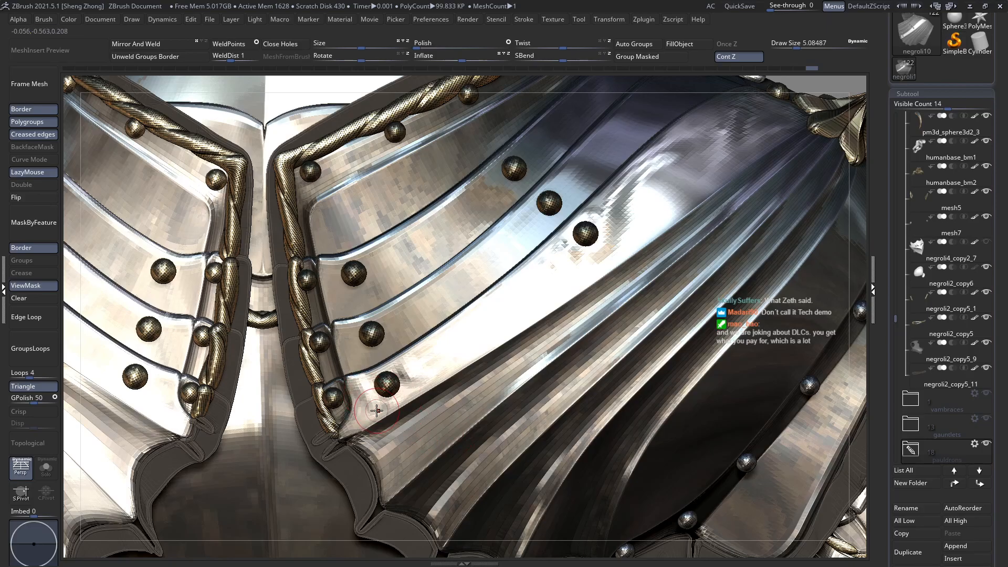
right_click_drag(499, 375, 525, 330)
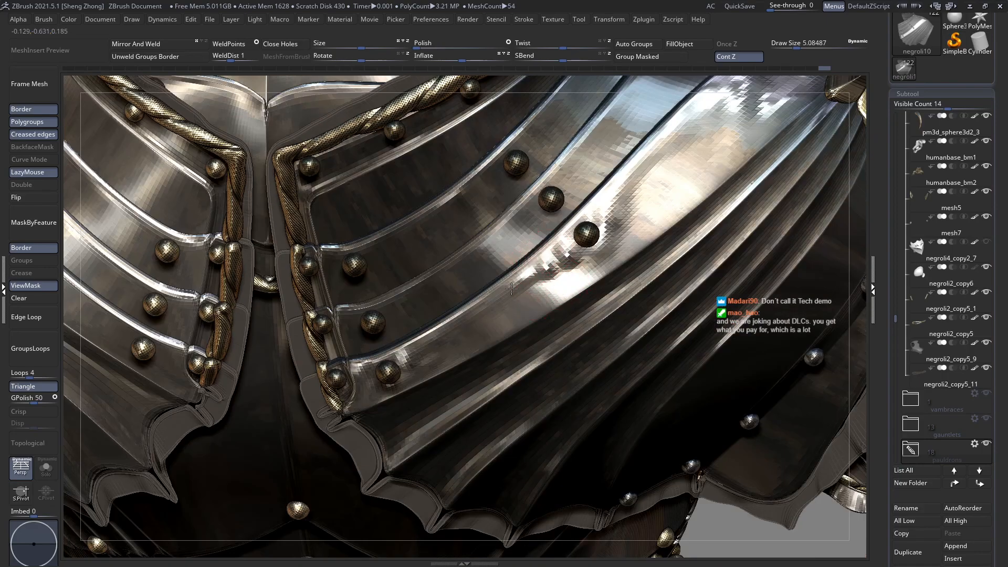
right_click_drag(523, 273, 523, 274)
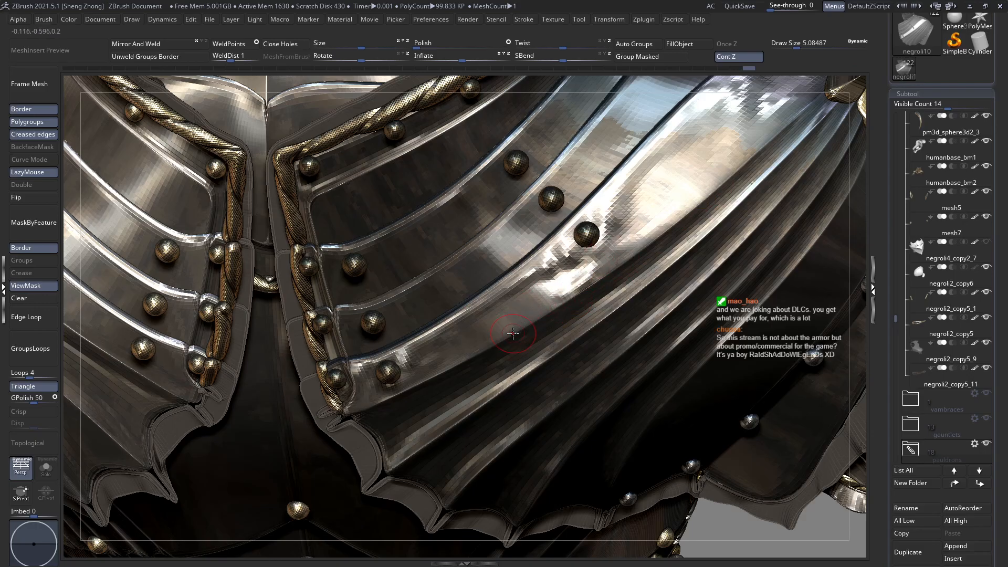
Set the draw size to about 7.8 and build up the relief between the flower ornament and the band's middle rivet.
key("l")
key("f")
right_click_drag(549, 315, 504, 252)
right_click_drag(504, 252, 512, 292, "alt")
right_click_drag(618, 398, 477, 376, "ctrl")
right_click(478, 376)
right_click_drag(689, 425, 693, 378, "alt")
right_click_drag(572, 261, 574, 258)
right_click_drag(582, 199, 557, 241)
right_click(565, 222)
left_click_drag(563, 223, 578, 223)
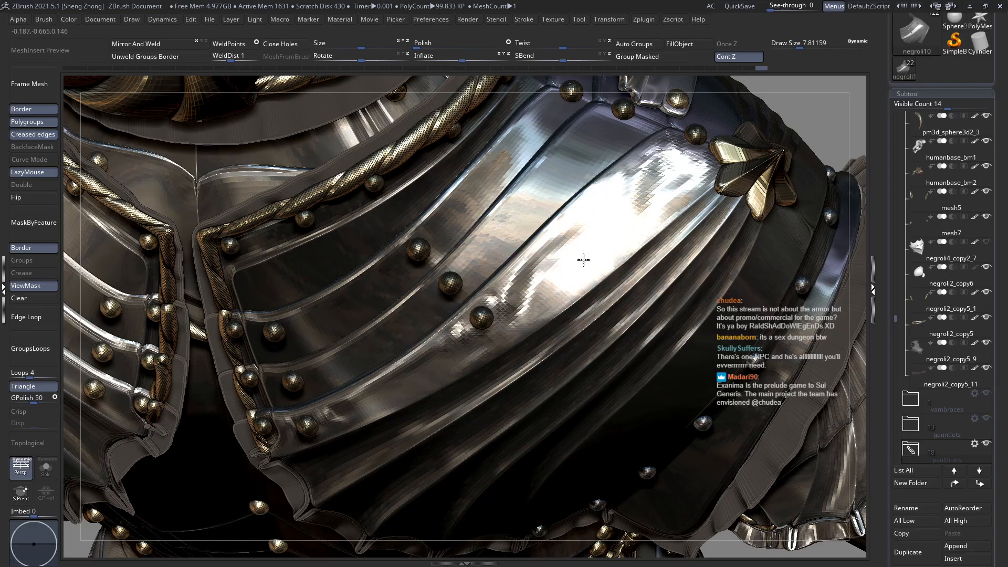
left_click(595, 233)
mouse_move(519, 331)
right_mouse_down()
mouse_move(566, 248)
mouse_move(500, 315)
mouse_move(576, 249)
mouse_move(498, 285)
mouse_move(499, 158)
mouse_move(488, 162)
mouse_move(492, 326)
mouse_move(484, 319)
right_mouse_up()
Shape the relief on the band beside the flower ornament, checking its highlights from several angles.
key("l")
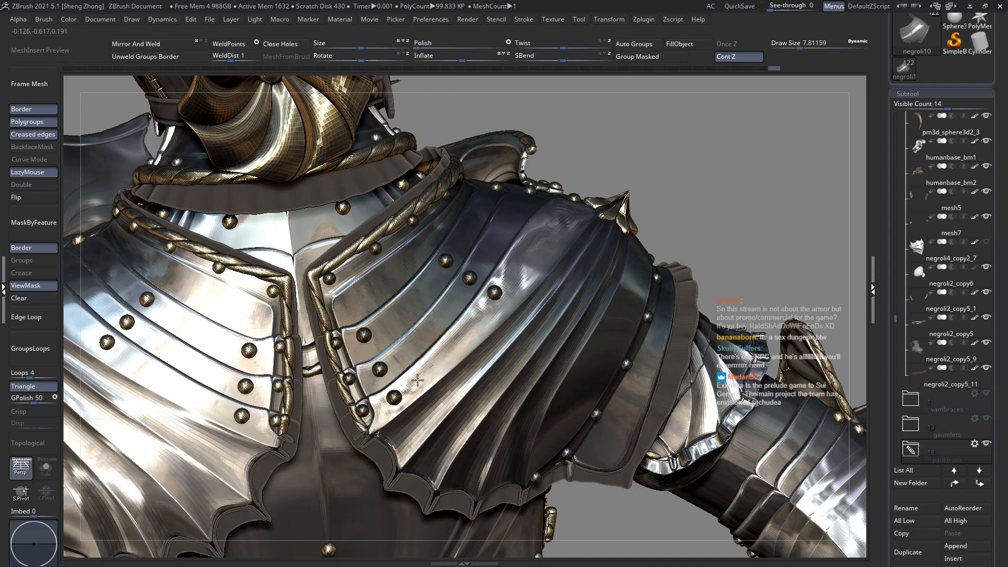
right_click_drag(456, 346, 597, 174)
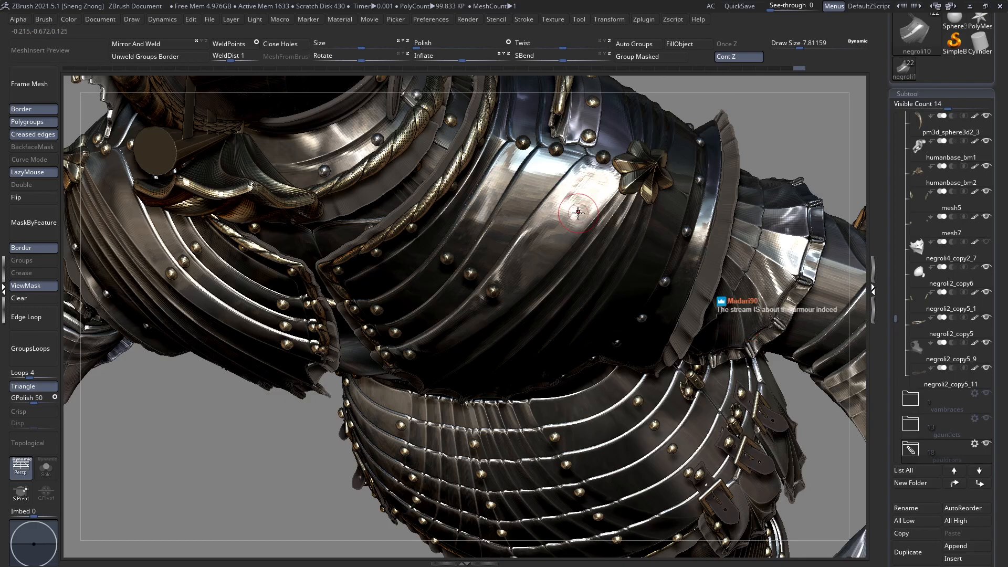
right_click_drag(578, 207, 577, 194)
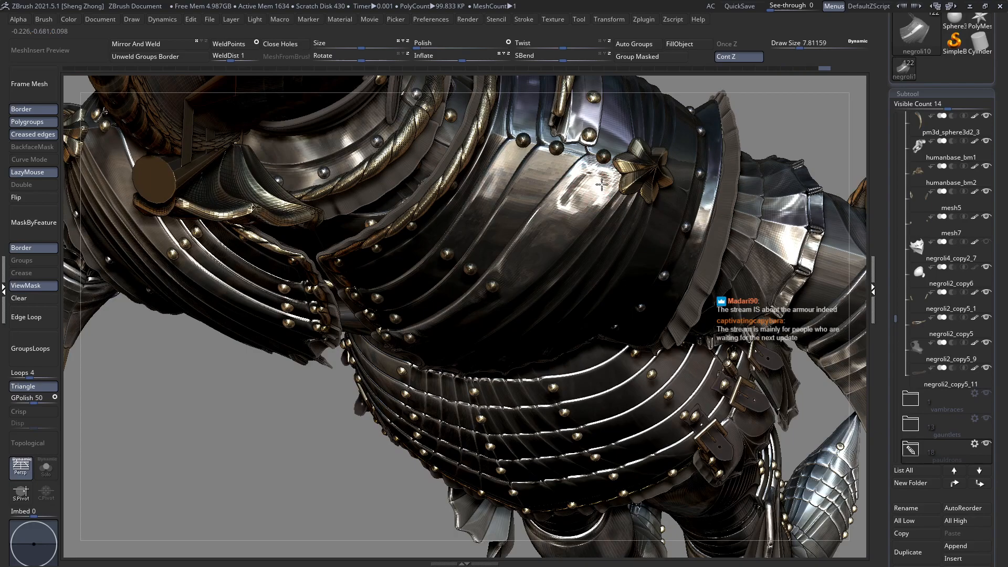
right_click_drag(587, 198, 564, 217)
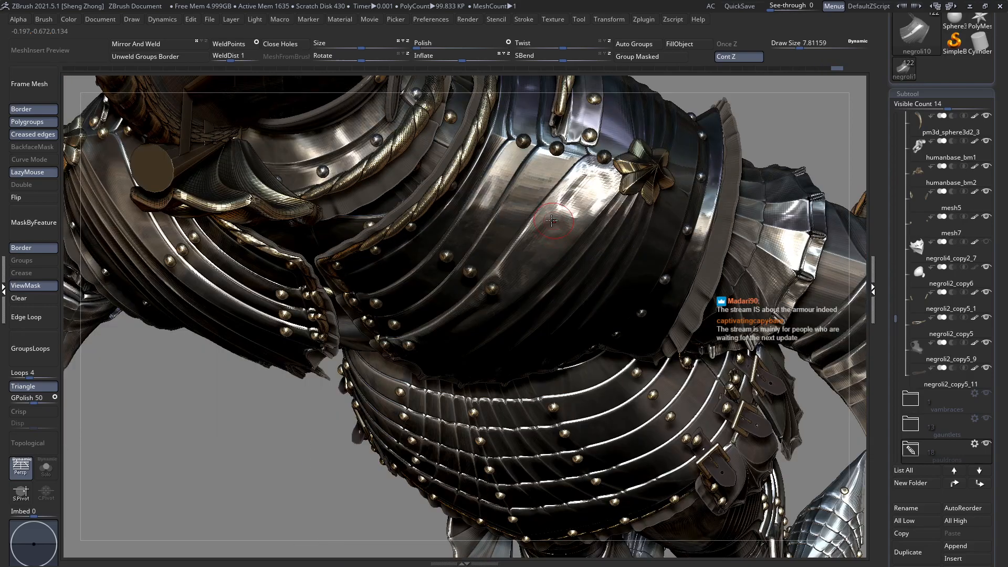
right_click_drag(535, 243, 532, 275)
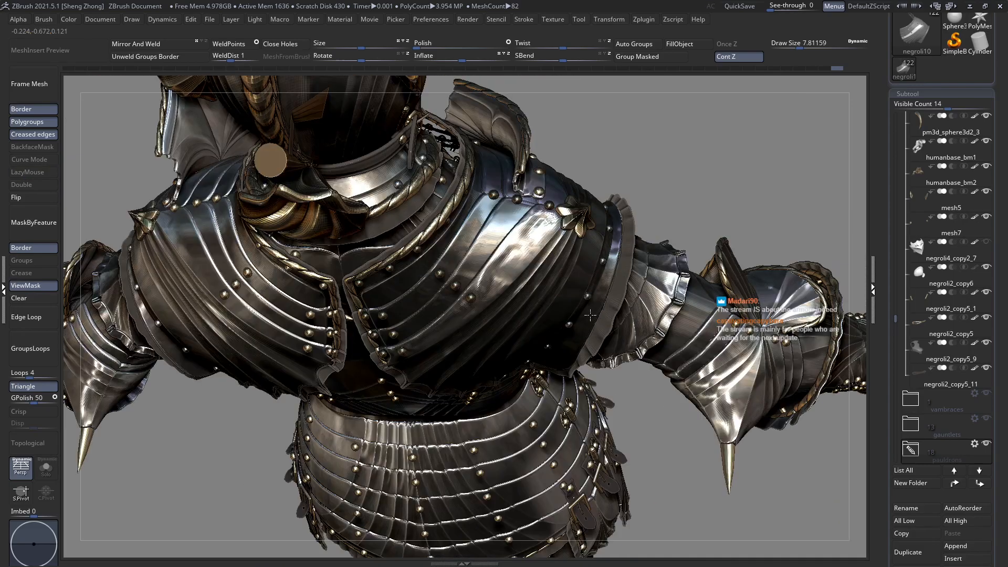
right_click_drag(486, 233, 455, 289, "ctrl")
Clear the mask and mask everything except the plate adjoining the embossed band on its neck side.
left_click(35, 303)
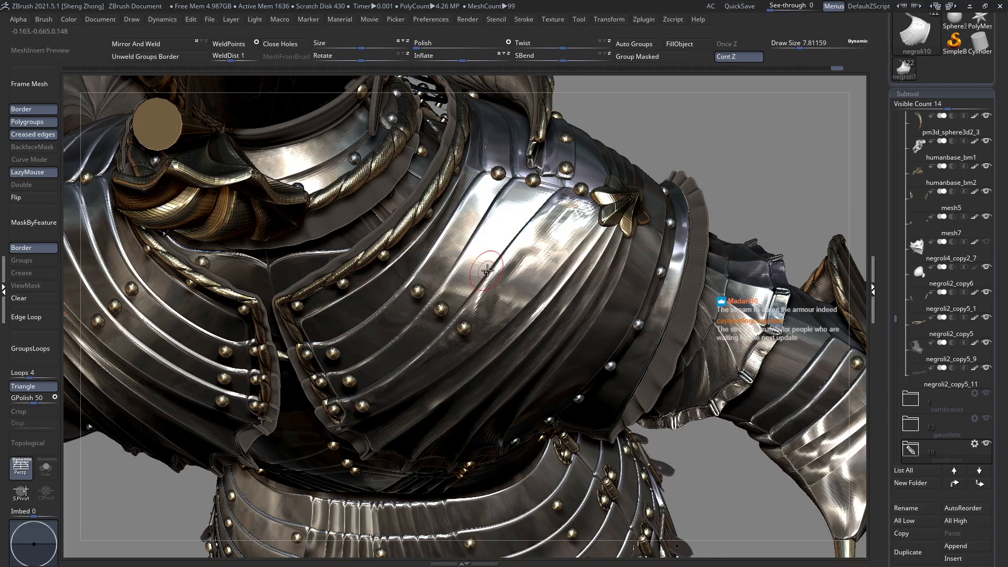
key("shift+f")
key("shift+f")
left_click(499, 231, "ctrl+shift")
left_click(499, 231, "ctrl+shift")
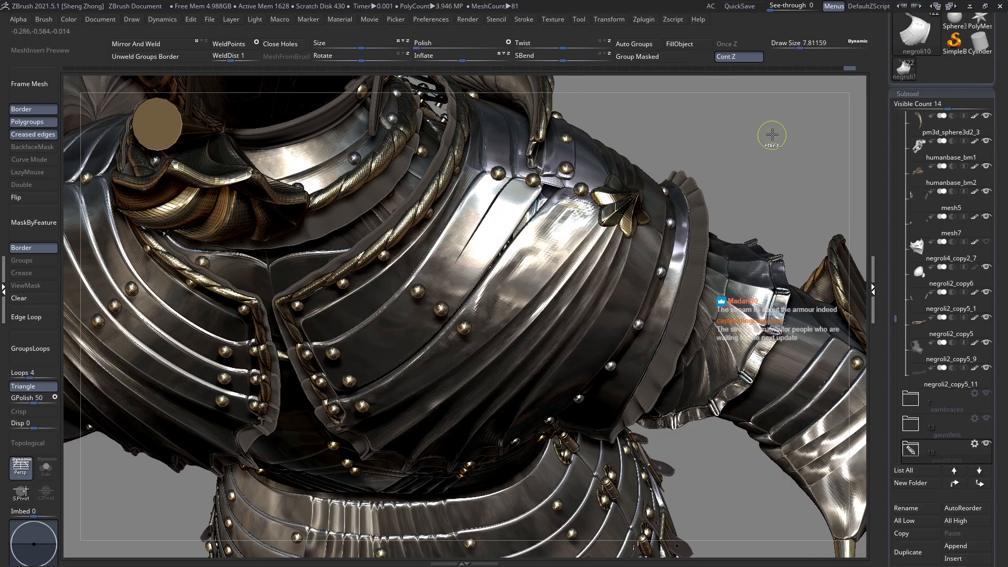
left_click(767, 137, "ctrl")
left_click(778, 131, "ctrl+shift")
left_click(779, 132, "ctrl+shift")
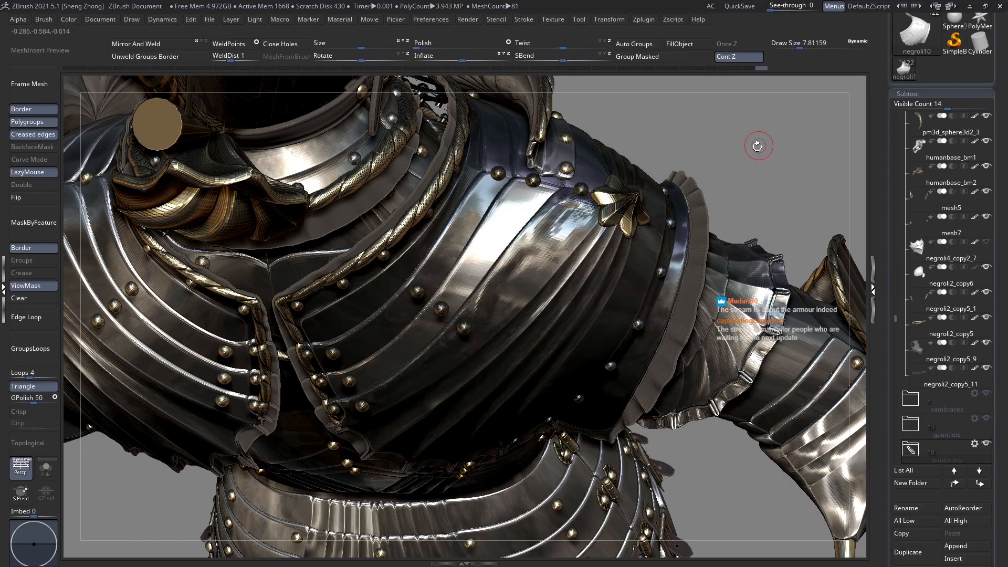
Sculpt raised relief along the newly unmasked plate, from its upper end down toward the rivets.
mouse_move(531, 200)
left_mouse_down()
mouse_move(481, 232)
mouse_move(546, 212)
mouse_move(543, 197)
mouse_move(528, 205)
mouse_move(517, 190)
mouse_move(474, 262)
left_mouse_up()
right_click_drag(501, 234, 511, 231)
mouse_move(487, 235)
left_mouse_down()
mouse_move(466, 265)
mouse_move(525, 194)
mouse_move(452, 309)
mouse_move(468, 260)
left_mouse_up()
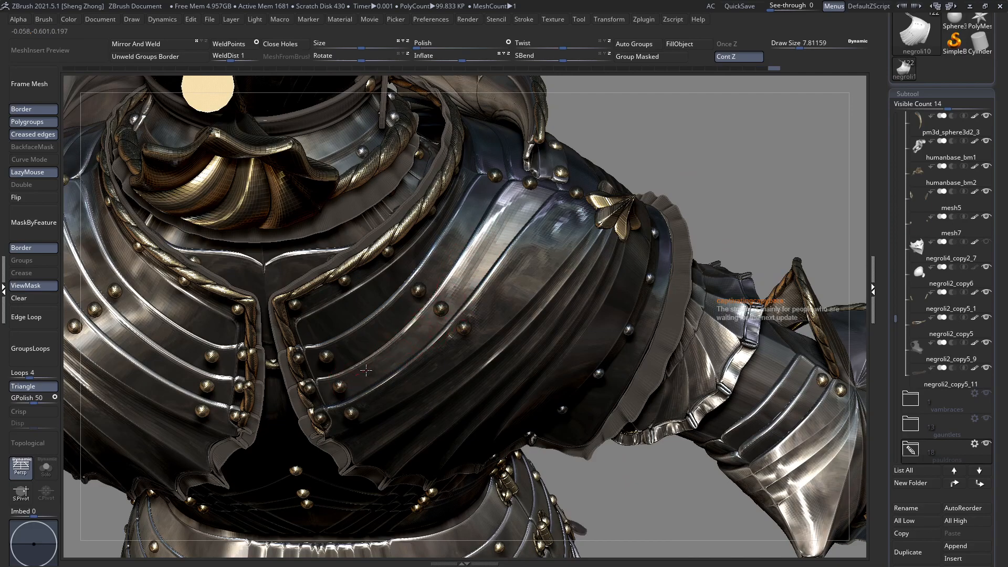
left_click_drag(414, 332, 340, 375)
right_click_drag(410, 331, 458, 266)
Set the draw size to about 5.5 and refine the relief on the unmasked plate, continuing past its rivet.
right_click_drag(566, 298, 294, 161, "ctrl")
right_click_drag(590, 329, 525, 305)
right_click_drag(472, 226, 476, 437, "ctrl")
right_click_drag(514, 278, 516, 363, "ctrl")
key("space")
left_click_drag(481, 230, 475, 230)
left_click(501, 263, "alt")
right_click_drag(501, 263, 495, 254)
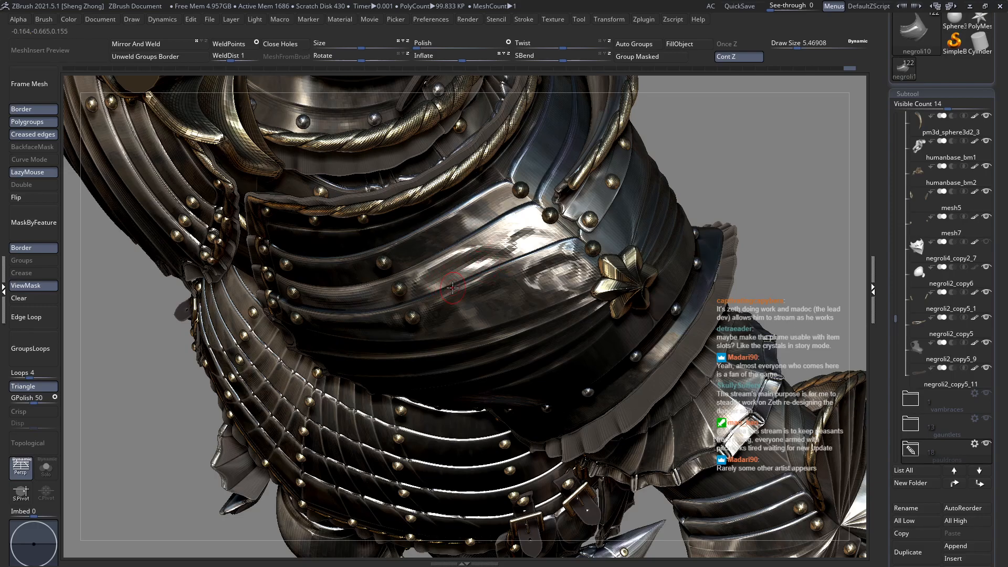
right_click_drag(475, 284, 434, 294)
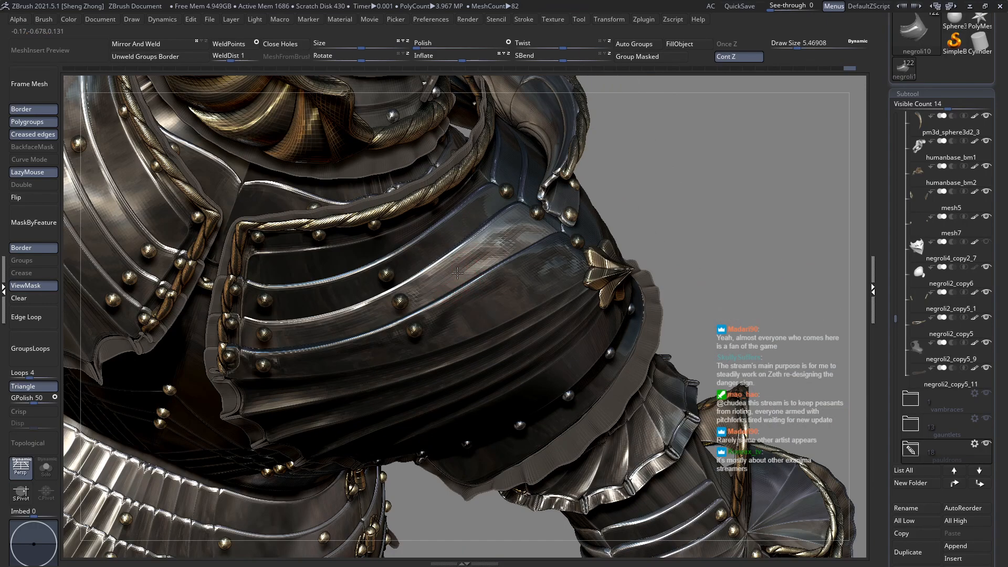
left_click_drag(434, 294, 449, 286)
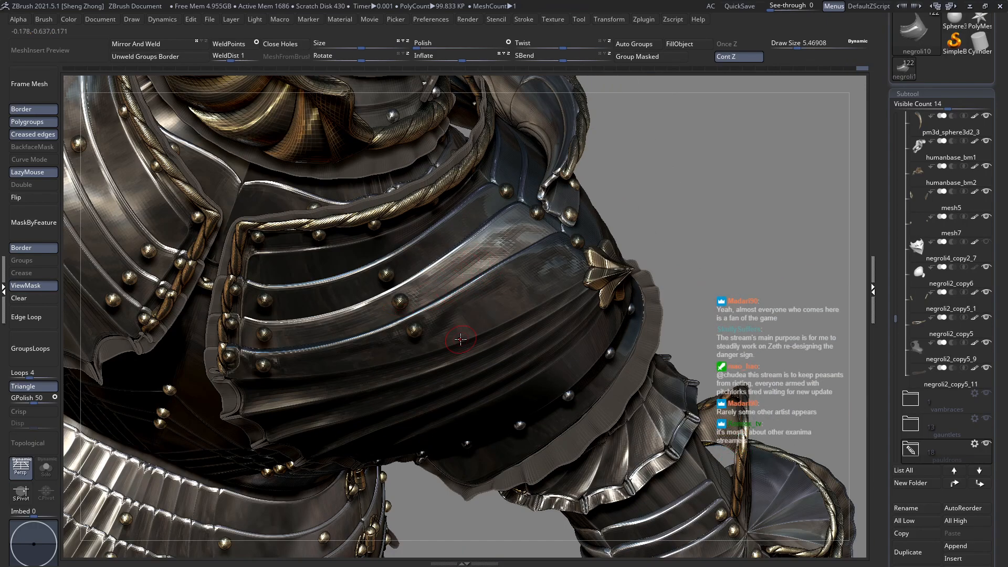
Clear the mask and mask off everything but the next plate toward the neck.
right_click_drag(447, 311, 483, 281, "ctrl")
right_click_drag(477, 240, 489, 261, "ctrl")
right_click_drag(566, 210, 516, 249, "alt")
right_click_drag(524, 206, 559, 293, "ctrl")
left_click(33, 298)
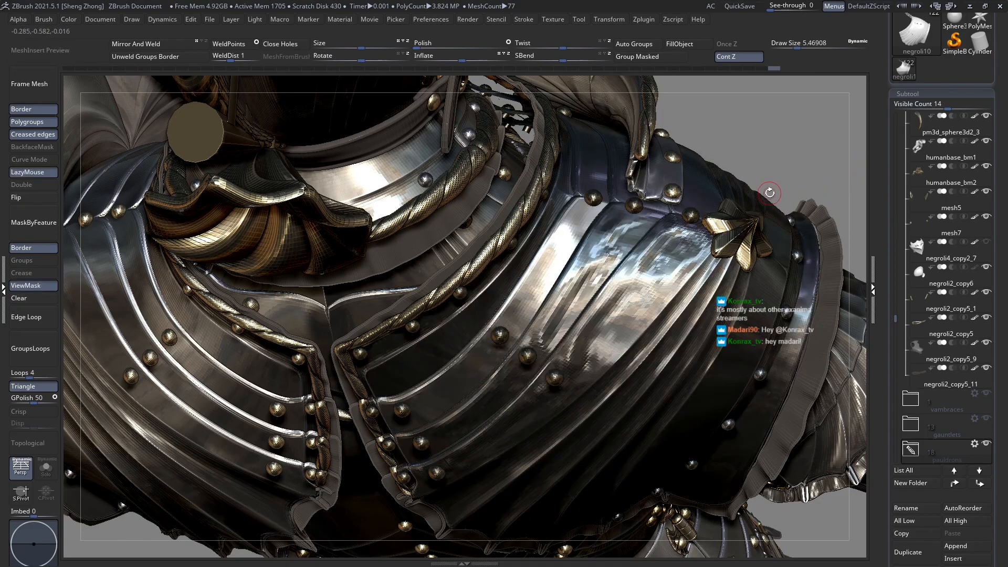
Sculpt relief along the next plate toward the neck, down to its lower rivet beside the rope trim.
left_click_drag(770, 192, 599, 255)
mouse_move(602, 205)
left_mouse_down()
mouse_move(577, 207)
mouse_move(585, 203)
mouse_move(583, 215)
mouse_move(586, 200)
mouse_move(558, 237)
mouse_move(567, 233)
left_mouse_up()
left_click_drag(519, 301, 516, 324)
right_click_drag(531, 297, 567, 263)
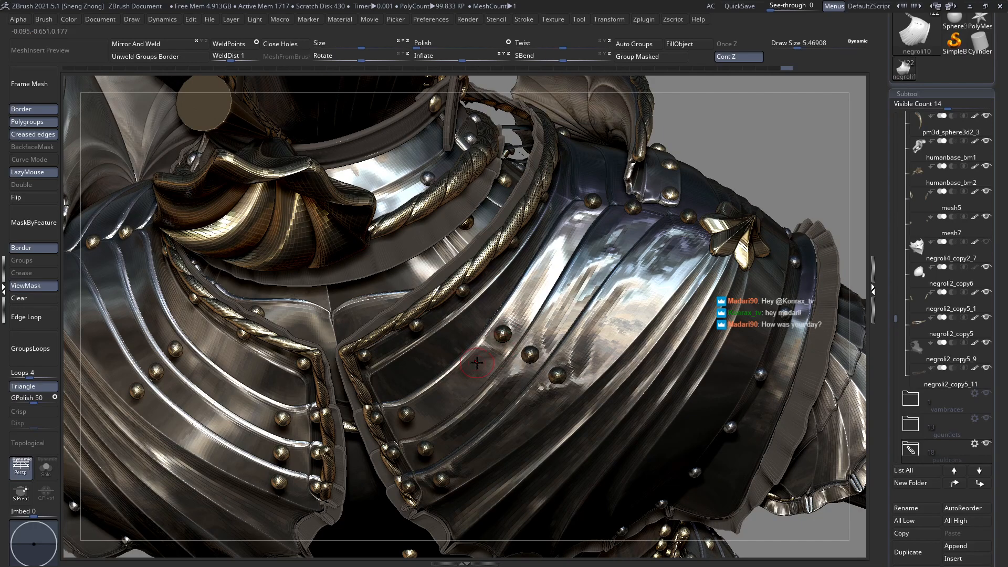
right_click_drag(500, 352, 503, 345)
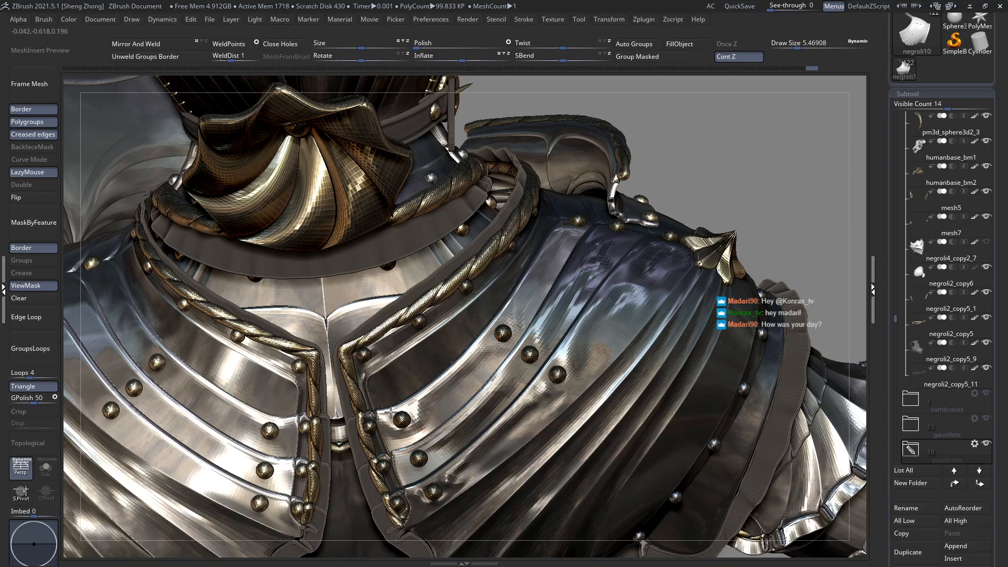
right_click_drag(463, 389, 476, 330, "ctrl")
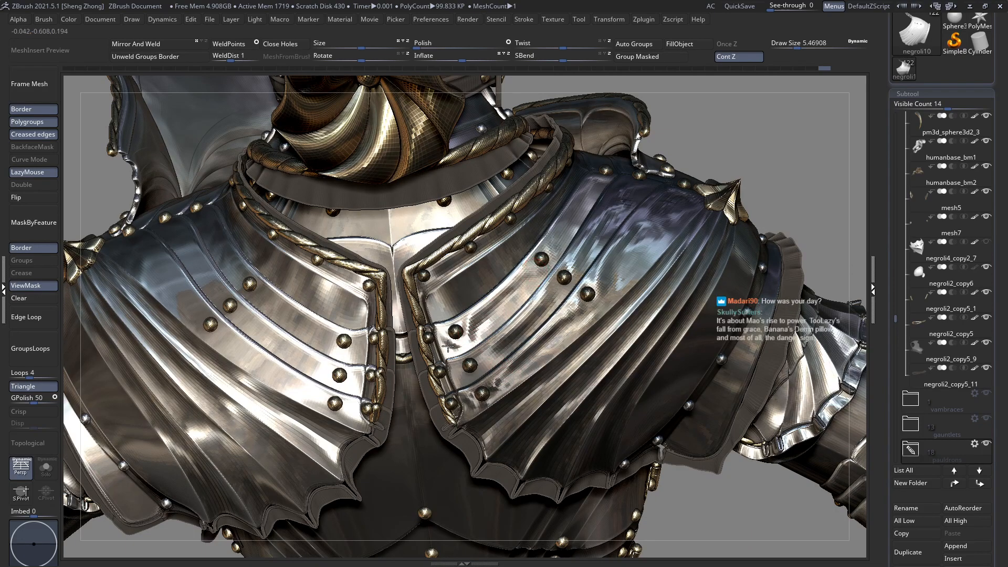
right_click_drag(447, 346, 441, 361)
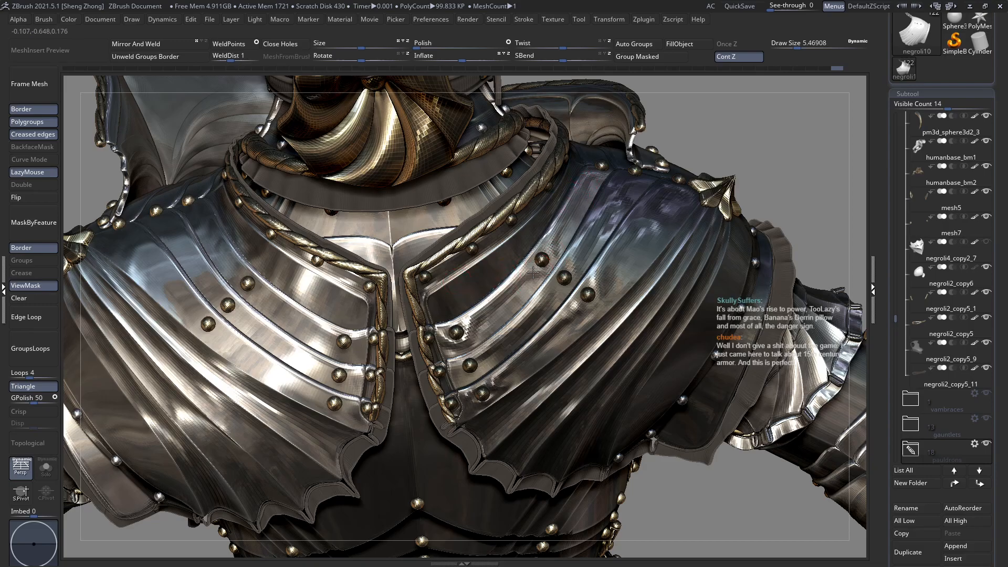
Return to the band beside the flower ornament and refine its relief toward the rivets.
right_click_drag(506, 318, 456, 285, "ctrl")
key("ctrl+h")
left_click(558, 284, "ctrl")
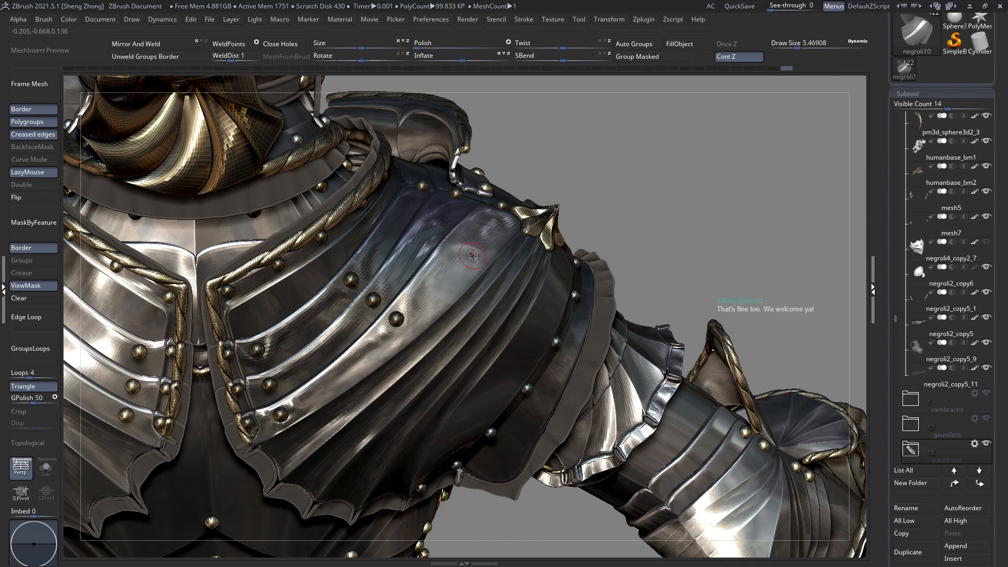
right_click_drag(476, 251, 501, 219)
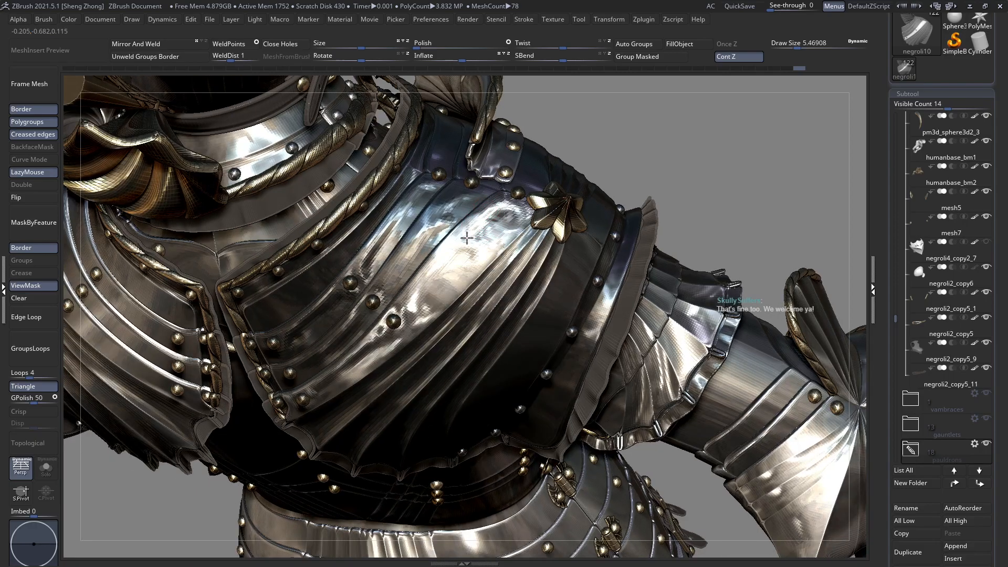
right_click_drag(468, 247, 555, 259)
right_click_drag(508, 290, 533, 301, "ctrl")
left_click_drag(526, 248, 525, 239)
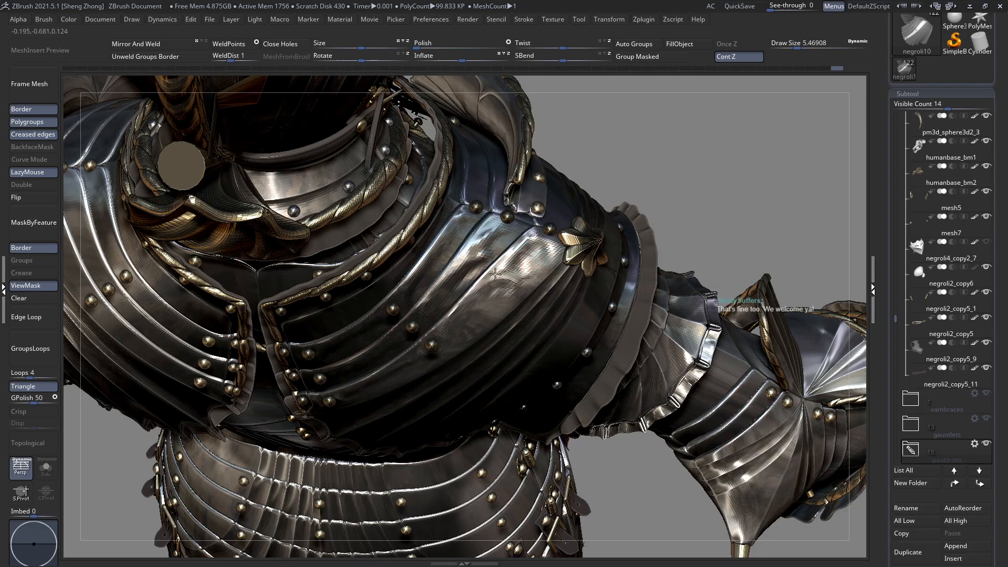
right_click_drag(491, 298, 467, 293)
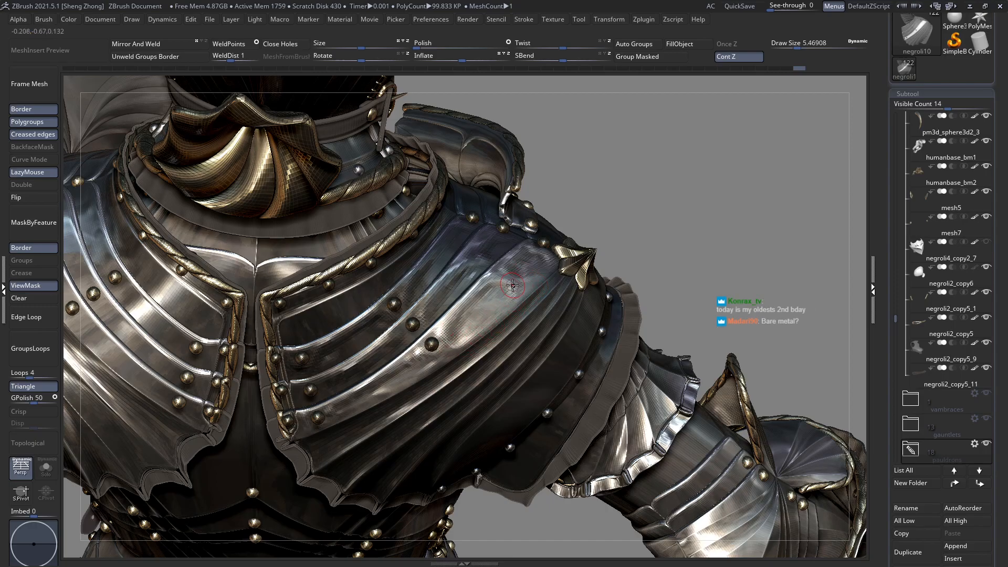
right_click_drag(577, 263, 550, 281, "ctrl")
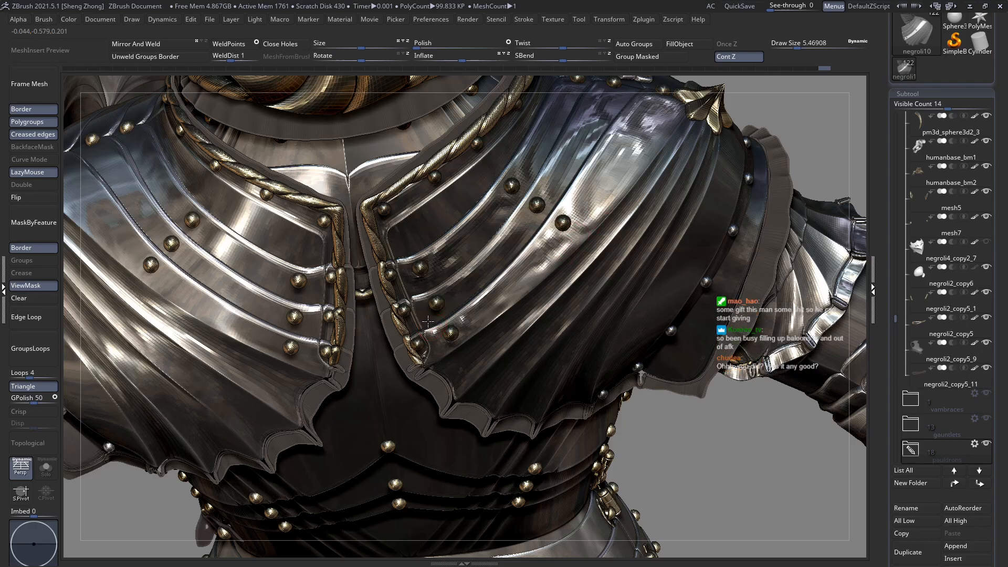
Extend the relief on the outermost riveted plate, from its upper rivet down to its lower rivet beside the rope trim.
right_click_drag(462, 319, 488, 302)
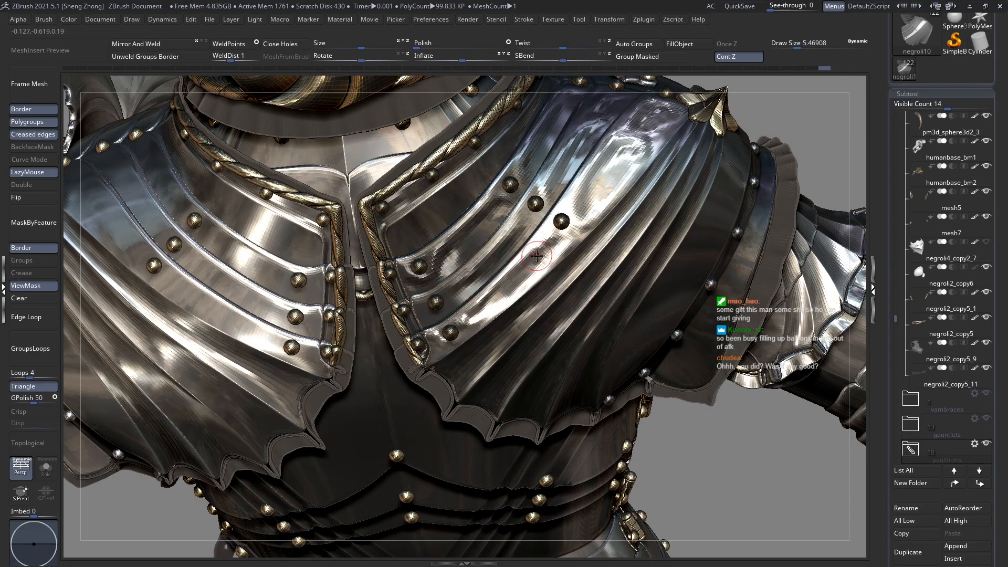
right_click_drag(464, 308, 469, 303)
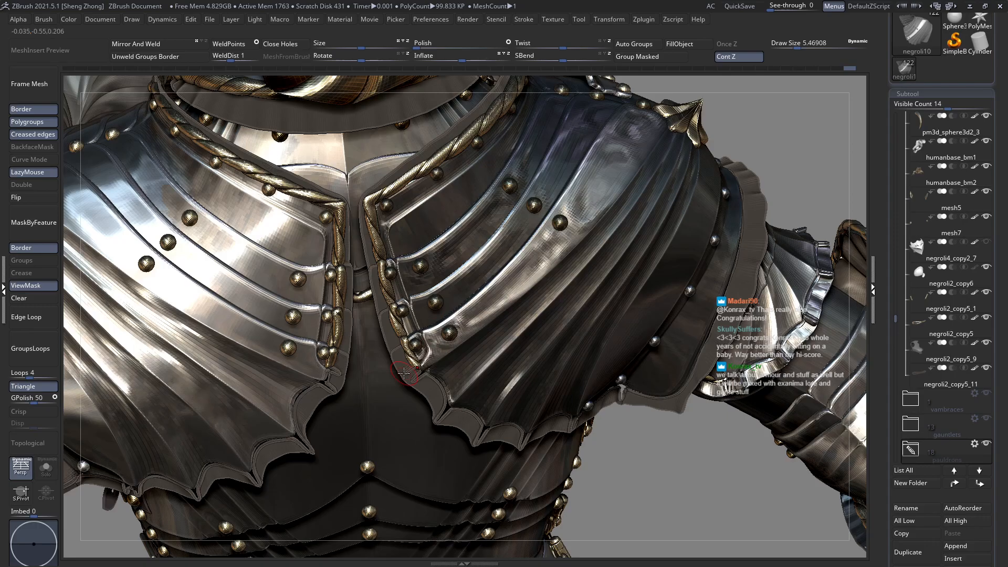
right_click_drag(568, 336, 627, 308, "ctrl")
key("shift+f")
key("shift+f")
right_click_drag(469, 262, 491, 279, "alt")
right_click_drag(491, 278, 580, 314, "alt")
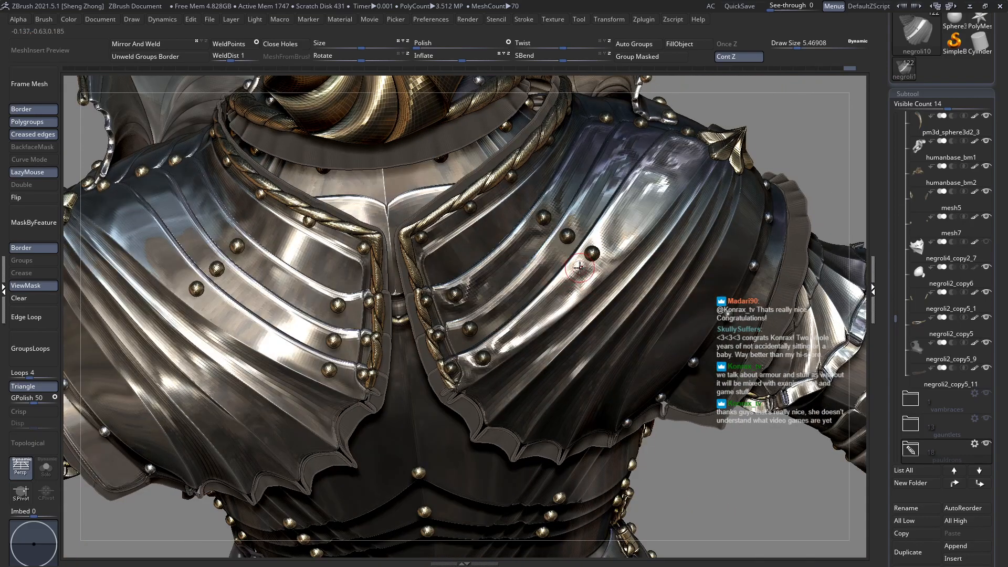
left_click_drag(588, 261, 586, 250)
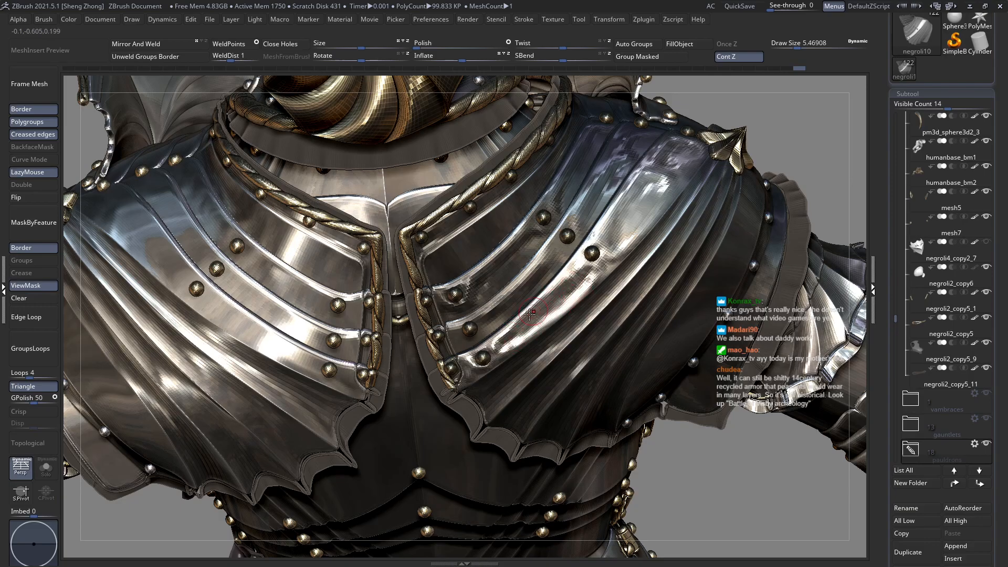
right_click_drag(517, 341, 474, 385)
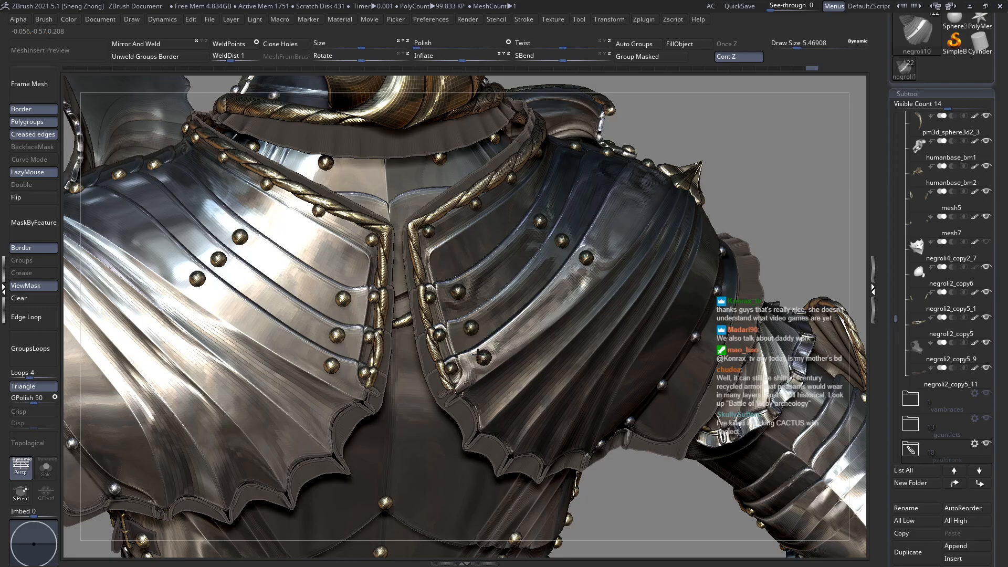
Clear the mask and mask off everything but the middle riveted plate, the next one toward the neck.
right_click_drag(506, 340, 517, 372, "ctrl")
right_click_drag(473, 259, 478, 367)
right_click_drag(305, 362, 254, 347)
left_click(32, 299)
left_click(490, 333, "ctrl+shift")
left_click(489, 333, "ctrl+shift")
right_click_drag(474, 333, 474, 298, "ctrl")
left_click(774, 183, "ctrl")
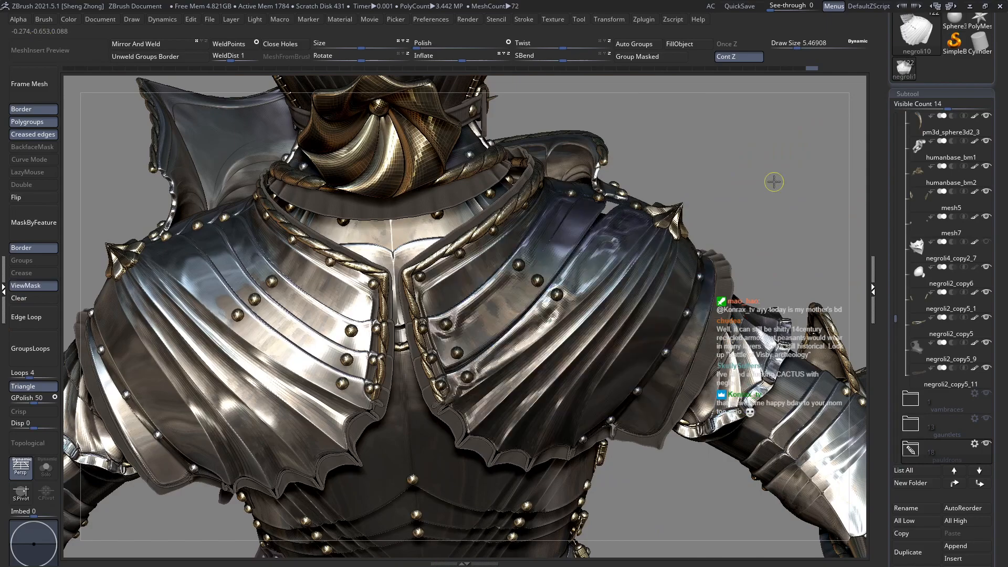
left_click(711, 230, "ctrl+shift")
right_click_drag(520, 352, 535, 397, "ctrl")
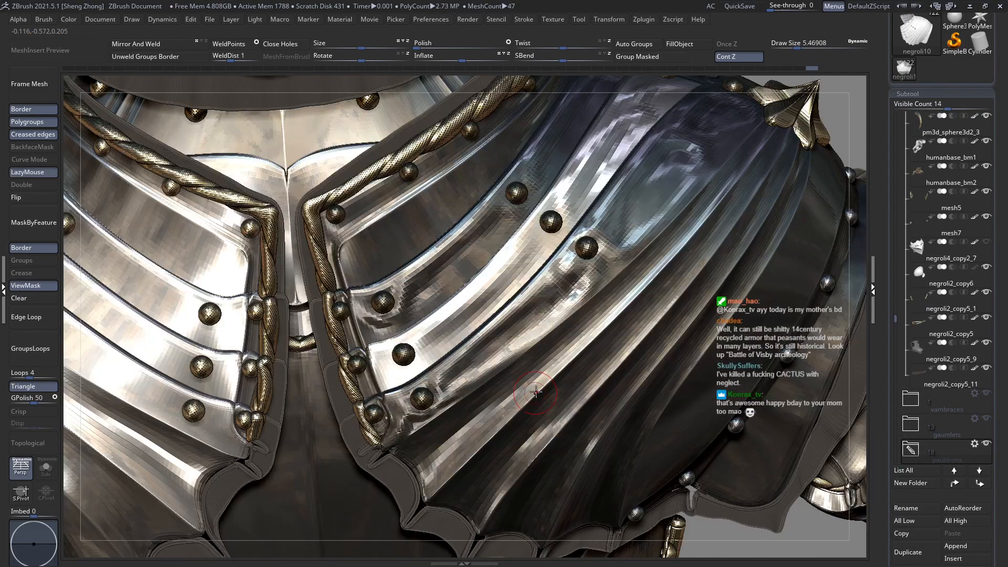
left_click(536, 392, "ctrl")
Sculpt relief along the lower half of the middle riveted plate, starting around its lower rivet.
left_click_drag(447, 387, 418, 383)
right_click_drag(419, 383, 468, 374, "alt")
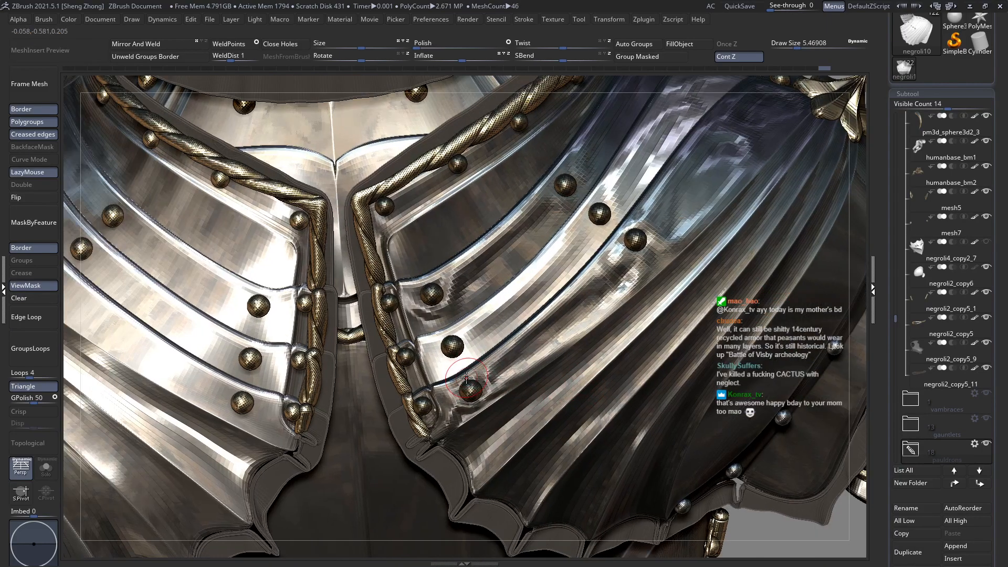
mouse_move(478, 338)
left_mouse_down()
mouse_move(454, 365)
mouse_move(435, 347)
left_mouse_up()
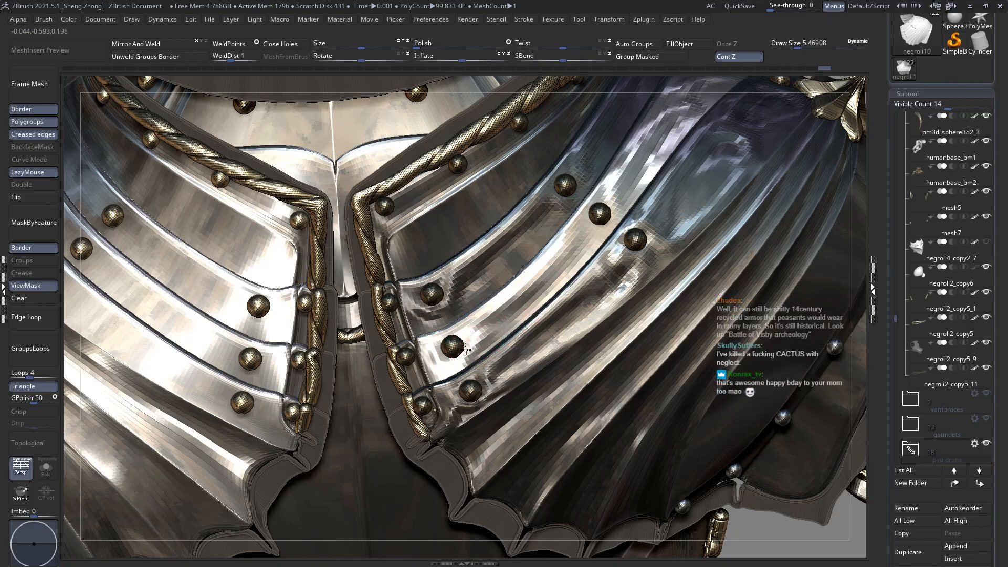
right_click_drag(448, 363, 480, 390)
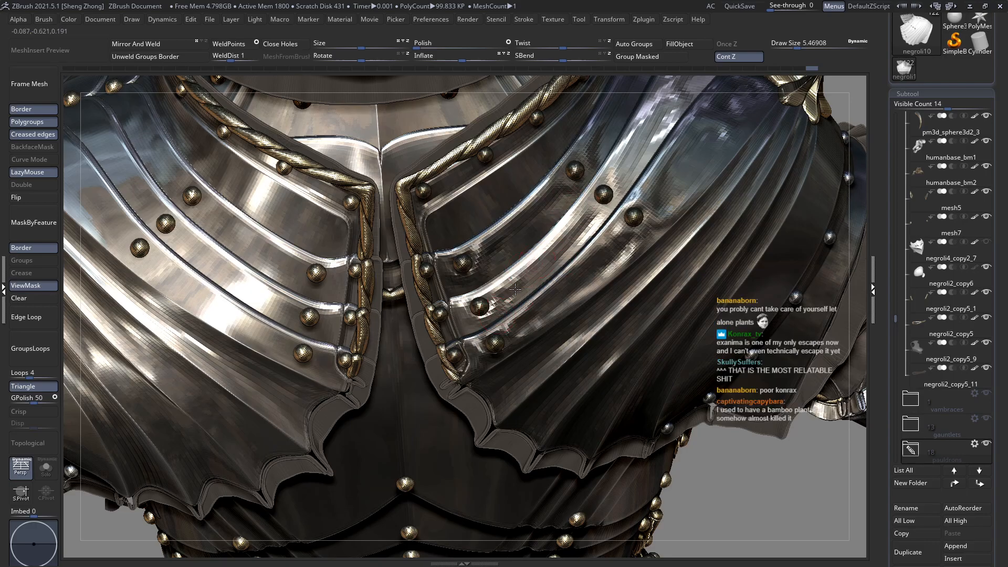
Clear the mask on the middle plate and move on to the innermost plate along the rope trim.
right_click_drag(524, 267, 496, 304, "alt")
left_click(26, 300)
right_click_drag(556, 336, 697, 215, "ctrl")
key("shift+f")
key("shift+f")
key("l")
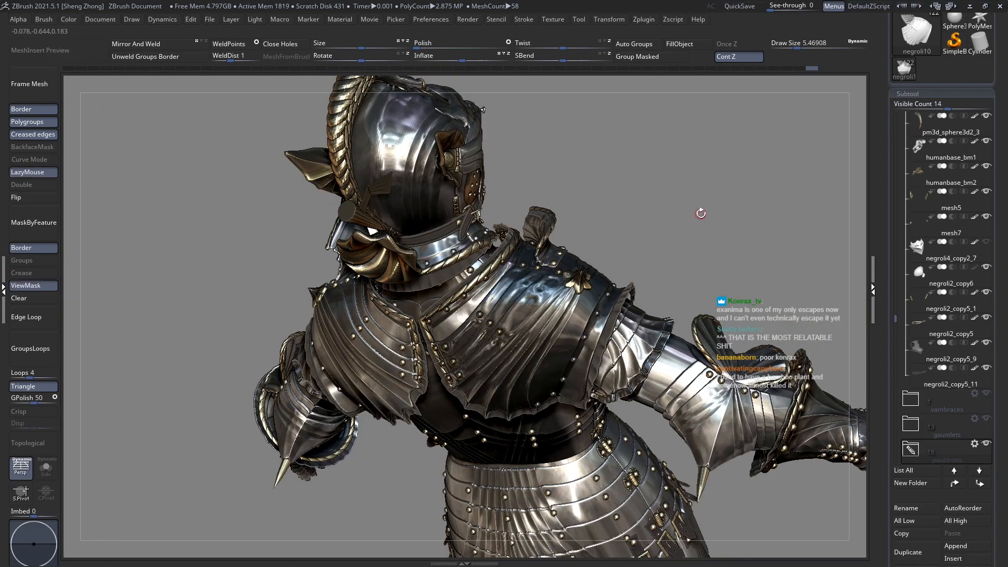
key("l")
right_click_drag(476, 345, 504, 290, "ctrl")
key("l")
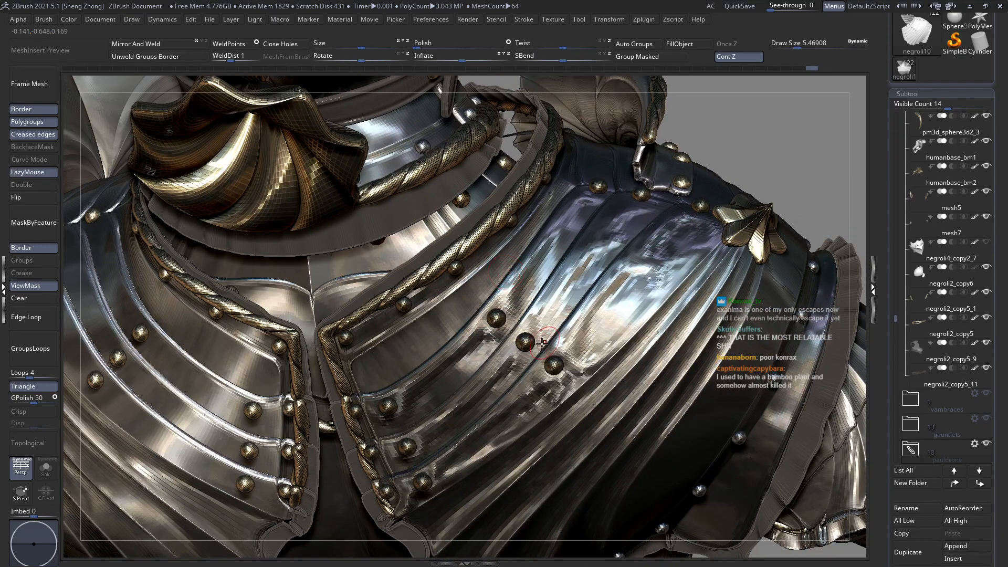
Sculpt relief across the innermost plate along the rope trim, from its lower corner up toward the shoulder.
right_click_drag(523, 314, 568, 332, "alt")
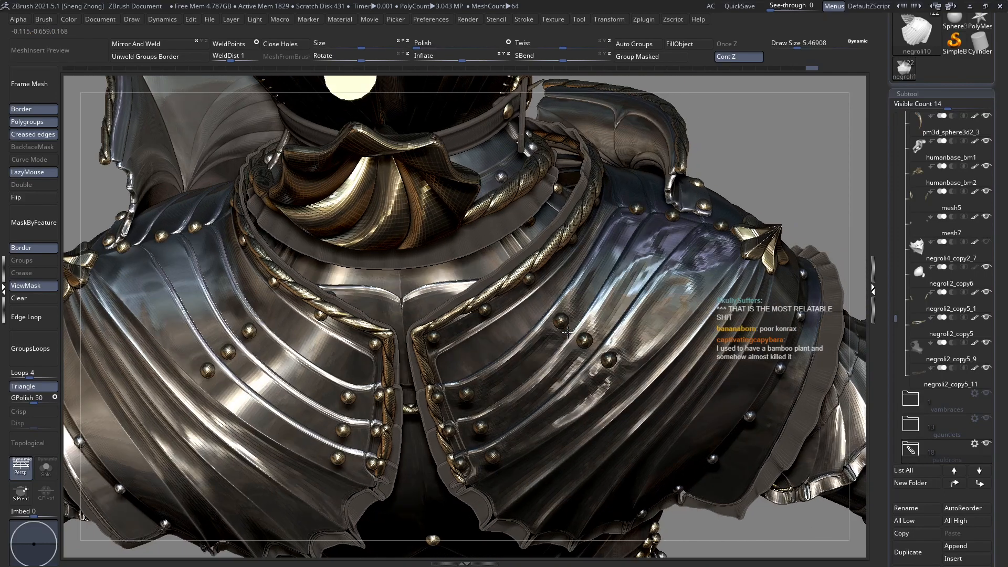
left_click_drag(539, 317, 493, 339)
right_click_drag(493, 339, 489, 323)
left_click_drag(512, 347, 512, 344)
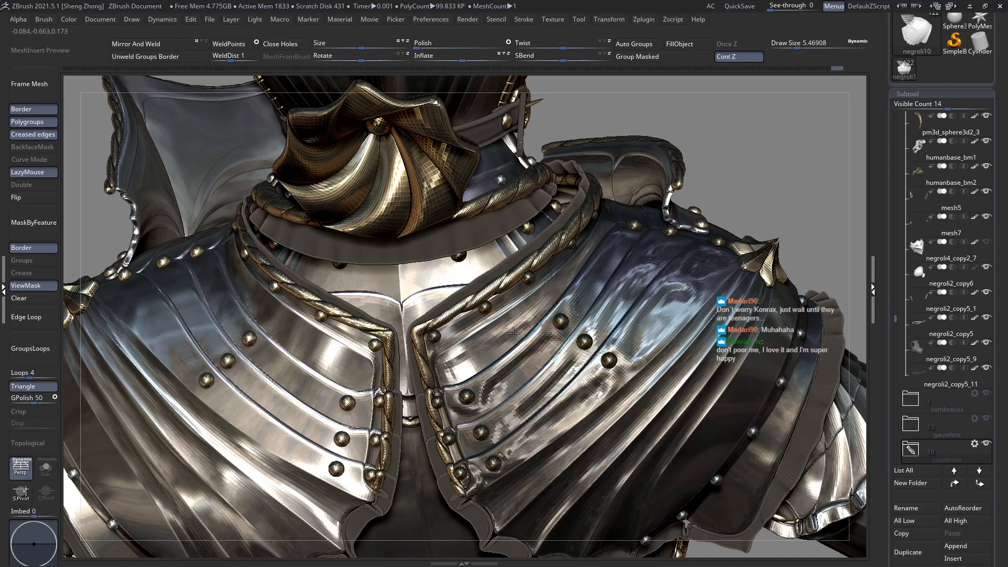
right_click_drag(462, 340, 461, 348)
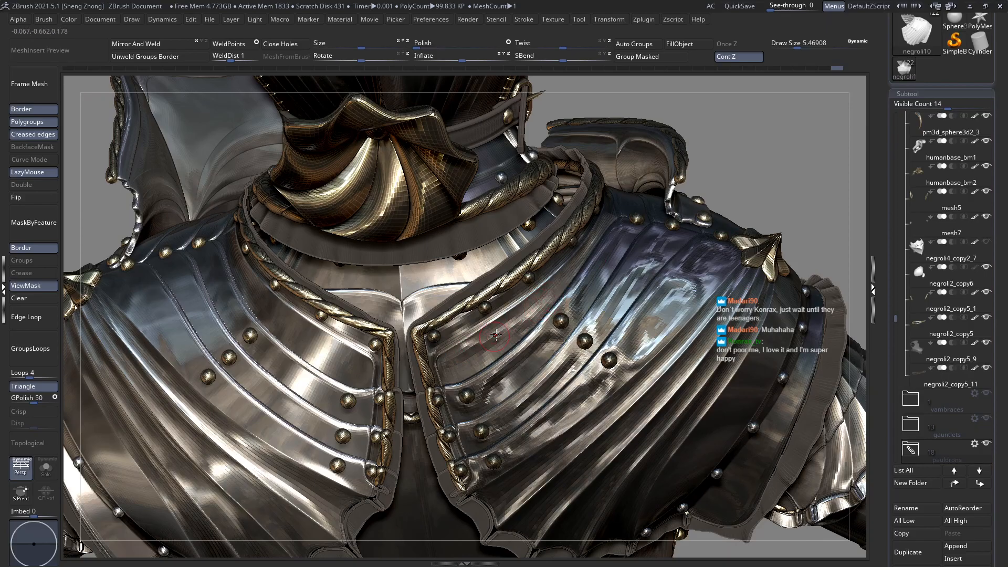
right_click_drag(568, 278, 591, 244)
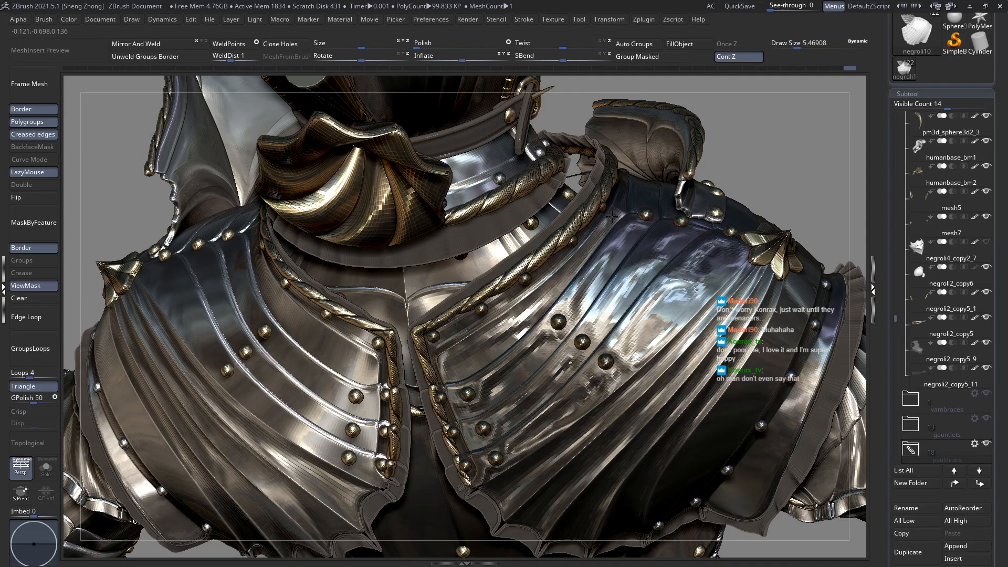
right_click_drag(625, 221, 588, 259, "ctrl")
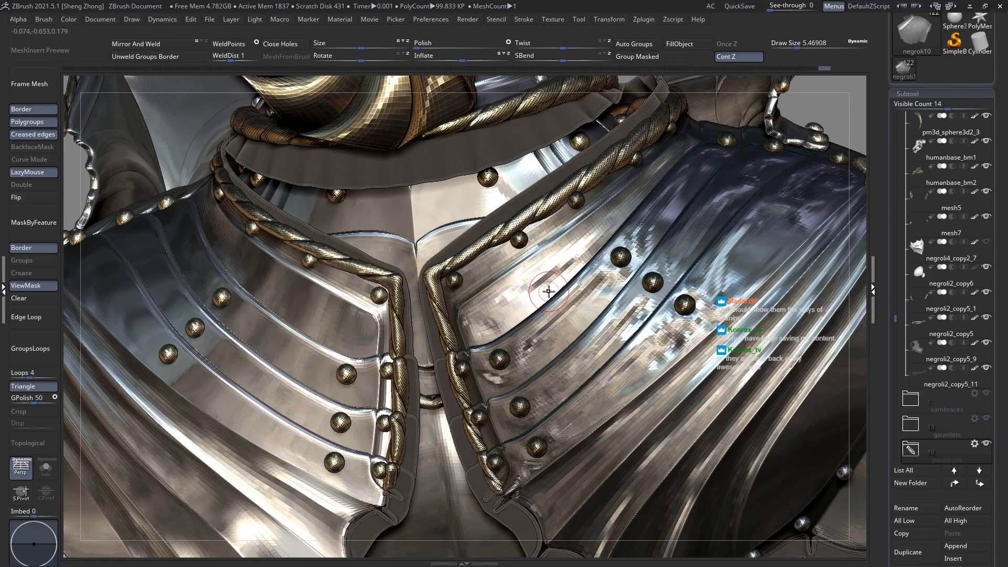
right_click_drag(555, 316, 525, 315, "ctrl")
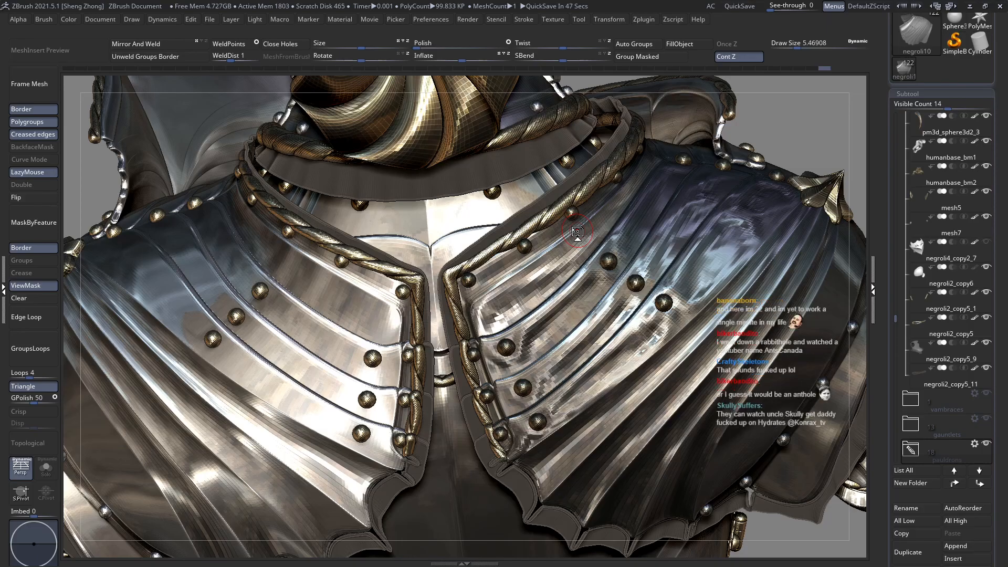
Clear the mask and mask off everything but the broad smooth plate below the flower ornament, keeping LazyMouse on.
right_click_drag(578, 232, 433, 315)
right_click_drag(525, 294, 524, 199, "ctrl")
left_click(34, 299)
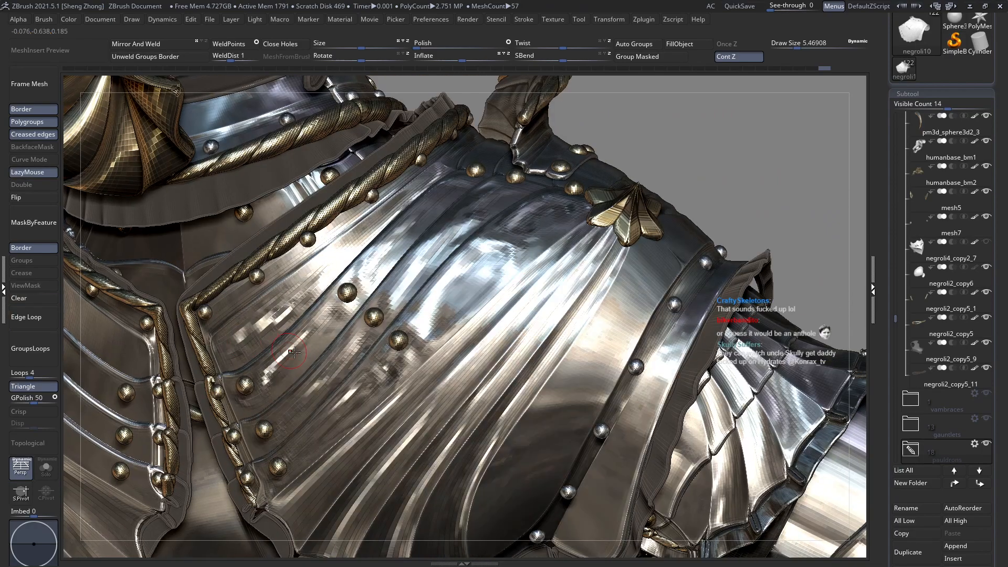
right_click_drag(513, 364, 513, 355)
left_click(515, 356, "ctrl+shift")
left_click(587, 400, "ctrl+shift")
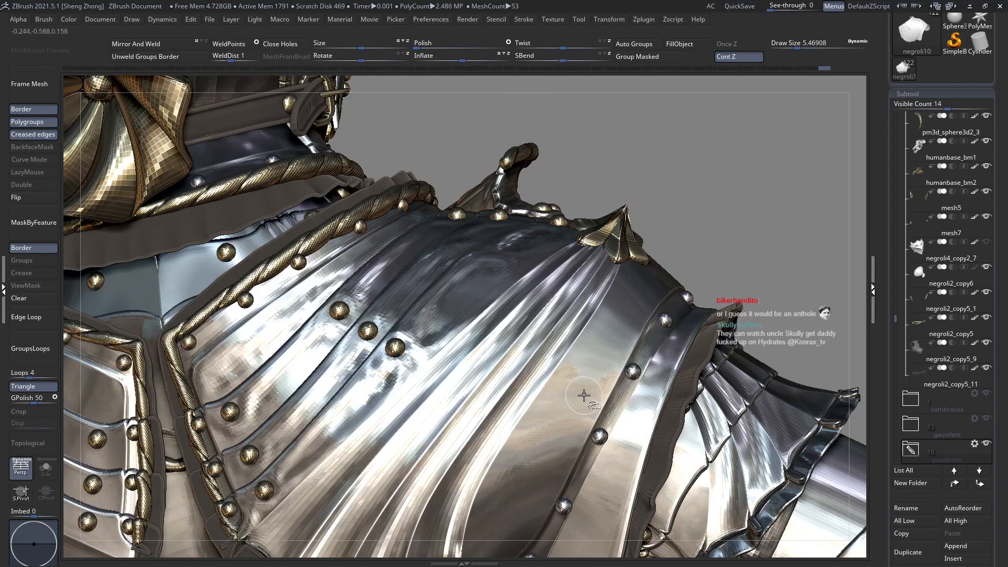
left_click(583, 396, "ctrl+shift")
left_click(584, 396, "ctrl+shift")
mouse_move(584, 396)
right_mouse_down("ctrl")
mouse_move(593, 467)
mouse_move(603, 400)
mouse_move(581, 388)
right_mouse_up("ctrl")
left_click(677, 284, "ctrl")
left_click(621, 319, "ctrl+shift")
key("l")
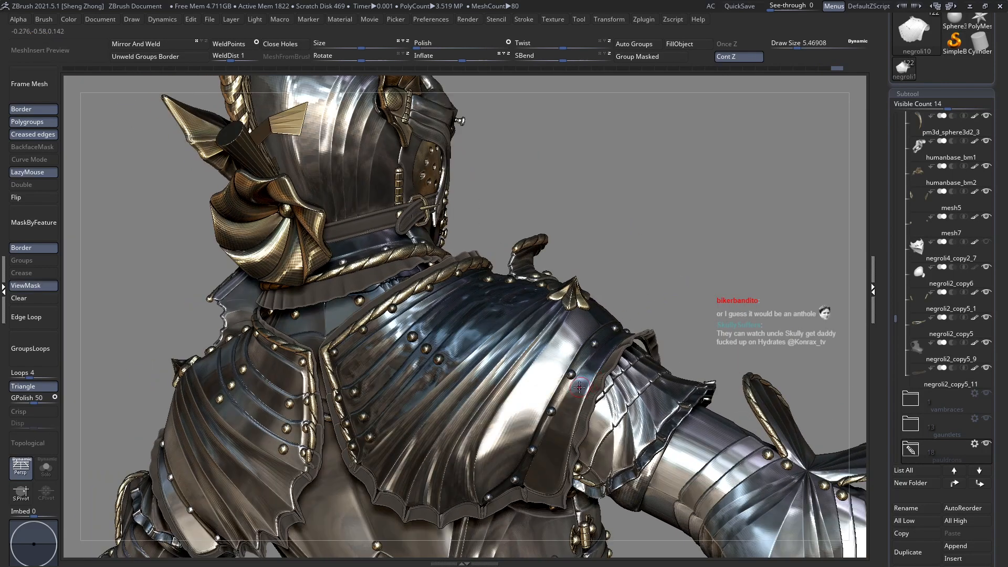
Sculpt a first relief stroke down the broad plate, from below the flower ornament toward the scalloped lower edge.
right_click_drag(583, 422, 525, 247, "alt")
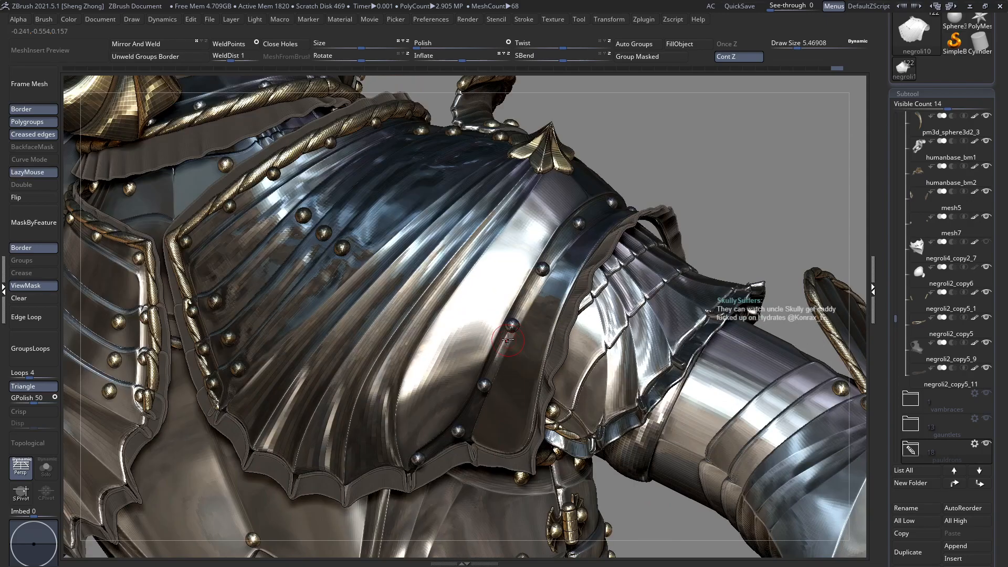
right_click_drag(504, 309, 477, 350, "alt")
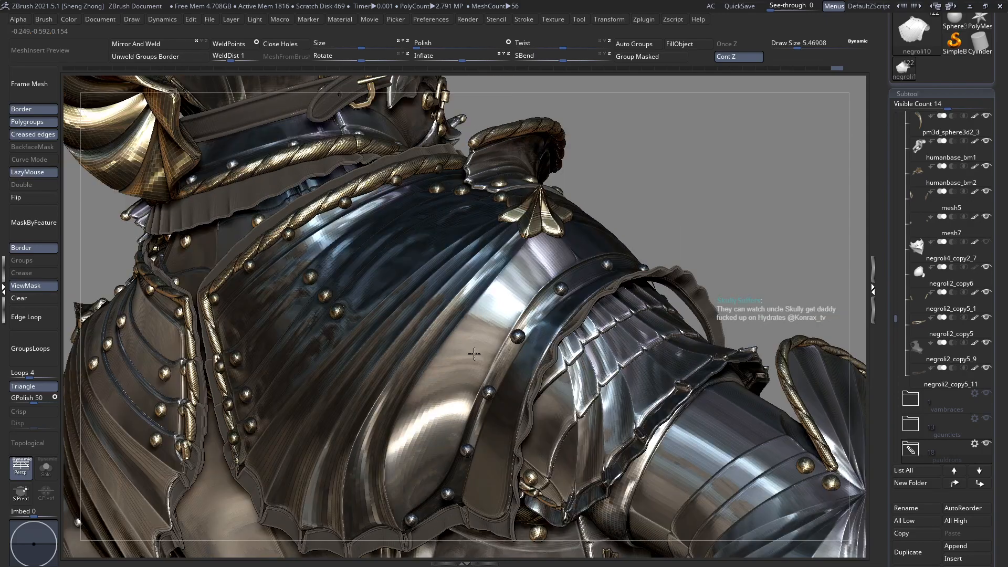
right_click_drag(505, 284, 513, 286)
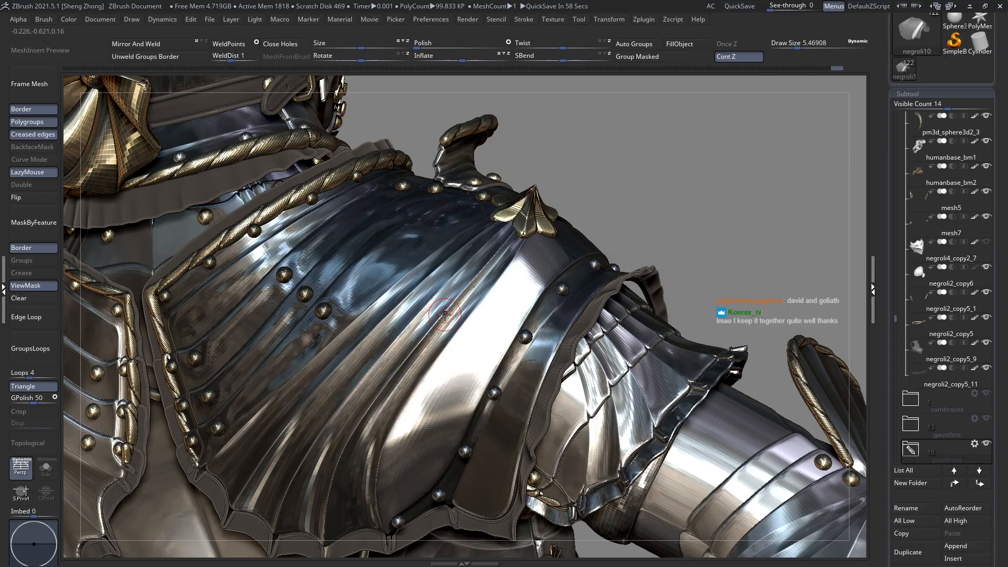
right_click_drag(471, 284, 520, 223, "alt")
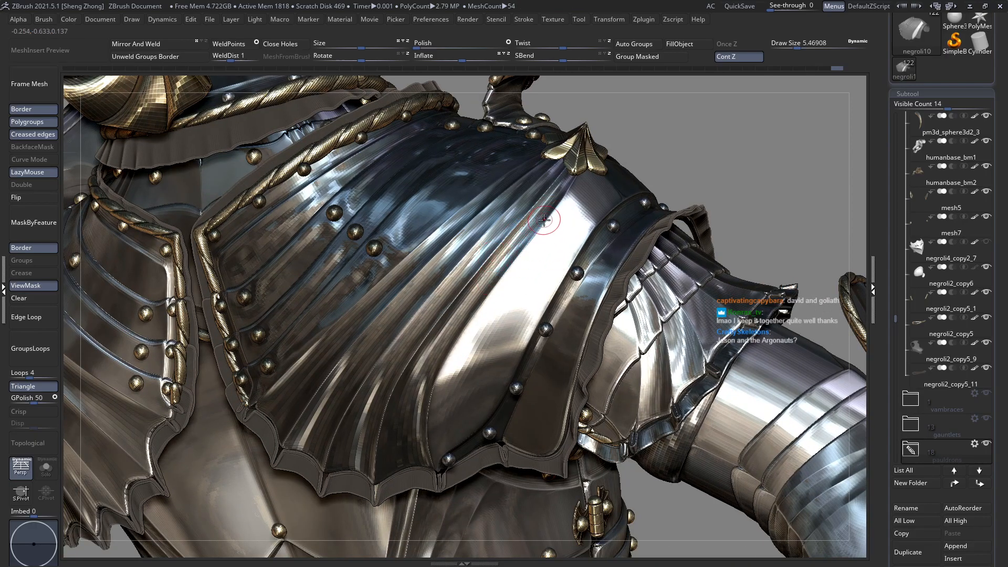
mouse_move(557, 208)
right_mouse_down()
mouse_move(547, 261)
mouse_move(554, 256)
right_mouse_up()
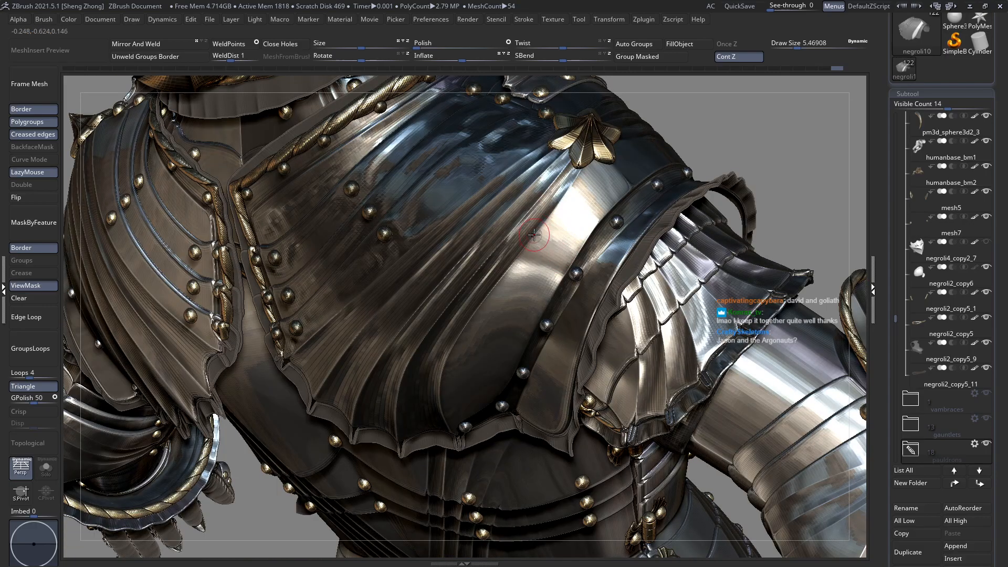
mouse_move(491, 310)
right_mouse_down()
mouse_move(549, 321)
mouse_move(533, 293)
mouse_move(525, 327)
mouse_move(533, 288)
right_mouse_up()
mouse_move(592, 168)
left_mouse_down()
mouse_move(475, 314)
mouse_move(453, 362)
left_mouse_up()
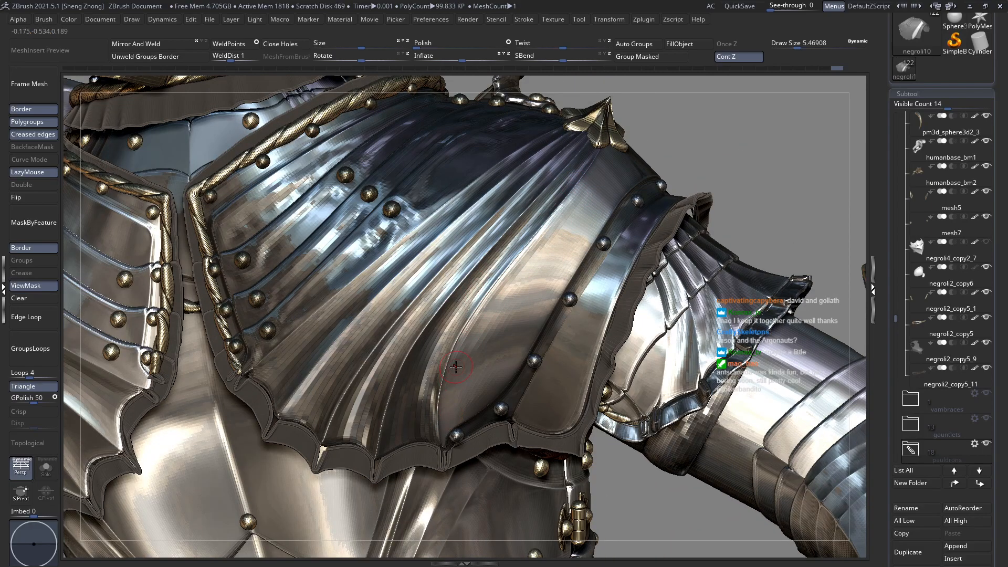
Build up relief on the broad plate between the pleats and the rivet line, working up toward the flower ornament.
right_click_drag(462, 415, 441, 422)
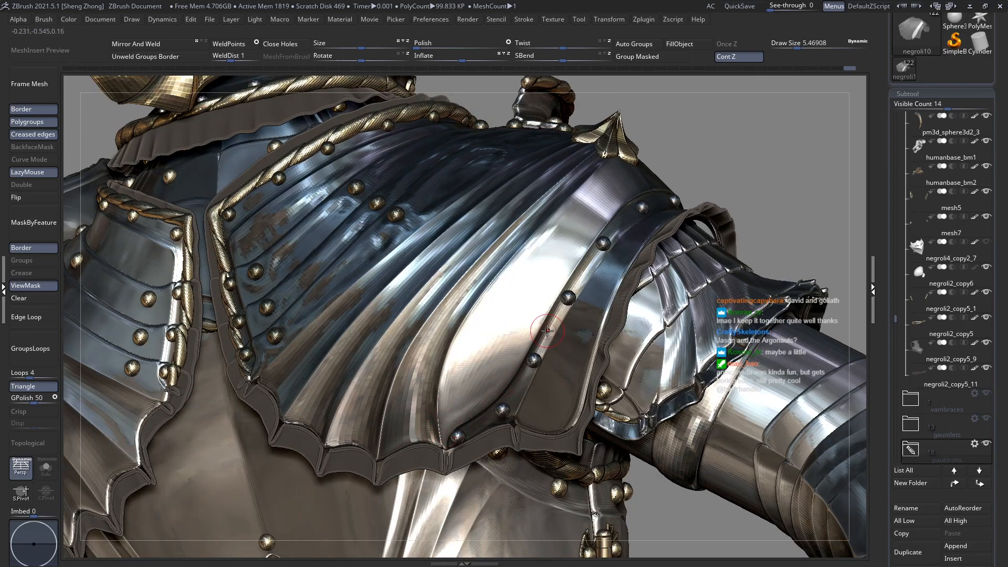
right_click_drag(599, 333, 610, 225, "ctrl")
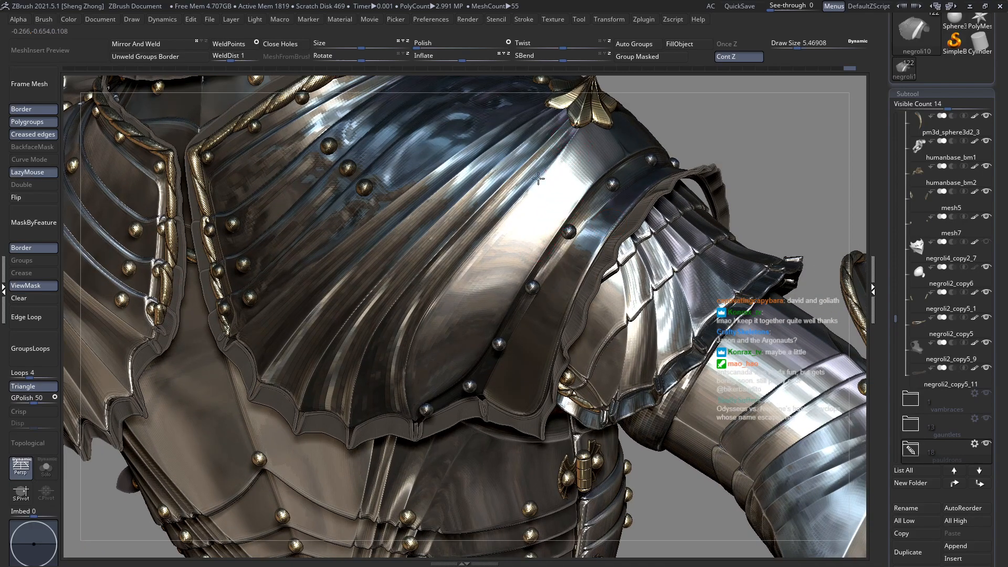
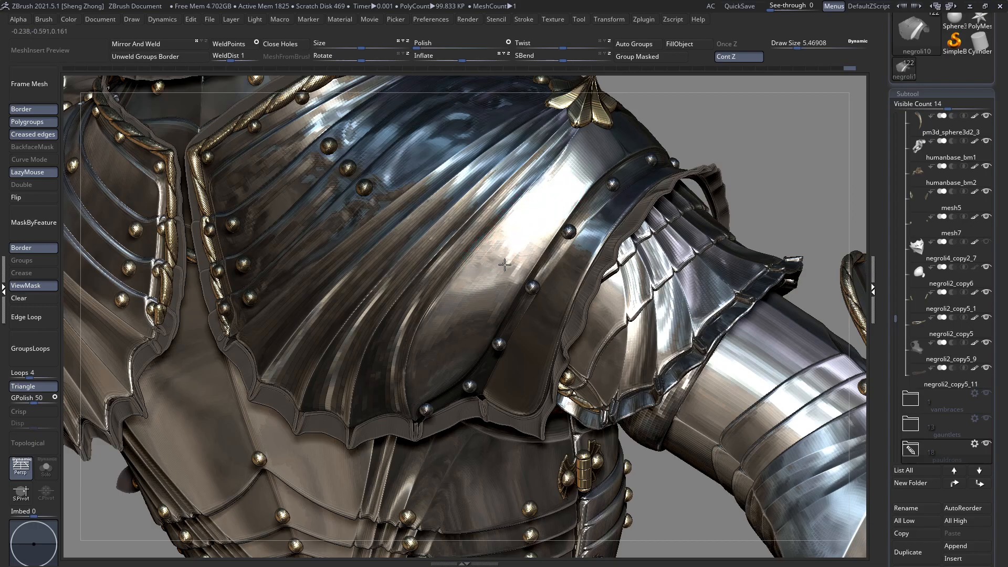
right_click_drag(600, 271, 533, 246)
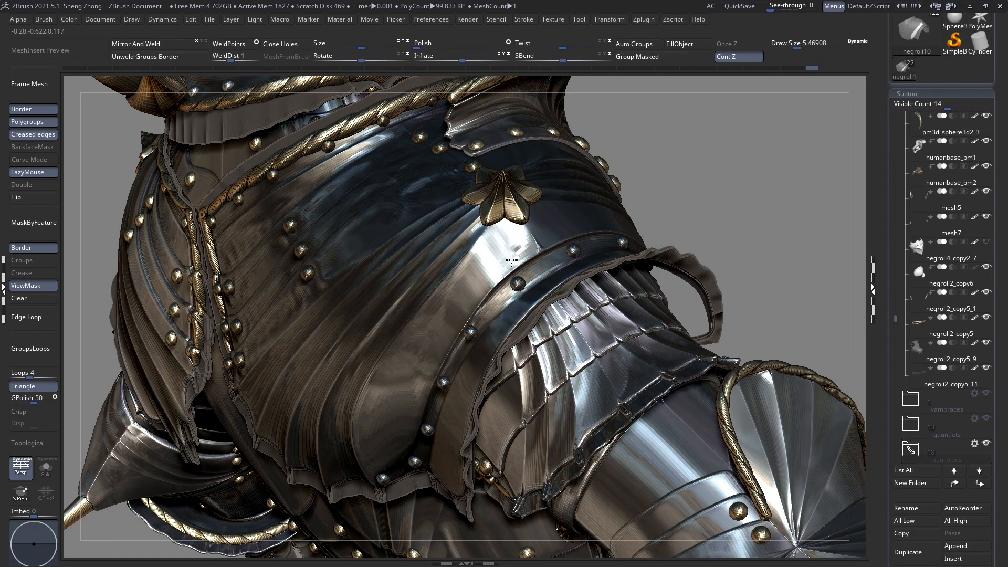
right_click_drag(504, 270, 495, 331)
key("l")
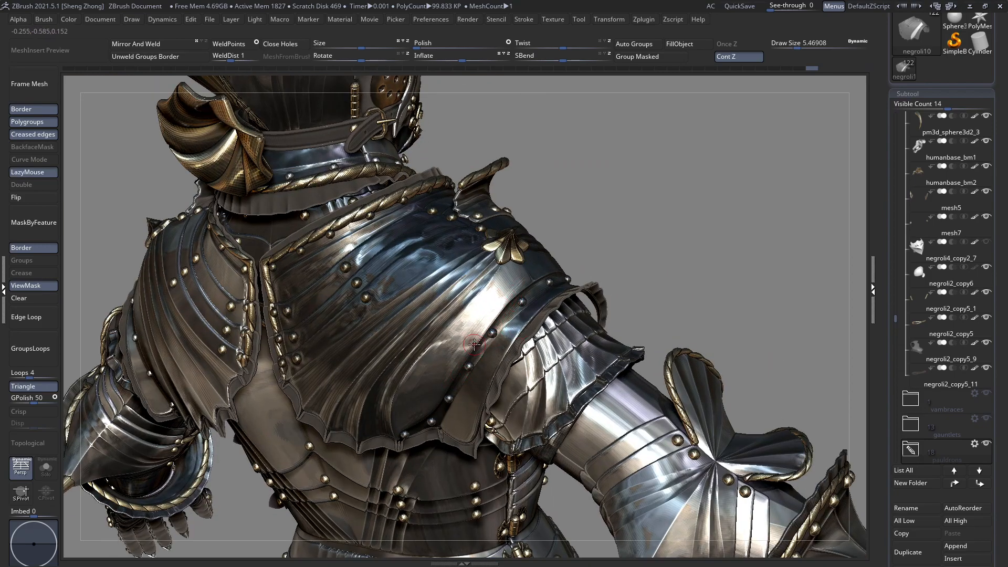
right_click_drag(453, 359, 484, 315)
right_click_drag(484, 367, 504, 383, "alt")
key("l")
right_click_drag(537, 188, 569, 188)
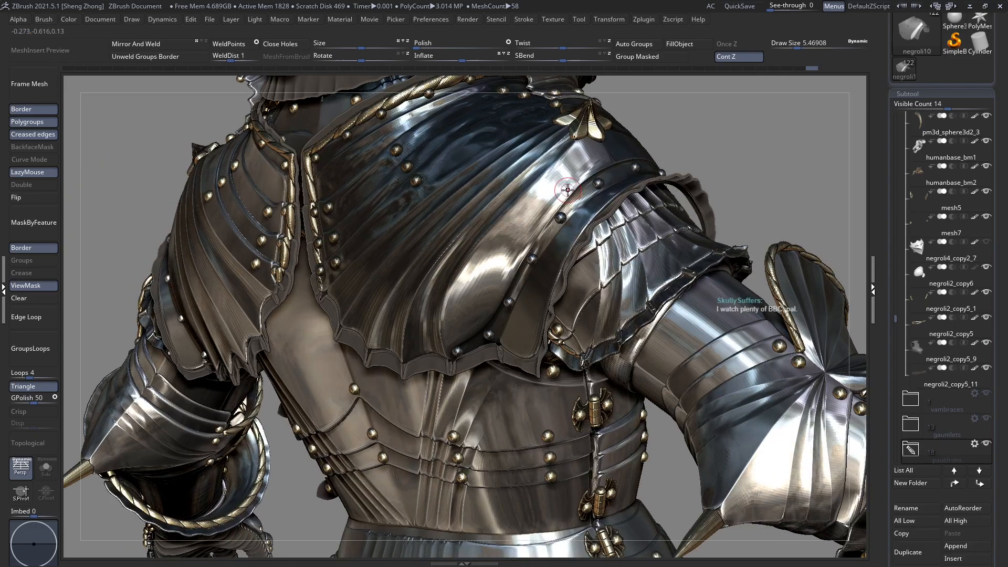
right_click_drag(462, 247, 534, 255)
key("l")
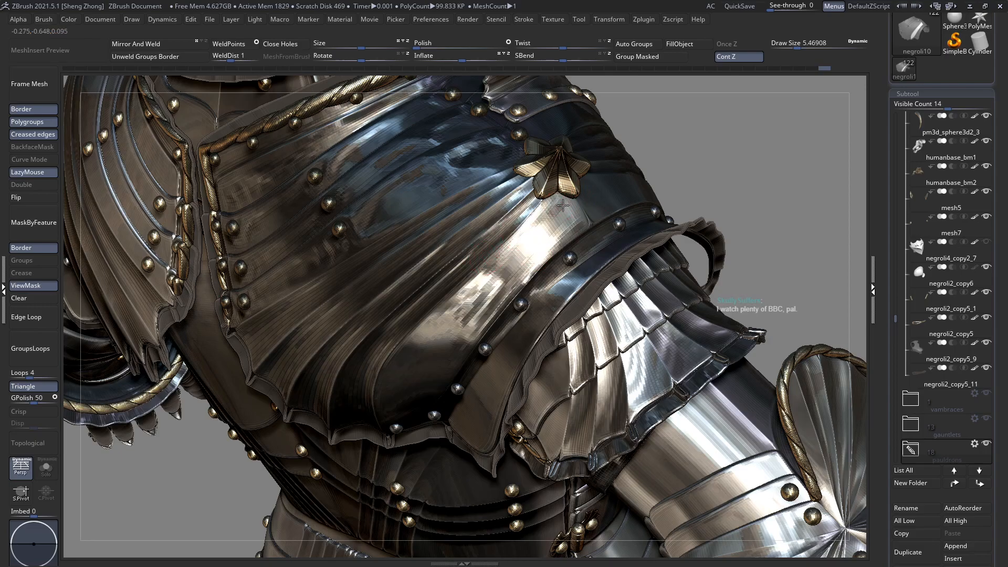
Set the draw size to about 5.9 for sculpting the middle of the broad plate.
right_click_drag(567, 228, 513, 275)
key("f")
key("f")
right_click_drag(511, 184, 479, 230)
mouse_move(446, 304)
right_mouse_down("ctrl")
mouse_move(448, 339)
mouse_move(481, 245)
mouse_move(506, 252)
mouse_move(467, 239)
mouse_move(446, 215)
mouse_move(525, 179)
mouse_move(539, 221)
mouse_move(487, 275)
right_mouse_up("ctrl")
key("space")
left_click_drag(526, 205, 528, 206)
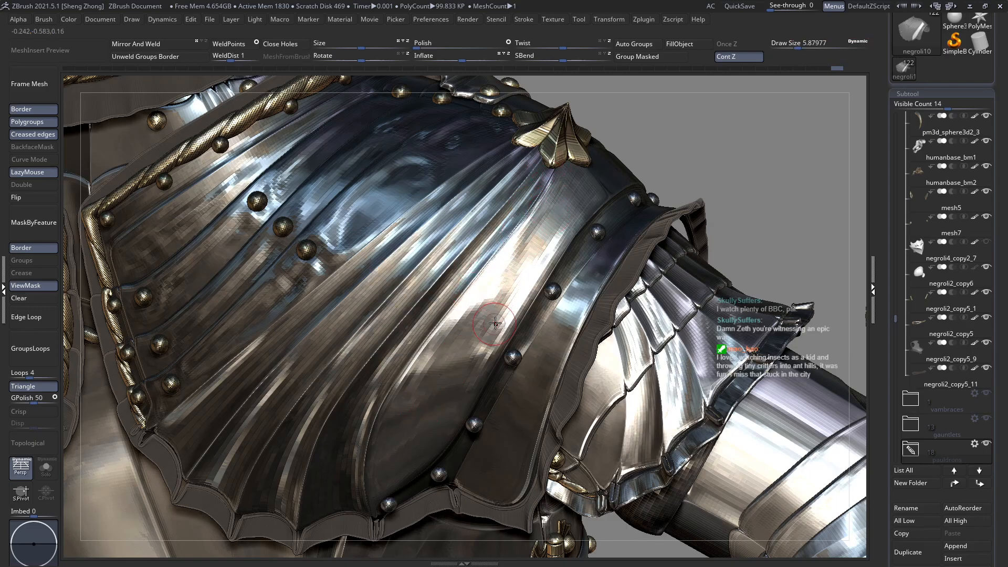
Set the draw size to about 8.4 and sculpt wider relief into the middle of the broad plate below the flower ornament.
mouse_move(522, 298)
right_mouse_down("ctrl")
mouse_move(412, 299)
mouse_move(453, 308)
right_mouse_up("ctrl")
scroll(453, 308, "up", 5)
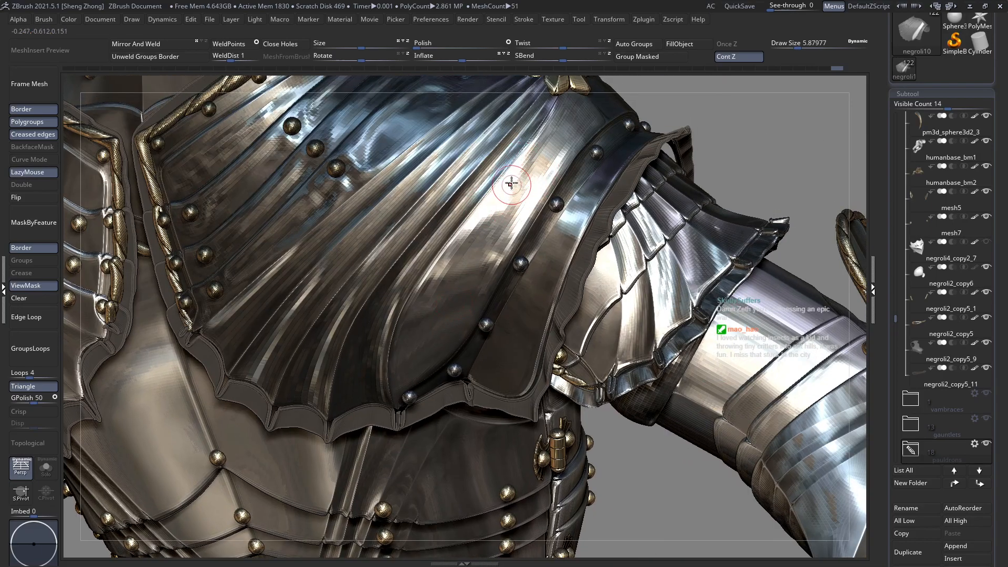
right_click_drag(440, 336, 442, 308)
key("s")
left_click_drag(469, 236, 472, 236)
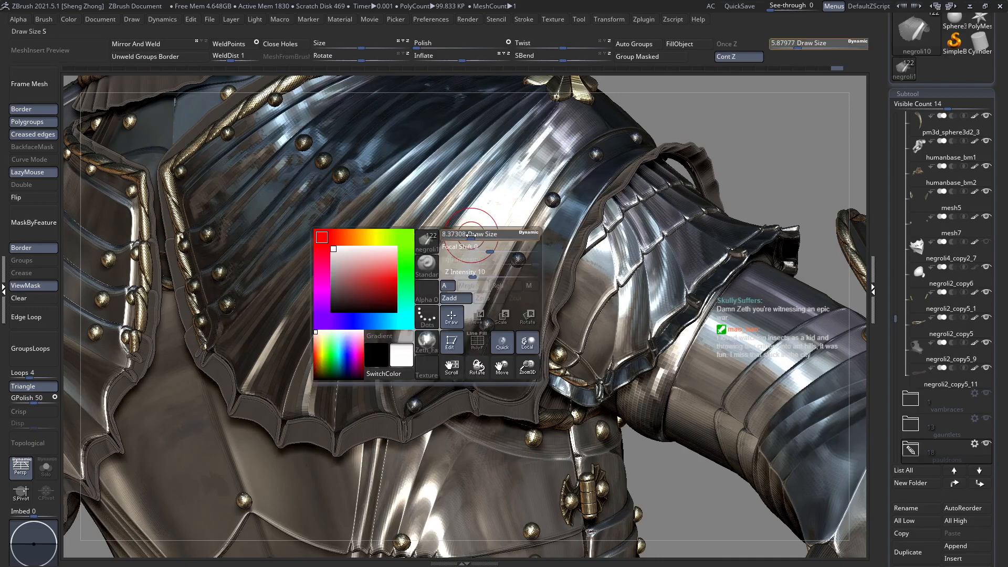
right_click_drag(449, 290, 454, 313)
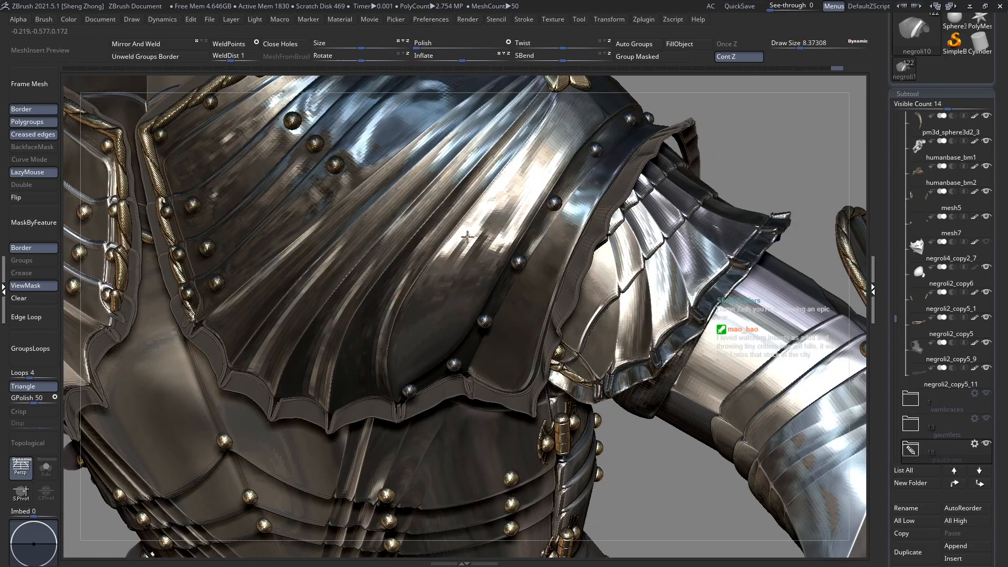
Reduce the draw size to about 5.1 and refine the broad plate's relief from the flower ornament down to the scalloped edge.
right_click_drag(465, 243, 481, 207)
key("s")
right_click_drag(471, 283, 433, 313)
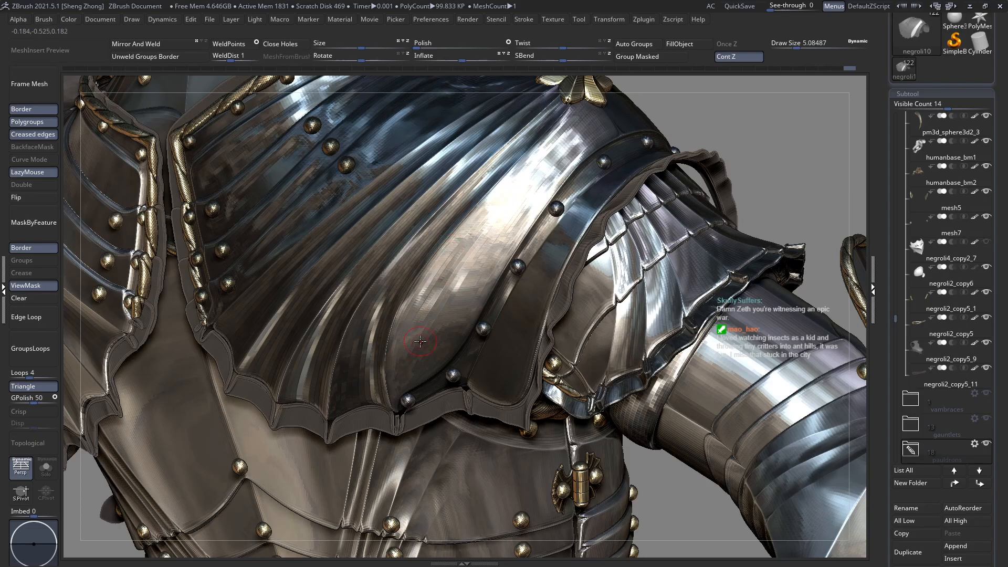
right_click_drag(432, 310, 396, 305)
right_click_drag(452, 351, 539, 312, "ctrl")
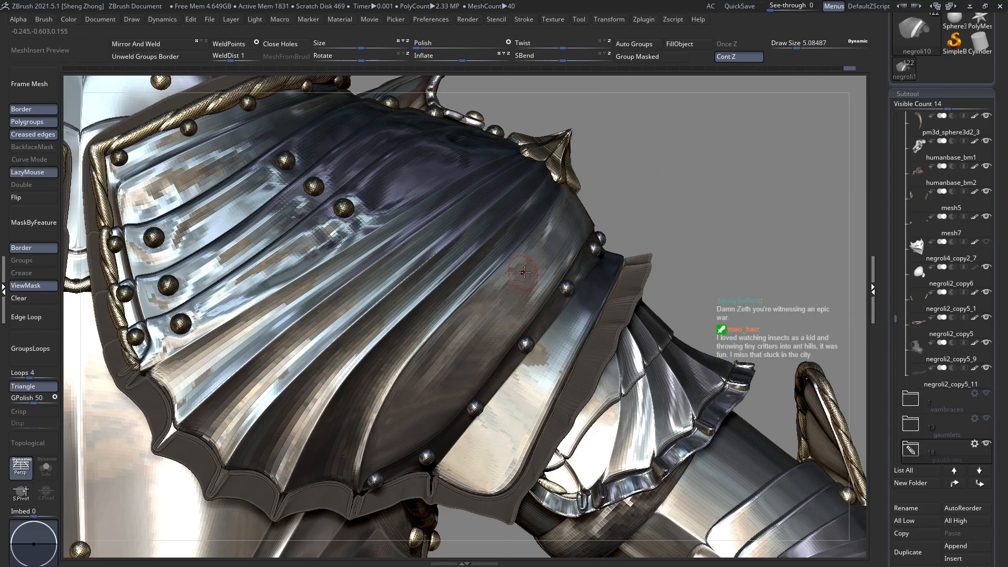
right_click_drag(541, 261, 546, 274)
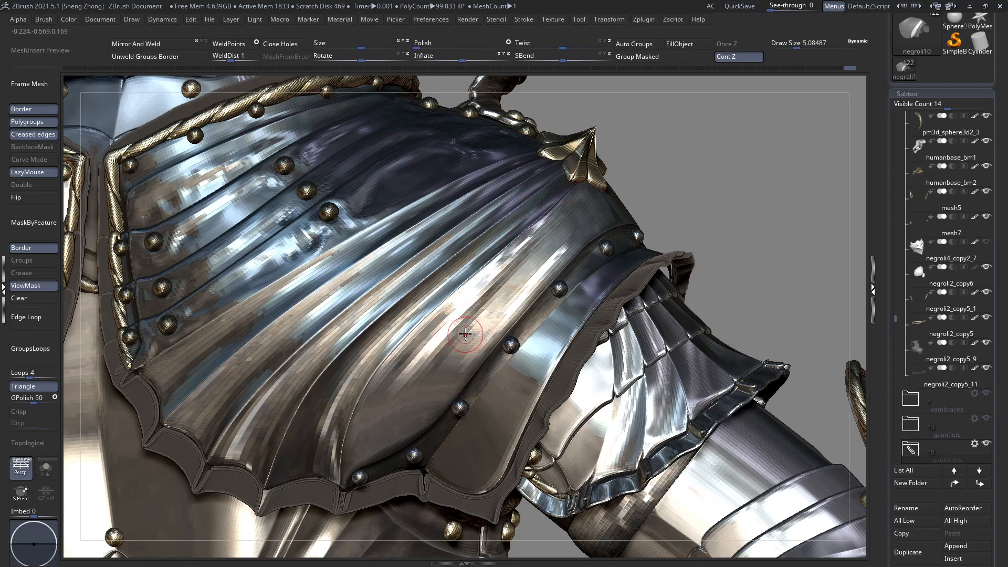
right_click_drag(501, 337, 439, 282, "ctrl")
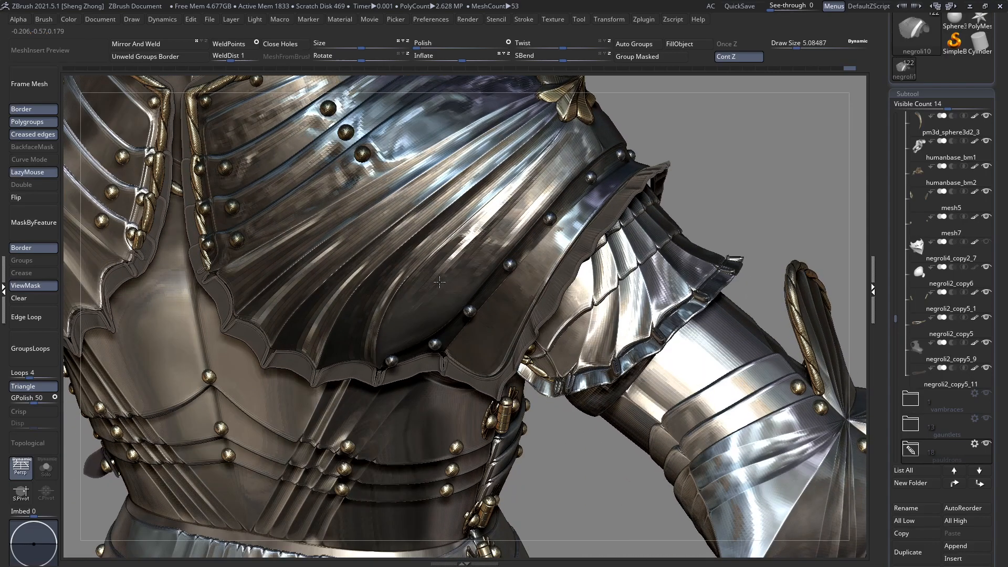
right_click_drag(469, 235, 498, 315)
right_click_drag(492, 252, 513, 255, "ctrl")
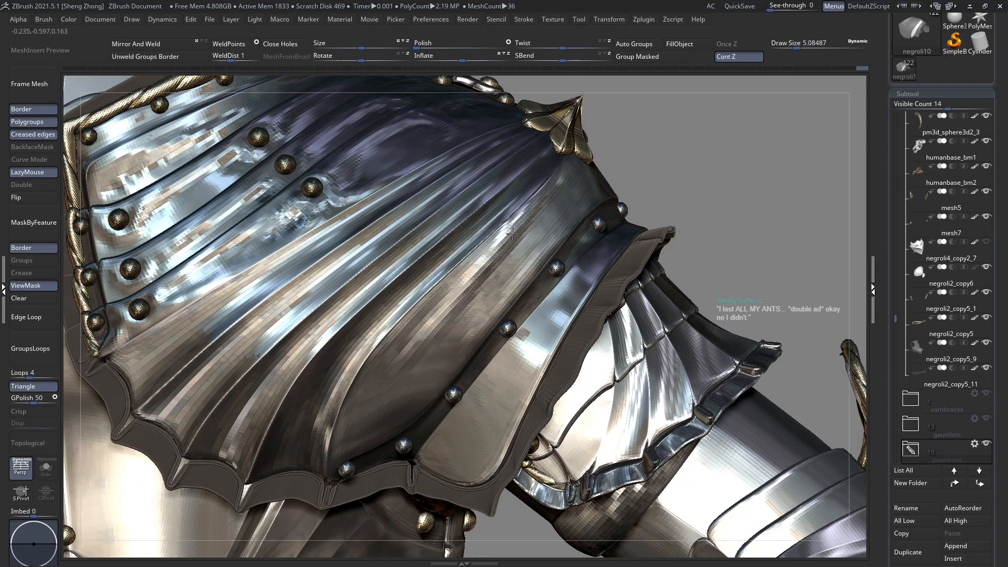
Clear the mask and mask off everything but the narrow plate between the front pleats and the rivet line.
right_click_drag(357, 448, 300, 261)
right_click_drag(420, 336, 102, 278)
key("shift+f")
key("shift+f")
left_click(49, 297)
right_click_drag(538, 302, 457, 350, "alt")
left_click(457, 350, "ctrl+shift")
left_click(455, 349, "ctrl+shift")
left_click(191, 321, "ctrl")
left_click(191, 323, "ctrl+shift")
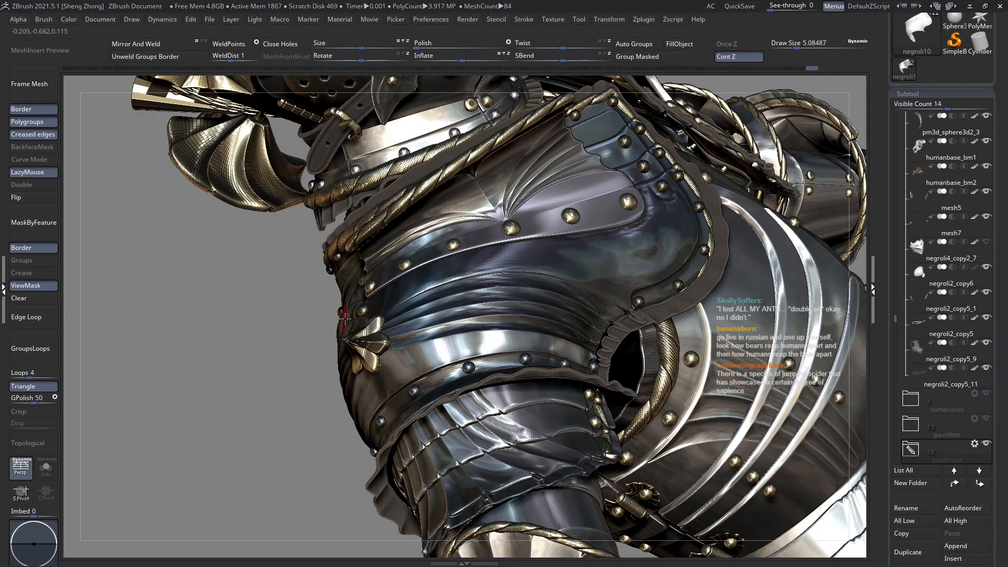
Sculpt low relief along the narrow plate from below the flower ornament to the pleats' lower front end.
right_click_drag(439, 320, 415, 257, "ctrl")
right_click_drag(315, 294, 441, 297)
right_click_drag(441, 297, 386, 381, "ctrl")
mouse_move(479, 427)
right_mouse_down("alt")
mouse_move(473, 382)
mouse_move(474, 410)
right_mouse_up("alt")
right_click_drag(460, 376, 499, 398)
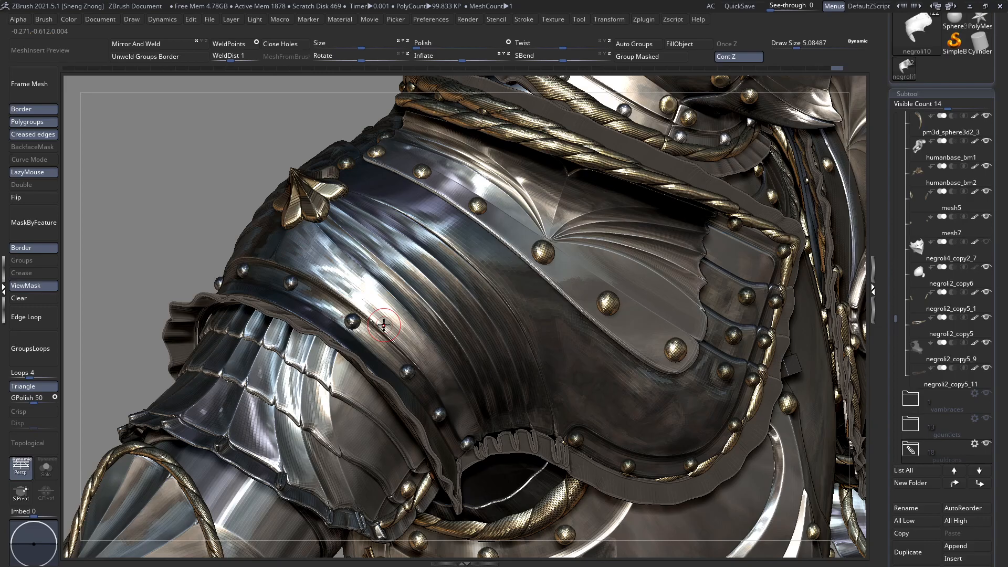
mouse_move(429, 319)
right_mouse_down()
mouse_move(436, 298)
mouse_move(439, 331)
right_mouse_up()
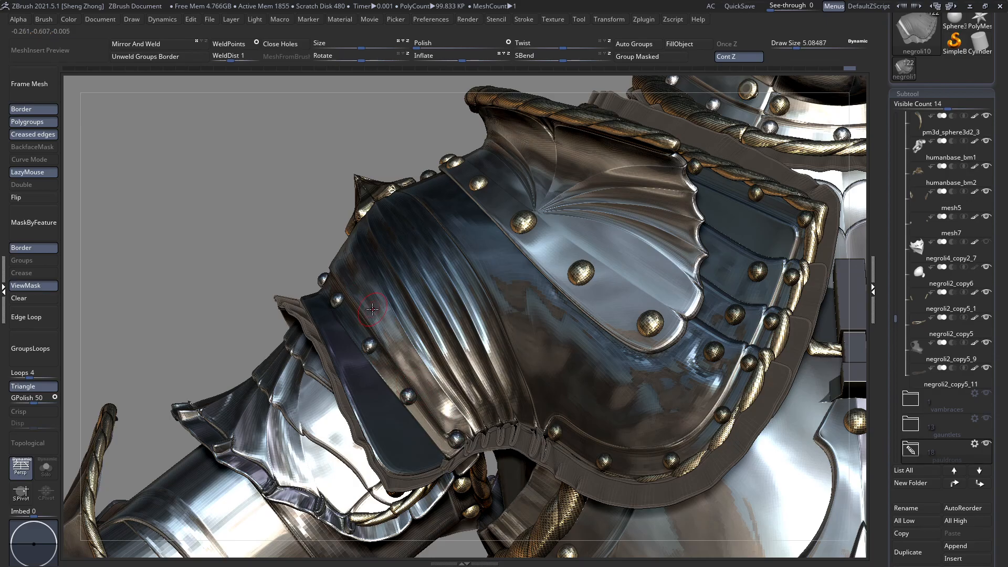
right_click_drag(344, 345, 362, 330)
key("l")
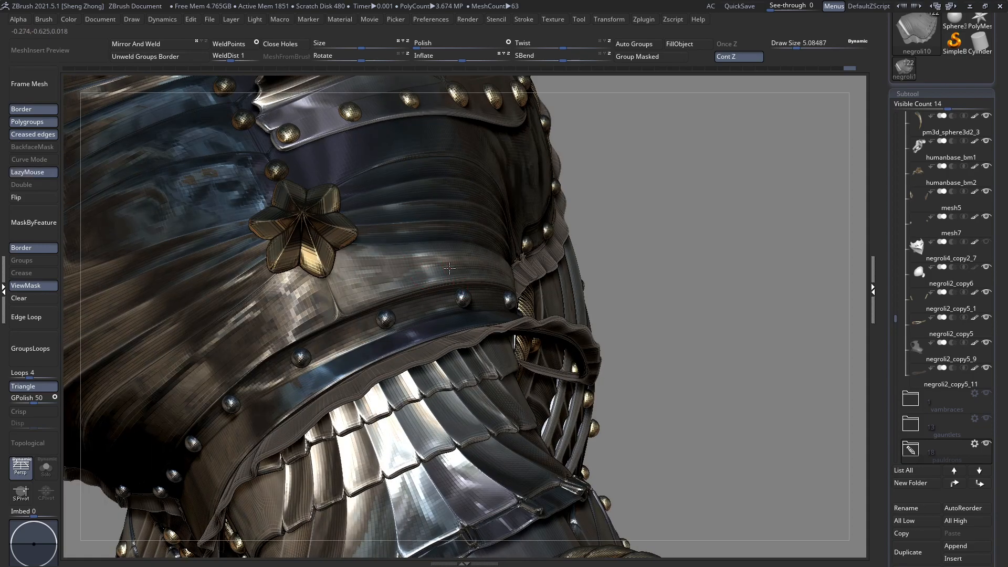
right_click_drag(479, 276, 450, 333, "ctrl")
key("l")
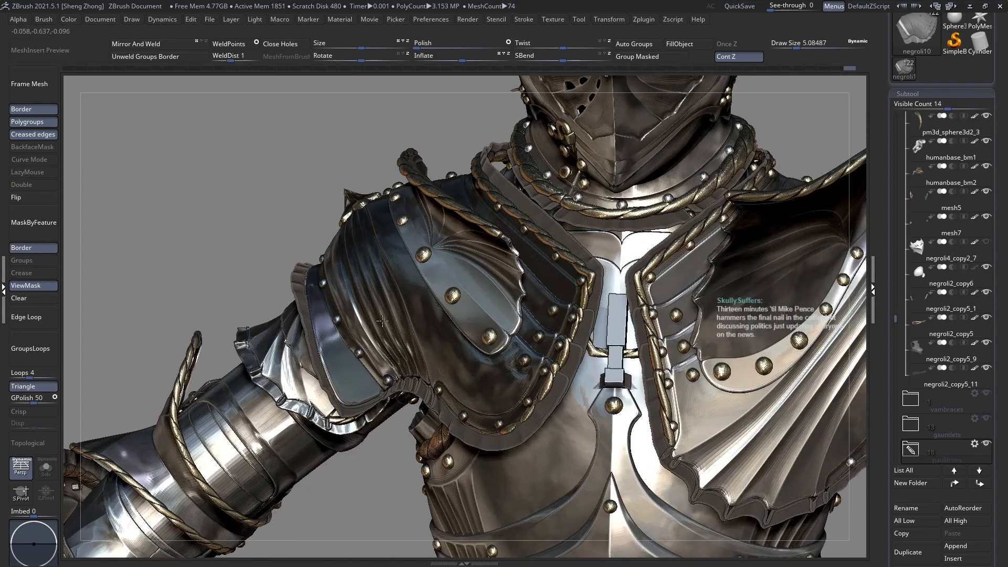
Clear the mask and mask off everything but the long inner front plate beside the rope border near the neck.
key("l")
left_click(26, 286)
key("l")
right_click_drag(126, 299, 446, 273)
left_click(522, 312, "ctrl+shift")
left_click(286, 223, "ctrl")
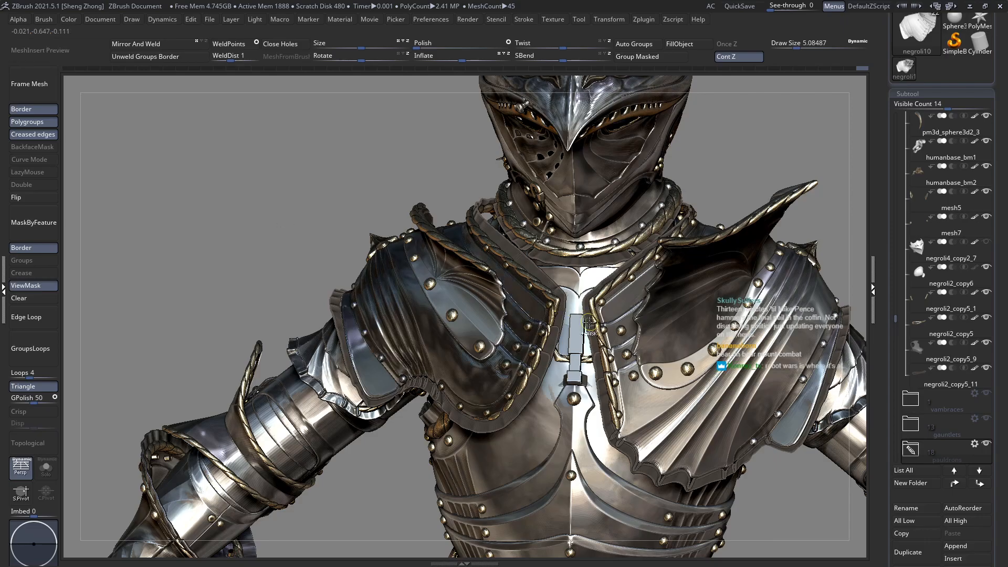
Set the draw size to about 6.3 with LazyMouse on and work on the inner front plate's lower end near the chest.
right_click_drag(587, 319, 701, 324, "ctrl")
right_click_drag(492, 249, 489, 286, "alt")
key("space")
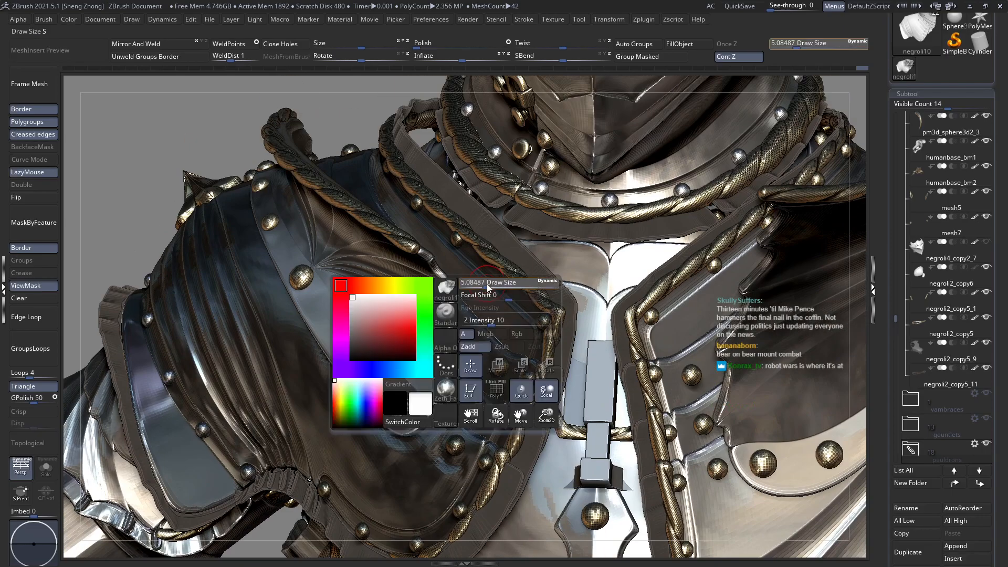
left_click_drag(488, 287, 493, 287)
right_click_drag(493, 304, 515, 329, "ctrl")
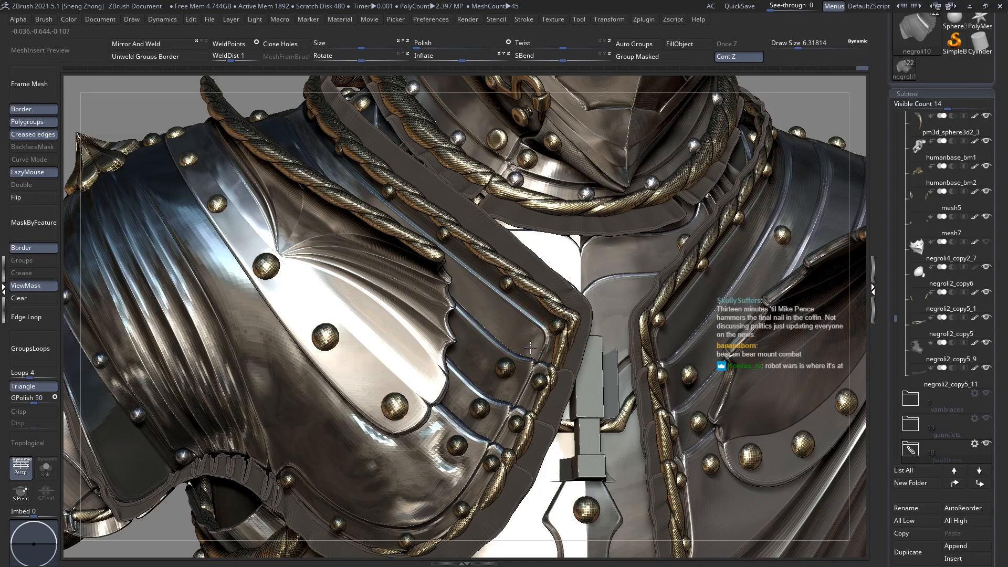
right_click_drag(518, 336, 515, 315, "ctrl")
Raise the draw size to about 8.4 and work broadly along the inner front plate up toward the shoulder.
key("space")
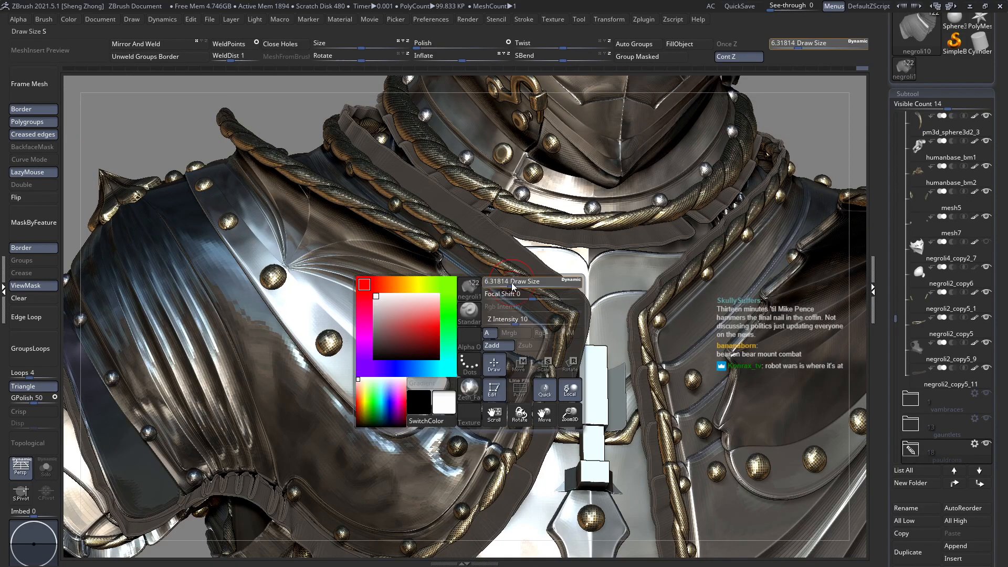
left_click_drag(512, 282, 512, 282)
right_click_drag(512, 283, 488, 286)
key("space")
left_click_drag(475, 287, 488, 287)
left_click(361, 295)
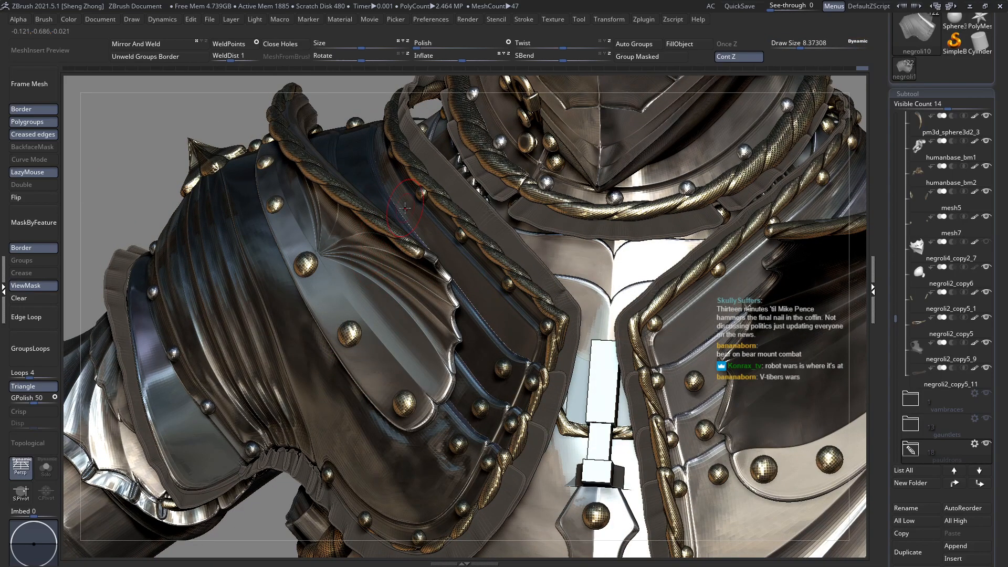
Refine the inner front plate's relief along the rope border at draw size about 4.4, finishing at about 5.1.
key("space")
left_click_drag(405, 206, 400, 207)
right_click_drag(400, 207, 379, 210)
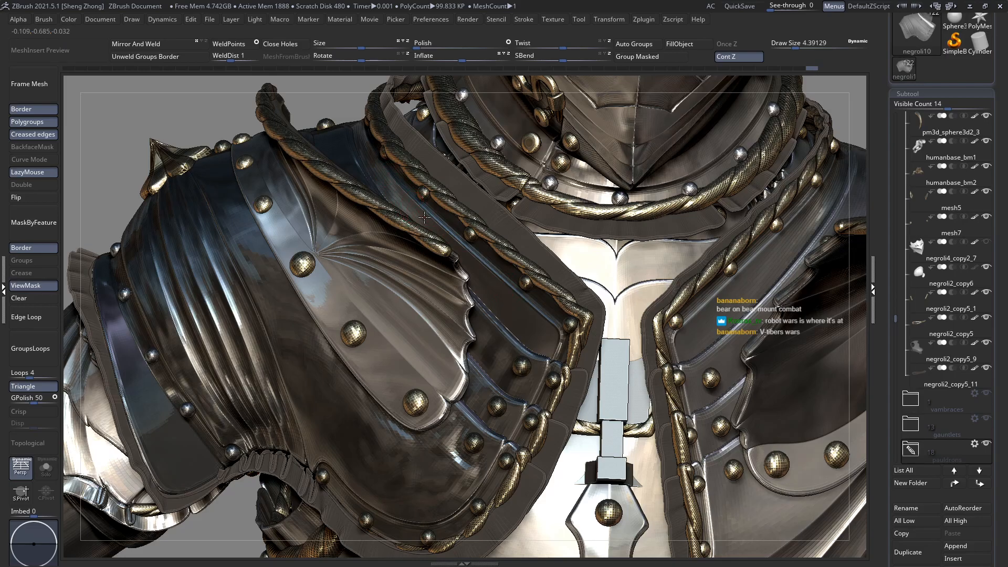
right_click_drag(425, 217, 423, 235)
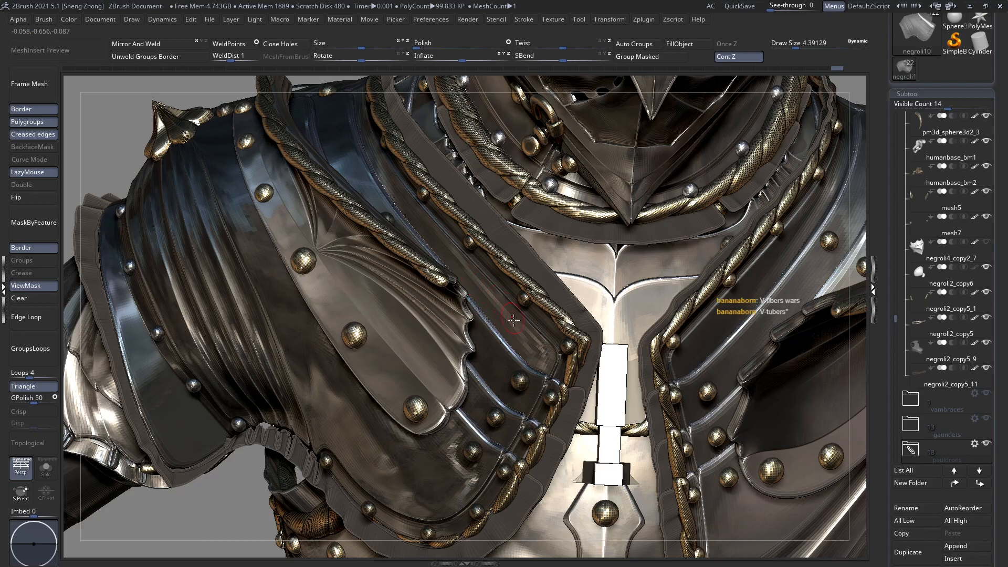
right_click_drag(458, 267, 427, 226)
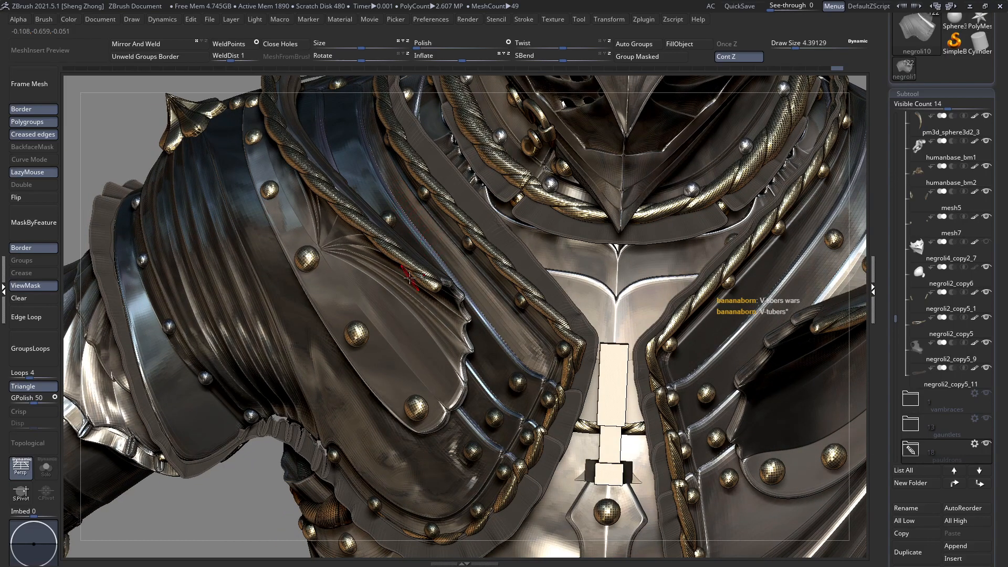
right_click_drag(449, 252, 453, 263)
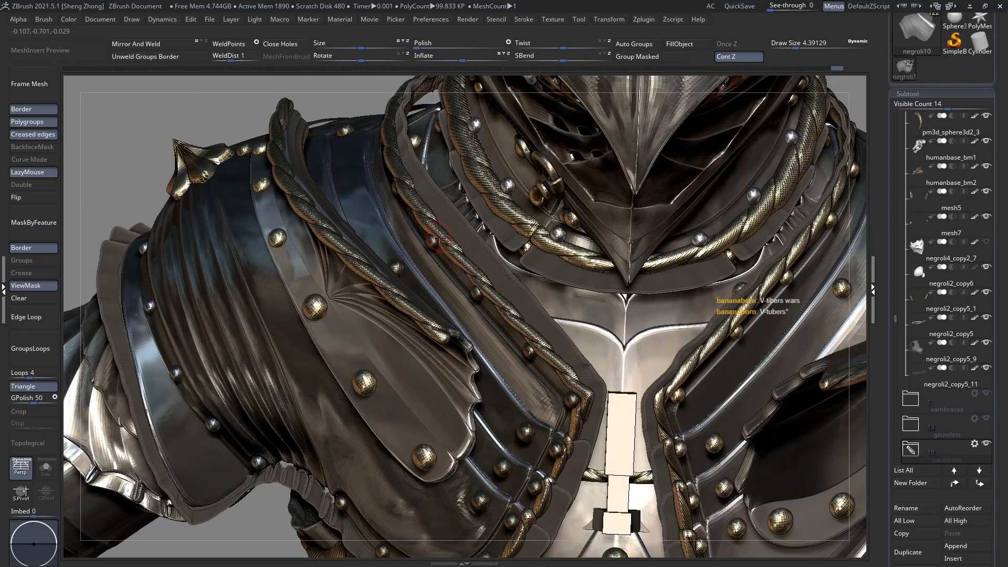
key("space")
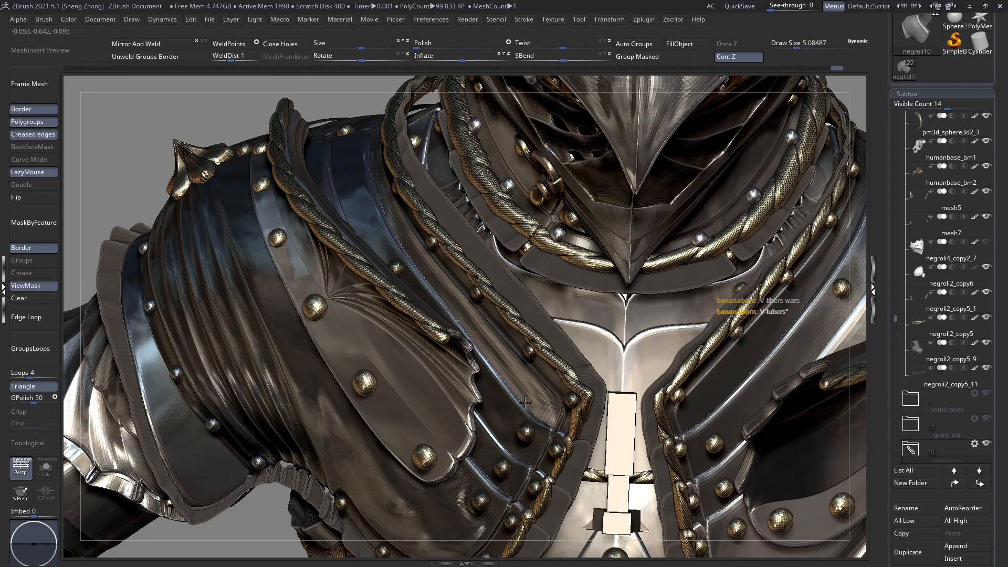
Clear the mask and mask off everything but the large smooth front plate between the riveted band and the pleats.
right_click_drag(434, 305, 347, 295)
left_click(30, 301)
right_click_drag(432, 286, 539, 353, "ctrl")
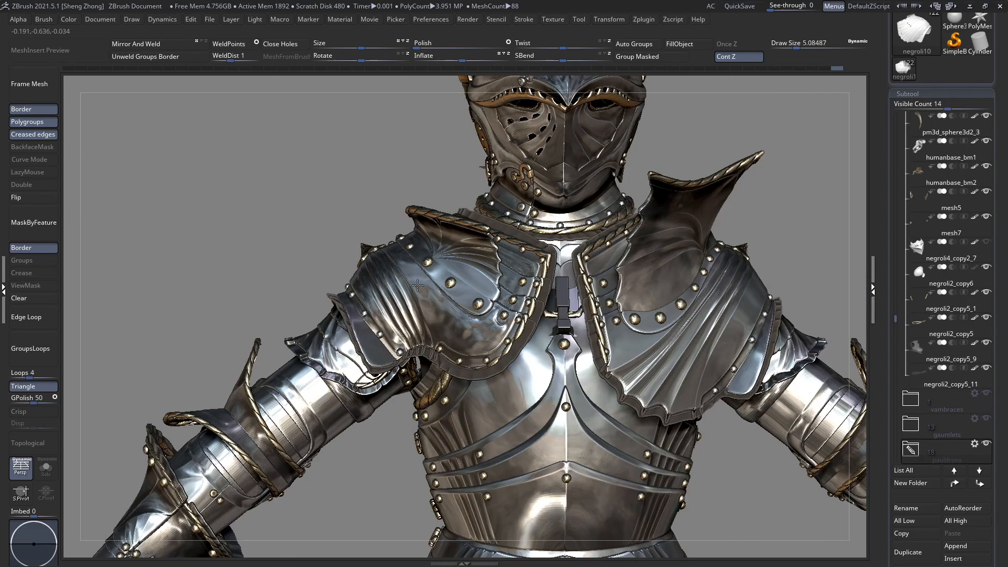
right_click_drag(417, 285, 390, 338, "ctrl")
right_click_drag(488, 344, 522, 304)
key("l")
key("l")
left_click(522, 303, "alt")
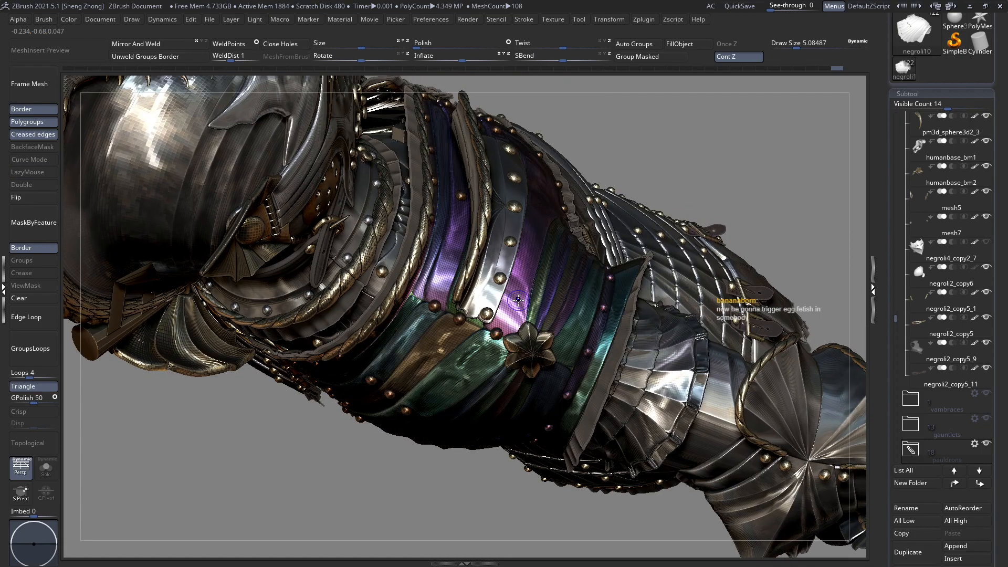
left_click(516, 296, "ctrl+shift")
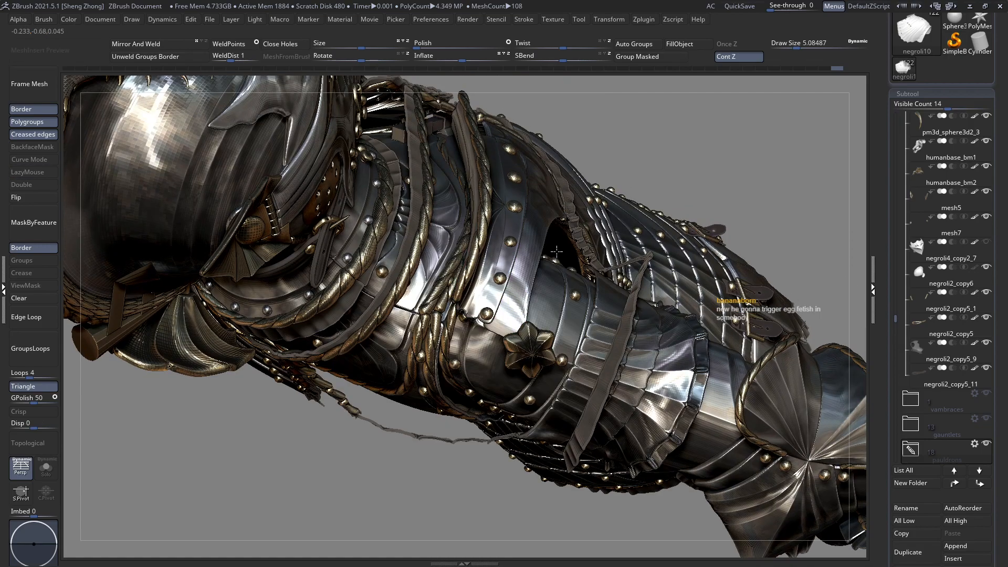
left_click_drag(789, 139, 790, 145, "ctrl+shift")
left_click(790, 142, "ctrl")
left_click(790, 143, "ctrl+shift")
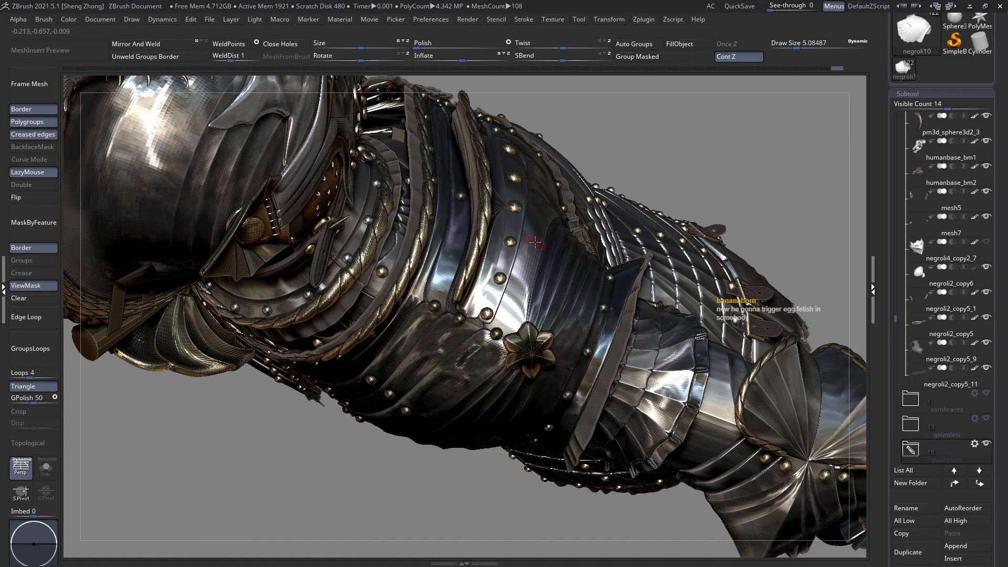
Set the draw size to about 5.9 and sculpt relief strokes between the riveted band and the pleats near the flower ornament.
mouse_move(517, 282)
right_mouse_down("ctrl")
mouse_move(519, 263)
mouse_move(525, 297)
mouse_move(477, 319)
mouse_move(470, 287)
right_mouse_up("ctrl")
key("space")
left_click_drag(464, 287, 470, 287)
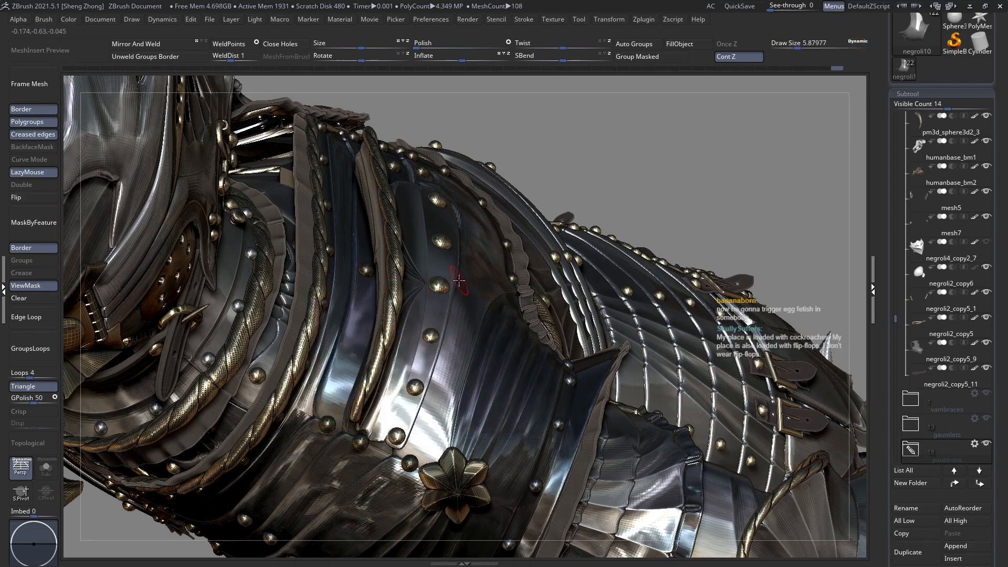
left_click_drag(441, 363, 432, 452)
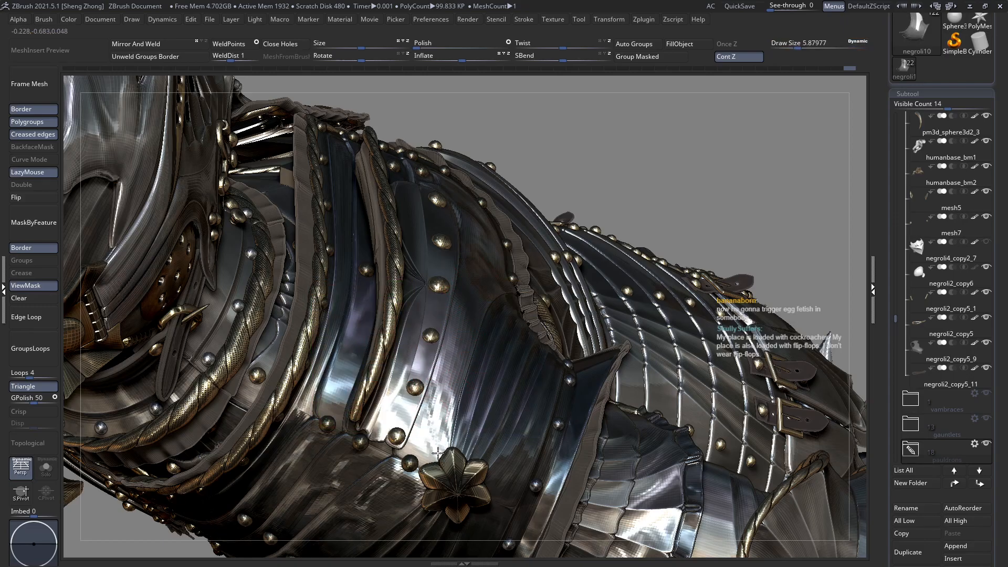
left_click_drag(437, 379, 458, 298)
mouse_move(432, 418)
left_mouse_down()
mouse_move(415, 446)
mouse_move(422, 386)
left_mouse_up()
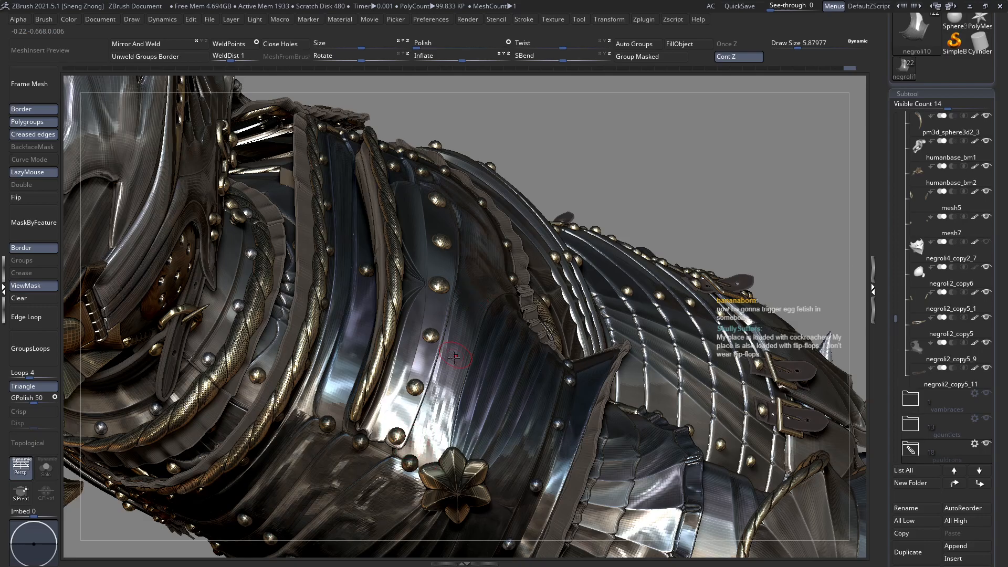
Continue the relief down the large front plate, over its rounded lobe below the riveted band toward the rope border.
right_click_drag(478, 308, 476, 272)
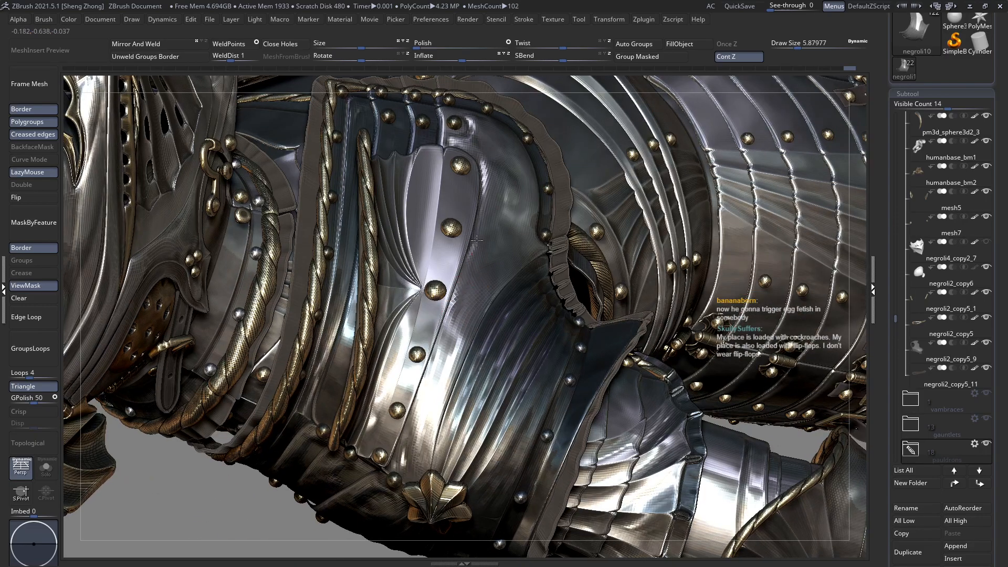
left_click_drag(445, 399, 448, 397)
right_click_drag(513, 336, 467, 334, "ctrl")
mouse_move(476, 294)
right_mouse_down("ctrl")
mouse_move(473, 342)
mouse_move(482, 337)
right_mouse_up("ctrl")
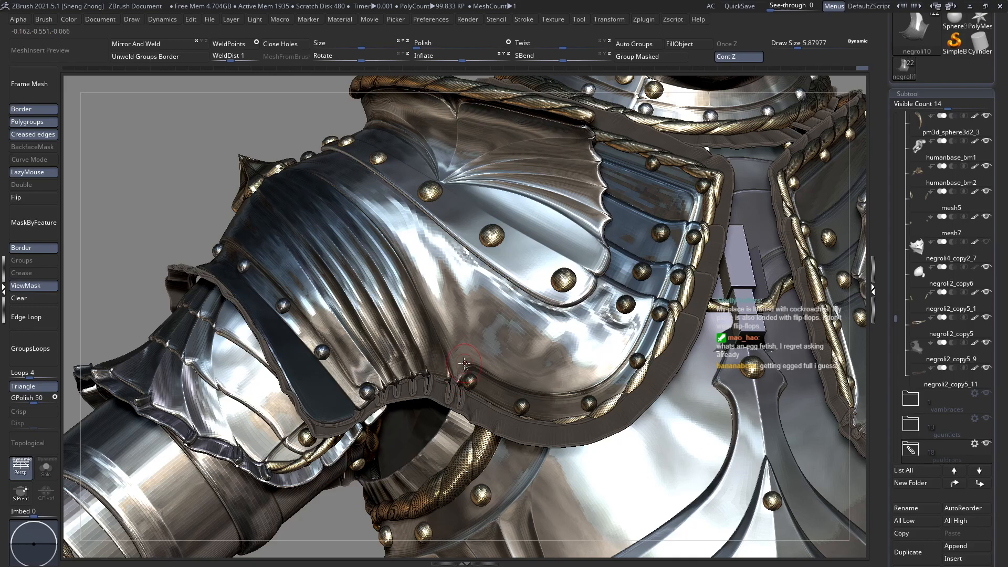
mouse_move(444, 231)
left_mouse_down()
mouse_move(487, 279)
mouse_move(510, 364)
left_mouse_up()
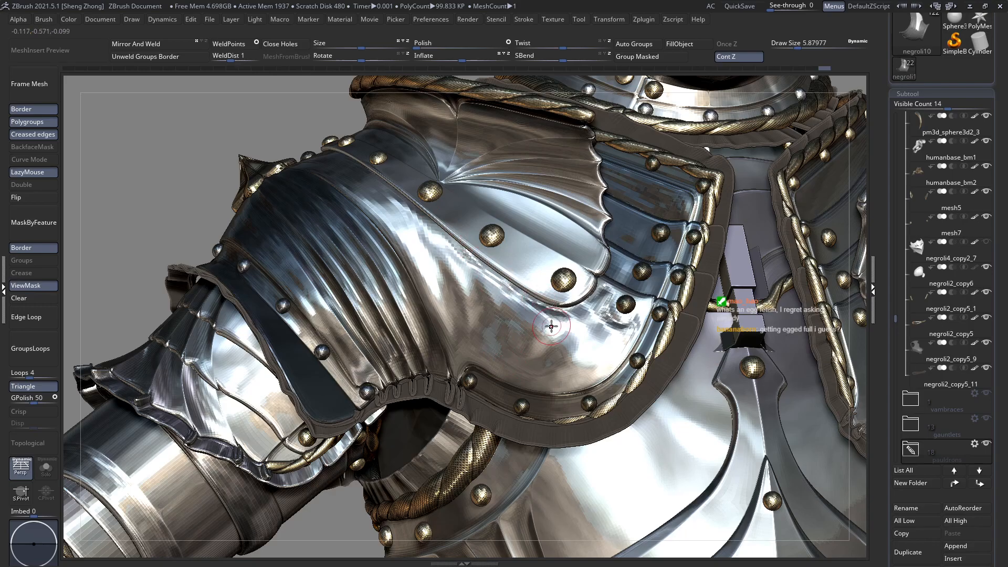
right_click_drag(581, 328, 609, 314)
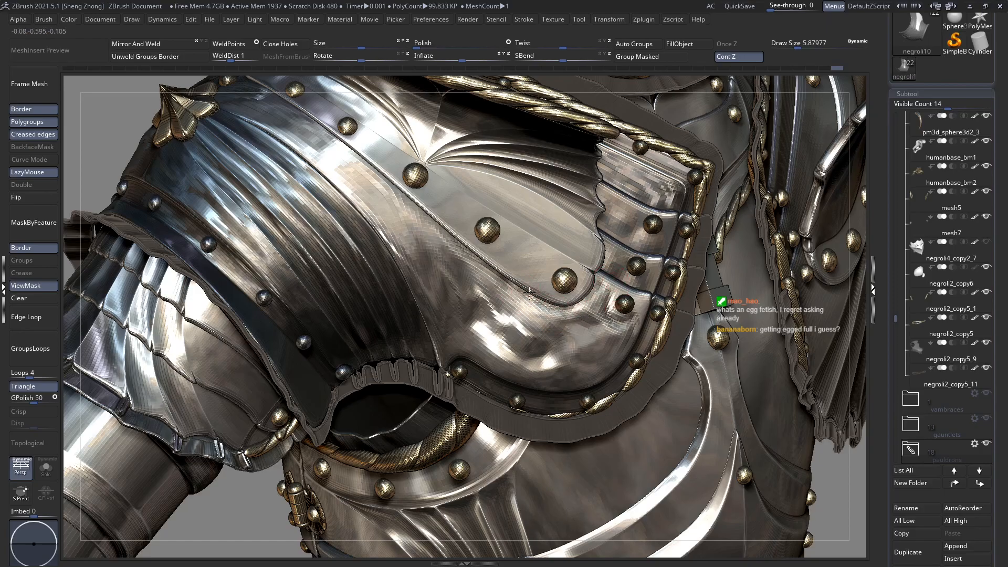
right_click_drag(625, 303, 687, 379, "ctrl")
right_click_drag(663, 336, 674, 301)
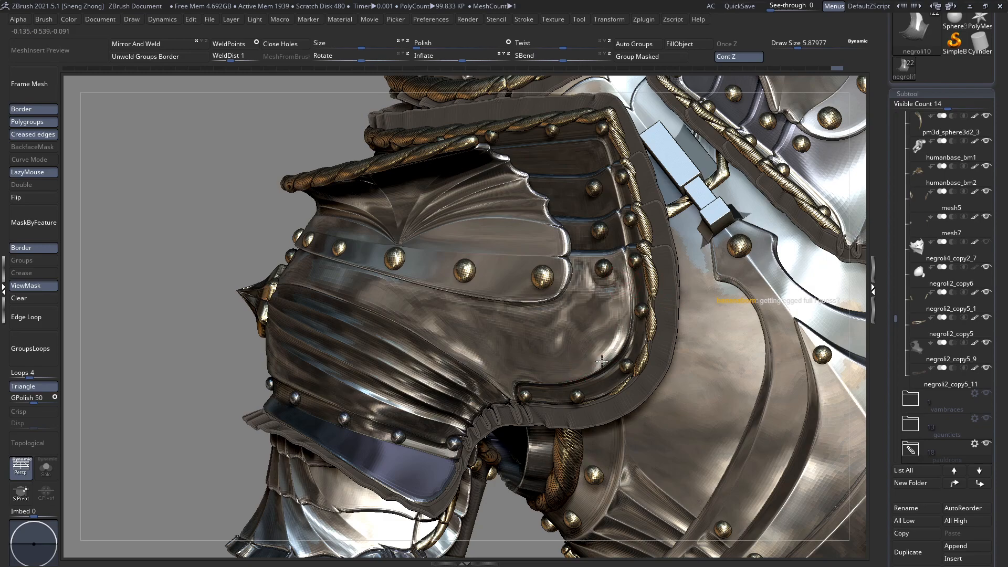
Clear the mask and mask off everything but the lower smooth riveted lame bordering the pleats beside the flower ornament.
right_click_drag(509, 384, 663, 340)
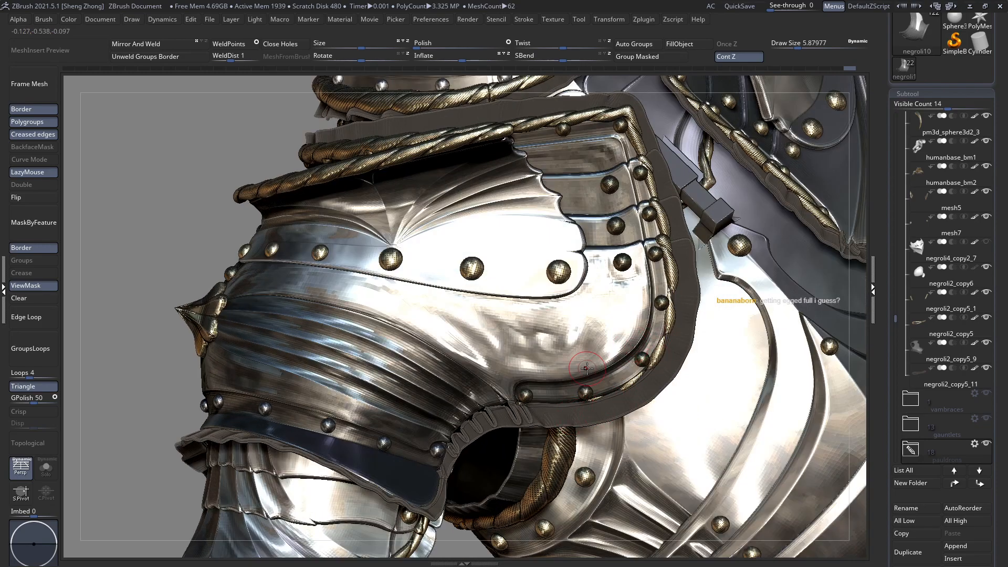
right_click_drag(622, 348, 675, 304, "ctrl")
right_click_drag(578, 306, 577, 258, "alt")
right_click_drag(577, 257, 612, 420)
right_click_drag(588, 320, 527, 300, "ctrl")
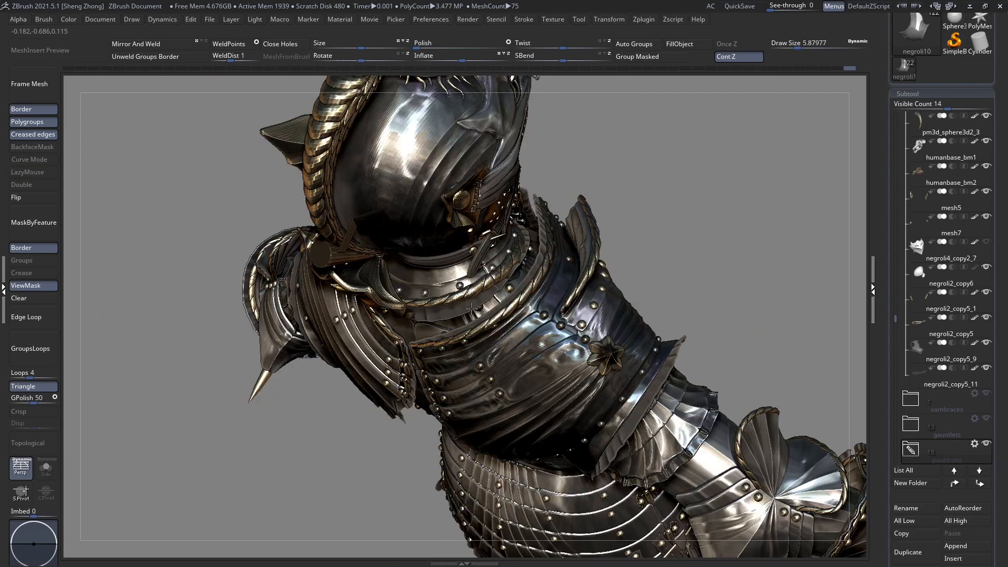
left_click(32, 324)
key("ctrl+z")
left_click(30, 301)
mouse_move(529, 353)
right_mouse_down()
mouse_move(568, 326)
mouse_move(535, 335)
mouse_move(528, 318)
mouse_move(492, 336)
mouse_move(549, 349)
mouse_move(561, 336)
mouse_move(547, 349)
right_mouse_up()
mouse_move(546, 349)
right_mouse_down("ctrl")
mouse_move(536, 305)
mouse_move(548, 336)
right_mouse_up("ctrl")
left_click(549, 322, "ctrl+shift")
left_click(772, 265, "ctrl+shift")
key("ctrl+z")
key("ctrl+z")
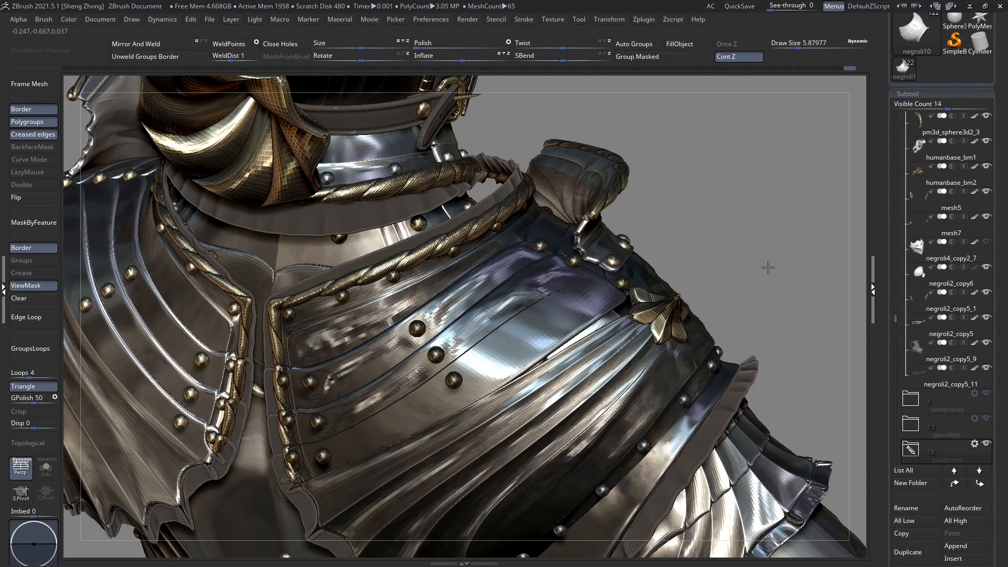
left_click(35, 235)
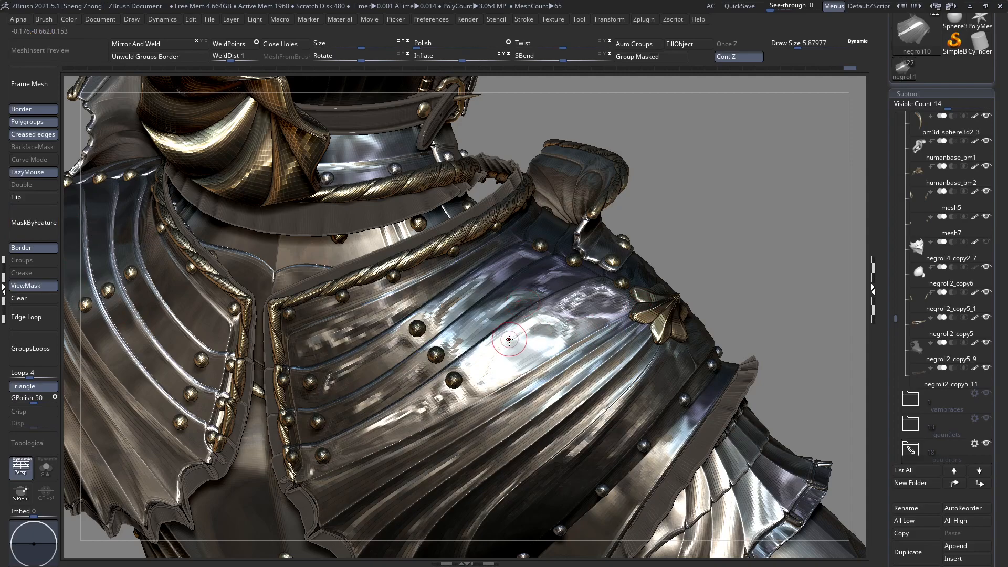
Sculpt relief strokes at draw size about 5.9 along the lower lame, from the flower ornament down to its rivet.
mouse_move(509, 340)
right_mouse_down("alt")
mouse_move(544, 338)
mouse_move(520, 328)
right_mouse_up("alt")
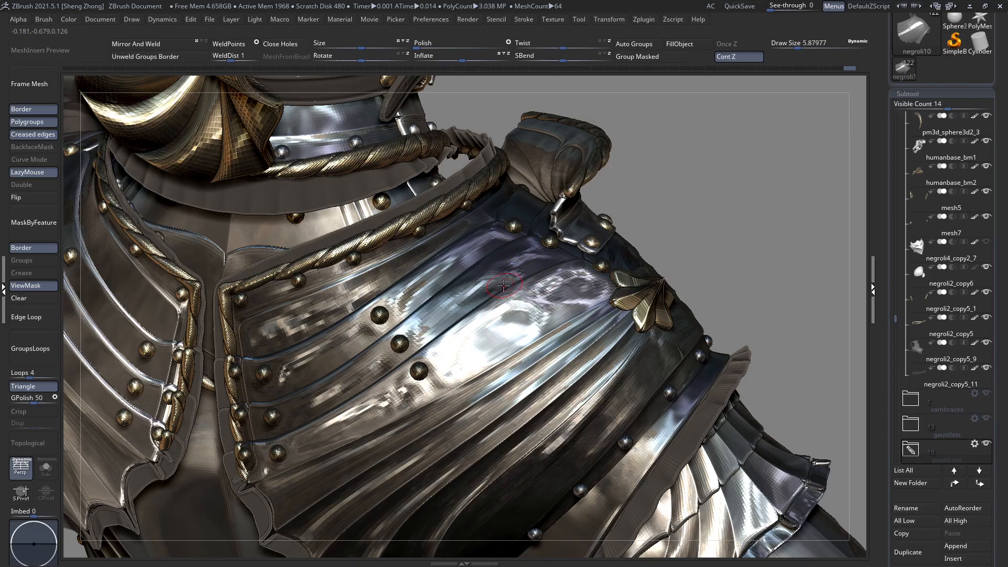
key("space")
left_click(467, 256)
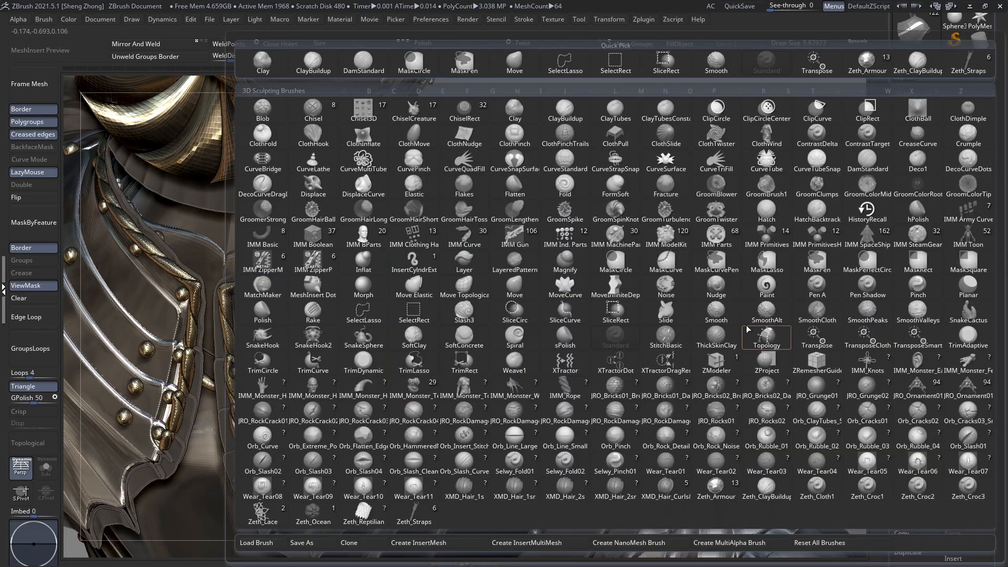
left_click(740, 333)
right_click_drag(606, 367, 600, 343, "alt")
right_click_drag(565, 312, 560, 329)
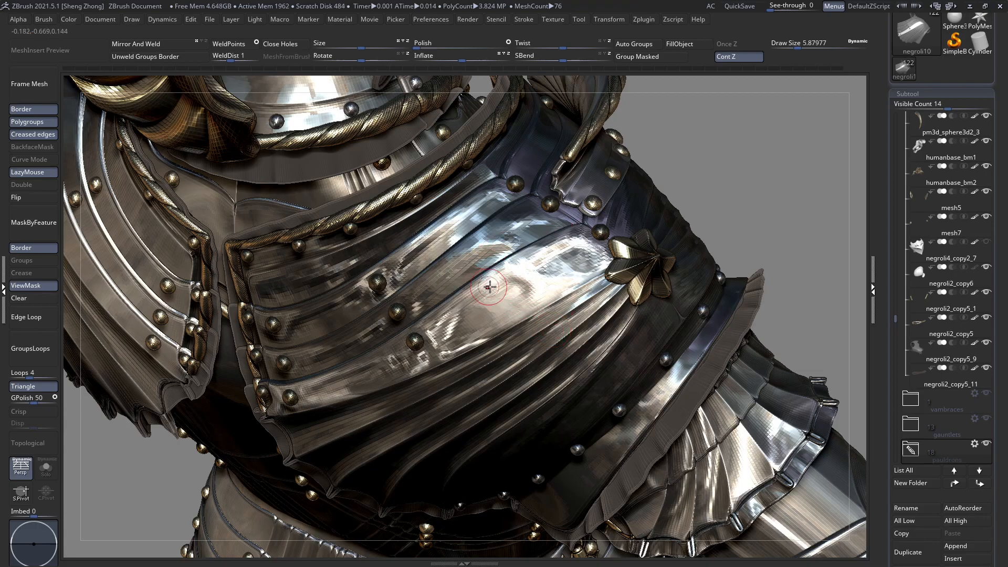
left_click_drag(524, 286, 505, 282)
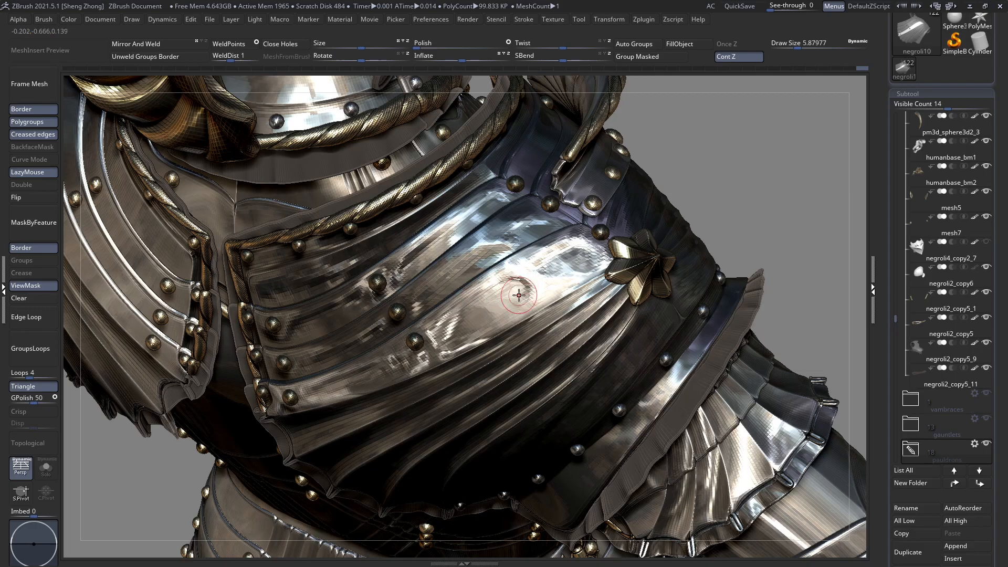
mouse_move(540, 300)
right_mouse_down("ctrl")
mouse_move(551, 288)
mouse_move(531, 242)
mouse_move(551, 263)
mouse_move(553, 310)
mouse_move(525, 281)
mouse_move(515, 322)
mouse_move(531, 292)
right_mouse_up("ctrl")
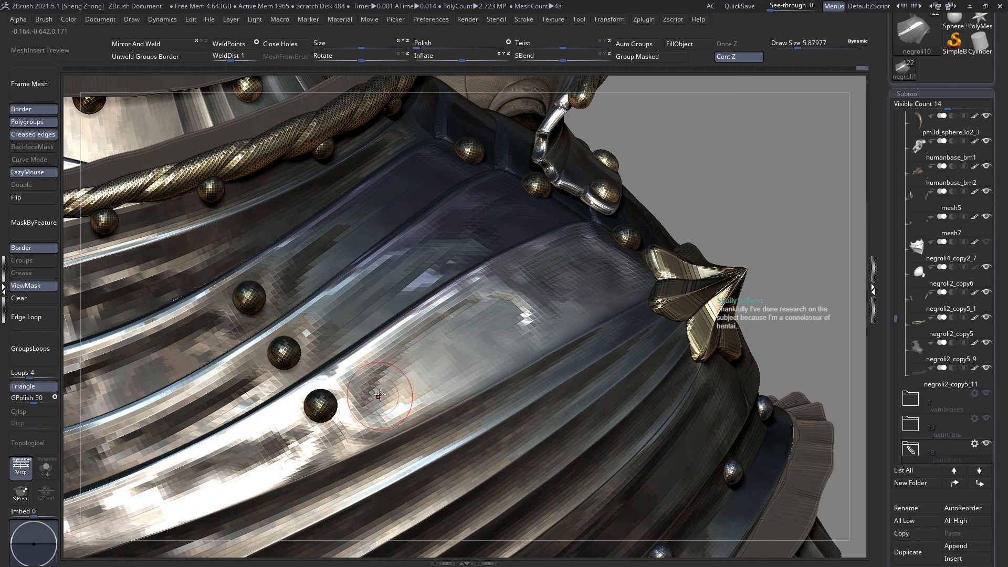
right_click_drag(392, 374, 635, 256)
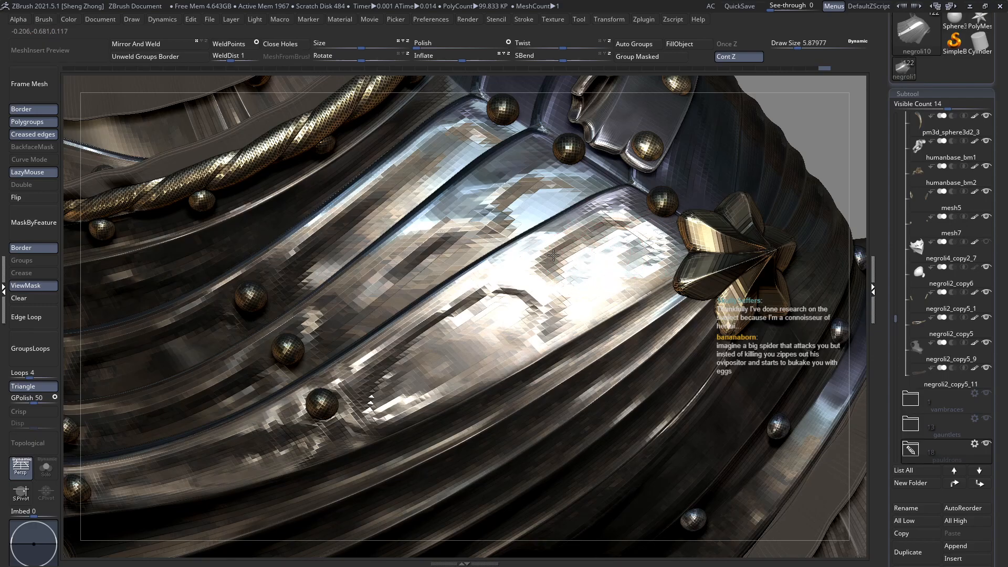
right_click_drag(586, 253, 518, 305, "ctrl")
left_click(525, 297, "ctrl+shift")
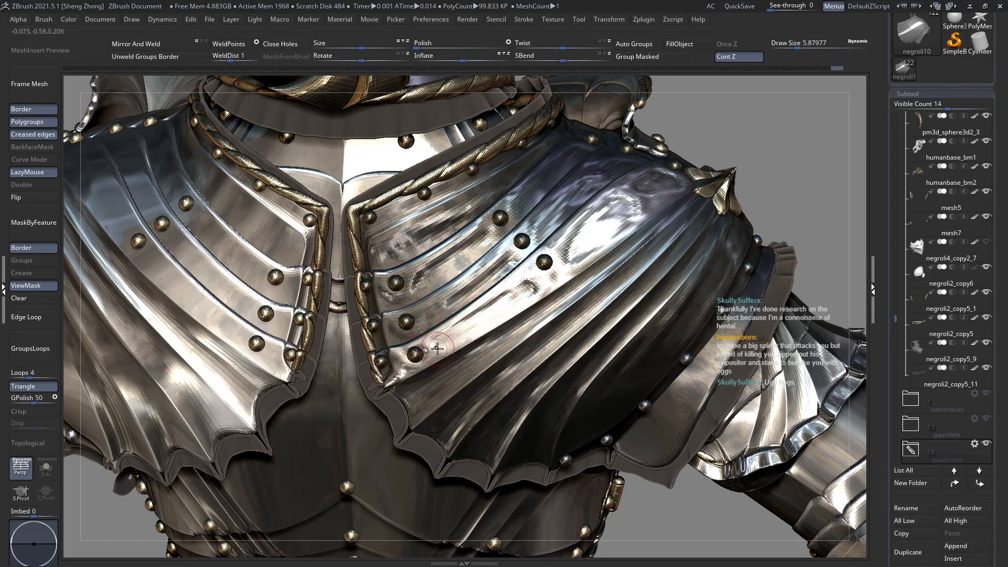
Deepen the lower lame's relief beside the flower ornament and extend it around the rivet toward the rope border.
right_click_drag(491, 341, 541, 488)
right_click_drag(549, 336, 597, 320, "ctrl")
key("l")
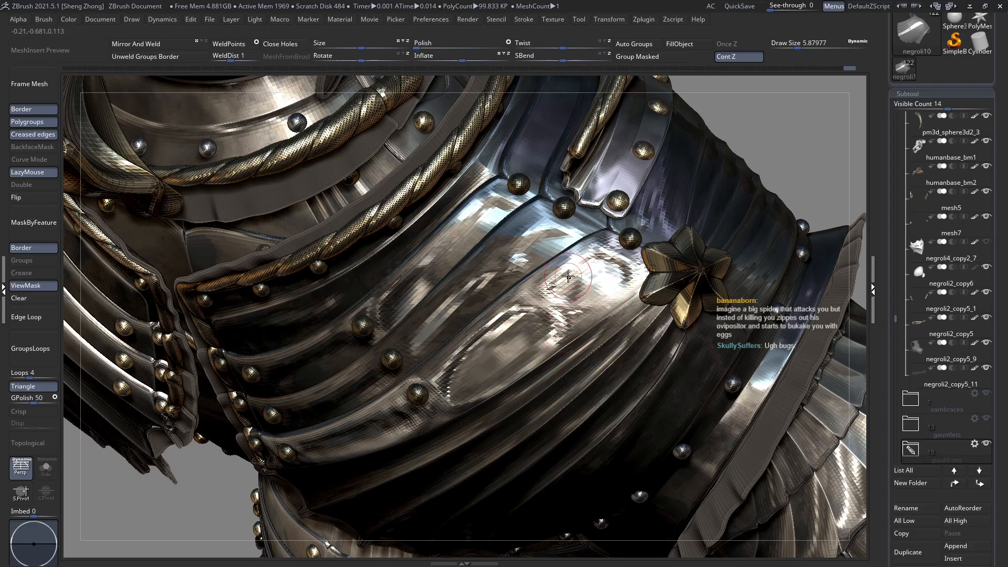
right_click_drag(565, 273, 616, 284)
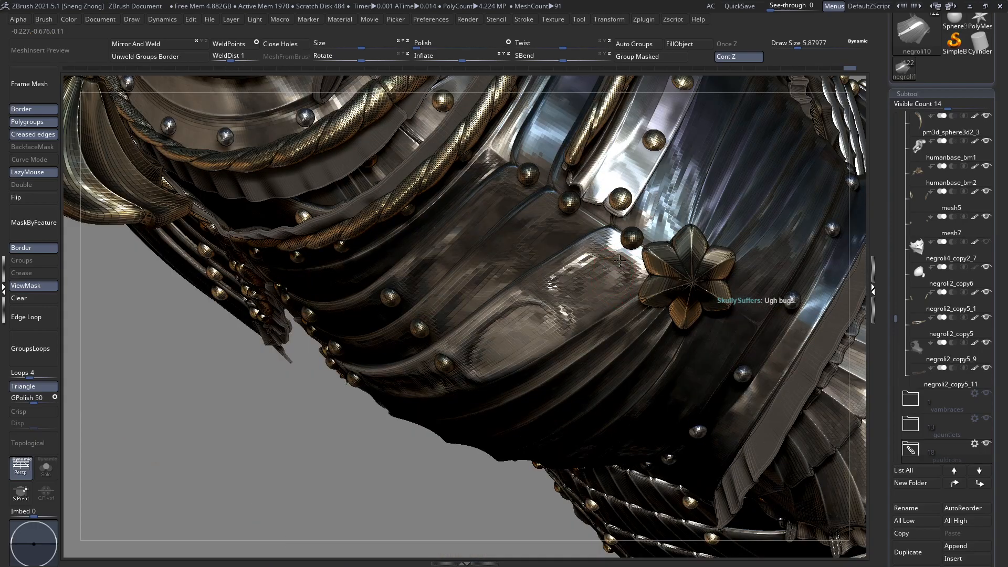
right_click_drag(613, 271, 583, 262)
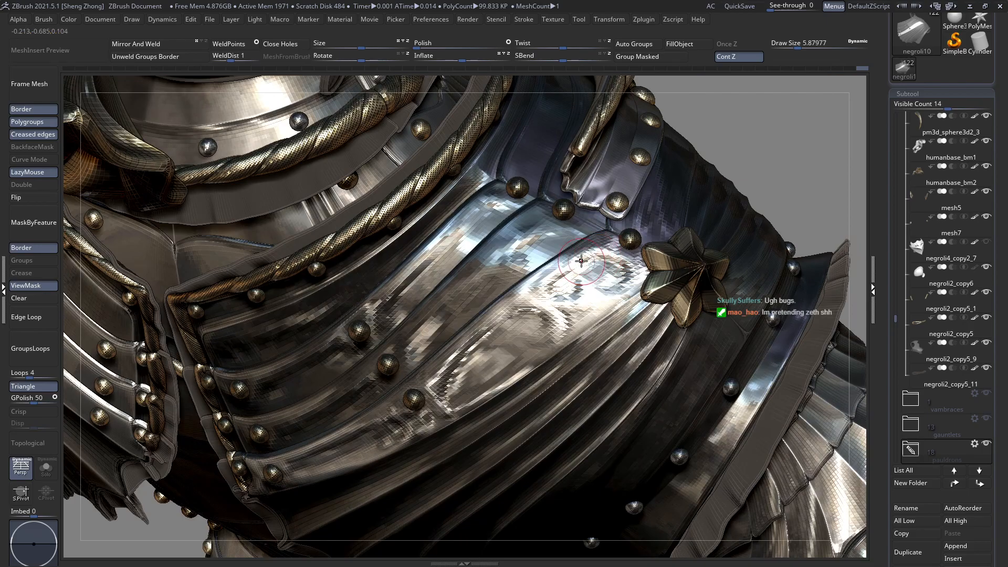
right_click_drag(590, 254, 514, 261)
key("l")
mouse_move(567, 323)
right_mouse_down("ctrl")
mouse_move(567, 293)
mouse_move(537, 297)
mouse_move(543, 331)
mouse_move(531, 297)
mouse_move(502, 298)
right_mouse_up("ctrl")
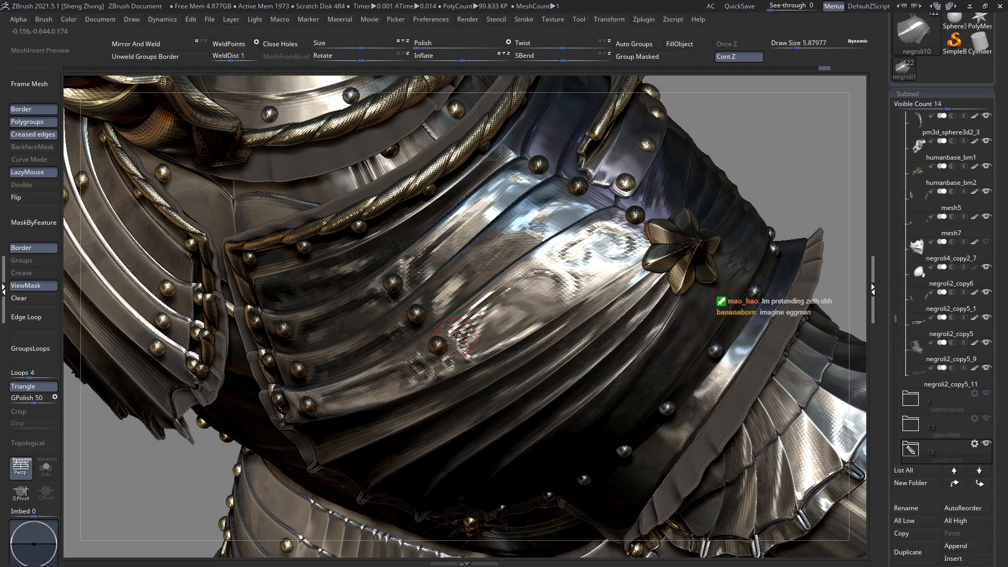
right_click_drag(461, 335, 502, 308, "ctrl")
Clear the mask and mask off everything but the middle of the three smooth riveted lames.
key("l")
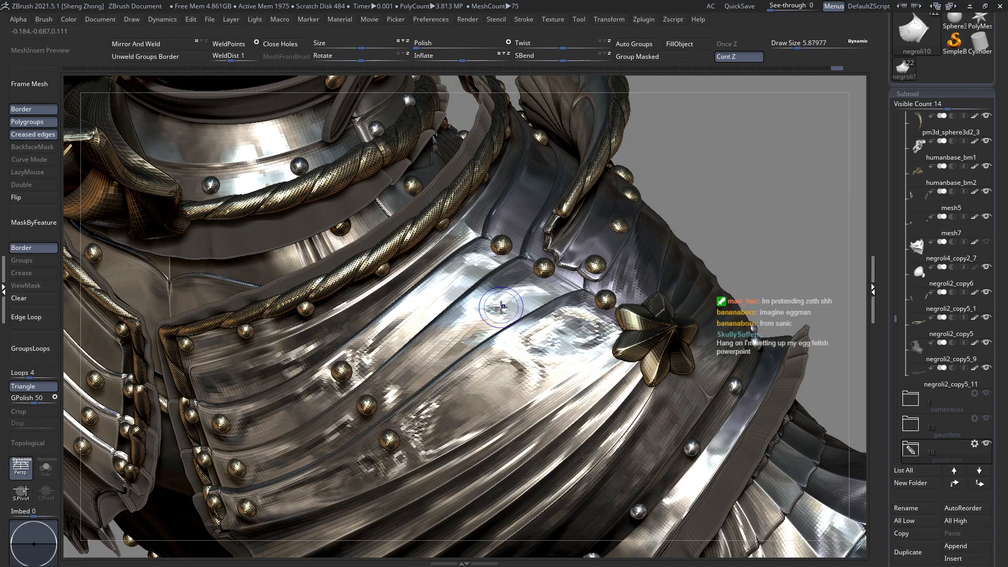
left_click_drag(501, 307, 500, 300)
right_click_drag(499, 302, 494, 312, "ctrl")
left_click_drag(738, 243, 748, 251, "ctrl")
key("ctrl+h")
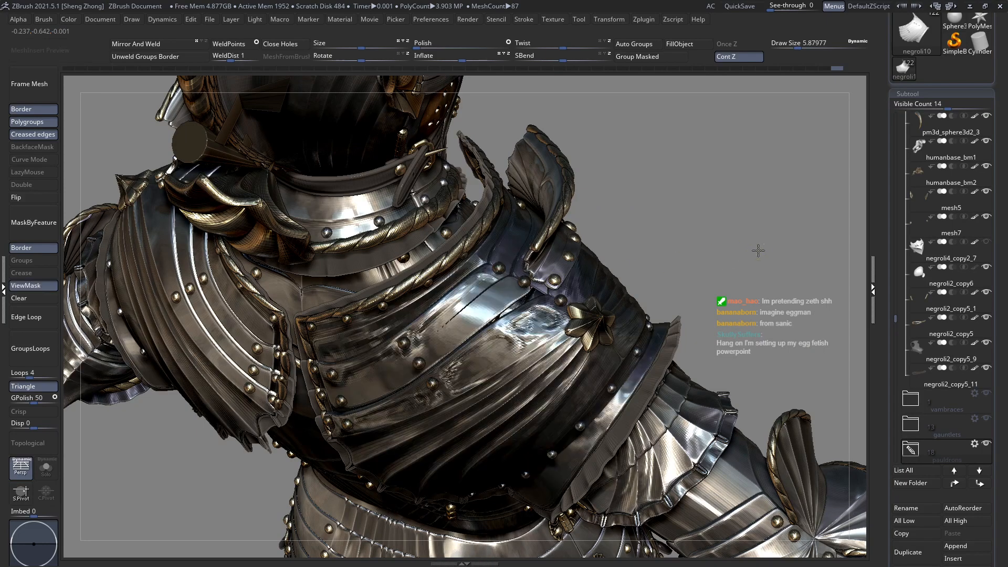
key("l")
left_click(51, 221)
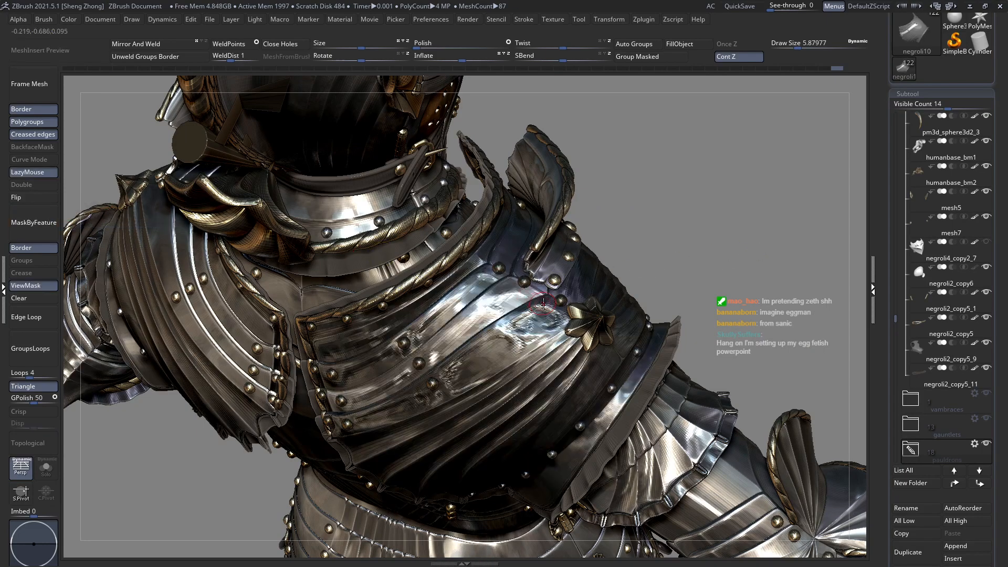
Sculpt relief strokes along the middle lame between its outer rivet near the flower ornament and its central rivet.
mouse_move(500, 320)
right_mouse_down("ctrl")
mouse_move(496, 367)
mouse_move(508, 336)
right_mouse_up("ctrl")
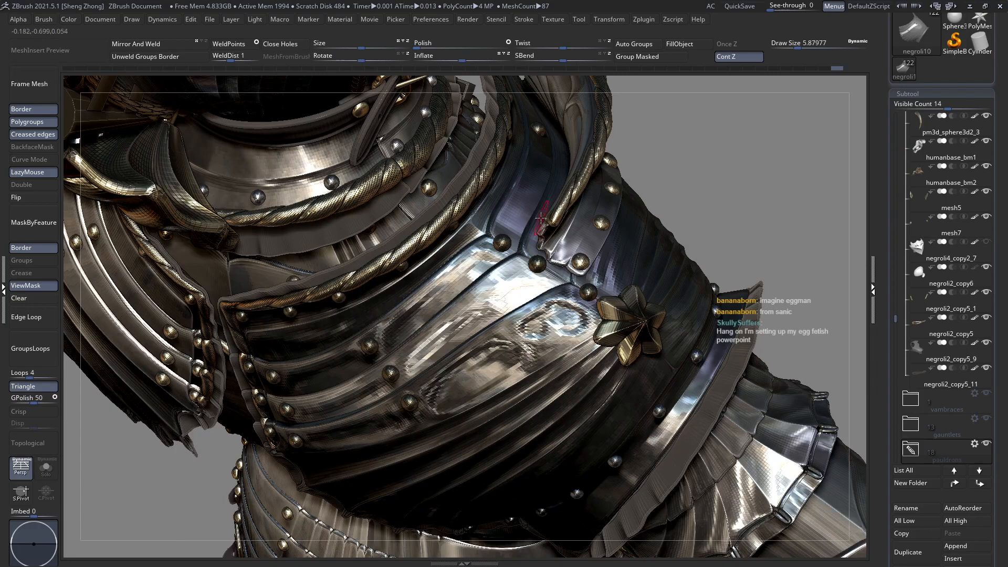
mouse_move(547, 305)
right_mouse_down()
mouse_move(604, 314)
mouse_move(566, 326)
mouse_move(565, 315)
right_mouse_up()
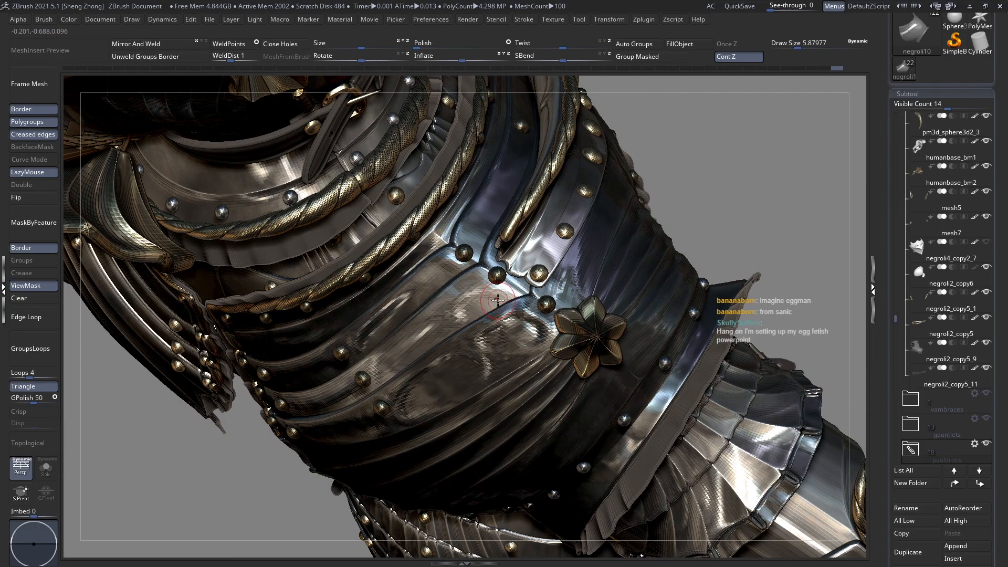
left_click_drag(458, 302, 463, 298)
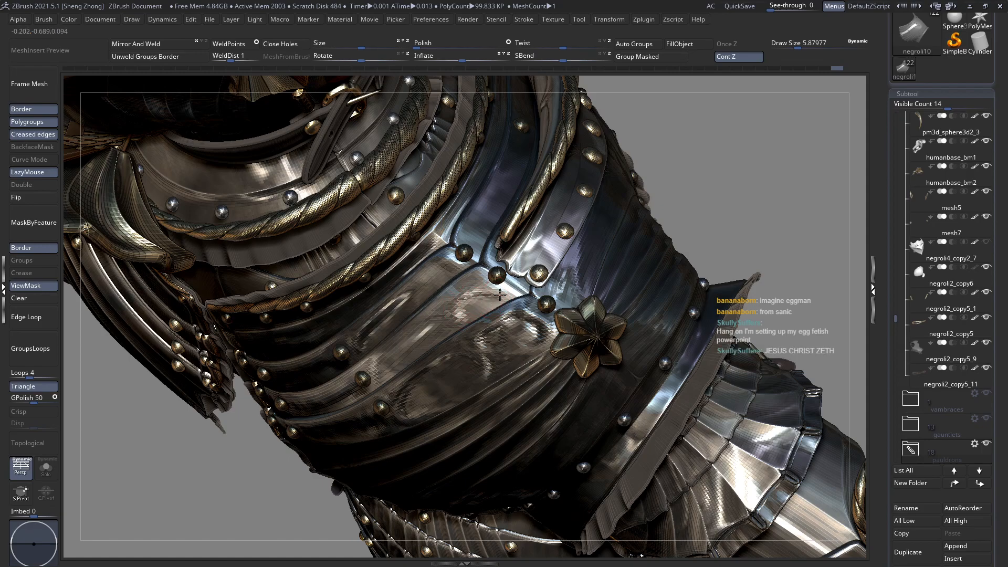
right_click_drag(461, 307, 540, 298)
right_click_drag(461, 258, 492, 375, "ctrl")
key("space")
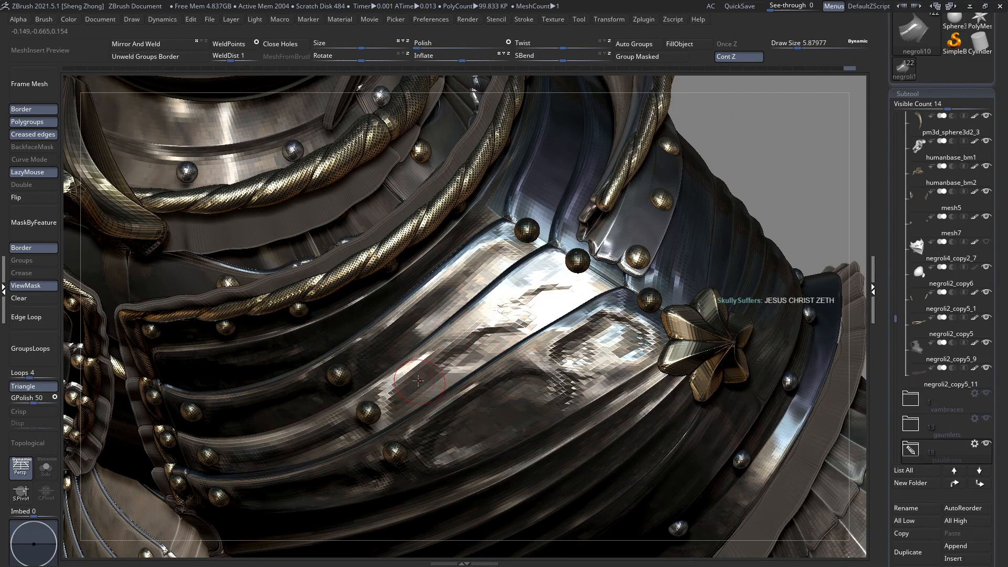
mouse_move(393, 422)
right_mouse_down()
mouse_move(489, 409)
mouse_move(692, 470)
mouse_move(470, 334)
mouse_move(504, 317)
mouse_move(496, 321)
right_mouse_up()
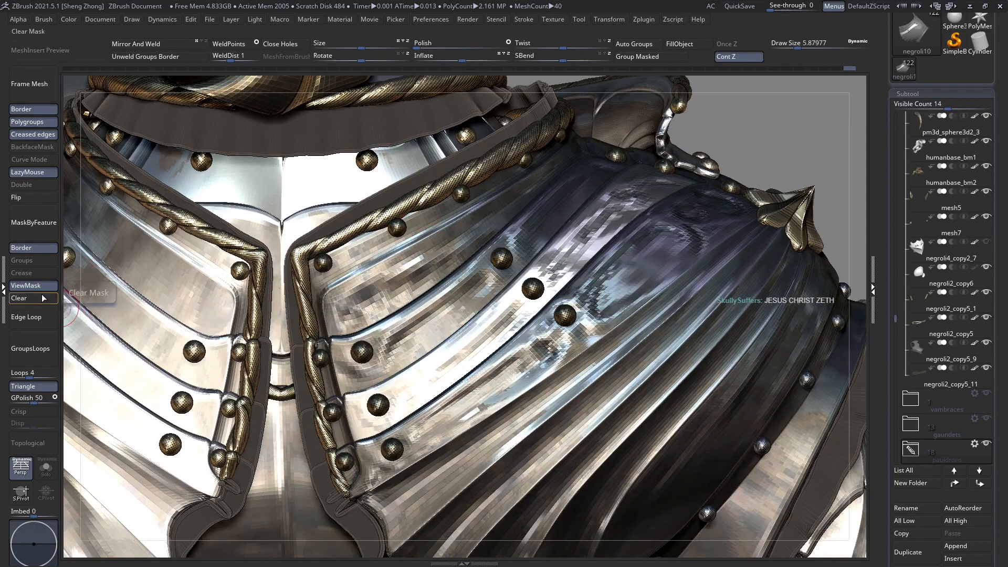
Renew the mask around the middle lame and extend its relief past the central rivet toward the rope border.
left_click(21, 297)
key("l")
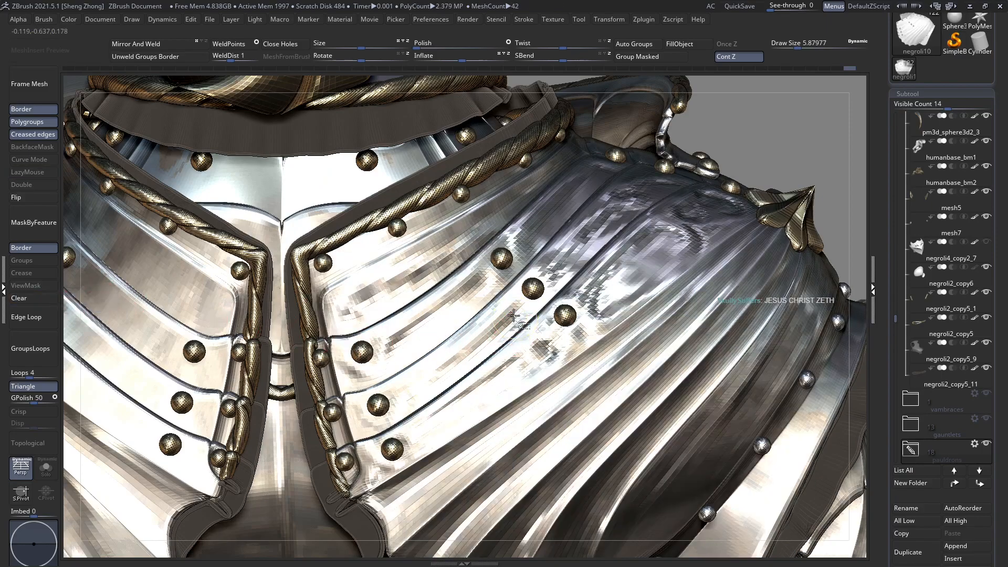
key("ctrl+h")
left_click(799, 152, "ctrl+shift")
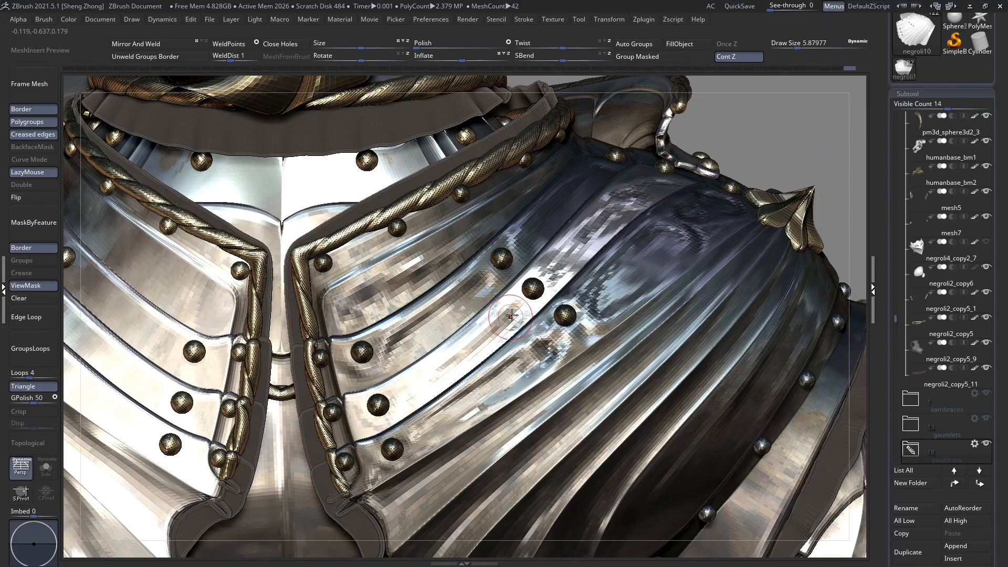
right_click_drag(489, 329, 480, 336)
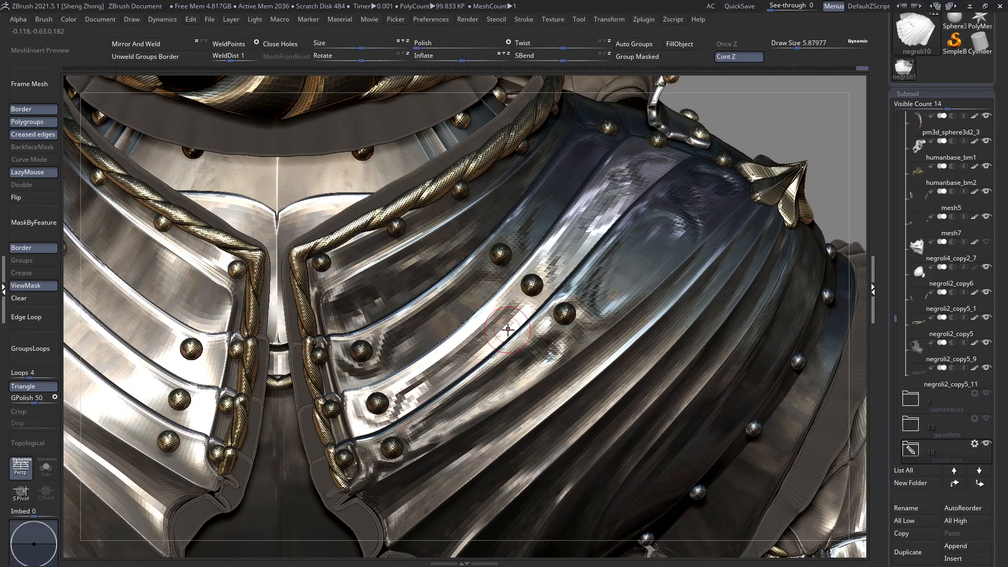
right_click_drag(546, 329, 430, 315, "ctrl")
Clear the mask and mask off everything but the upper of the three smooth riveted lames.
left_click(40, 301)
right_click_drag(506, 315, 578, 377, "ctrl")
left_click(535, 323, "ctrl+shift")
left_click(534, 324, "ctrl+shift")
left_click(735, 208, "ctrl")
left_click(735, 207, "ctrl+shift")
left_click(41, 234)
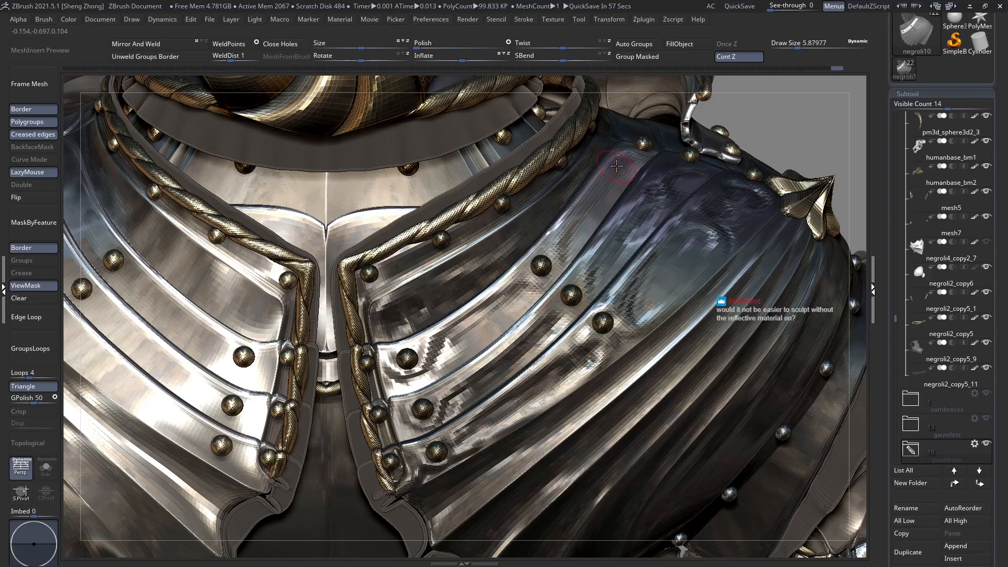
Sculpt relief strokes along the upper lame, on both sides of its central rivet.
right_click_drag(557, 287, 563, 253)
key("l")
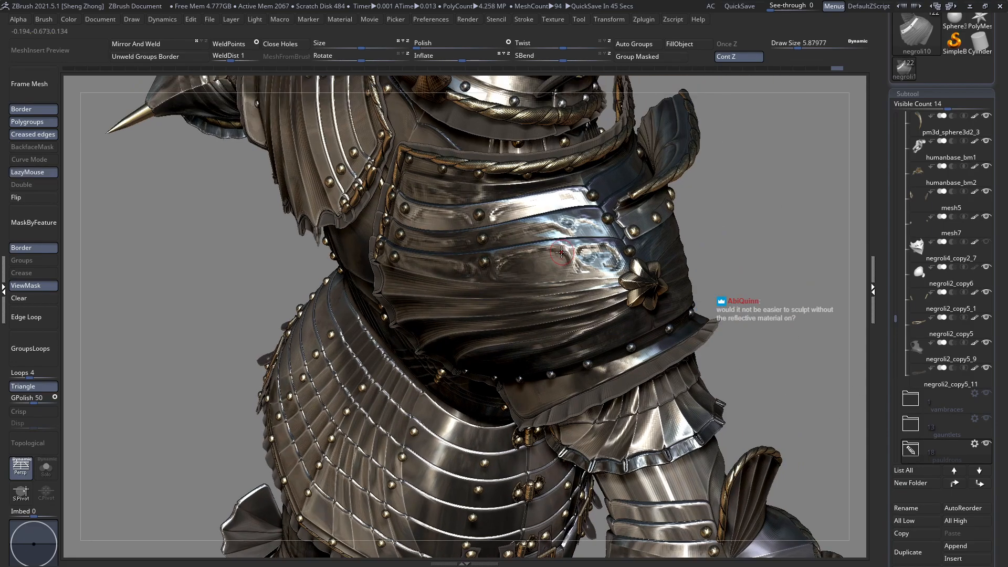
right_click_drag(604, 222, 621, 269, "ctrl")
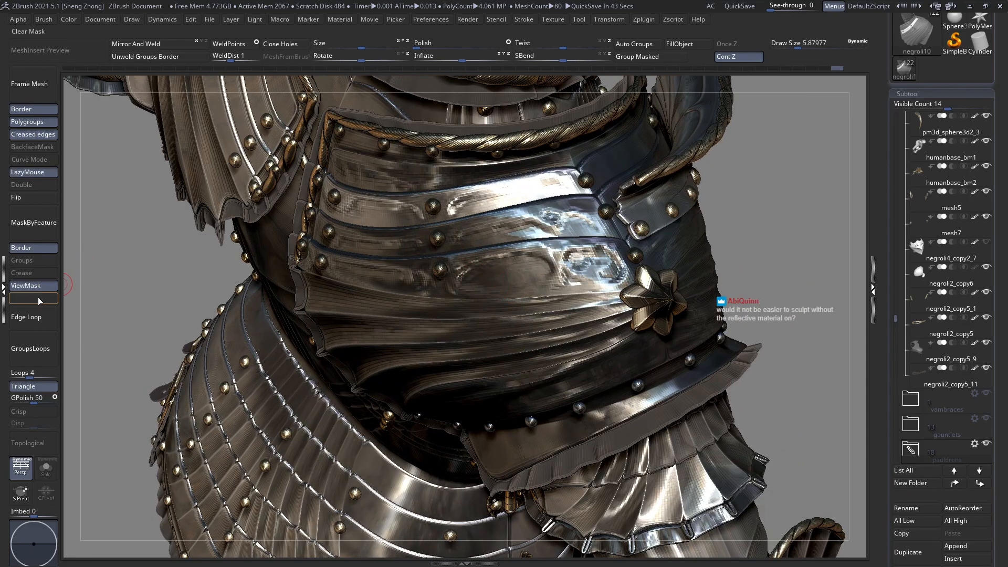
Clear the mask and mask off everything but the three smooth riveted lames together.
left_click(36, 299)
left_click(522, 275, "ctrl+shift")
left_click(521, 272, "ctrl+shift")
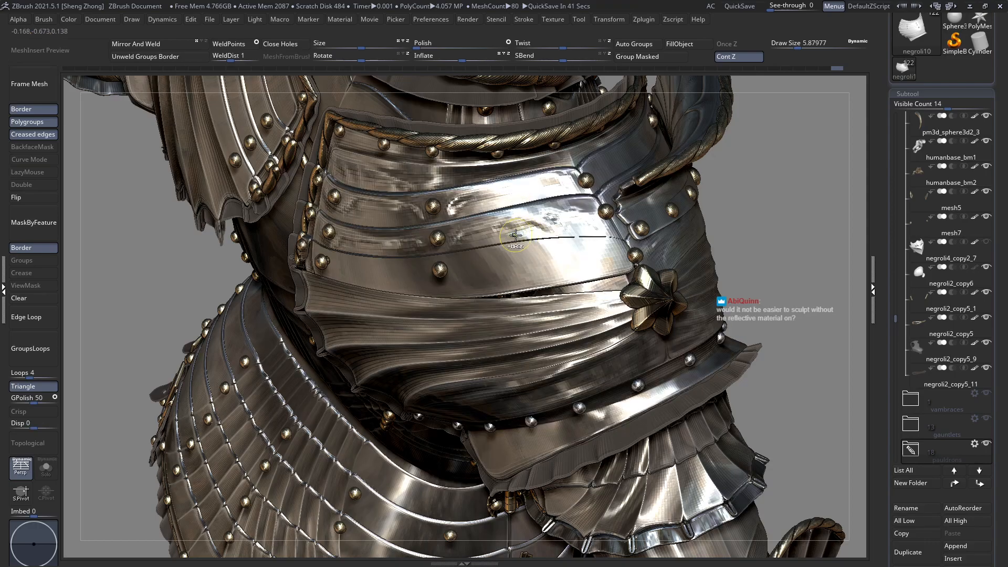
left_click(508, 227, "ctrl+shift")
left_click(502, 199, "ctrl+shift")
left_click(161, 281, "ctrl")
left_click(164, 276, "ctrl+shift")
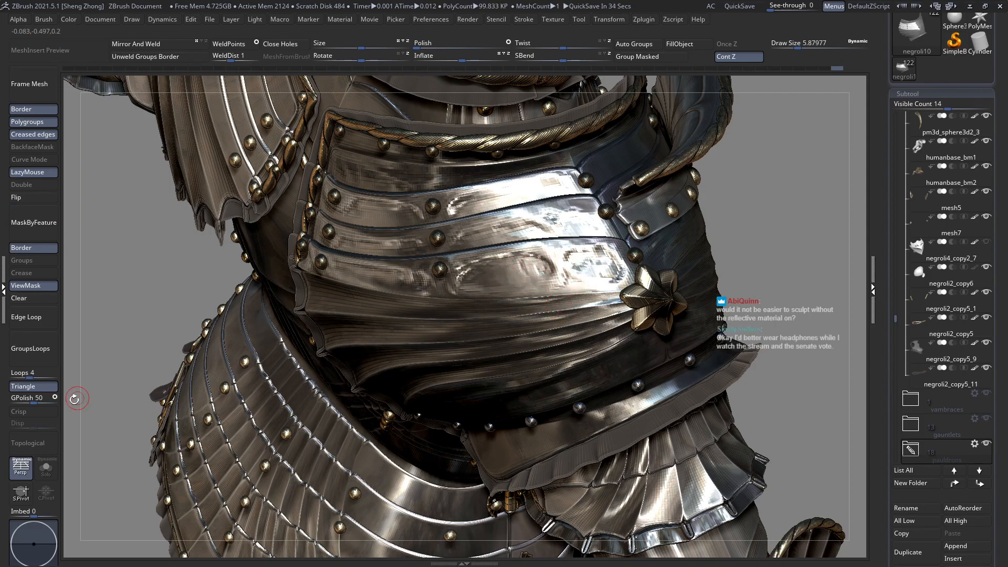
Enable topological auto-masking and refine the relief across the lames near the flower ornament, undoing one stroke.
left_click(27, 443)
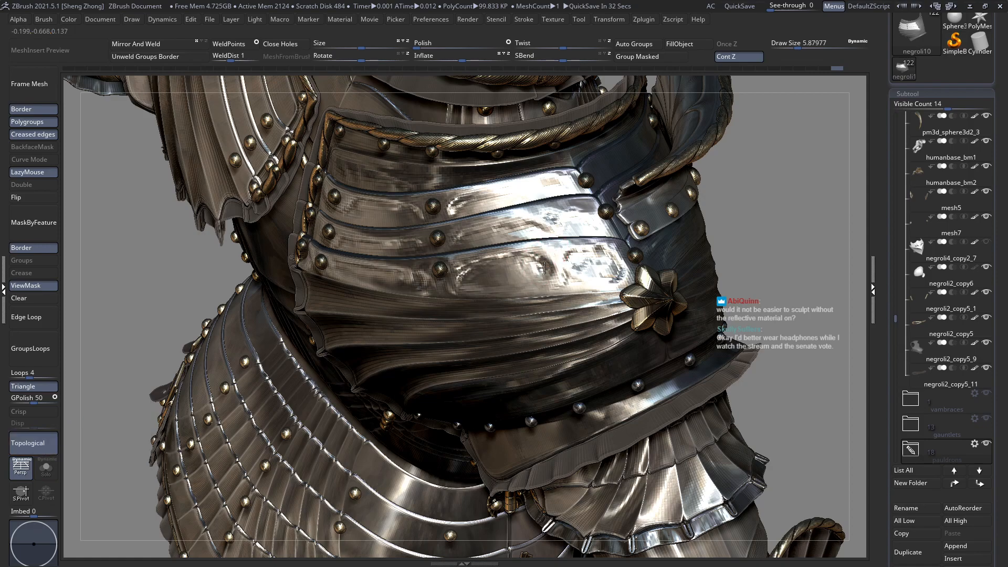
right_click_drag(514, 282, 588, 261)
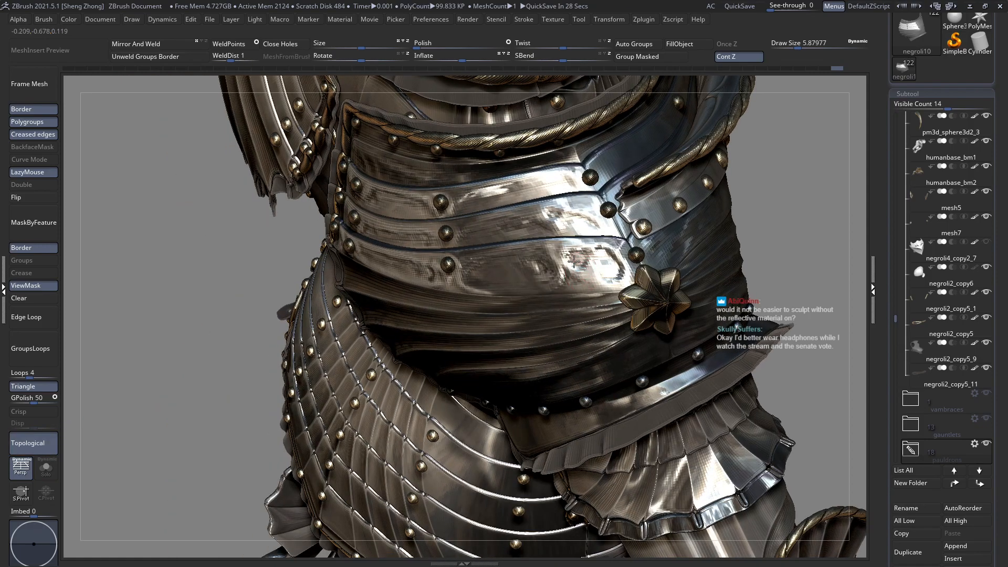
left_click_drag(581, 255, 575, 257)
key("ctrl+z")
right_click_drag(618, 235, 606, 252, "ctrl")
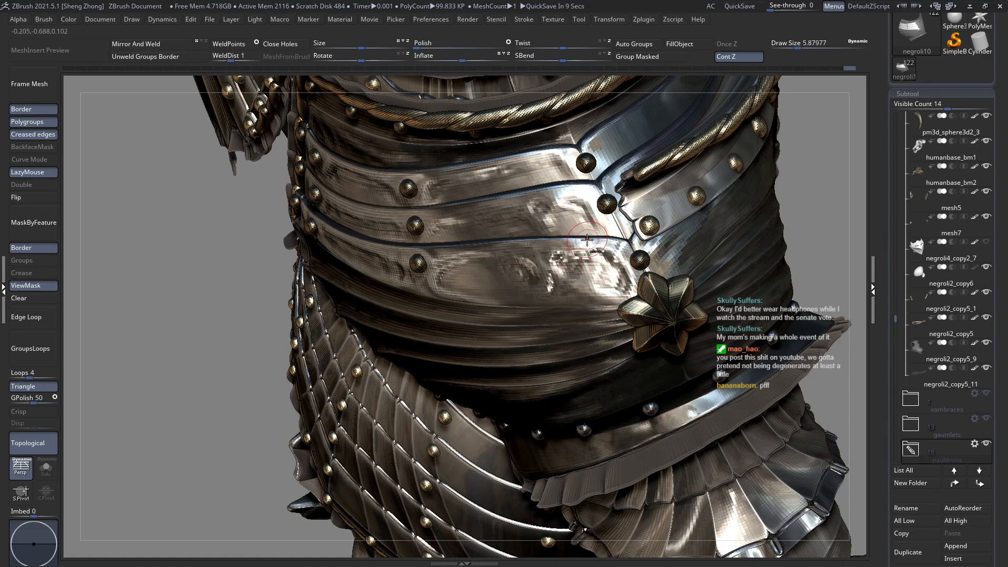
right_click_drag(587, 238, 569, 202)
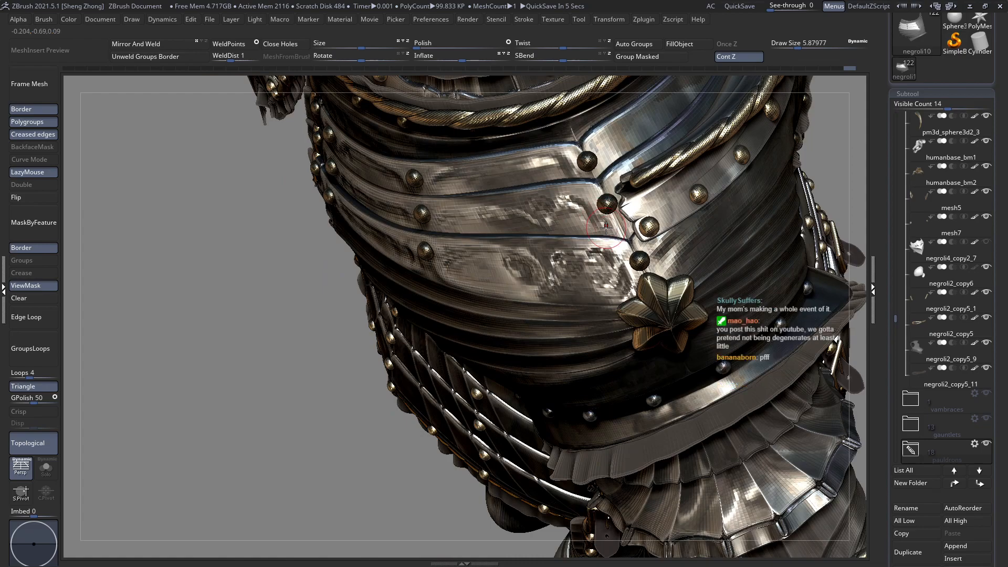
Isolate the middle smooth lame and, with topological auto-masking turned off, sculpt relief at its end near the flower ornament.
right_click_drag(327, 230, 462, 231)
left_click(573, 214, "ctrl+shift")
right_click_drag(574, 214, 584, 237, "ctrl")
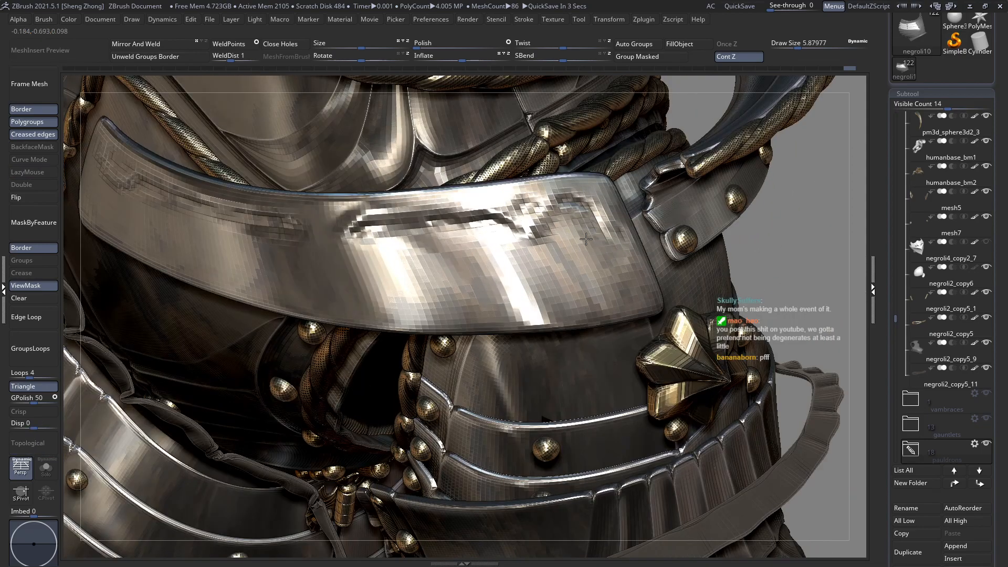
left_click(27, 441)
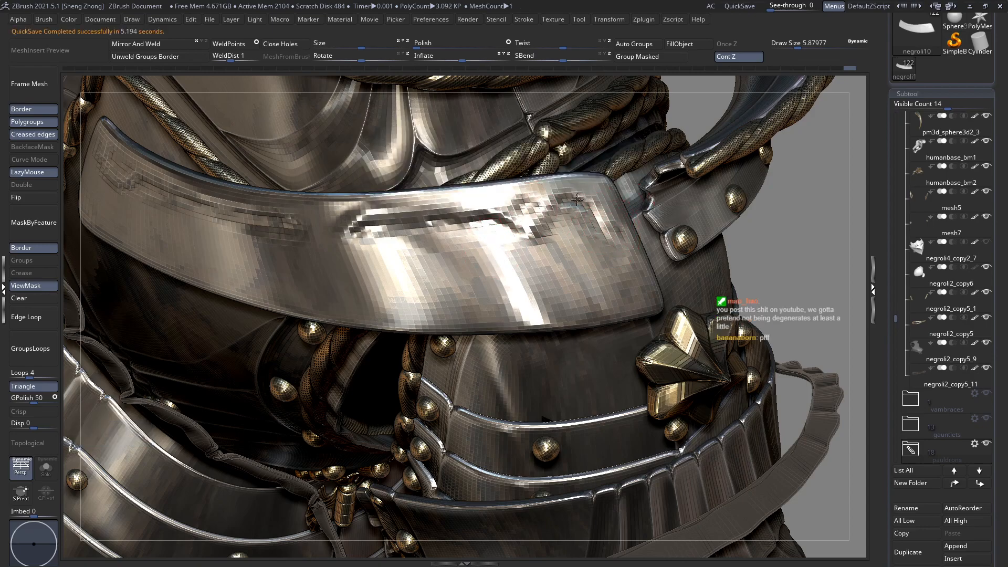
right_click_drag(584, 221, 593, 214)
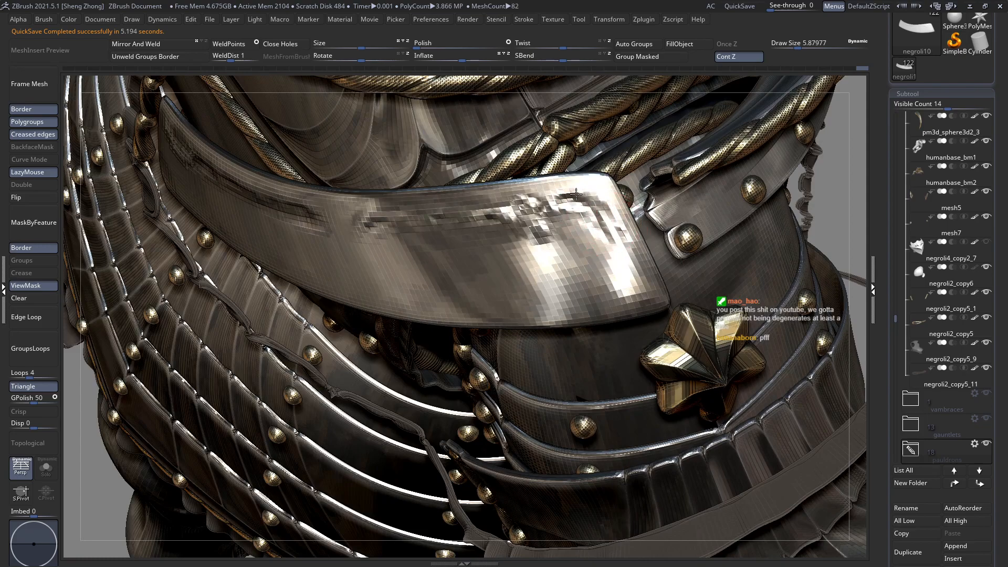
right_click_drag(567, 202, 590, 198)
Check the relief against the whole pauldron, then isolate the middle lame again and extend the relief along its upper half.
left_click(367, 259, "alt")
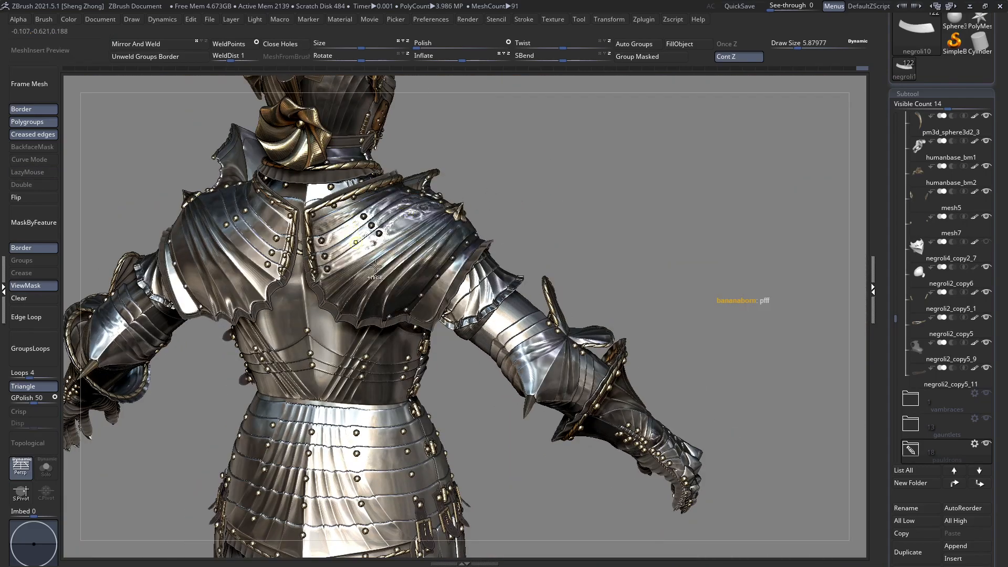
right_click_drag(366, 259, 372, 332, "ctrl")
right_click_drag(473, 157, 506, 256, "alt")
right_click_drag(517, 163, 534, 219)
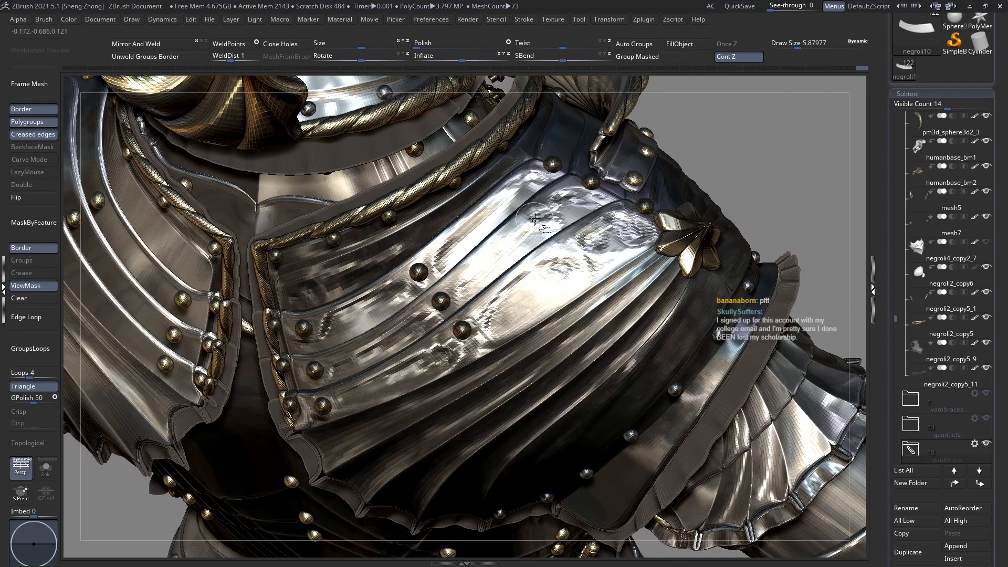
left_click(522, 273, "ctrl+shift")
key("f")
right_click_drag(515, 252, 507, 263)
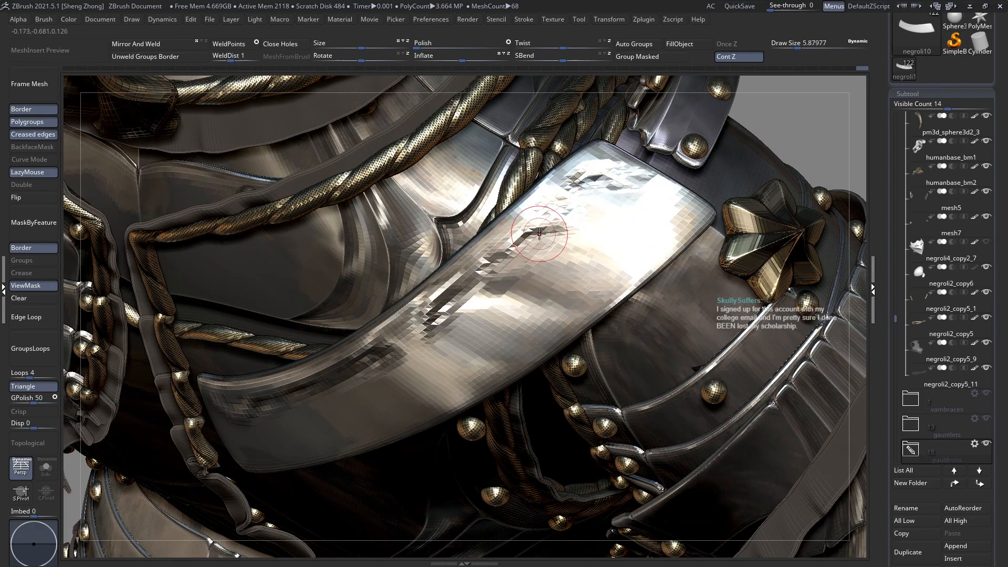
right_click_drag(577, 218, 571, 244)
mouse_move(554, 230)
left_mouse_down()
mouse_move(472, 260)
mouse_move(441, 299)
left_mouse_up()
right_click_drag(438, 332, 463, 267)
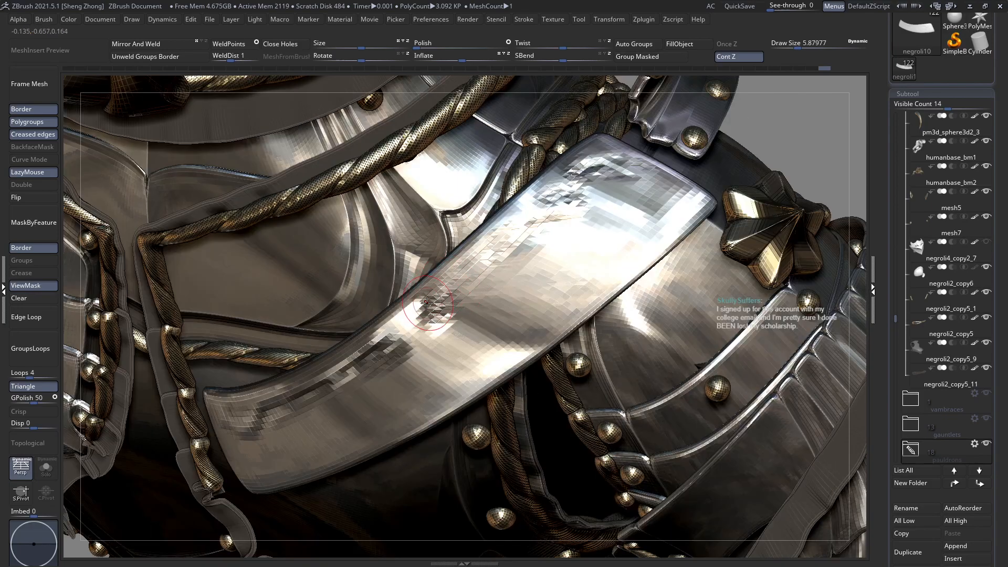
Sculpt the relief down the lower half of the isolated middle lame to its narrow end by the rope trim.
right_click_drag(343, 369, 509, 255)
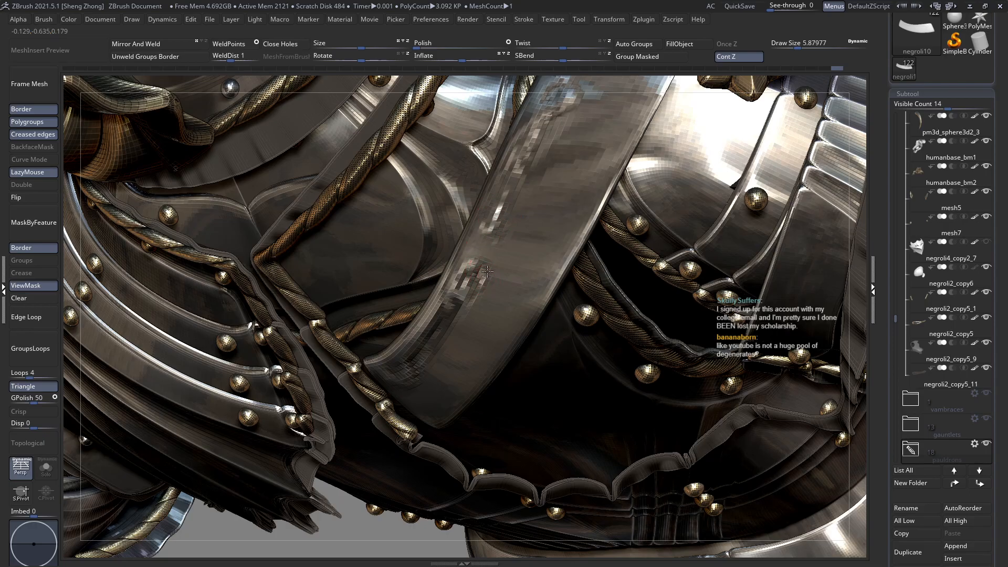
right_click_drag(450, 317, 448, 292)
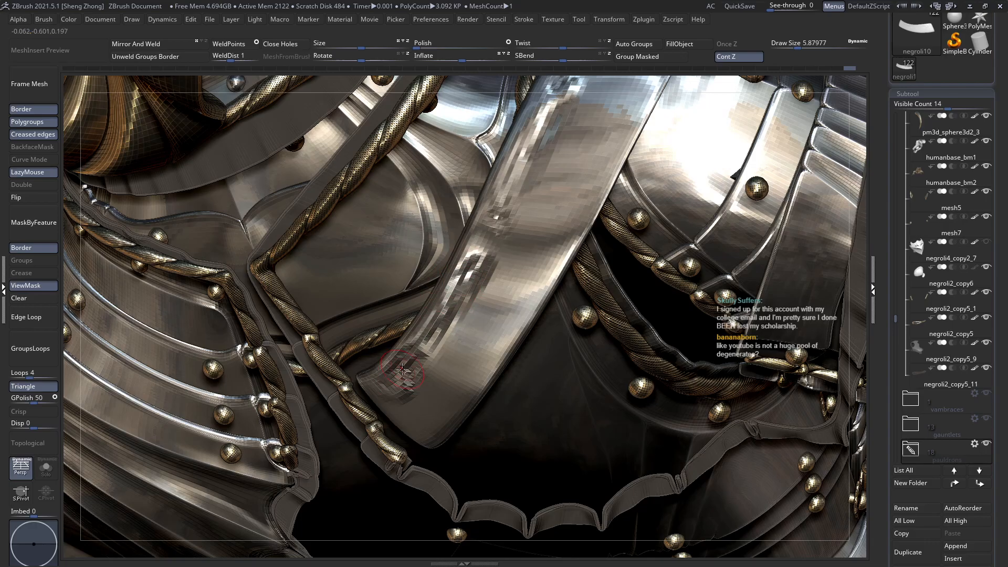
right_click_drag(409, 376, 507, 325, "ctrl")
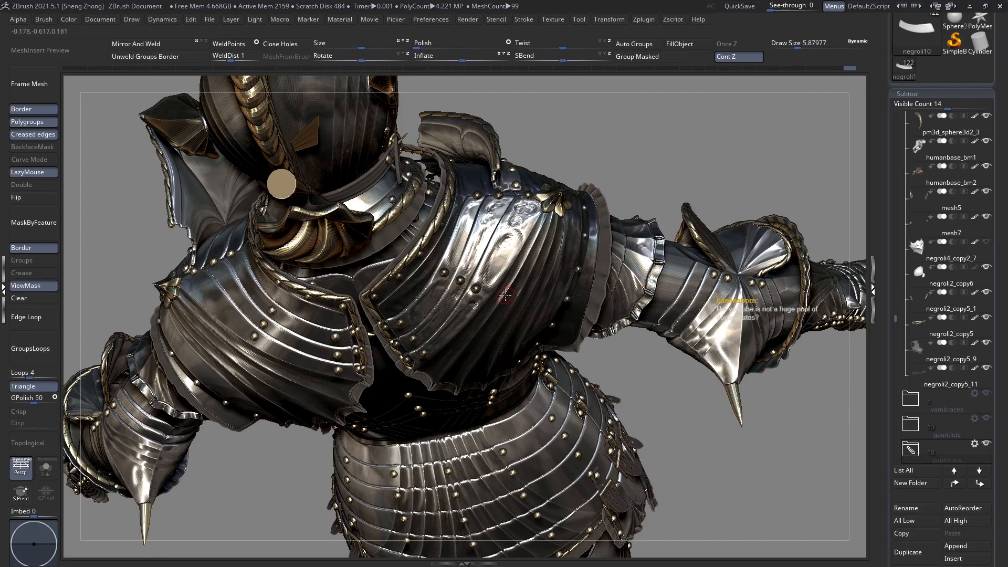
Isolate the upper smooth lame and sculpt relief along its length toward the end by the rope trim.
right_click_drag(502, 251, 310, 147)
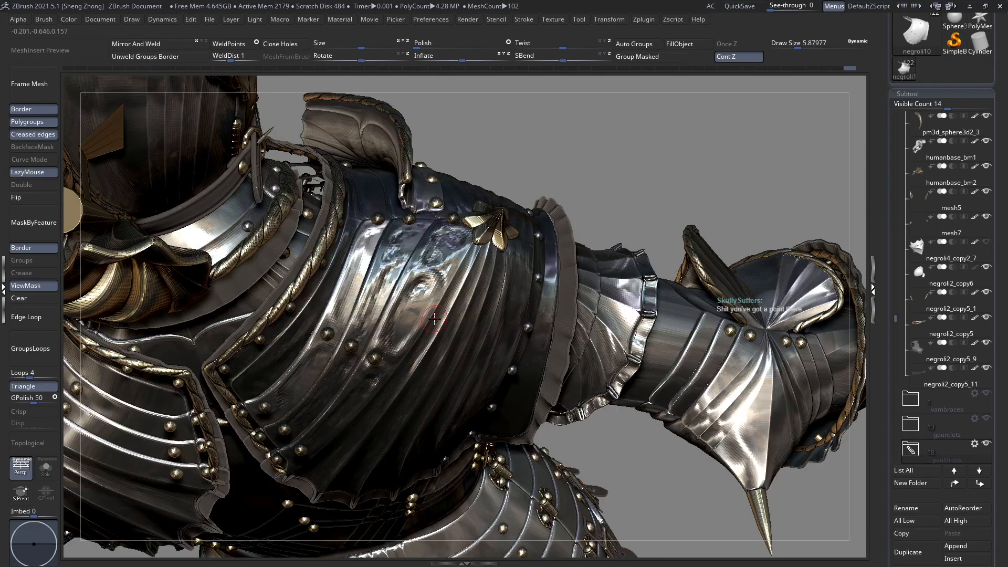
right_click_drag(438, 344, 445, 299)
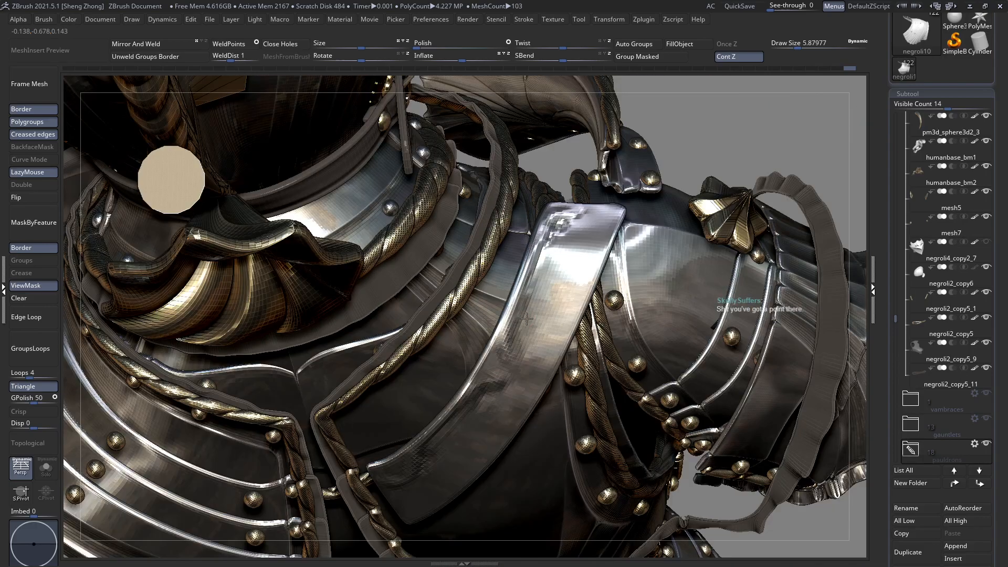
left_click_drag(503, 348, 516, 363)
right_click_drag(518, 360, 497, 395)
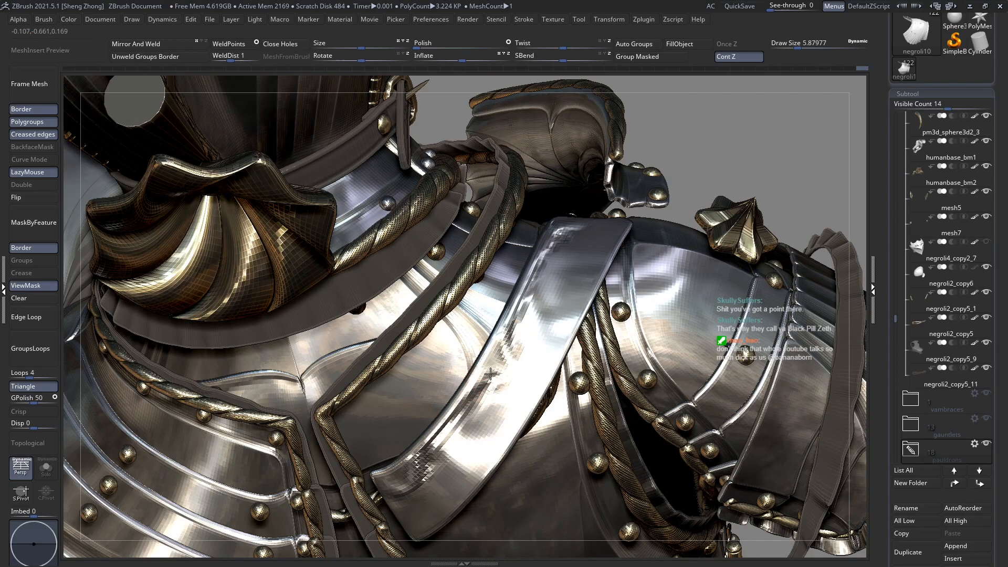
mouse_move(482, 410)
right_mouse_down("ctrl")
mouse_move(511, 462)
mouse_move(499, 344)
mouse_move(507, 284)
right_mouse_up("ctrl")
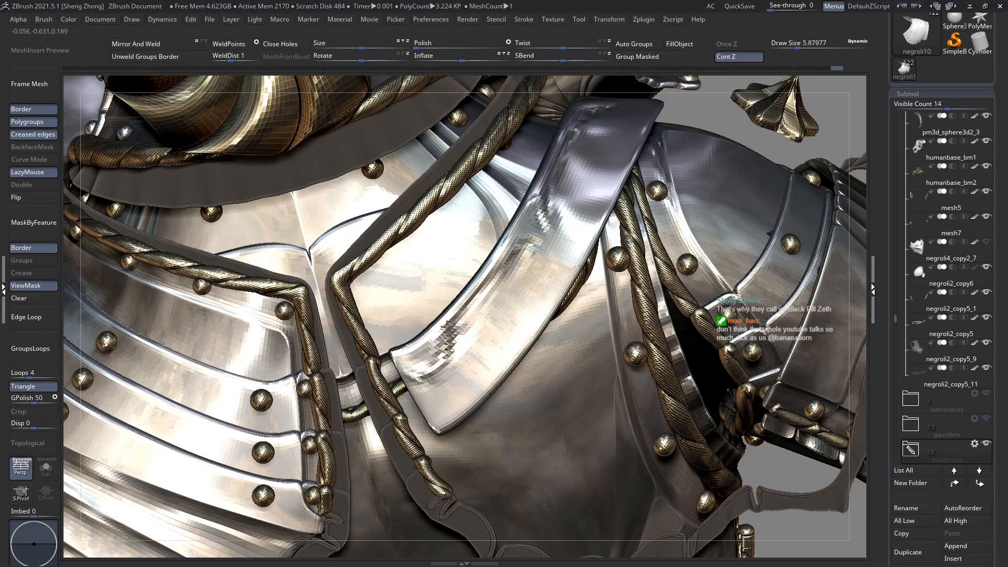
right_click_drag(444, 329, 519, 360)
Clear the mask, isolate the lower smooth lame and sculpt light relief along its tapered lower half.
left_click(19, 298)
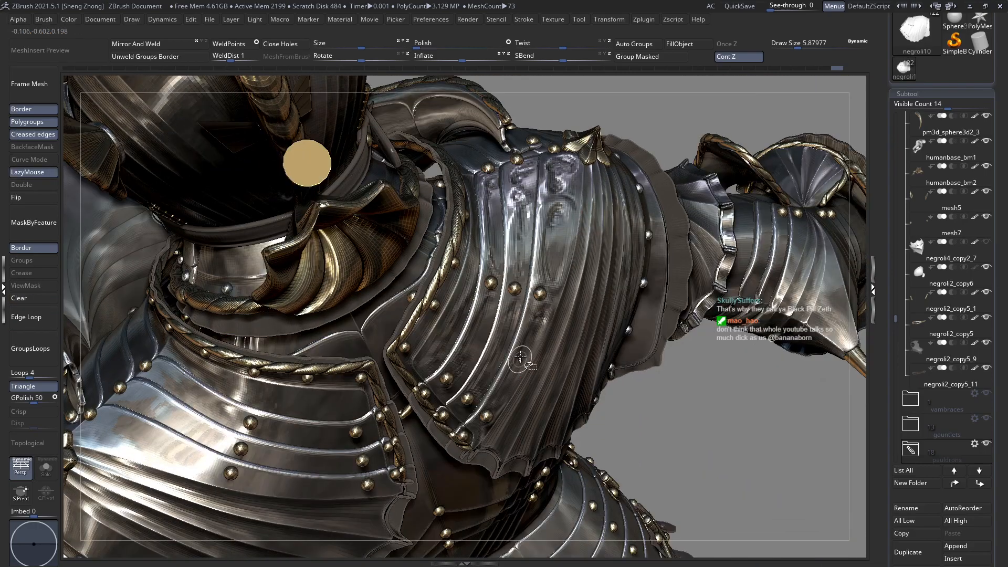
left_click(755, 439, "ctrl")
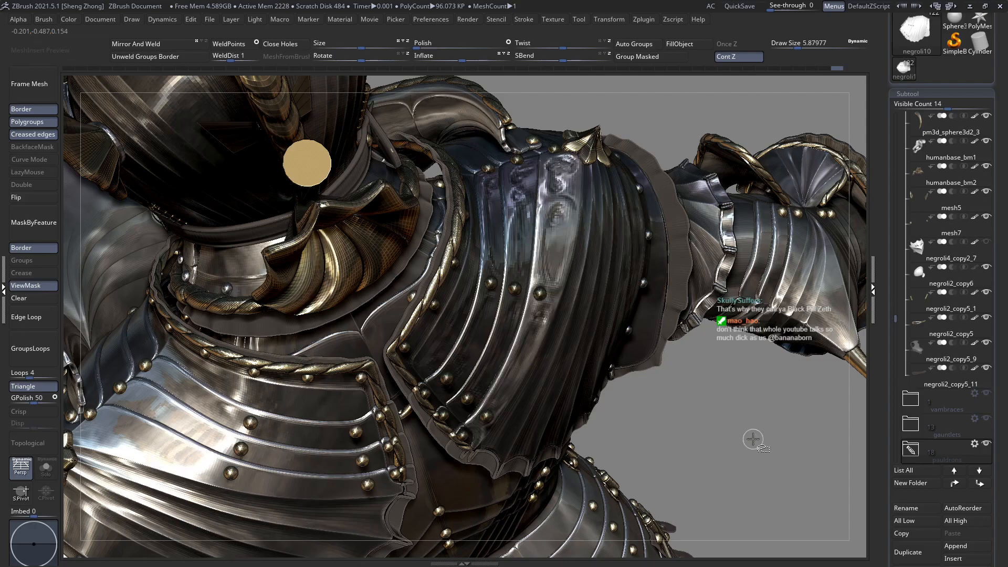
left_click_drag(693, 421, 498, 299)
right_click_drag(497, 299, 525, 319, "alt")
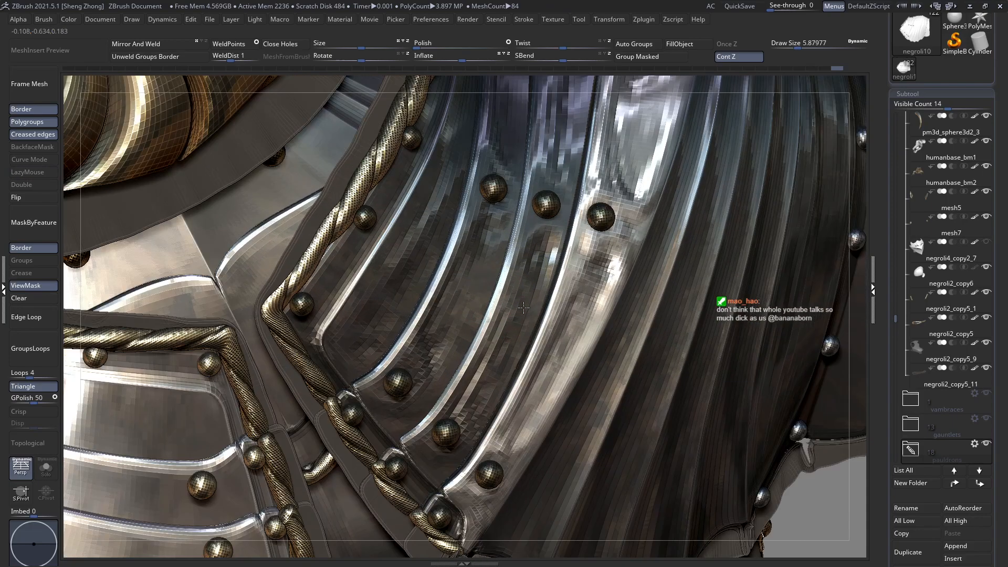
left_click(582, 337, "ctrl+shift")
right_click_drag(603, 241, 593, 219, "alt")
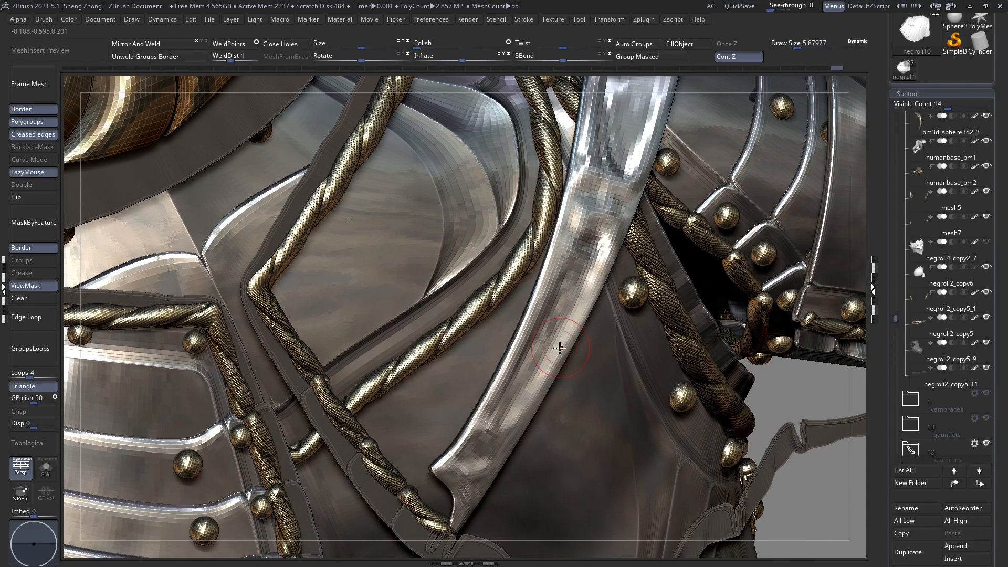
left_click_drag(581, 234, 596, 252)
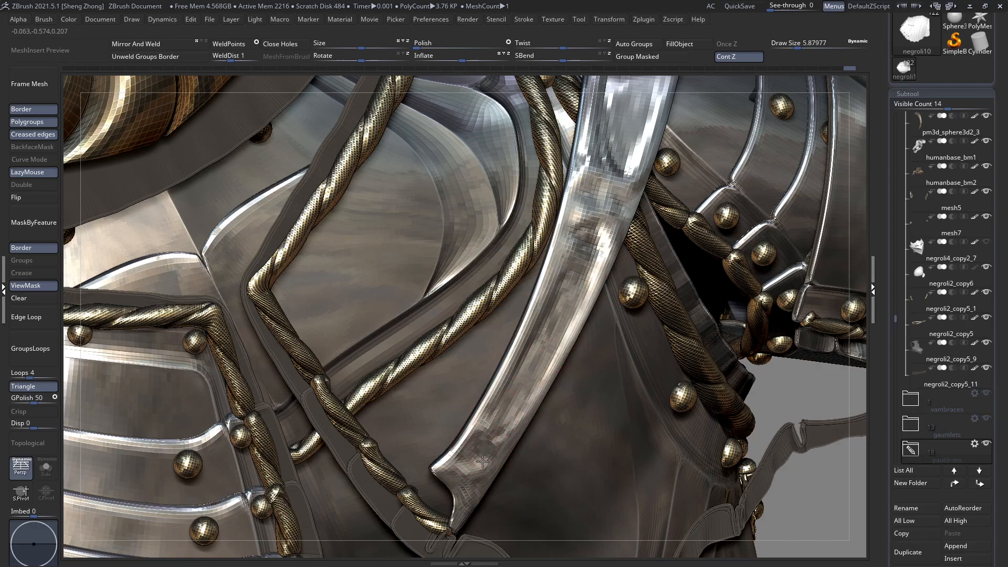
Clear the mask, isolate the lower lame again and sculpt stronger relief around the middle of its length.
key("f")
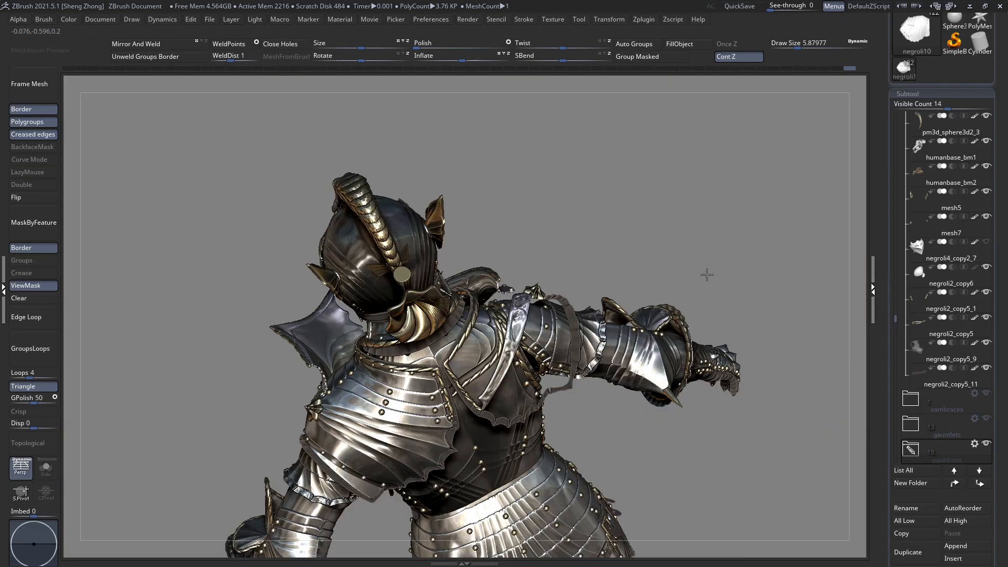
left_click_drag(707, 275, 512, 366)
left_click(20, 300)
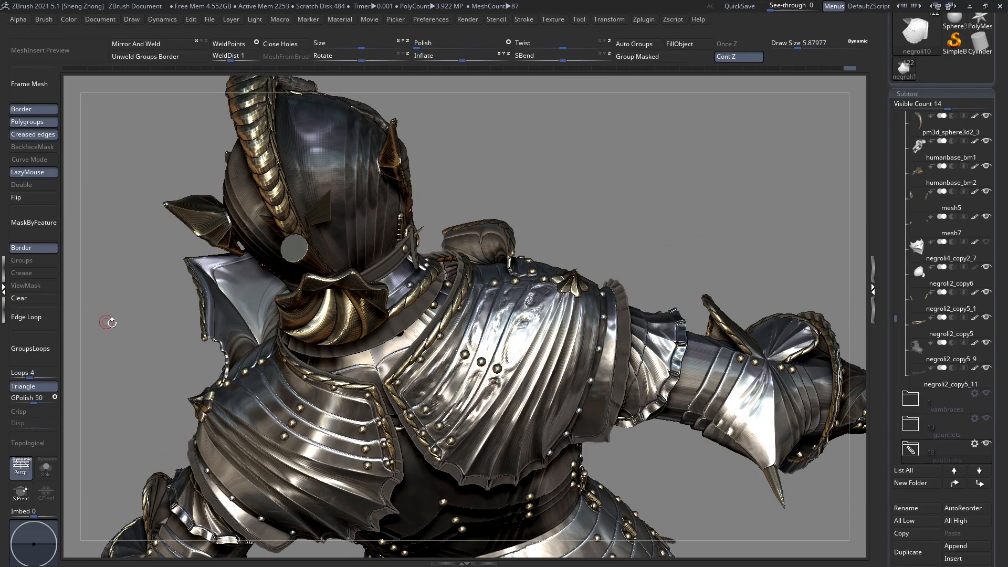
right_click_drag(480, 377, 471, 310, "alt")
mouse_move(470, 355)
right_mouse_down("ctrl")
mouse_move(501, 393)
mouse_move(488, 397)
mouse_move(494, 412)
right_mouse_up("ctrl")
left_click(481, 362, "ctrl+shift")
key("ctrl+z")
key("ctrl+z")
left_click(479, 373, "ctrl+shift")
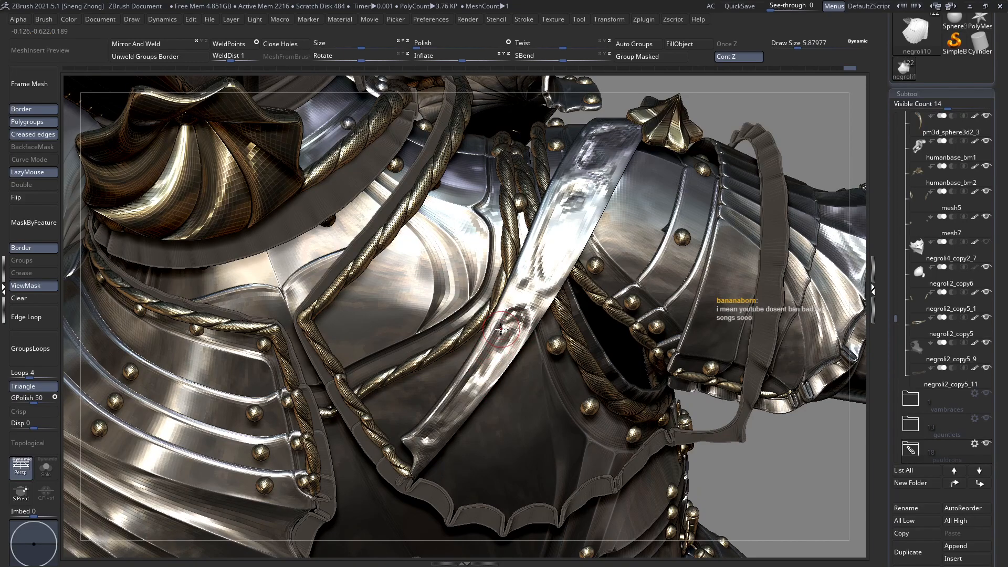
right_click_drag(533, 338, 530, 228, "ctrl")
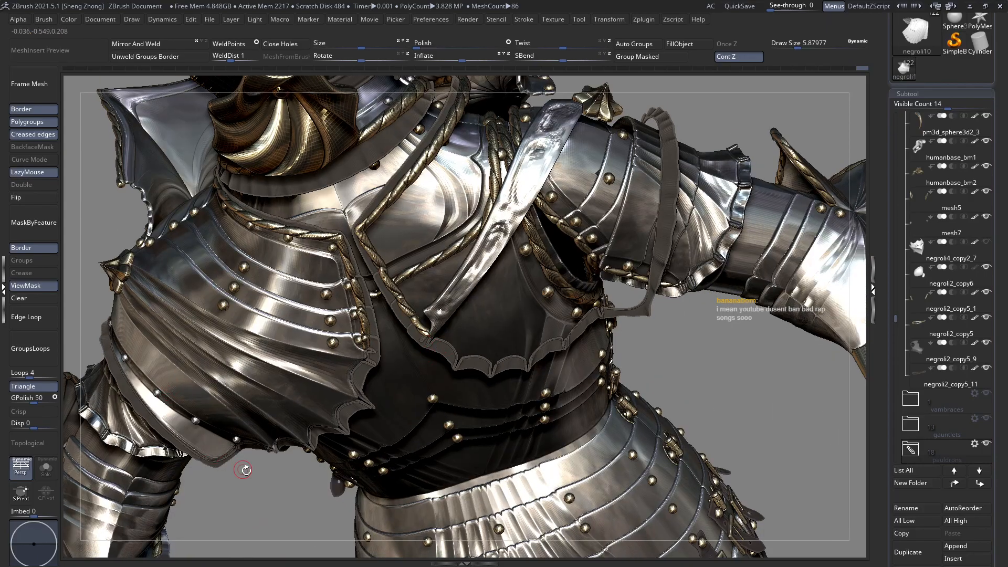
right_click_drag(500, 362, 526, 376, "alt")
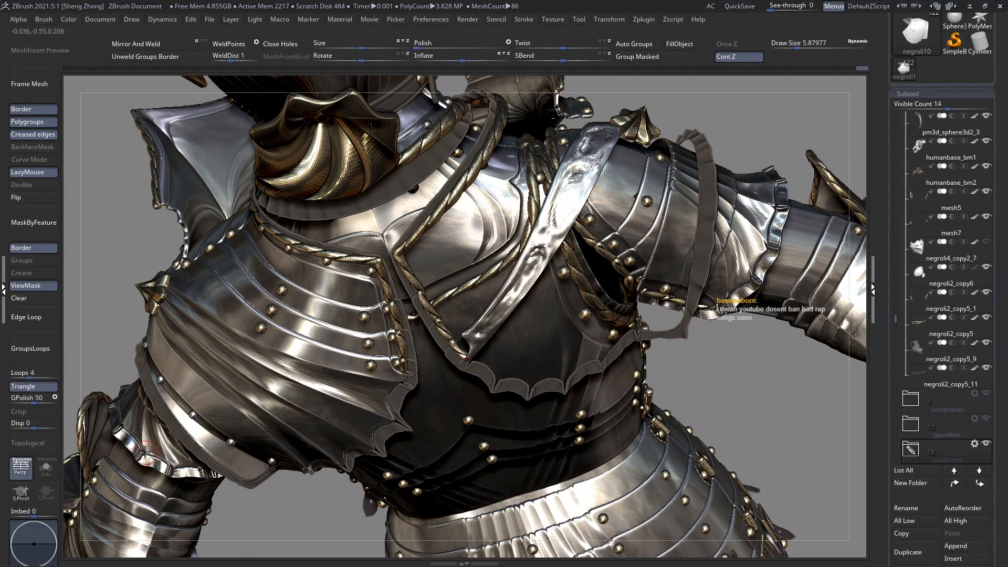
Solo the pauldron subtool and refine the scroll relief in the lower lame's upper section.
left_click(47, 469)
mouse_move(502, 312)
right_mouse_down()
mouse_move(459, 329)
mouse_move(527, 292)
mouse_move(540, 351)
mouse_move(489, 318)
right_mouse_up()
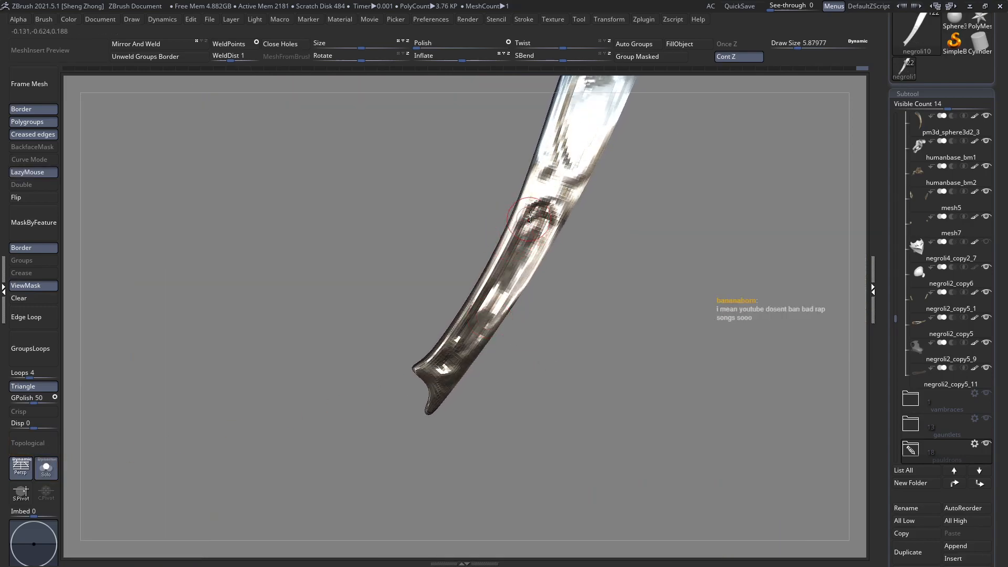
mouse_move(477, 340)
right_mouse_down()
mouse_move(471, 329)
mouse_move(574, 216)
mouse_move(538, 339)
mouse_move(506, 357)
right_mouse_up()
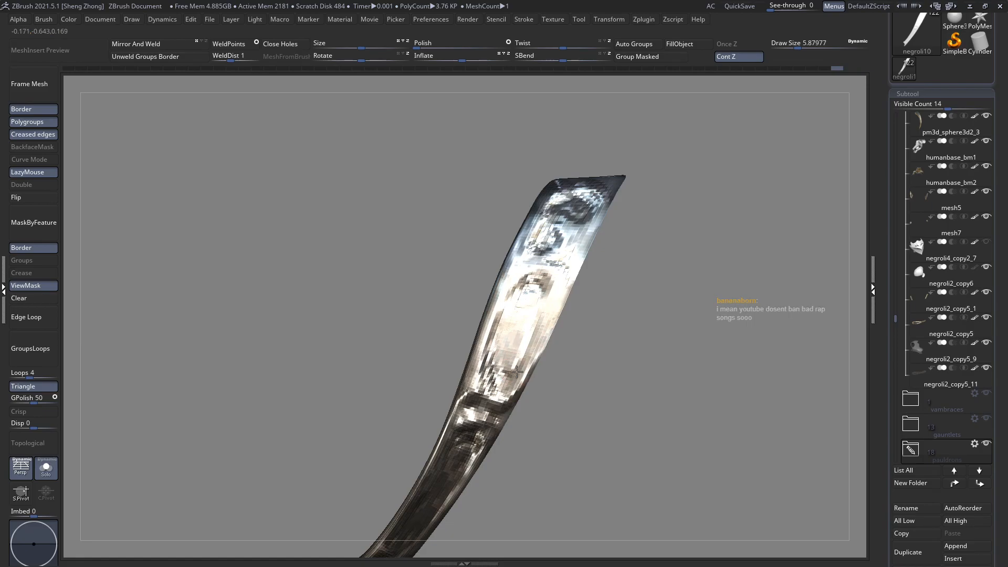
right_click_drag(539, 308, 539, 317)
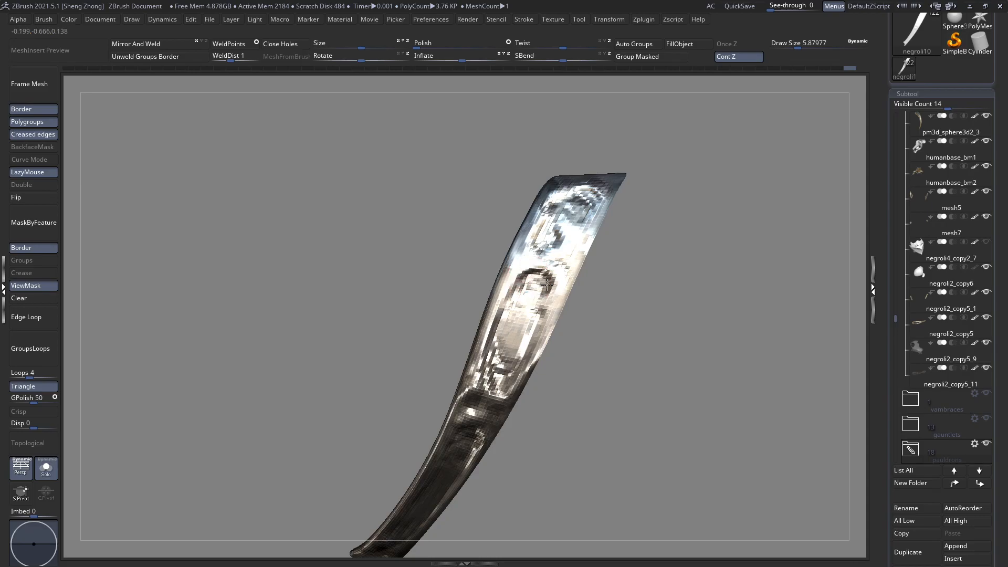
right_click_drag(526, 293, 534, 299)
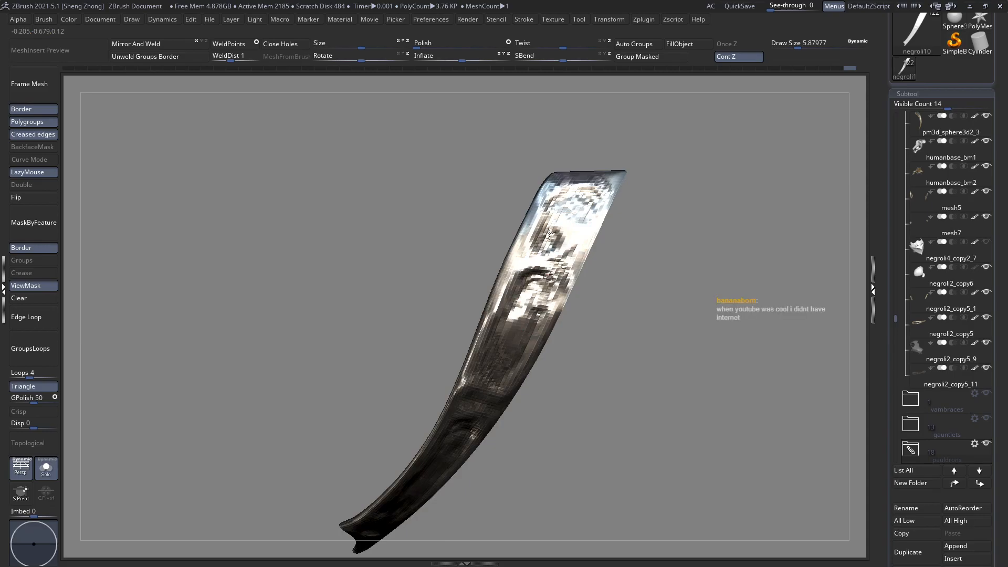
right_click_drag(564, 241, 569, 245)
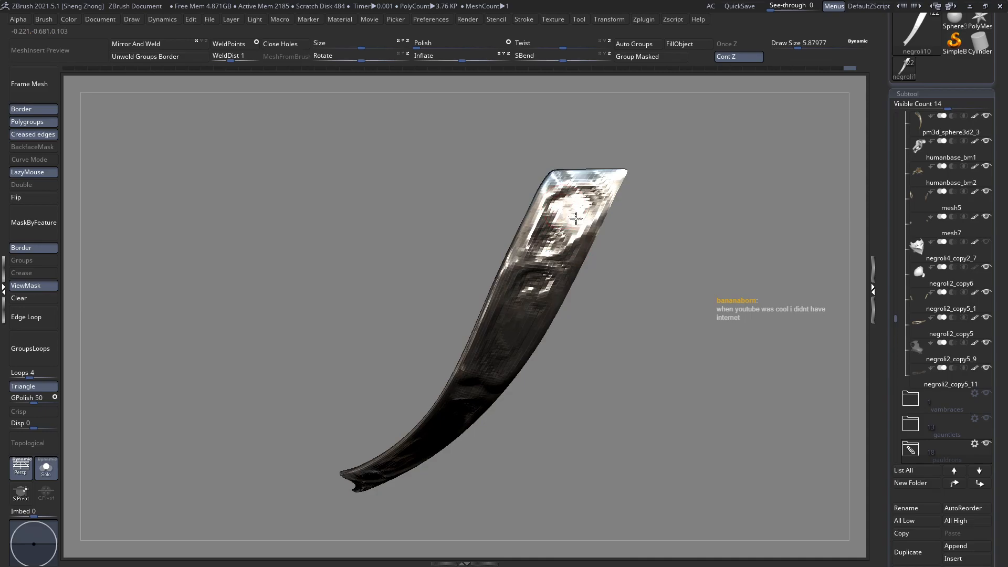
right_click_drag(568, 200, 574, 212)
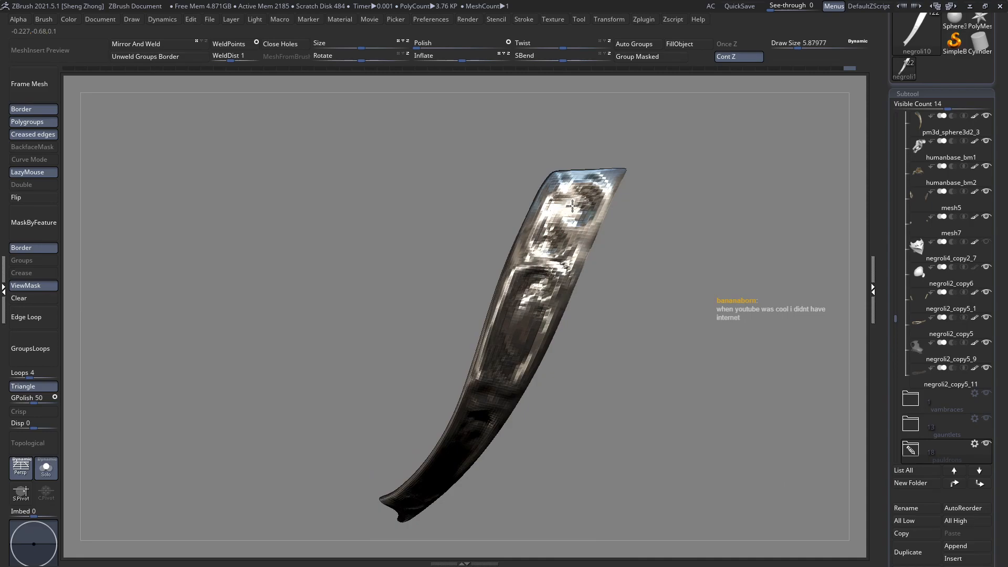
Deepen the elongated relief panel in the central part of the isolated lower lame.
mouse_move(570, 206)
right_mouse_down()
mouse_move(576, 193)
mouse_move(575, 216)
mouse_move(596, 203)
mouse_move(530, 312)
mouse_move(541, 269)
right_mouse_up()
mouse_move(541, 269)
left_mouse_down()
mouse_move(508, 282)
mouse_move(504, 342)
left_mouse_up()
right_click_drag(535, 294, 514, 326)
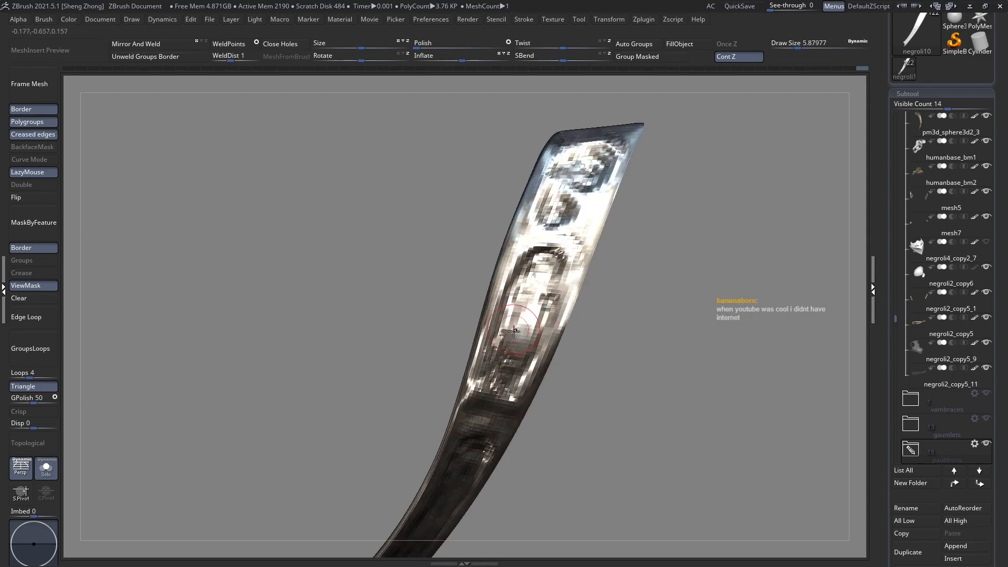
mouse_move(534, 338)
left_mouse_down()
mouse_move(542, 310)
mouse_move(530, 332)
left_mouse_up()
right_click_drag(531, 320, 406, 275)
Bring all parts of the soloed pauldron back into view and clear its mask.
left_click(638, 322, "ctrl+shift")
left_click(34, 300)
right_click_drag(436, 231, 580, 278, "ctrl")
left_click(582, 270, "ctrl+shift")
left_click(347, 262, "ctrl+shift")
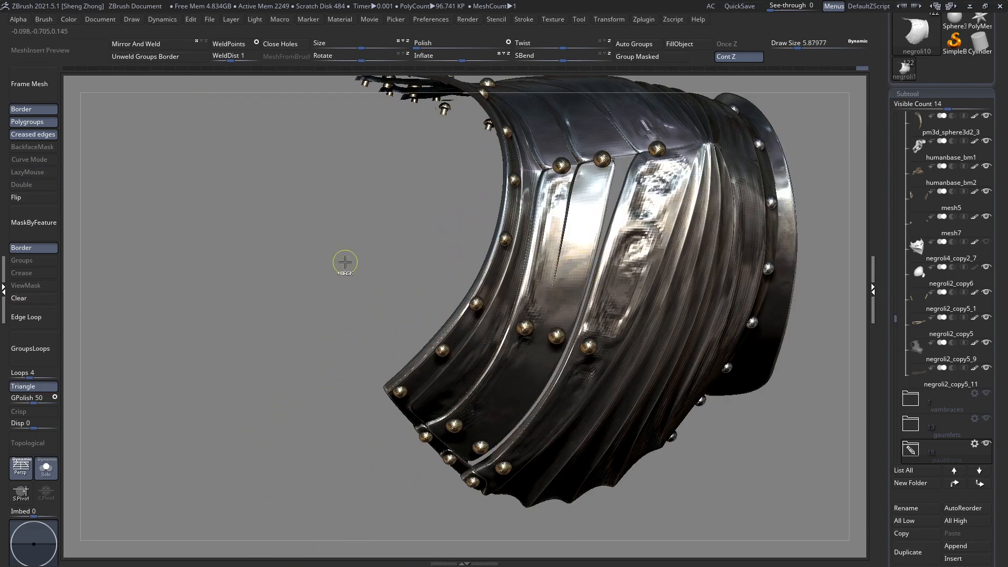
Isolate the pauldron's middle riveted lame and emboss scroll relief in its upper corner.
left_click_drag(342, 218, 250, 287)
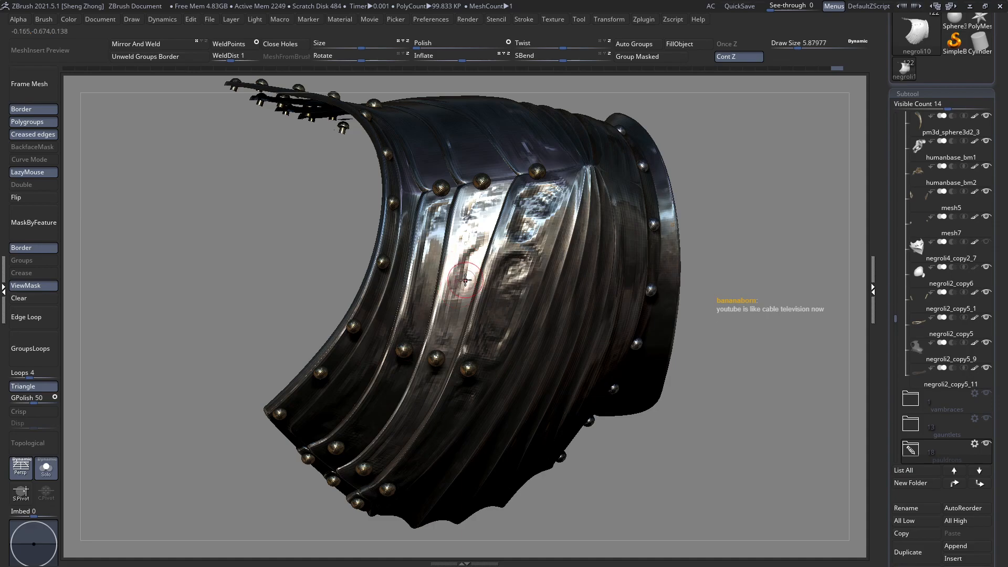
right_click_drag(457, 325, 479, 263)
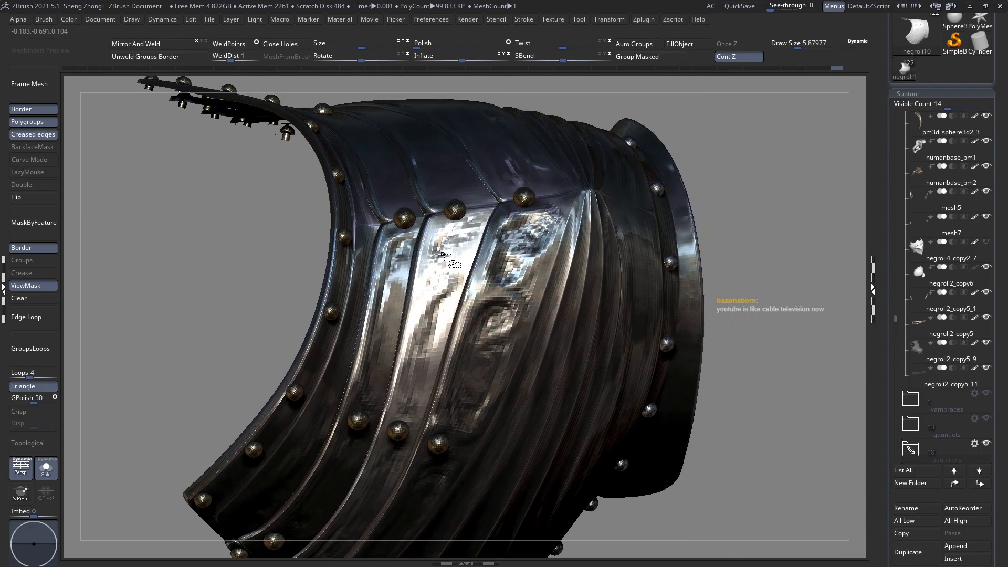
left_click(444, 254, "ctrl+shift")
mouse_move(499, 239)
left_mouse_down()
mouse_move(481, 228)
mouse_move(451, 238)
left_mouse_up()
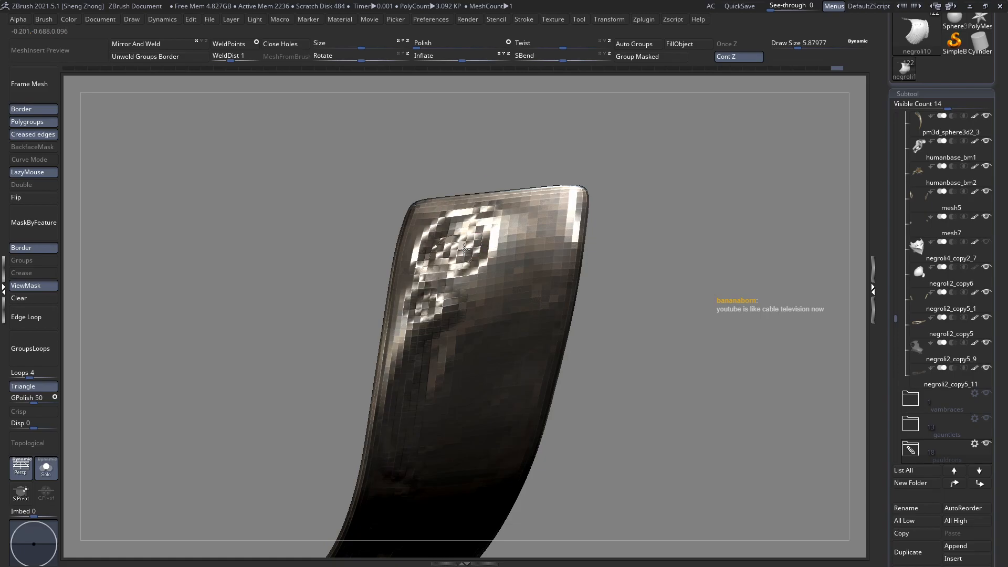
mouse_move(449, 236)
right_mouse_down()
mouse_move(515, 223)
mouse_move(465, 232)
right_mouse_up()
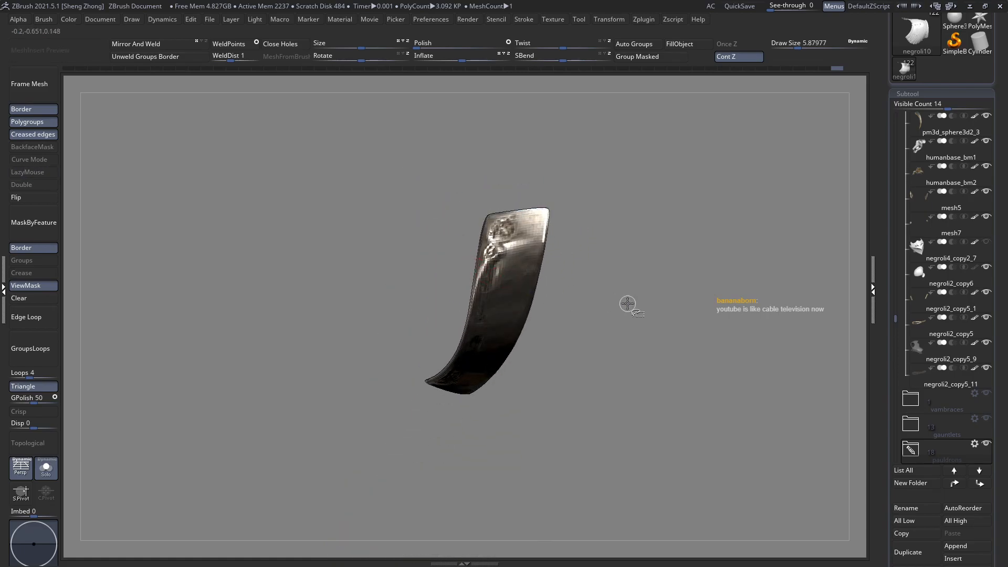
Extend the relief below the scroll, following the long edge of the isolated middle lame.
left_click(628, 304, "ctrl+shift")
right_click_drag(524, 274, 500, 269)
left_click(499, 265, "ctrl+shift")
key("f")
right_click(500, 269)
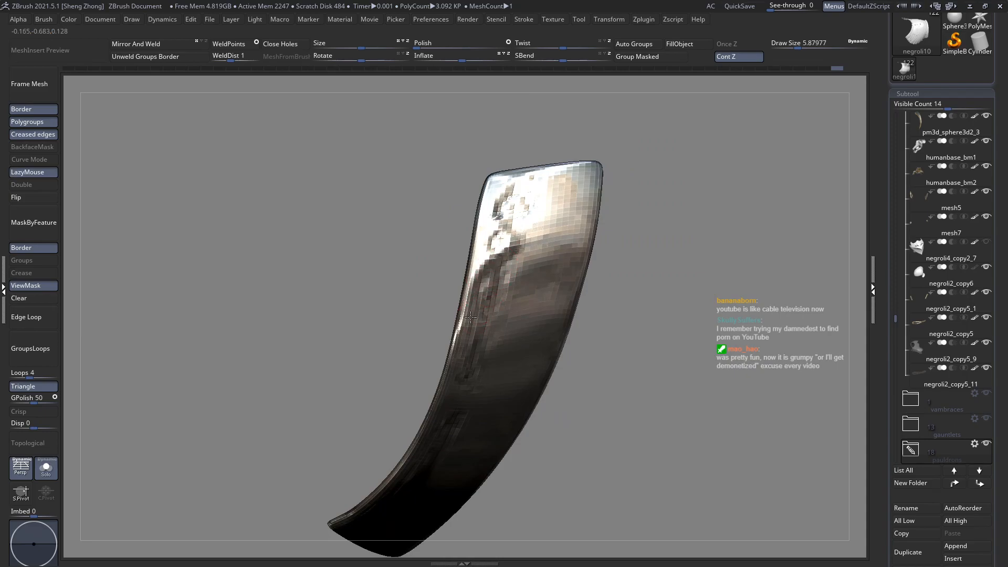
right_click_drag(510, 251, 500, 232)
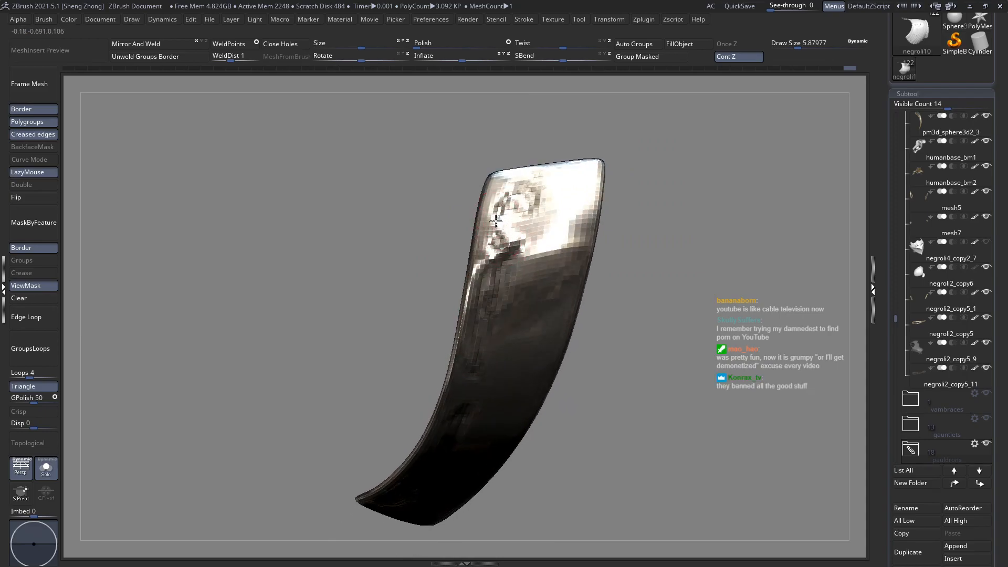
right_click_drag(516, 239, 457, 209)
Compare the relief with the whole pauldron, isolate the middle lame again and carry the elongated relief down to its lower end.
left_click(457, 210, "ctrl+shift")
right_click_drag(499, 284, 500, 194, "alt")
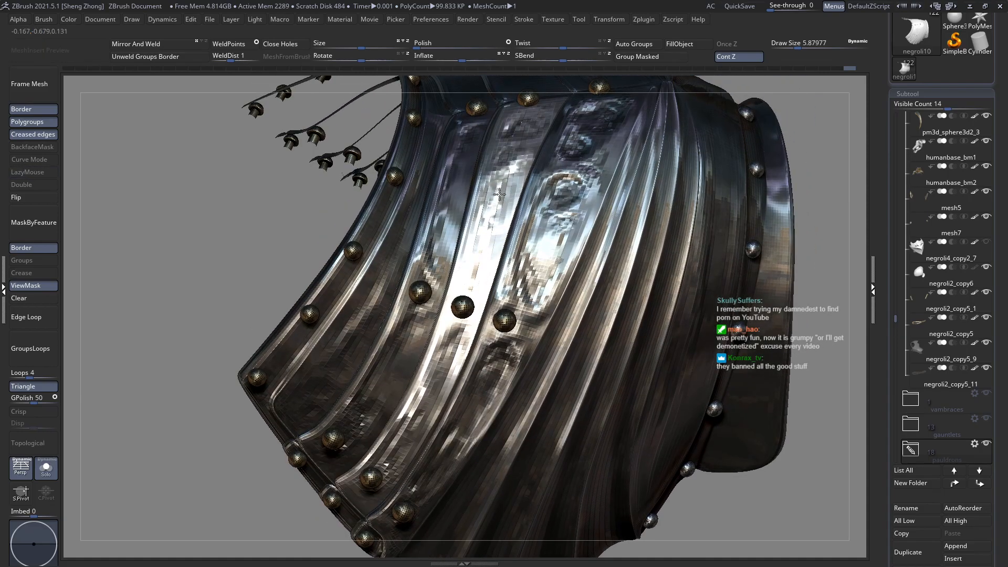
left_click(499, 194, "ctrl+shift")
key("l")
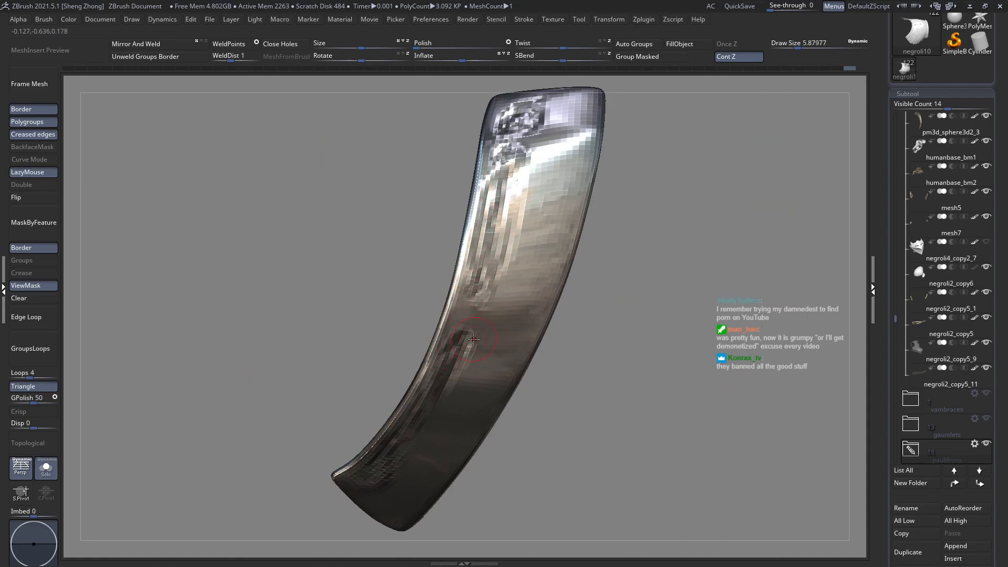
right_click_drag(473, 339, 479, 336)
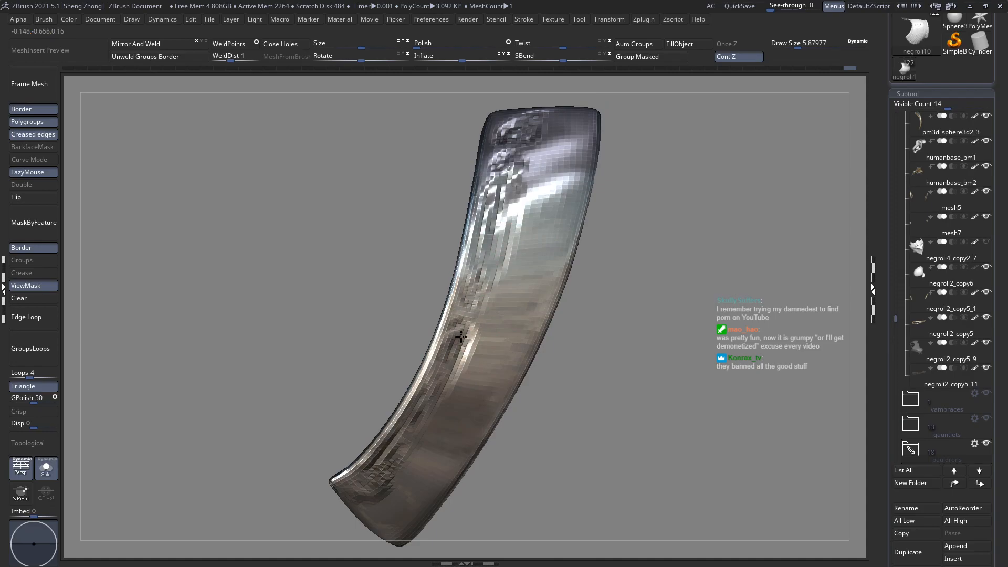
right_click_drag(458, 366, 487, 323)
left_click(587, 384, "ctrl+shift")
left_click(473, 359, "ctrl+shift")
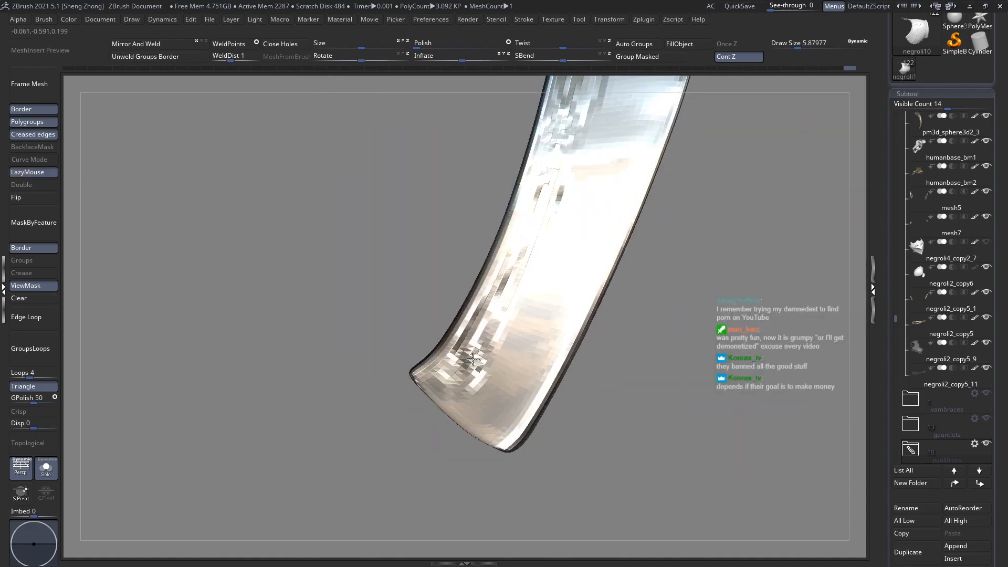
left_click_drag(479, 376, 438, 378)
mouse_move(536, 243)
right_mouse_down()
mouse_move(549, 238)
mouse_move(614, 282)
mouse_move(548, 269)
mouse_move(630, 283)
right_mouse_up()
Bring the whole pauldron back into view and clear the middle lame's mask.
left_click(614, 281, "ctrl+shift")
right_click_drag(630, 284, 631, 355, "ctrl")
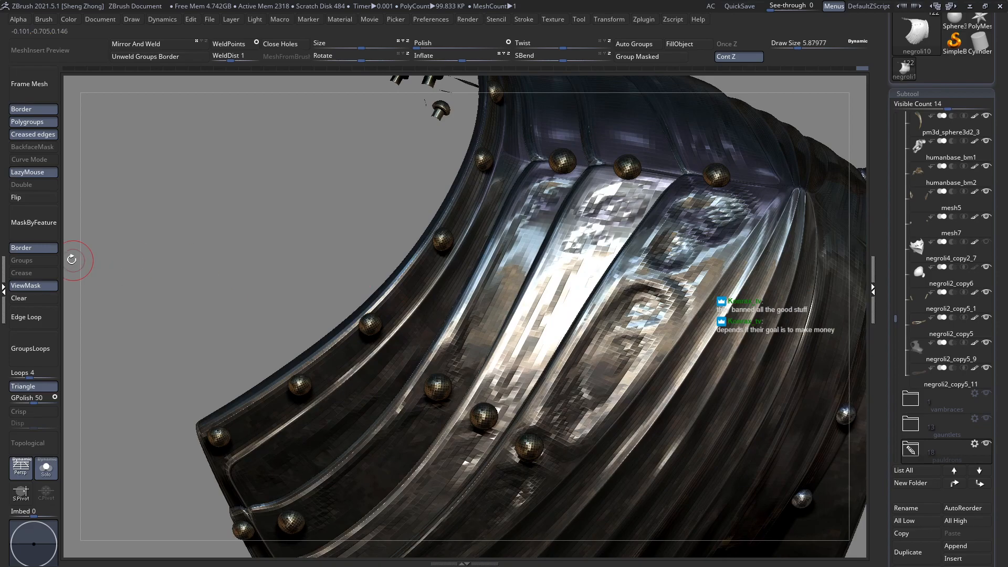
left_click(38, 298)
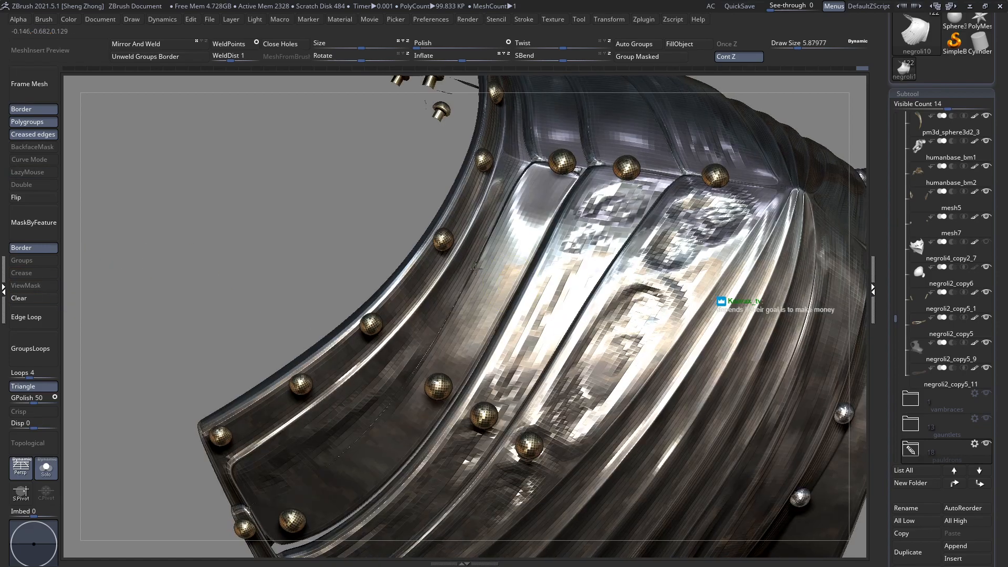
Isolate the neighbouring lame nearer the pauldron's riveted outer edge, mask its border and emboss relief along its upper half.
key("f")
left_click(335, 224, "ctrl")
right_click_drag(336, 225, 353, 215, "ctrl")
left_click_drag(354, 214, 368, 238, "ctrl+shift")
left_click(38, 228)
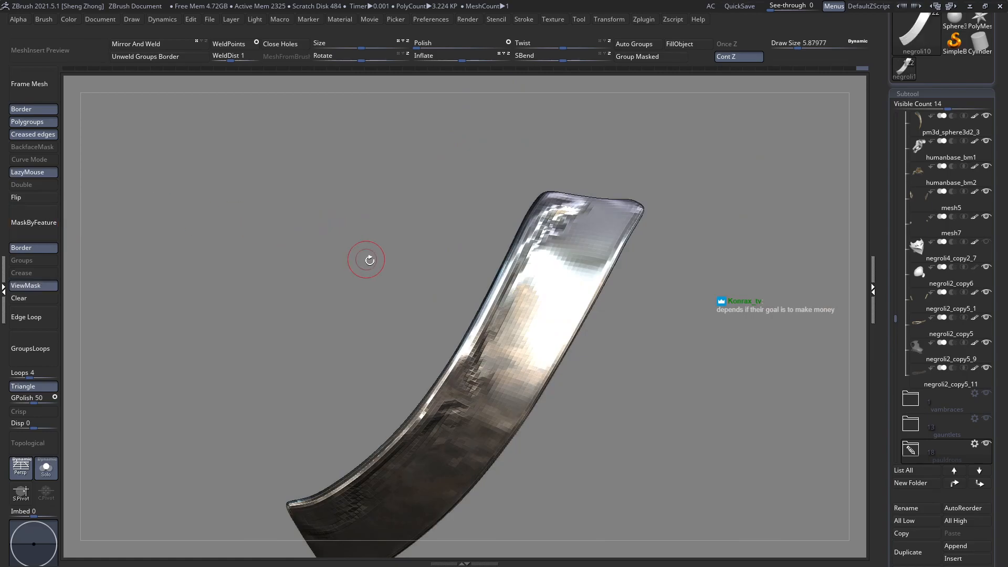
right_click_drag(536, 338, 532, 295, "alt")
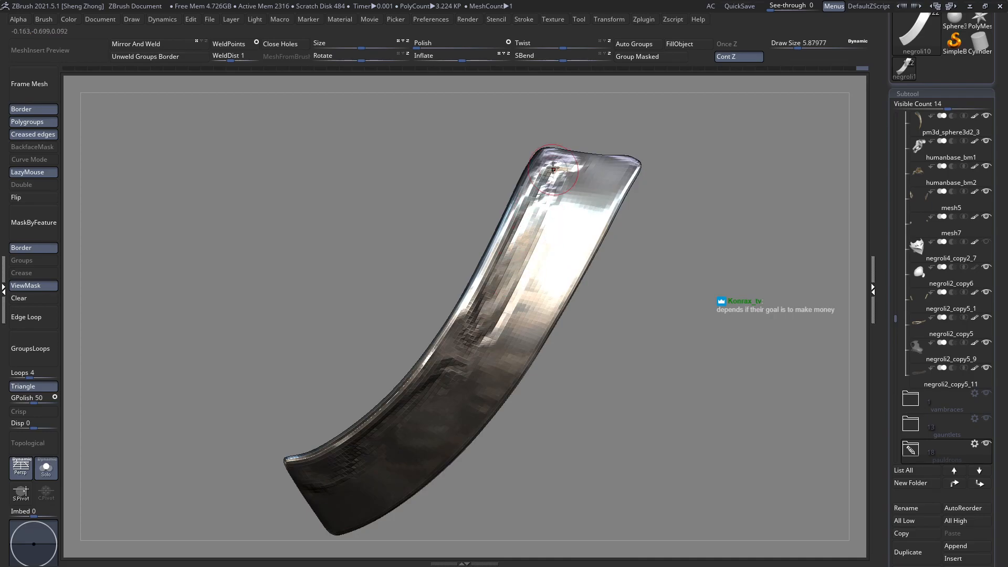
right_click_drag(482, 331, 467, 364)
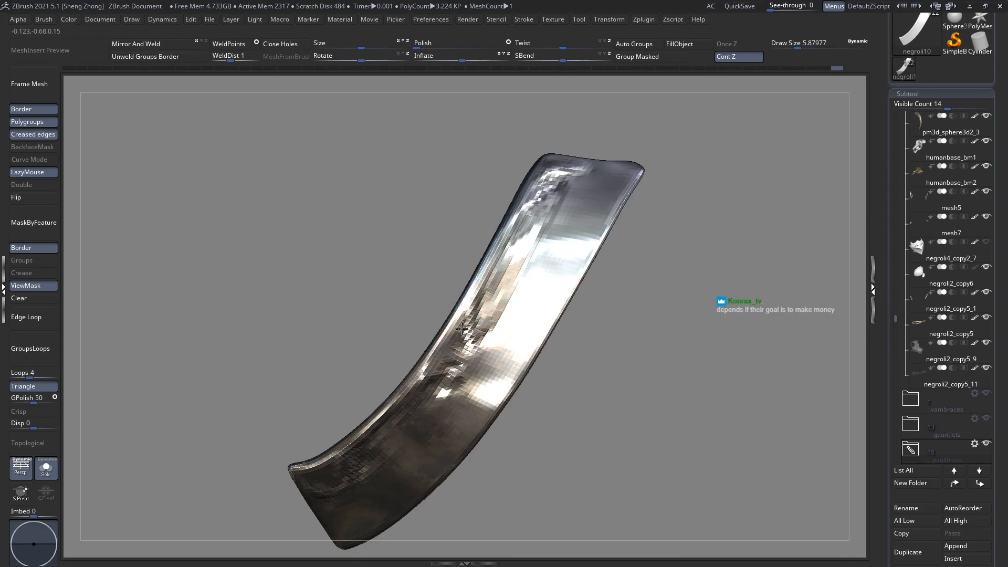
right_click_drag(433, 378, 438, 386)
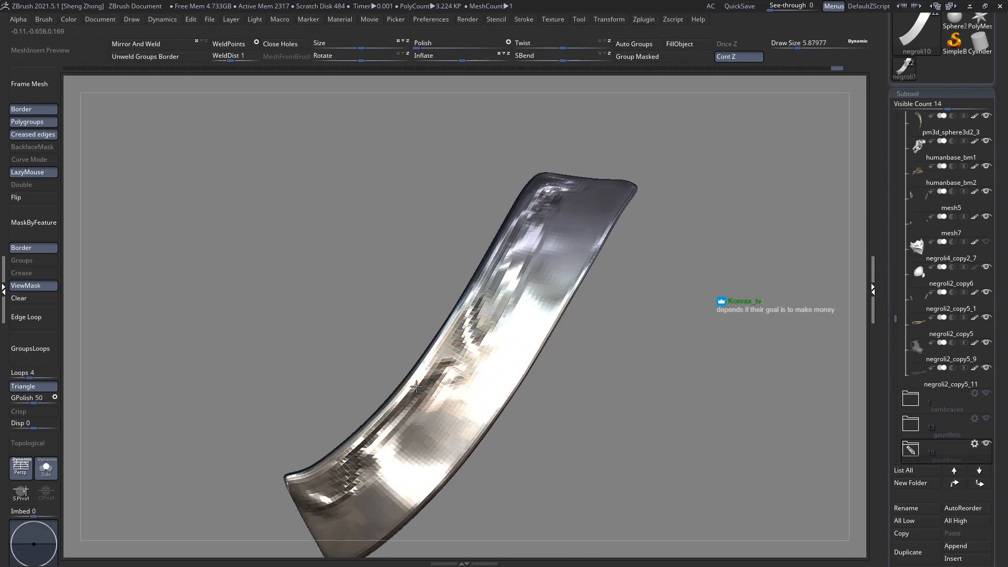
Sculpt stronger elongated relief along the lower half of the isolated lame, down to its angular end.
left_click_drag(398, 425, 414, 435)
right_click_drag(400, 456, 464, 353, "alt")
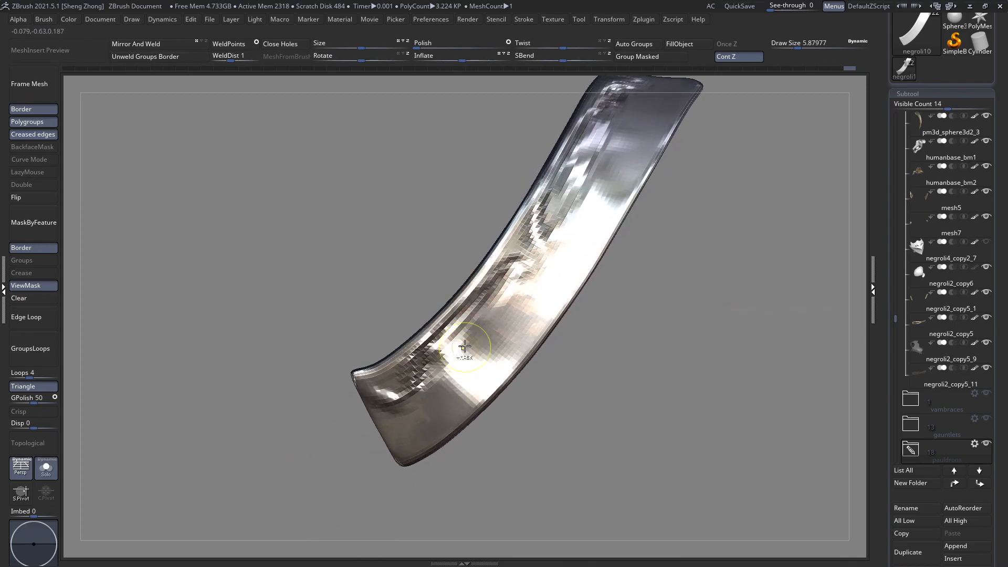
key("shift+s")
mouse_move(439, 427)
right_mouse_down()
mouse_move(424, 335)
mouse_move(453, 324)
mouse_move(460, 337)
right_mouse_up()
key("shift+s")
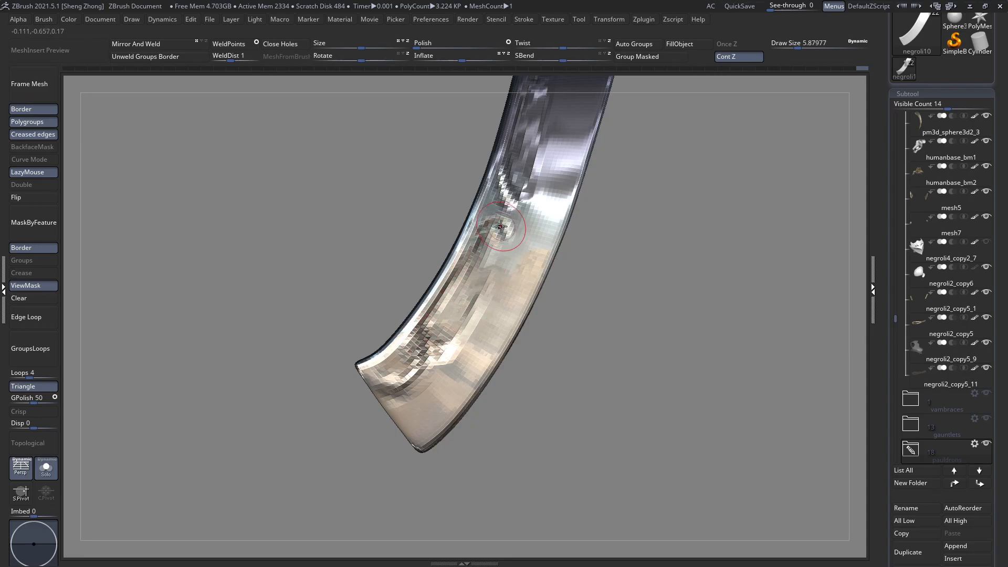
right_click_drag(437, 314, 467, 318, "alt")
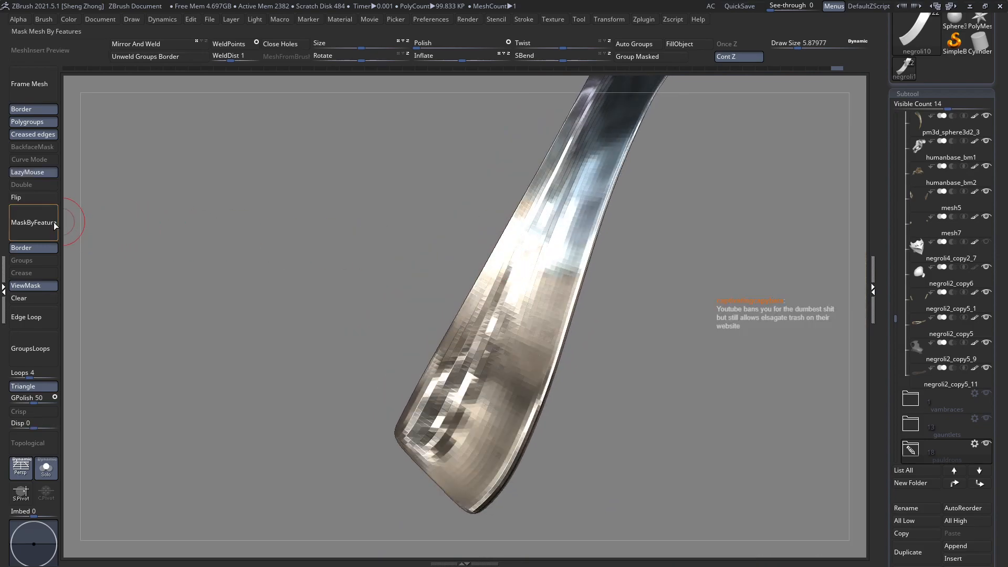
Isolate the short tapered lame, mask its border and sculpt relief from its wide lower end up along its length.
right_click_drag(567, 245, 524, 259)
right_click(524, 260)
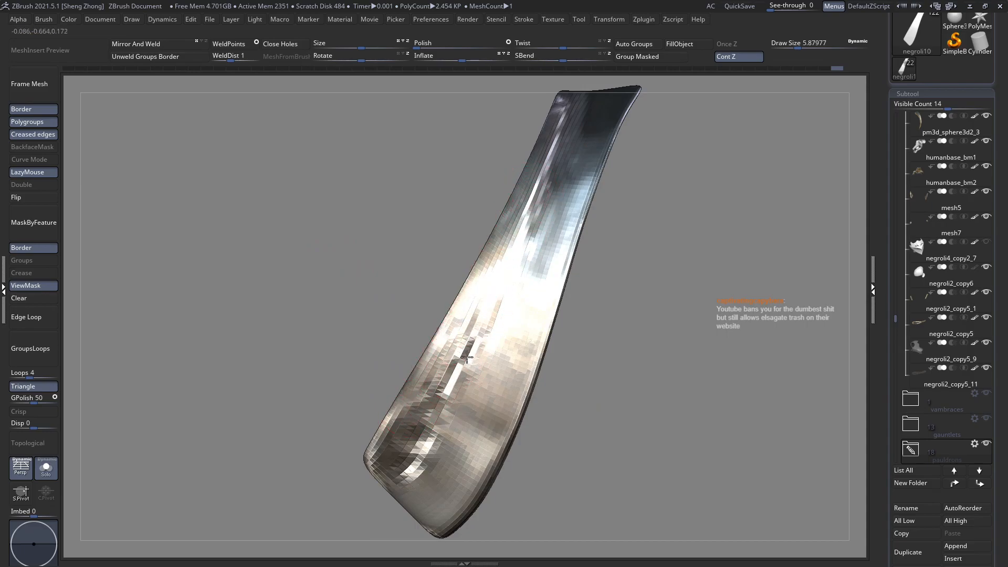
left_click_drag(416, 435, 438, 425)
left_click_drag(489, 309, 467, 368)
left_click_drag(548, 210, 470, 376)
left_click_drag(516, 303, 420, 472)
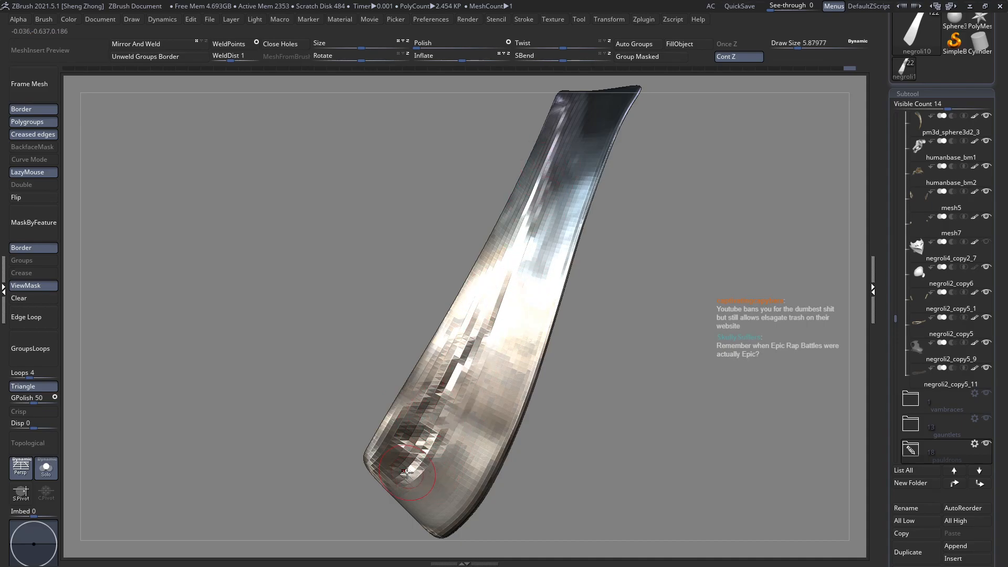
left_click_drag(397, 487, 445, 444)
mouse_move(462, 407)
left_mouse_down()
mouse_move(444, 441)
mouse_move(488, 351)
left_mouse_up()
mouse_move(494, 331)
right_mouse_down()
mouse_move(493, 359)
mouse_move(510, 288)
right_mouse_up()
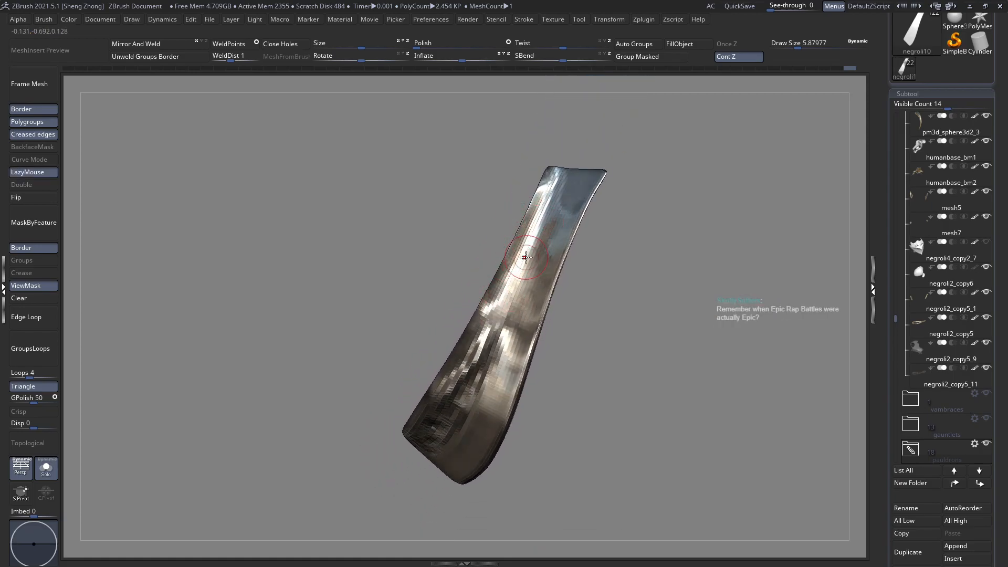
left_click_drag(474, 357, 478, 353)
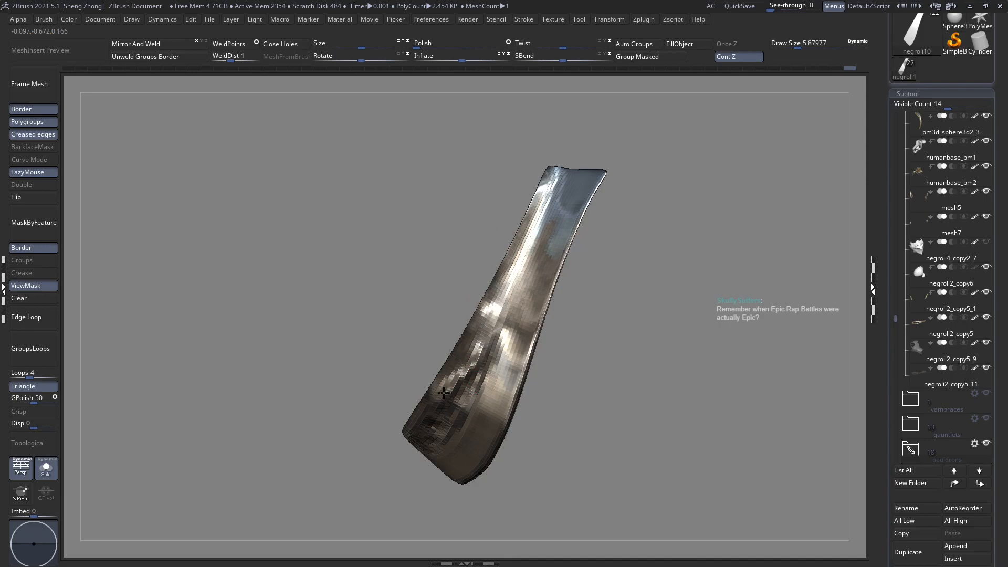
Show all parts of the pauldron again and clear the mask left from the tapered lame.
mouse_move(513, 234)
right_mouse_down()
mouse_move(525, 226)
mouse_move(403, 214)
right_mouse_up()
key("ctrl+shift+s")
right_click_drag(487, 225, 499, 327)
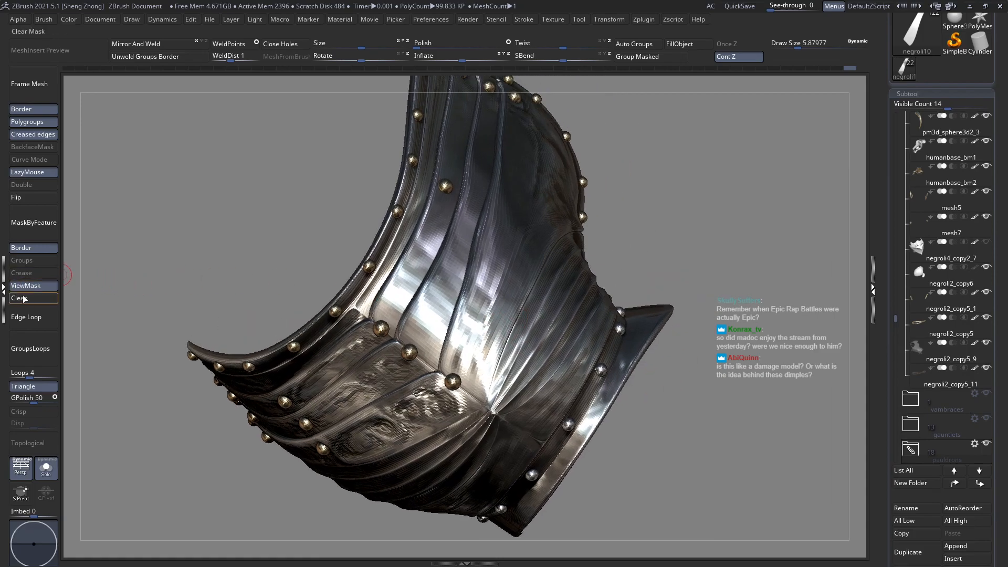
left_click(22, 298)
Isolate the wide upper plate next to the fluted fan and sculpt long relief grooves down its narrow lower part.
right_click_drag(504, 221, 490, 291, "alt")
left_click(490, 291, "ctrl+shift")
left_click(491, 290, "ctrl+shift")
left_click(735, 306, "ctrl")
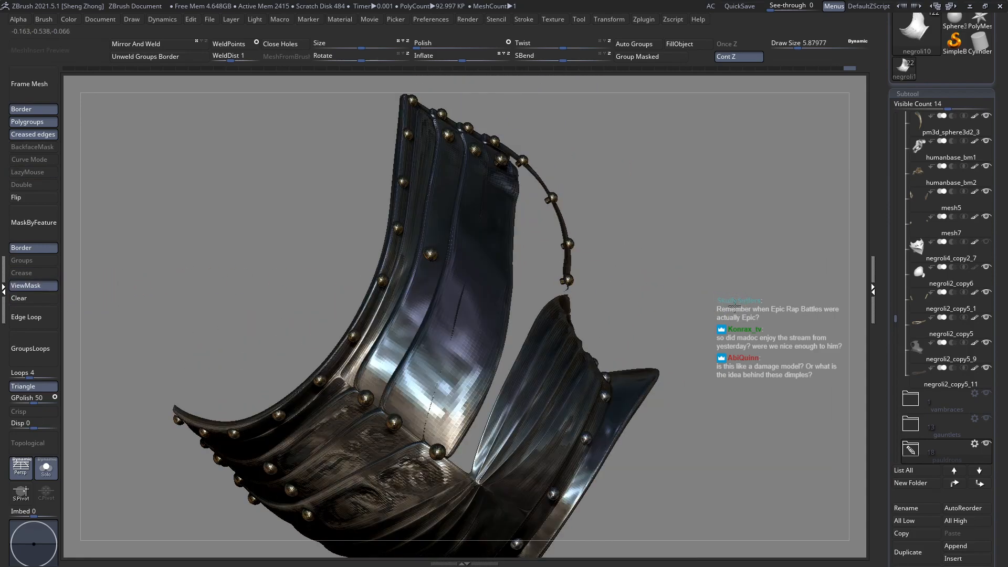
left_click(736, 306, "ctrl+shift")
right_click_drag(472, 410, 468, 313, "alt")
left_click(517, 289, "ctrl+shift")
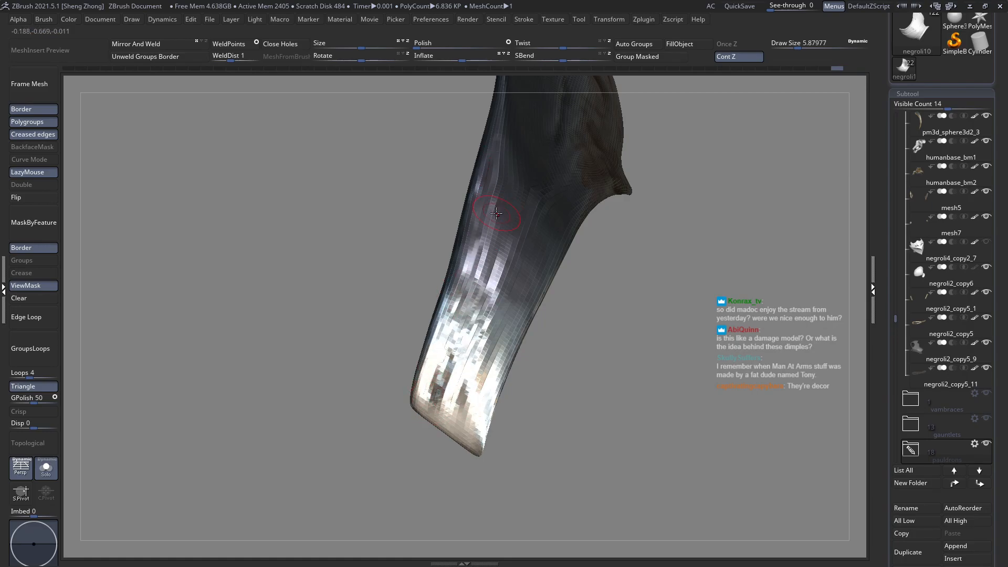
right_click_drag(478, 181, 491, 192)
Unhide the rest of the pauldron and clear the upper plate's mask.
left_click(622, 315, "ctrl+shift")
right_click_drag(622, 315, 461, 240, "ctrl")
left_click(30, 303)
Isolate the long lame beside the upper plate and set the brush draw size to 10.97284.
right_click_drag(294, 262, 315, 225)
mouse_move(462, 257)
right_mouse_down()
mouse_move(523, 272)
mouse_move(437, 259)
mouse_move(441, 292)
mouse_move(437, 277)
right_mouse_up()
left_click(441, 261, "ctrl+shift")
key("space")
key("space")
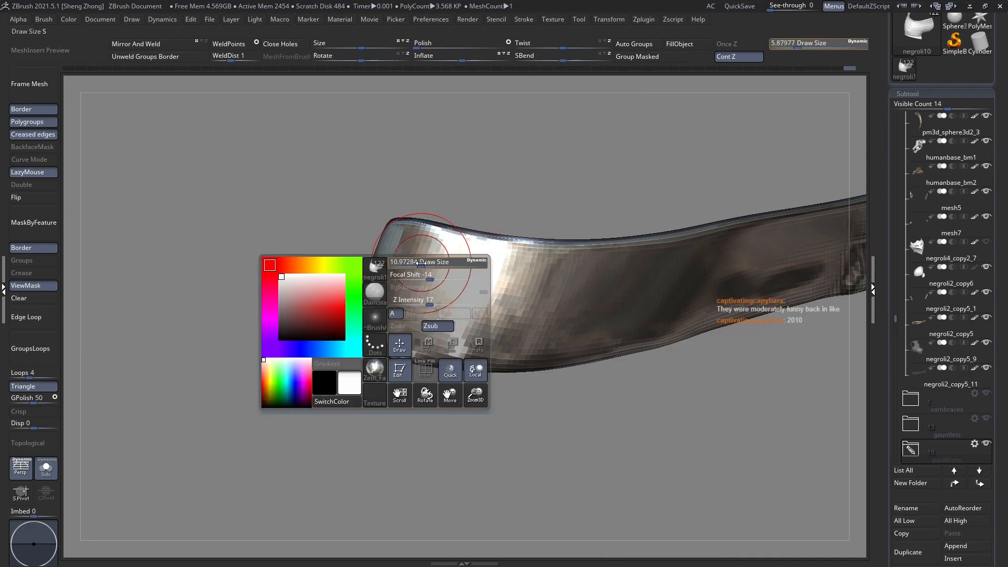
left_click_drag(421, 263, 420, 265)
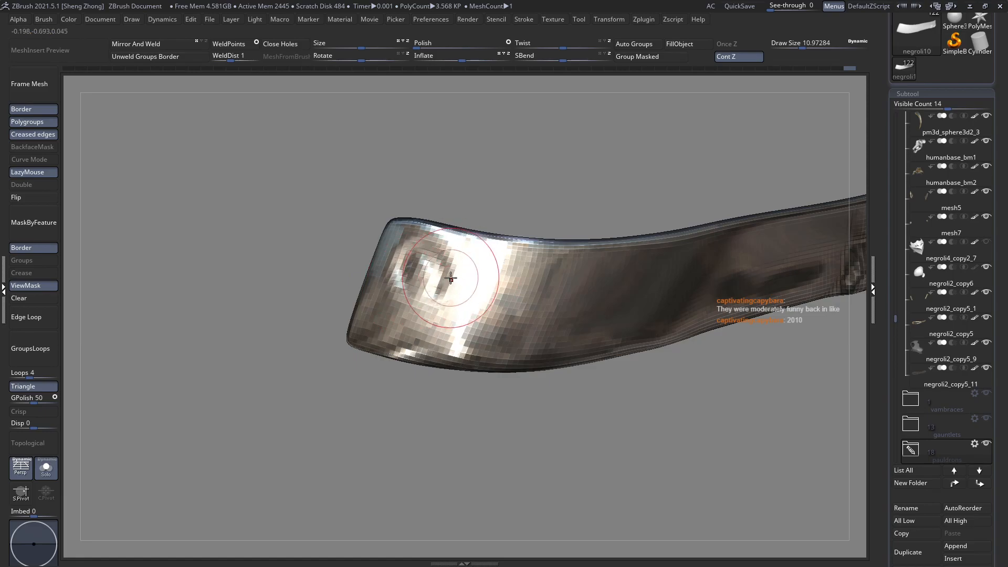
Sculpt a scroll at the long lame's squared end and a groove running along its upper edge.
right_click_drag(472, 275, 456, 330)
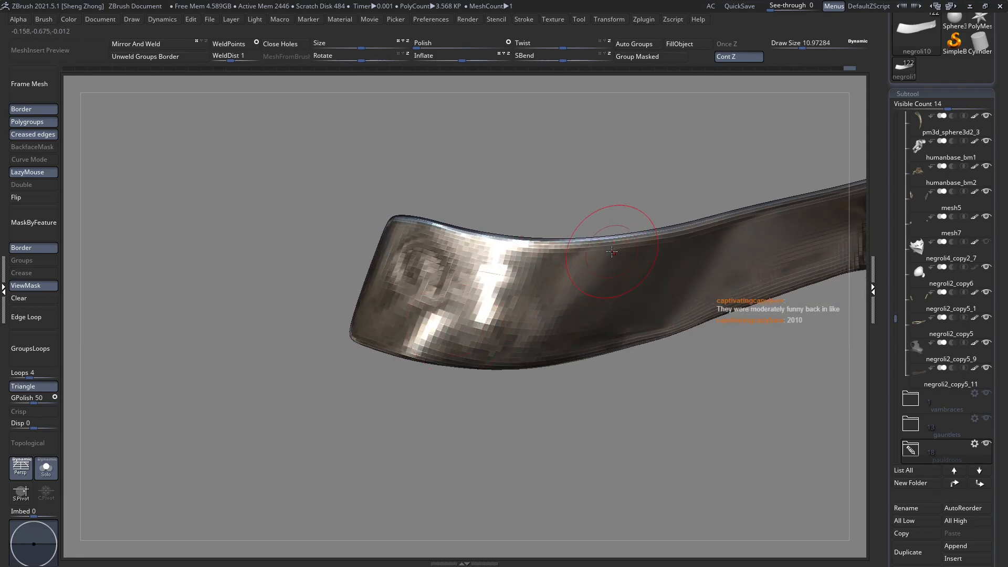
left_click_drag(580, 269, 481, 269)
left_click_drag(571, 265, 679, 243)
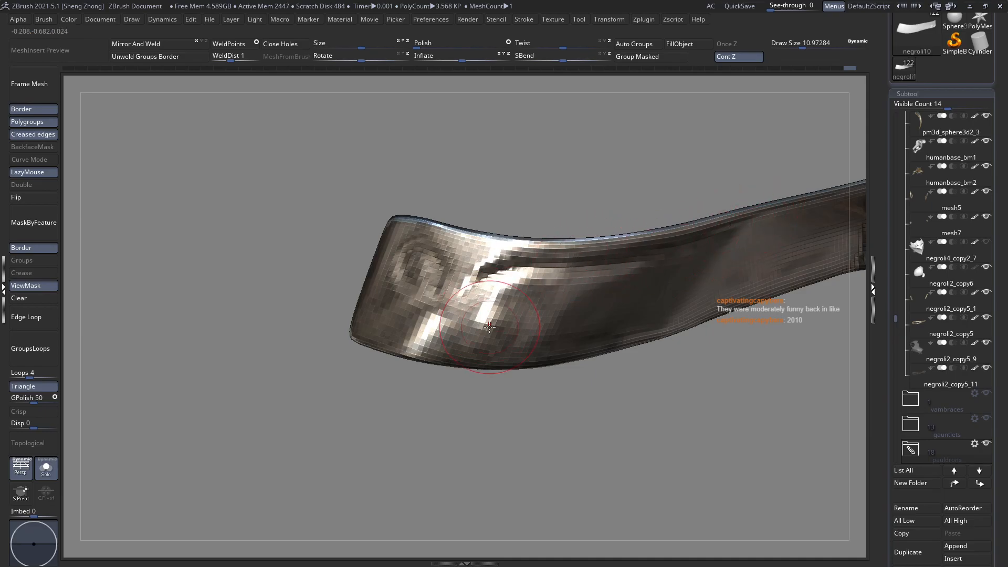
Bring all pauldron parts back into view and turn off Solo to show the full knight armor.
right_click_drag(489, 327, 279, 211, "ctrl")
left_click(279, 211, "ctrl+shift")
right_click_drag(467, 321, 518, 325, "ctrl")
right_click_drag(148, 294, 148, 352, "ctrl")
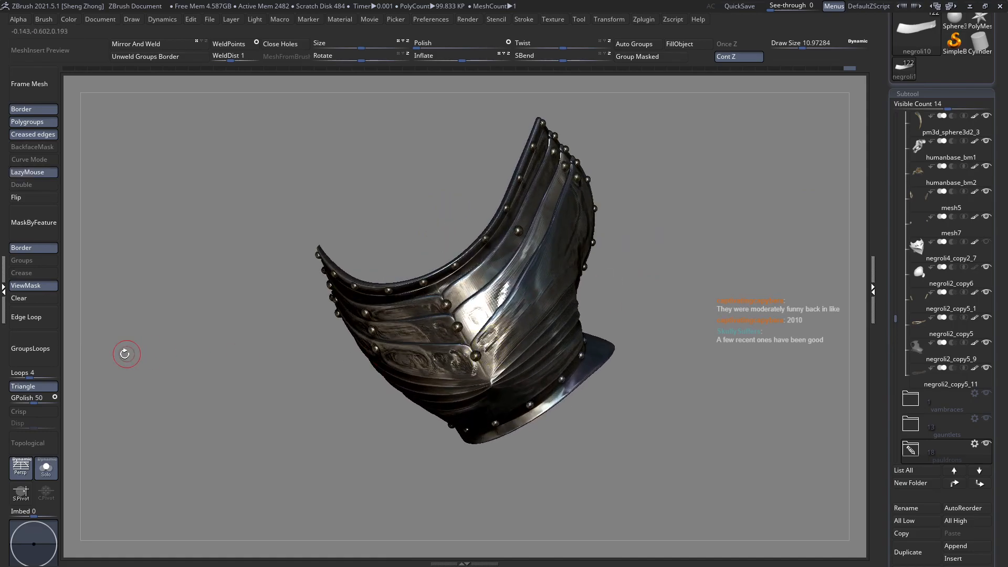
left_click(47, 471)
right_click_drag(349, 391, 391, 330, "ctrl")
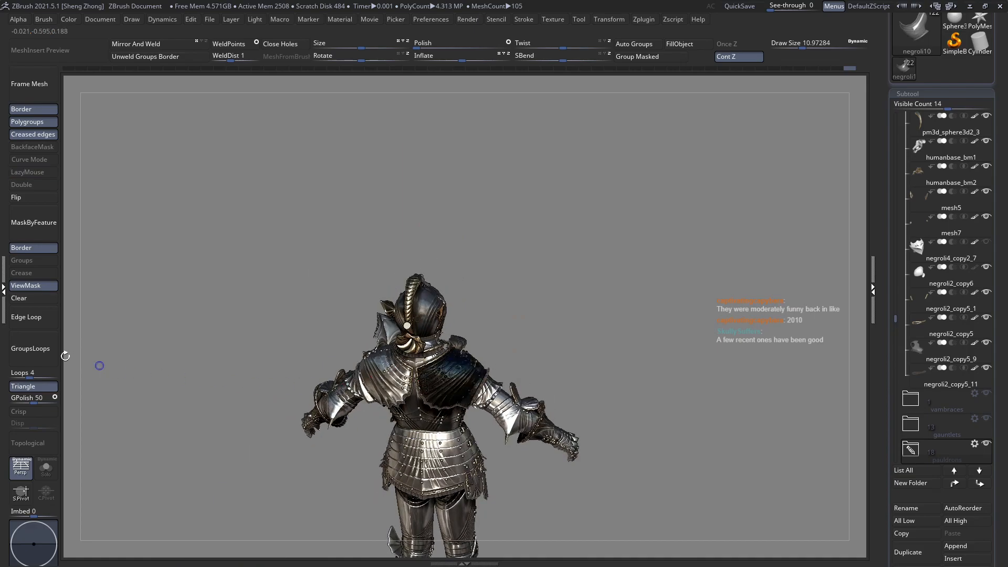
Clear the mask, select the pauldron on the full armor and examine its embossed lames from several angles.
left_click(41, 287)
left_click(388, 366, "alt")
right_click_drag(387, 366, 549, 436)
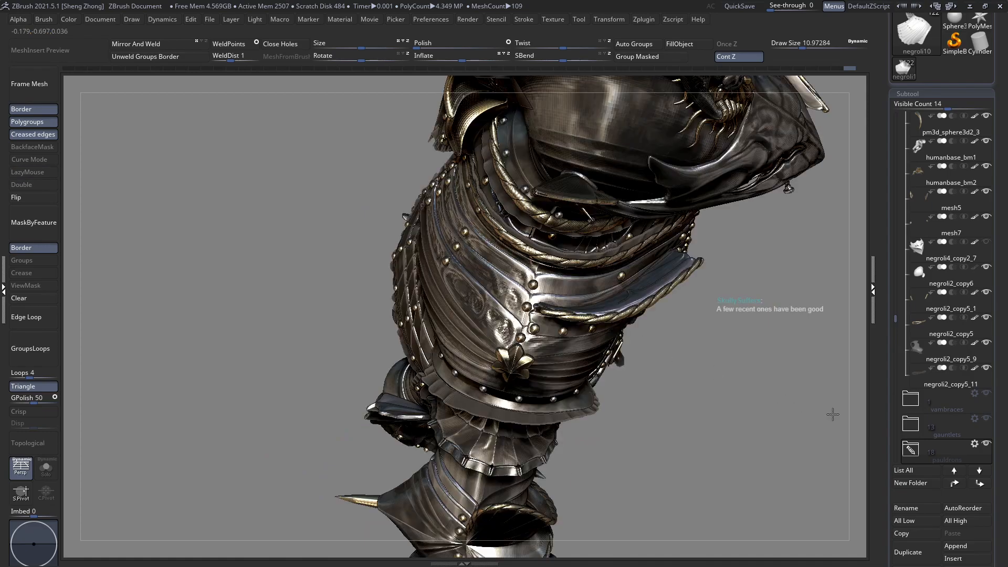
right_click_drag(583, 300, 572, 286)
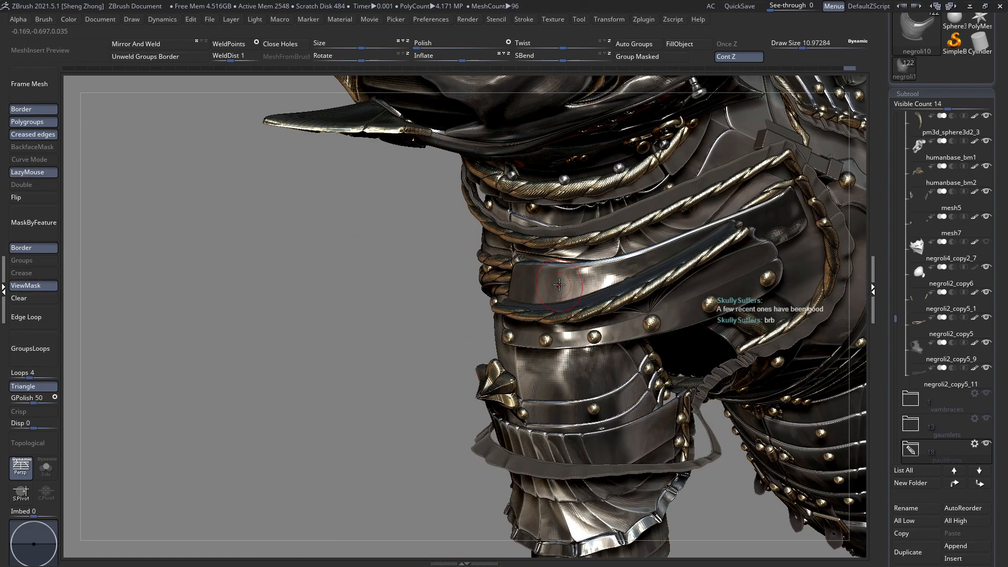
Isolate the smooth curved shoulder lame and sculpt a shallow groove just below its upper edge.
left_click(46, 467)
left_click_drag(513, 267, 552, 353)
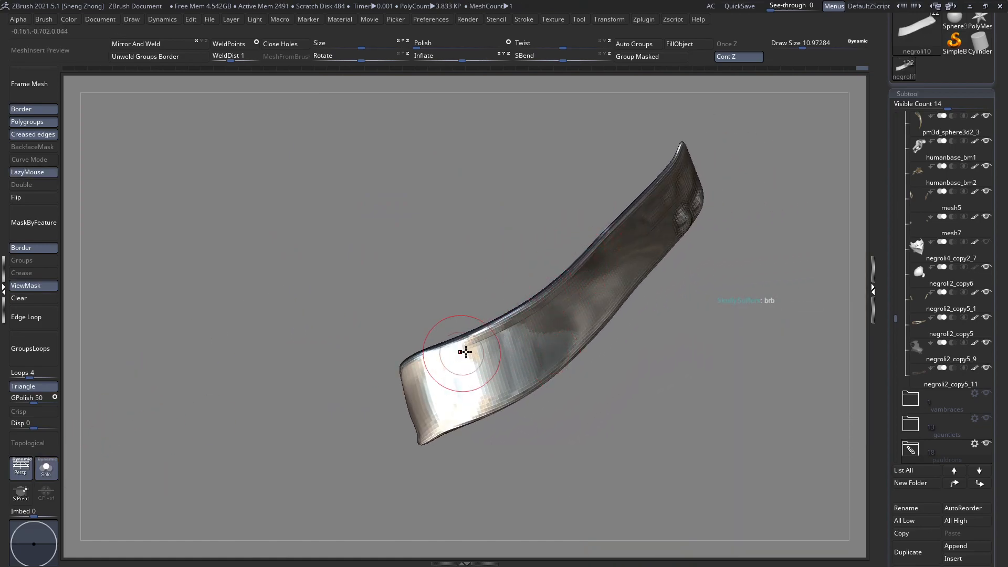
mouse_move(468, 350)
left_mouse_down()
mouse_move(407, 379)
mouse_move(446, 372)
mouse_move(540, 321)
left_mouse_up()
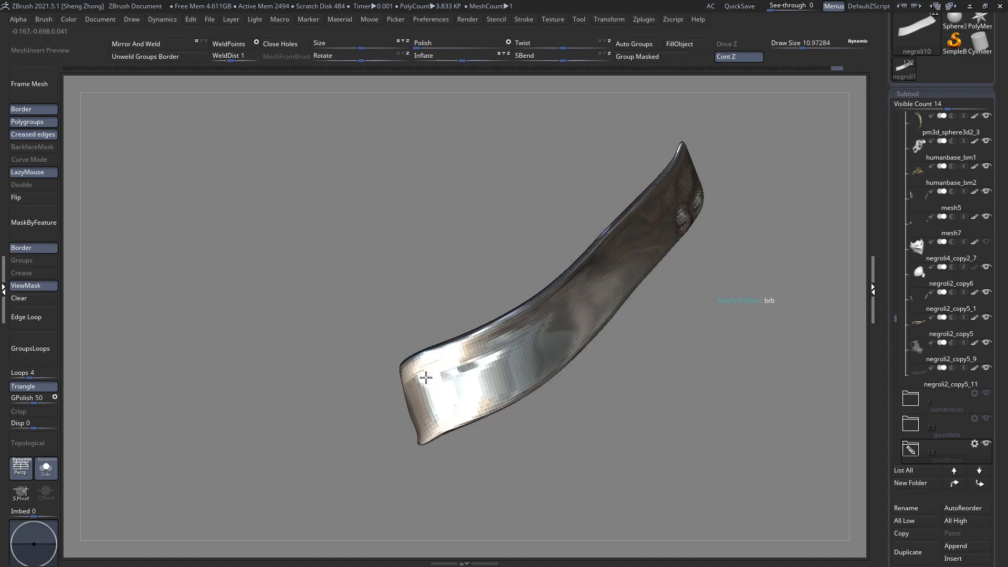
left_click_drag(391, 402, 396, 418)
Turn off Solo and examine the full knight armor from above and from the front.
left_click(46, 469)
left_click_drag(207, 411, 481, 361)
right_click_drag(481, 361, 599, 412)
mouse_move(452, 314)
right_mouse_down()
mouse_move(461, 326)
mouse_move(539, 320)
mouse_move(429, 323)
mouse_move(445, 322)
right_mouse_up()
key("f")
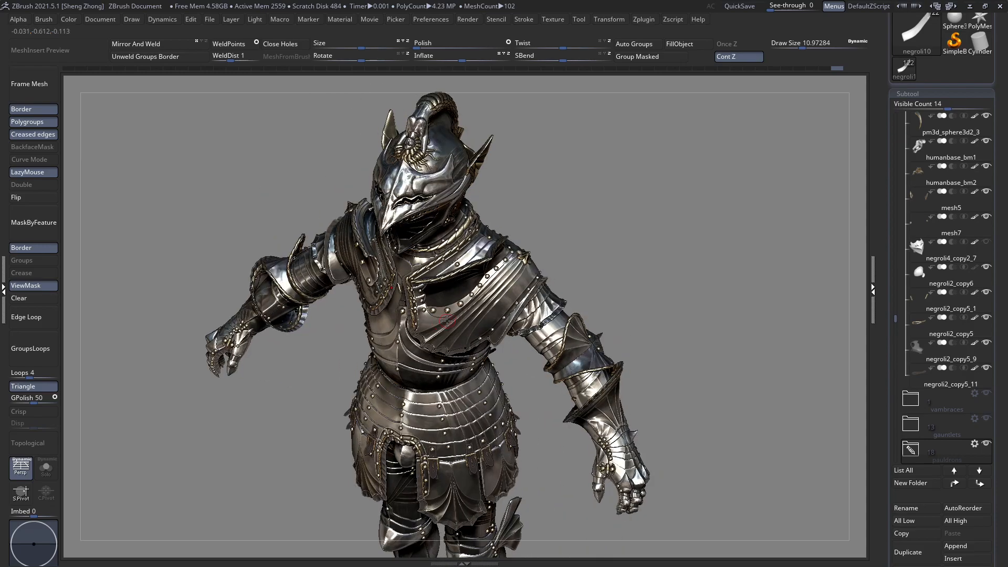
right_click_drag(386, 282, 430, 262)
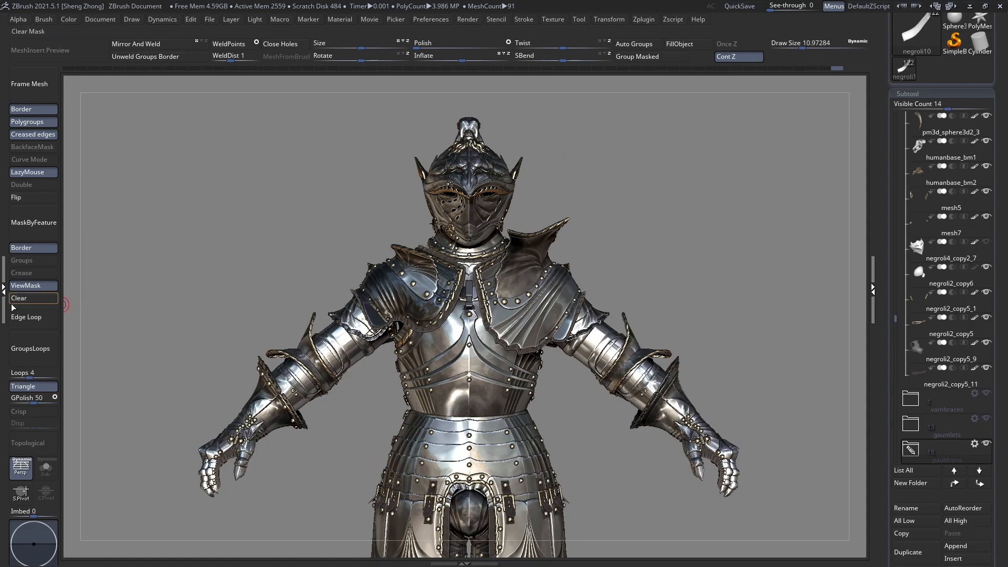
Clear the mask, select the fluted pauldron plate negroli9_3 and examine both pauldrons on the full armor.
left_click(12, 303)
right_click_drag(556, 252, 580, 353, "ctrl")
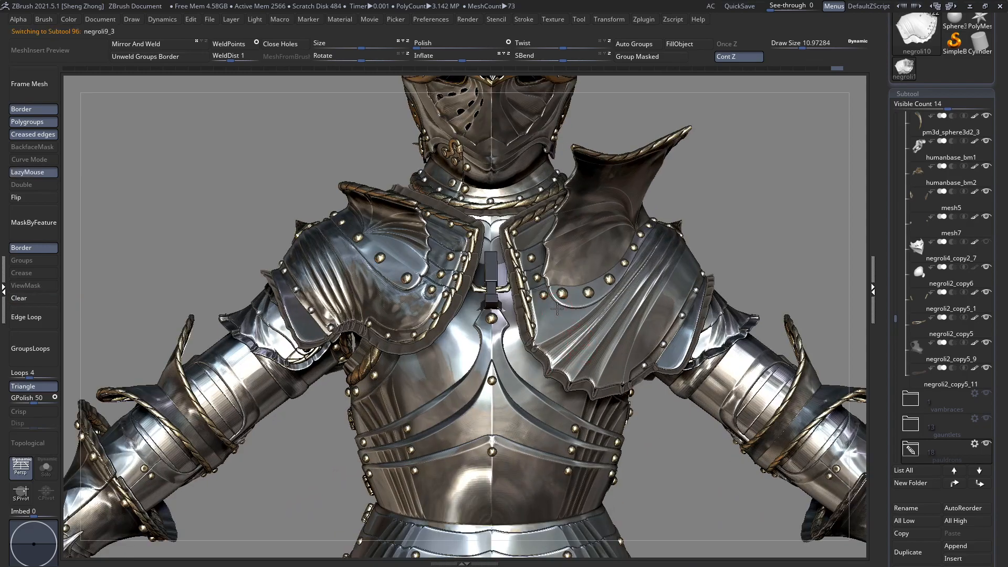
right_click_drag(453, 311, 421, 342)
key("f")
right_click_drag(449, 253, 479, 227)
left_click(477, 299, "alt")
right_click_drag(407, 274, 432, 274)
right_click_drag(431, 221, 459, 202)
right_click_drag(460, 202, 443, 296, "ctrl")
Hide the interface shelves, inspect the armor from front and back, and select the pauldron plate negroli10.
key("Tab")
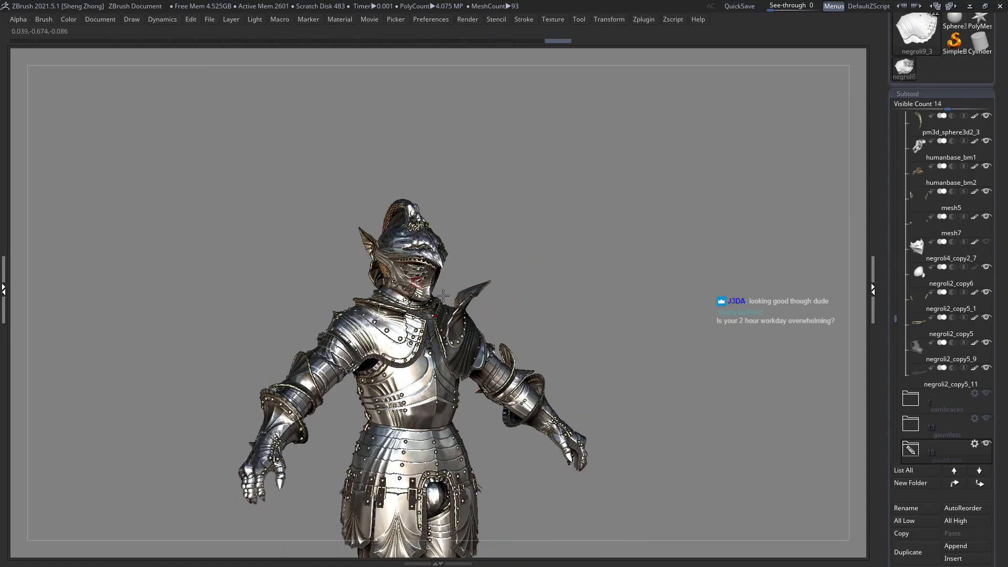
right_click_drag(494, 381, 463, 296)
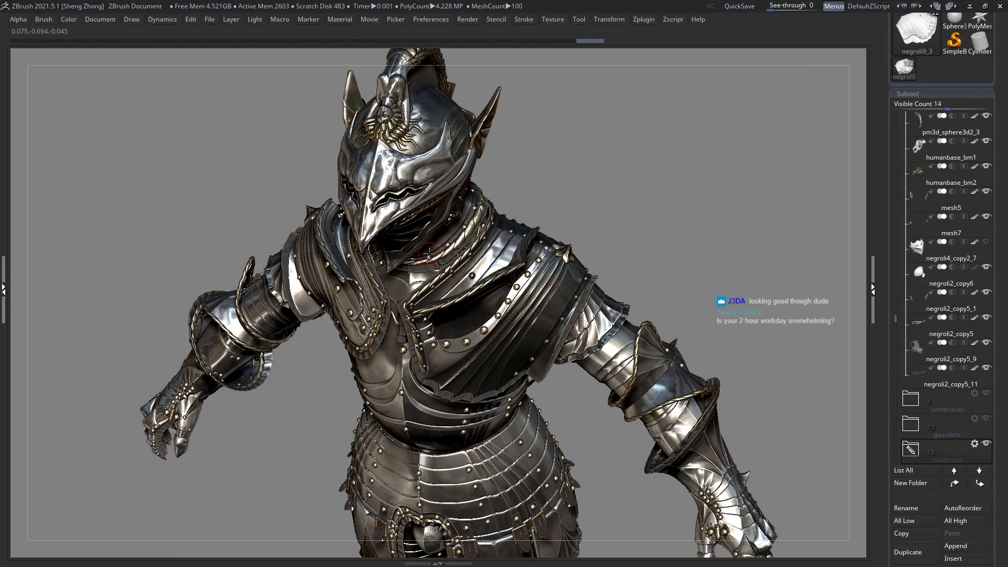
right_click_drag(410, 206, 411, 203, "shift")
right_click_drag(404, 161, 433, 211, "alt")
right_click_drag(433, 211, 297, 346, "ctrl")
left_click(434, 298, "alt")
left_click(370, 348, "alt")
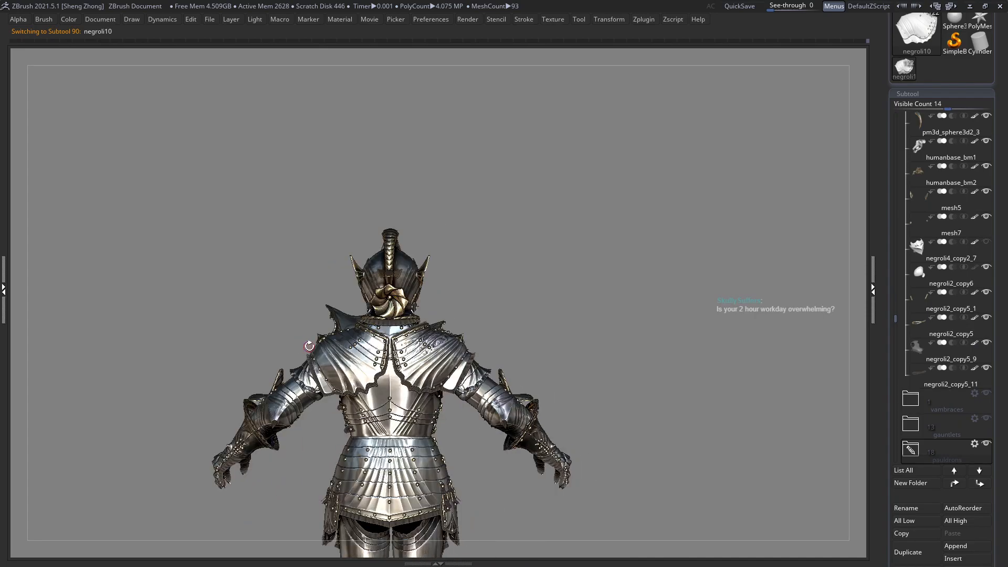
right_click_drag(445, 356, 437, 336)
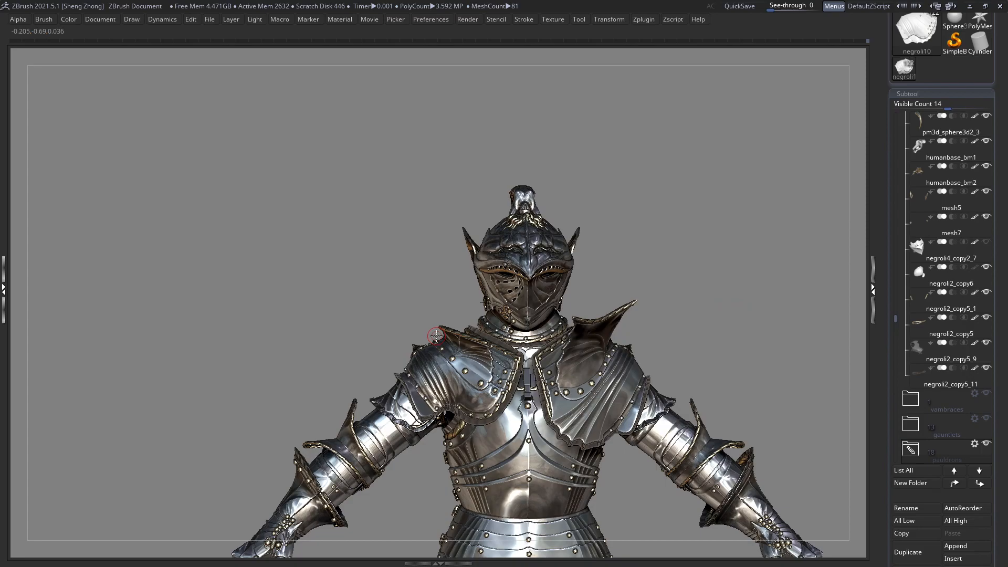